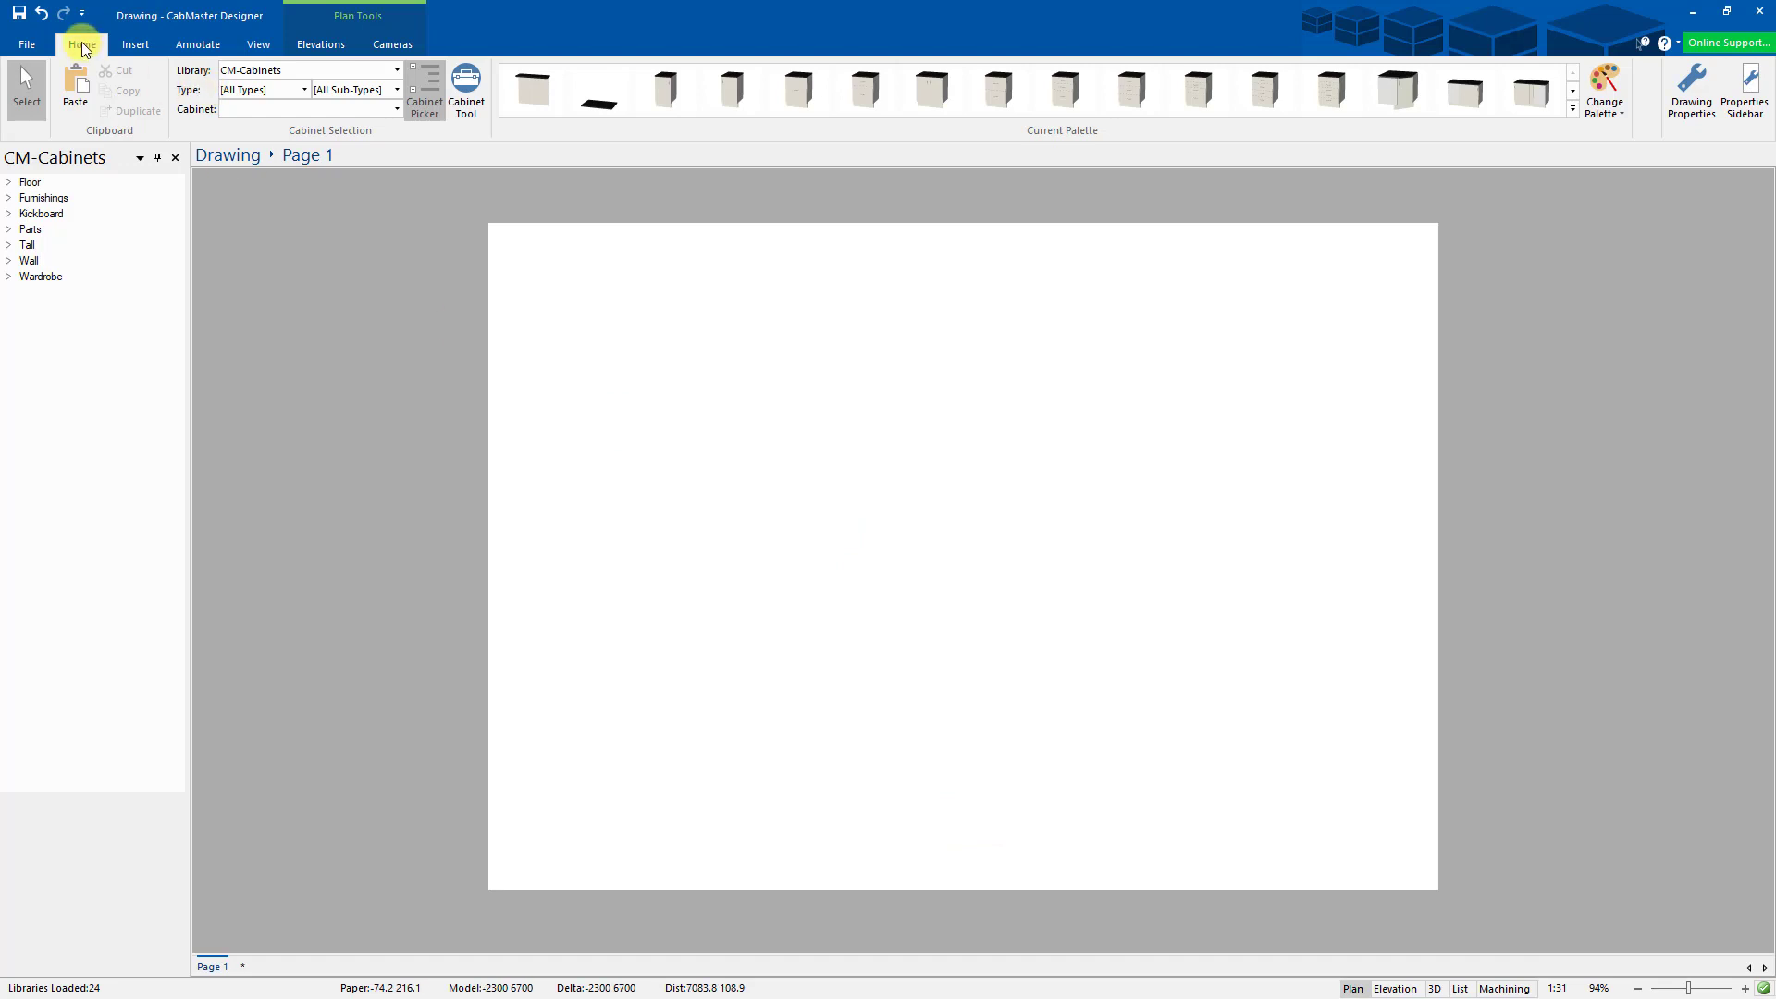
# - Draw separate polylines along the left and bottom edges of Page 1
pyautogui.click(203, 45)
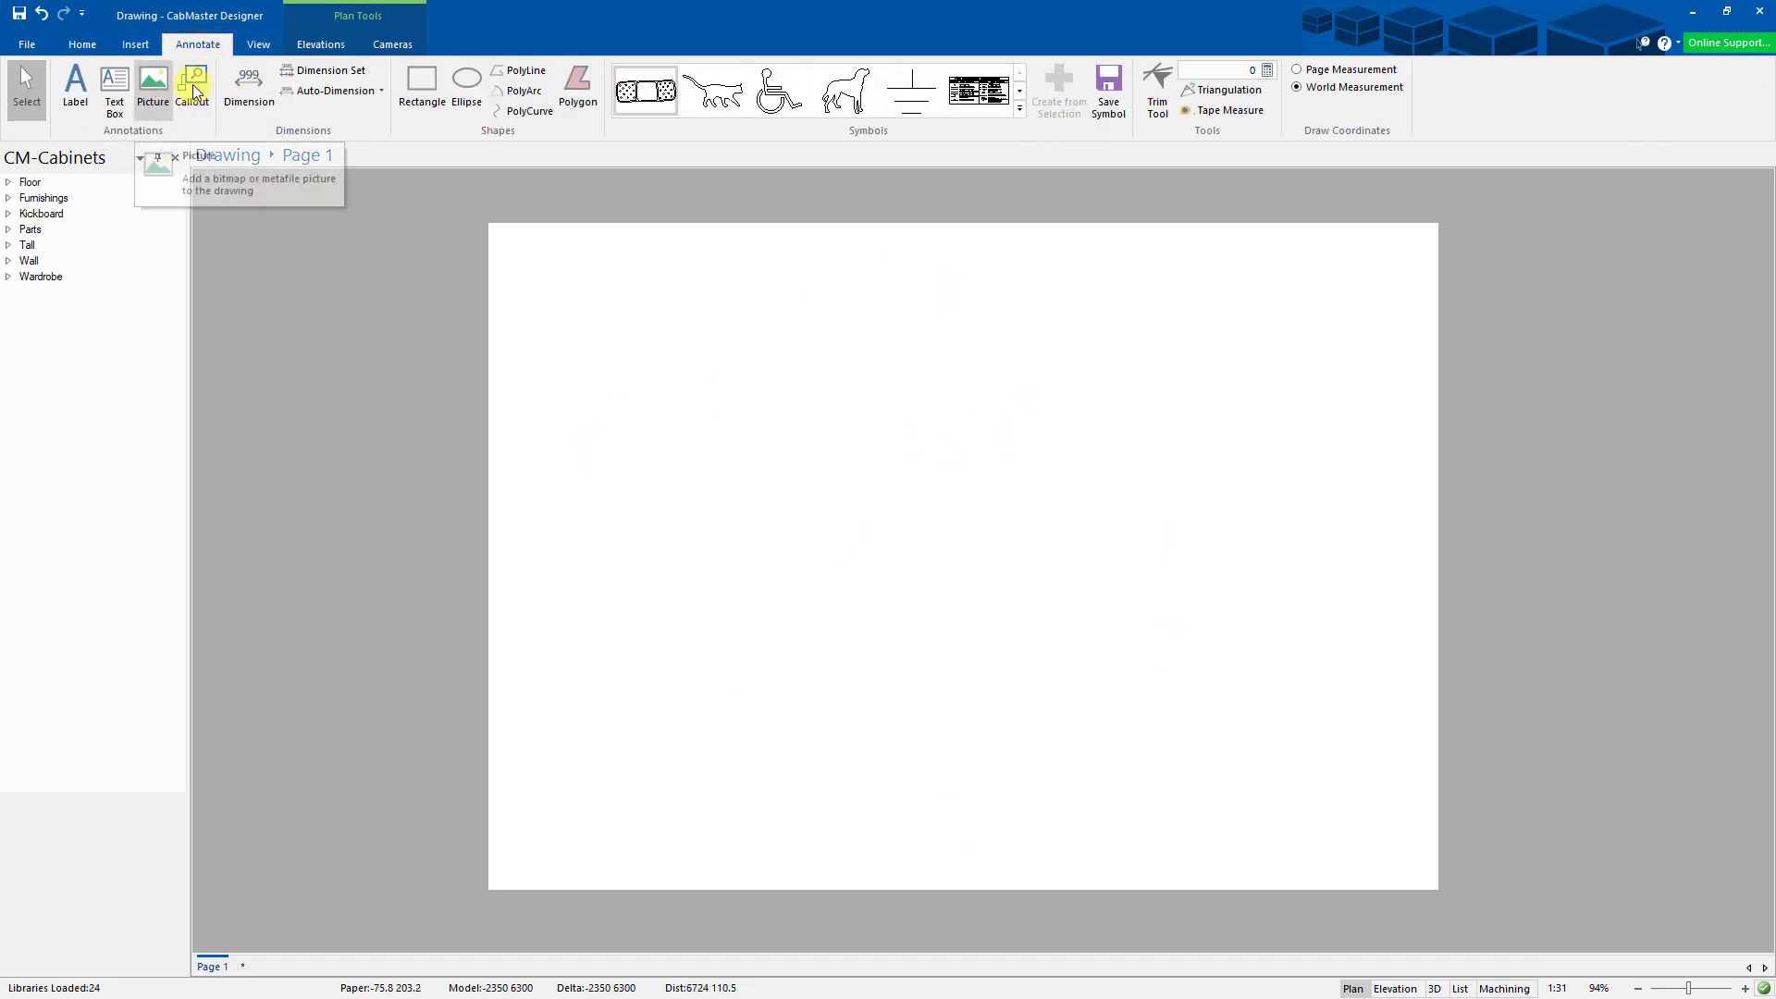
pyautogui.click(519, 74)
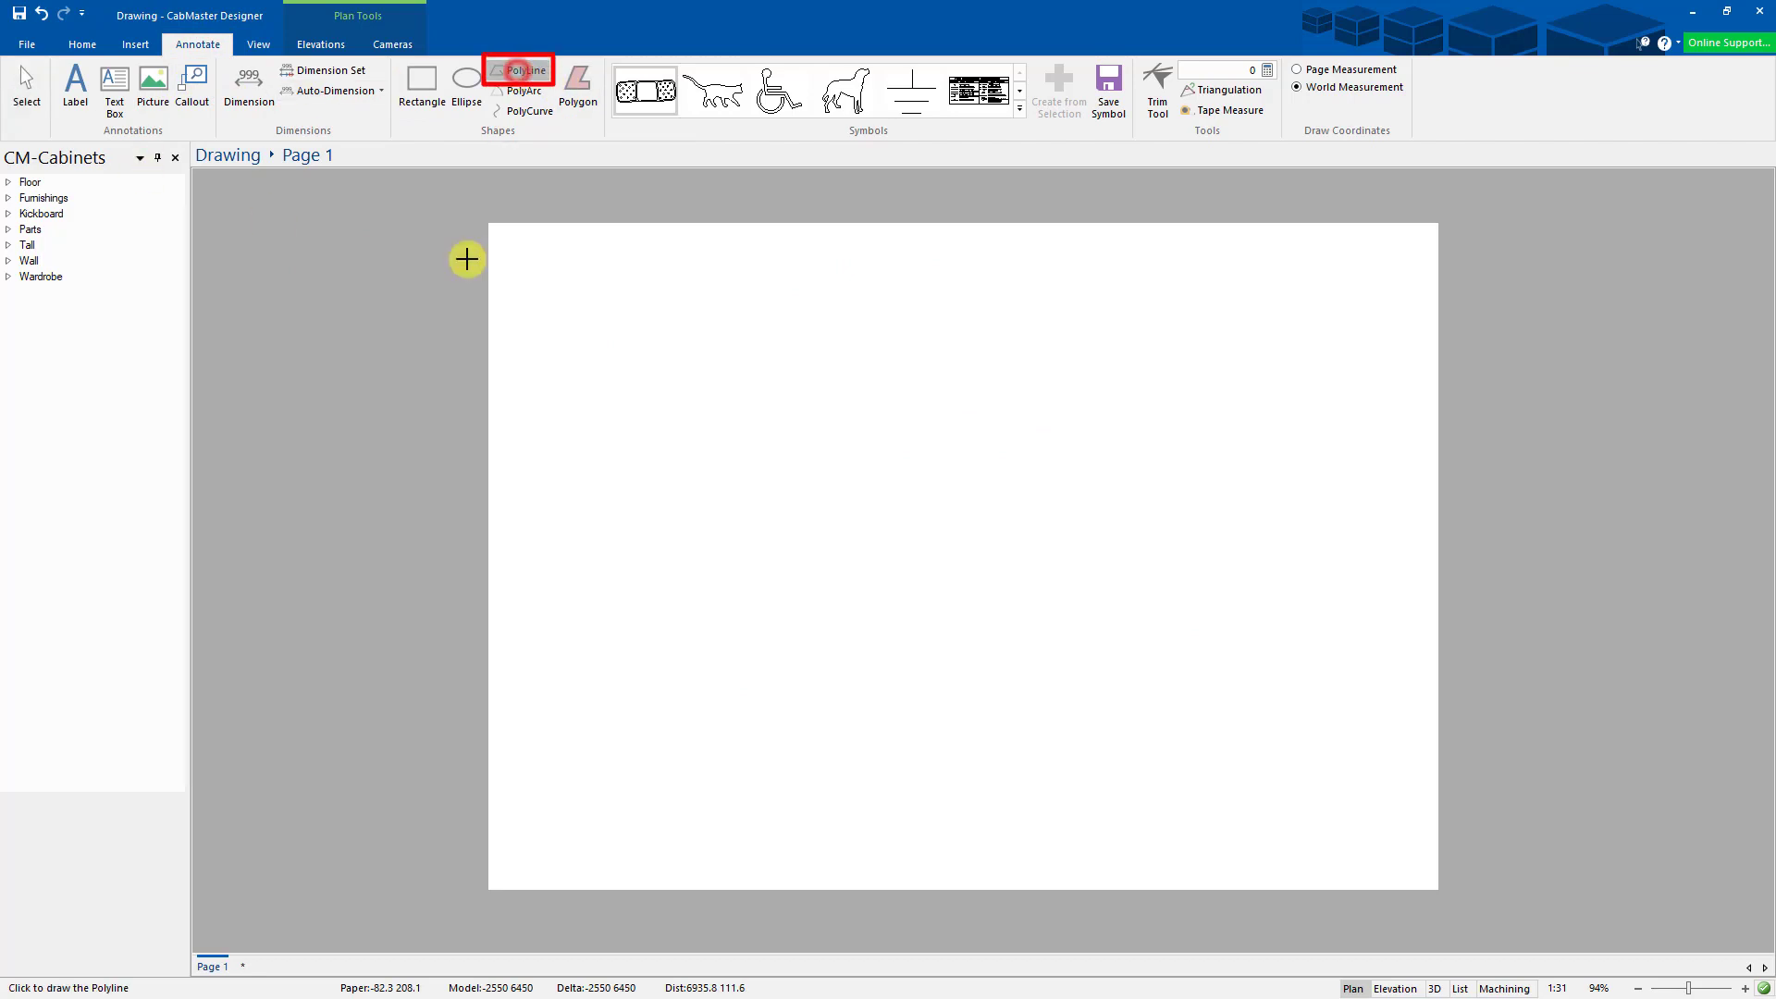
pyautogui.click(494, 230)
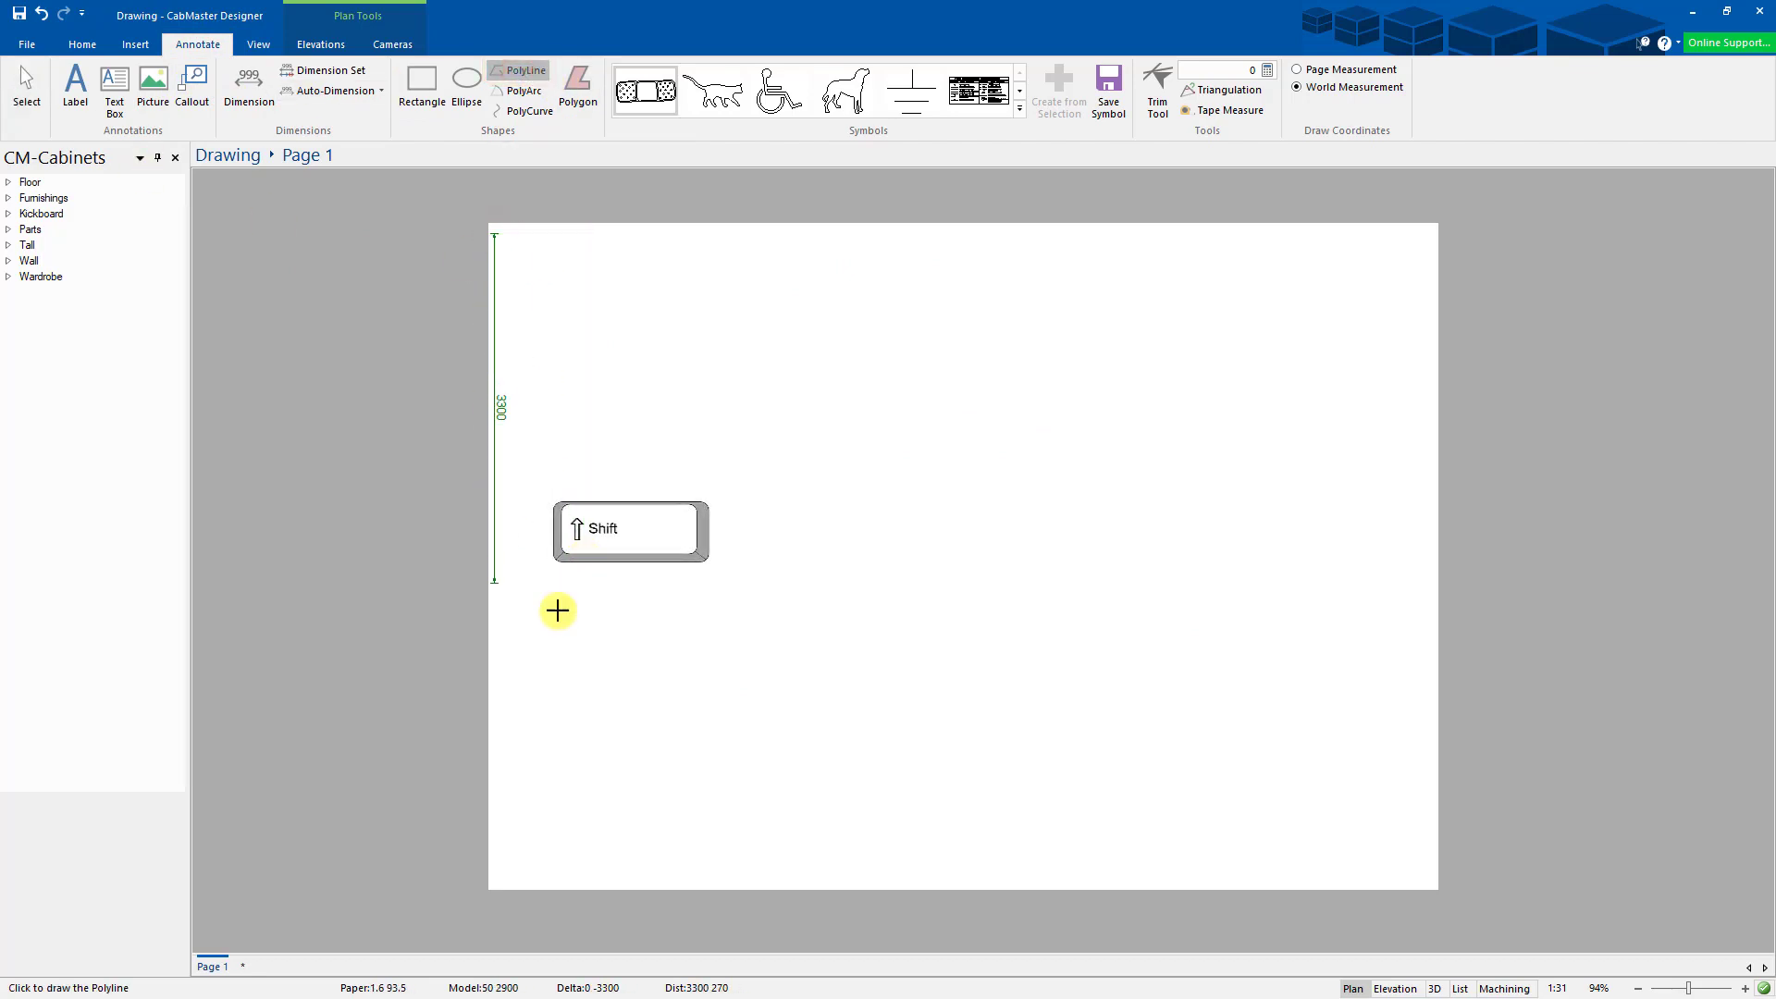
pyautogui.click(505, 879)
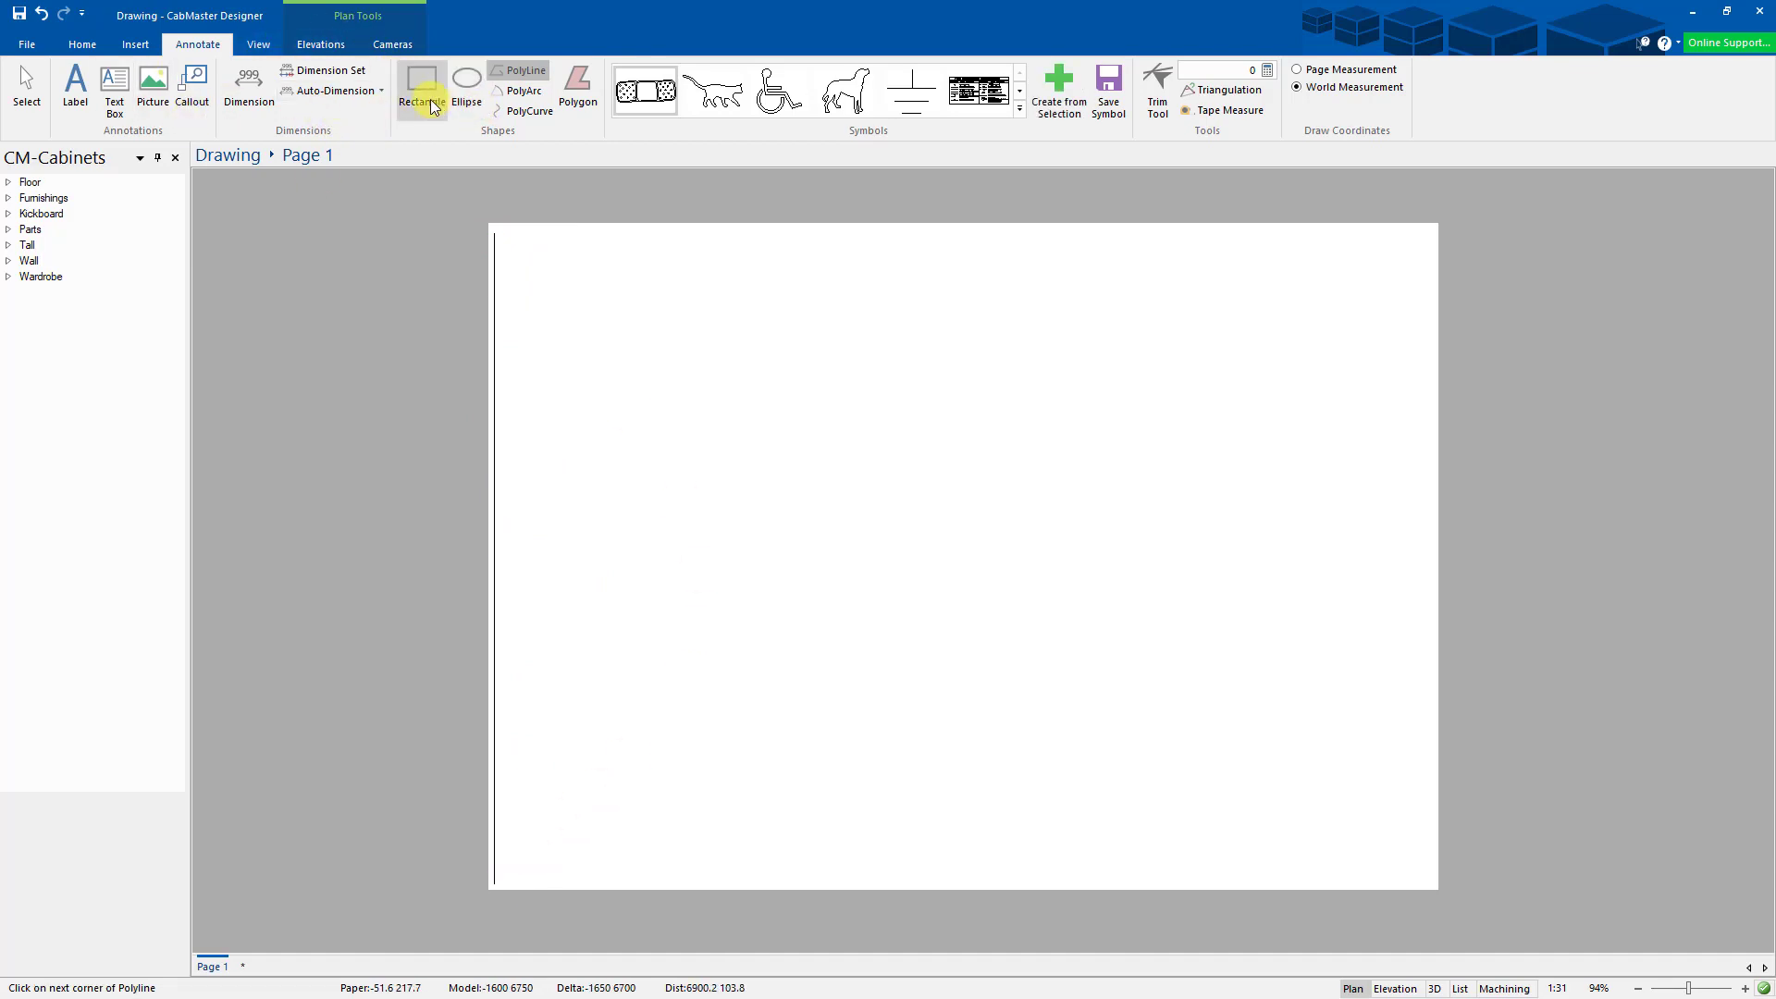
pyautogui.click(530, 72)
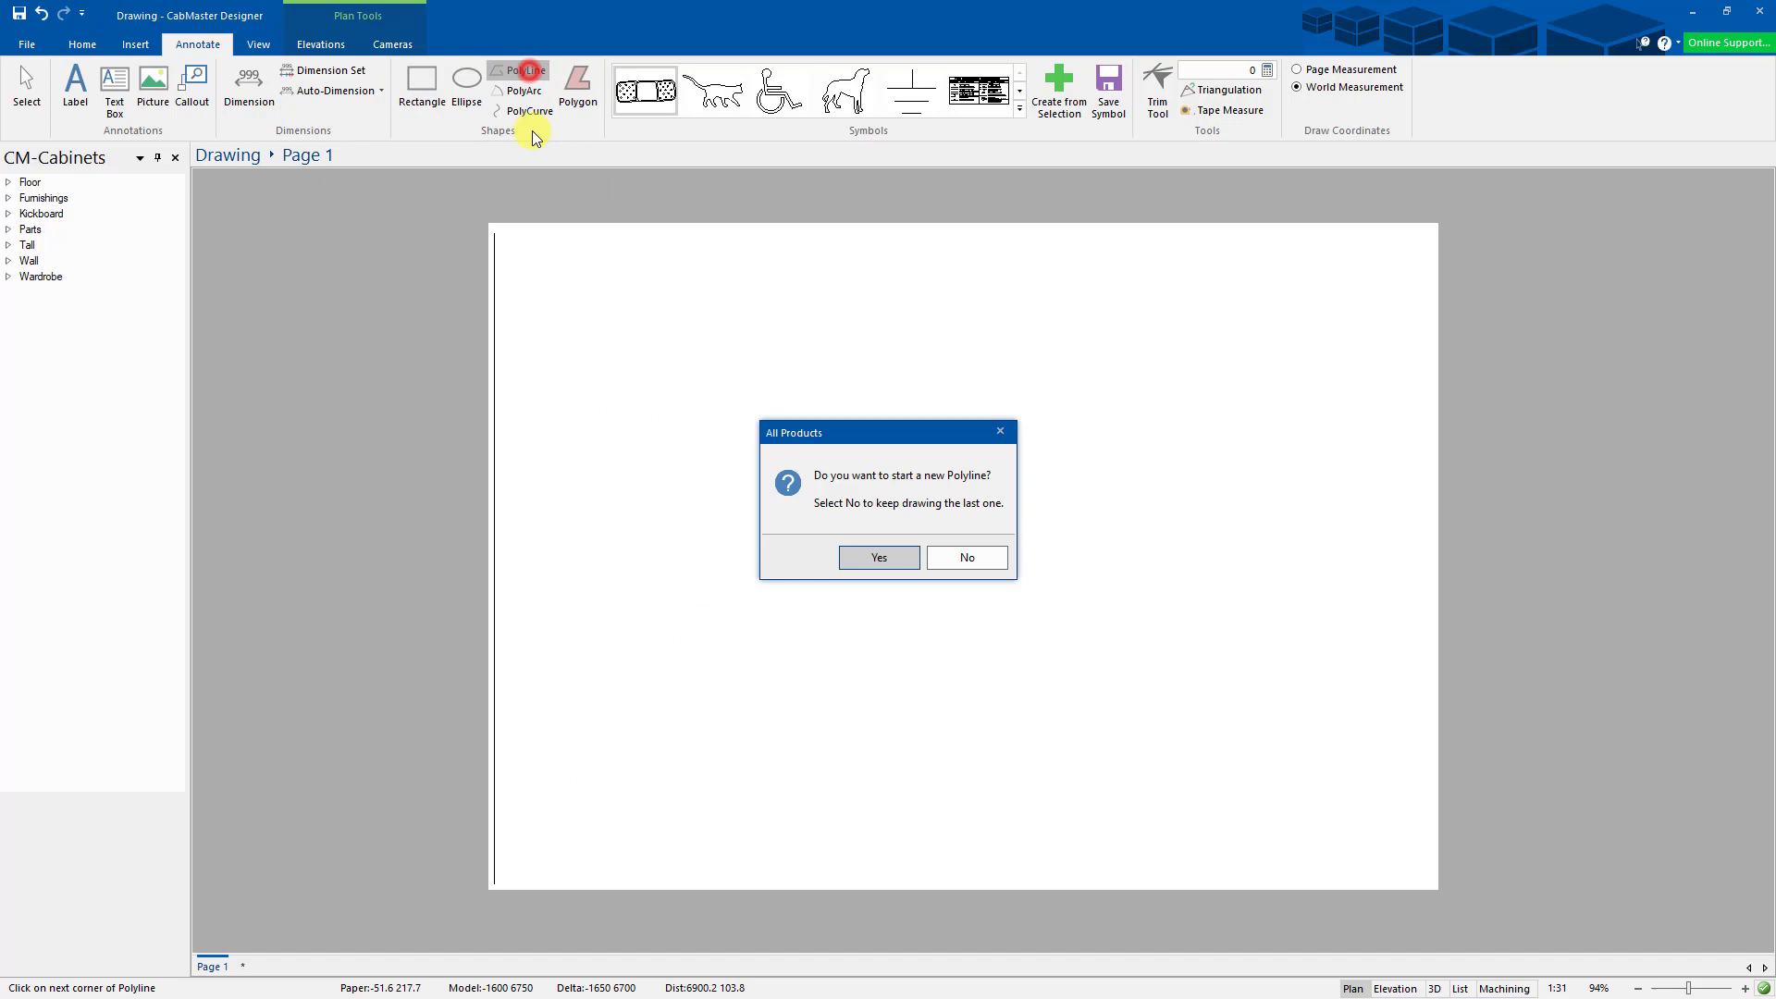
pyautogui.click(879, 559)
pyautogui.click(500, 880)
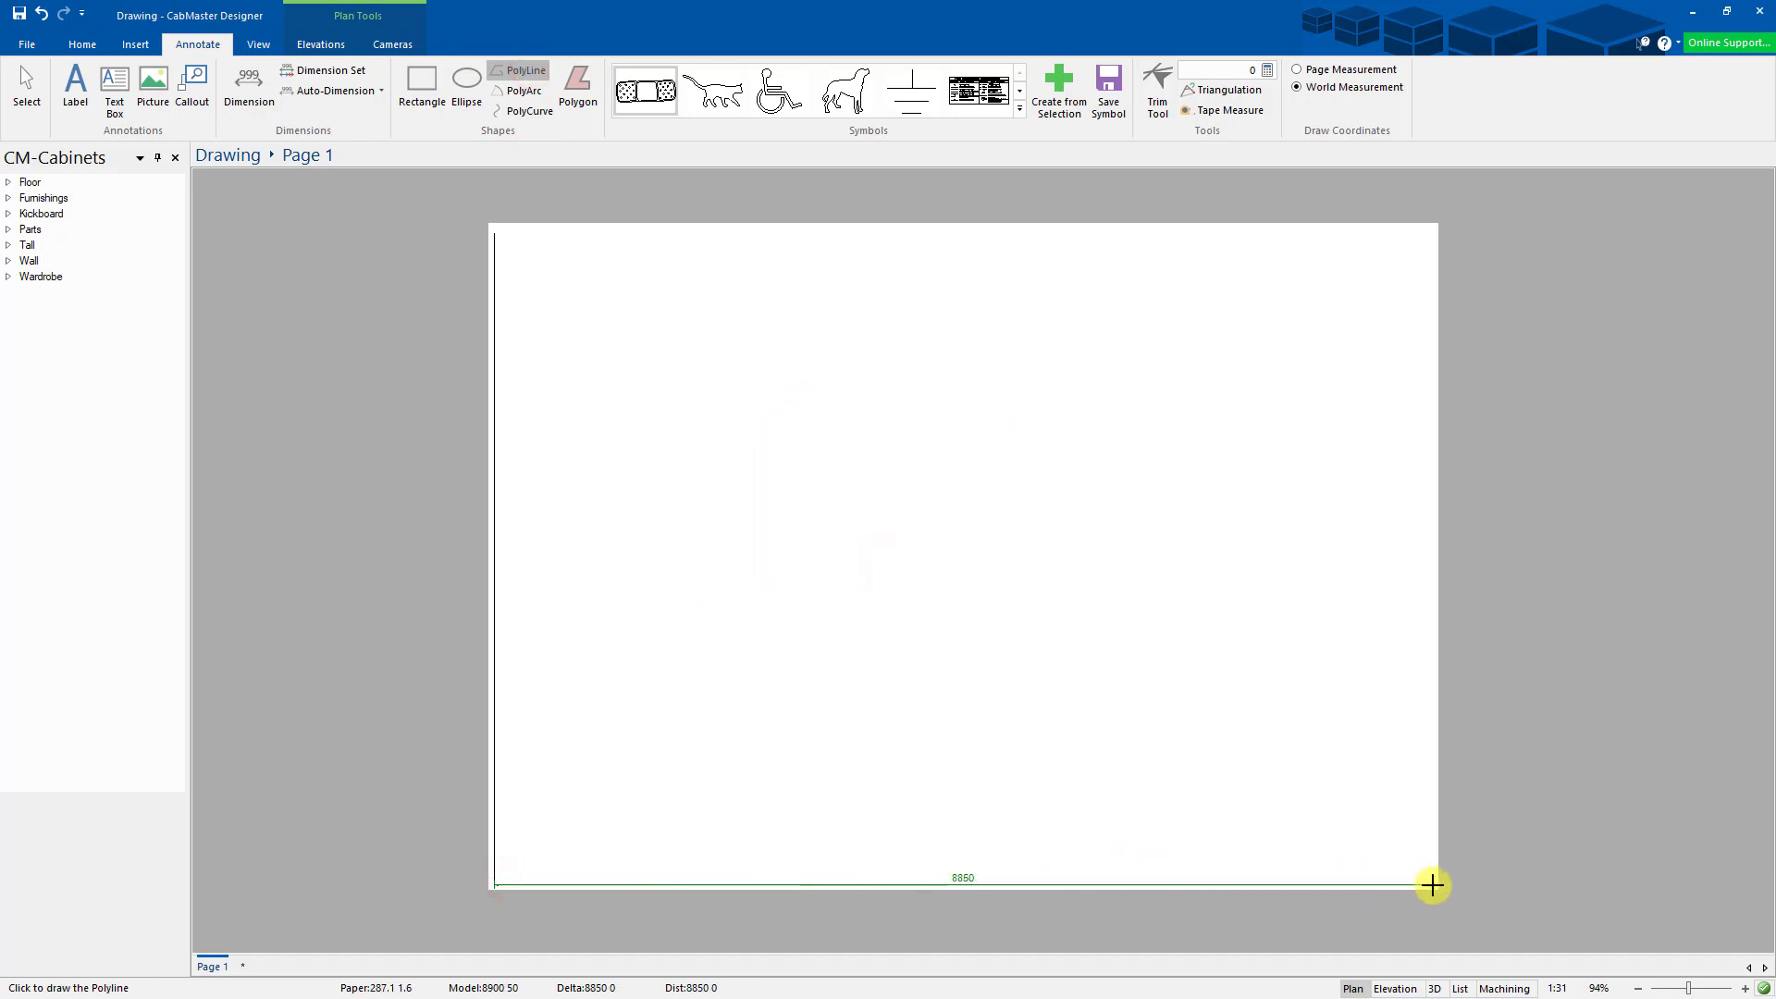
pyautogui.click(1432, 885)
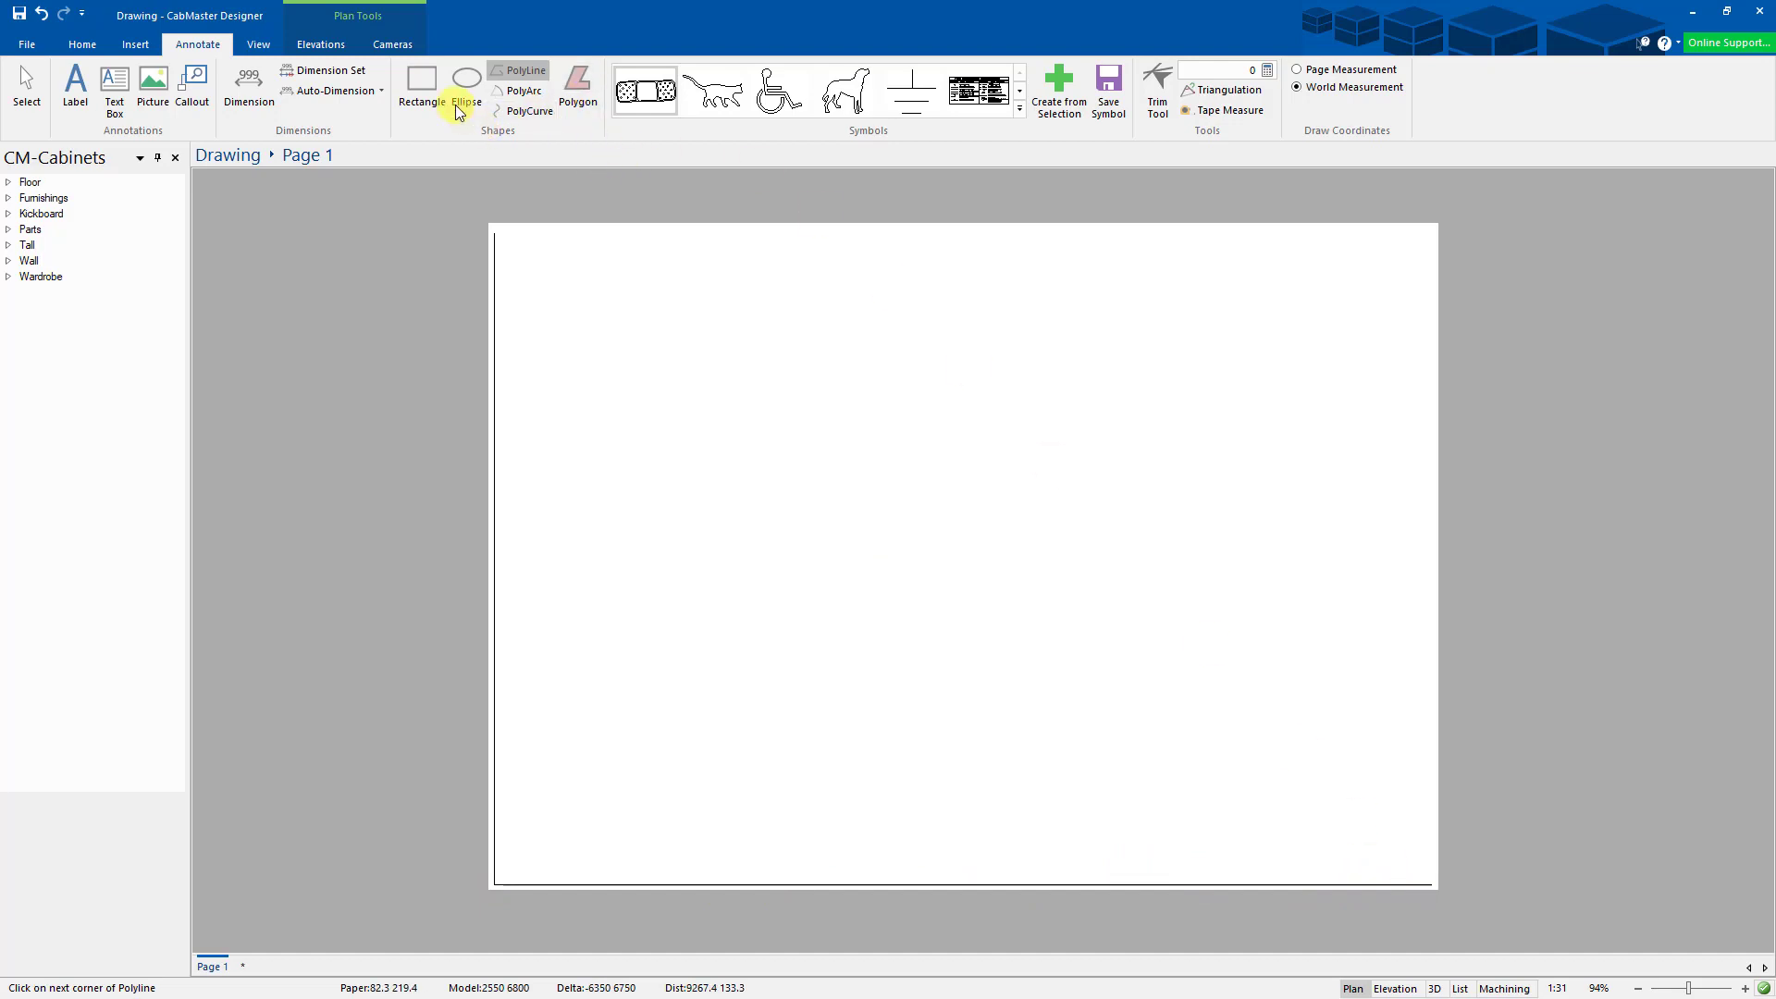
# - Draw the right and top border lines, deleting a stray short top line
pyautogui.click(527, 73)
pyautogui.click(881, 560)
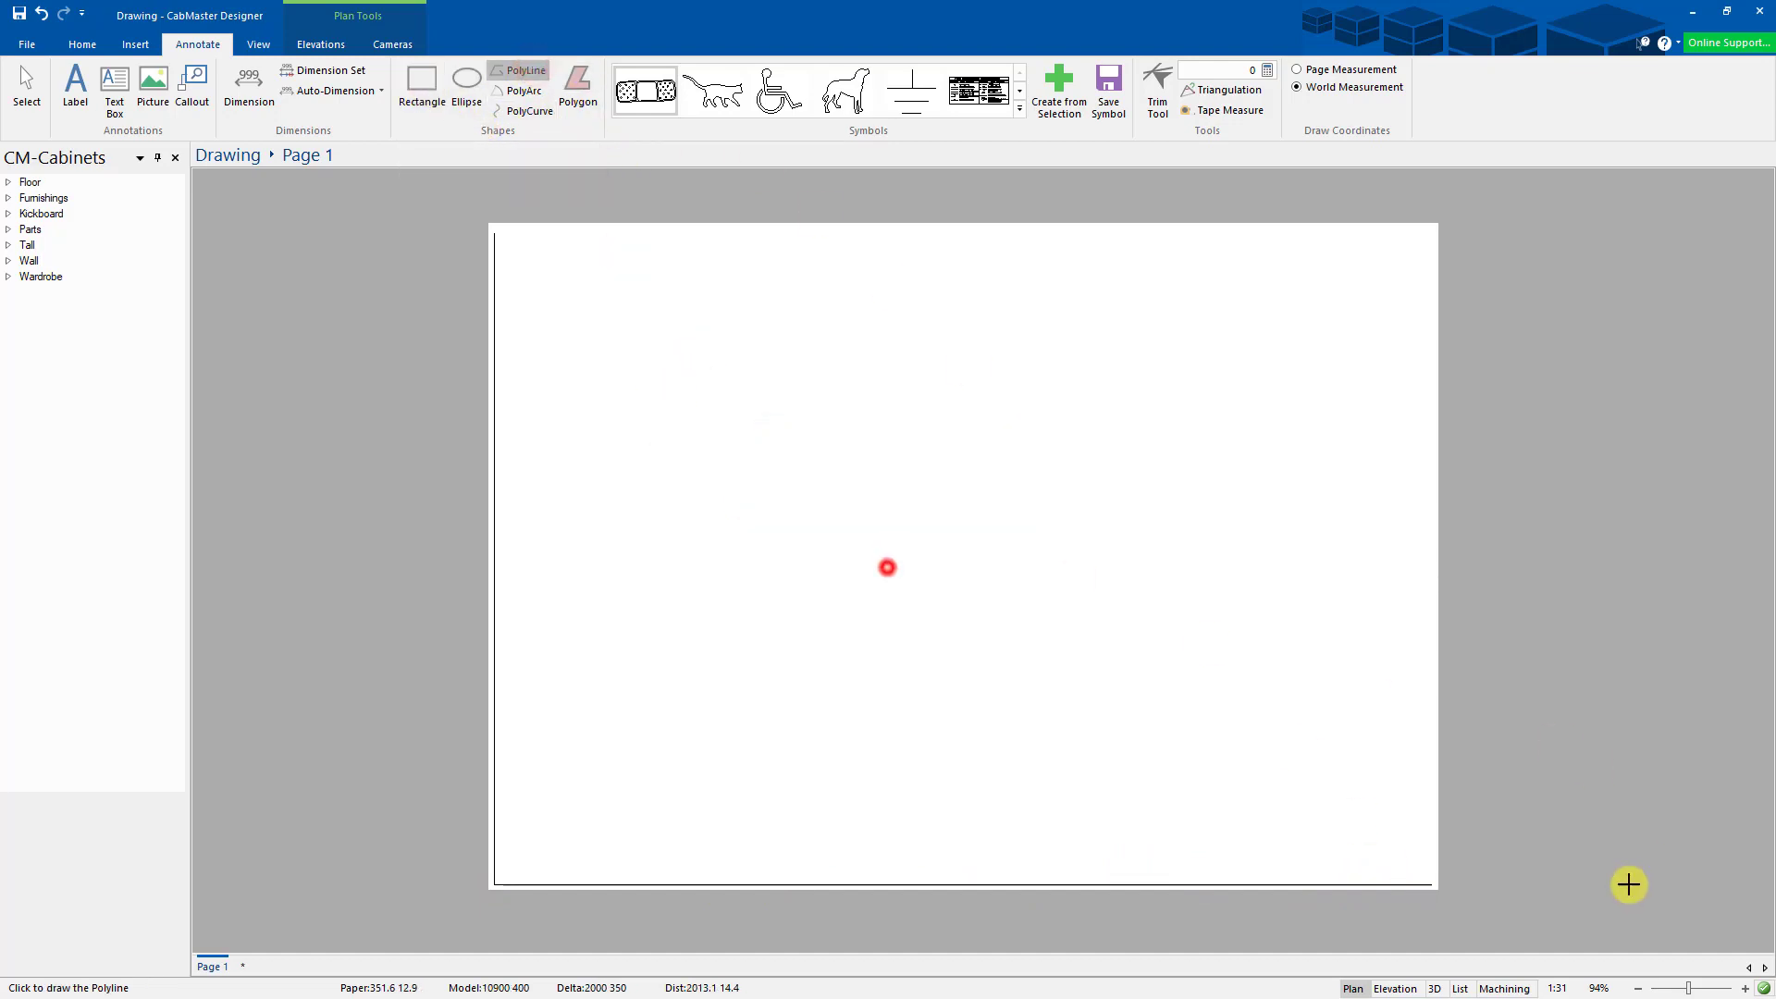
pyautogui.click(1433, 884)
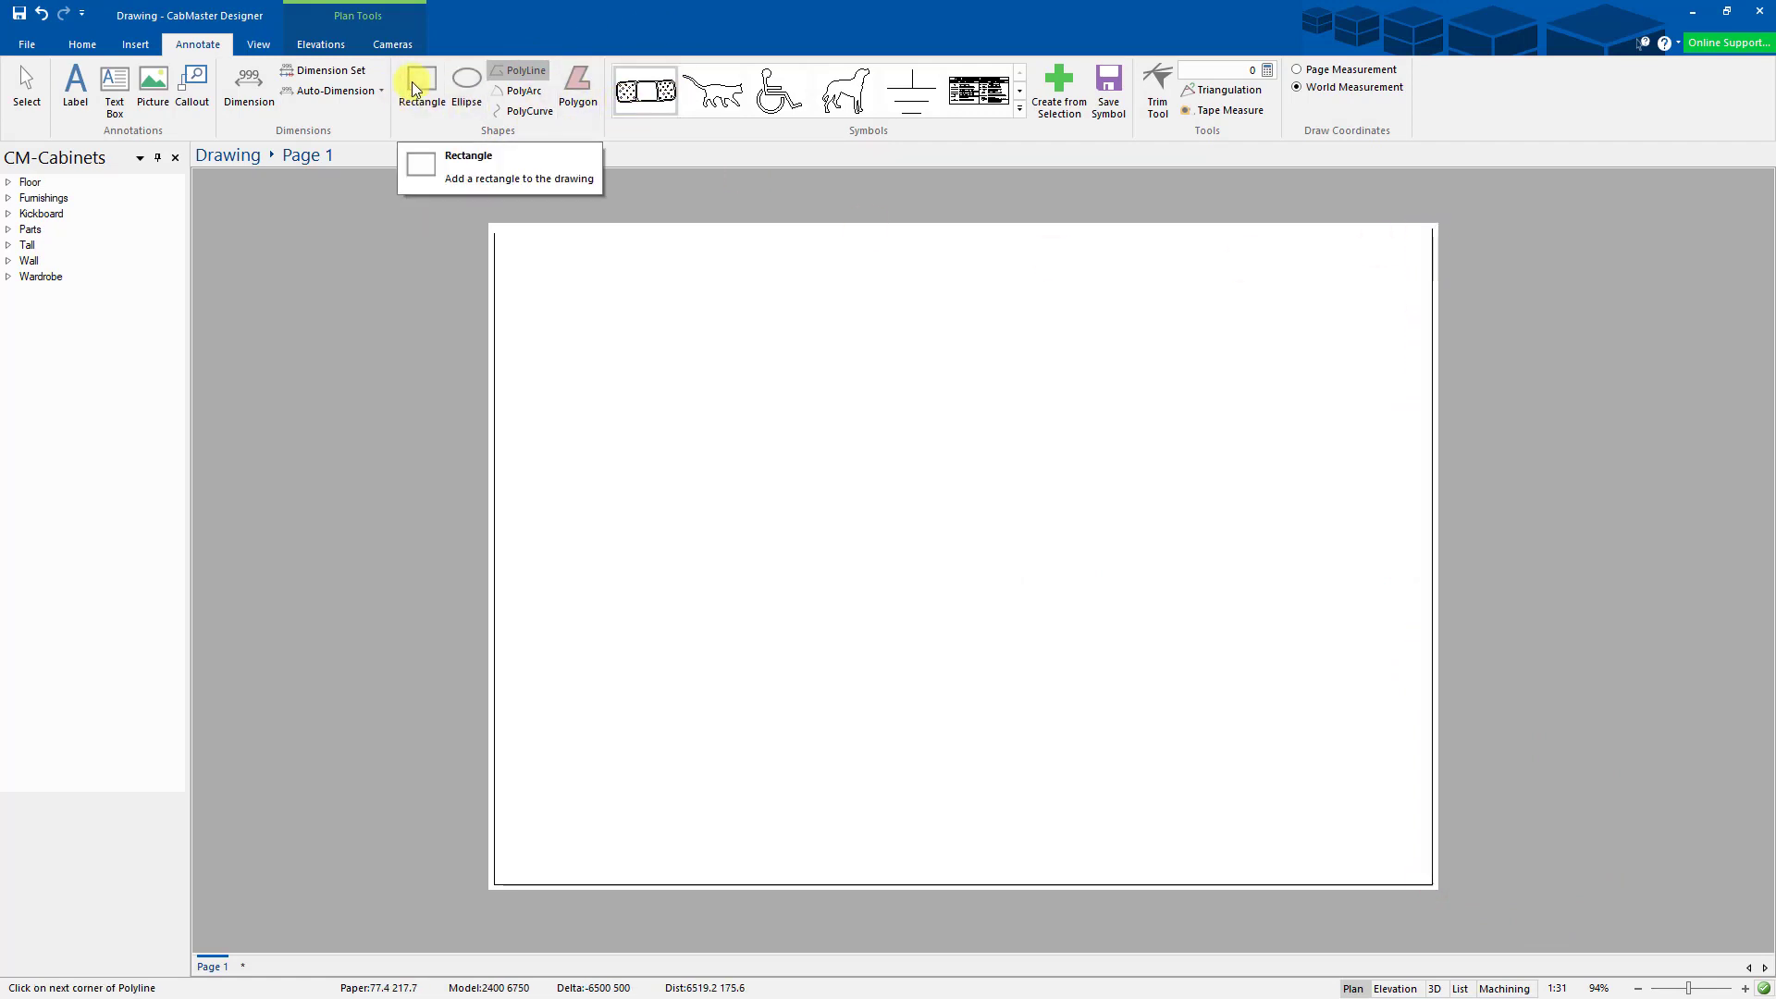
pyautogui.click(527, 73)
pyautogui.click(874, 553)
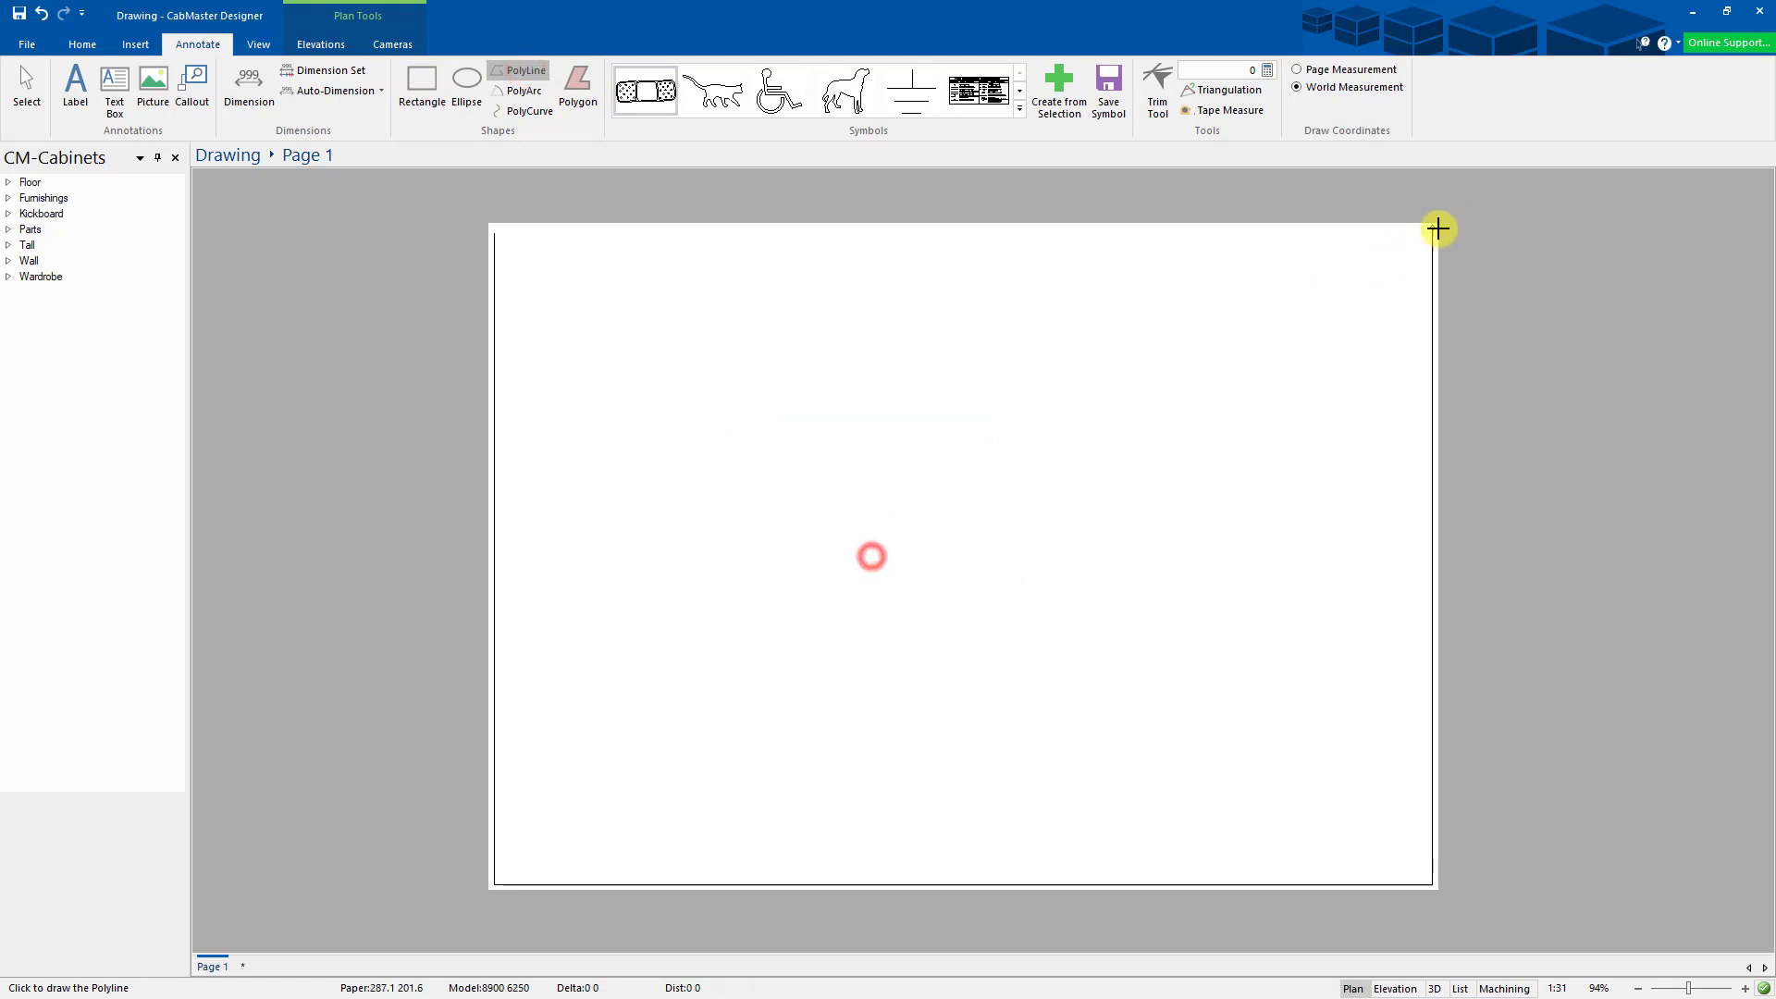
pyautogui.click(1433, 231)
pyautogui.doubleClick(1201, 241)
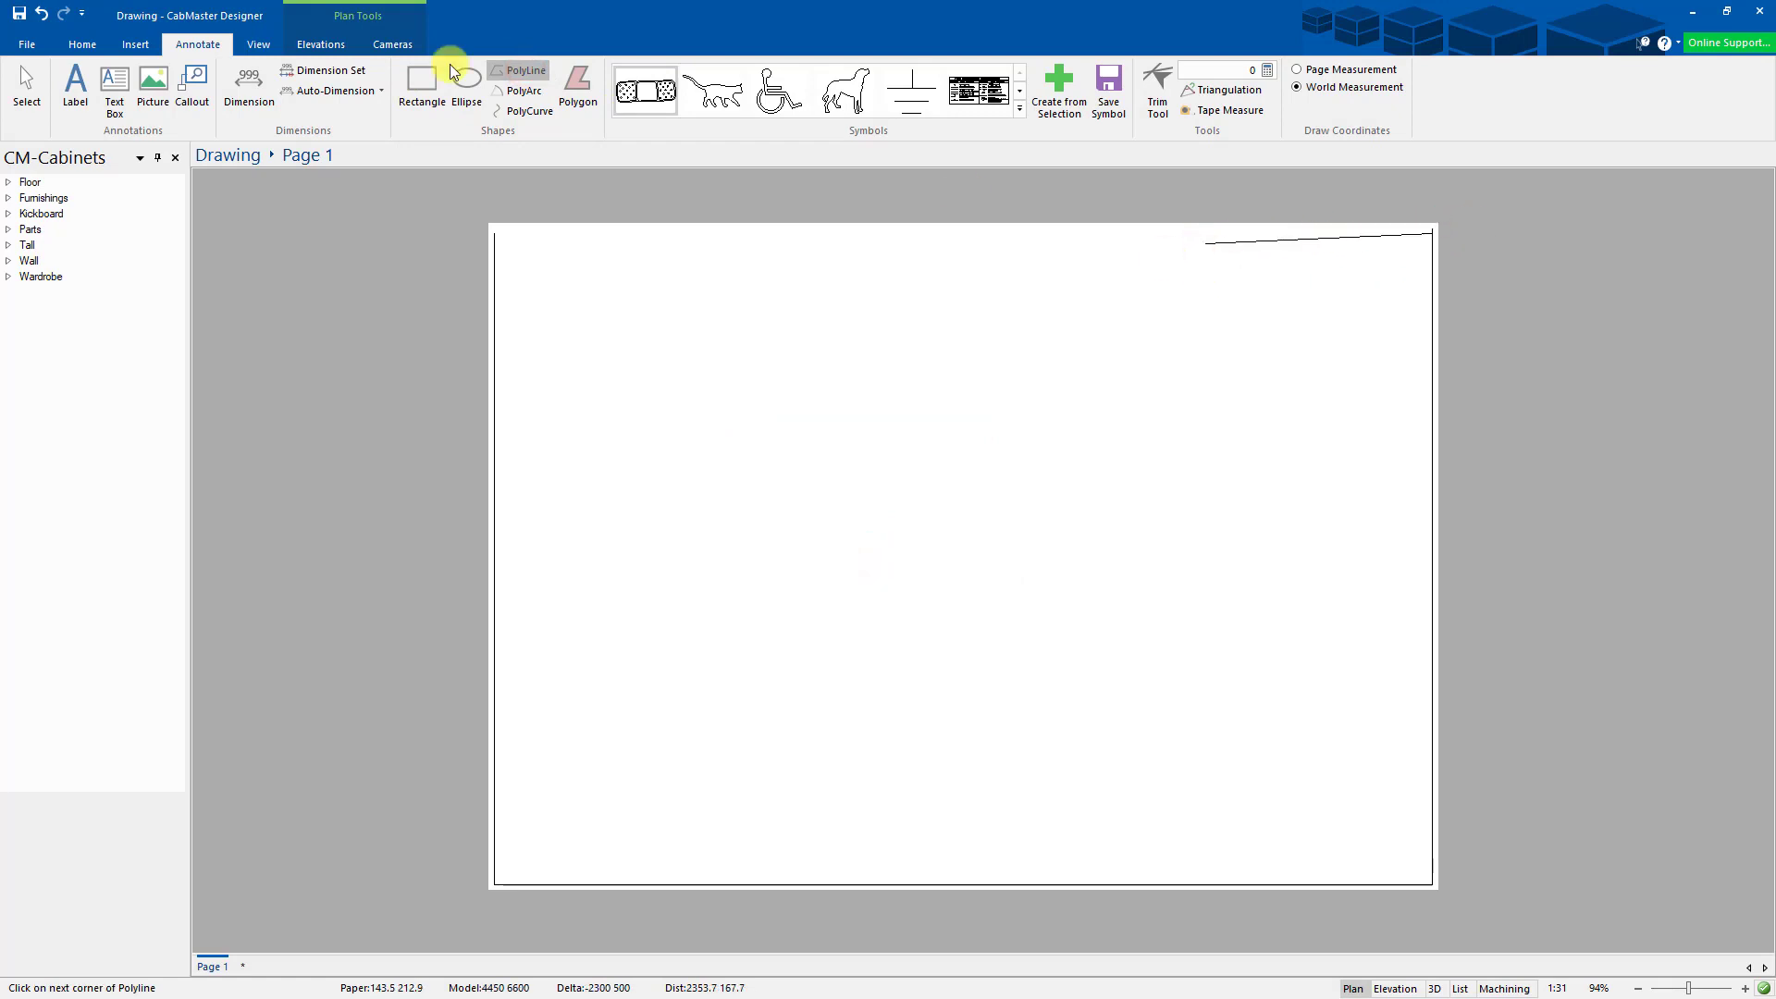
pyautogui.click(27, 83)
pyautogui.press('Delete')
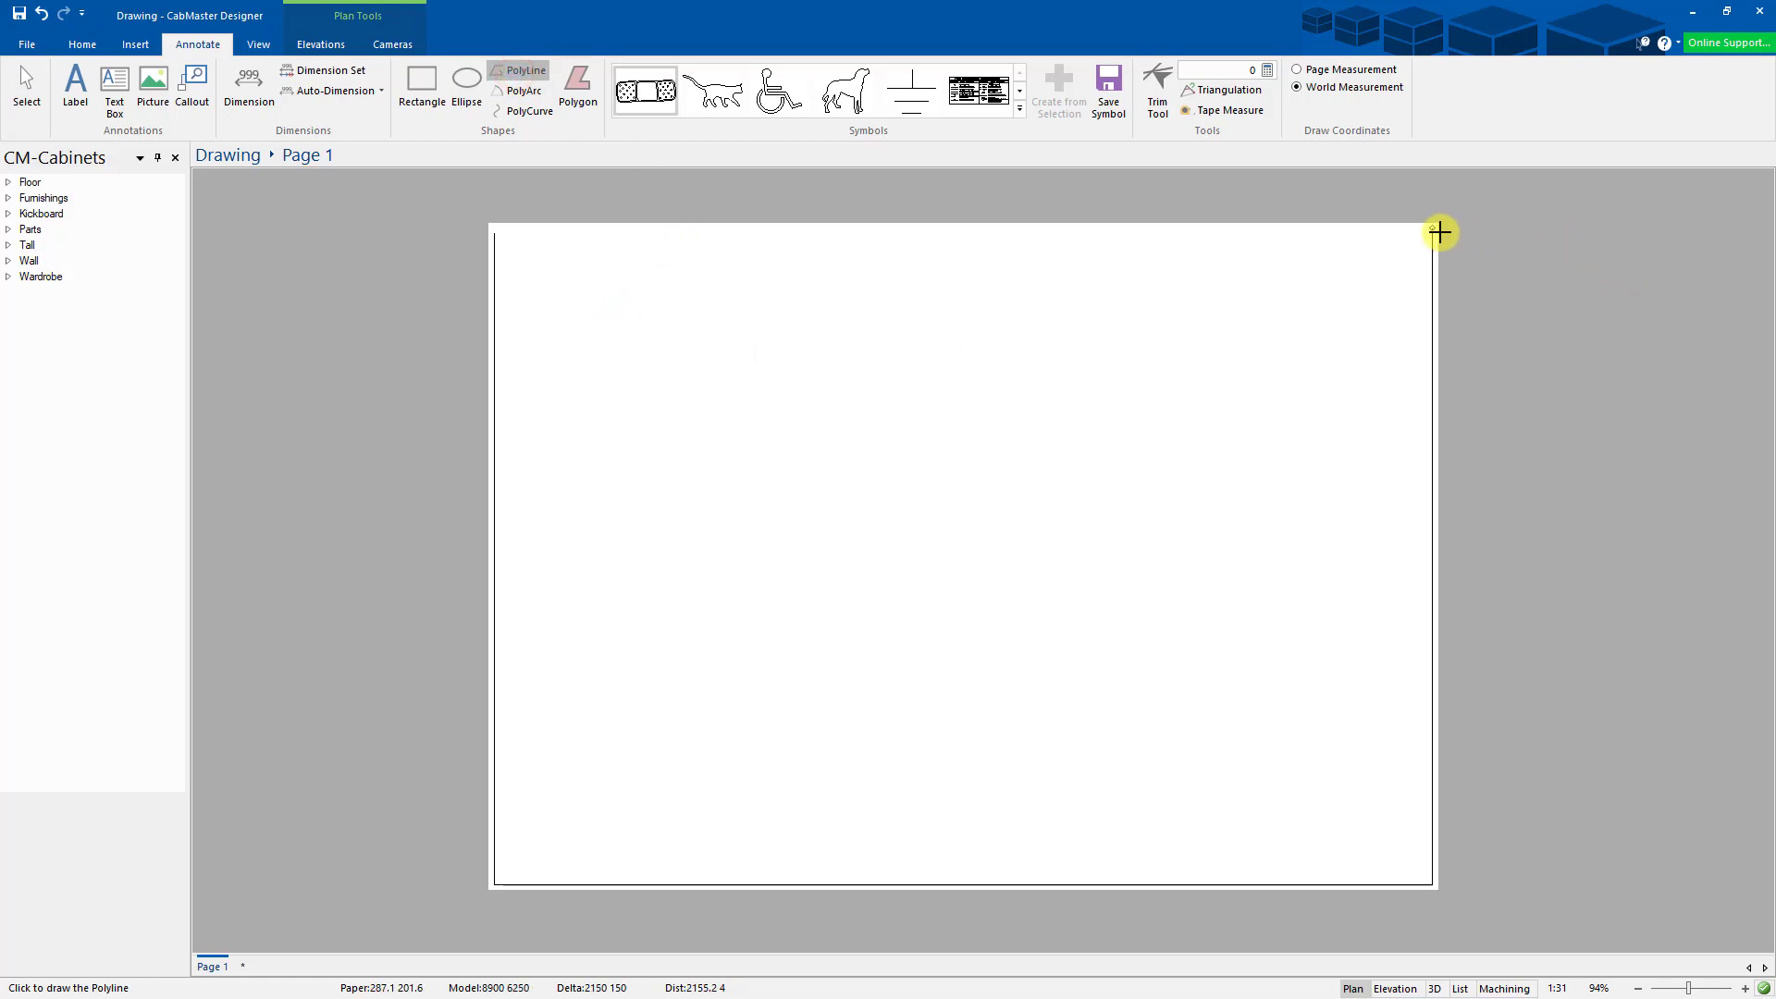
pyautogui.click(1432, 230)
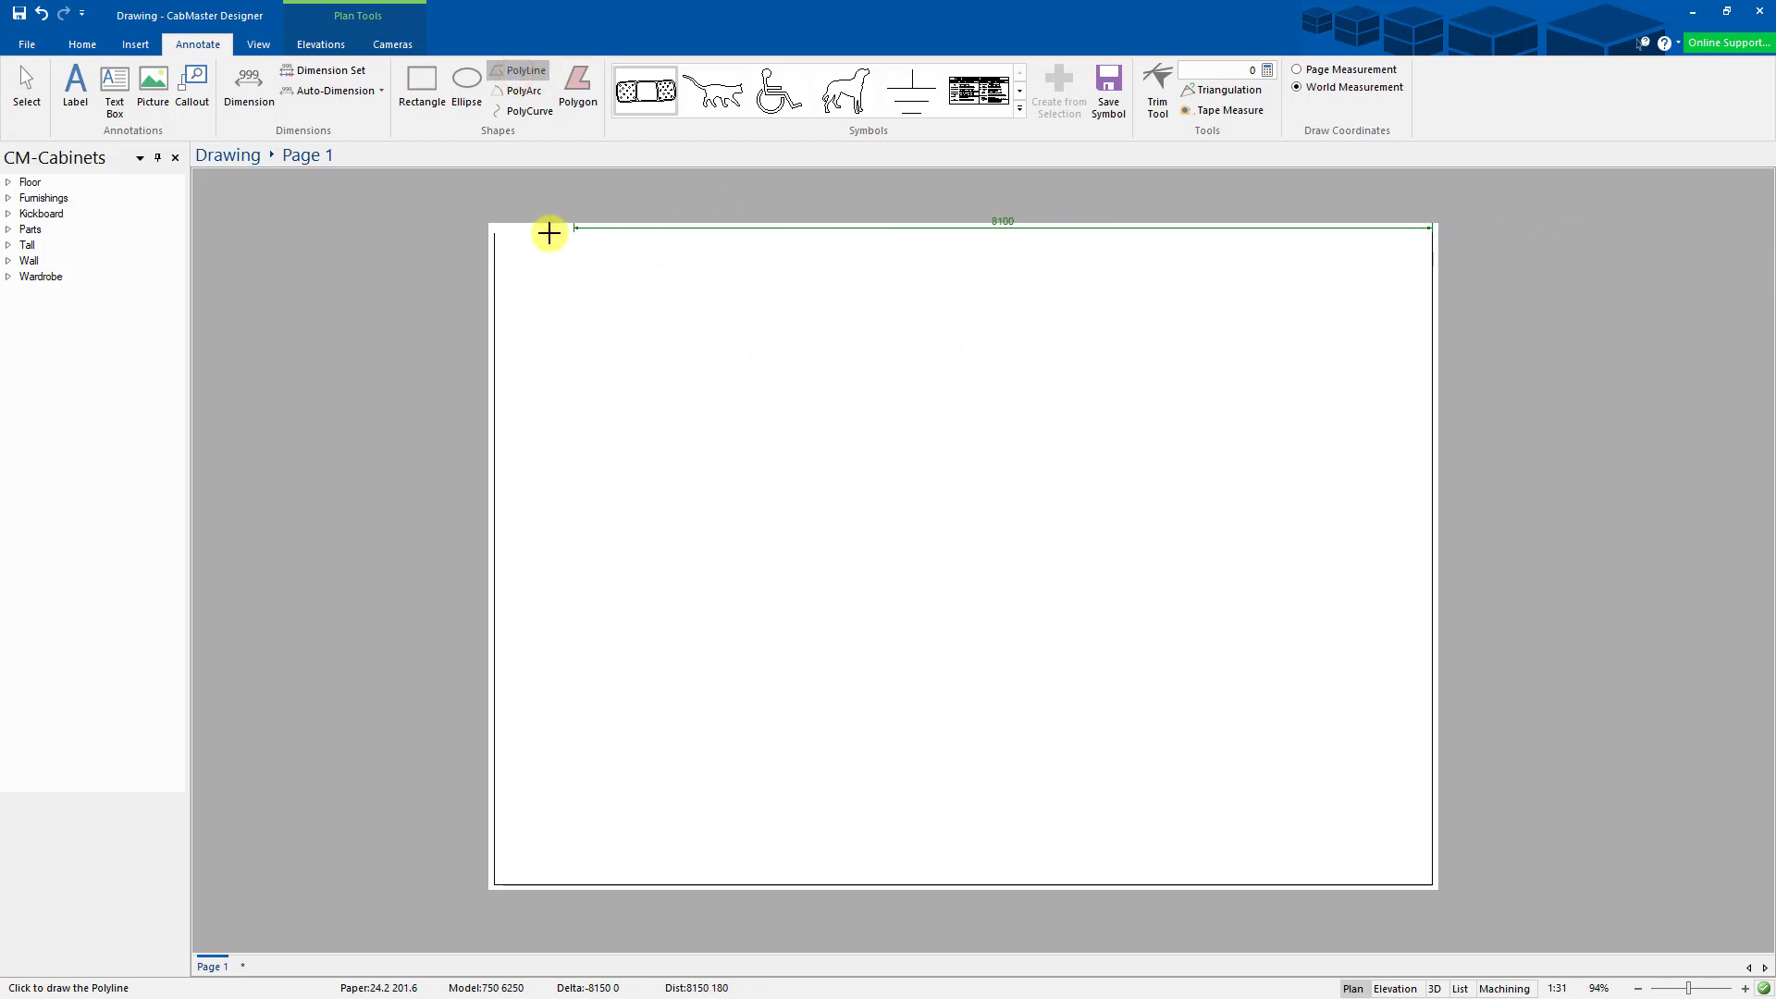
pyautogui.click(501, 230)
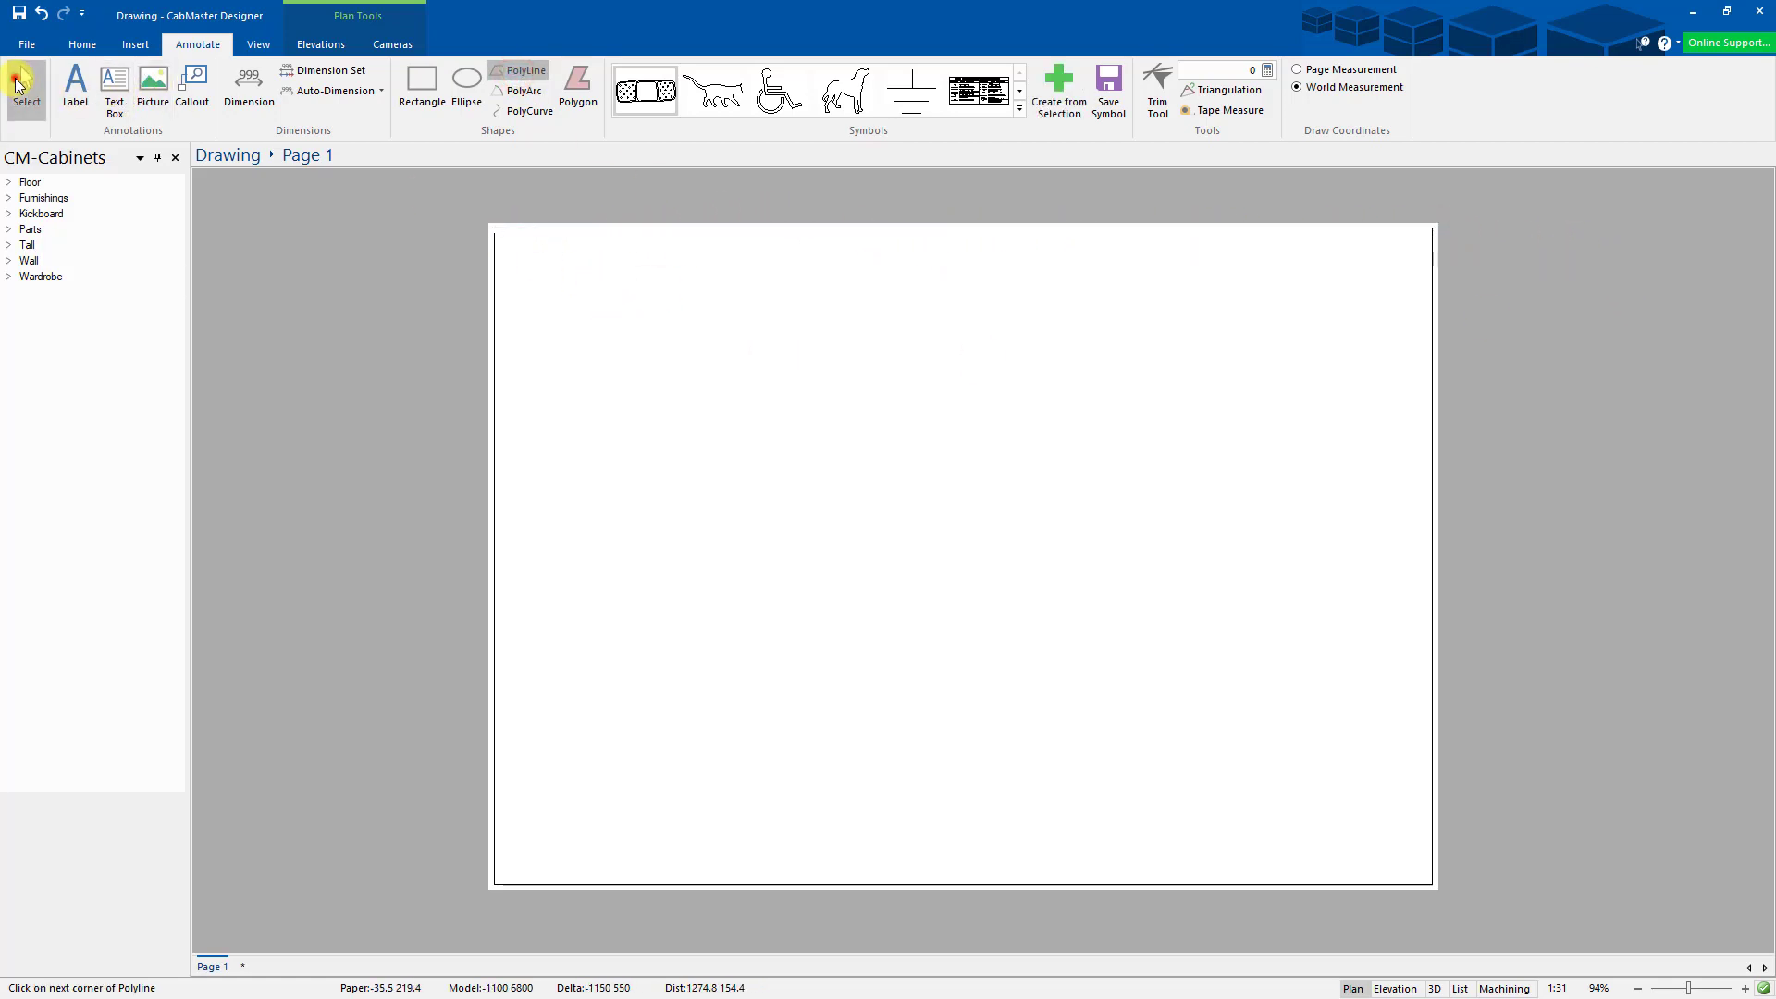
# - Drag the left border's top endpoint onto the top border to close the corner
pyautogui.click(16, 79)
pyautogui.scroll(1, 497, 222)
pyautogui.scroll(5, 495, 215)
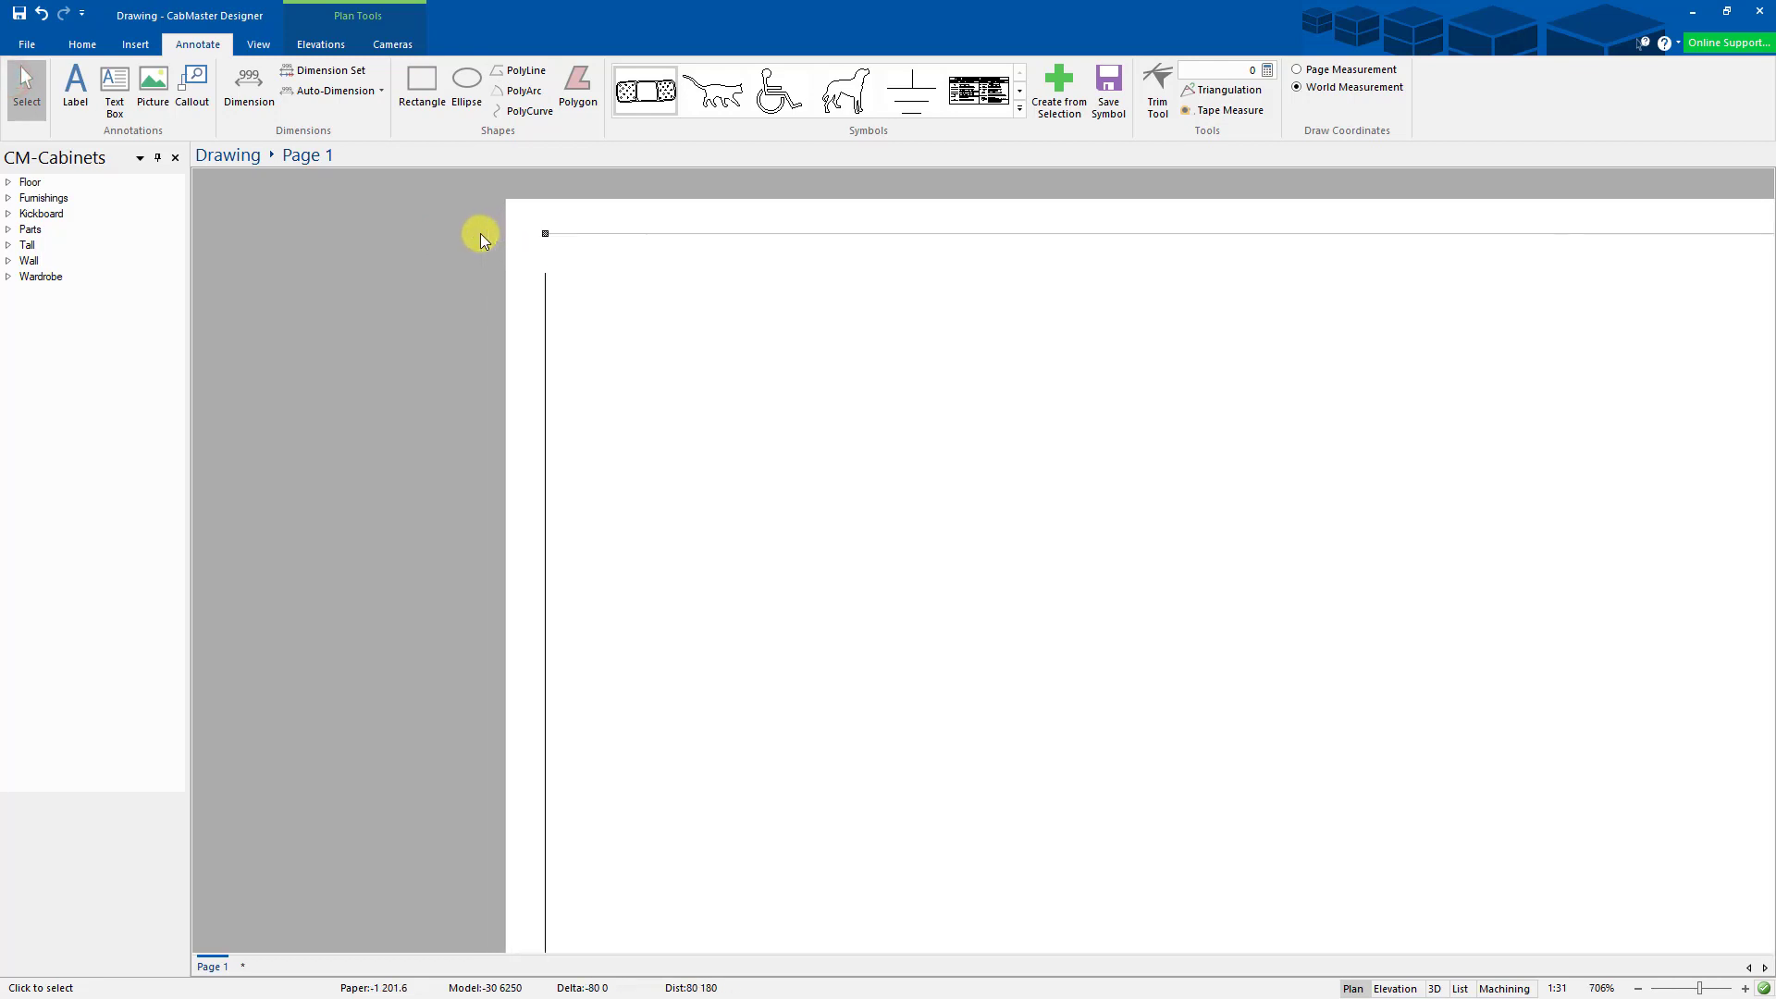
pyautogui.scroll(1, 480, 233)
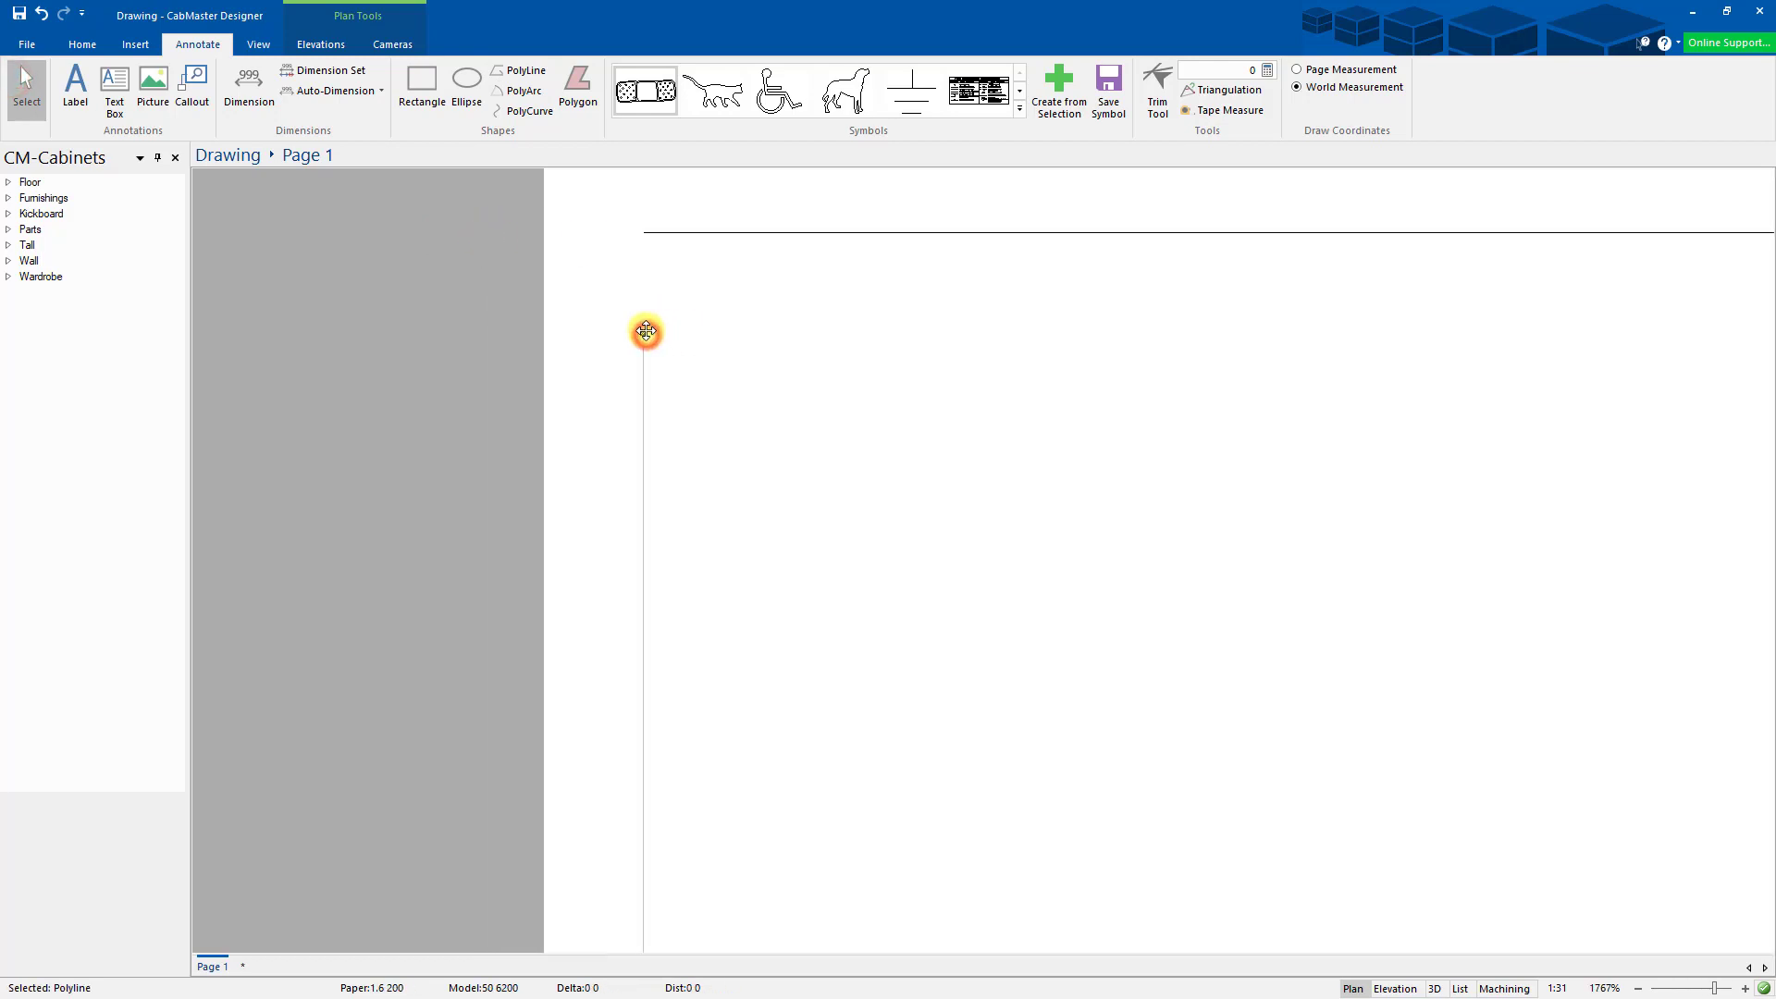
pyautogui.moveTo(645, 331); pyautogui.dragTo(644, 232)
pyautogui.scroll(-1, 777, 400)
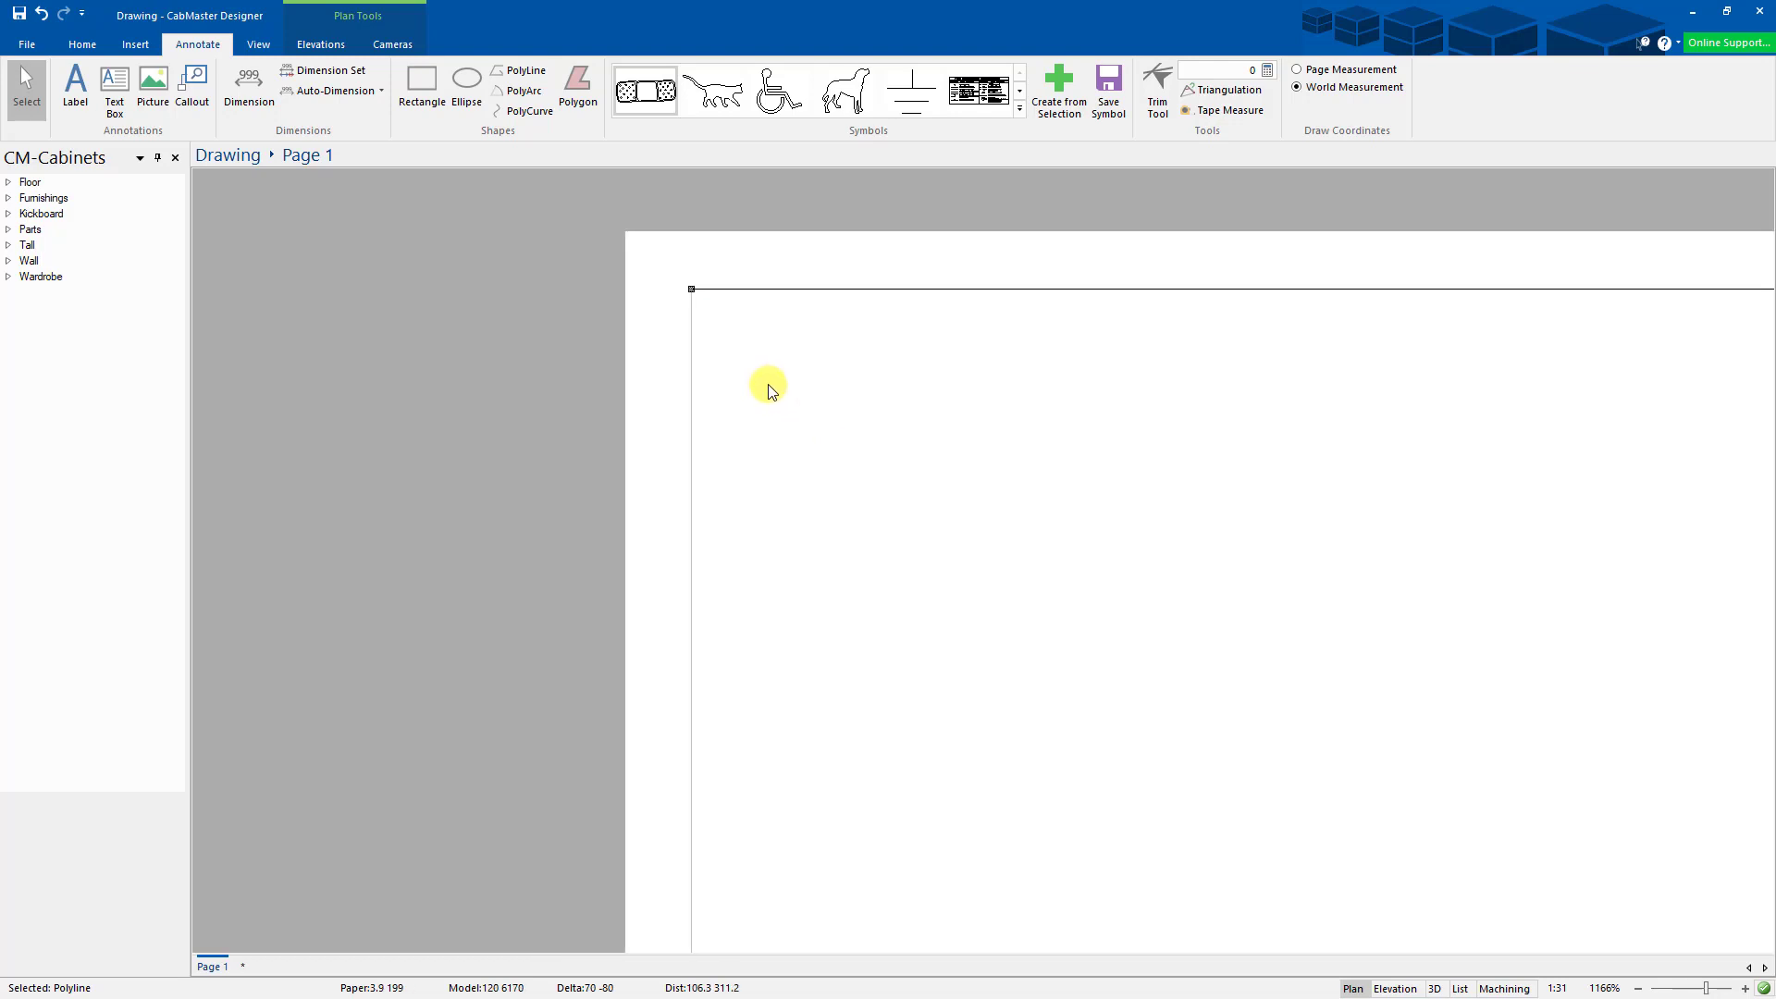
pyautogui.scroll(-6, 763, 384)
pyautogui.click(803, 460)
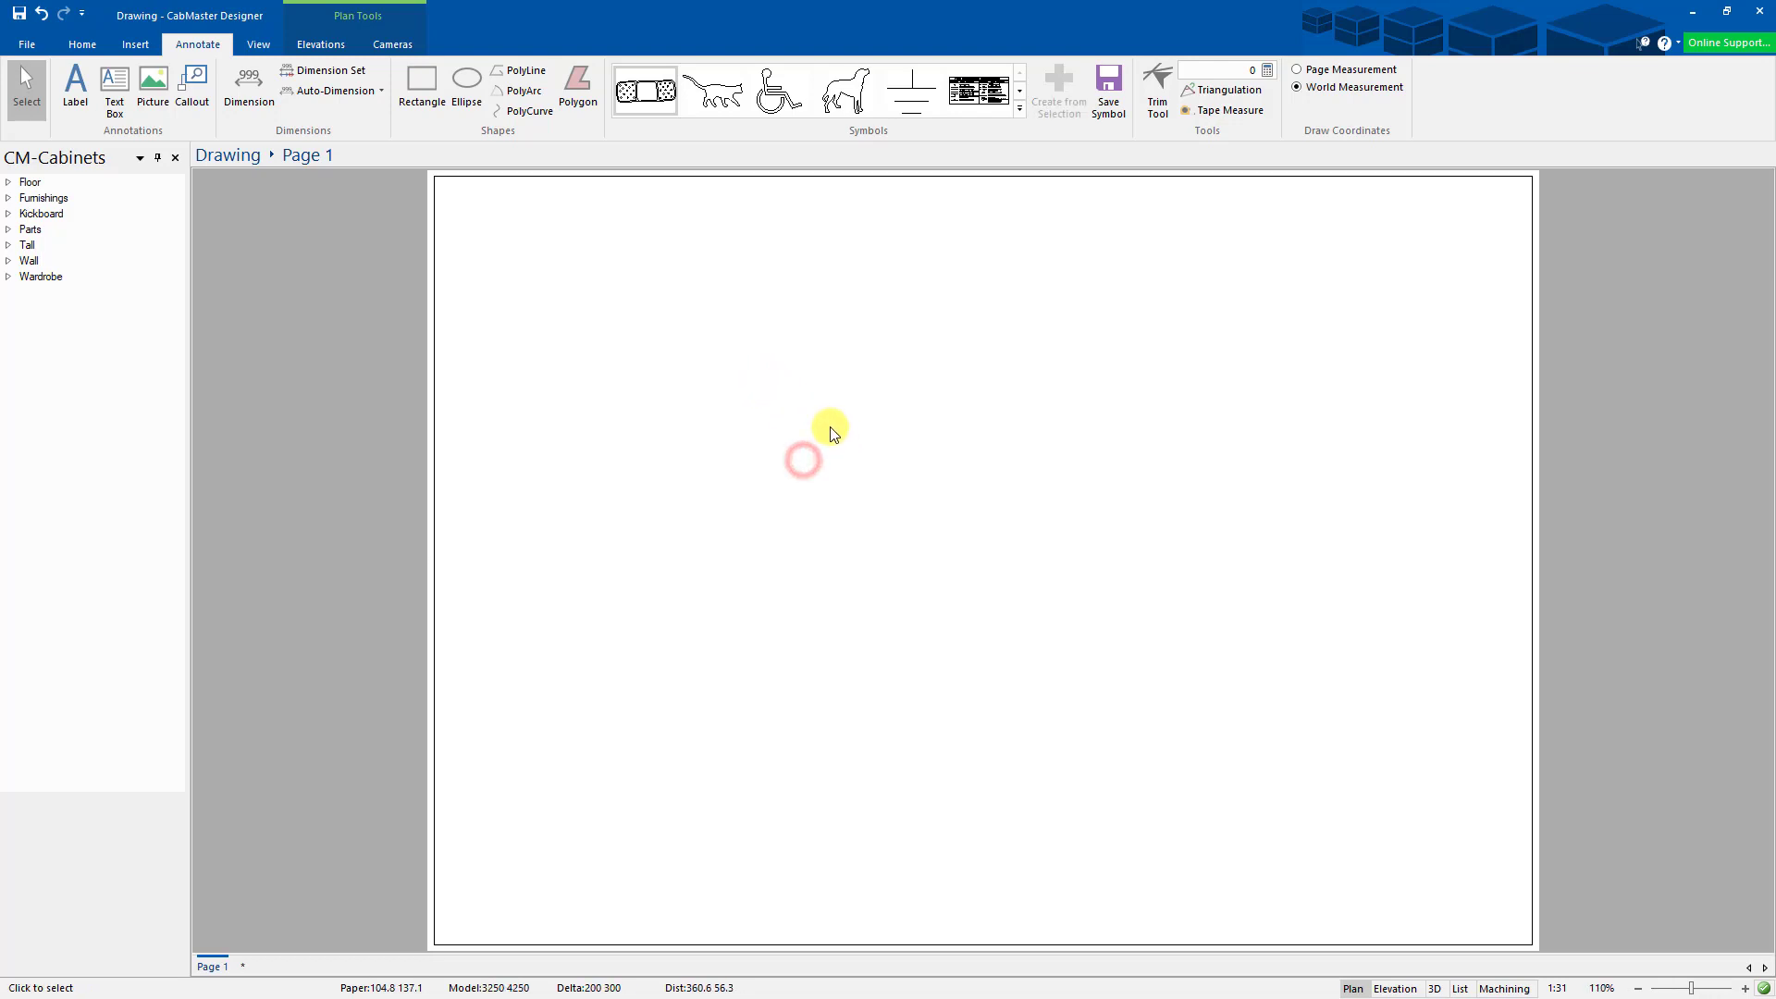
pyautogui.scroll(-1, 830, 433)
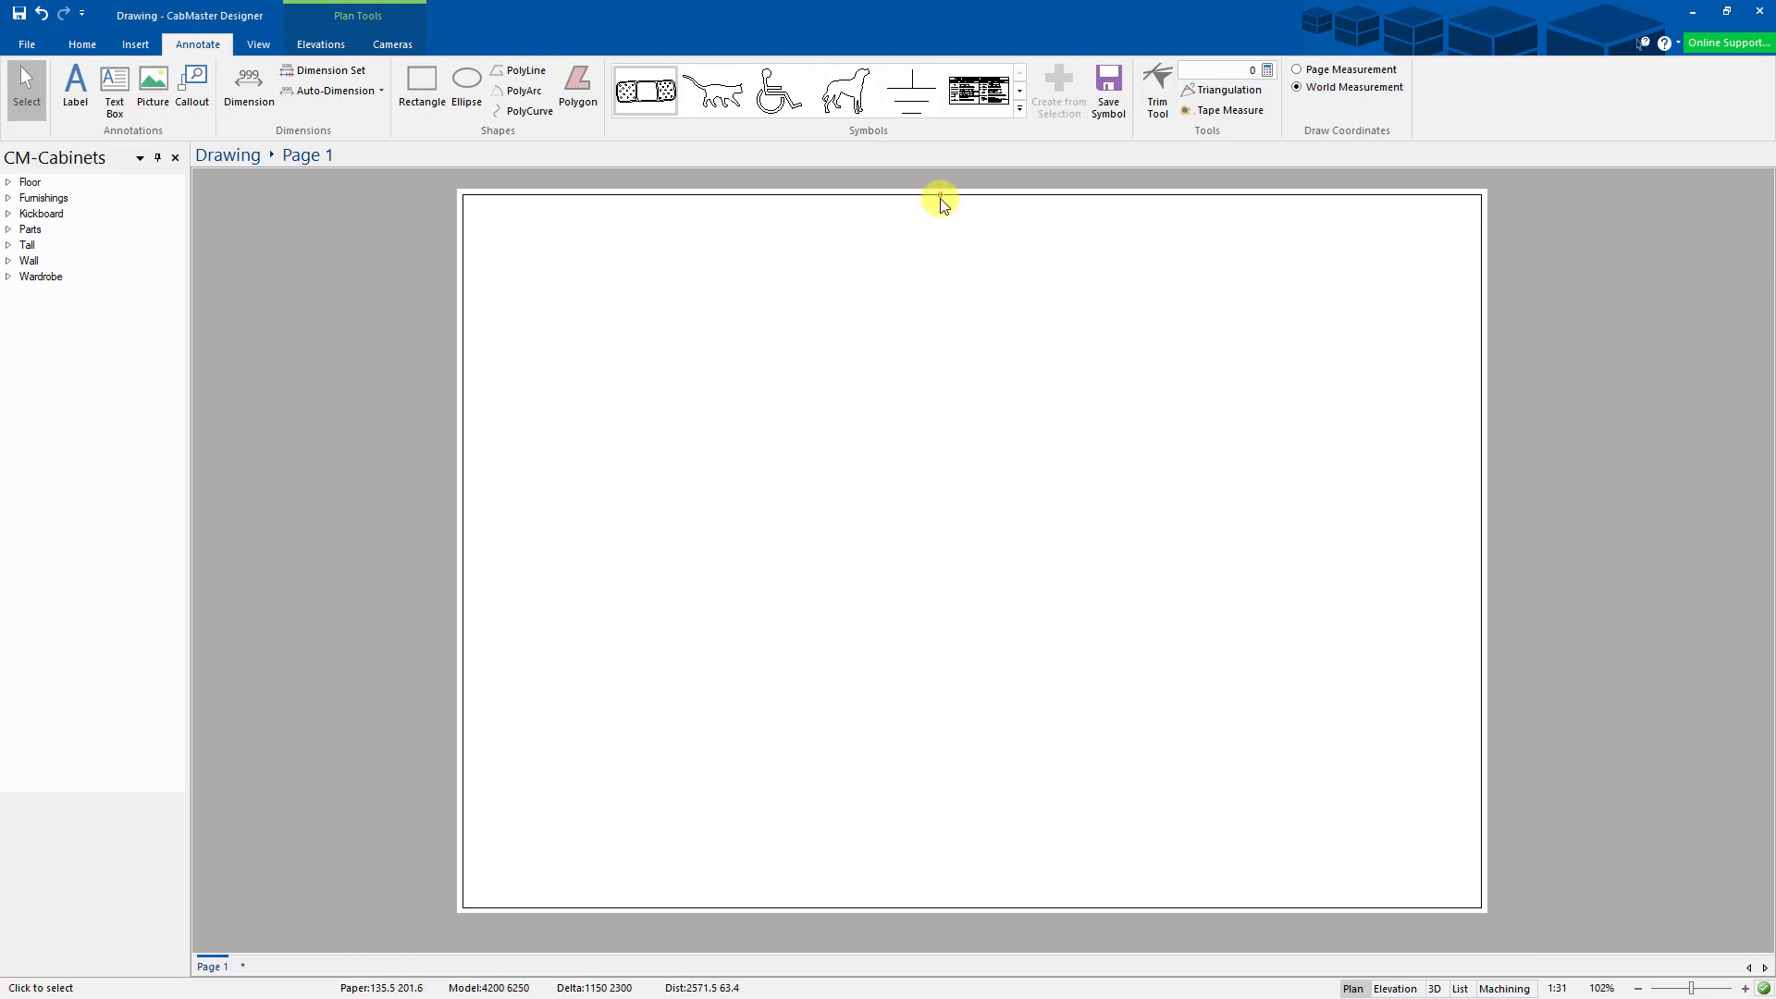
# - Give the top, left, bottom and right border lines a thicker line style
pyautogui.doubleClick(970, 193)
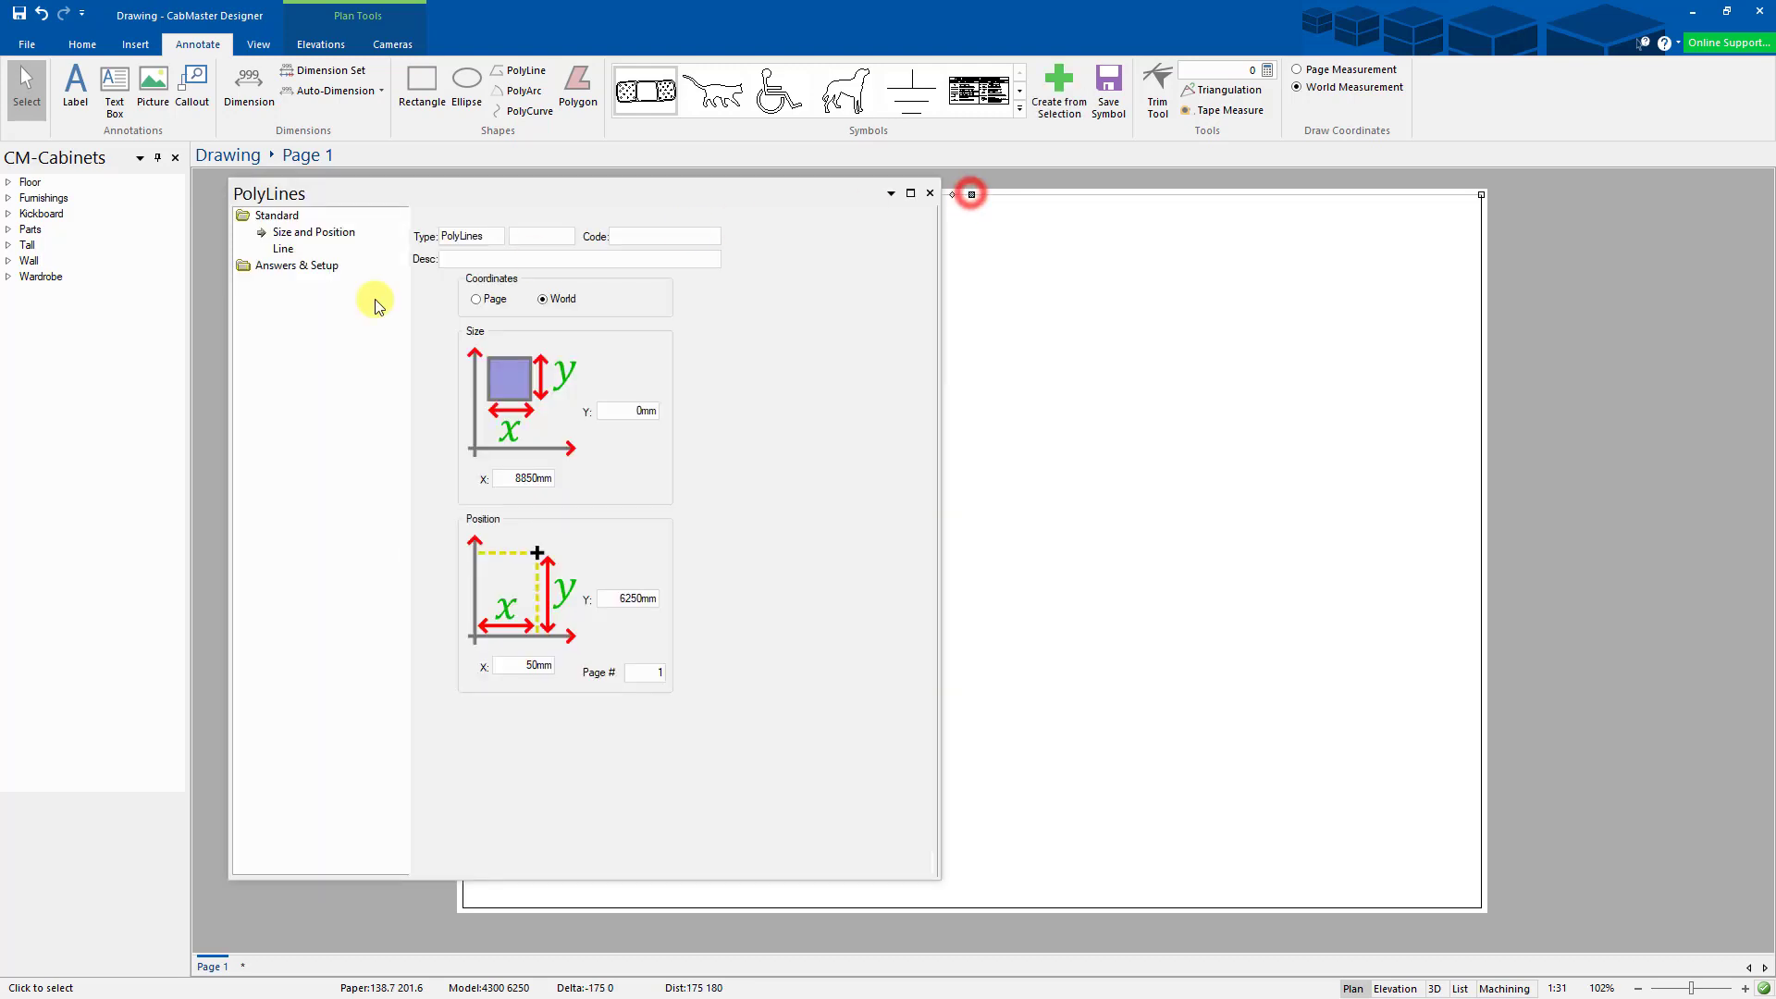
pyautogui.click(282, 248)
pyautogui.click(467, 376)
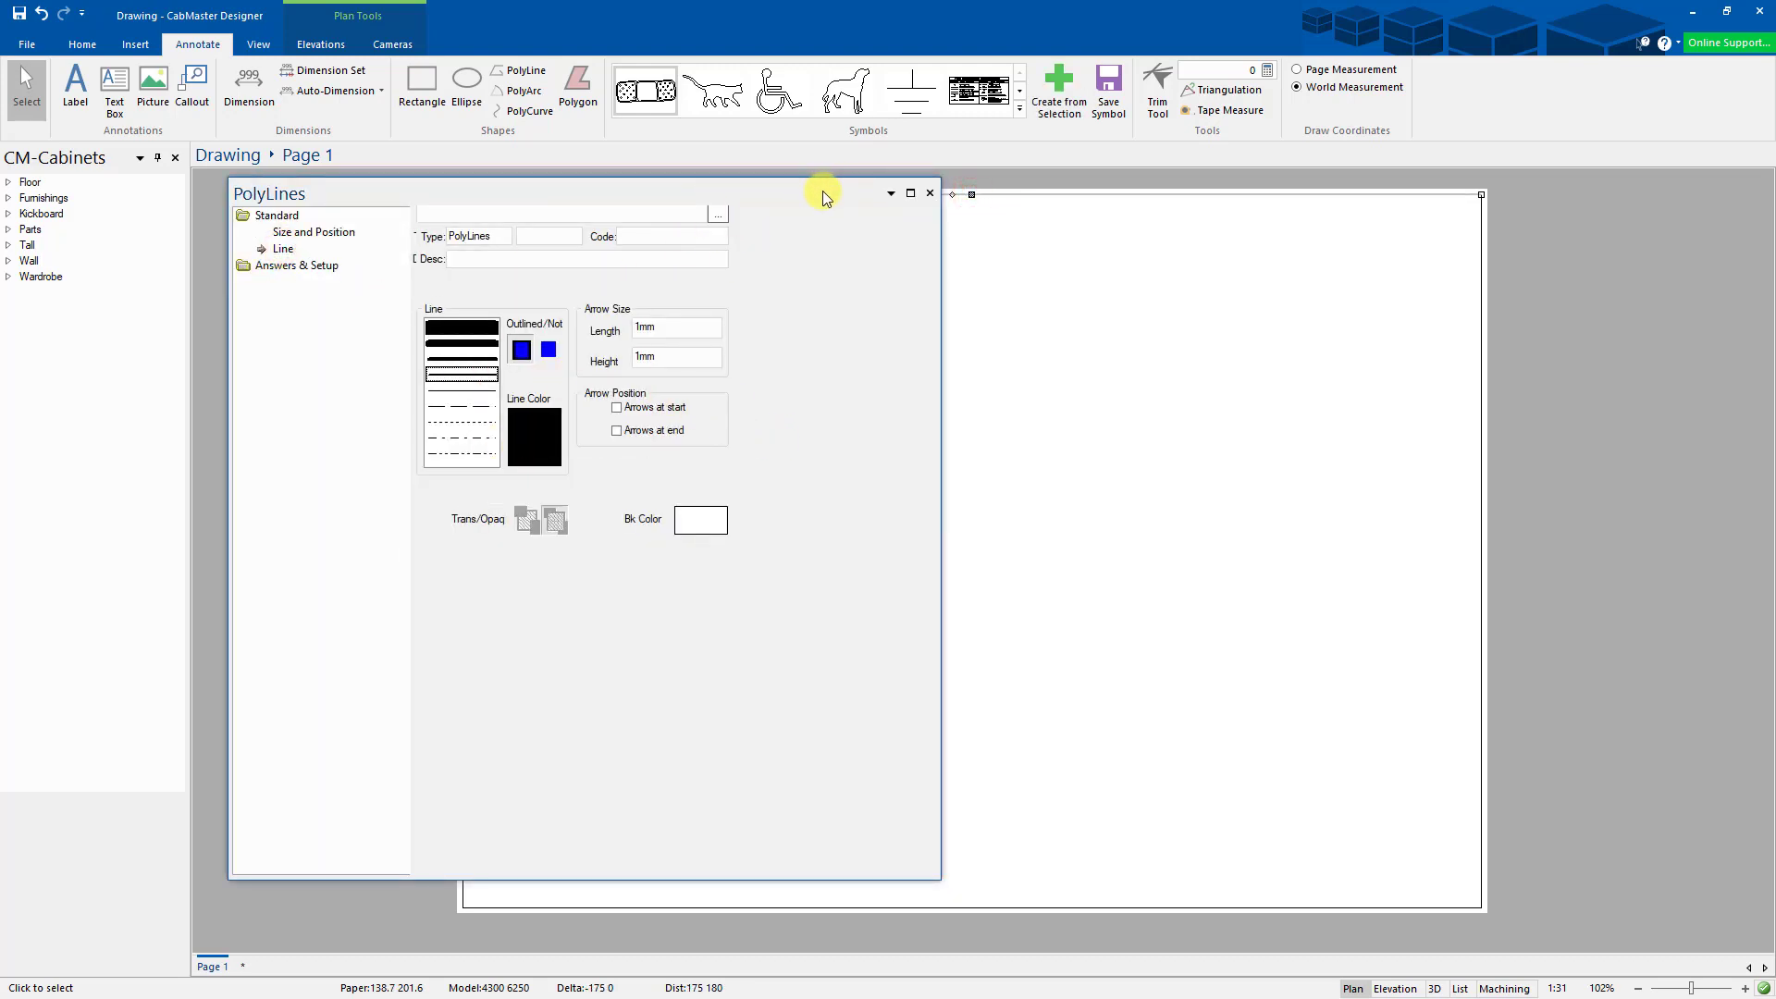
pyautogui.moveTo(789, 193); pyautogui.dragTo(1241, 266)
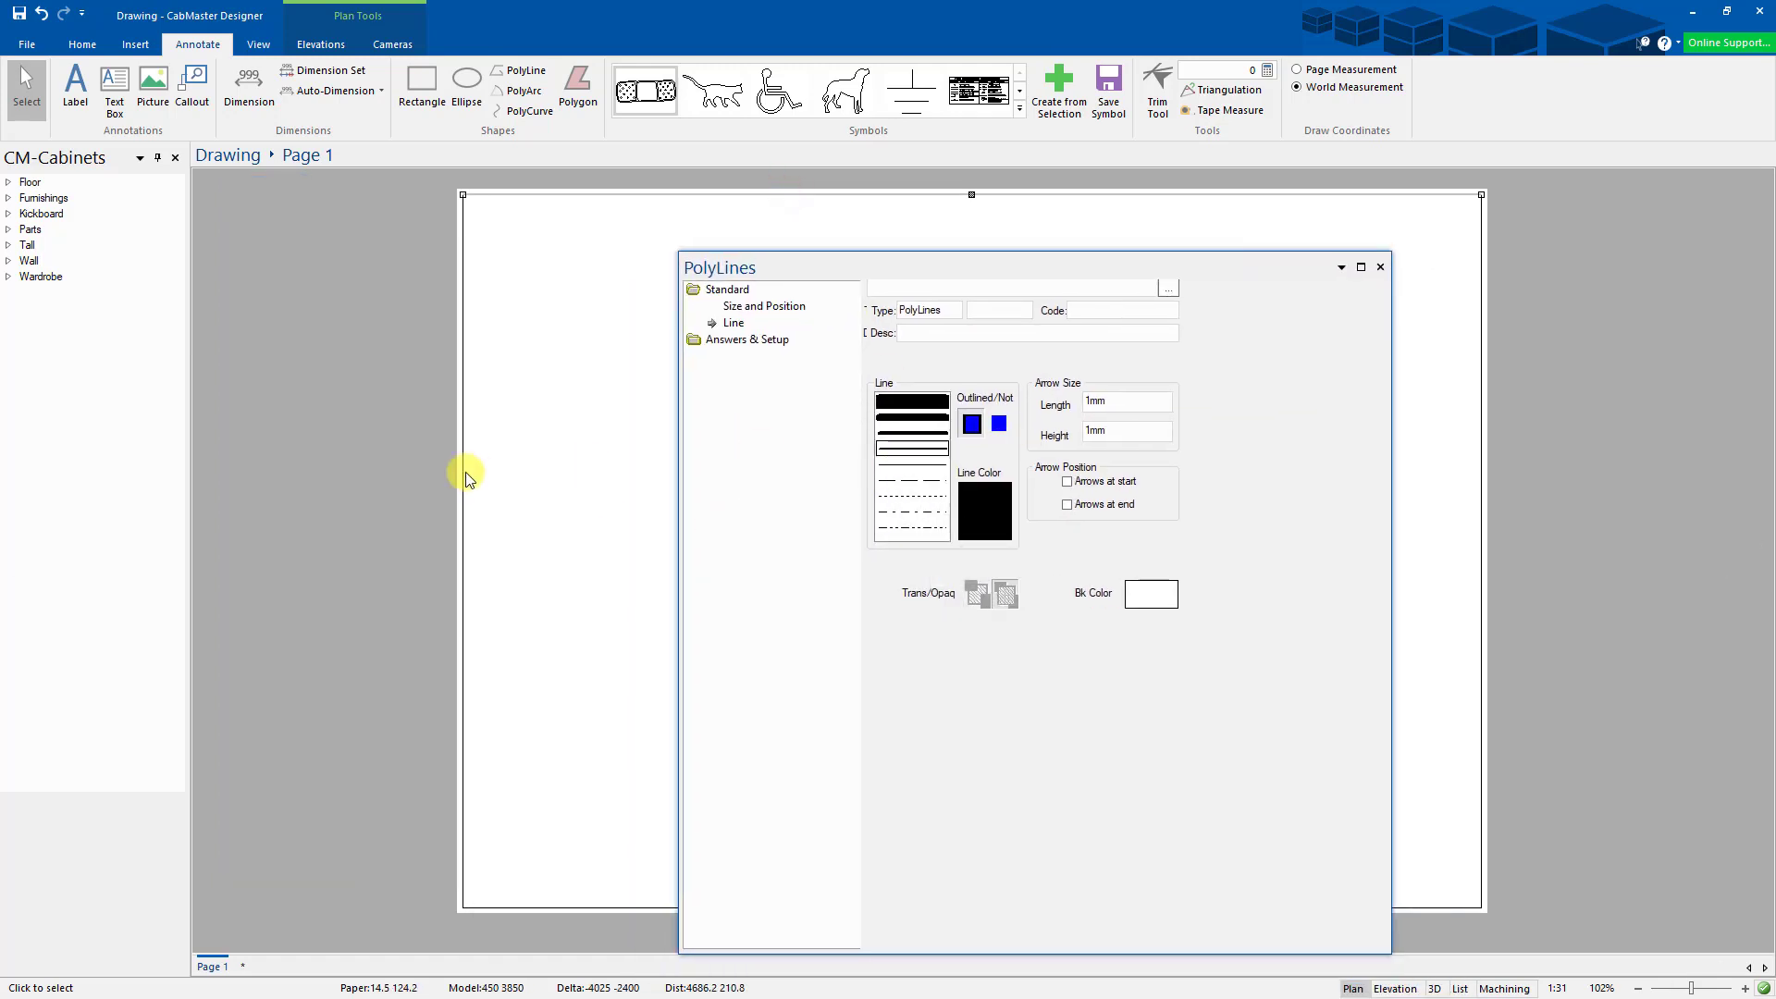
pyautogui.click(463, 551)
pyautogui.click(922, 449)
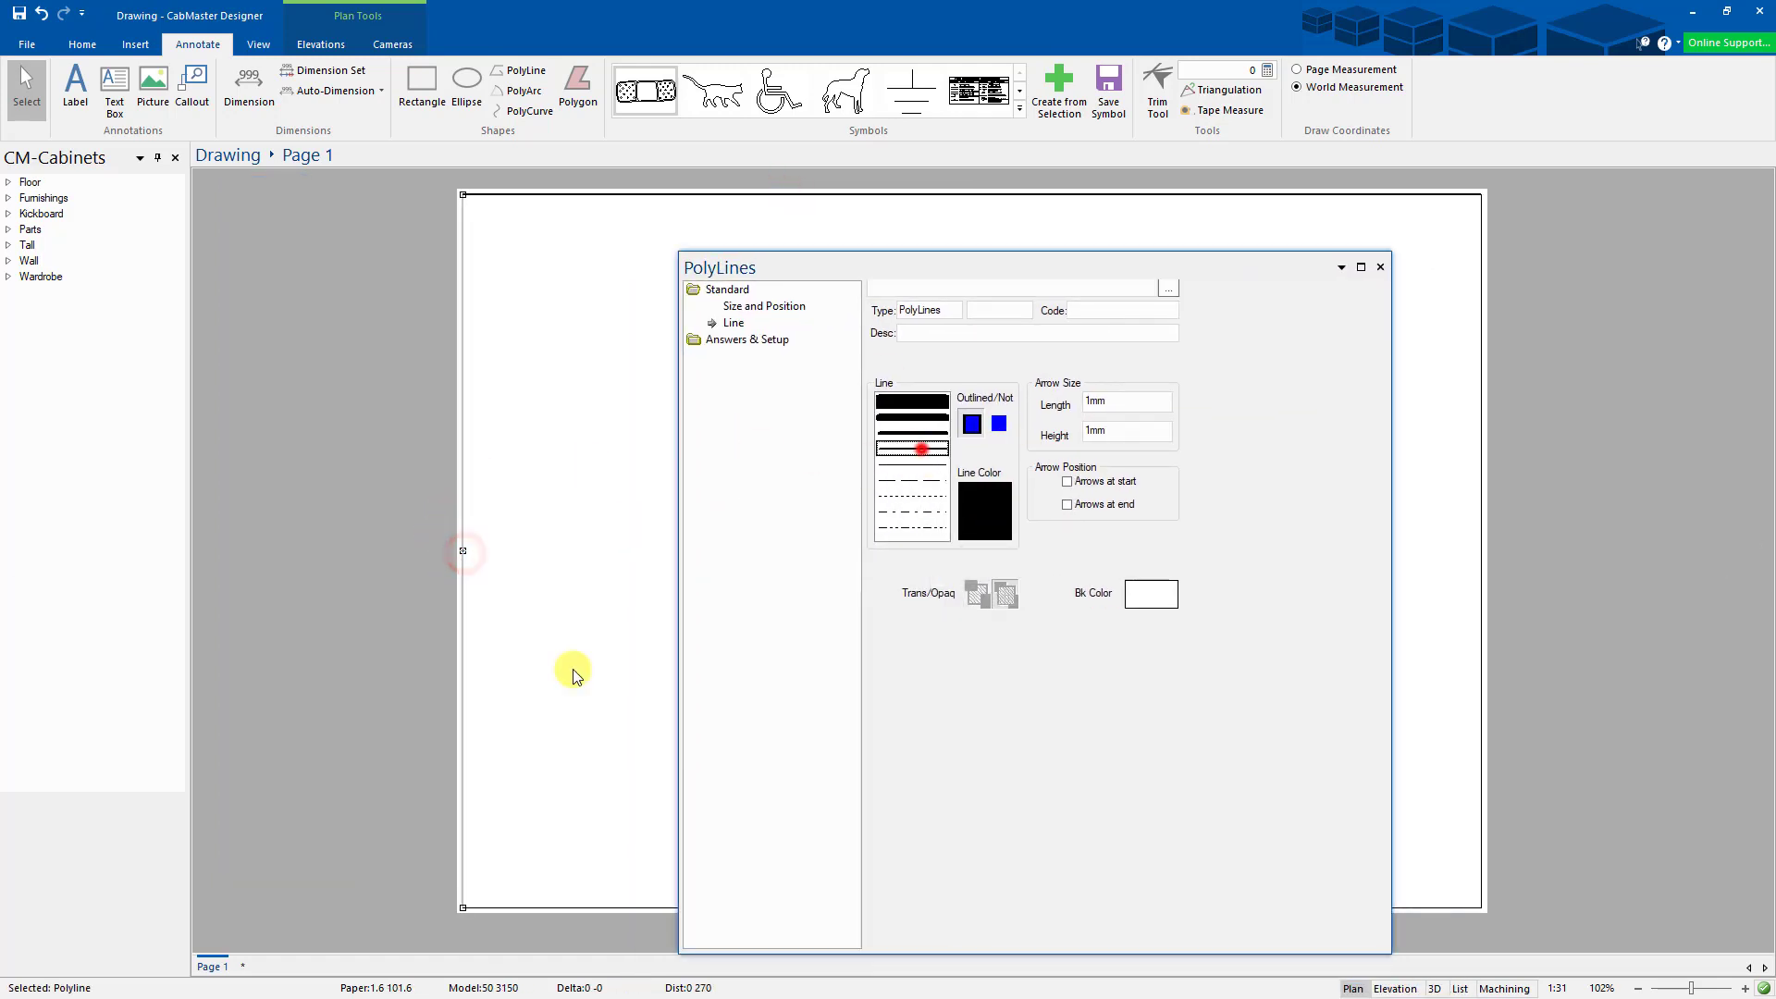
pyautogui.click(549, 907)
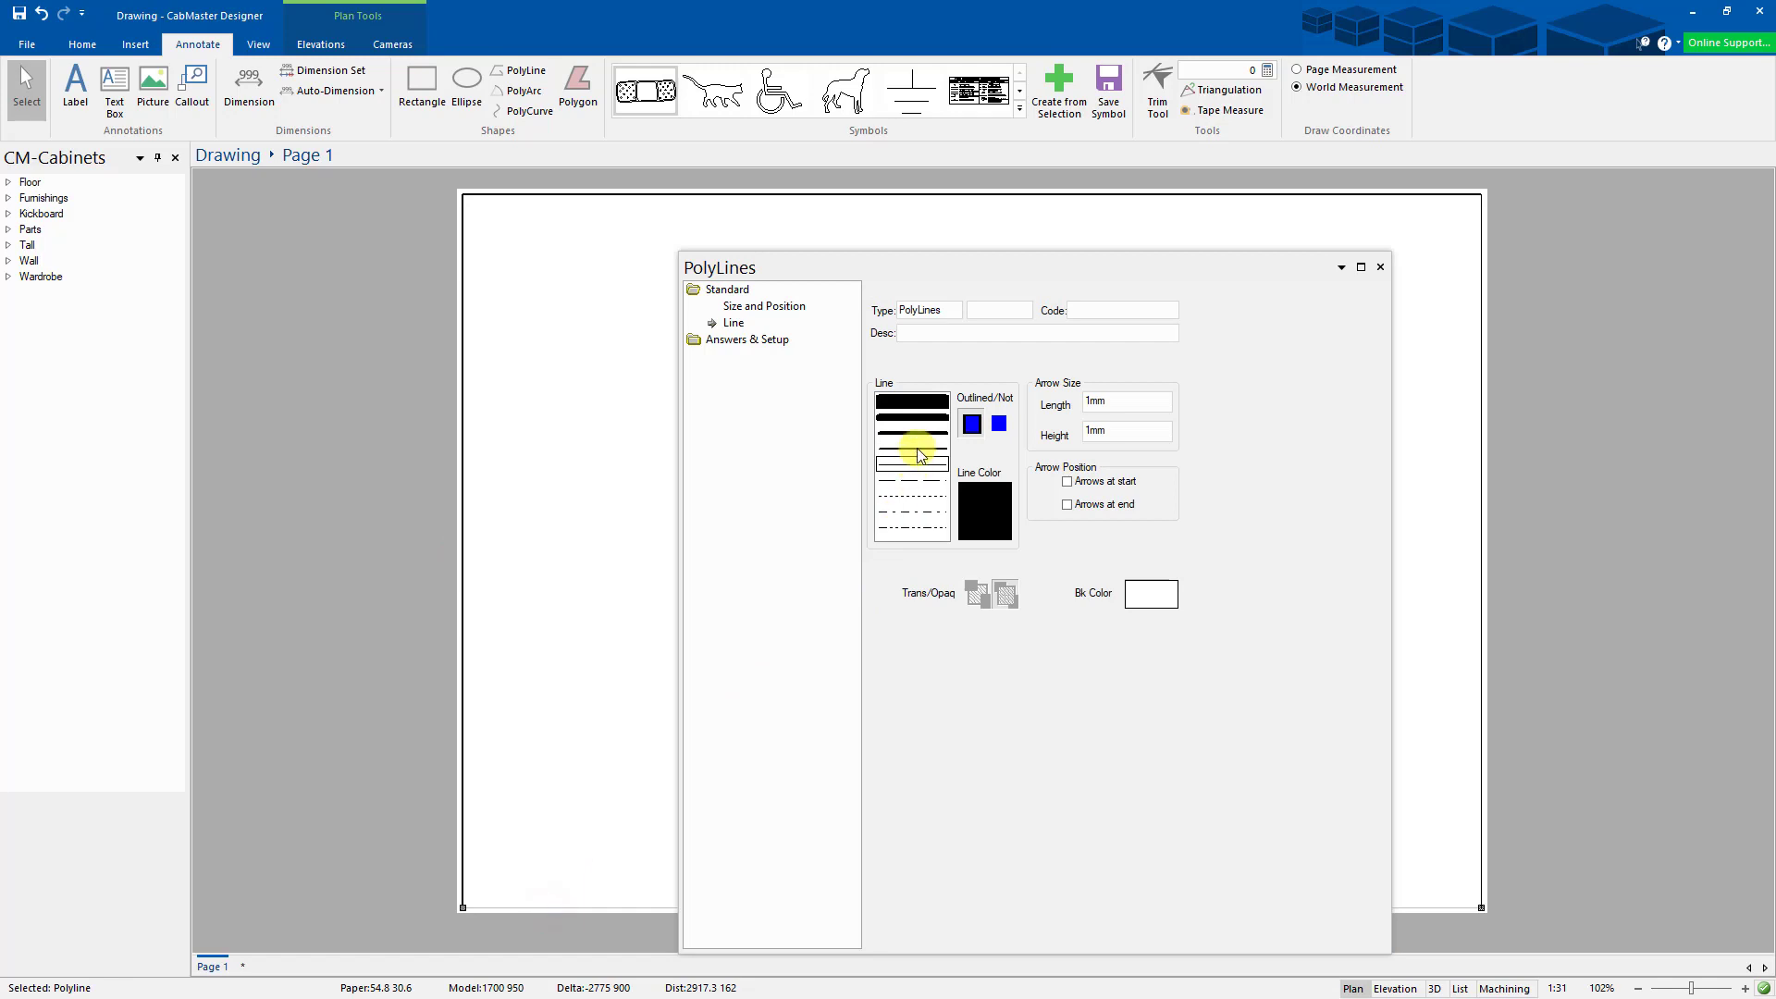
pyautogui.click(916, 448)
pyautogui.click(1481, 508)
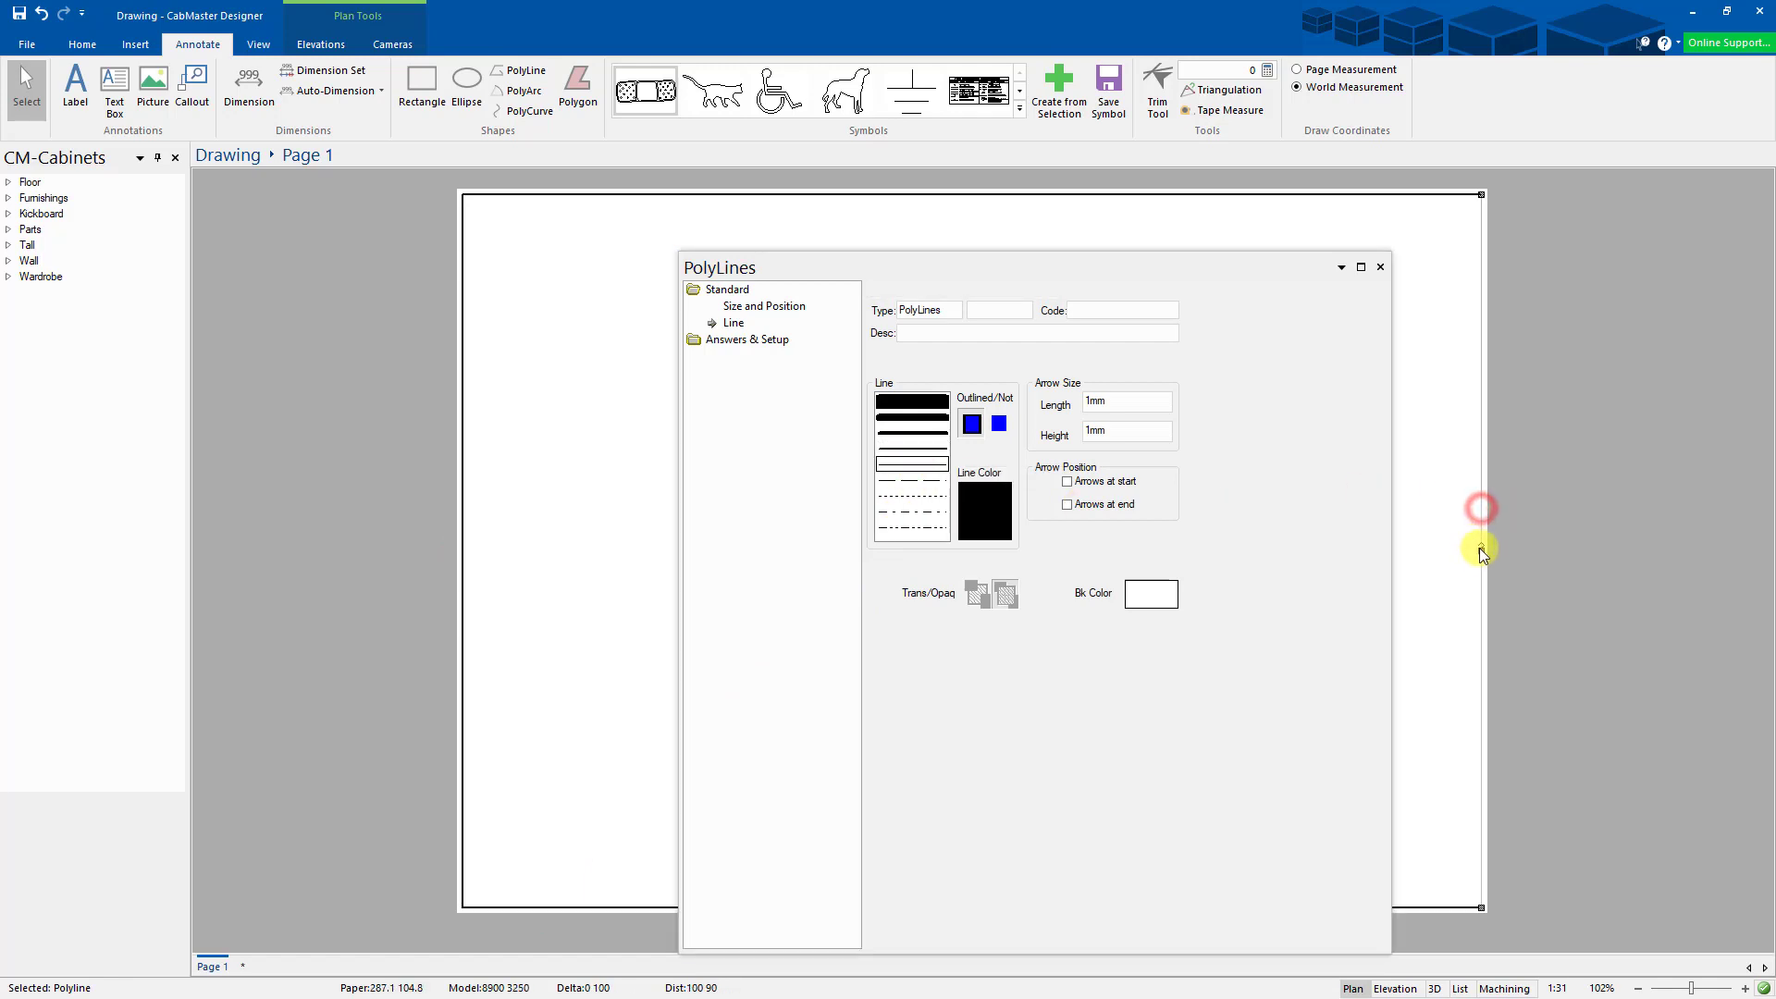
pyautogui.click(915, 453)
pyautogui.click(1379, 266)
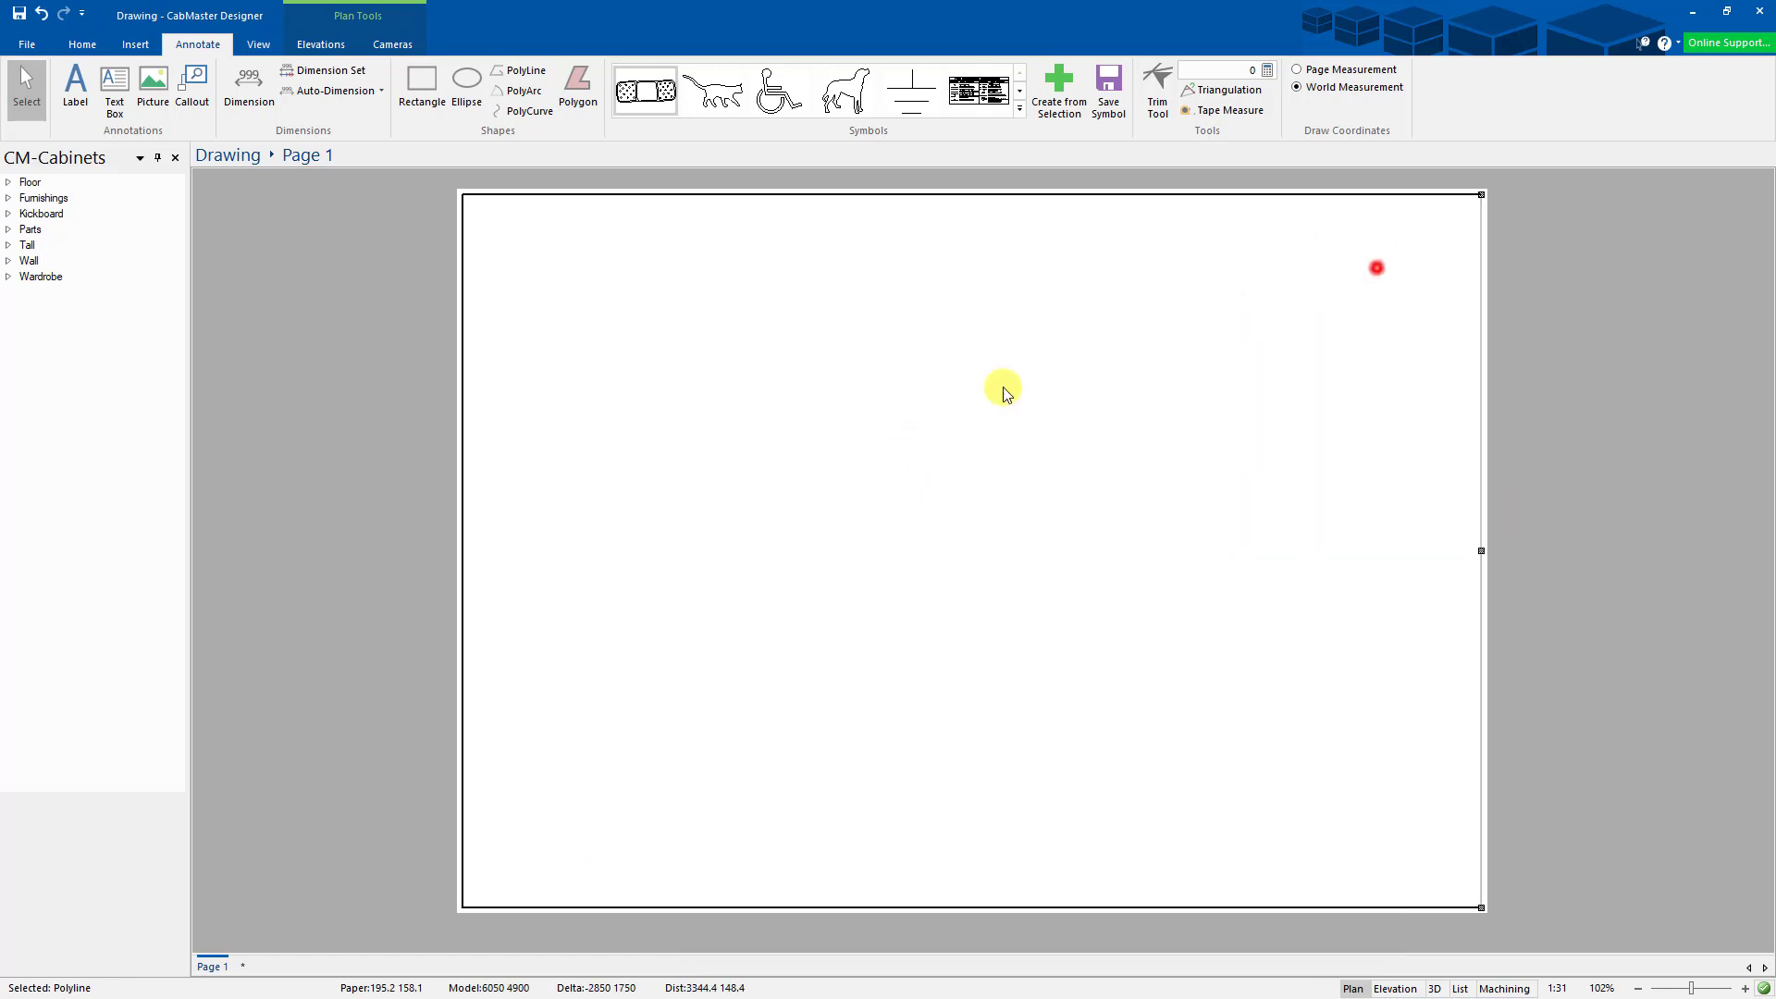
pyautogui.click(976, 389)
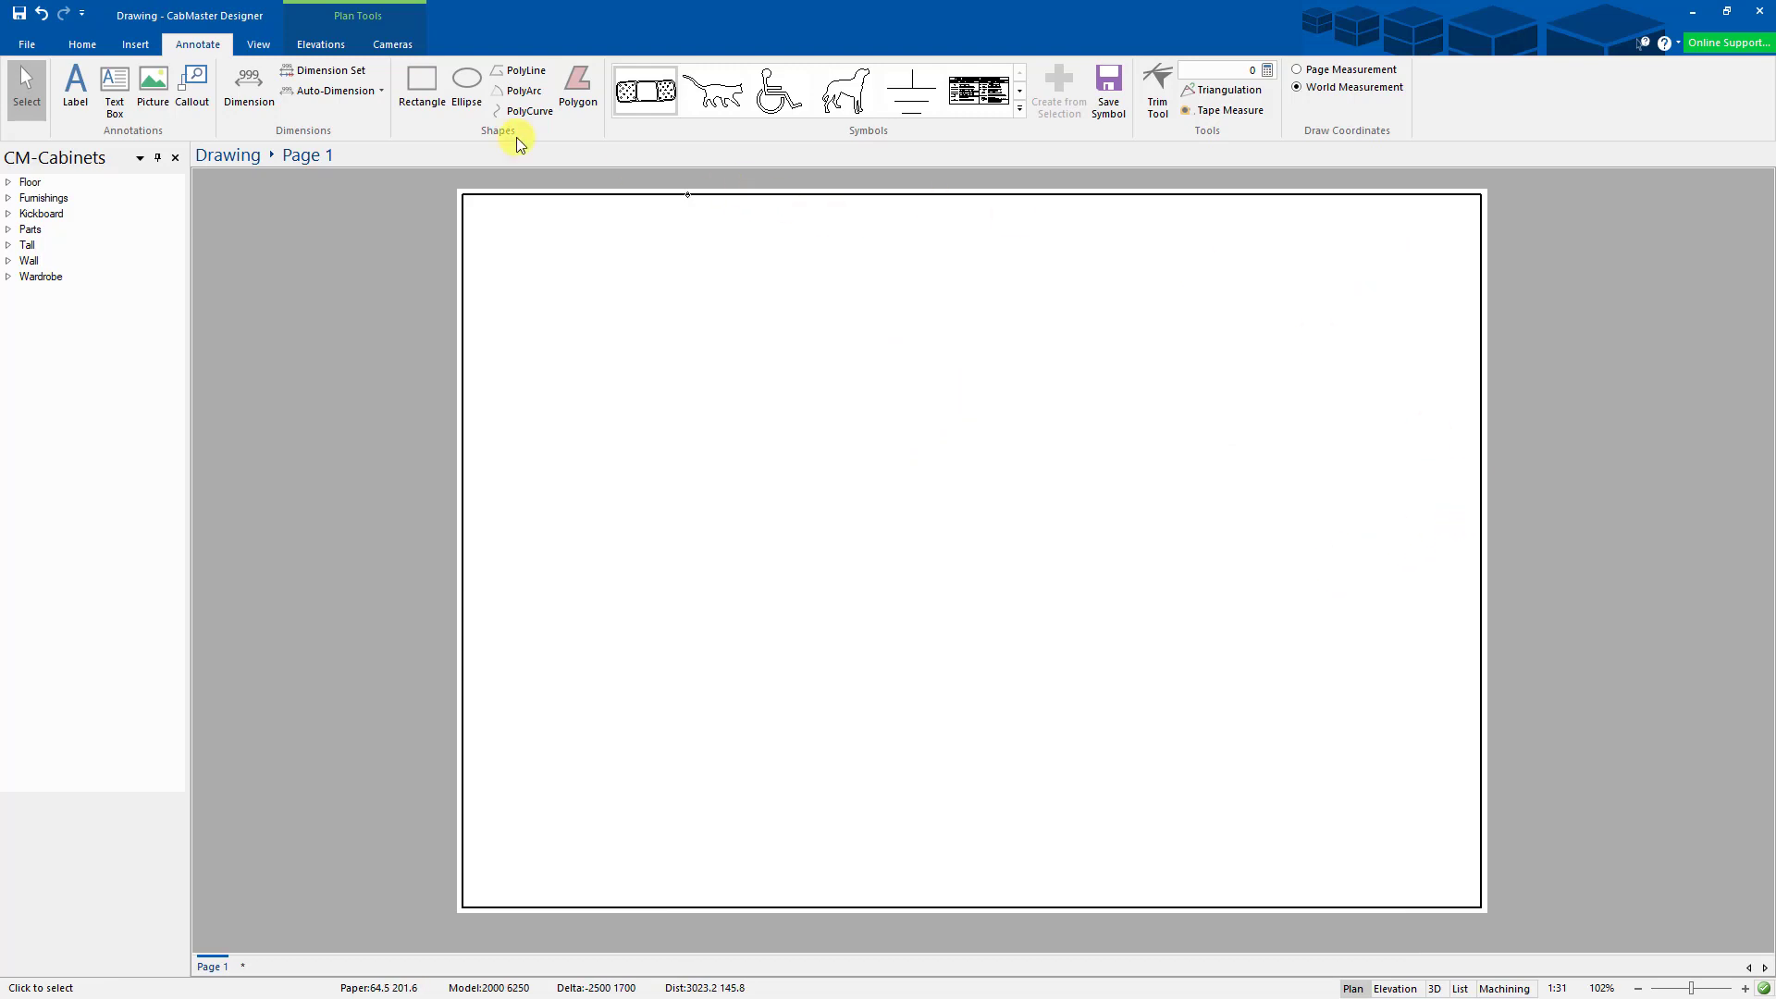
# - Draw a vertical divider polyline down Page 1 and give it a thin line style
pyautogui.click(507, 71)
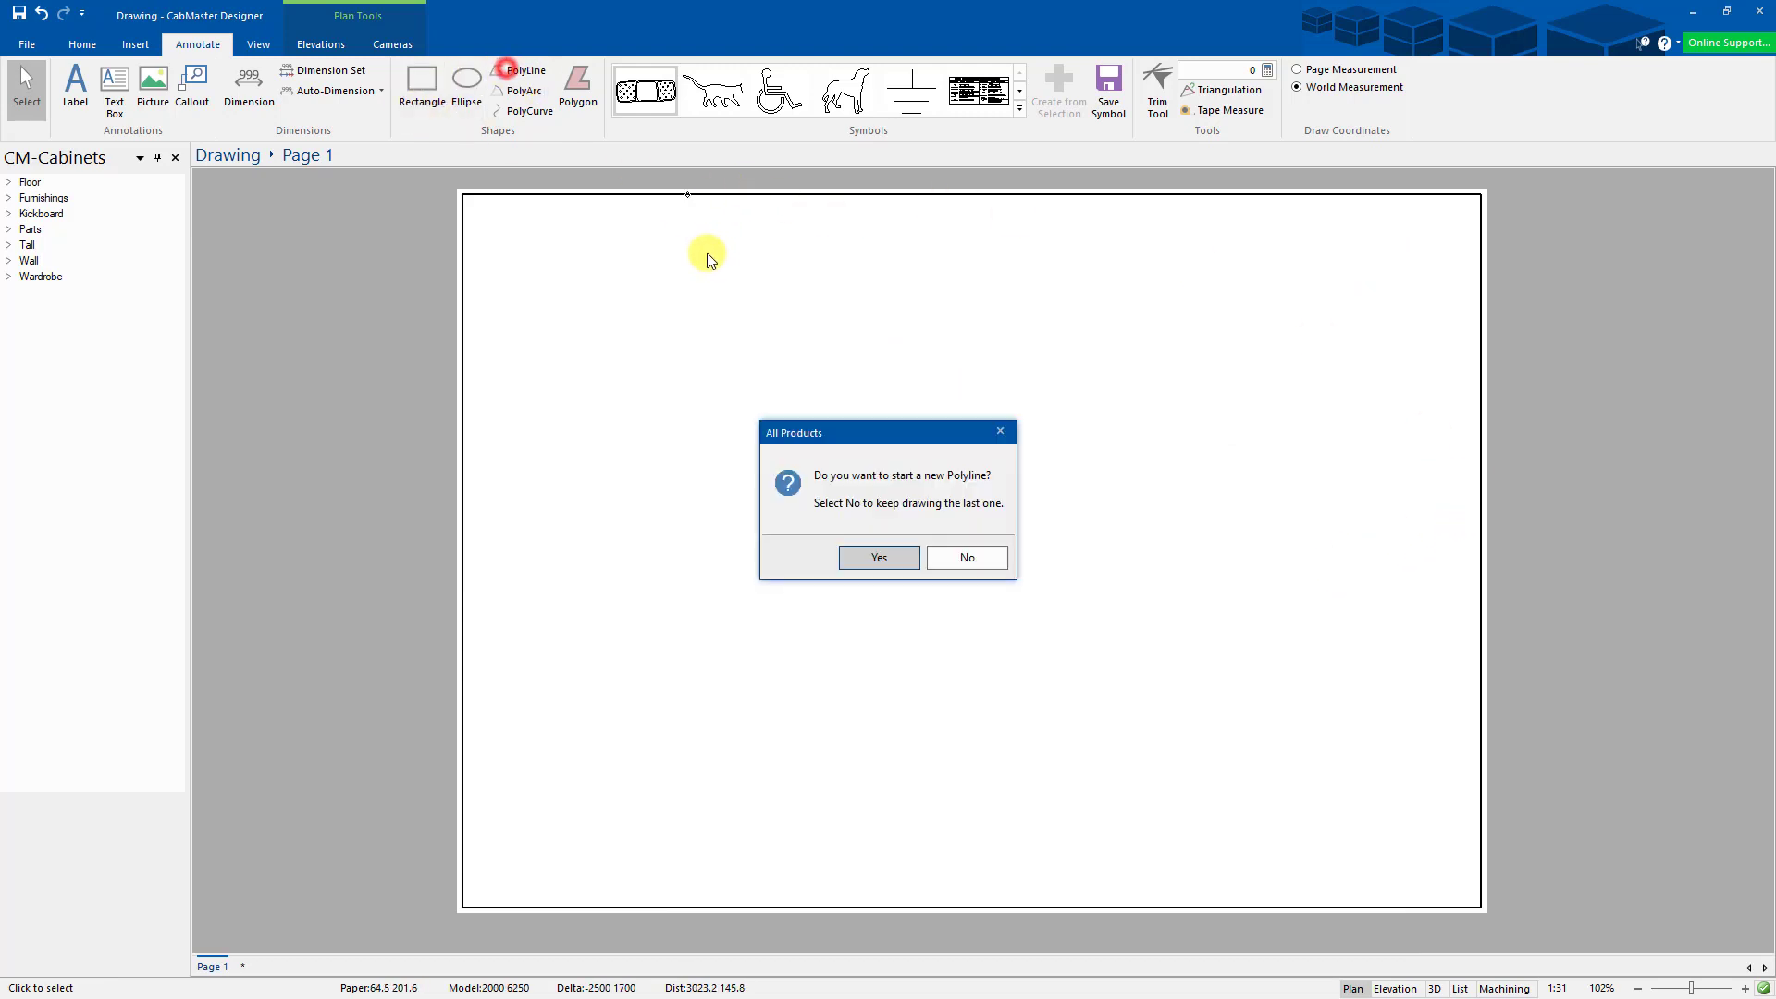
pyautogui.click(880, 556)
pyautogui.click(1294, 202)
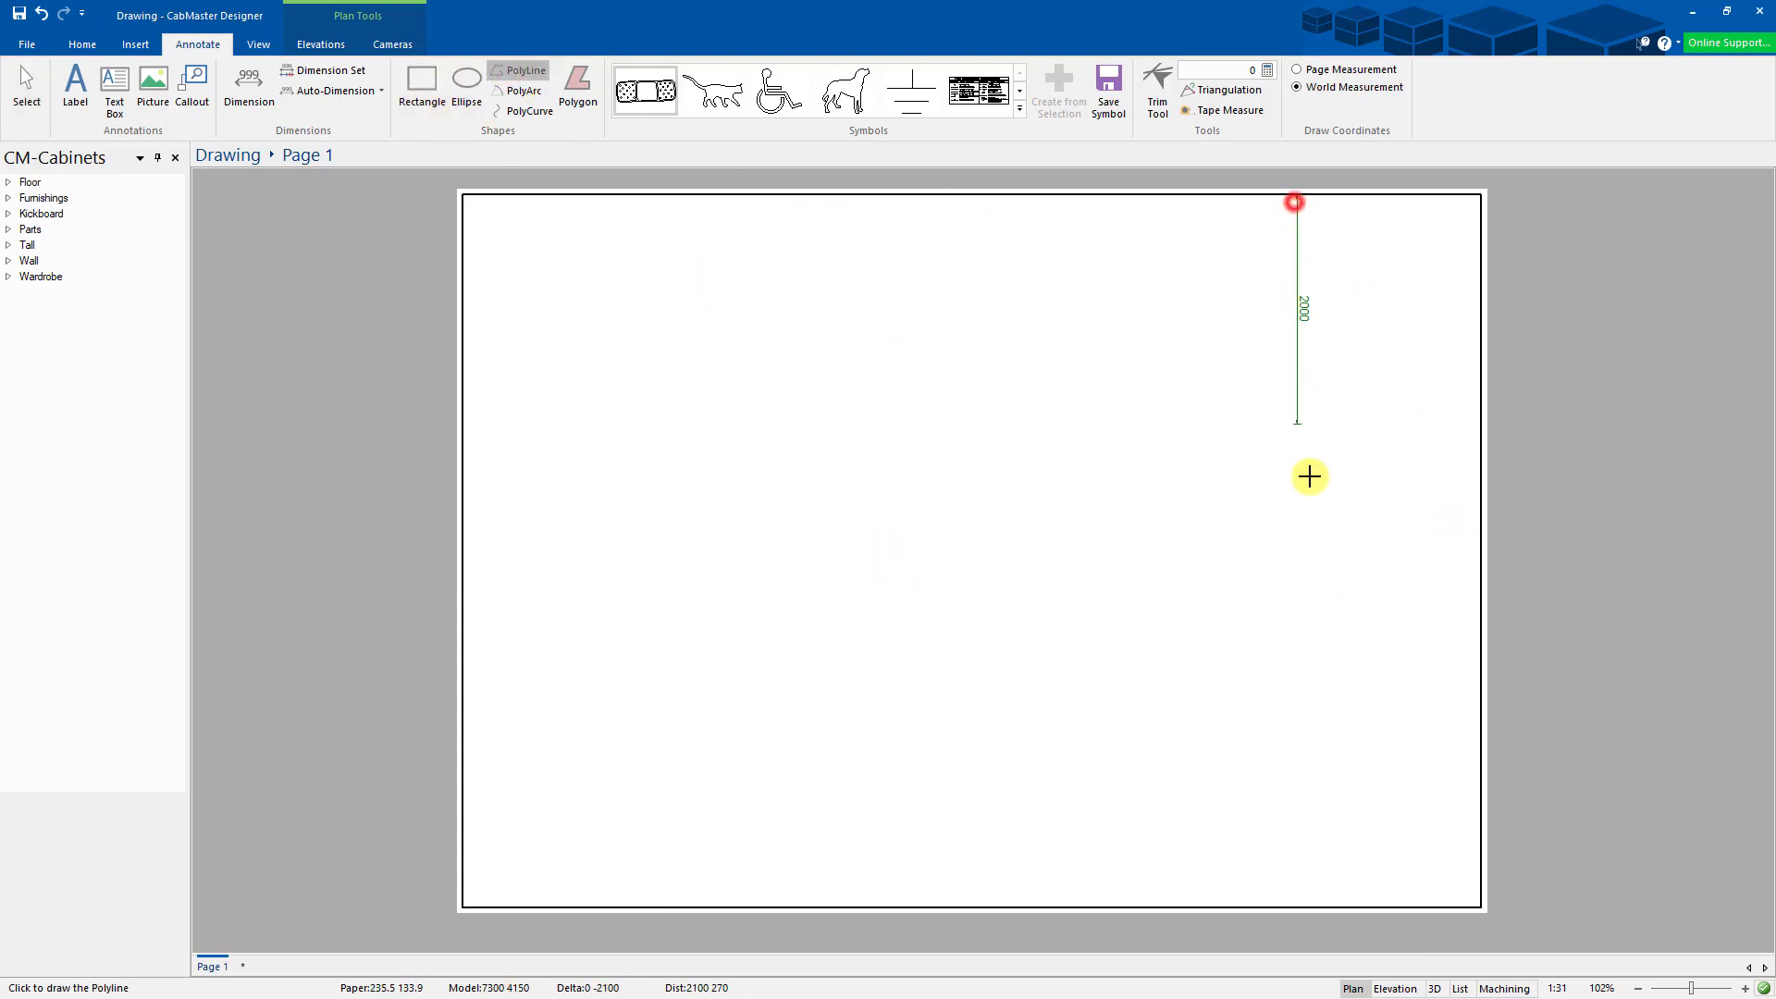
pyautogui.click(1328, 890)
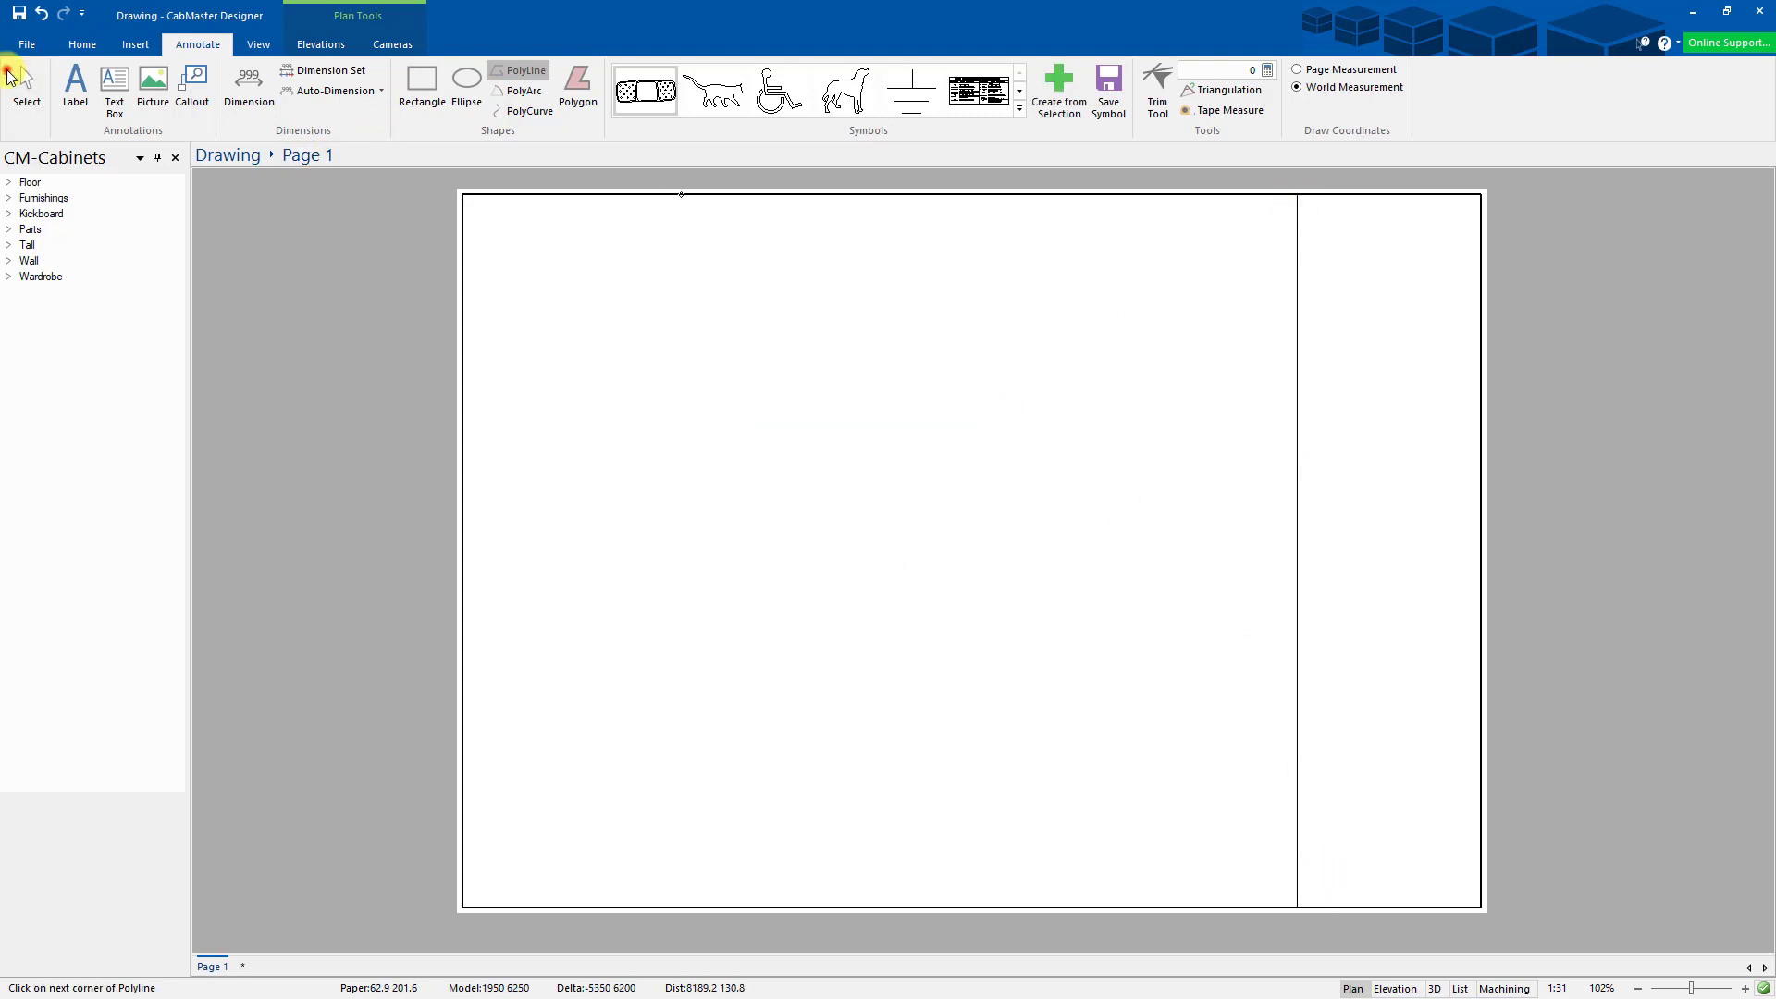
pyautogui.click(26, 83)
pyautogui.doubleClick(1295, 550)
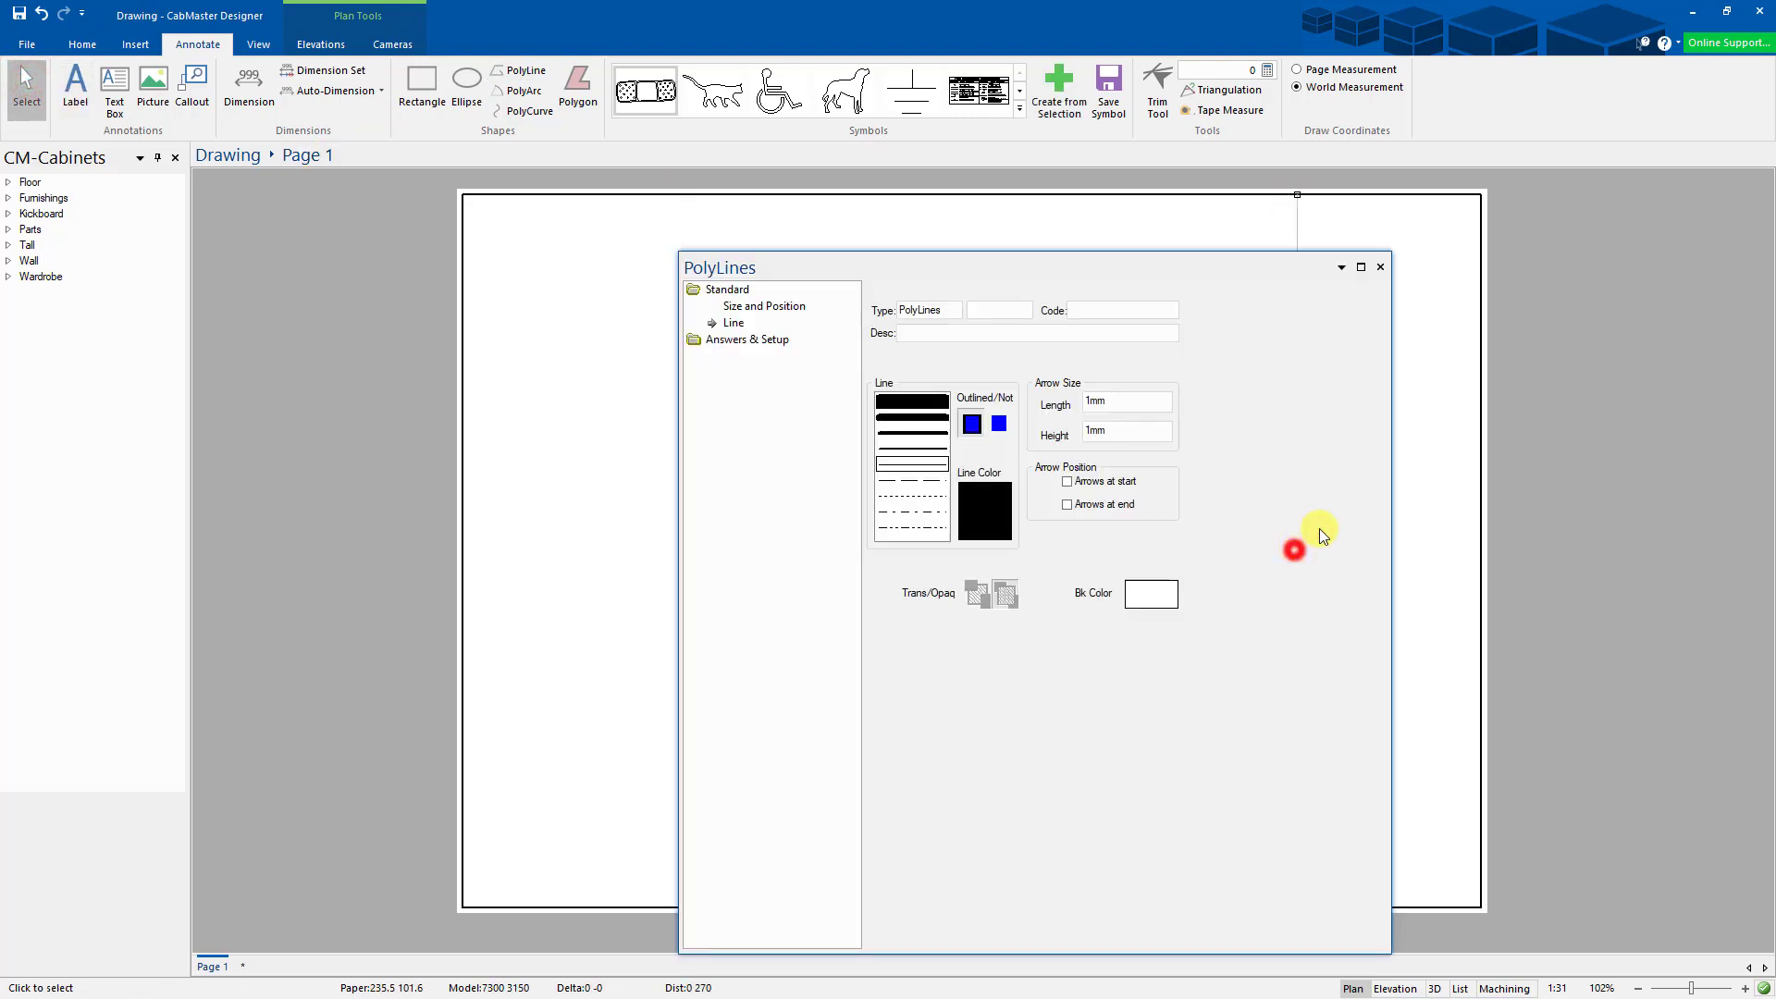
pyautogui.click(915, 444)
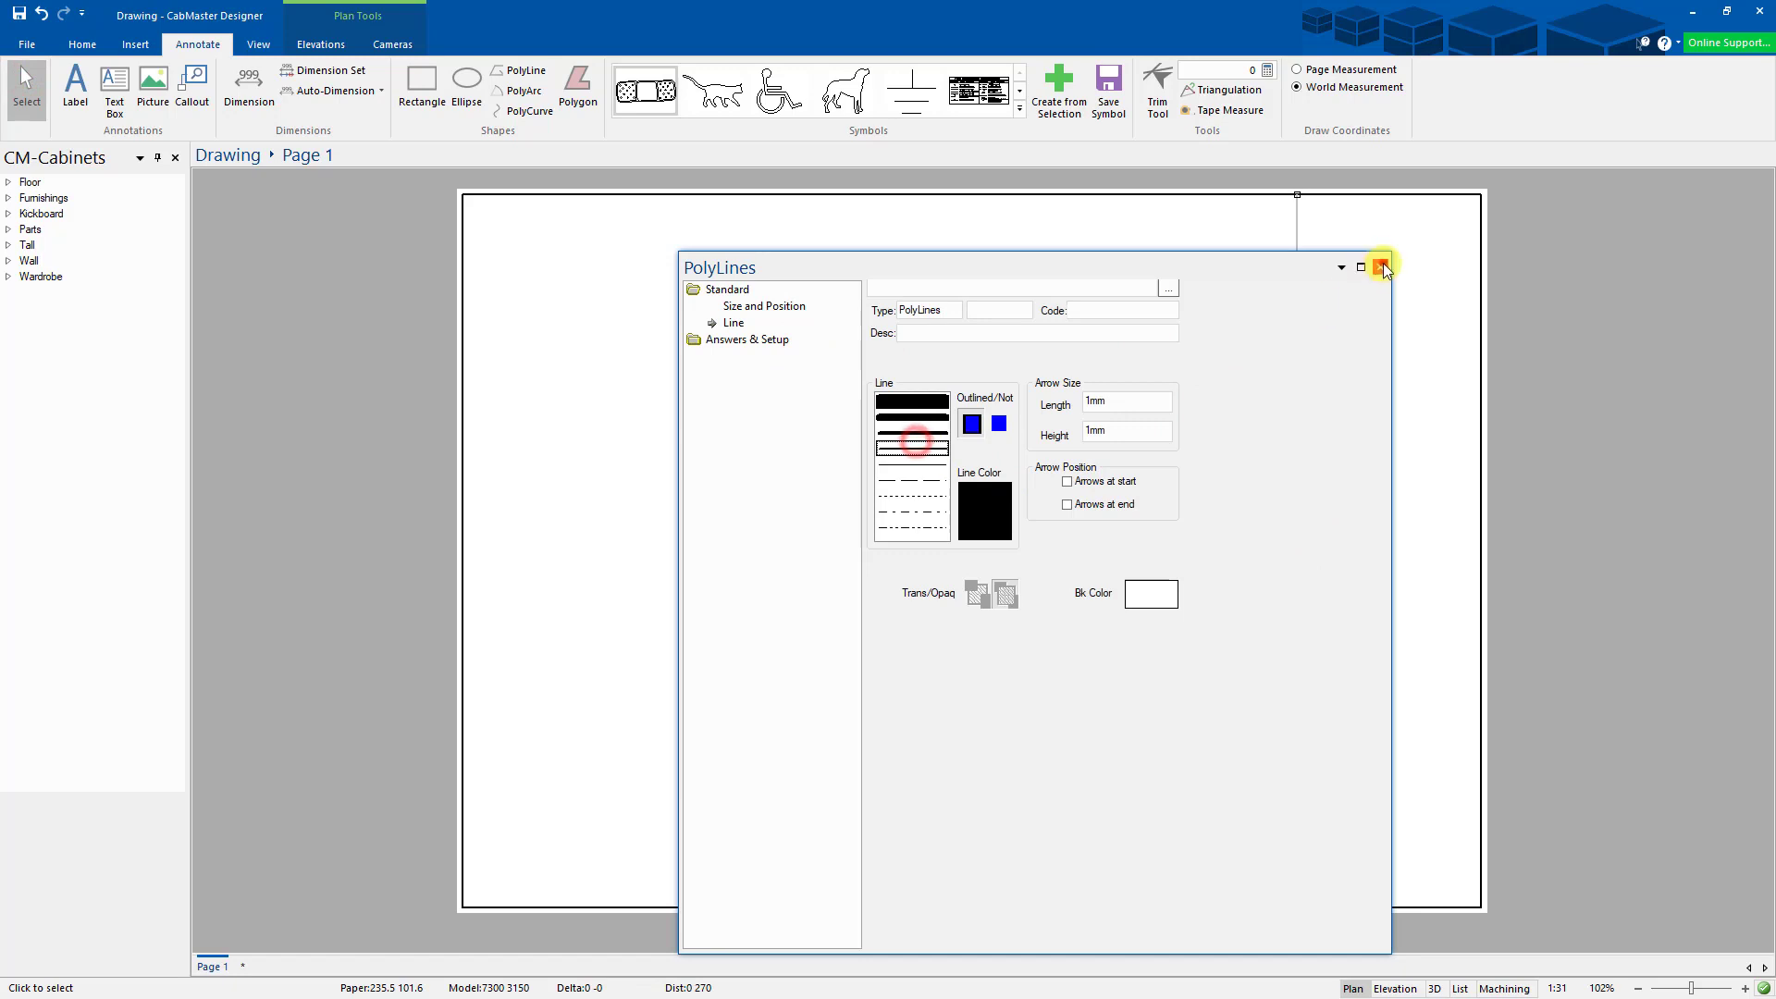
pyautogui.click(1381, 266)
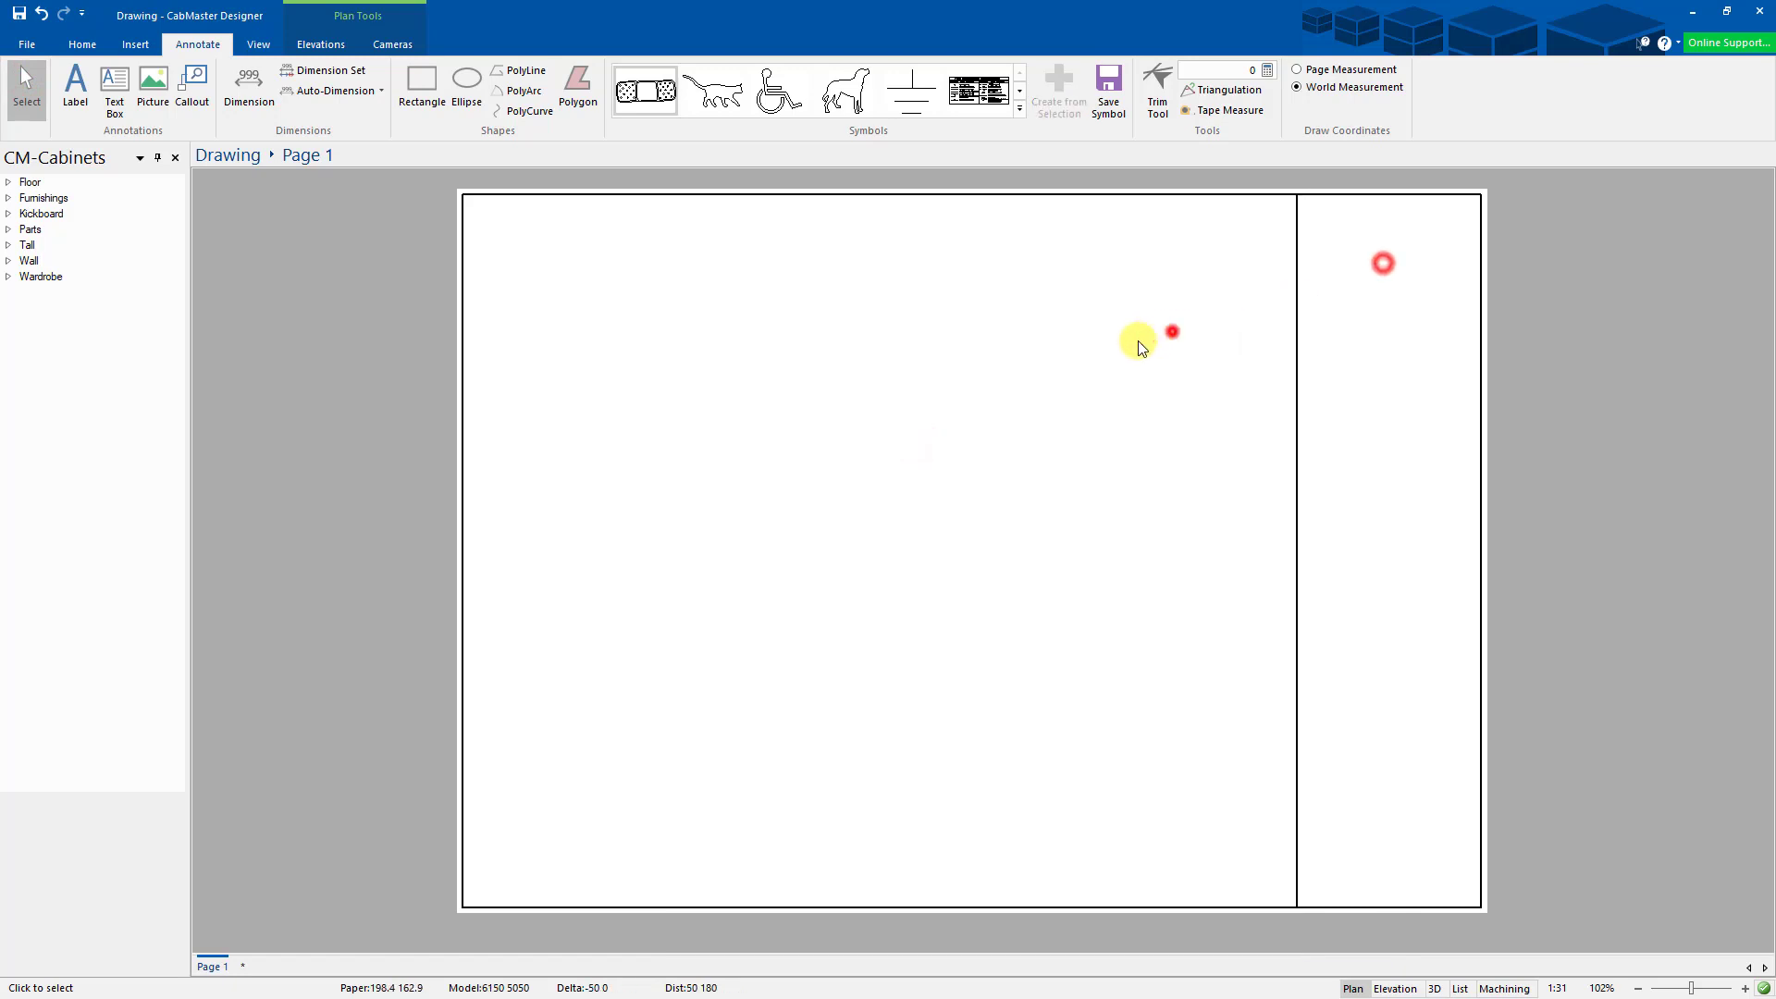
# - Place a picture loaded from CabMaster Logo v9.png with Lock Aspect Ratio ticked
pyautogui.click(149, 95)
pyautogui.click(571, 271)
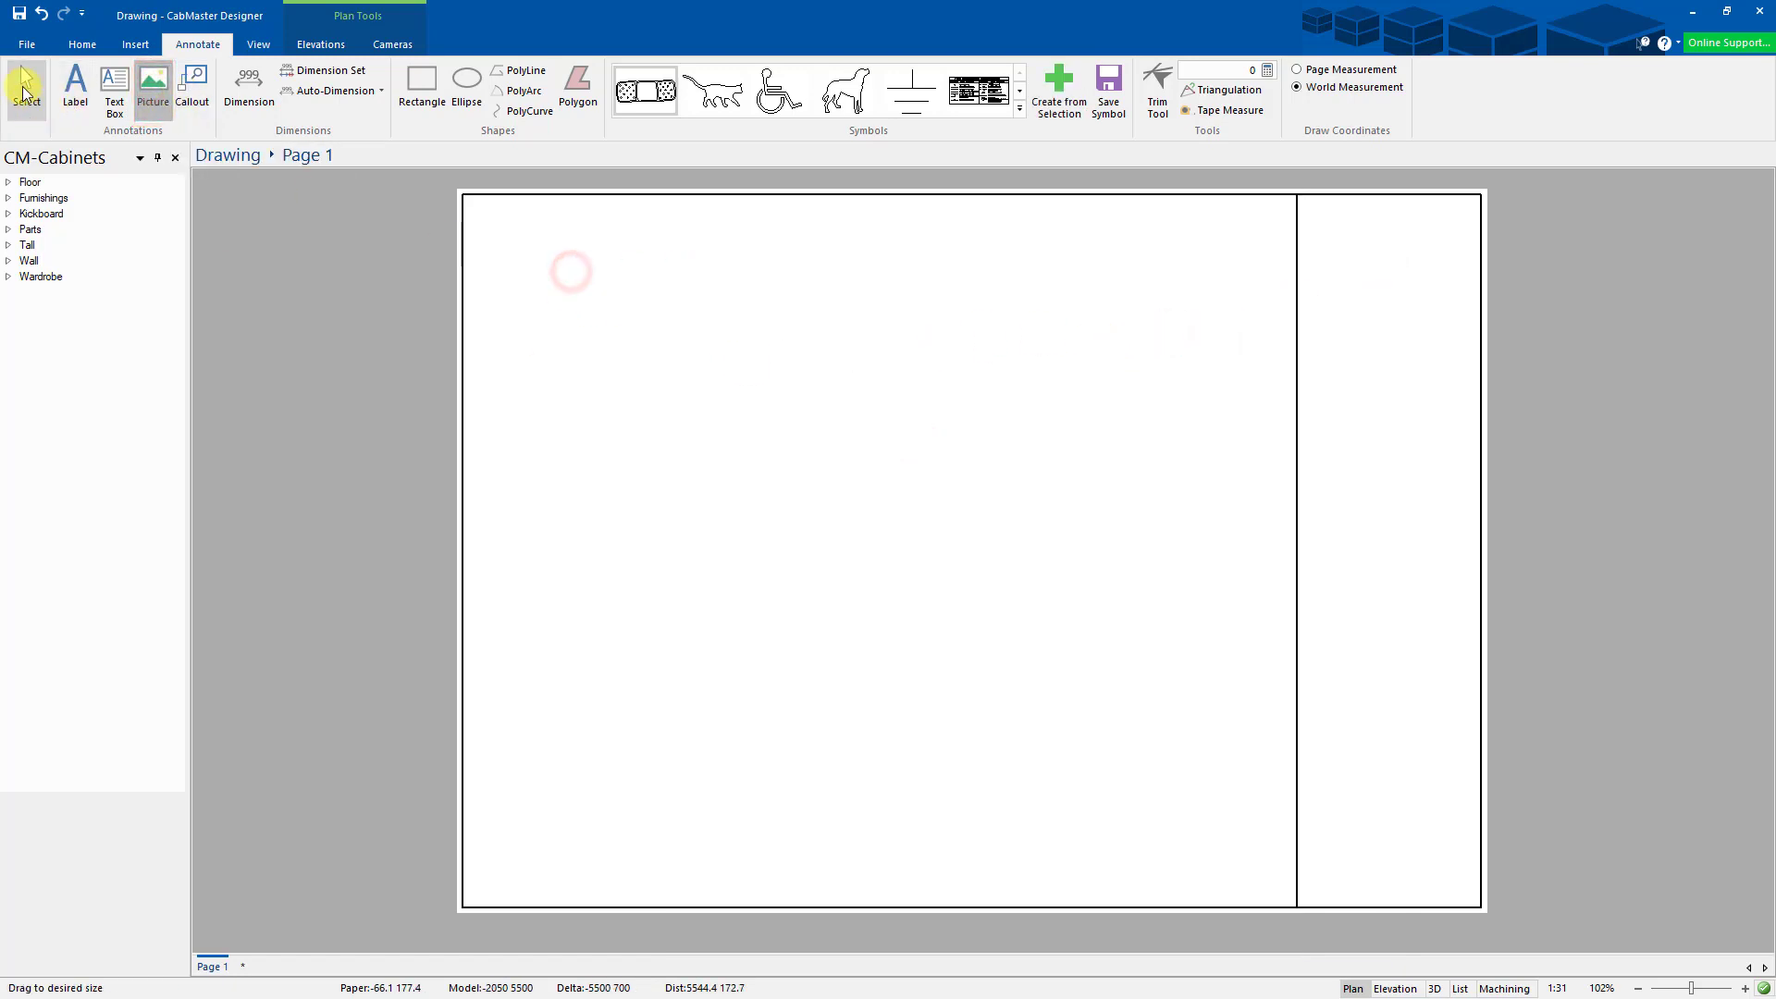
pyautogui.click(21, 87)
pyautogui.doubleClick(713, 314)
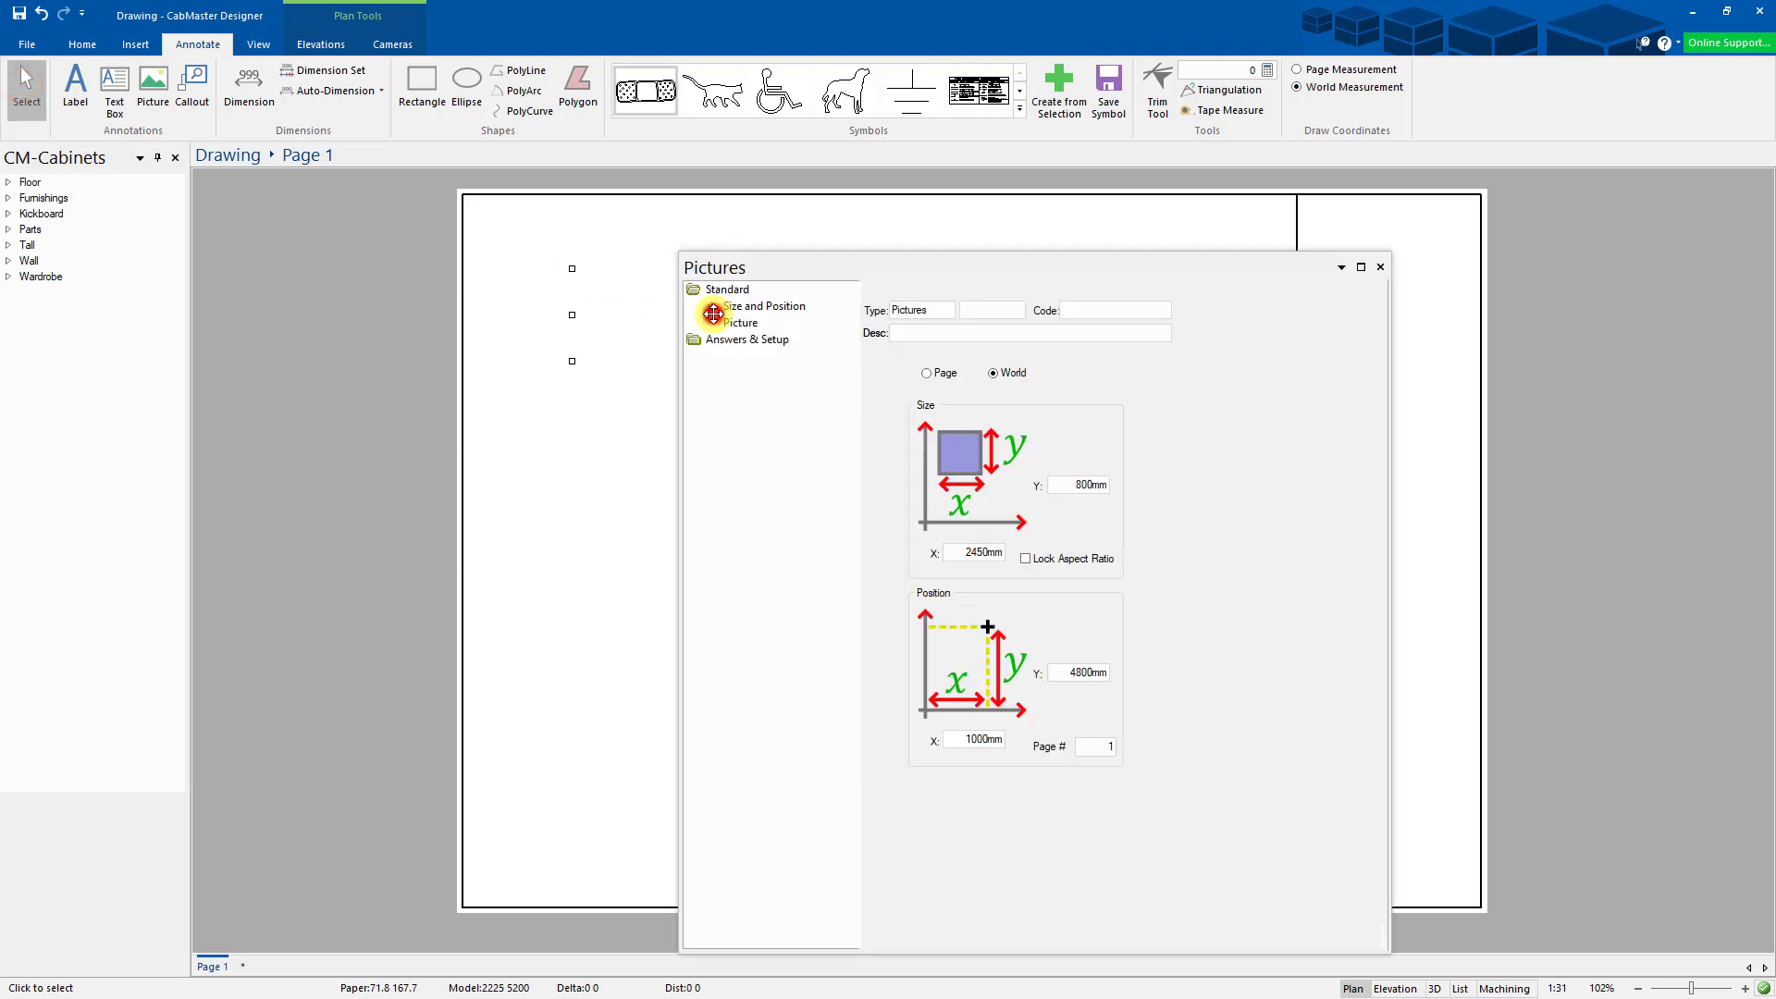
pyautogui.click(741, 323)
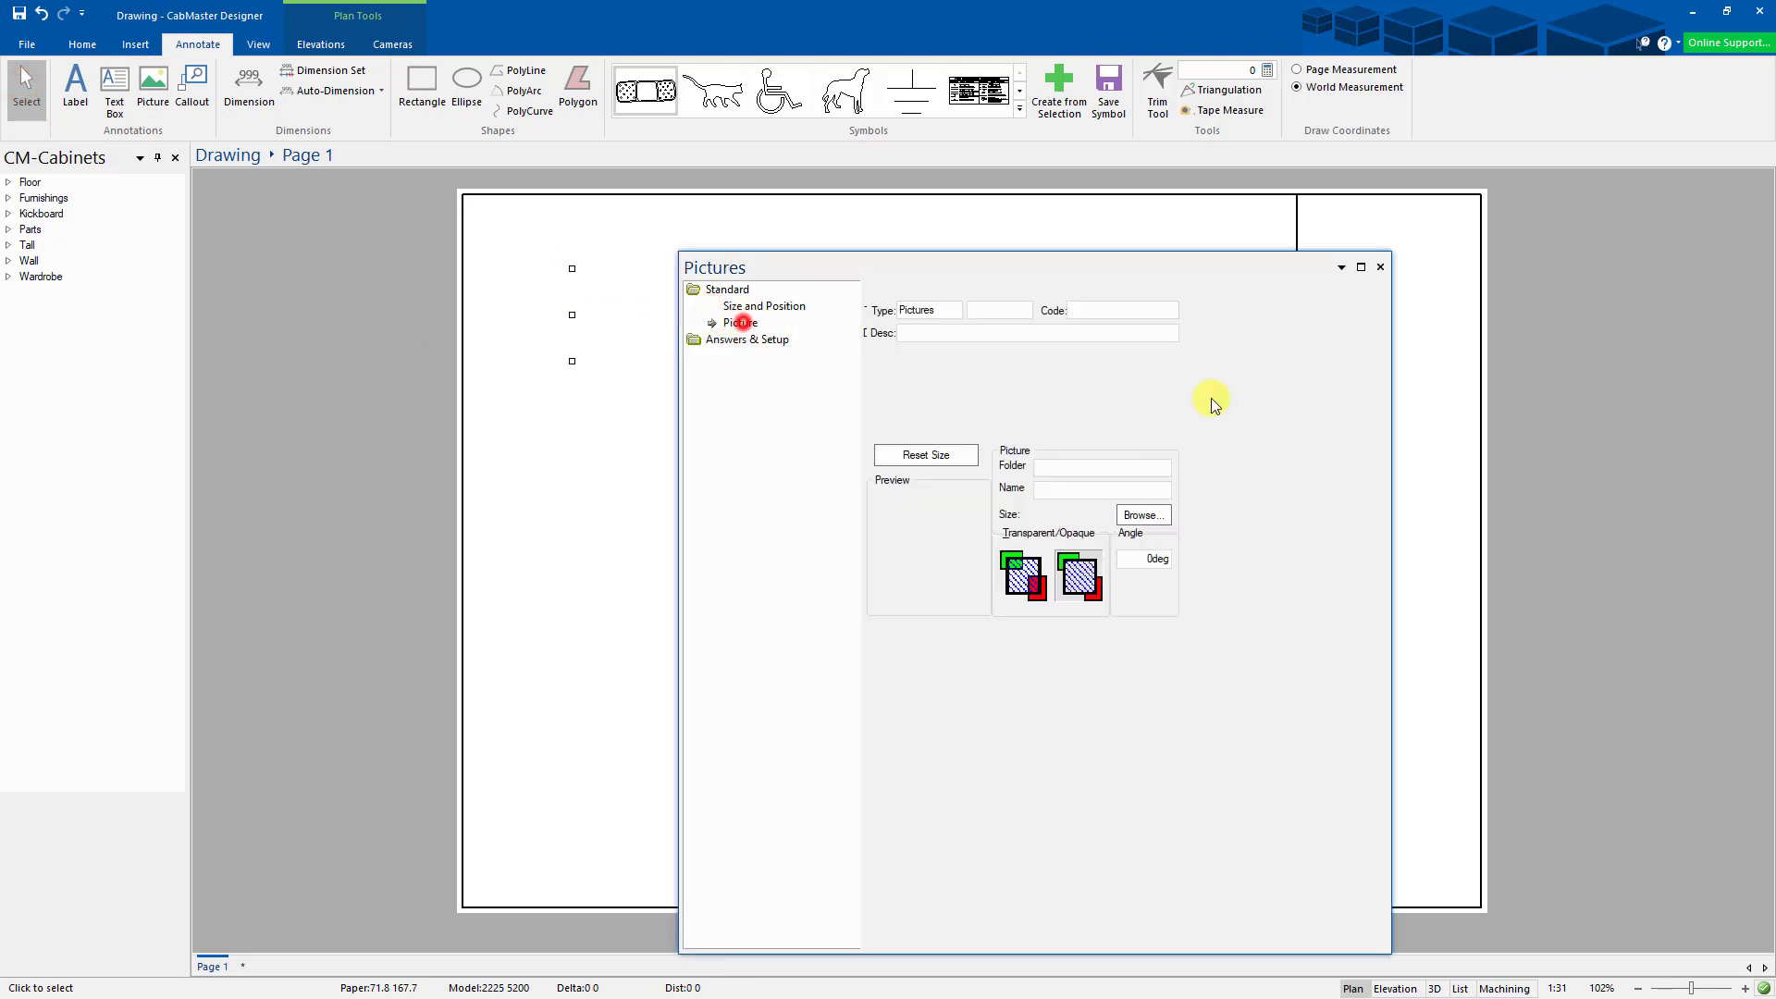
pyautogui.click(1146, 516)
pyautogui.scroll(-8, 1046, 633)
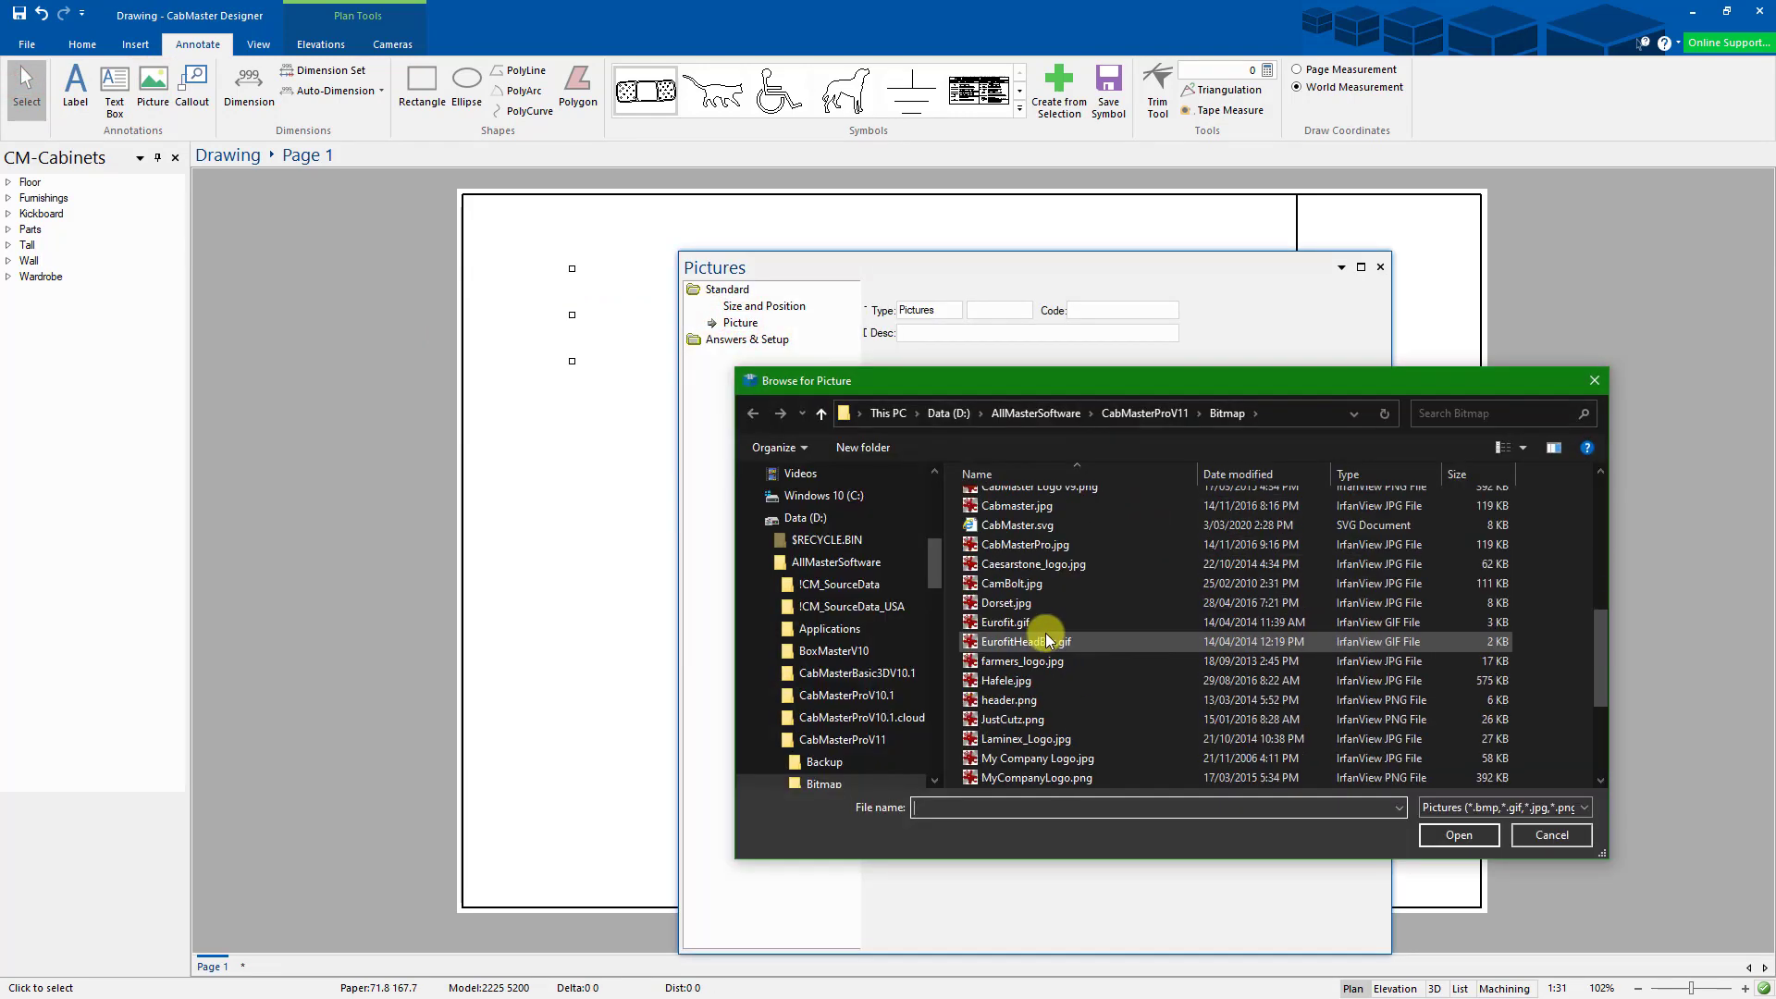
pyautogui.scroll(2, 1064, 574)
pyautogui.click(1078, 535)
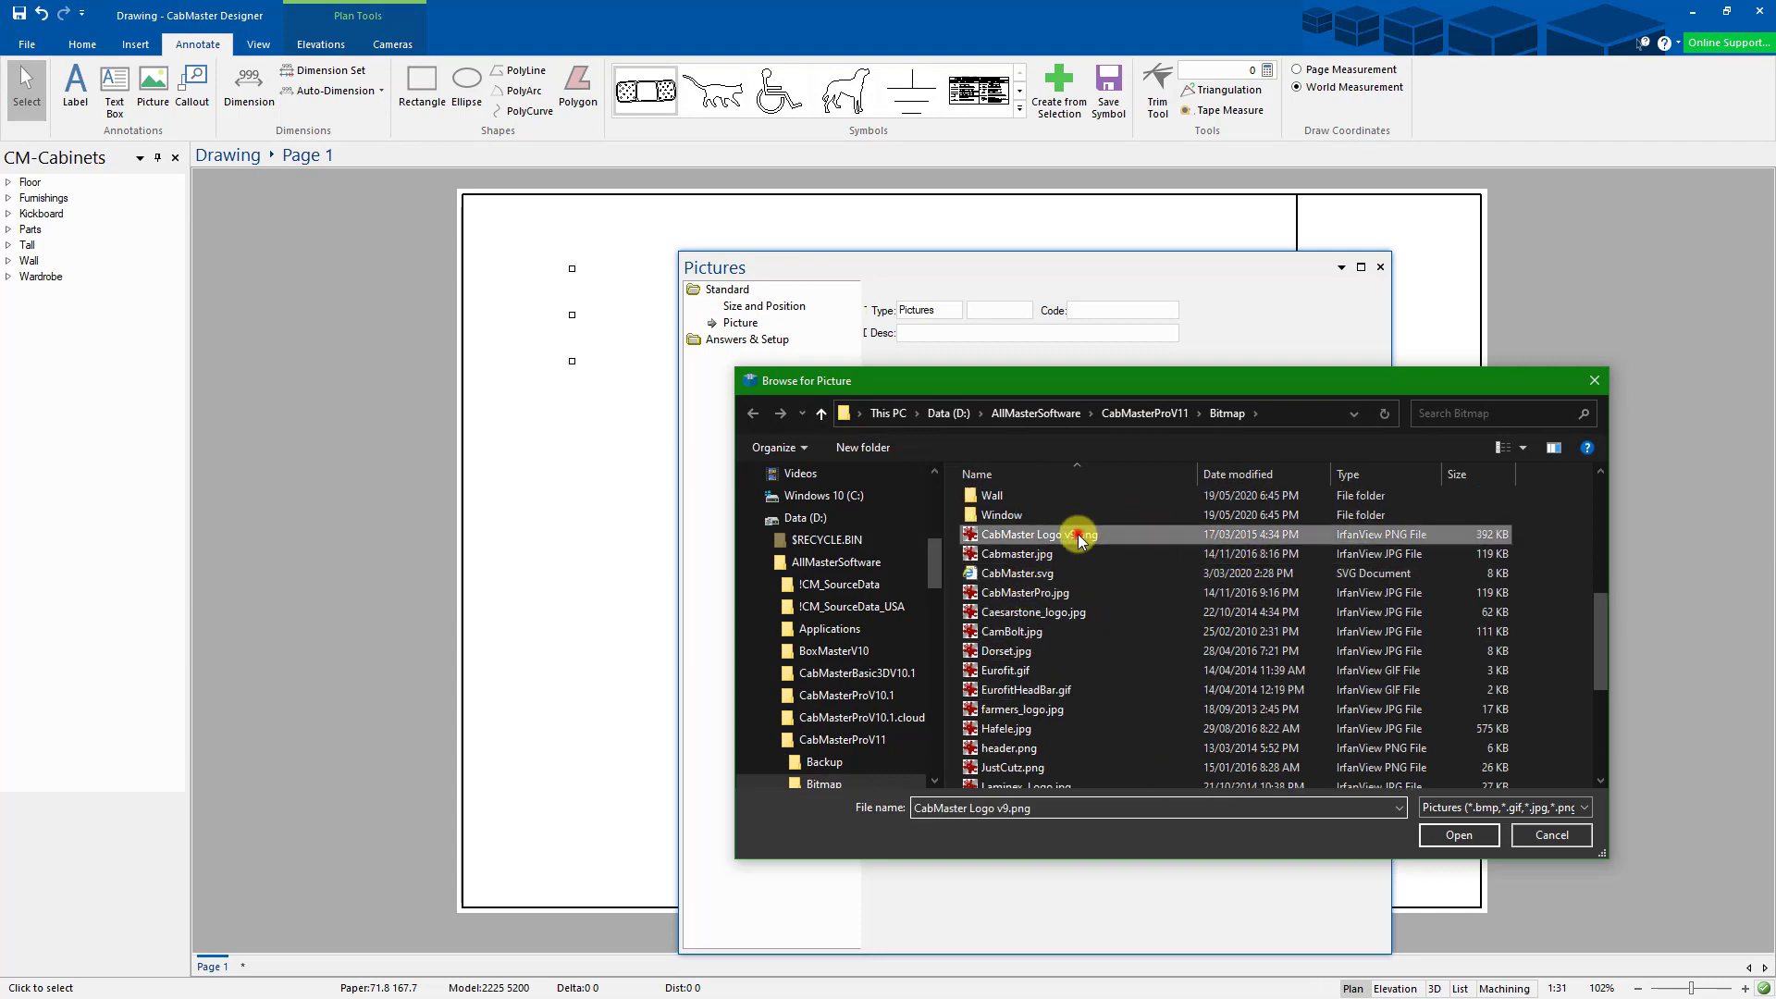
pyautogui.click(1457, 836)
pyautogui.moveTo(879, 273); pyautogui.dragTo(1157, 253)
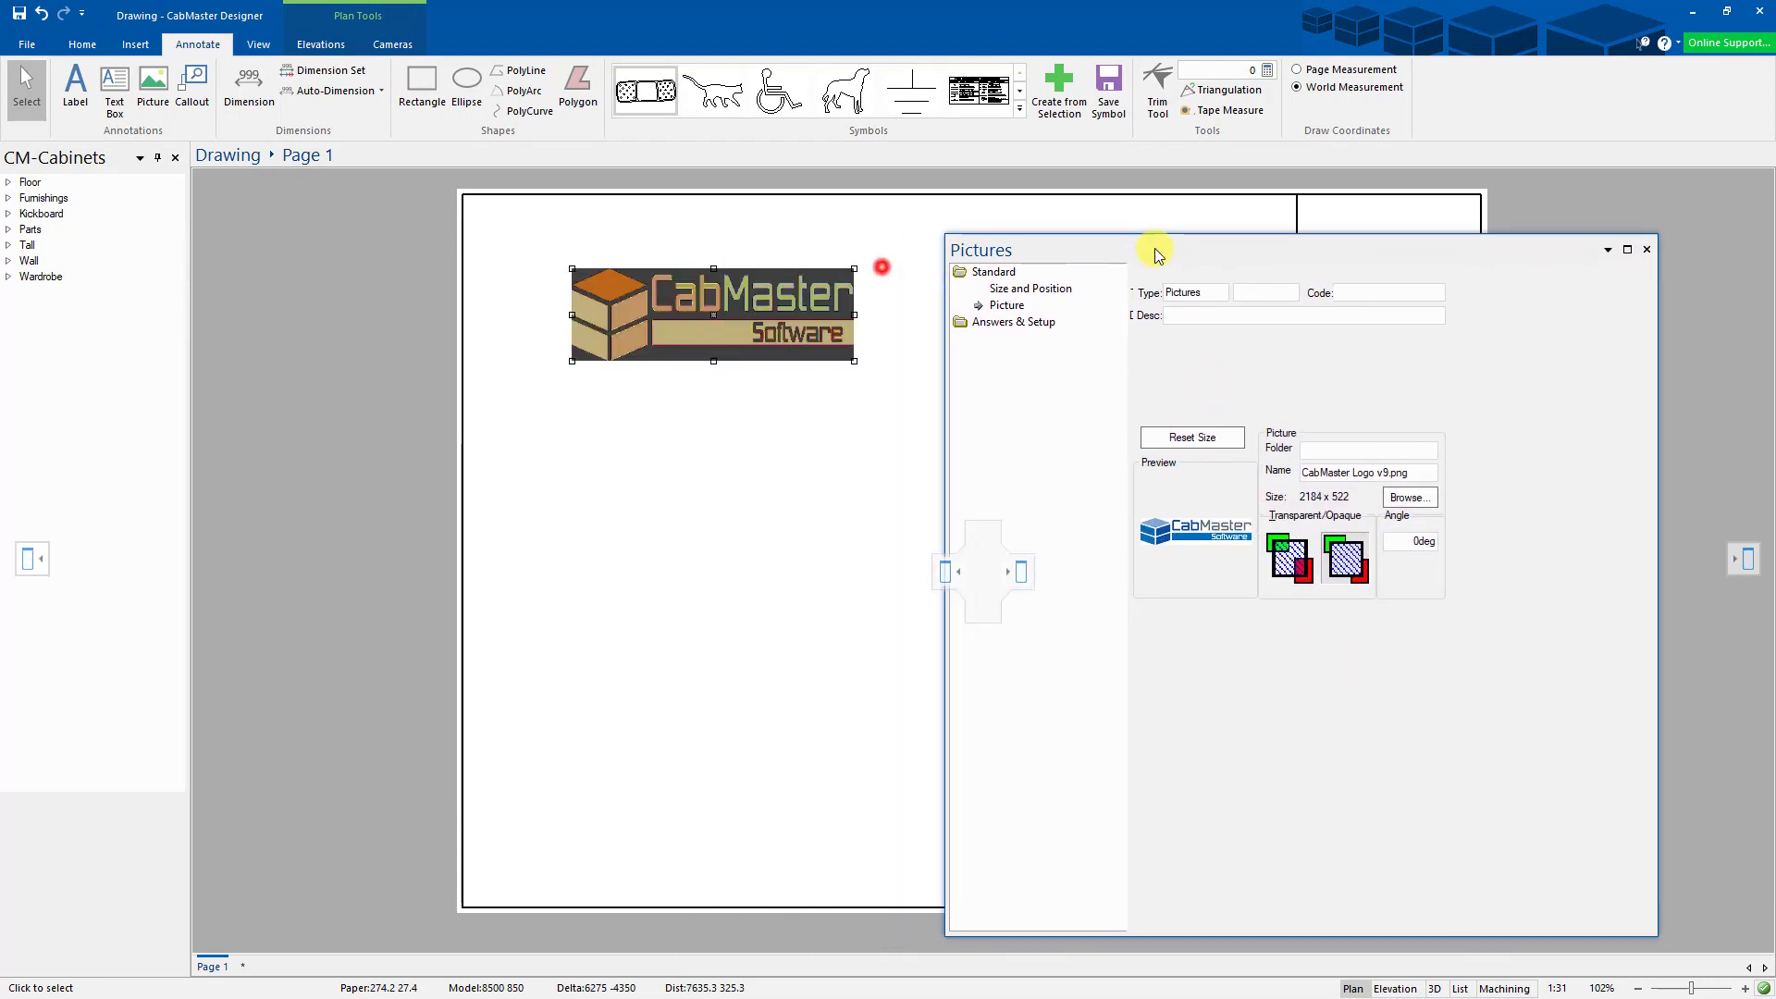
pyautogui.click(1025, 289)
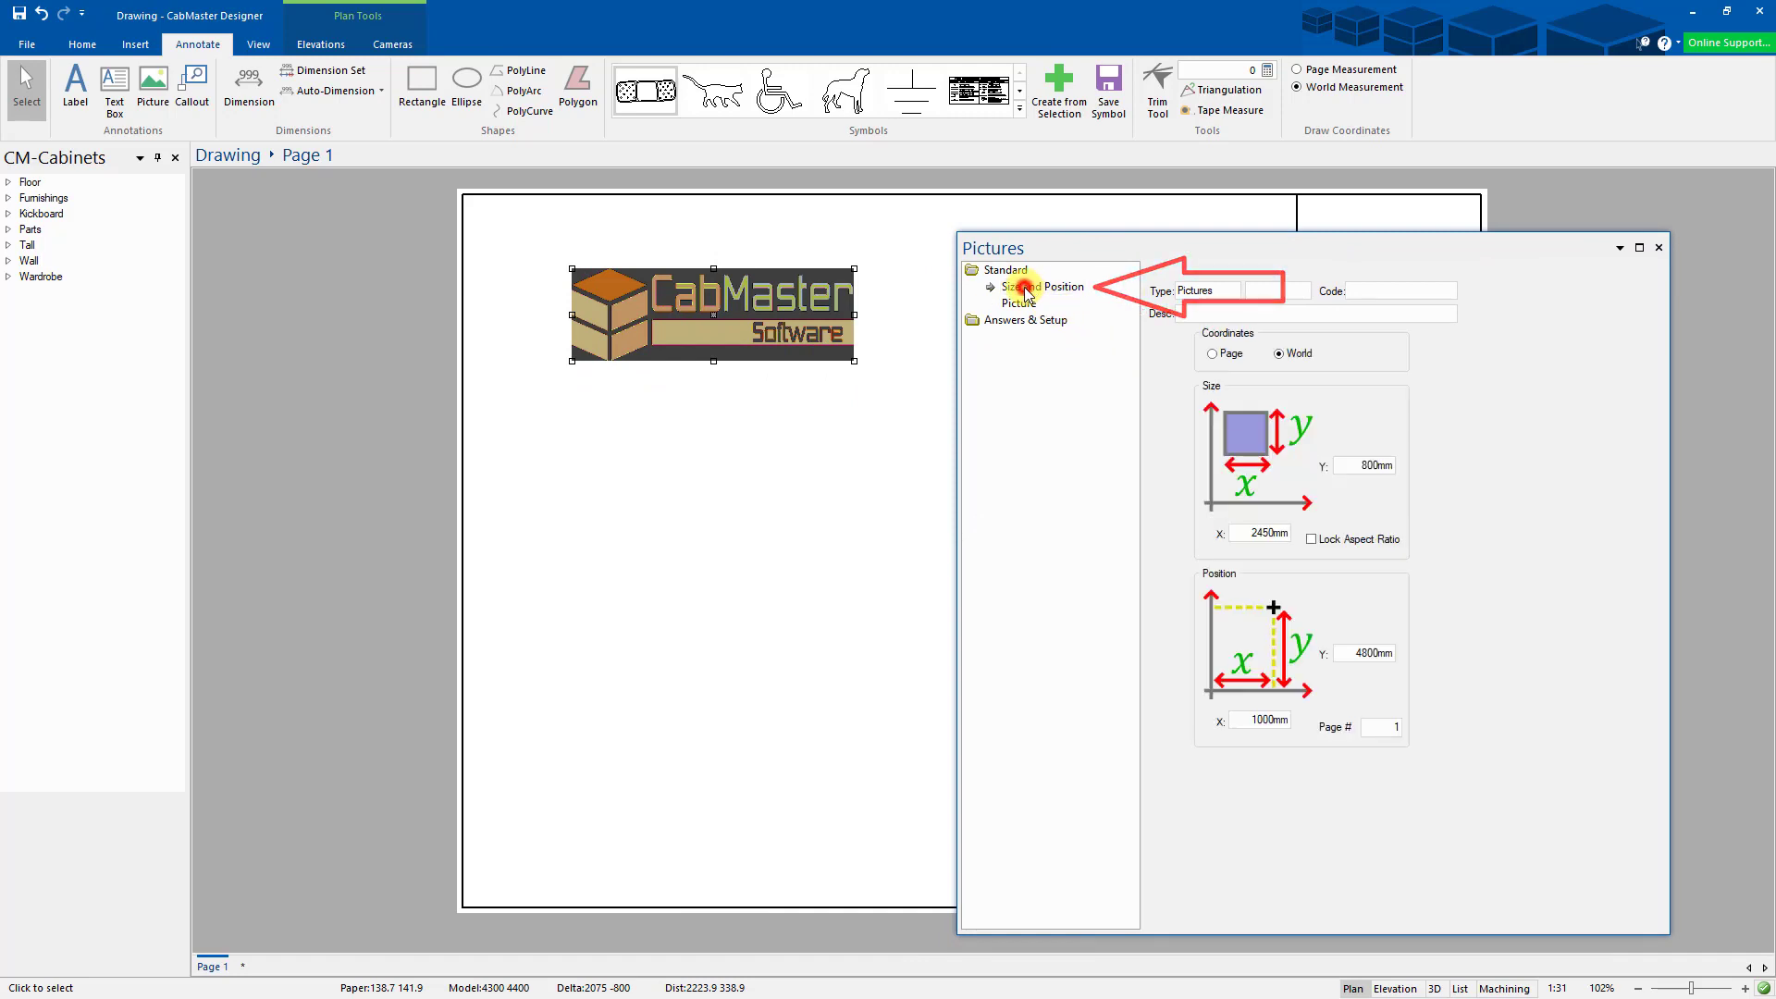
pyautogui.click(1312, 540)
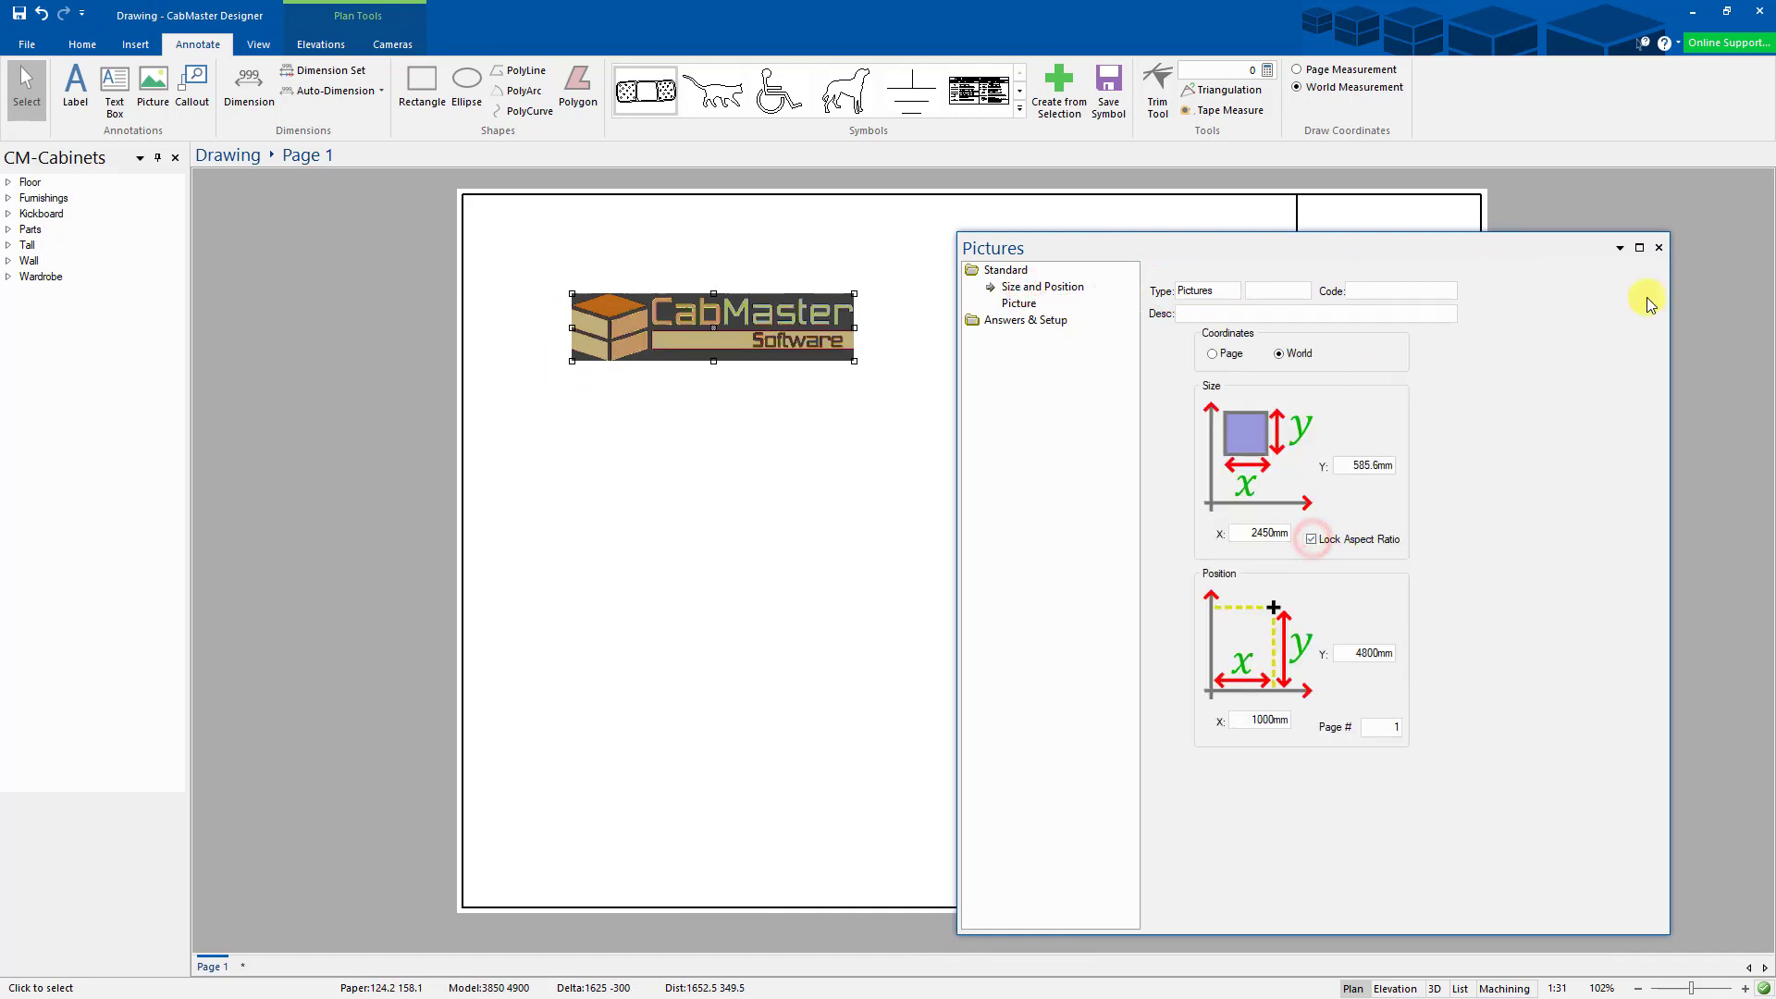
pyautogui.click(1659, 247)
# - Move the logo into the top corner of the right-hand title column
pyautogui.moveTo(785, 334); pyautogui.dragTo(1377, 243)
pyautogui.scroll(8, 1394, 280)
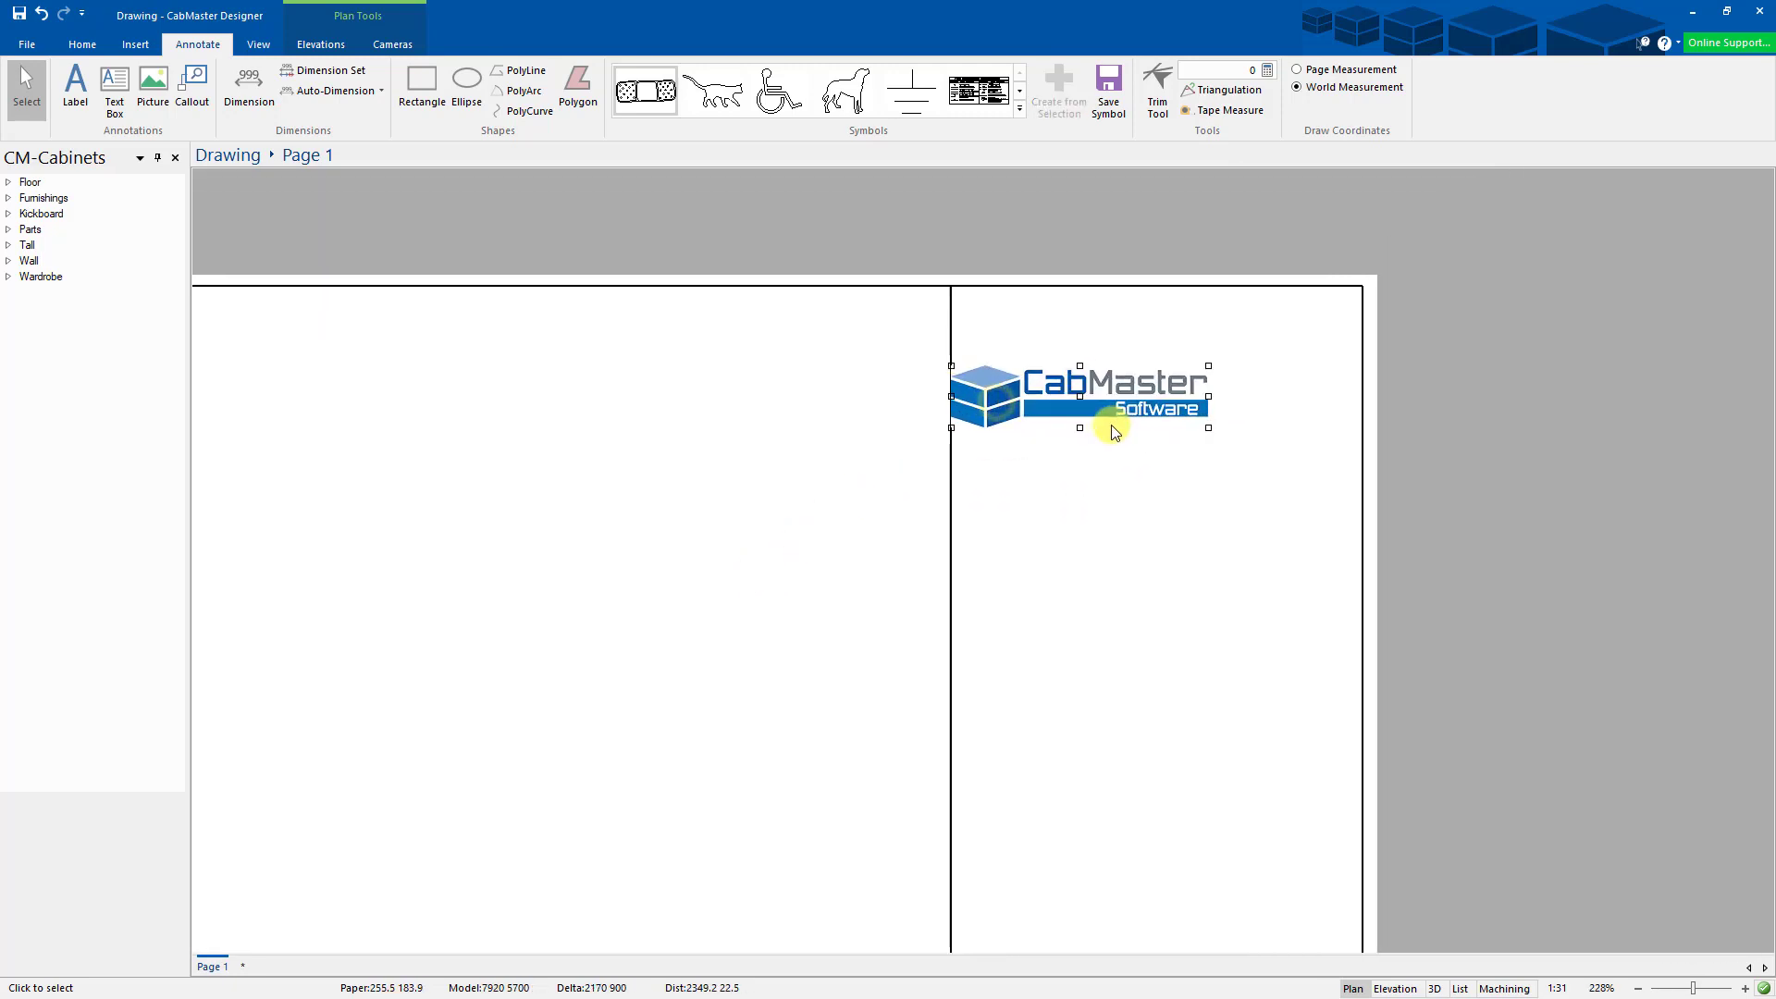
pyautogui.click(1053, 368)
pyautogui.scroll(4, 921, 435)
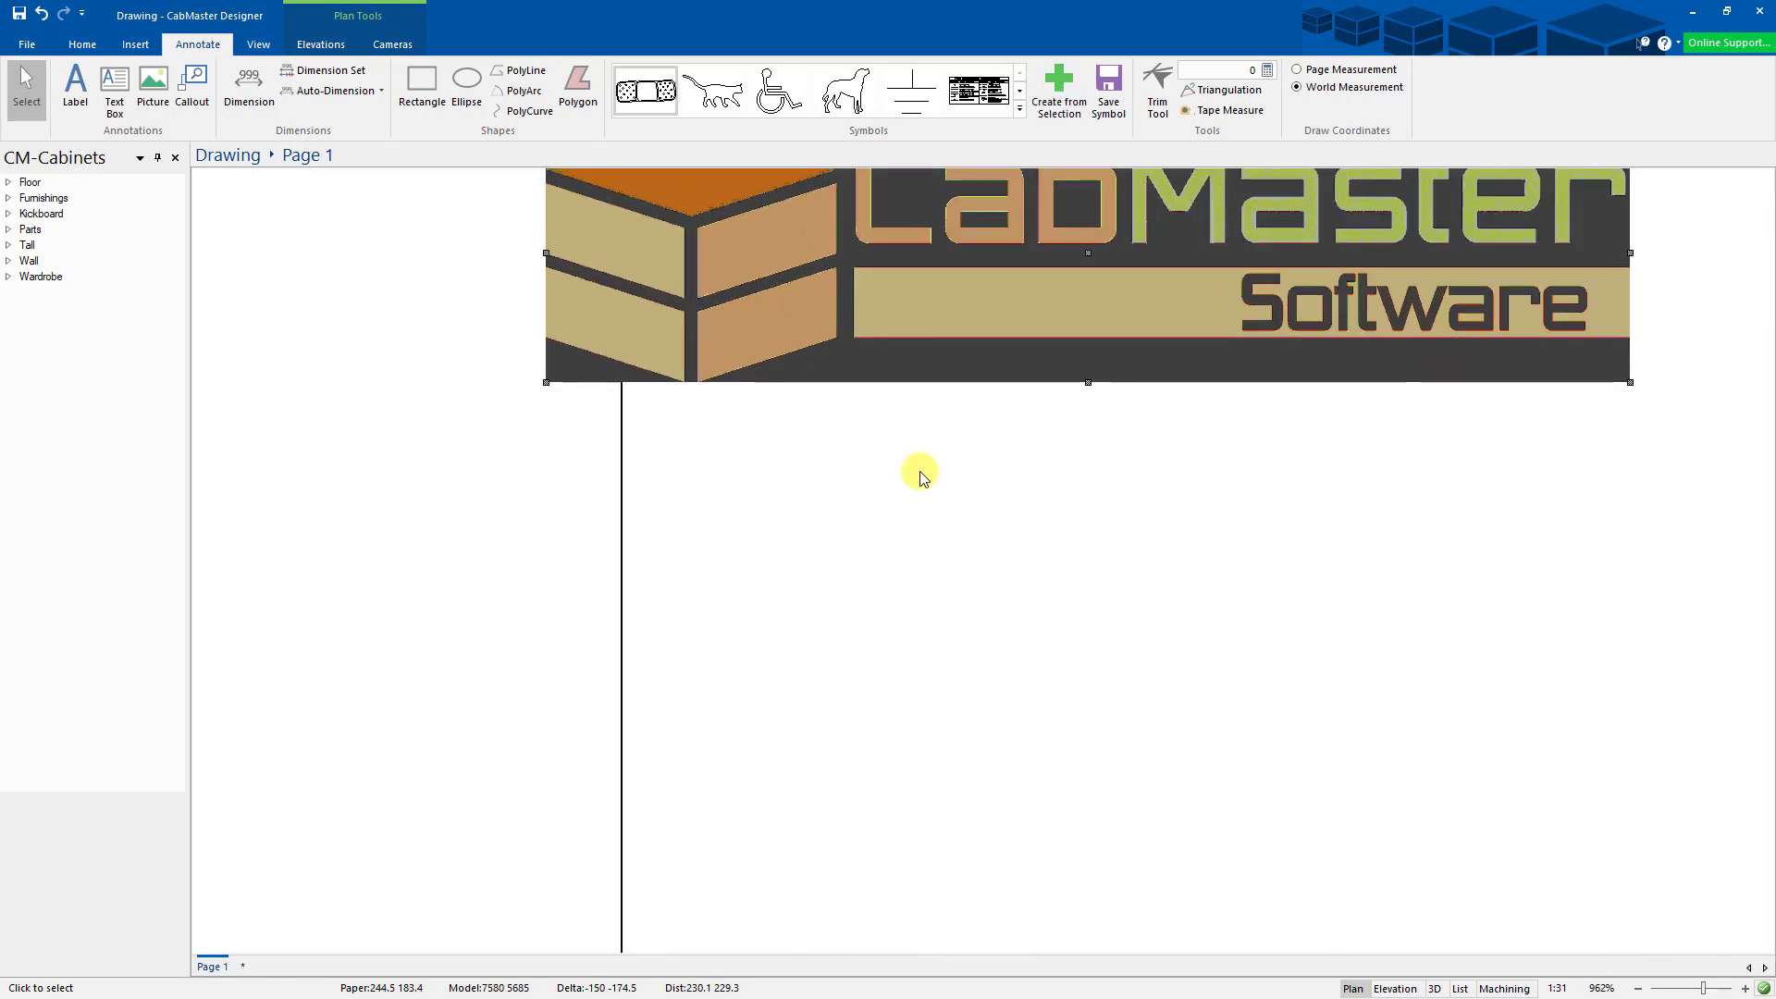
pyautogui.moveTo(920, 470); pyautogui.dragTo(579, 824, button='middle')
pyautogui.scroll(-2, 602, 812)
pyautogui.moveTo(665, 686); pyautogui.dragTo(719, 497)
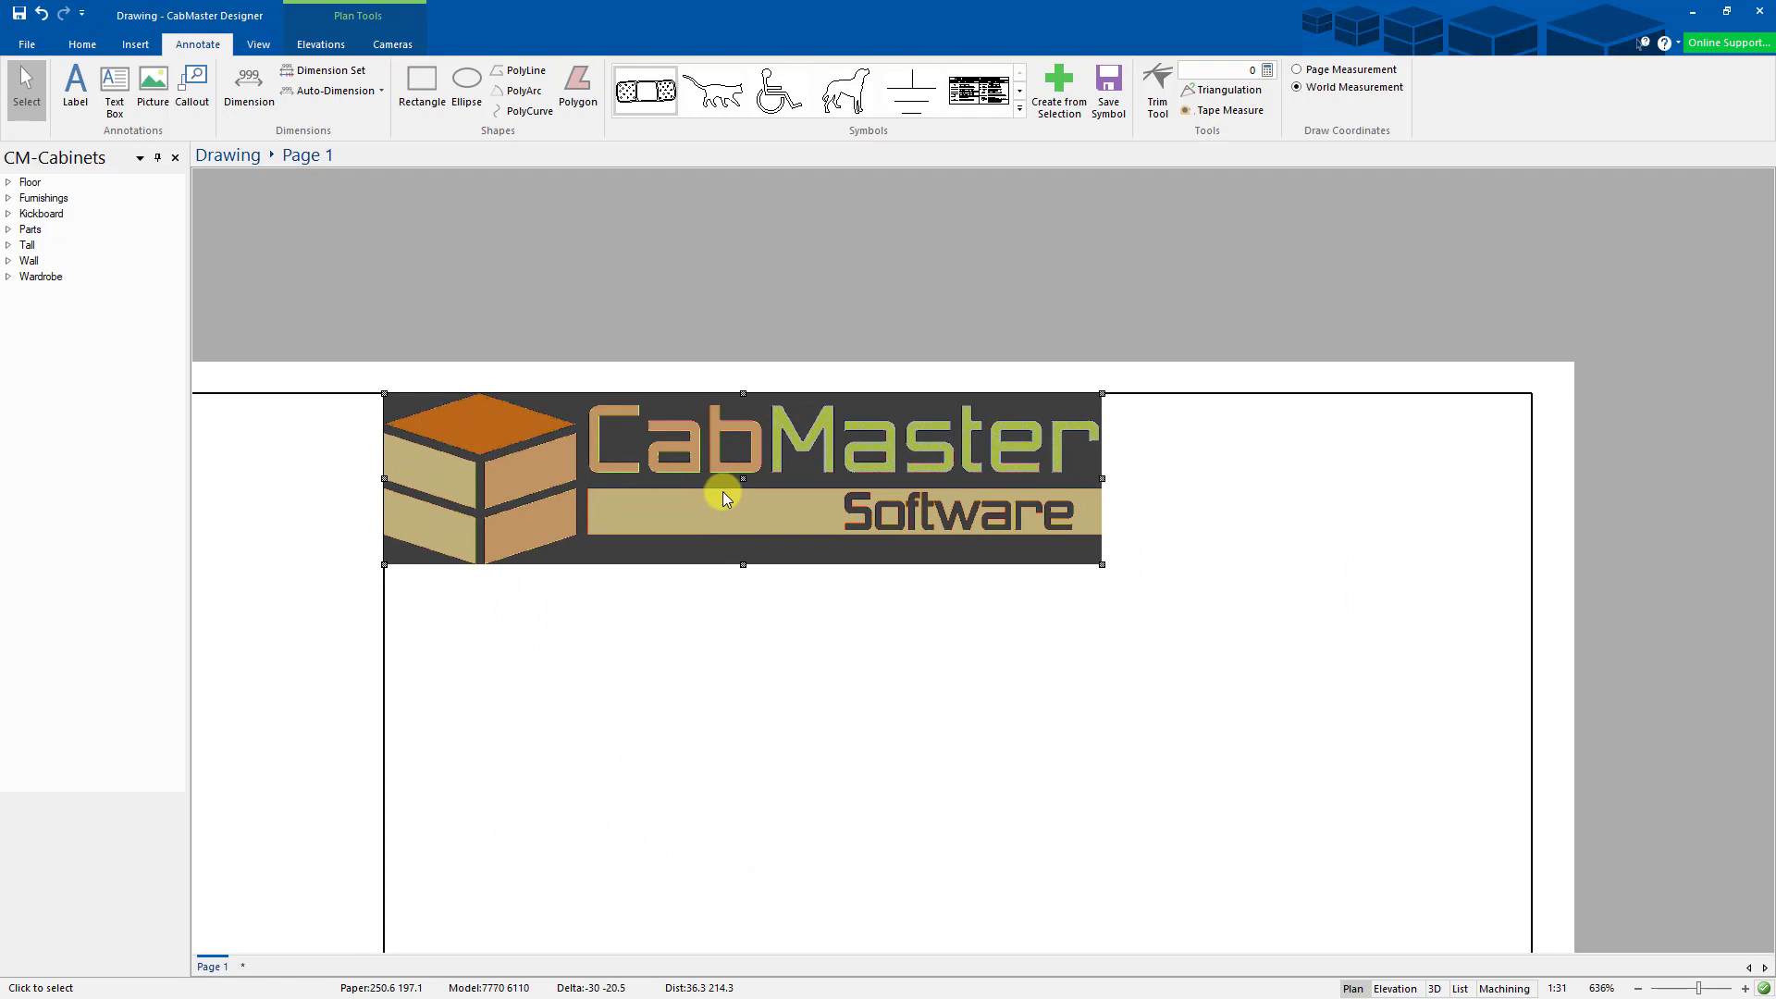
pyautogui.press('Right')
pyautogui.press('Down')
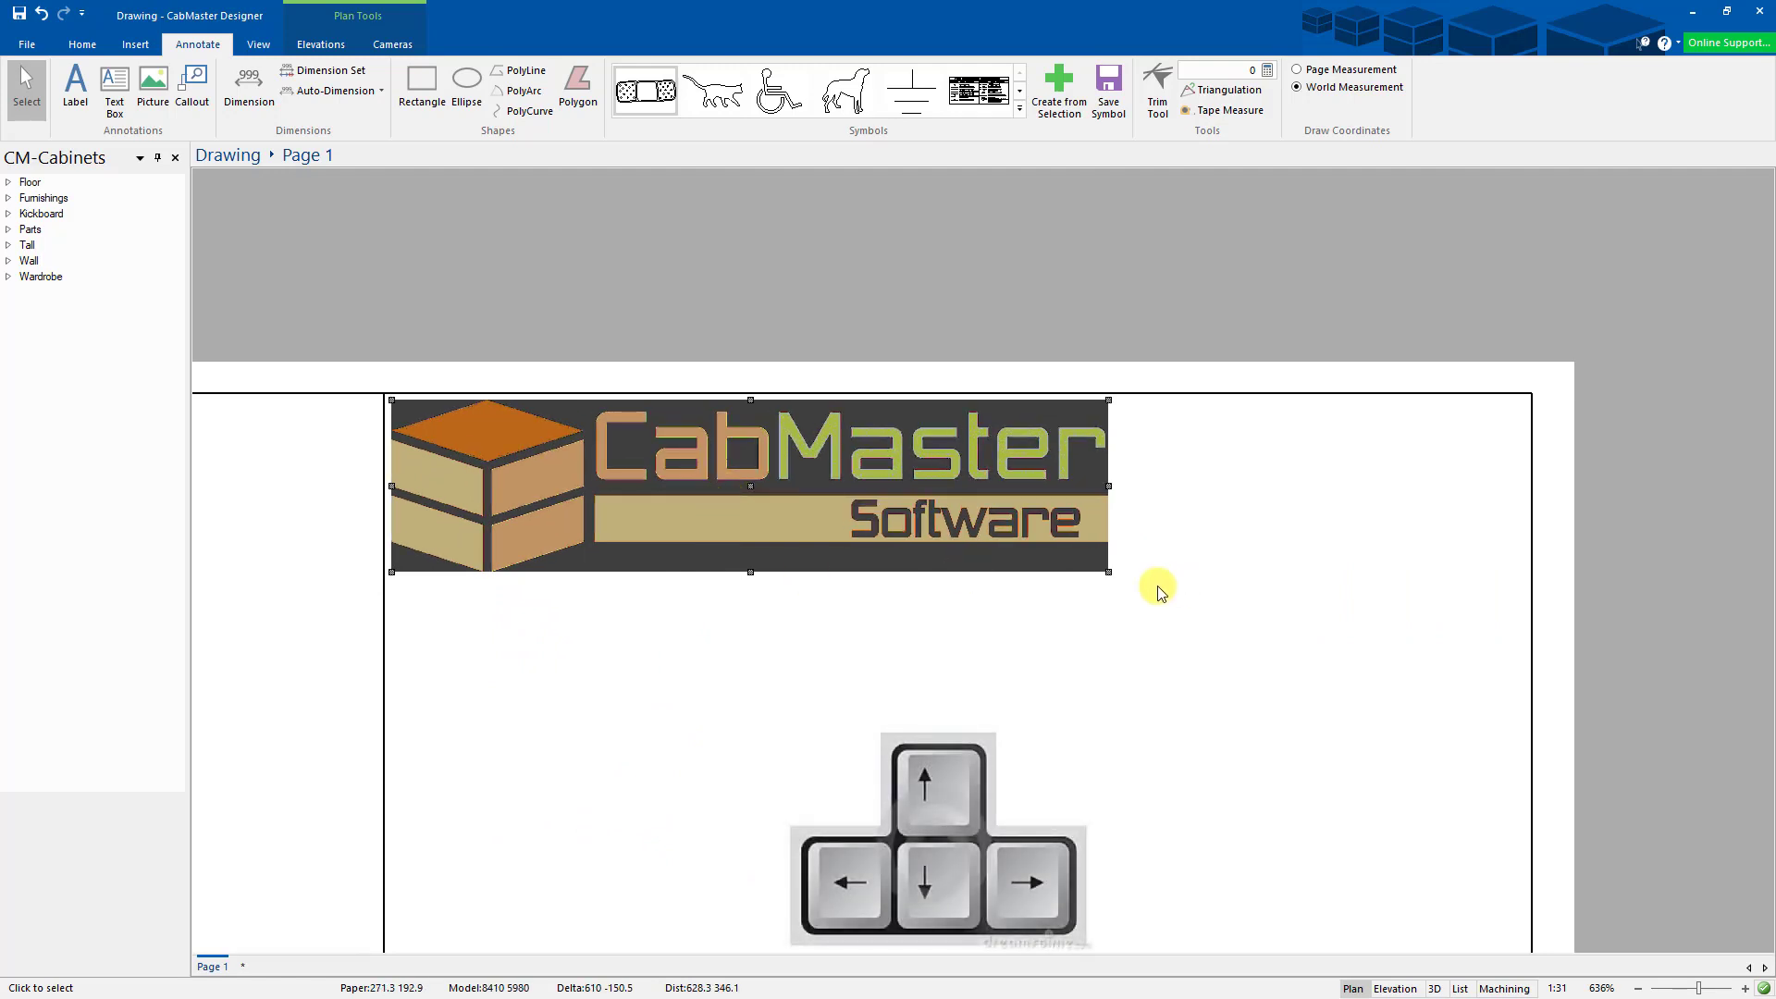
# - Enlarge the logo to span the column width and align it
pyautogui.moveTo(1115, 575); pyautogui.dragTo(1407, 670)
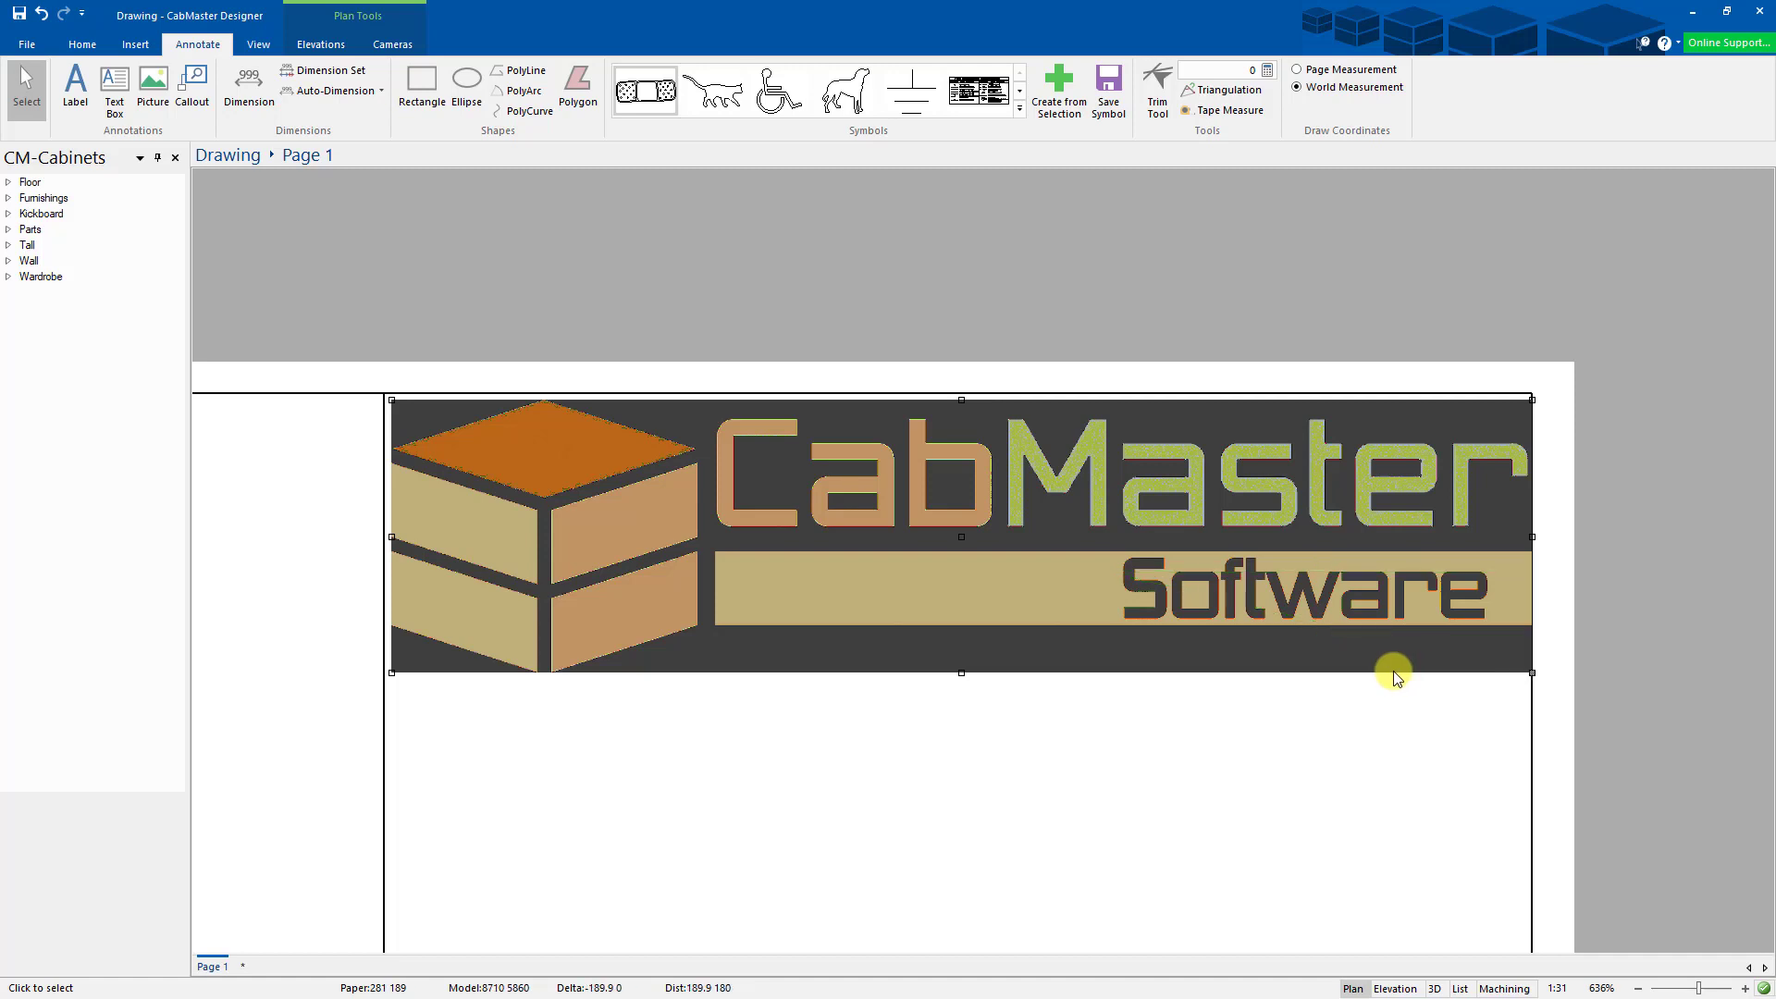
pyautogui.click(1397, 678)
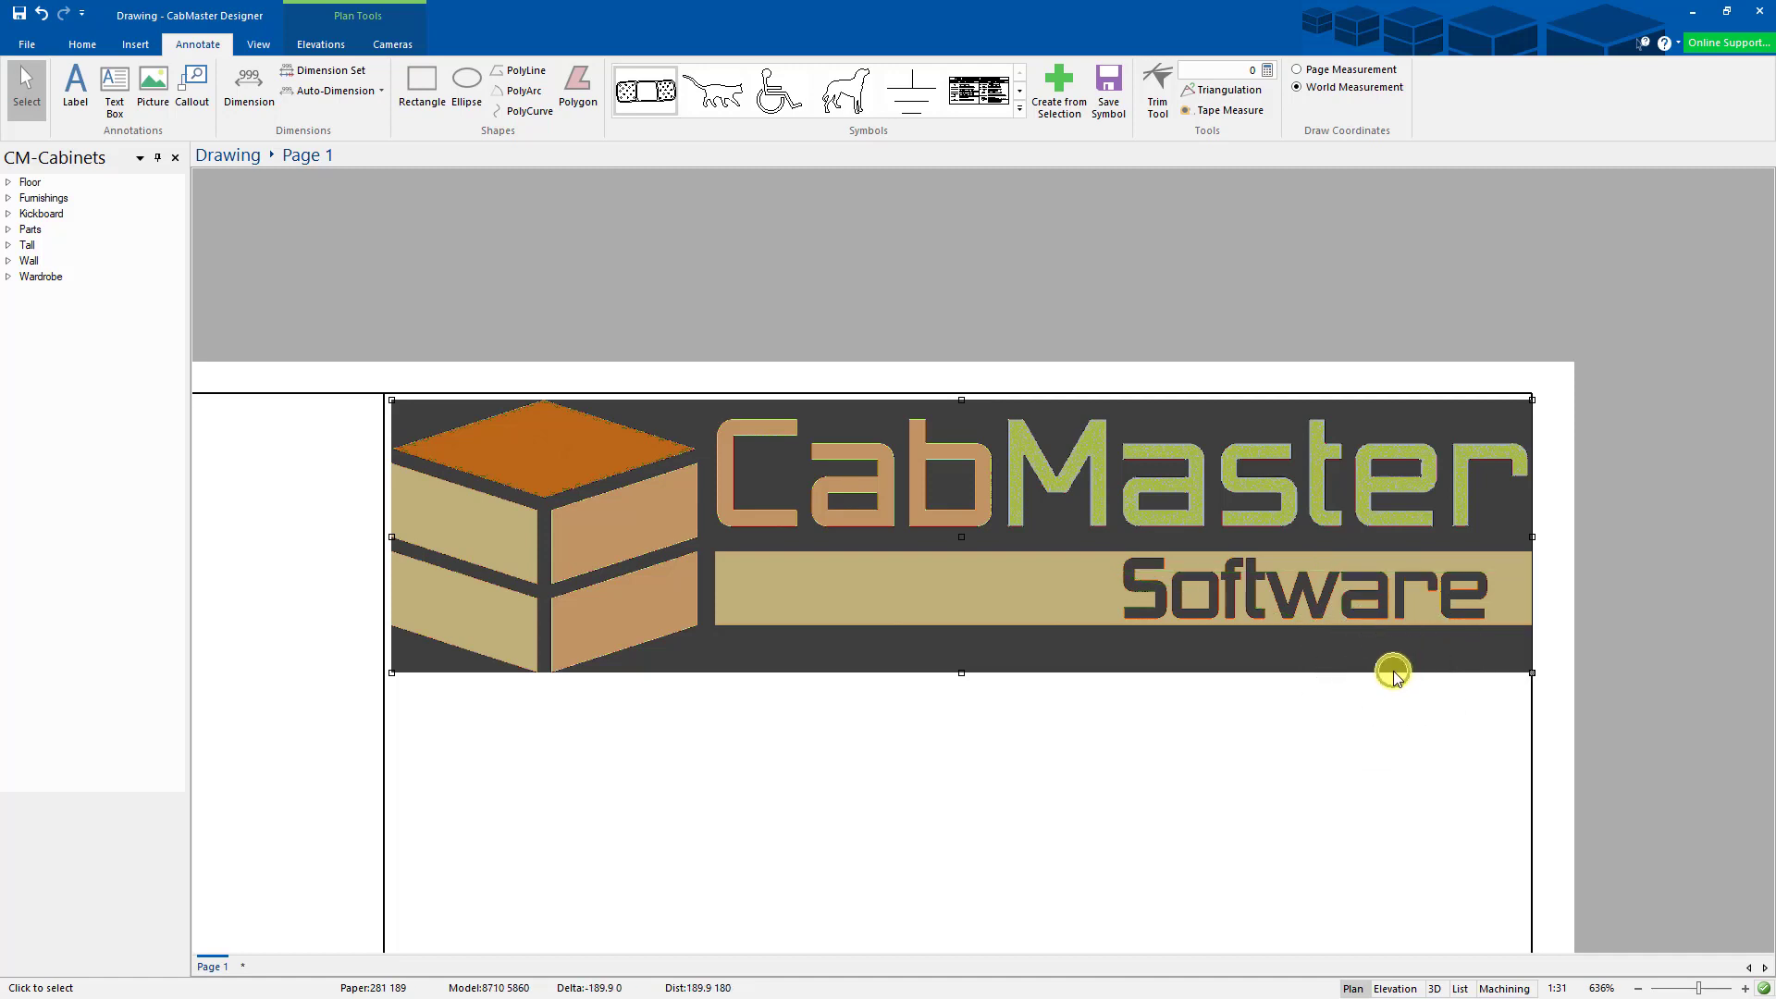
pyautogui.click(1201, 533)
pyautogui.press('Left')
pyautogui.press('Left')
pyautogui.press('Left')
pyautogui.press('Left')
pyautogui.press('Left')
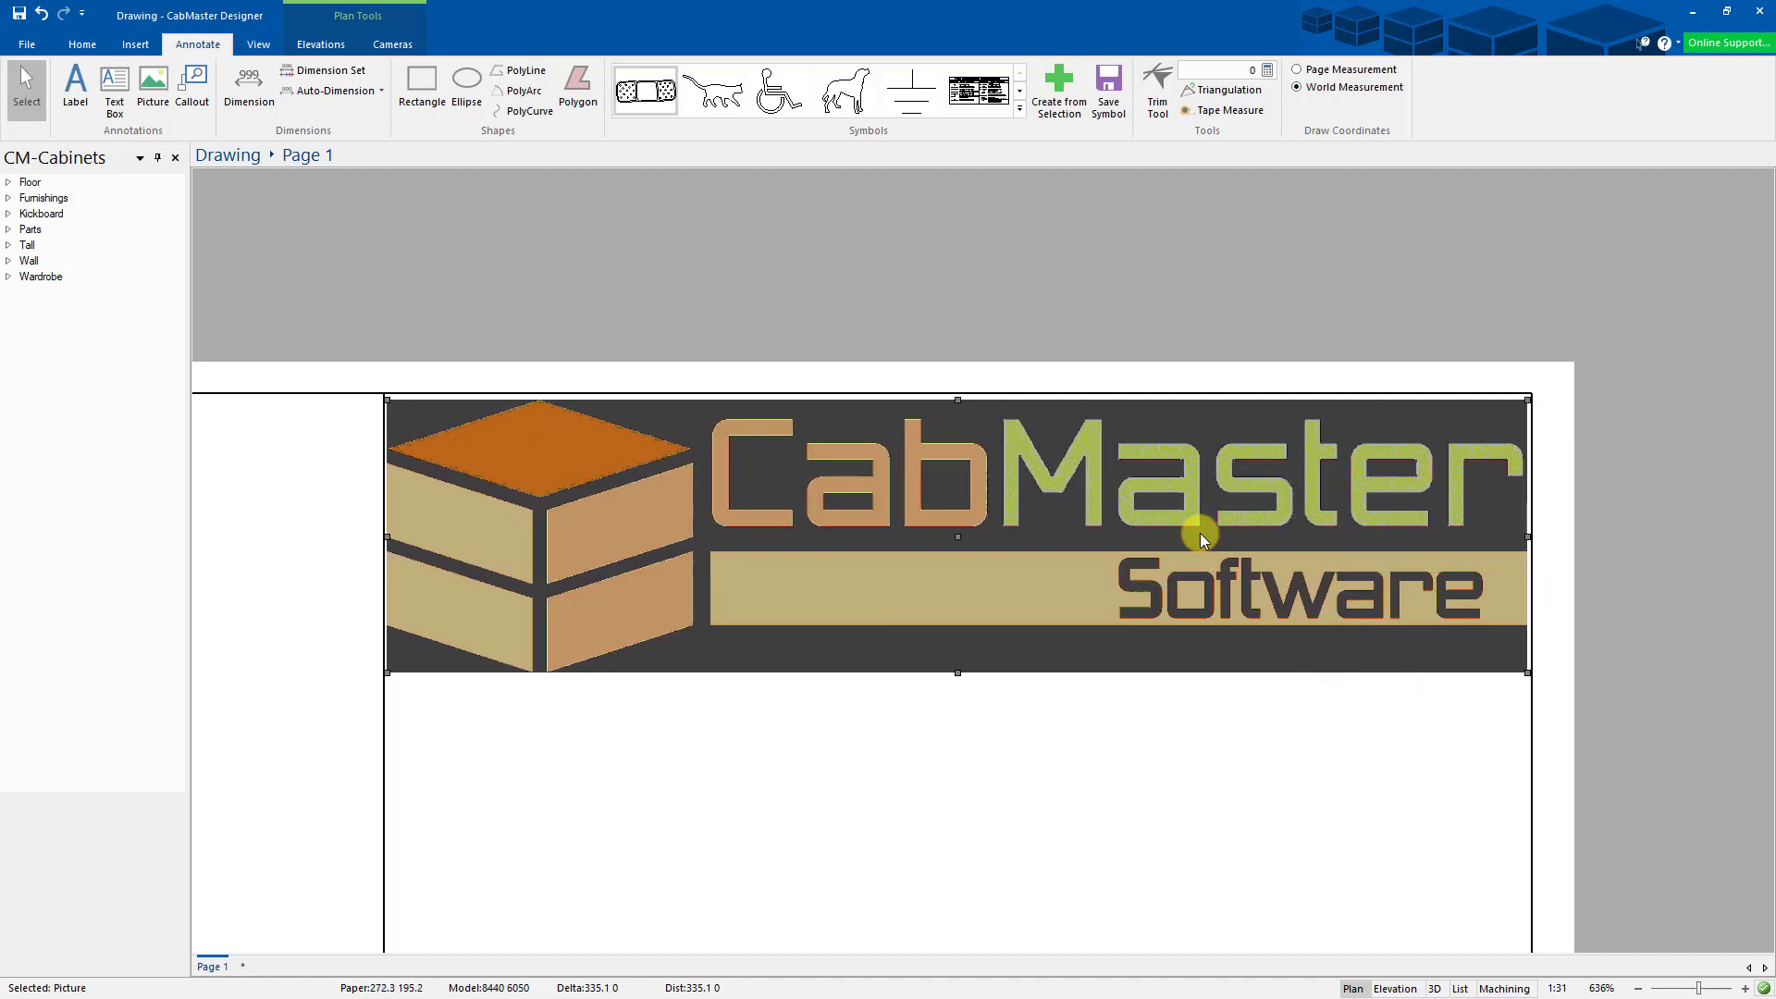
pyautogui.press('Right')
pyautogui.press('Right')
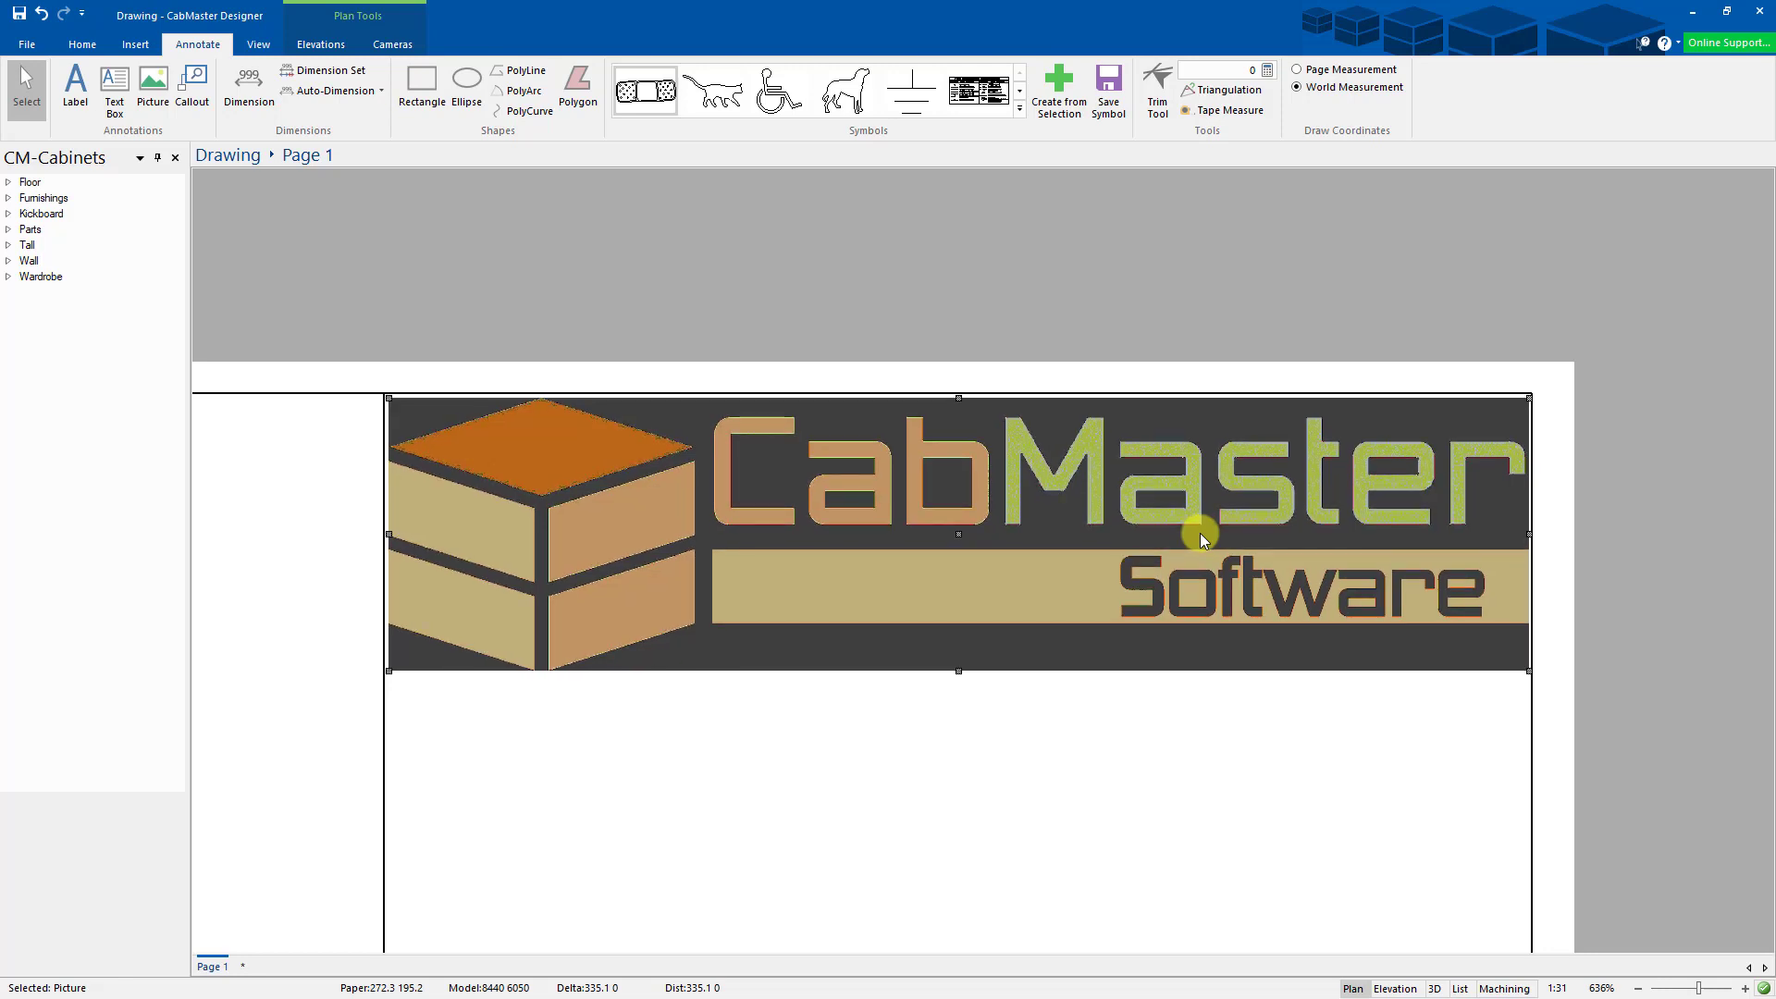
pyautogui.click(1168, 772)
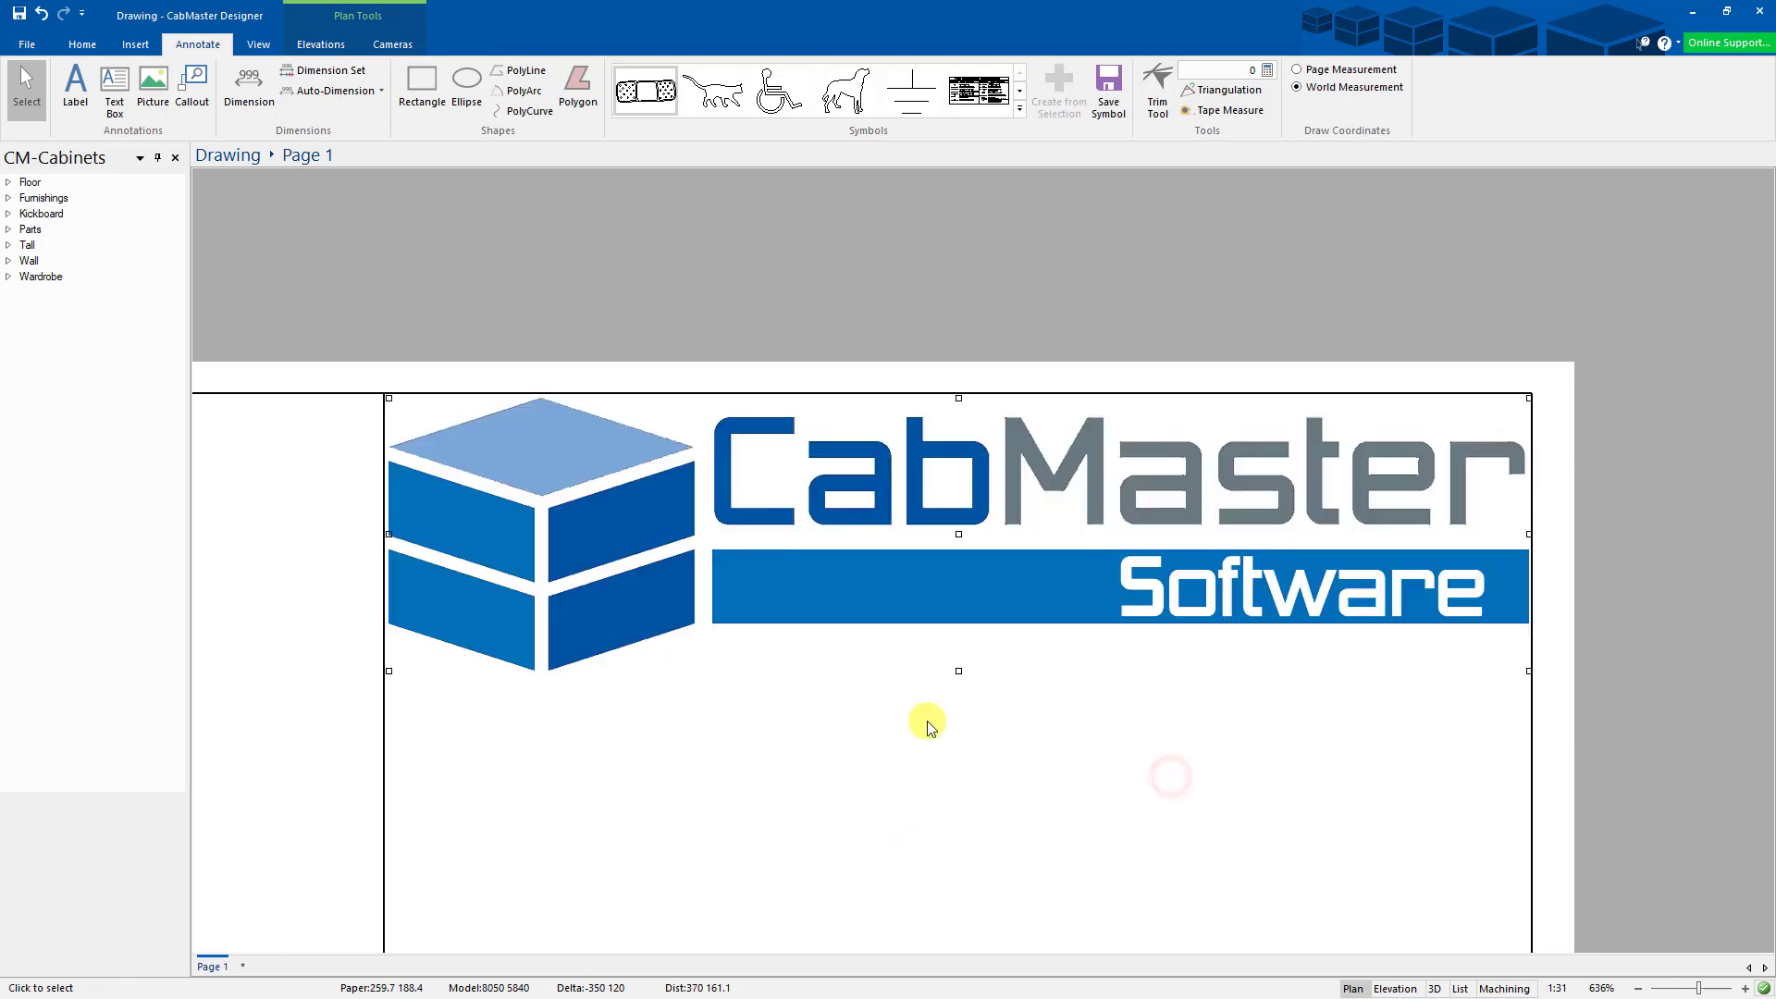
# - Draw two horizontal lines across the title column, one below the logo and one lower
pyautogui.middleClick(950, 722)
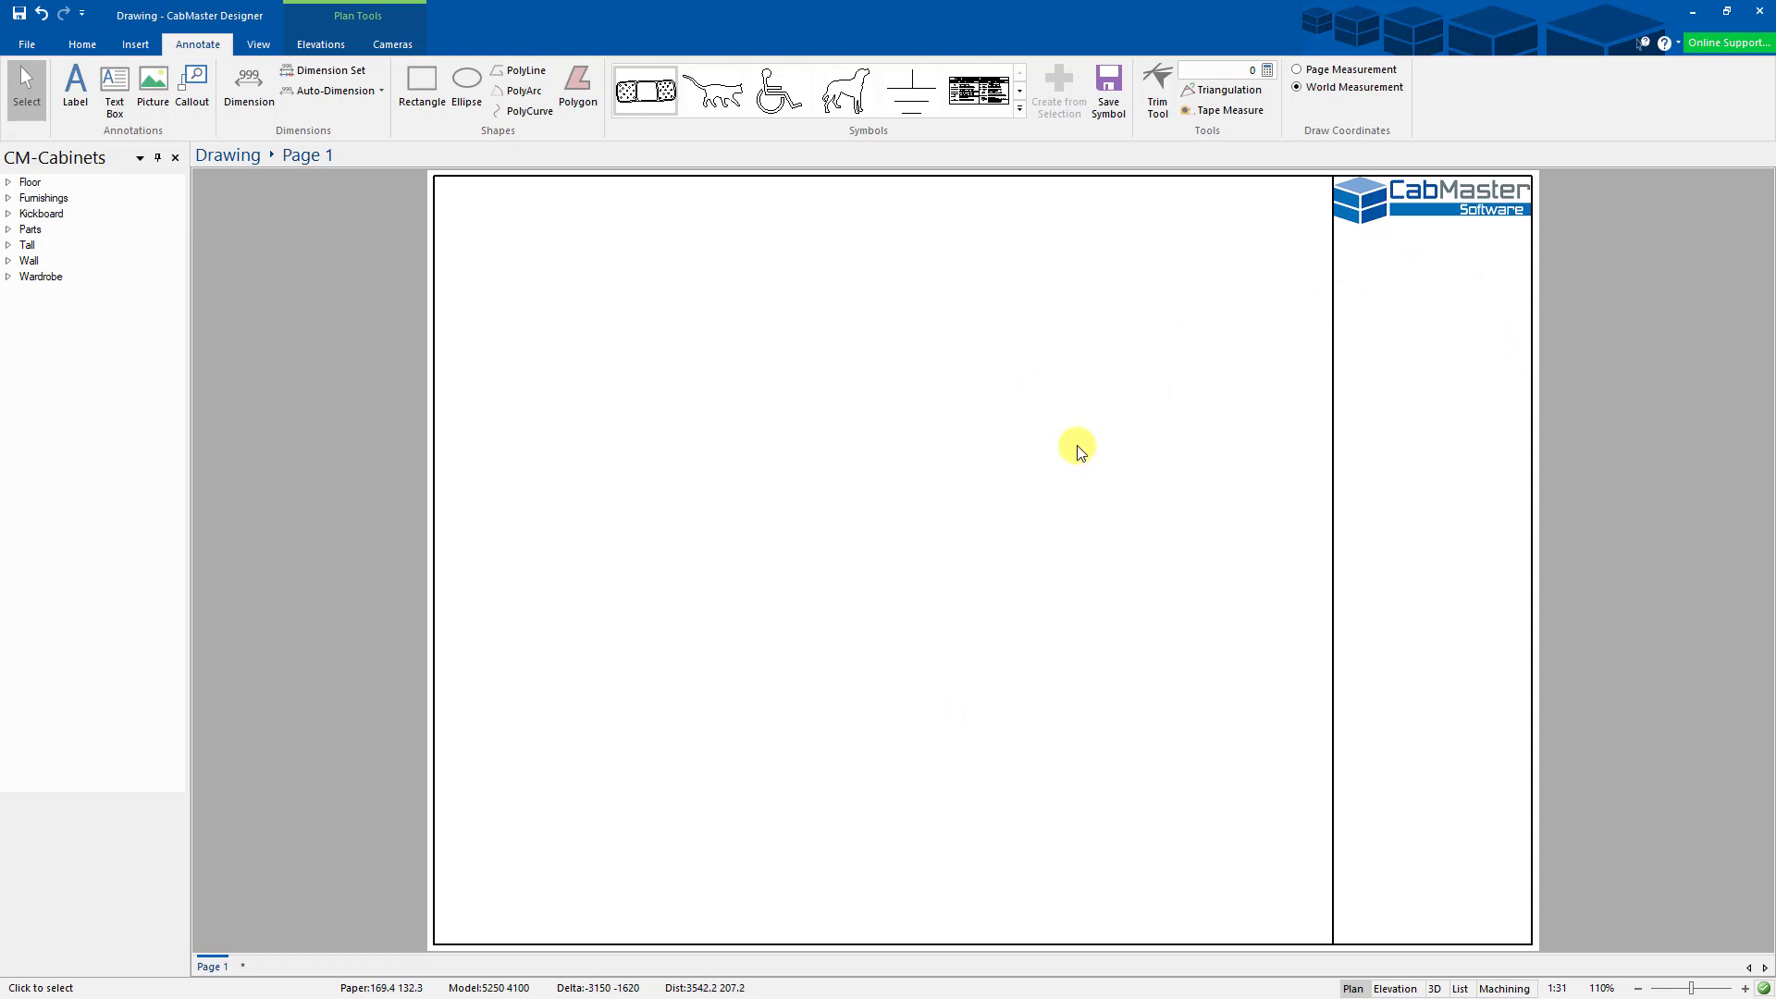
pyautogui.click(432, 174)
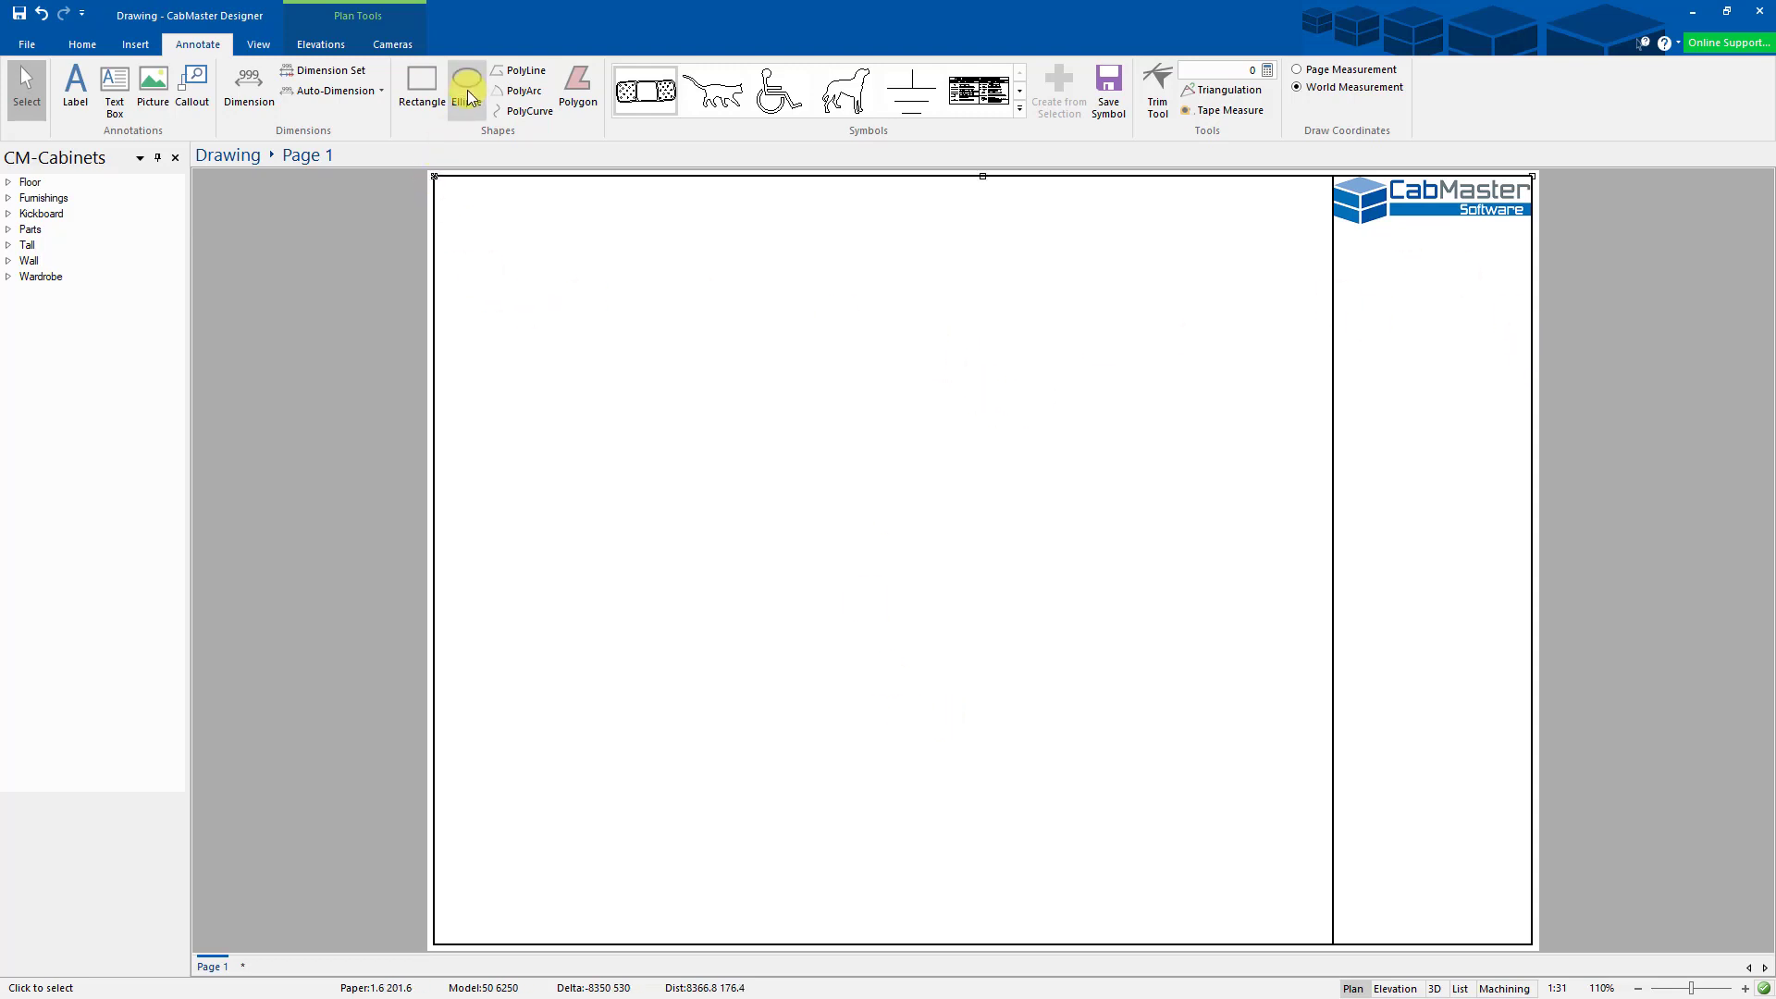
pyautogui.click(511, 72)
pyautogui.click(878, 559)
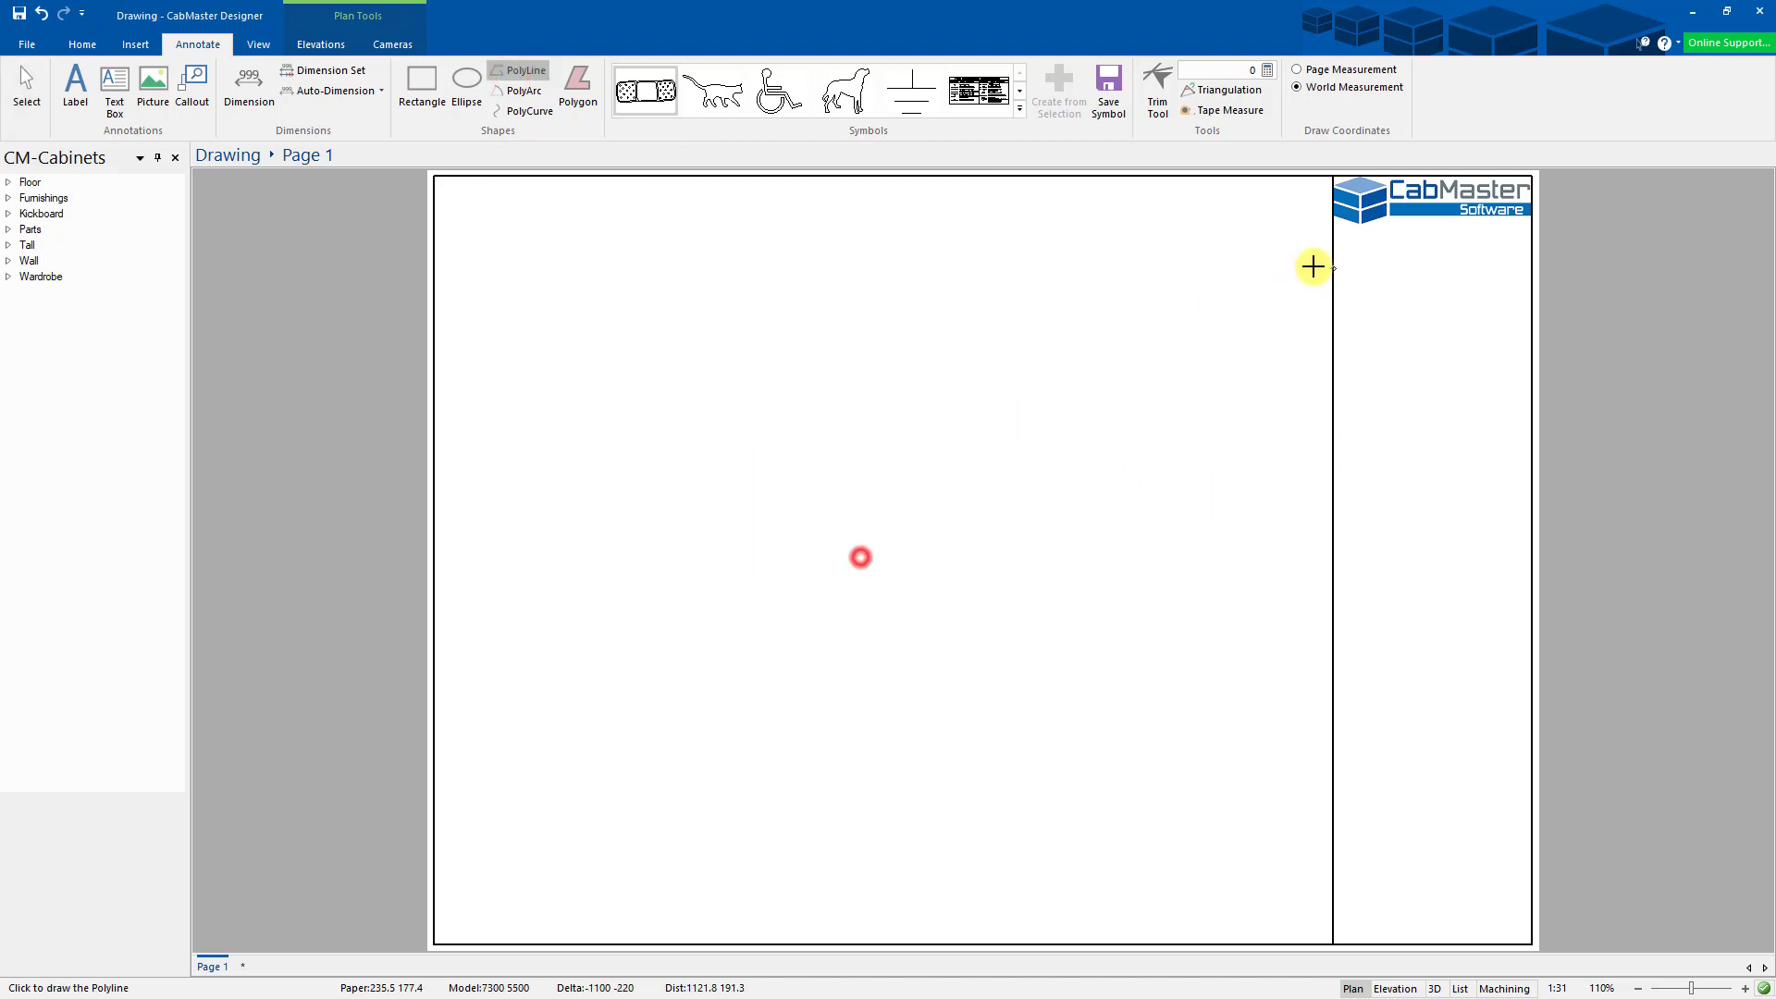
pyautogui.click(1333, 232)
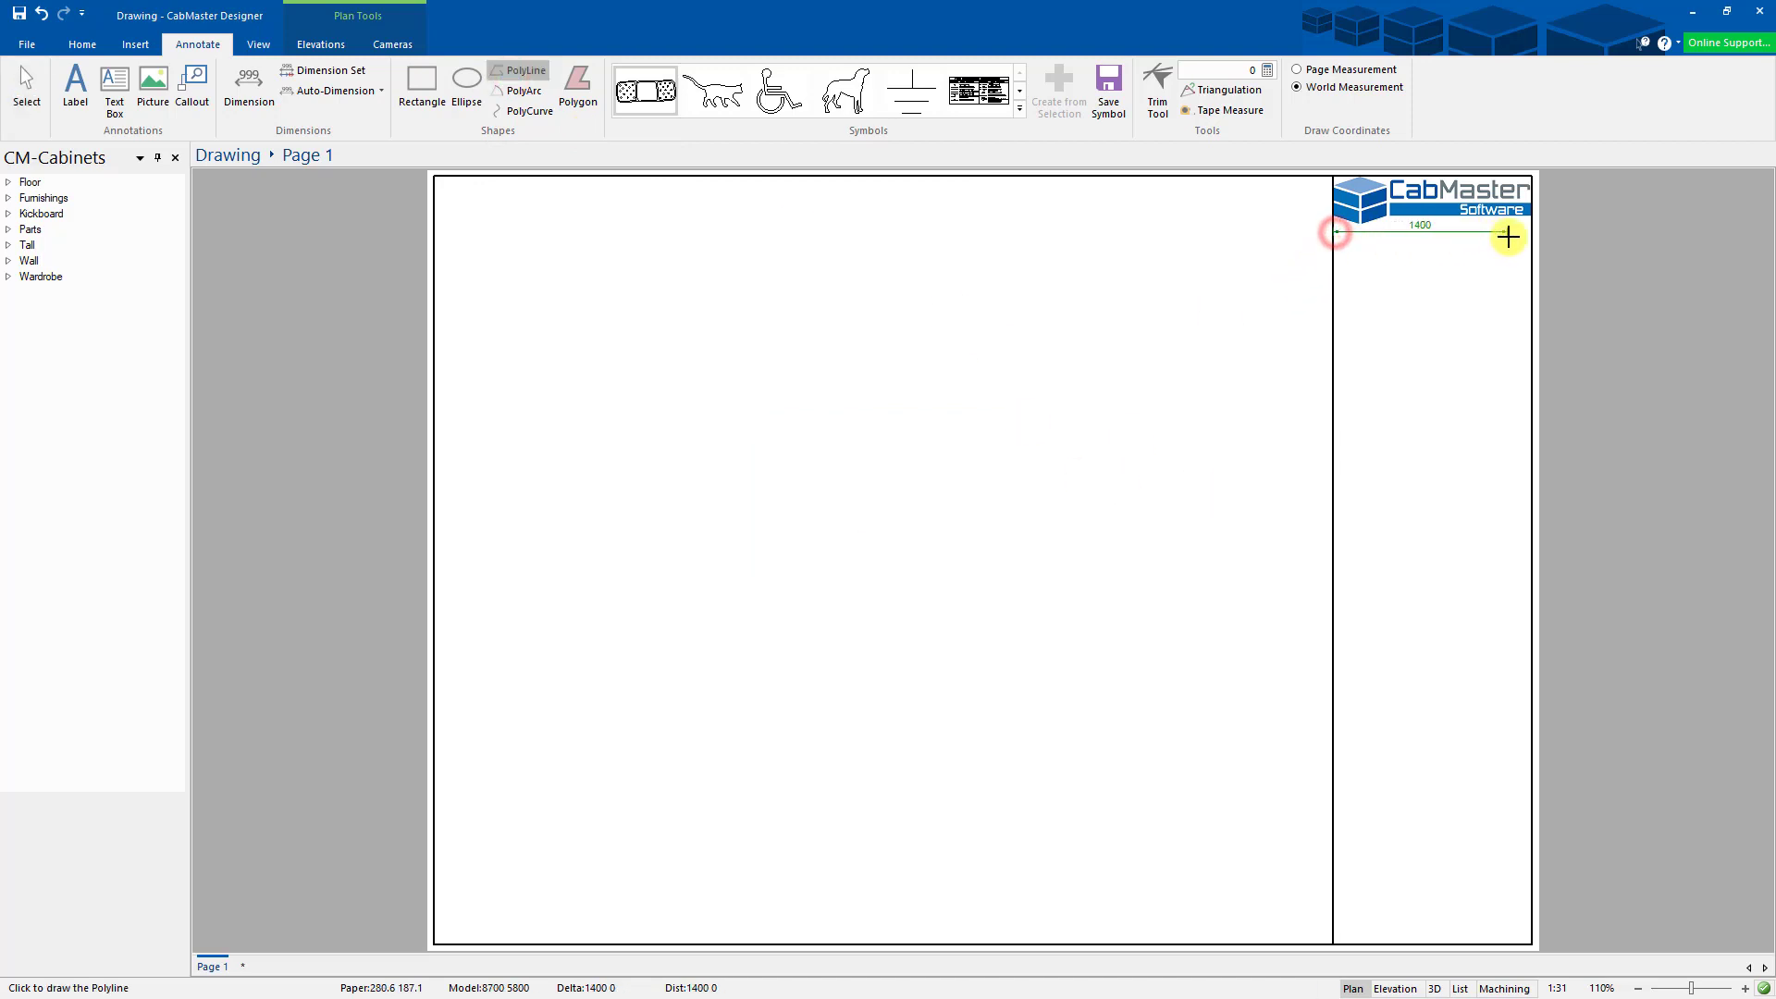
pyautogui.click(1525, 236)
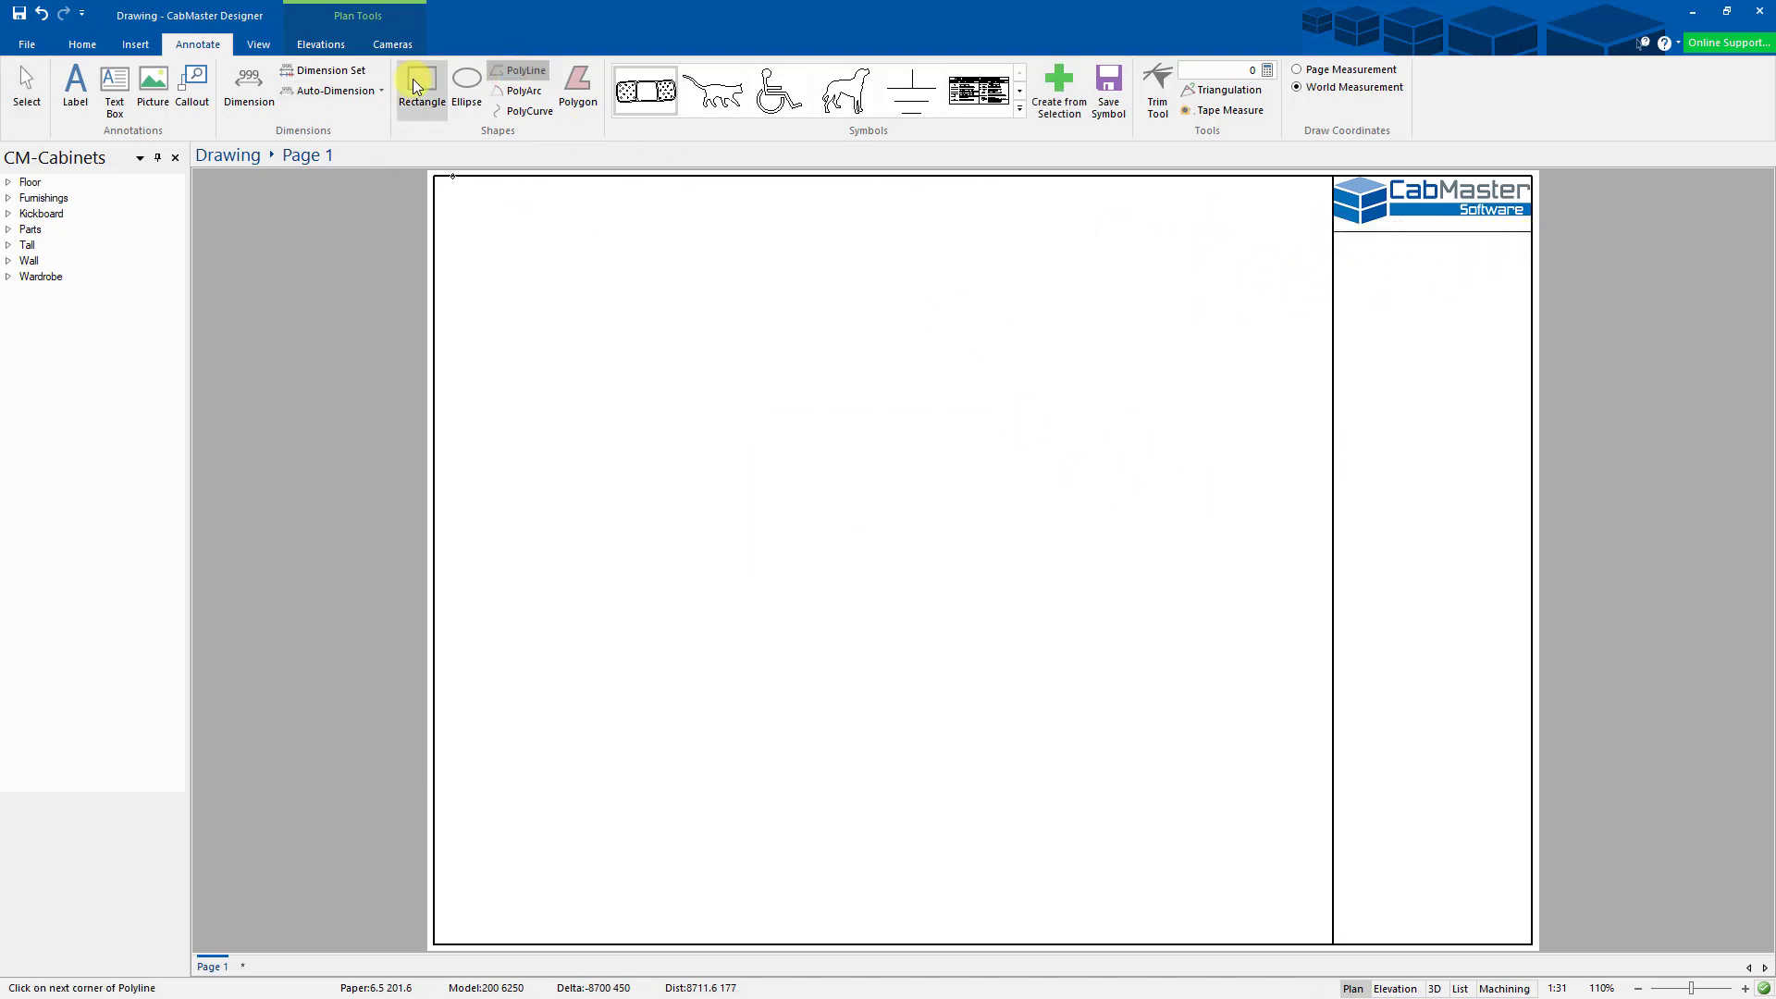
pyautogui.click(519, 72)
pyautogui.click(863, 561)
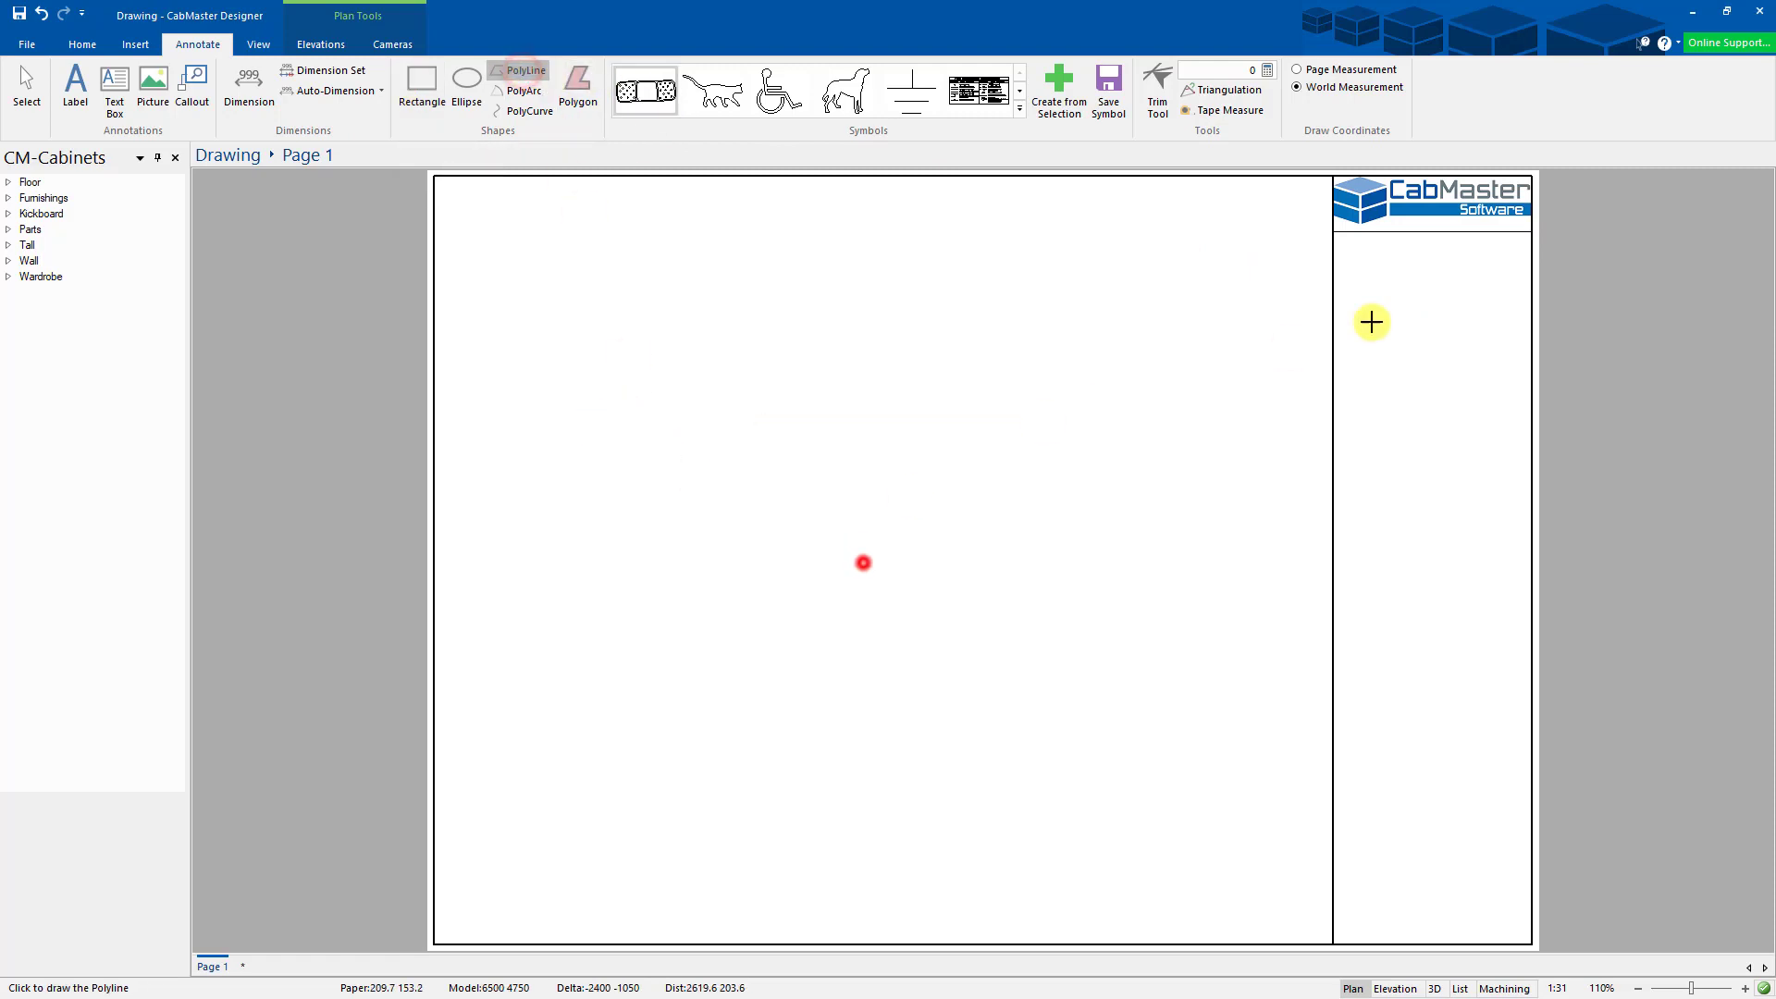
pyautogui.click(1336, 367)
pyautogui.click(1532, 368)
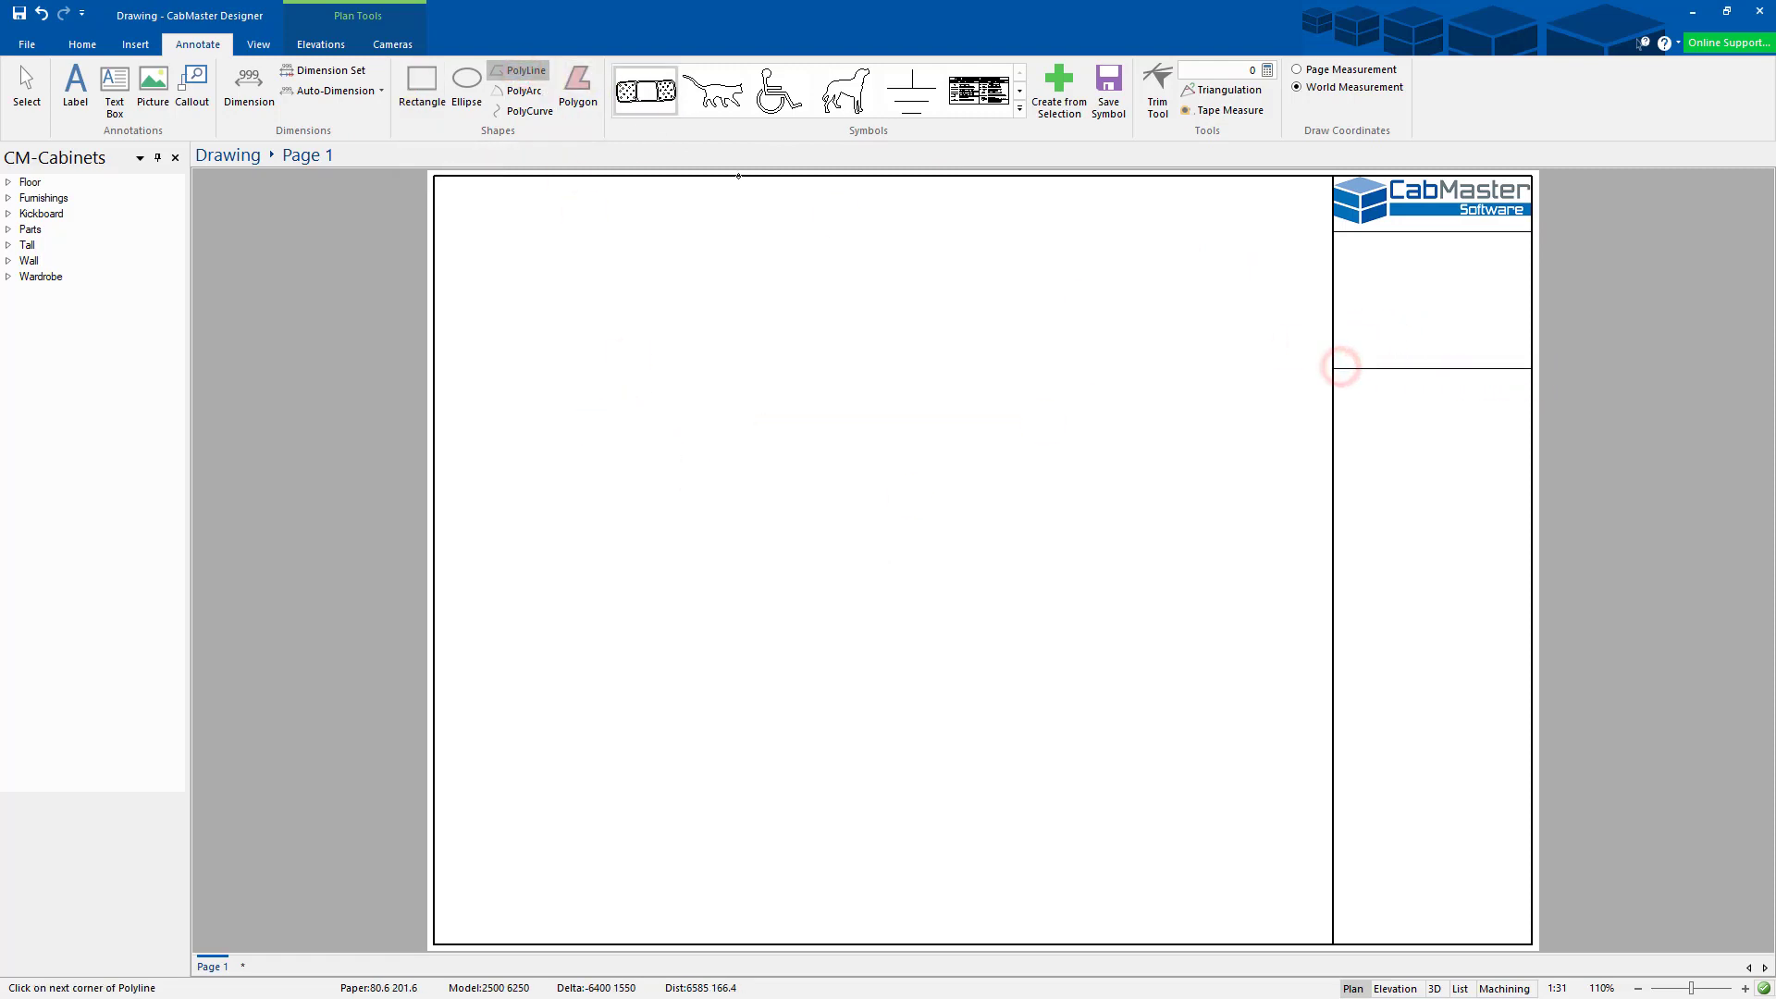
# - Set line styles on the two new title-block divider lines
pyautogui.click(33, 86)
pyautogui.doubleClick(1432, 369)
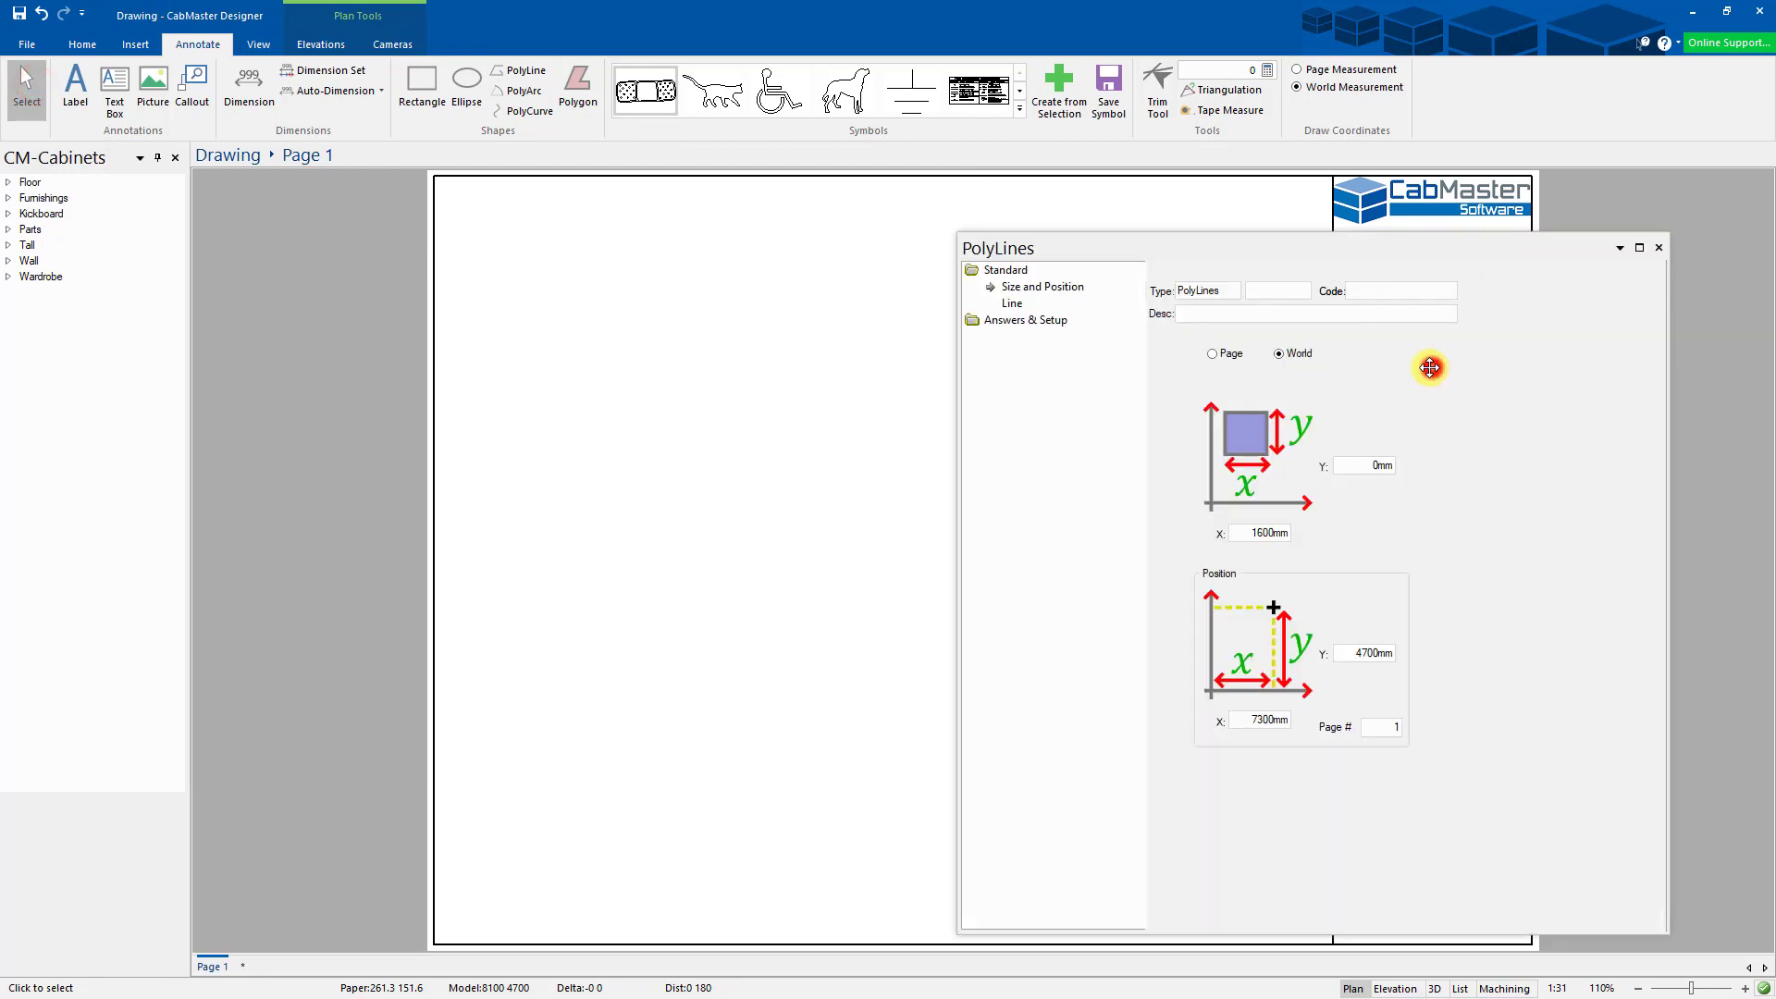
pyautogui.click(1011, 301)
pyautogui.click(1202, 426)
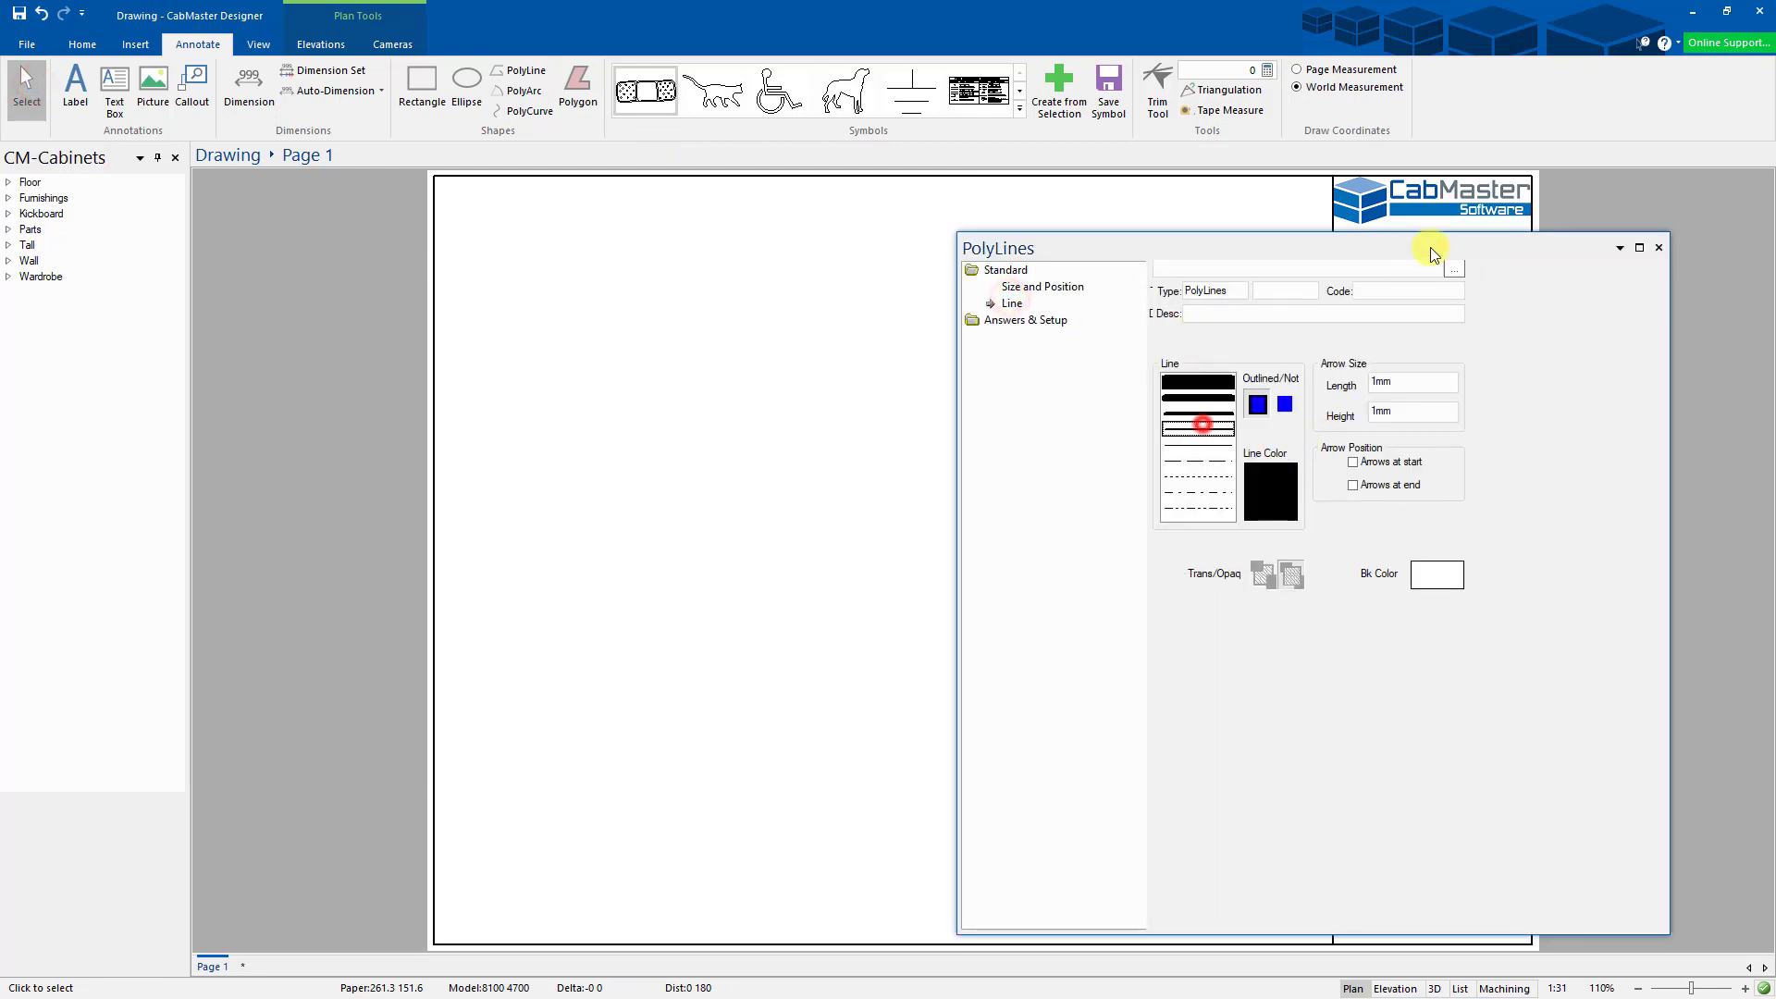
pyautogui.moveTo(1430, 247); pyautogui.dragTo(809, 266)
pyautogui.click(1431, 233)
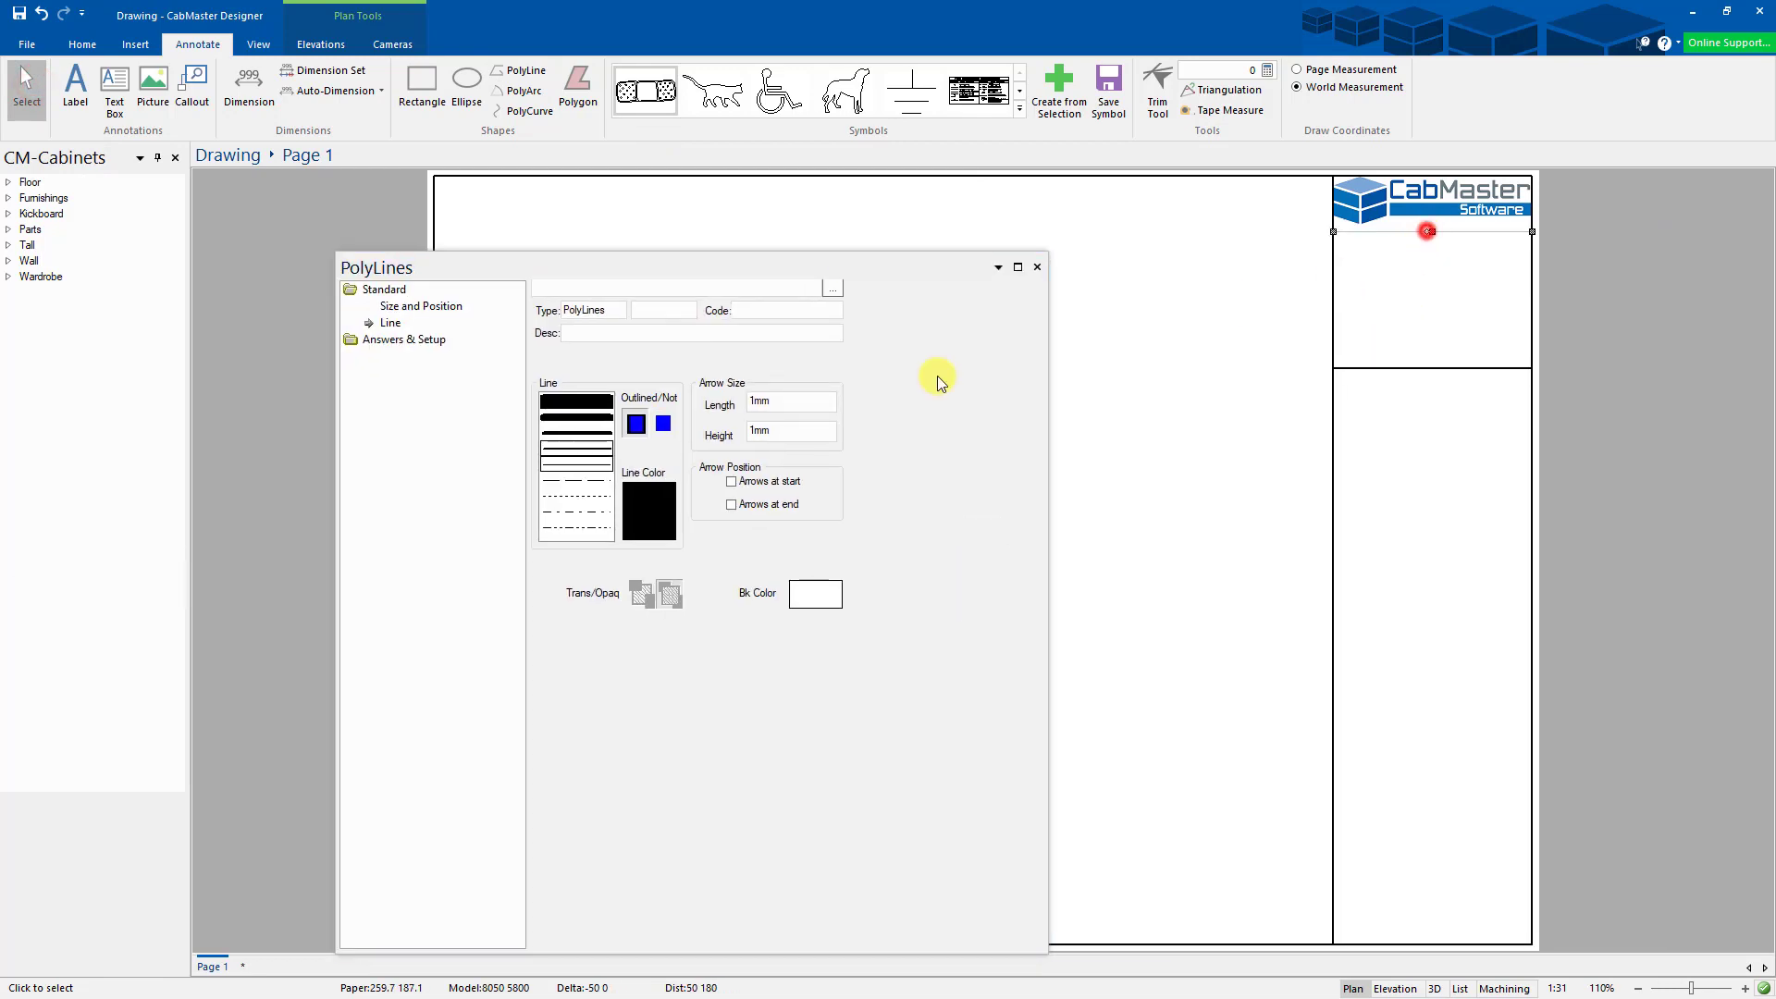
pyautogui.click(573, 449)
pyautogui.click(1037, 267)
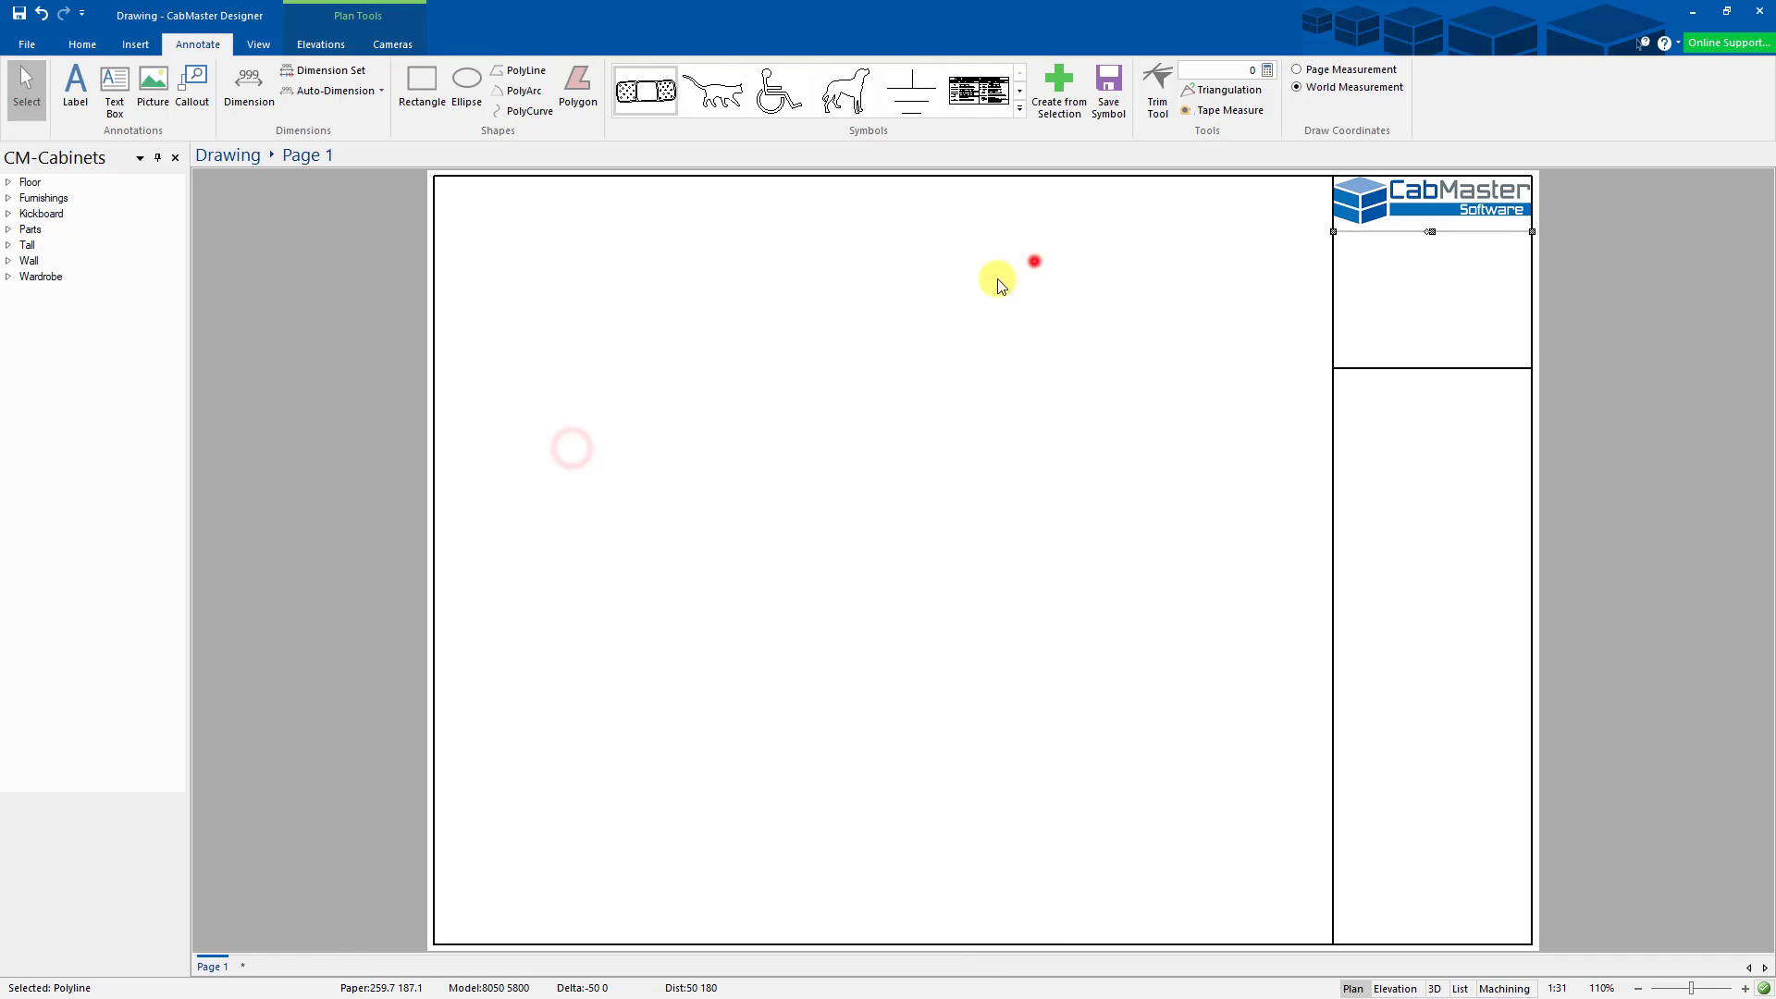
pyautogui.click(79, 92)
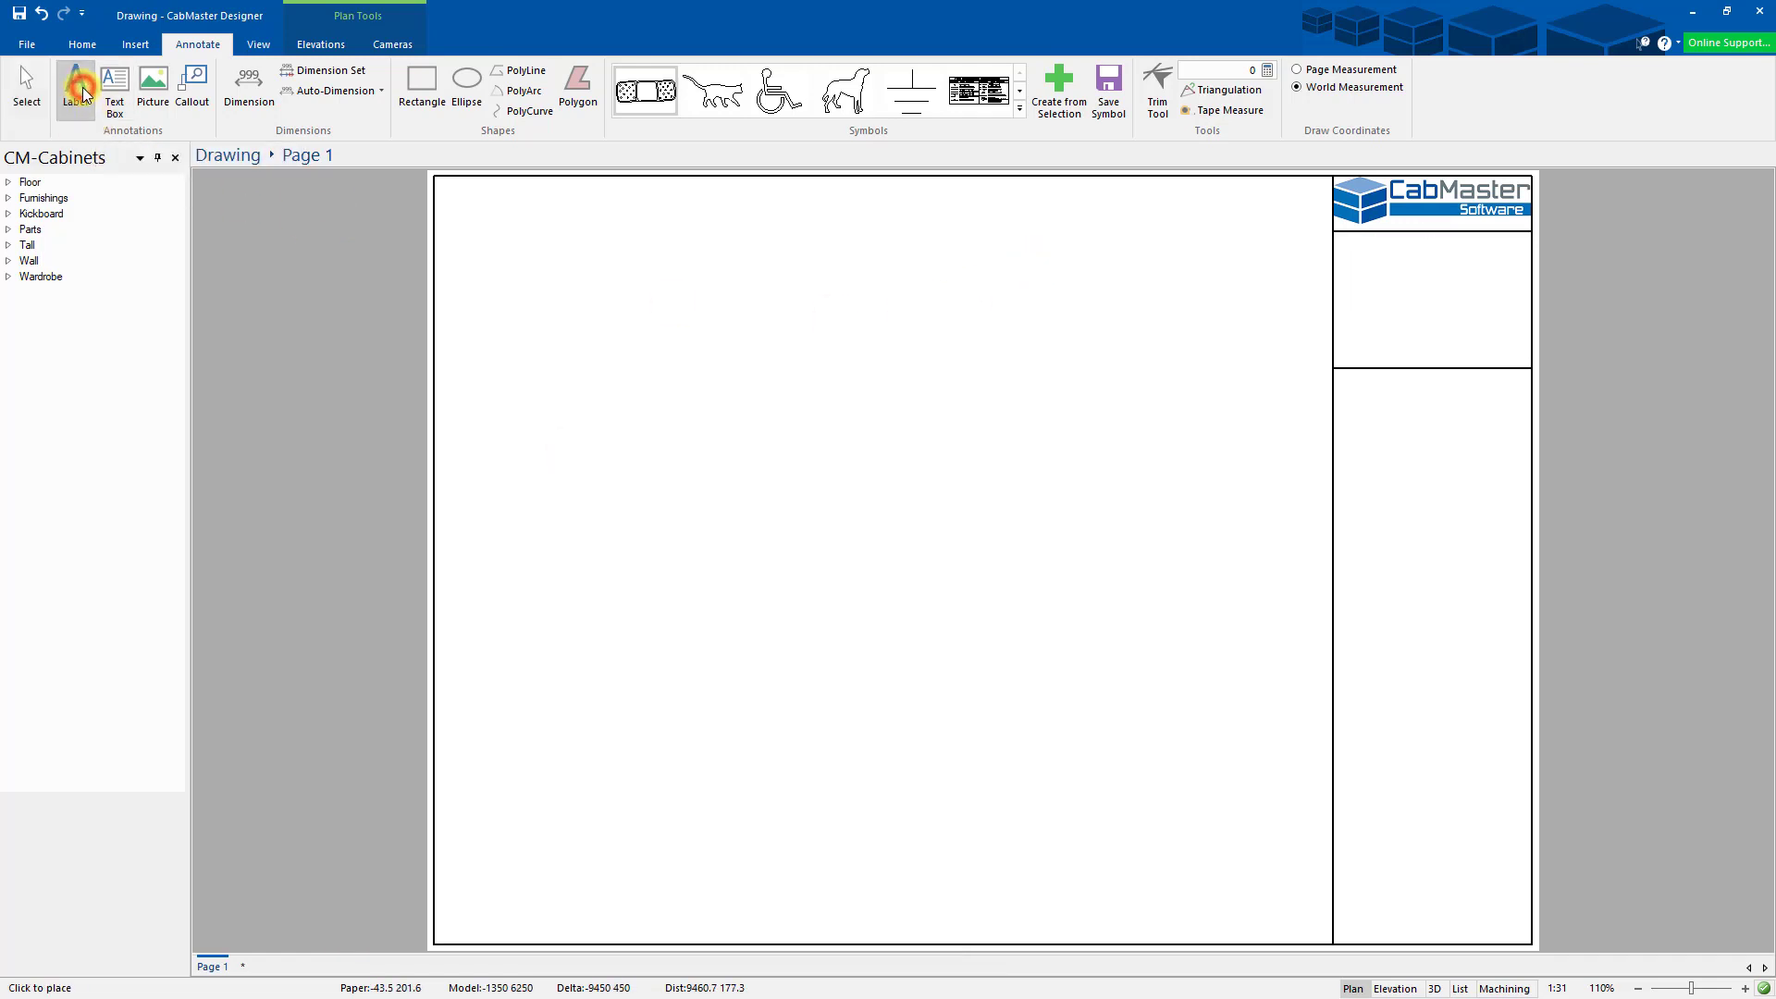
# - Place a 'CabMaster Software' label in the title block's middle box and open its Label properties
pyautogui.scroll(6, 1397, 268)
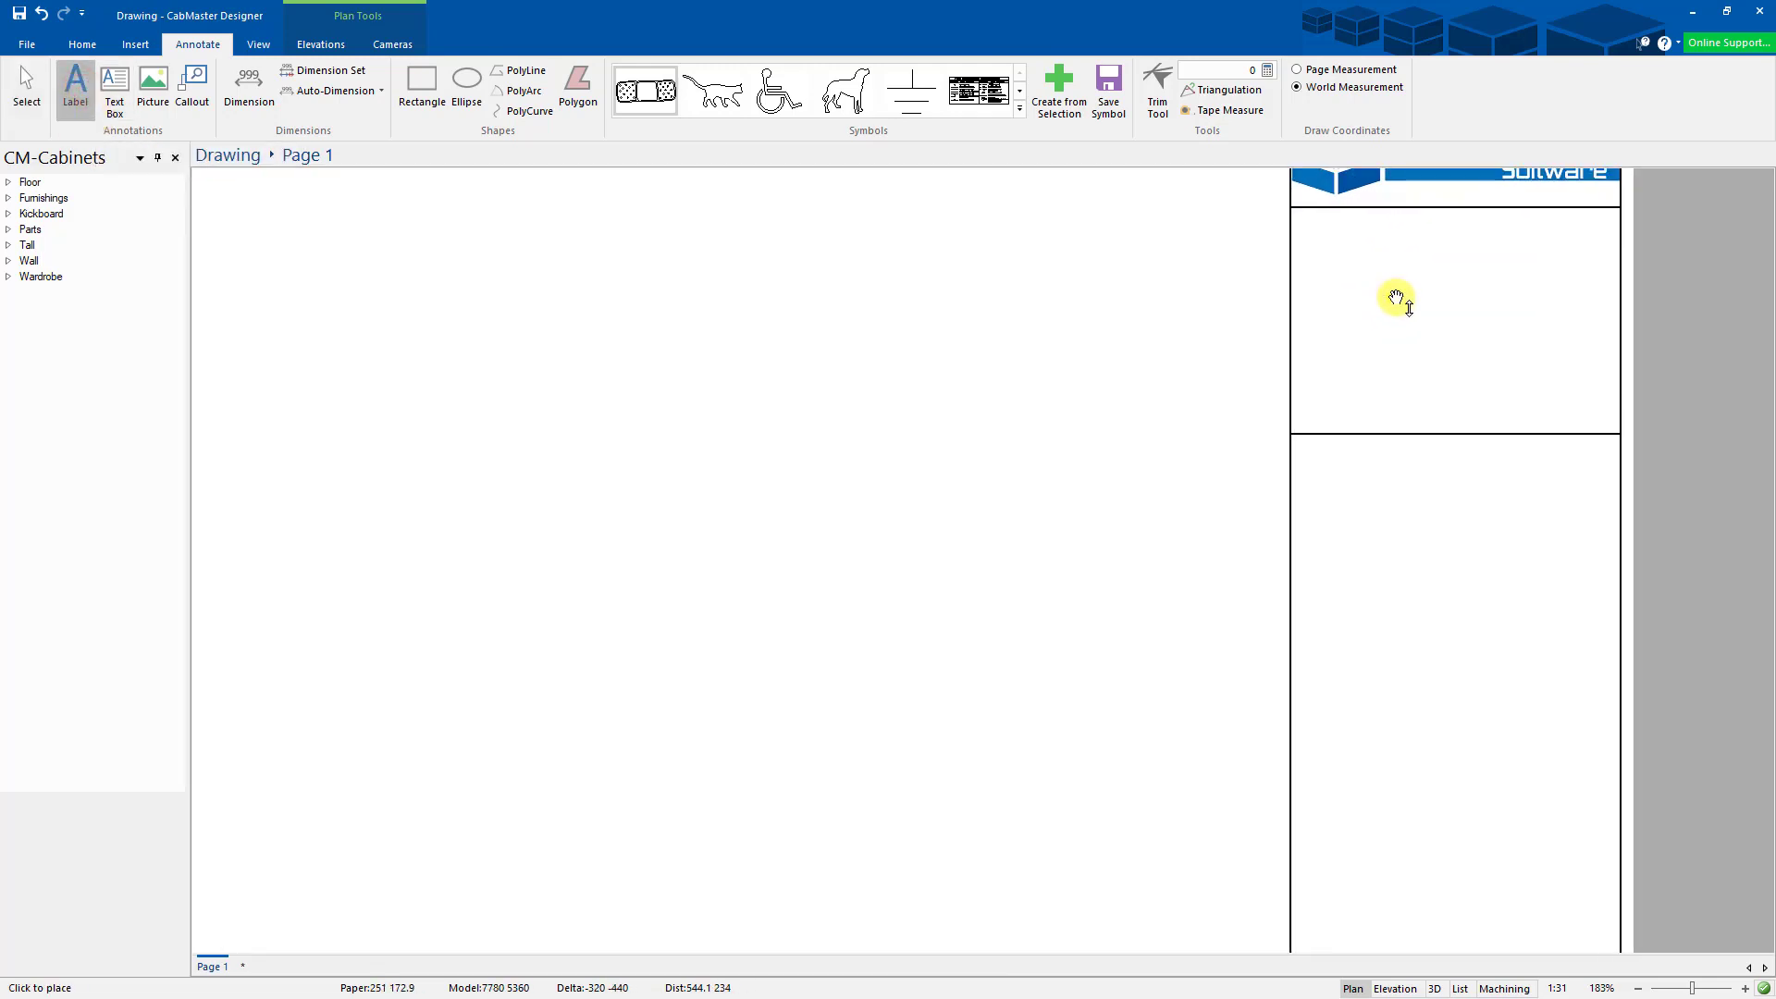
pyautogui.scroll(1, 753, 507)
pyautogui.moveTo(713, 515); pyautogui.dragTo(961, 532, button='middle')
pyautogui.click(686, 449)
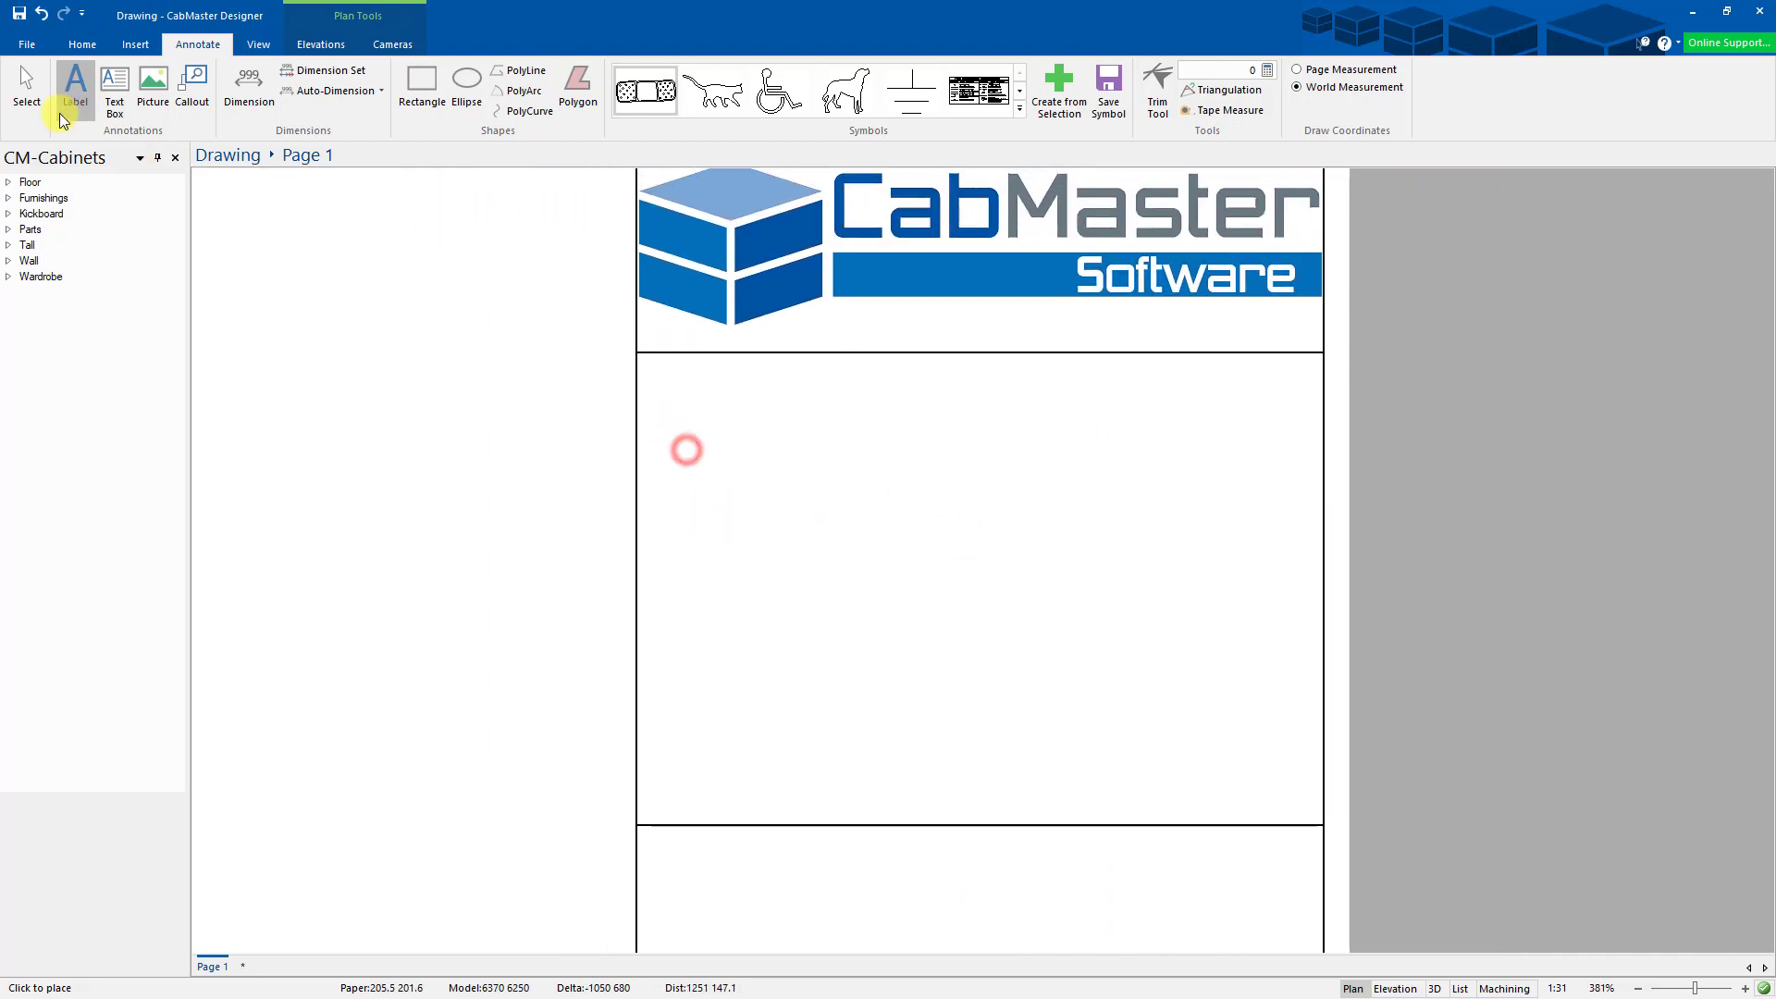
pyautogui.click(36, 93)
pyautogui.write('Cab')
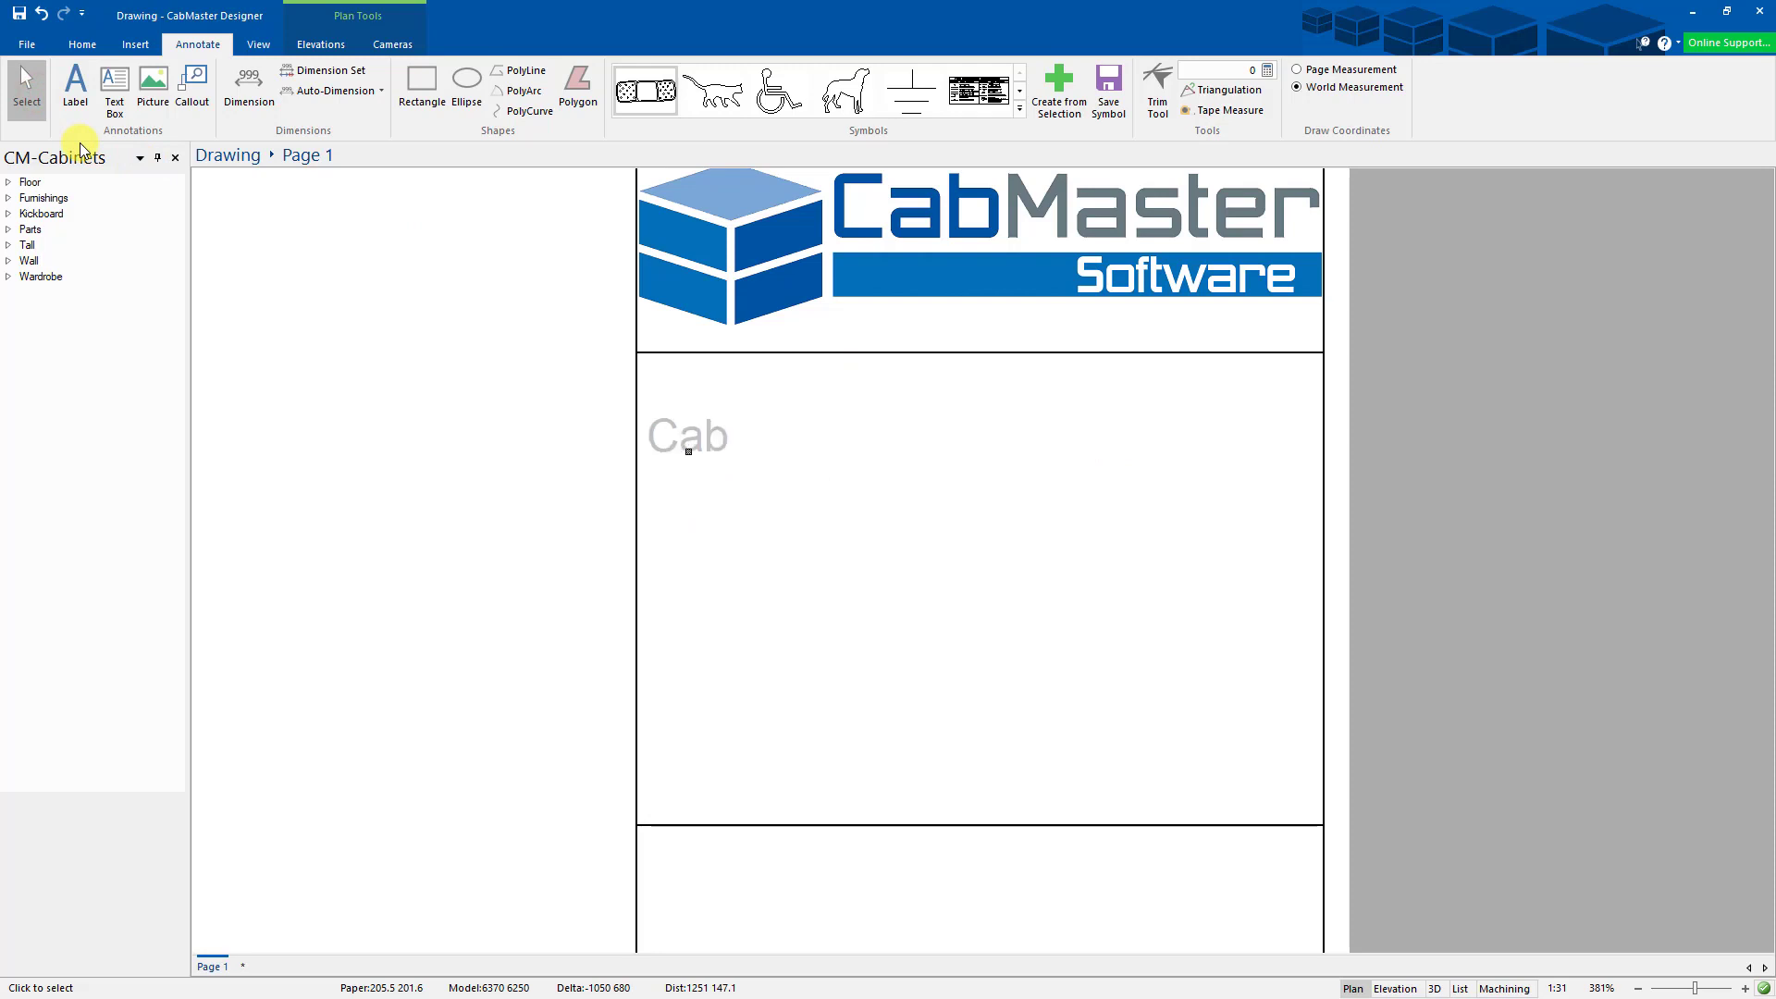
pyautogui.write('Master Software')
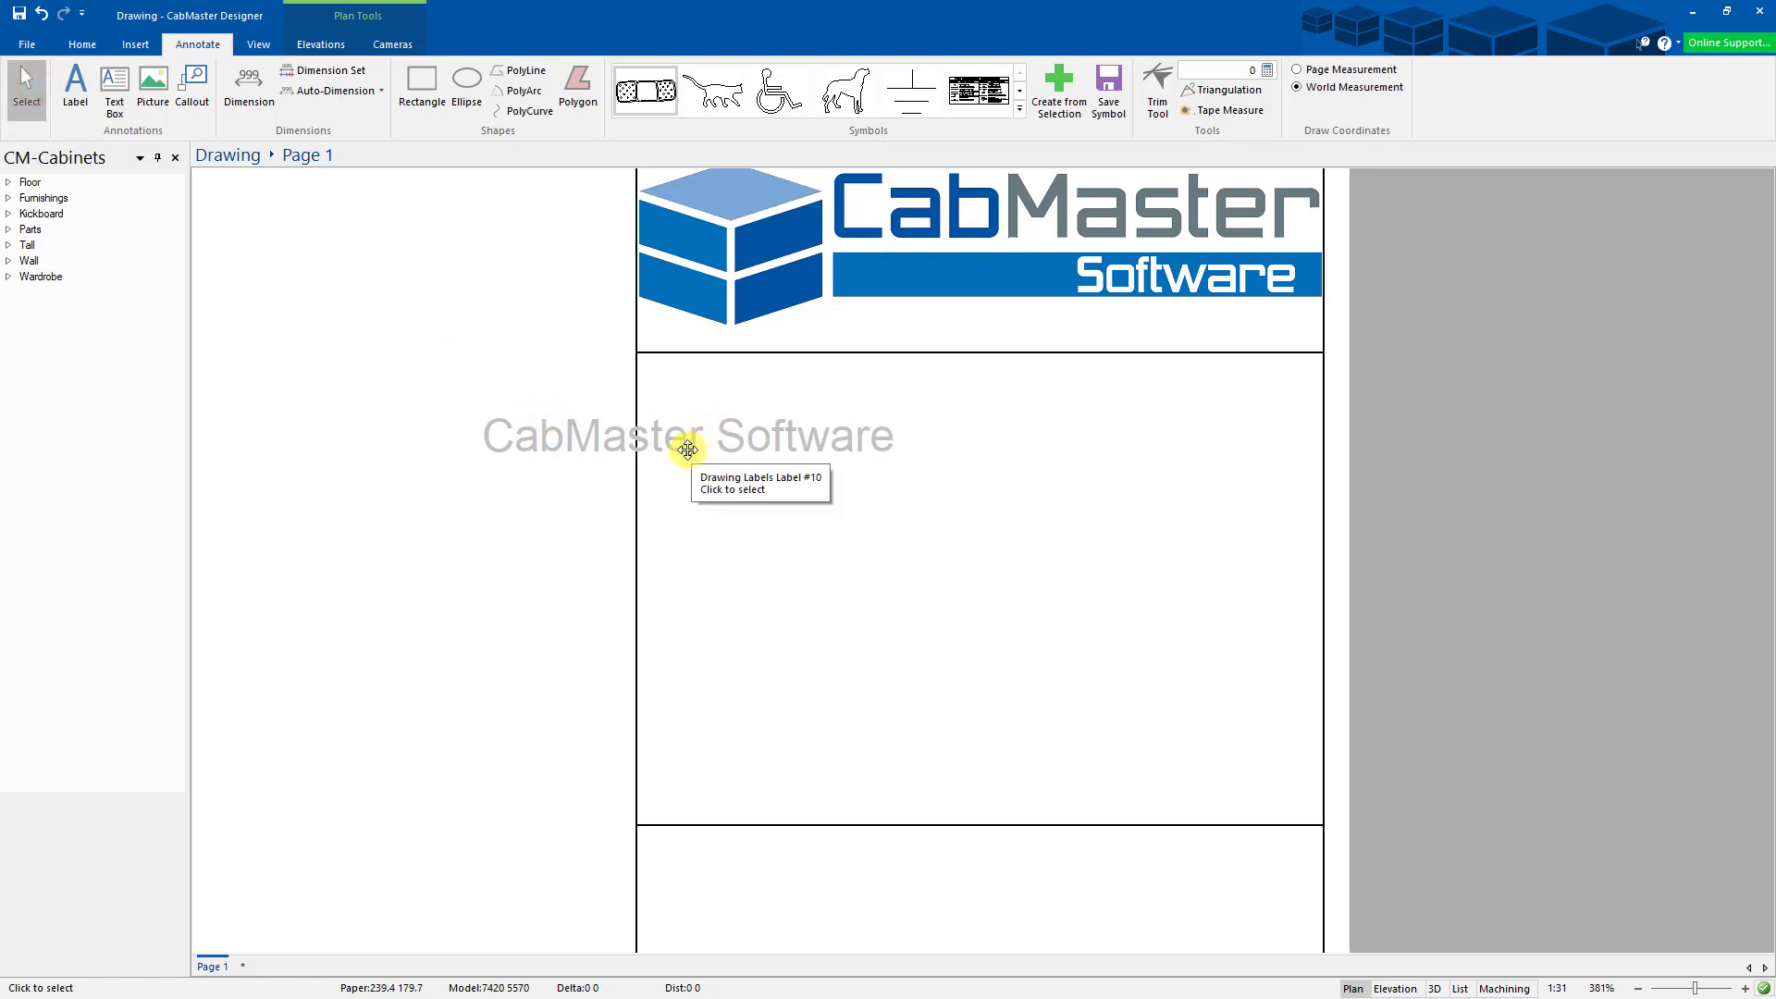
pyautogui.doubleClick(688, 451)
pyautogui.click(395, 323)
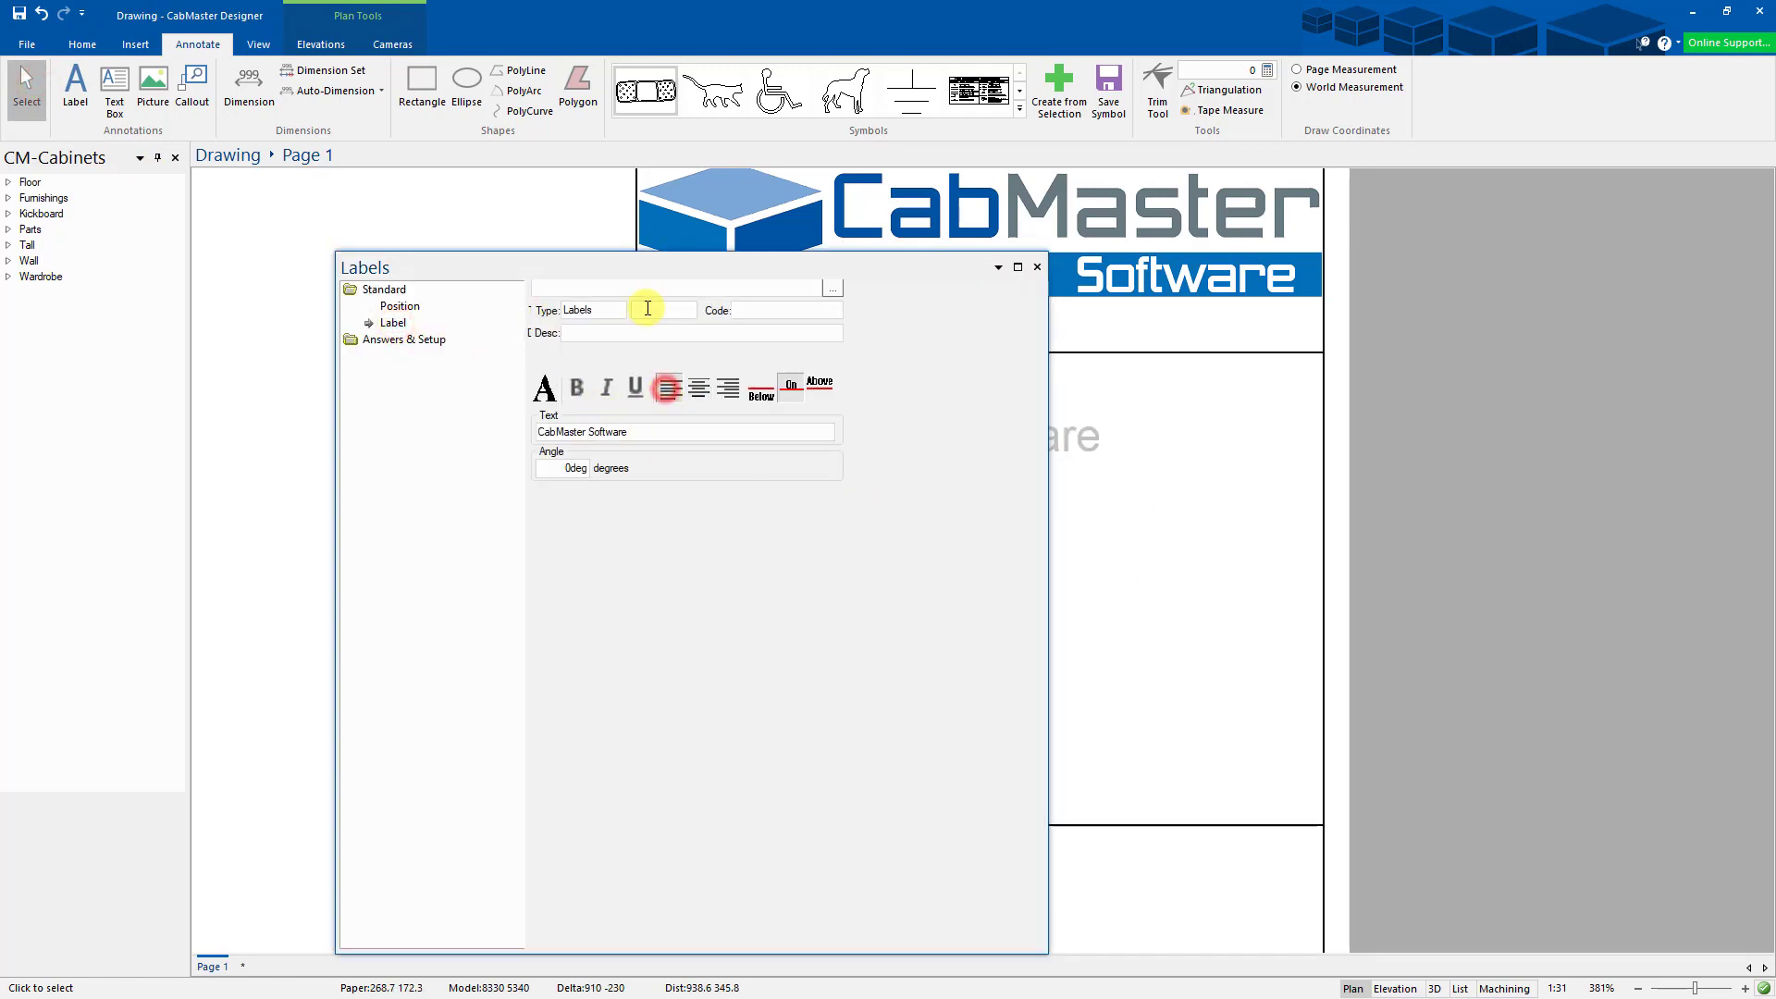
# - Make the CabMaster Software label bold navy at size 10 and nudge it into place
pyautogui.moveTo(555, 267); pyautogui.dragTo(266, 246)
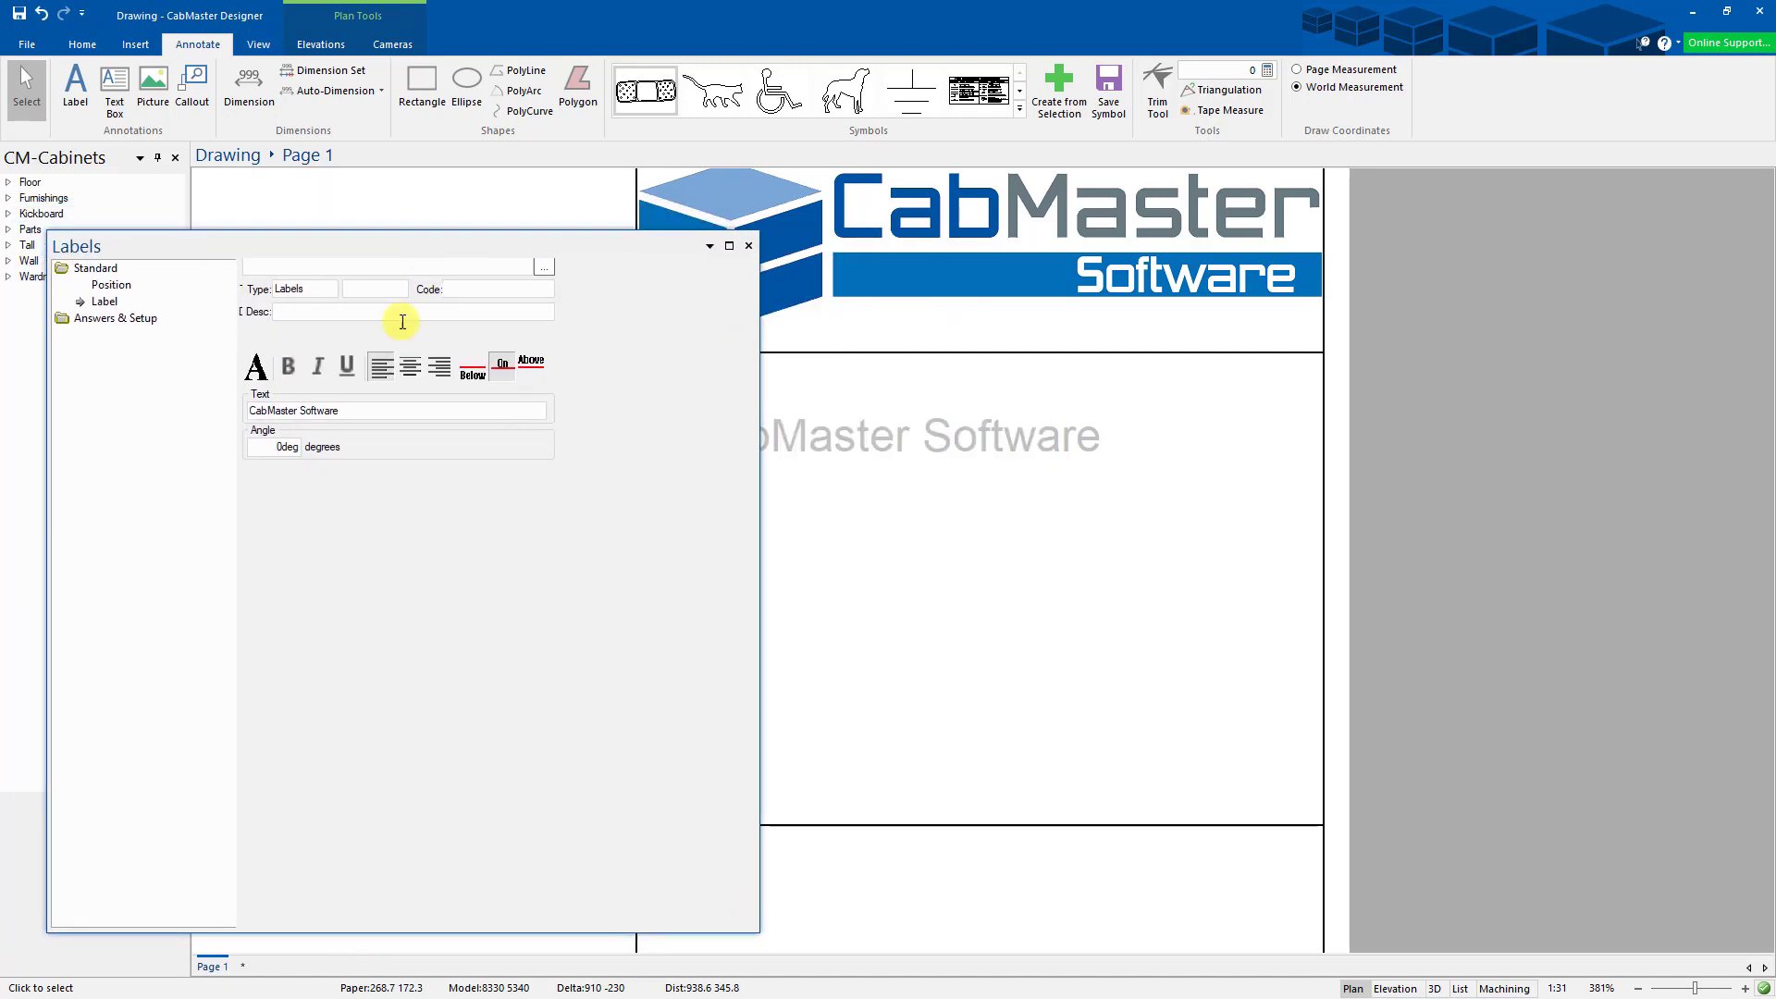
pyautogui.click(260, 369)
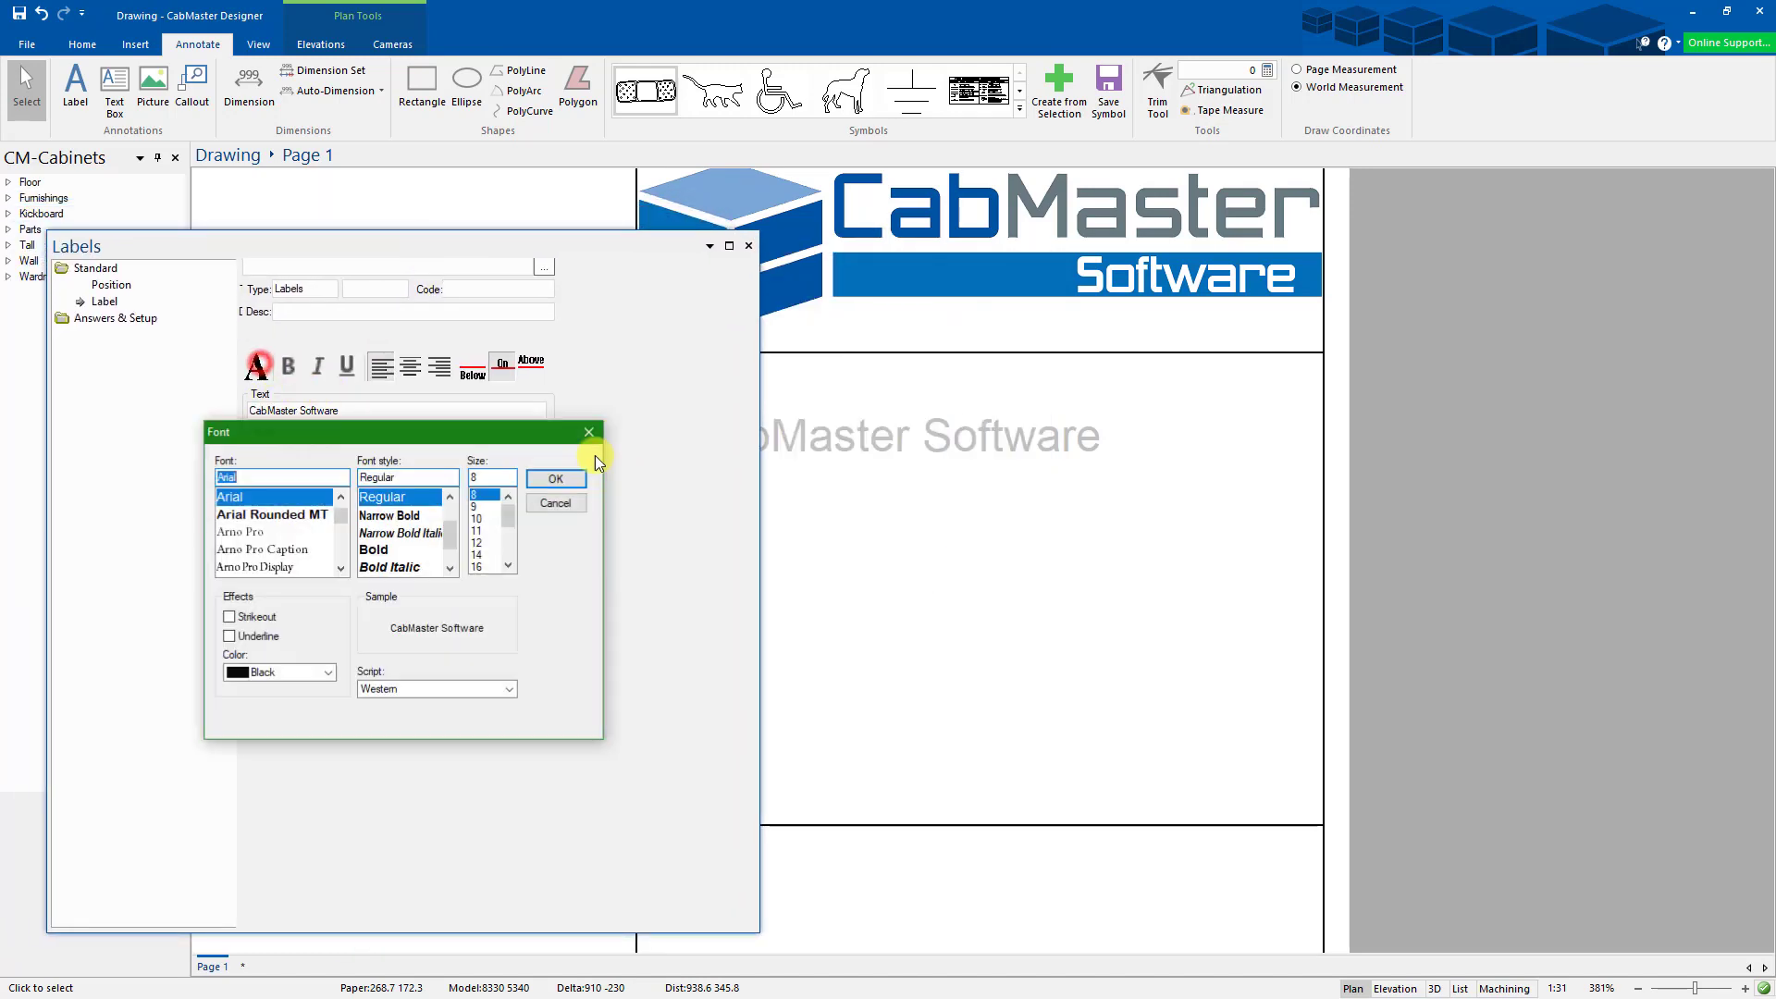
pyautogui.click(481, 518)
pyautogui.click(374, 550)
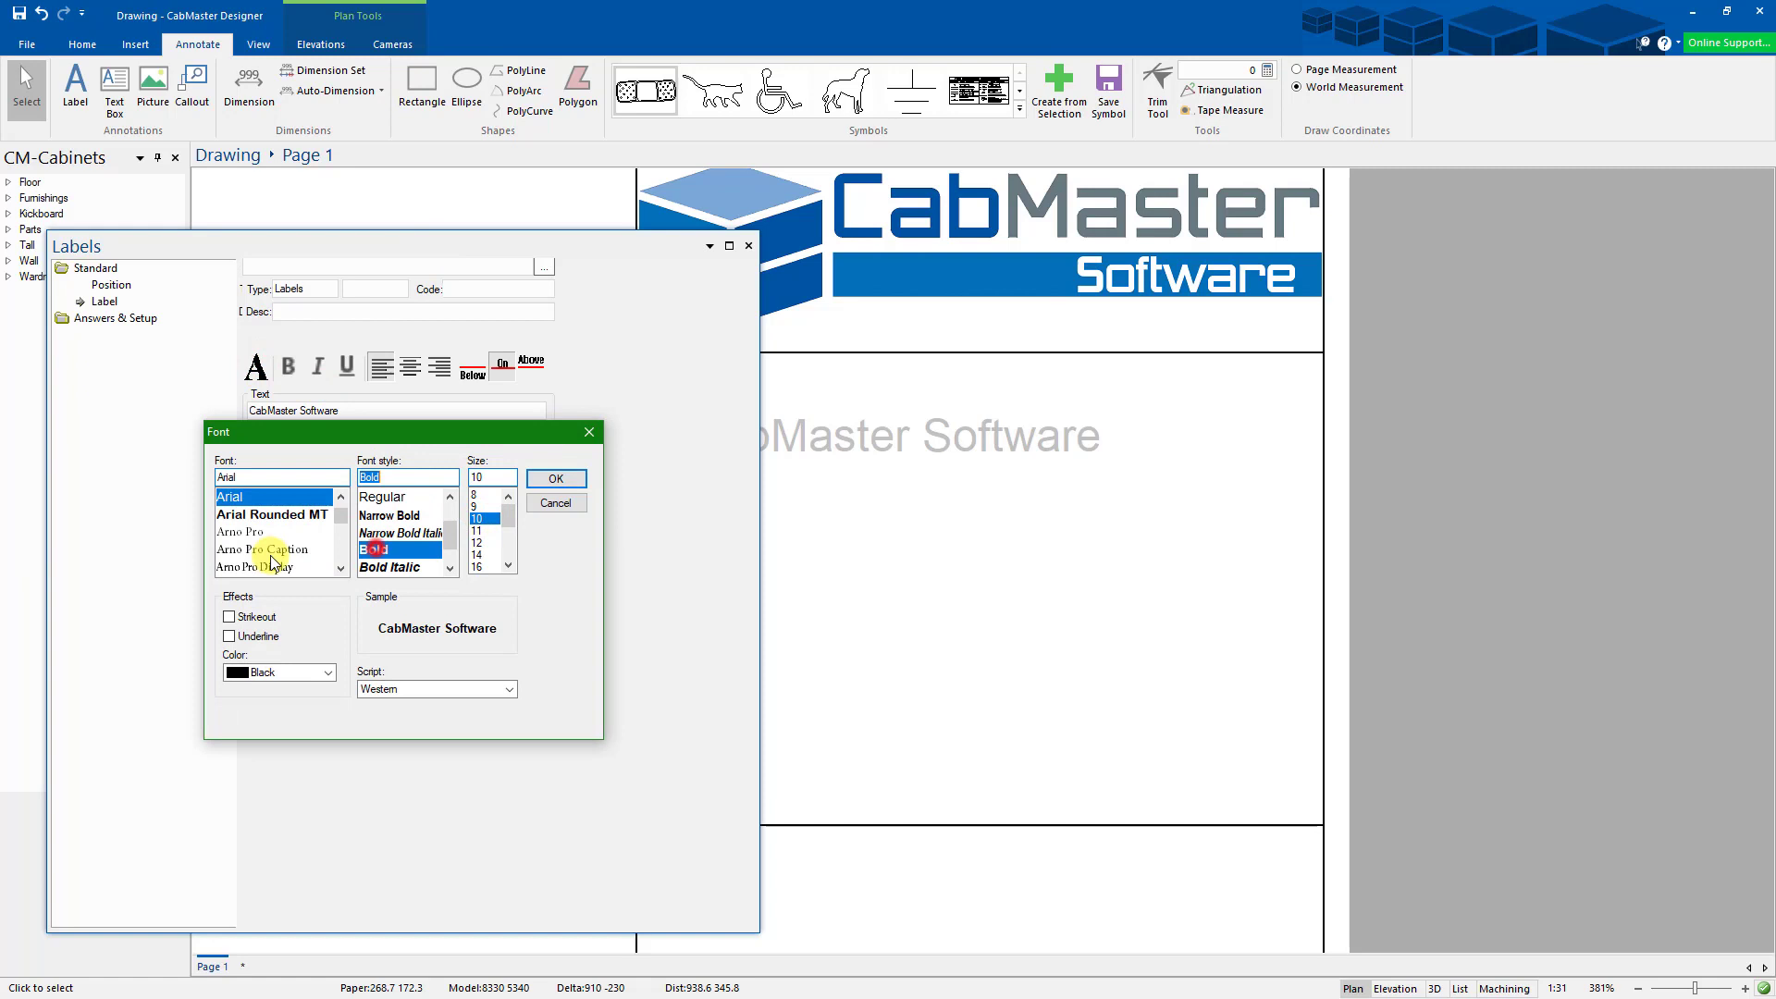
pyautogui.click(299, 672)
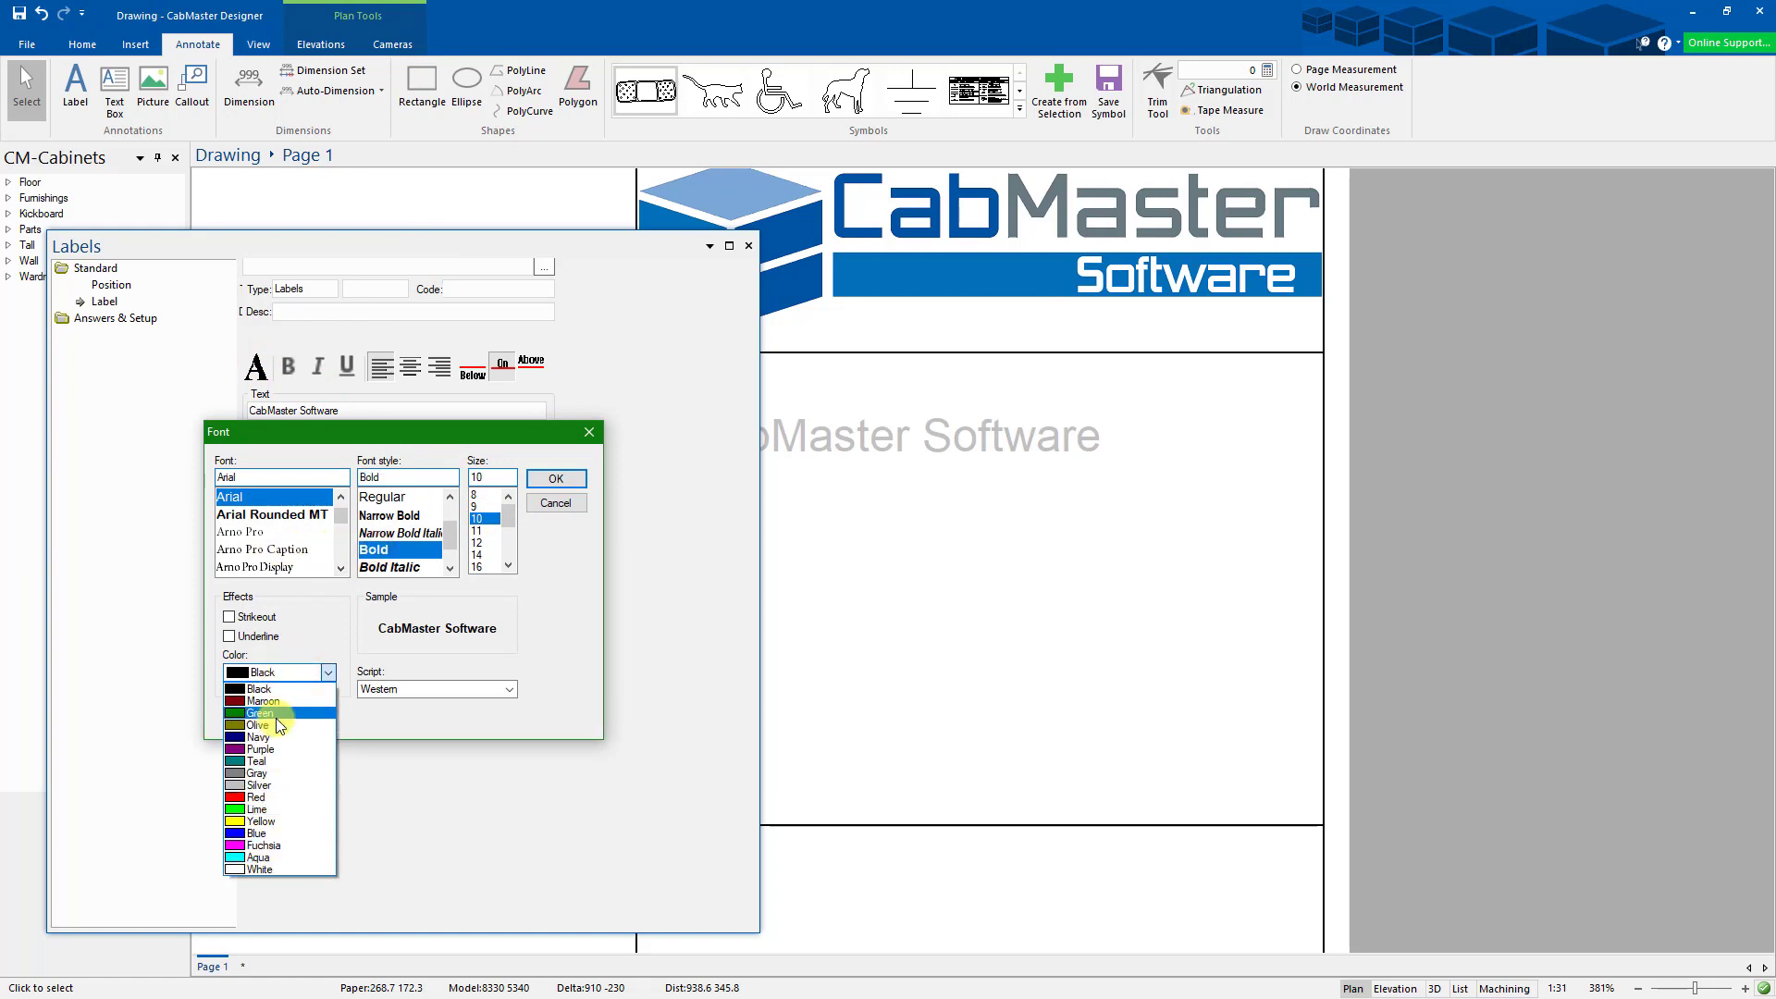
pyautogui.click(270, 738)
pyautogui.click(558, 480)
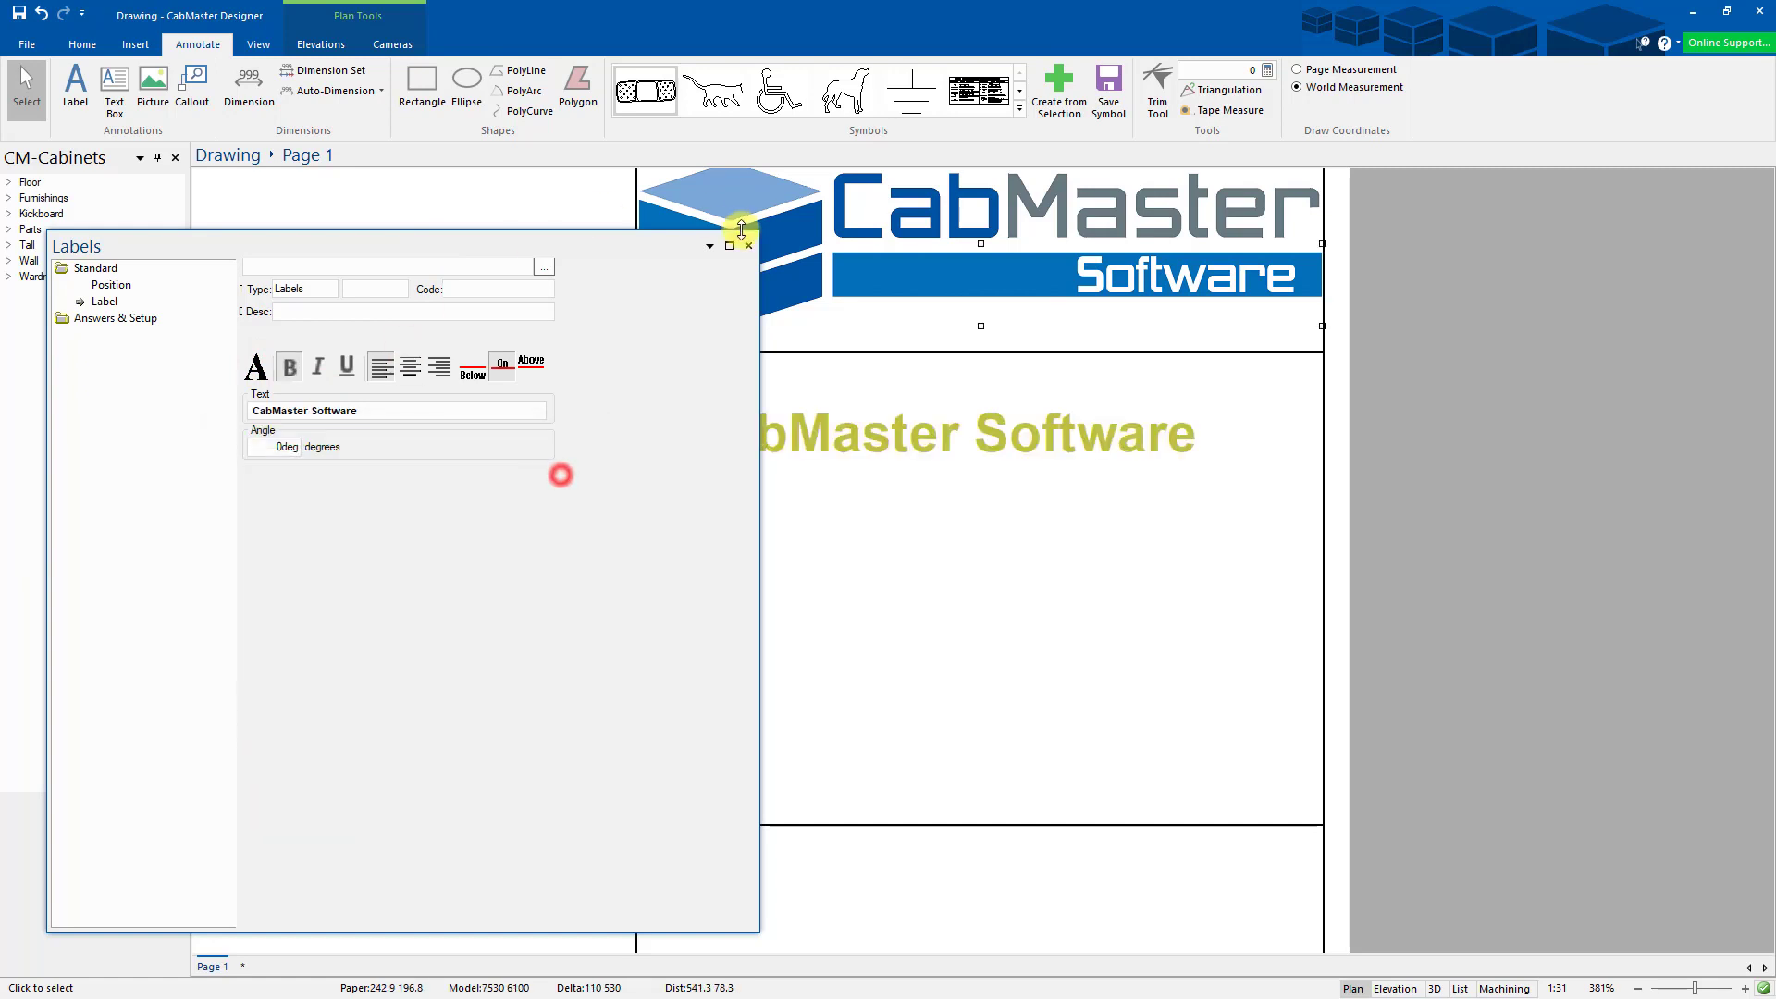
pyautogui.click(749, 246)
pyautogui.moveTo(963, 404); pyautogui.dragTo(970, 401)
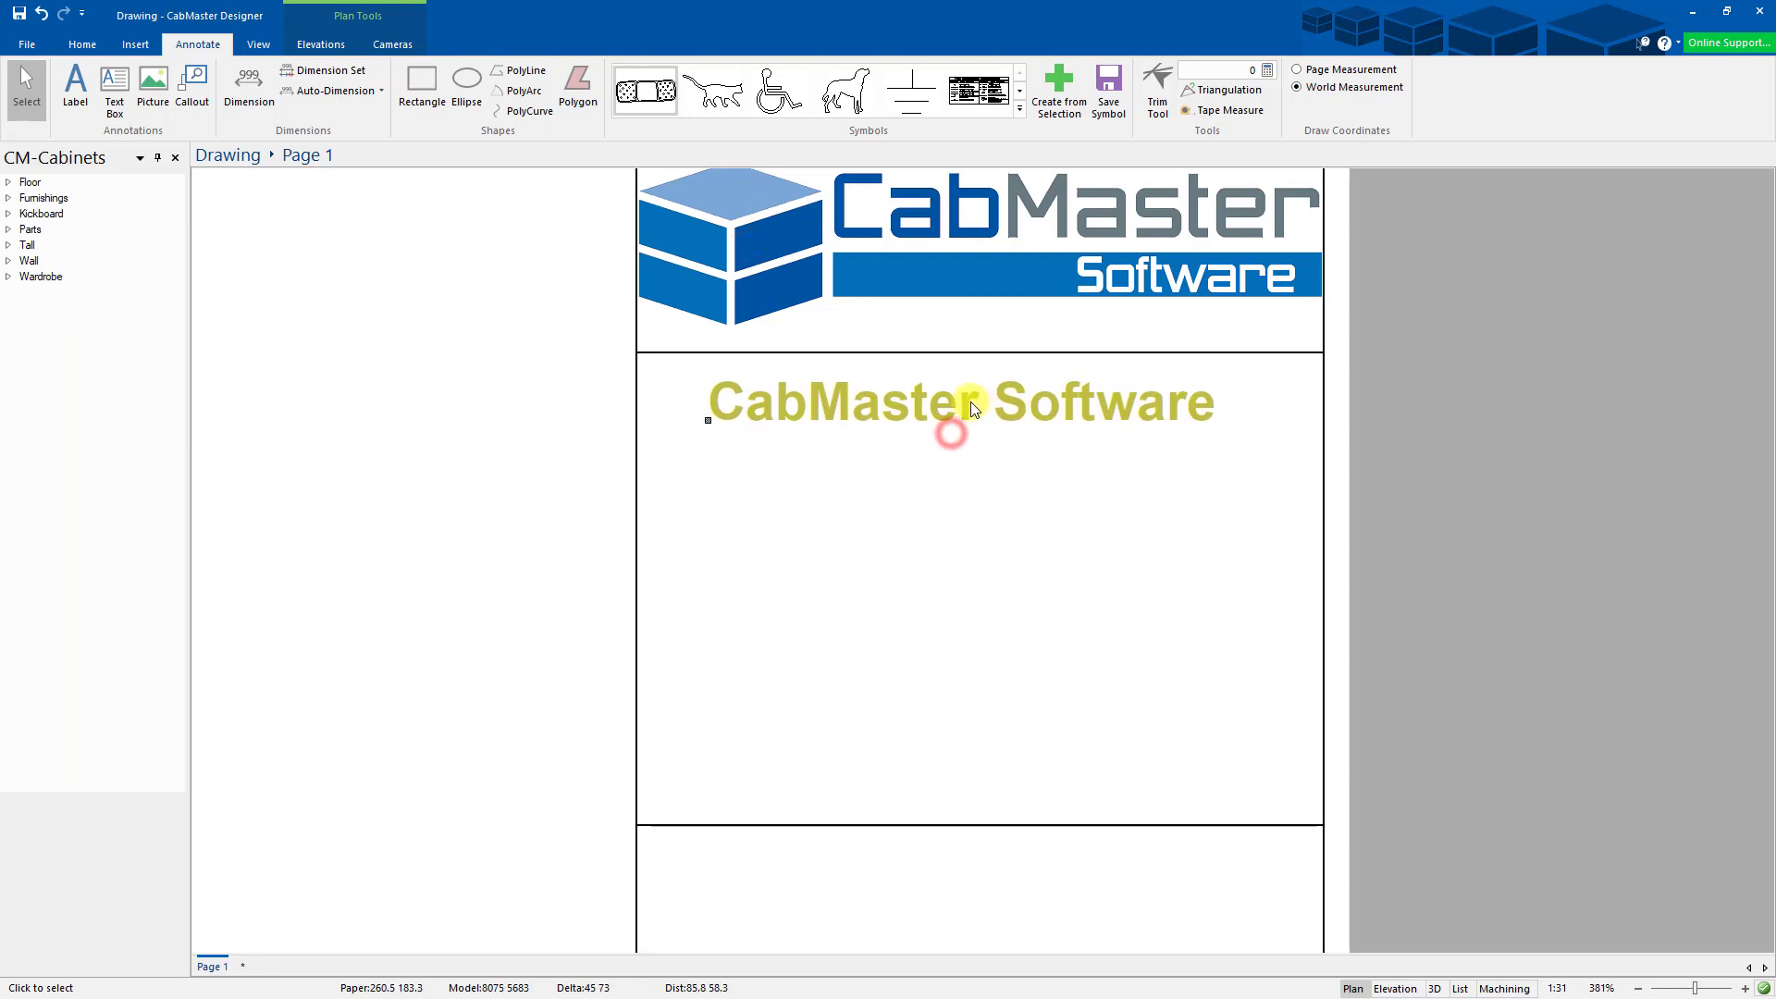
pyautogui.click(1008, 492)
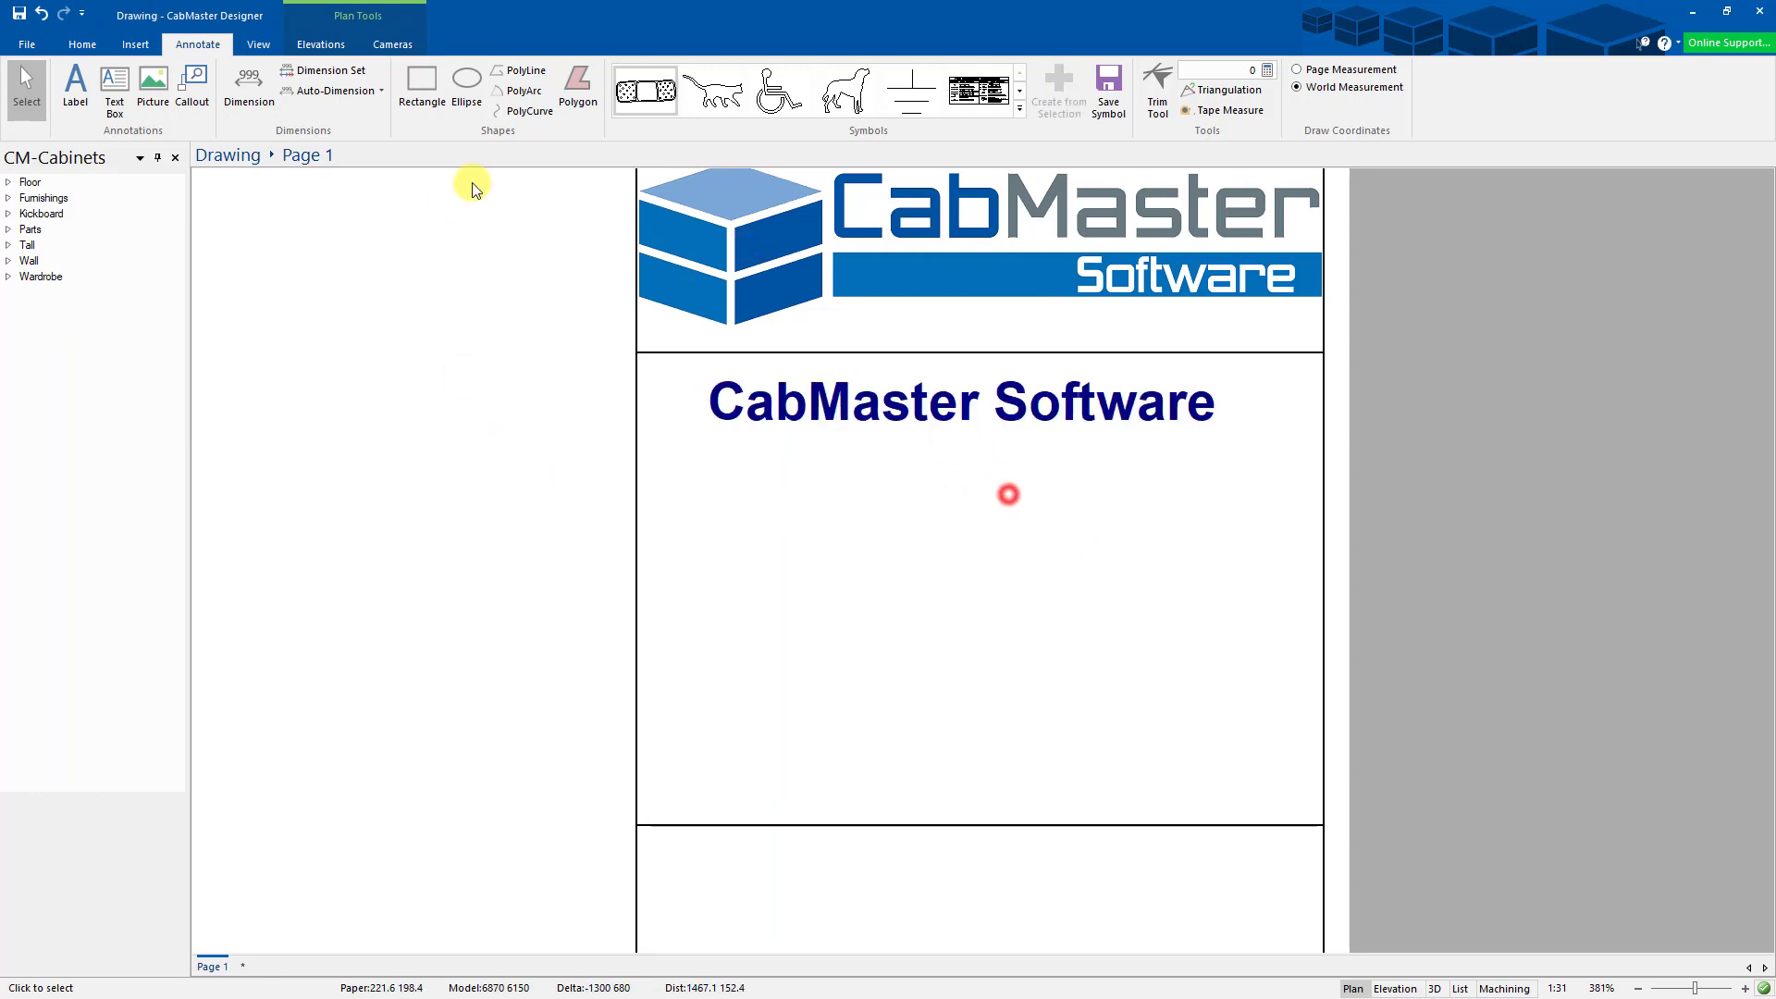
pyautogui.click(818, 403)
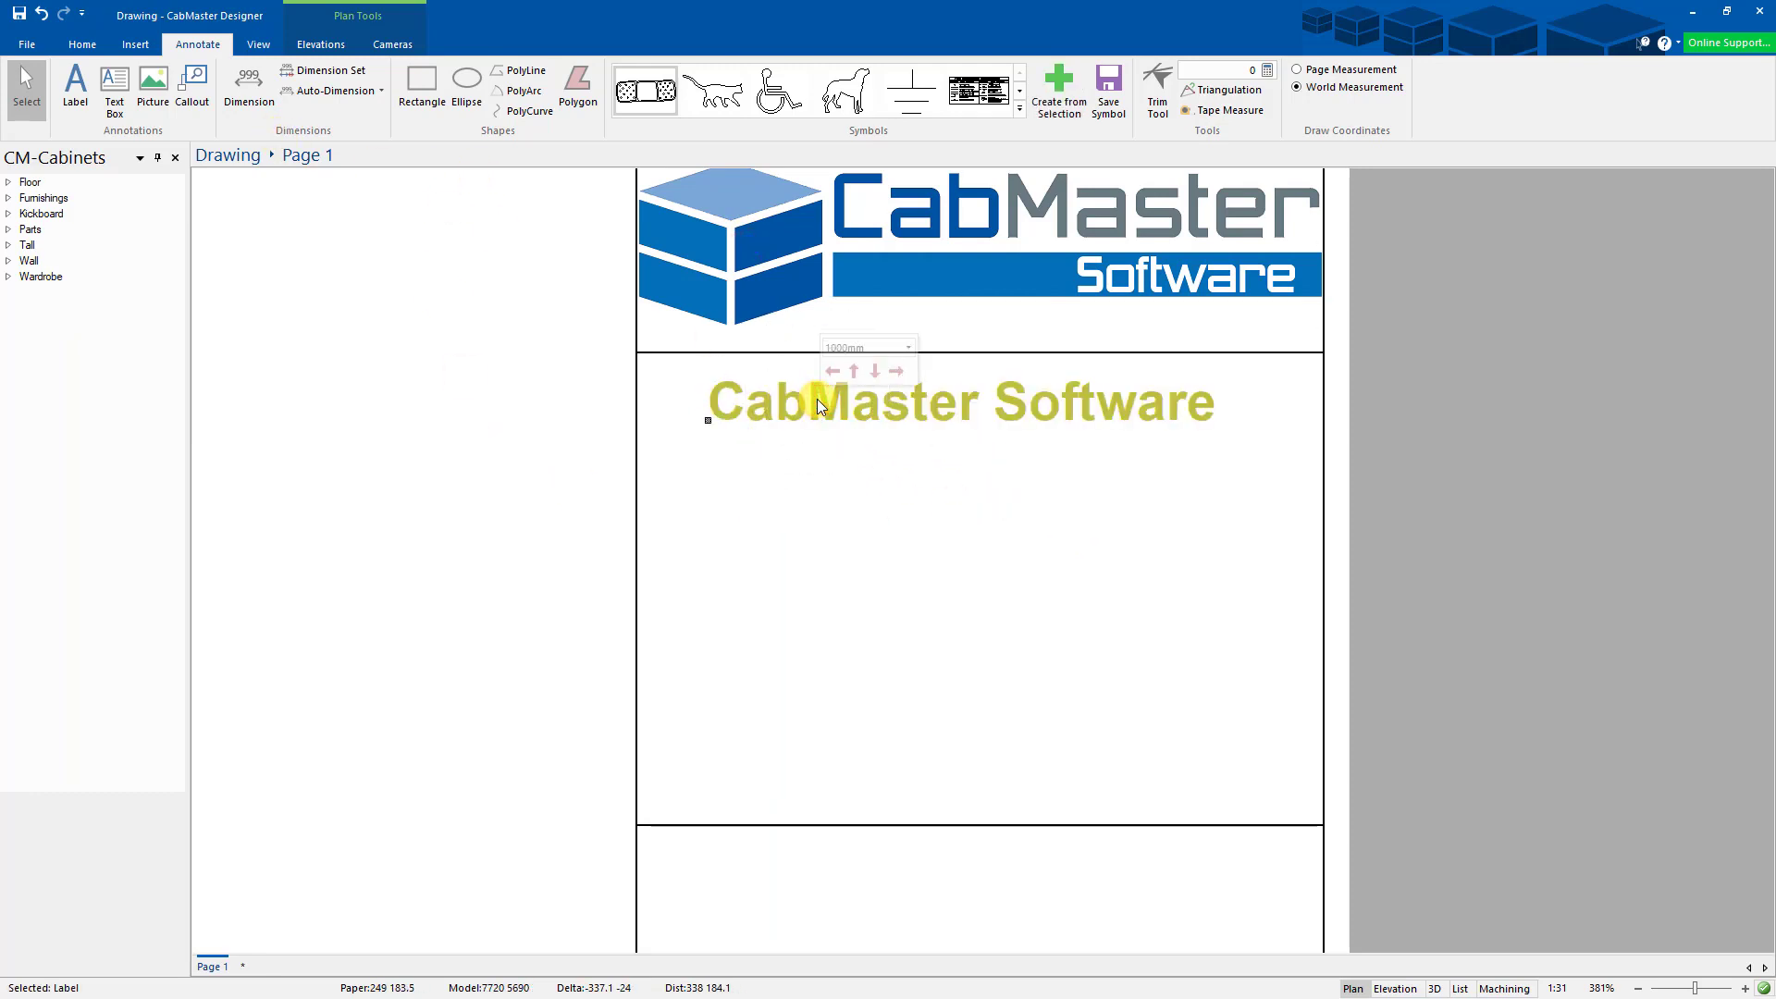
# - Duplicate the CabMaster Software label and move the copy below it
pyautogui.rightClick(858, 407)
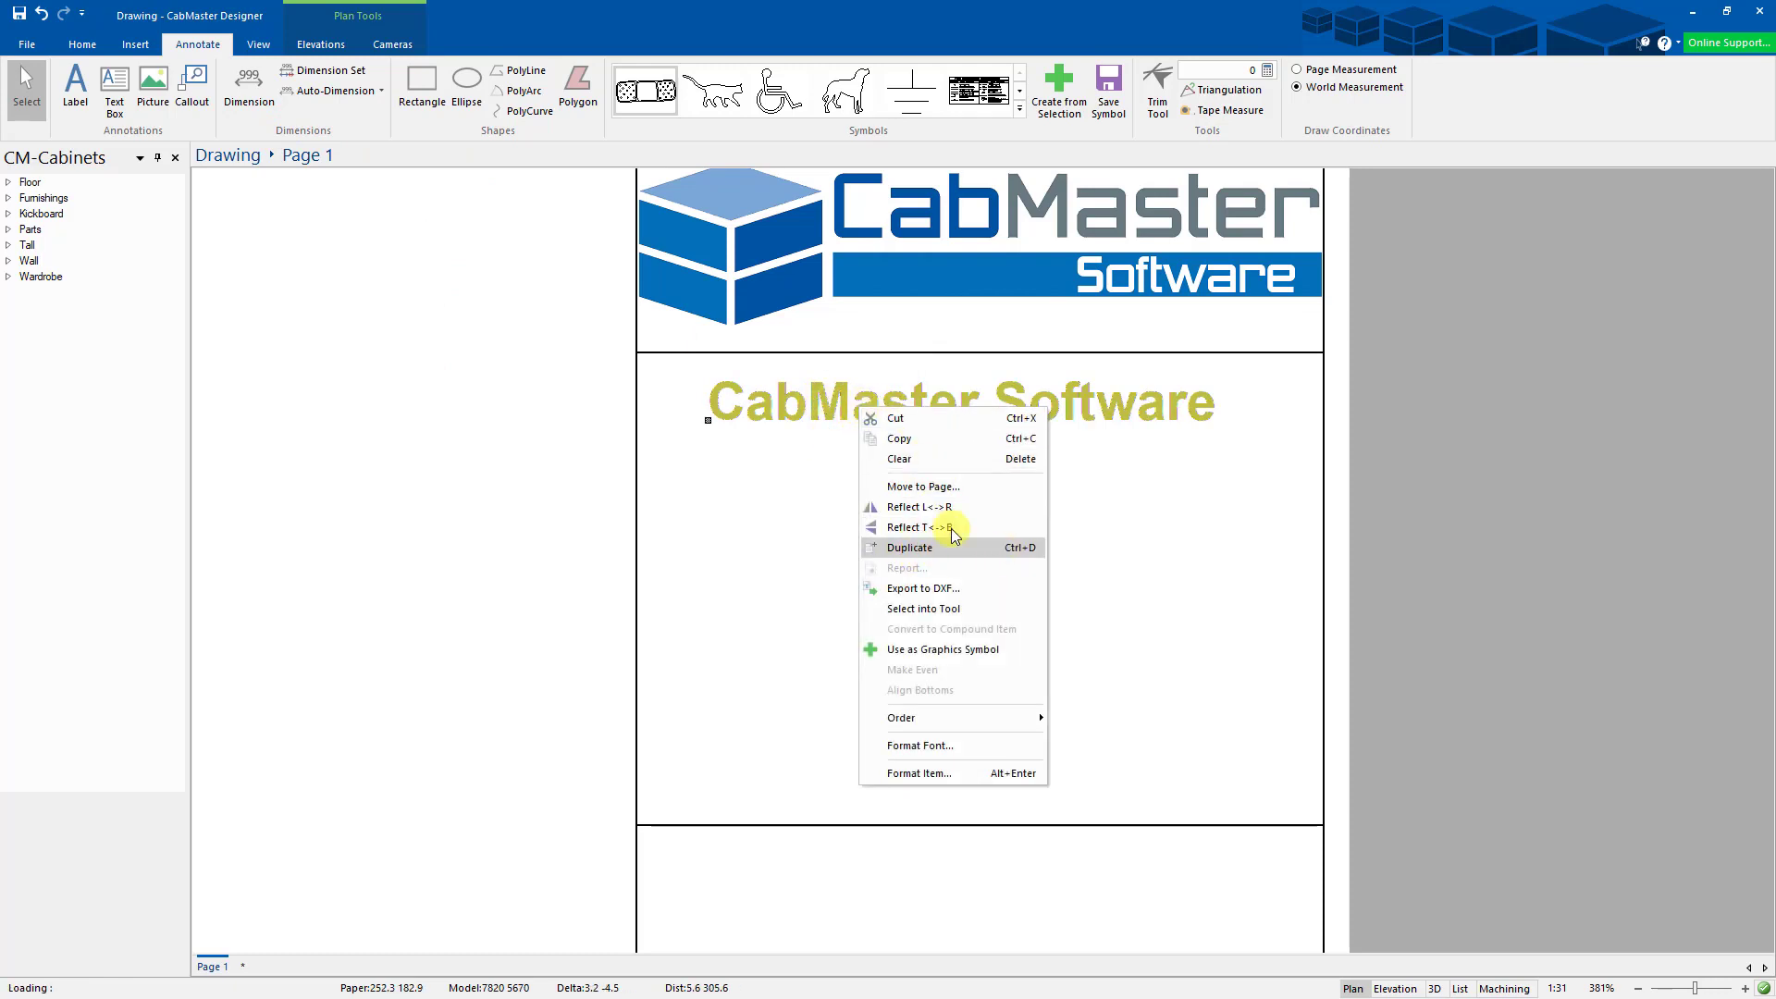
pyautogui.press('Escape')
pyautogui.doubleClick(807, 399)
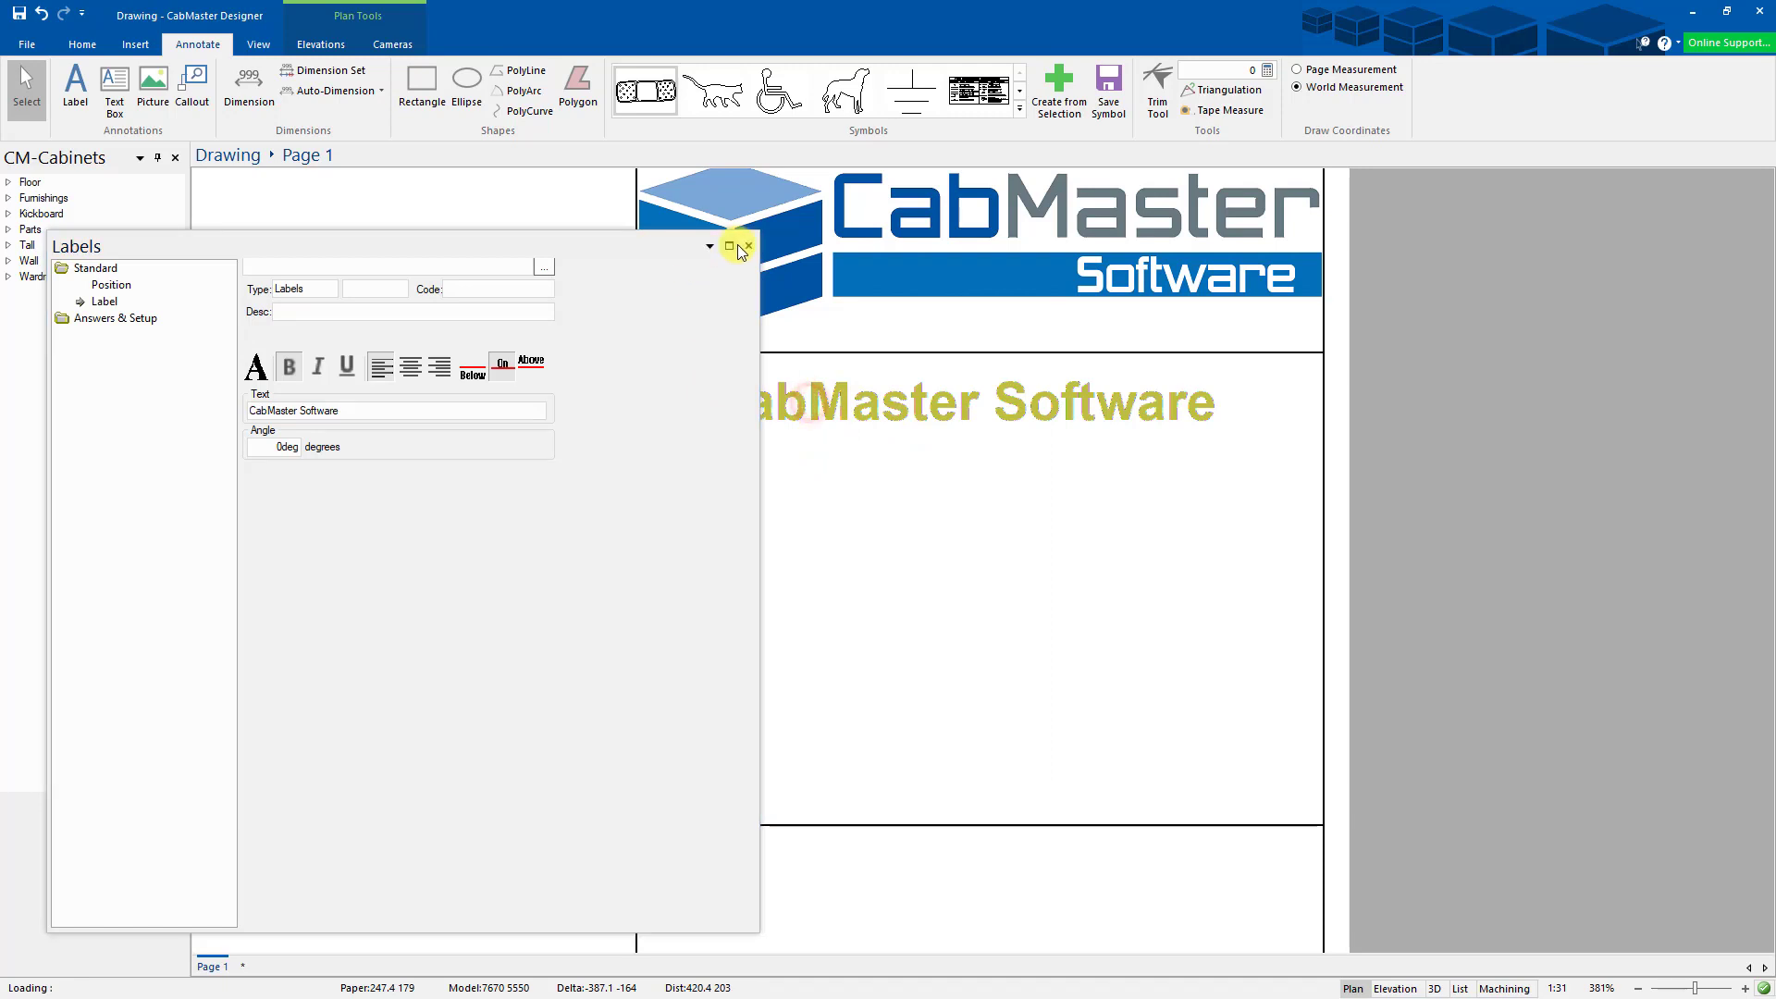
pyautogui.click(748, 245)
pyautogui.moveTo(840, 397); pyautogui.dragTo(818, 468)
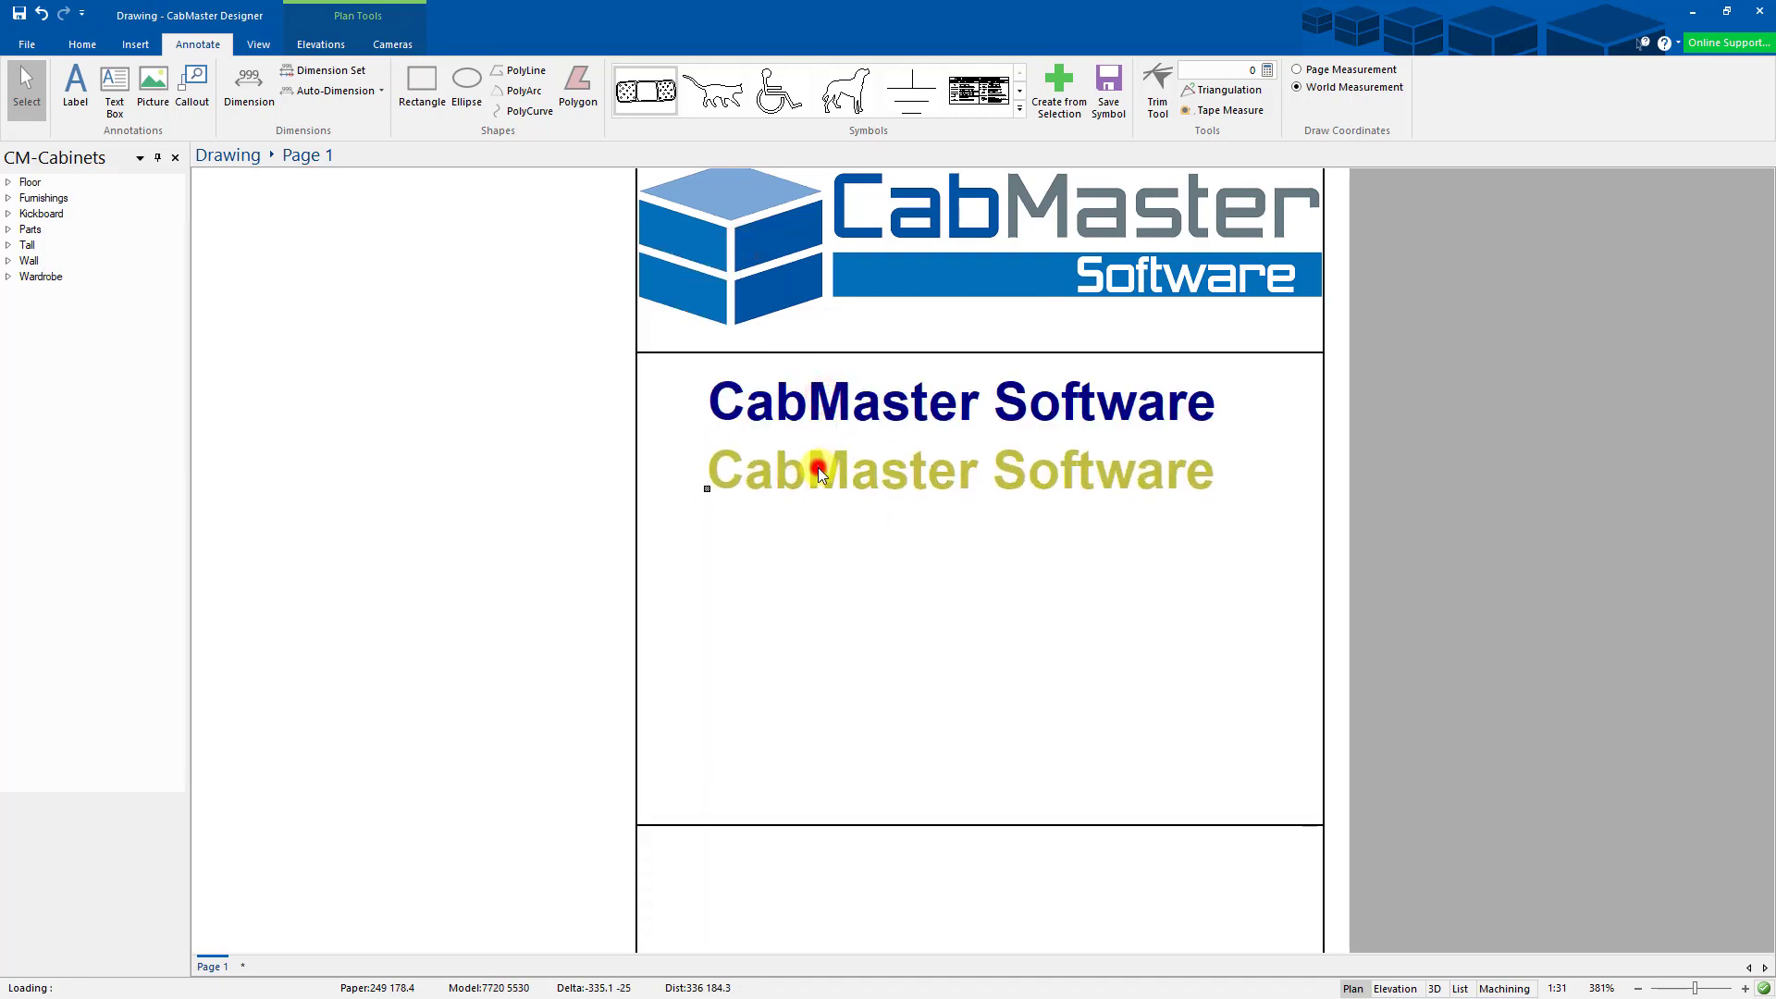
# - Change the copy's text to the company's street address at font size 8
pyautogui.doubleClick(818, 468)
pyautogui.moveTo(365, 411); pyautogui.dragTo(225, 409)
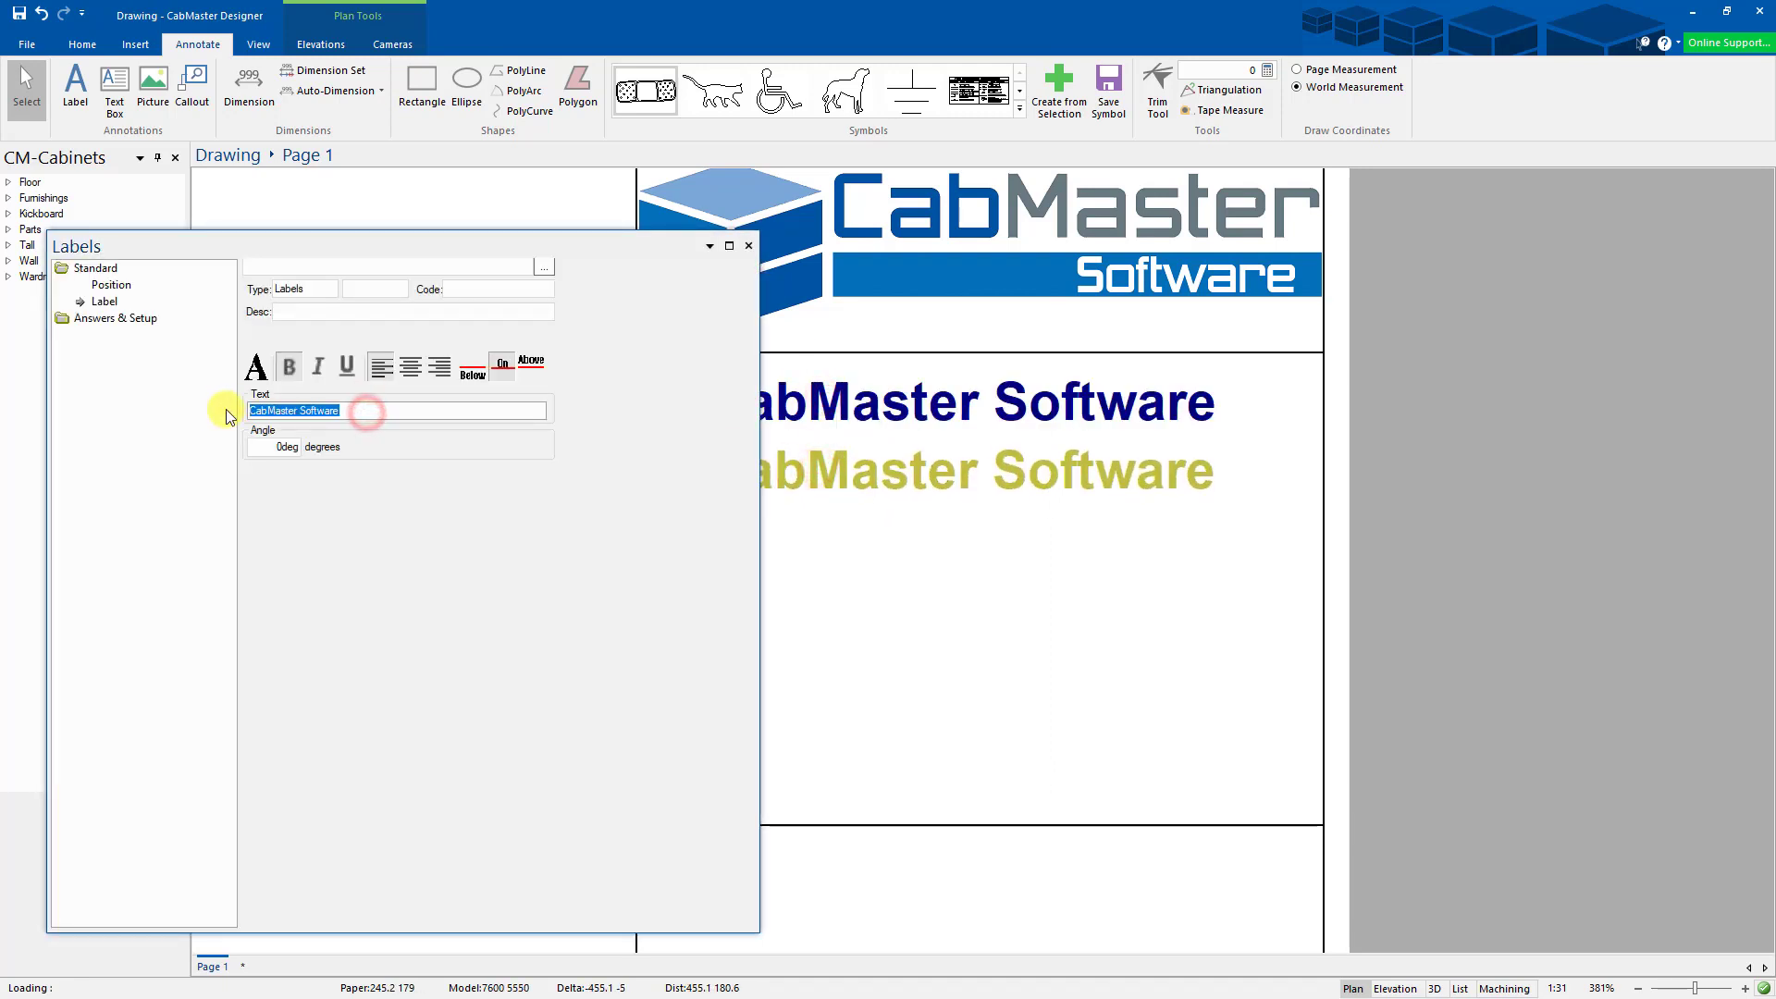
pyautogui.write('F11 63')
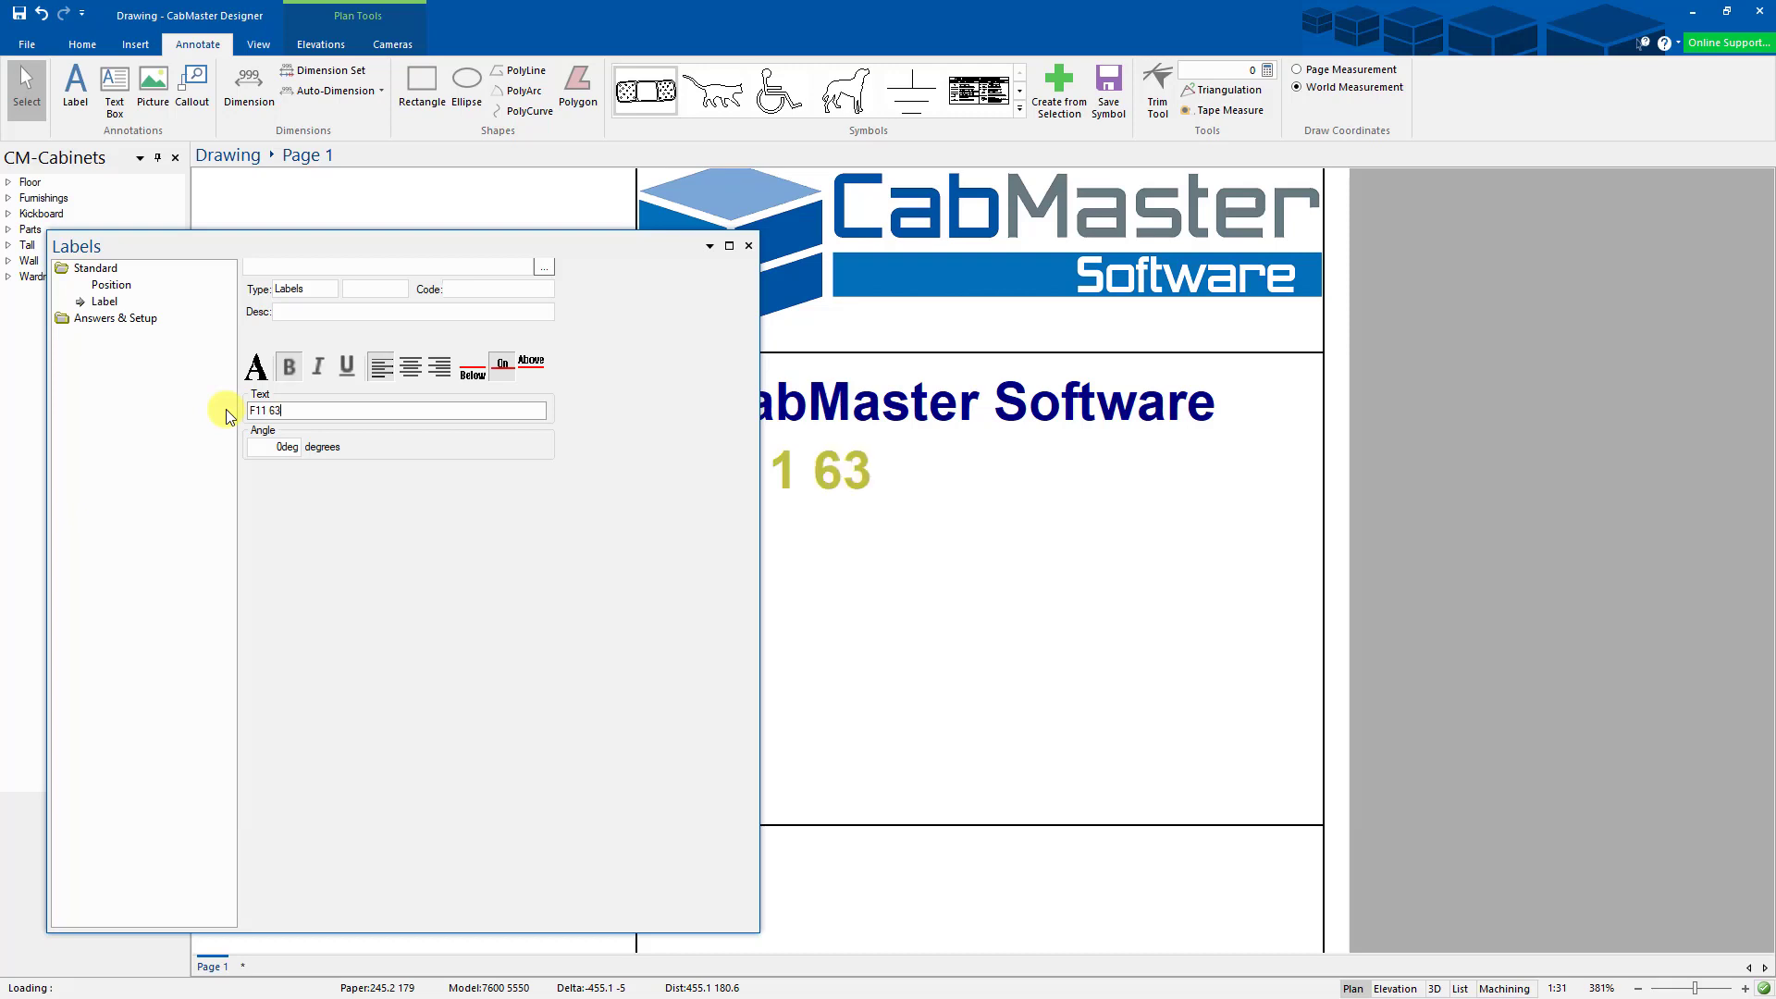
pyautogui.write('-71')
pyautogui.write('Bayfiel')
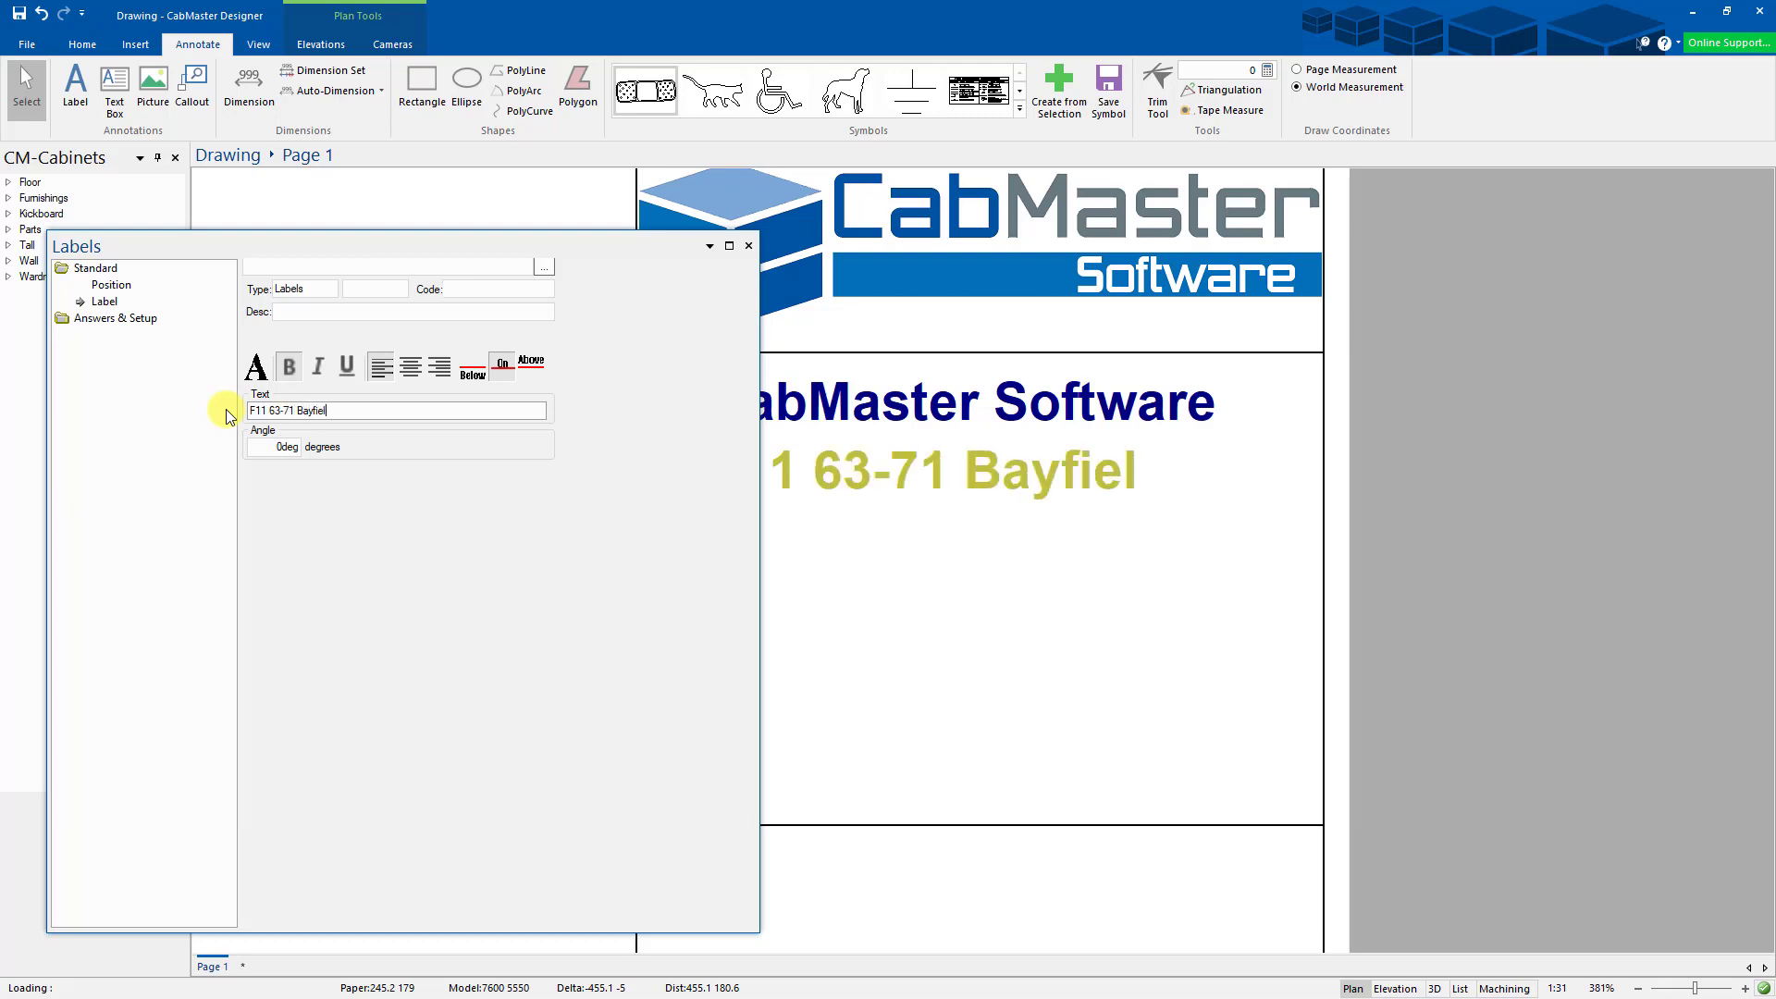
pyautogui.write('d Road')
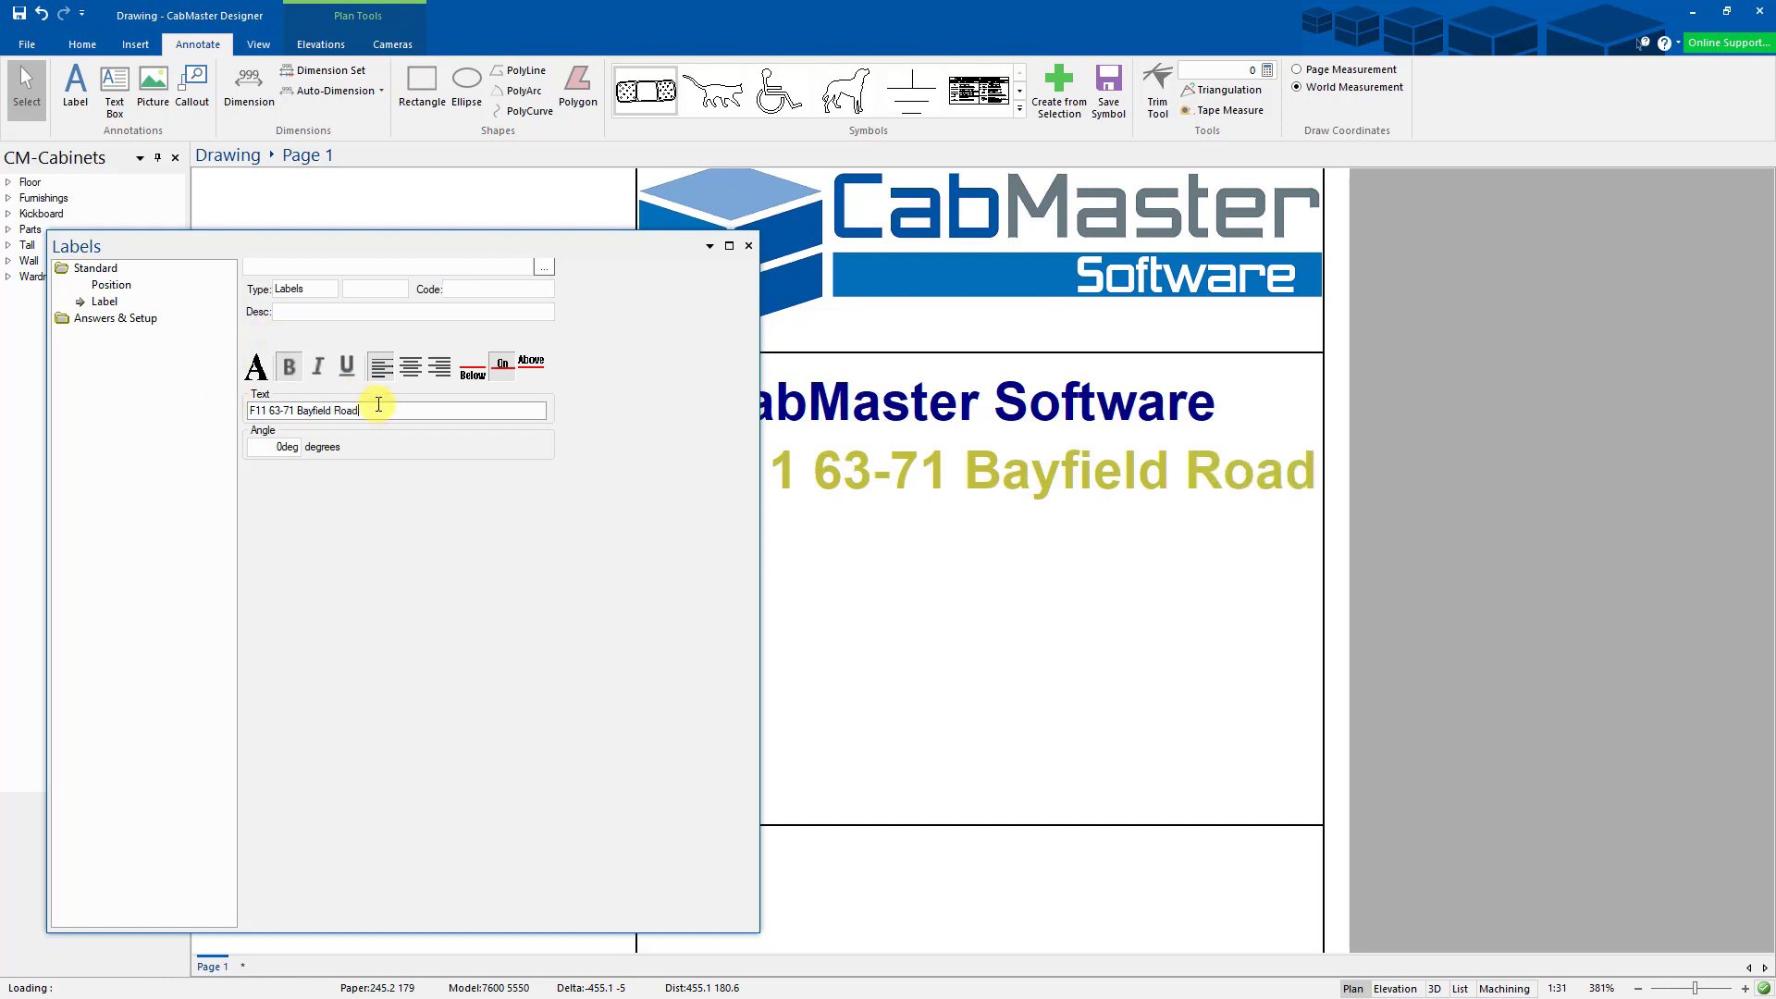
pyautogui.write(' East')
pyautogui.click(255, 367)
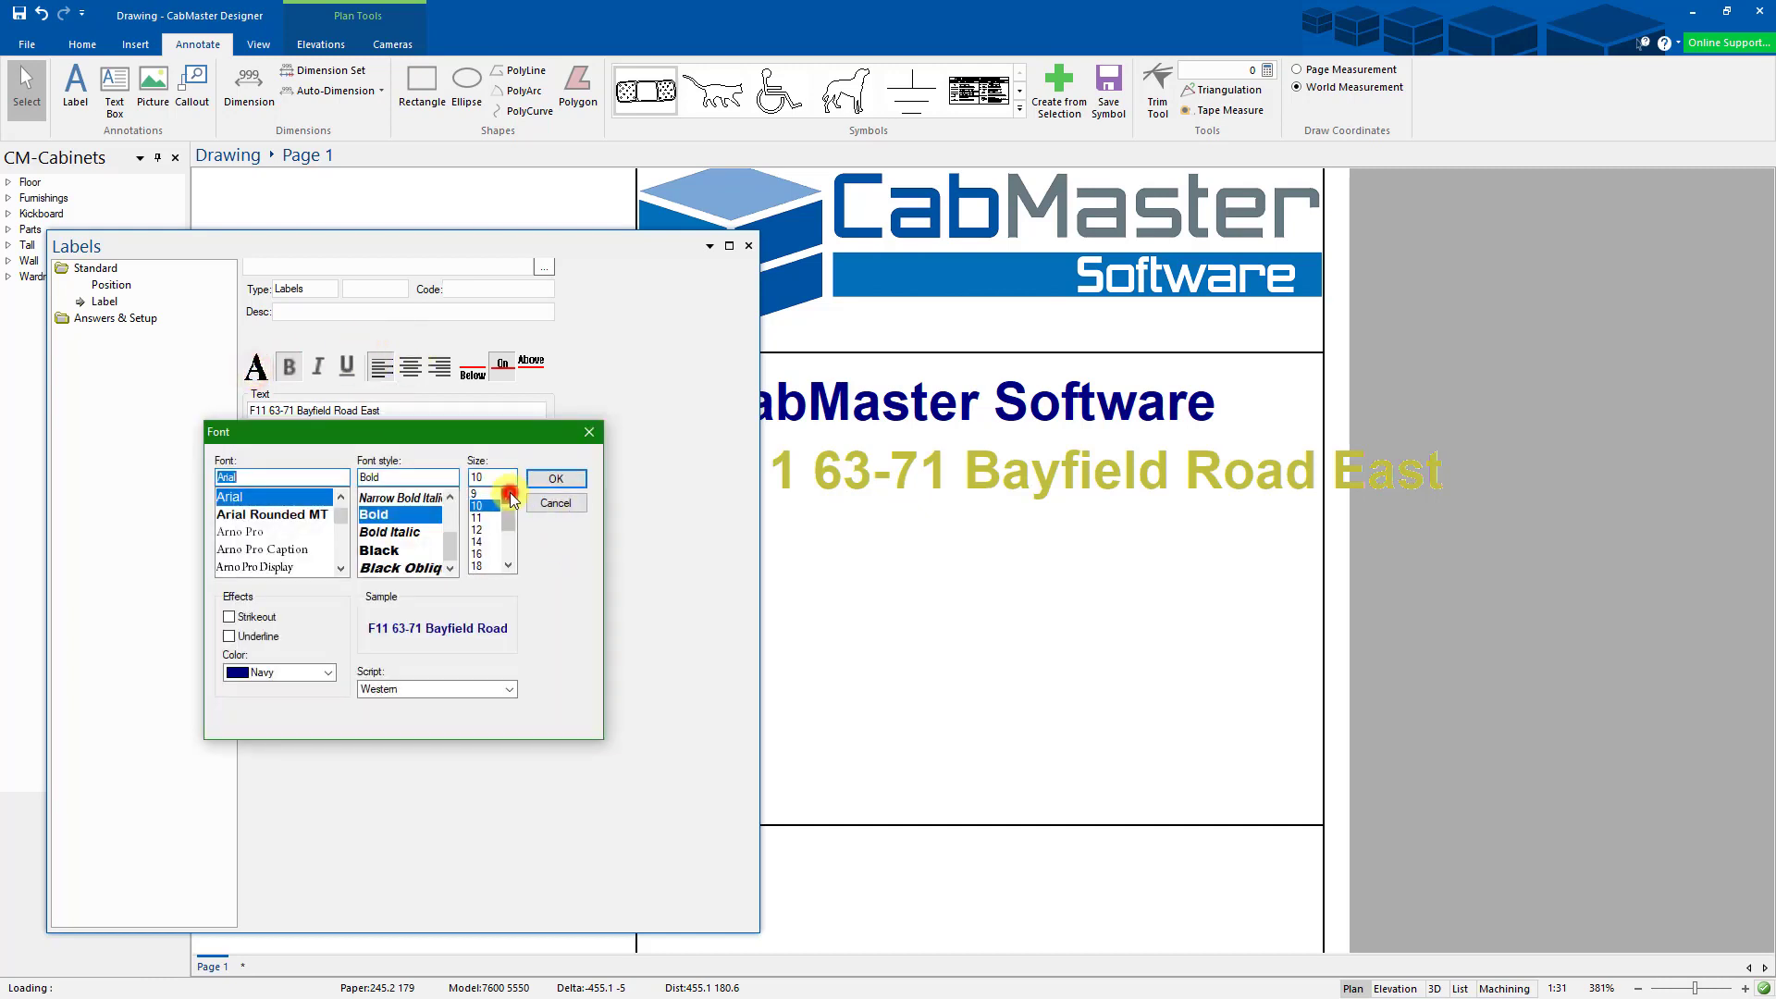
pyautogui.click(508, 497)
pyautogui.click(508, 497)
pyautogui.click(484, 495)
pyautogui.click(556, 479)
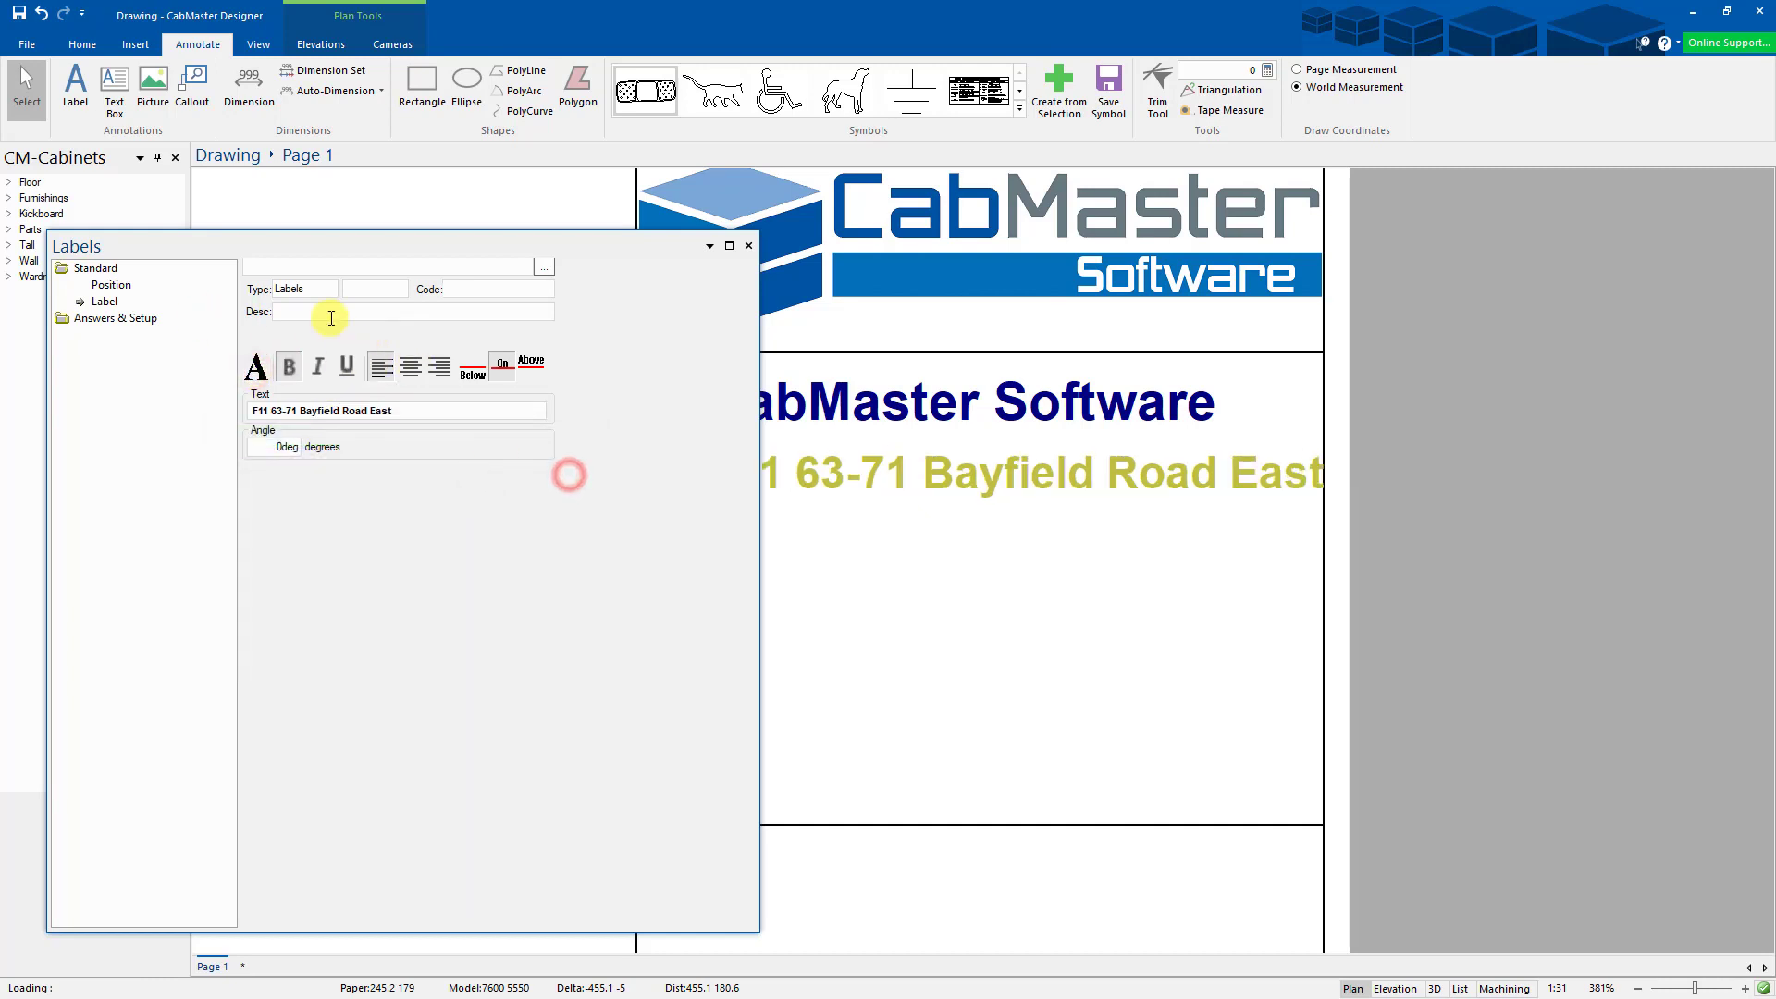
pyautogui.click(748, 246)
# - Realign the title and address labels, moving one address copy lower
pyautogui.moveTo(803, 473); pyautogui.dragTo(785, 472)
pyautogui.moveTo(820, 407); pyautogui.dragTo(851, 402)
pyautogui.moveTo(861, 472); pyautogui.dragTo(866, 531)
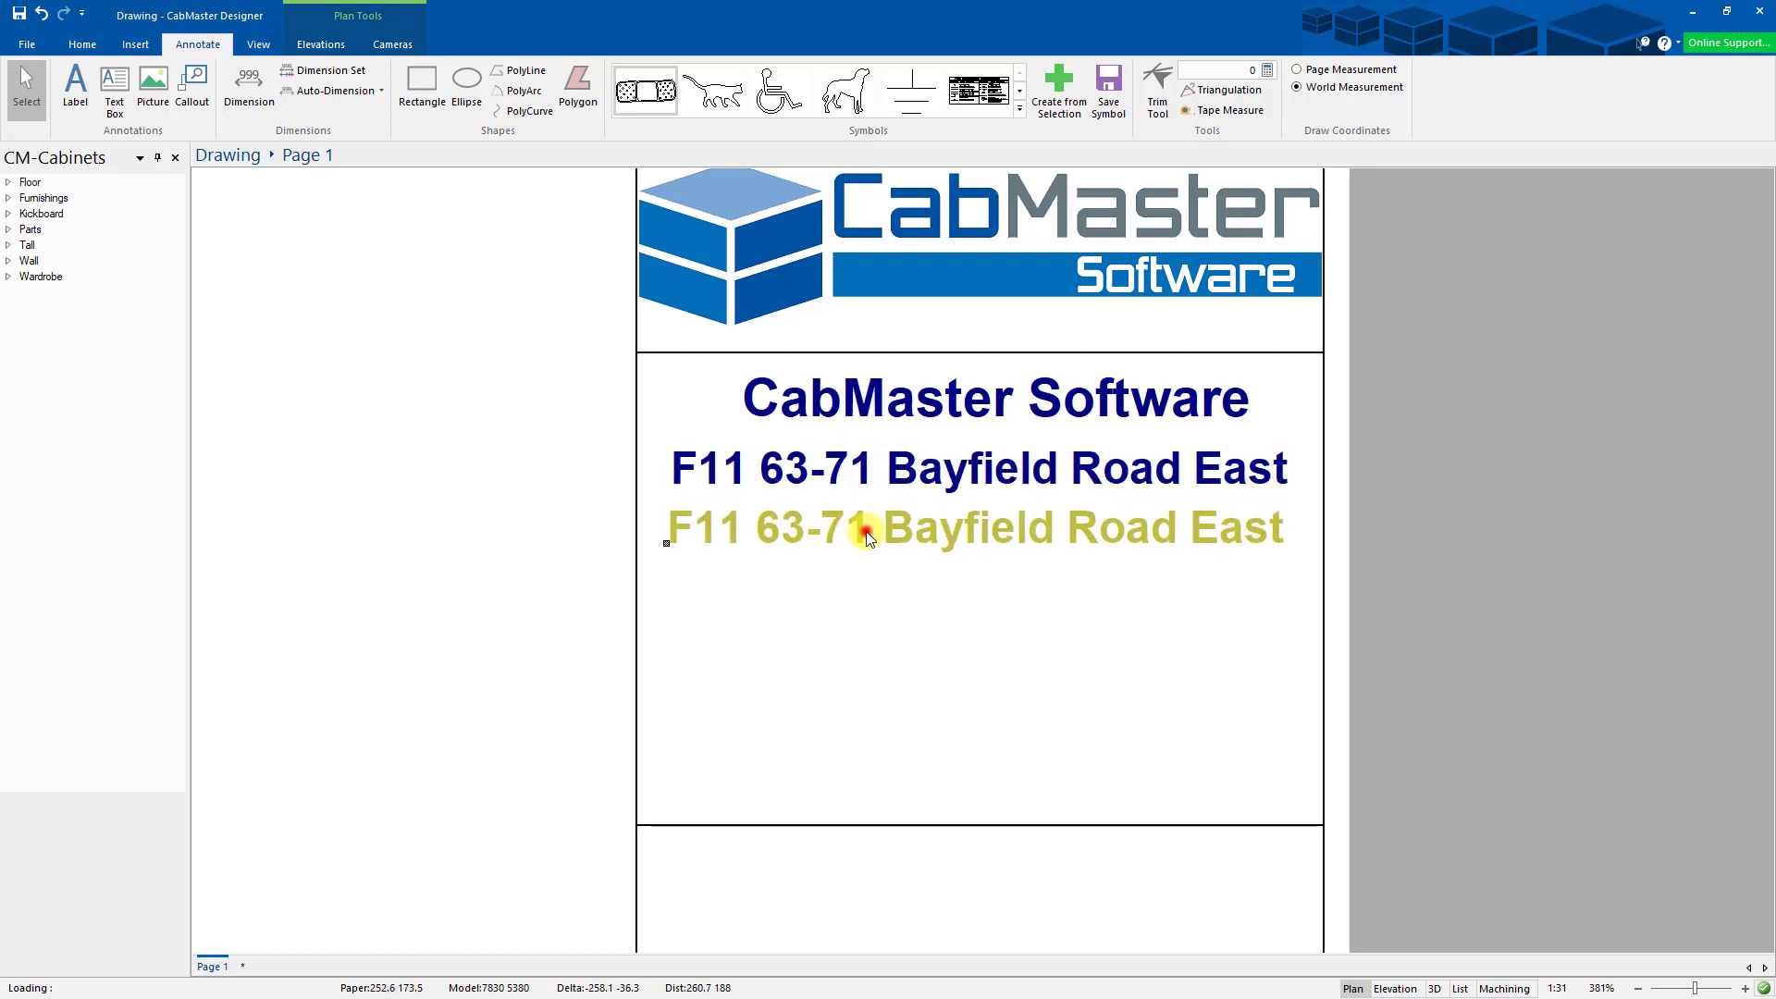
# - Replace the lowest label's text with the address's suburb and state, then duplicate it
pyautogui.doubleClick(866, 531)
pyautogui.moveTo(394, 413); pyautogui.dragTo(236, 412)
pyautogui.write('B')
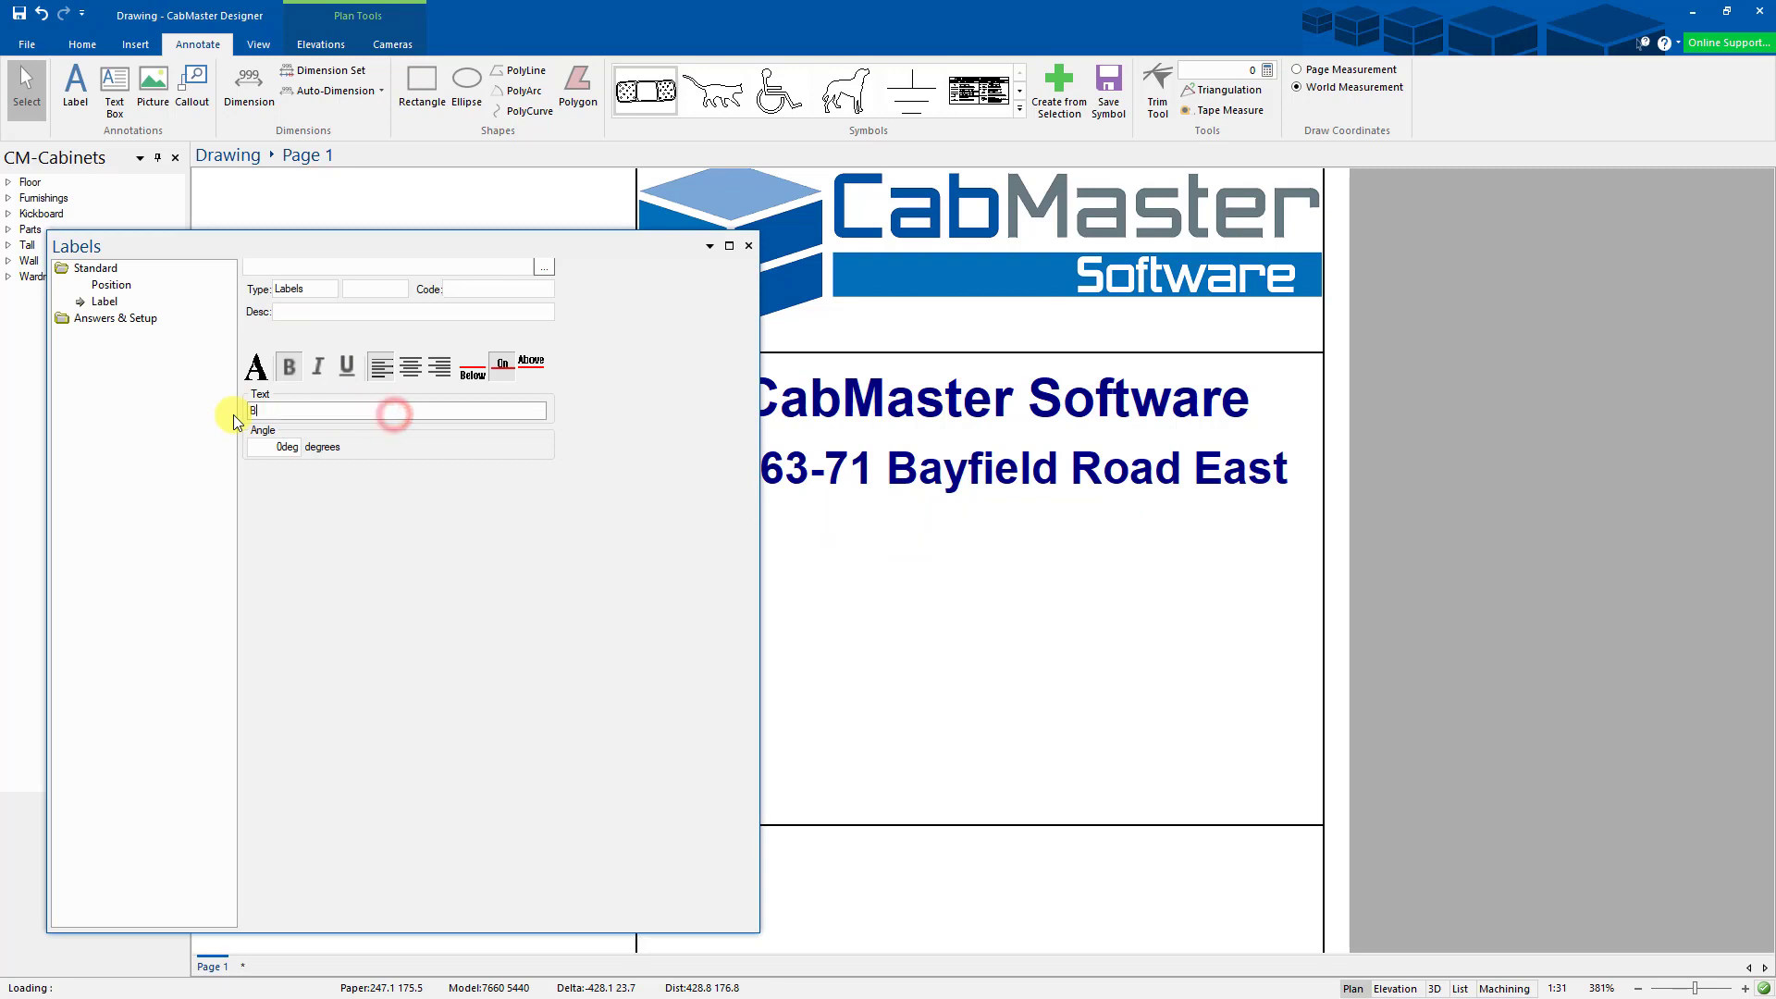
pyautogui.write('ayswATer')
pyautogui.press('BackSpace')
pyautogui.press('BackSpace')
pyautogui.press('BackSpace')
pyautogui.press('BackSpace')
pyautogui.press('BackSpace')
pyautogui.write('w')
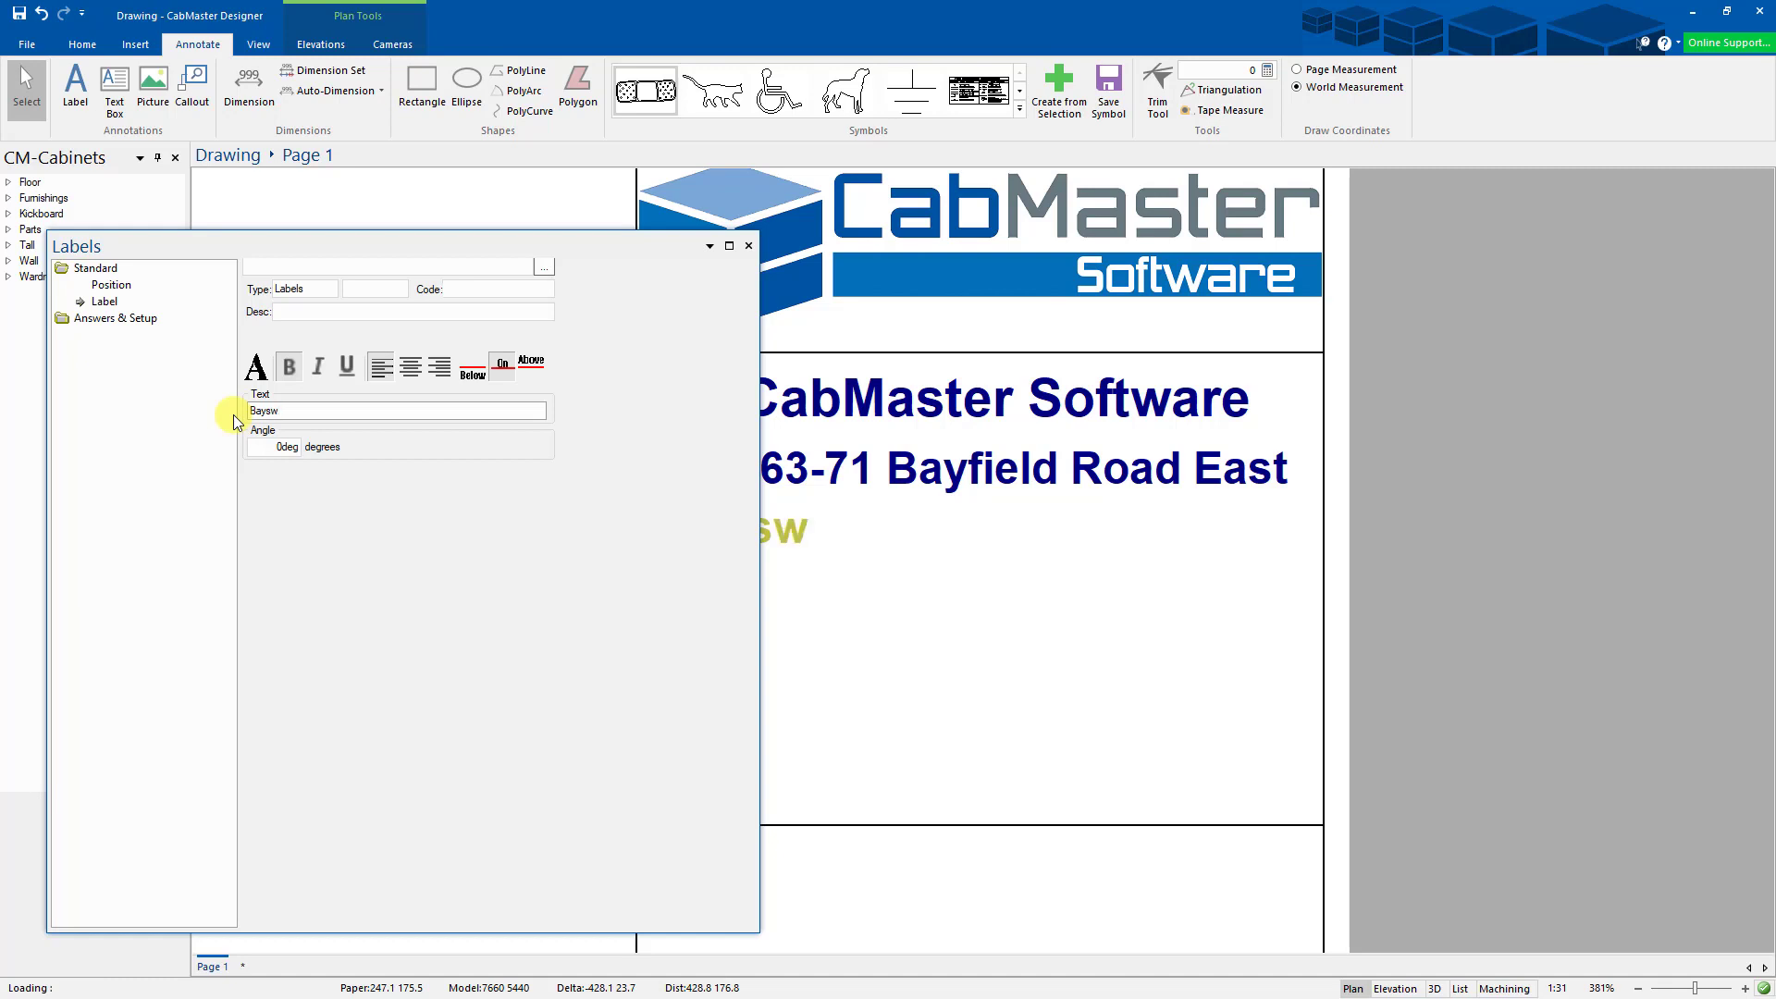
pyautogui.write('ater, Victorai')
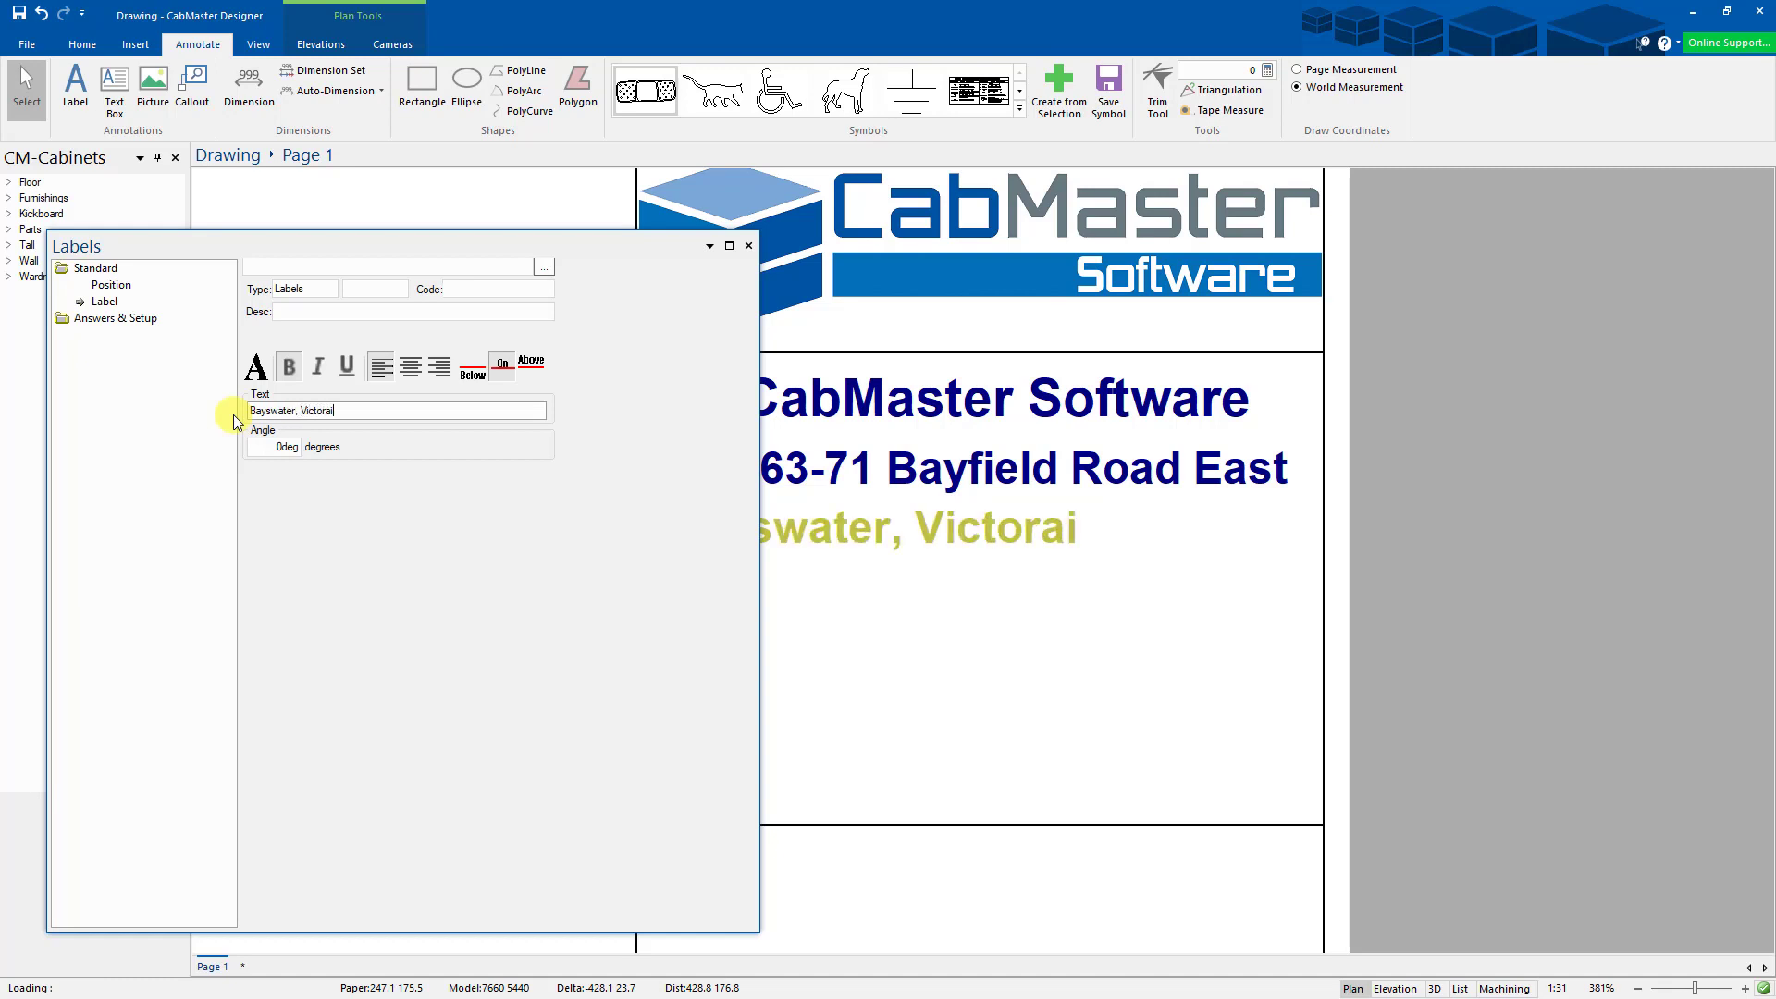
pyautogui.press('BackSpace')
pyautogui.press('BackSpace')
pyautogui.write('ia')
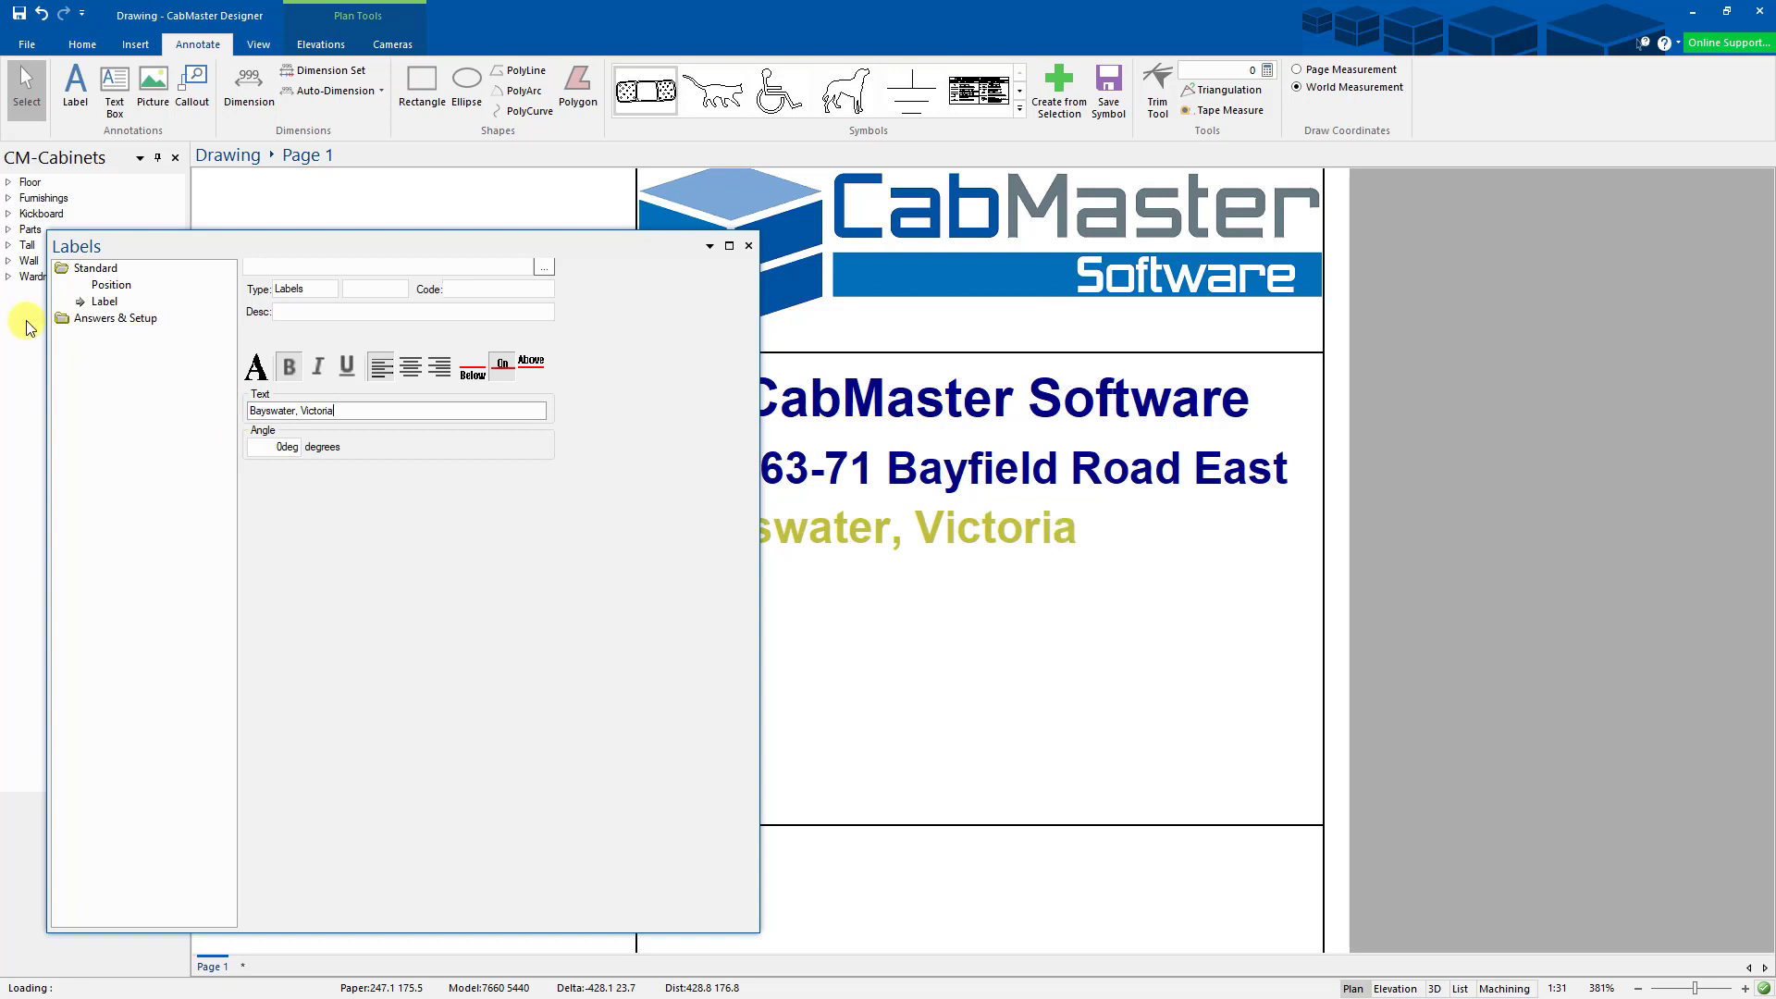
pyautogui.click(747, 245)
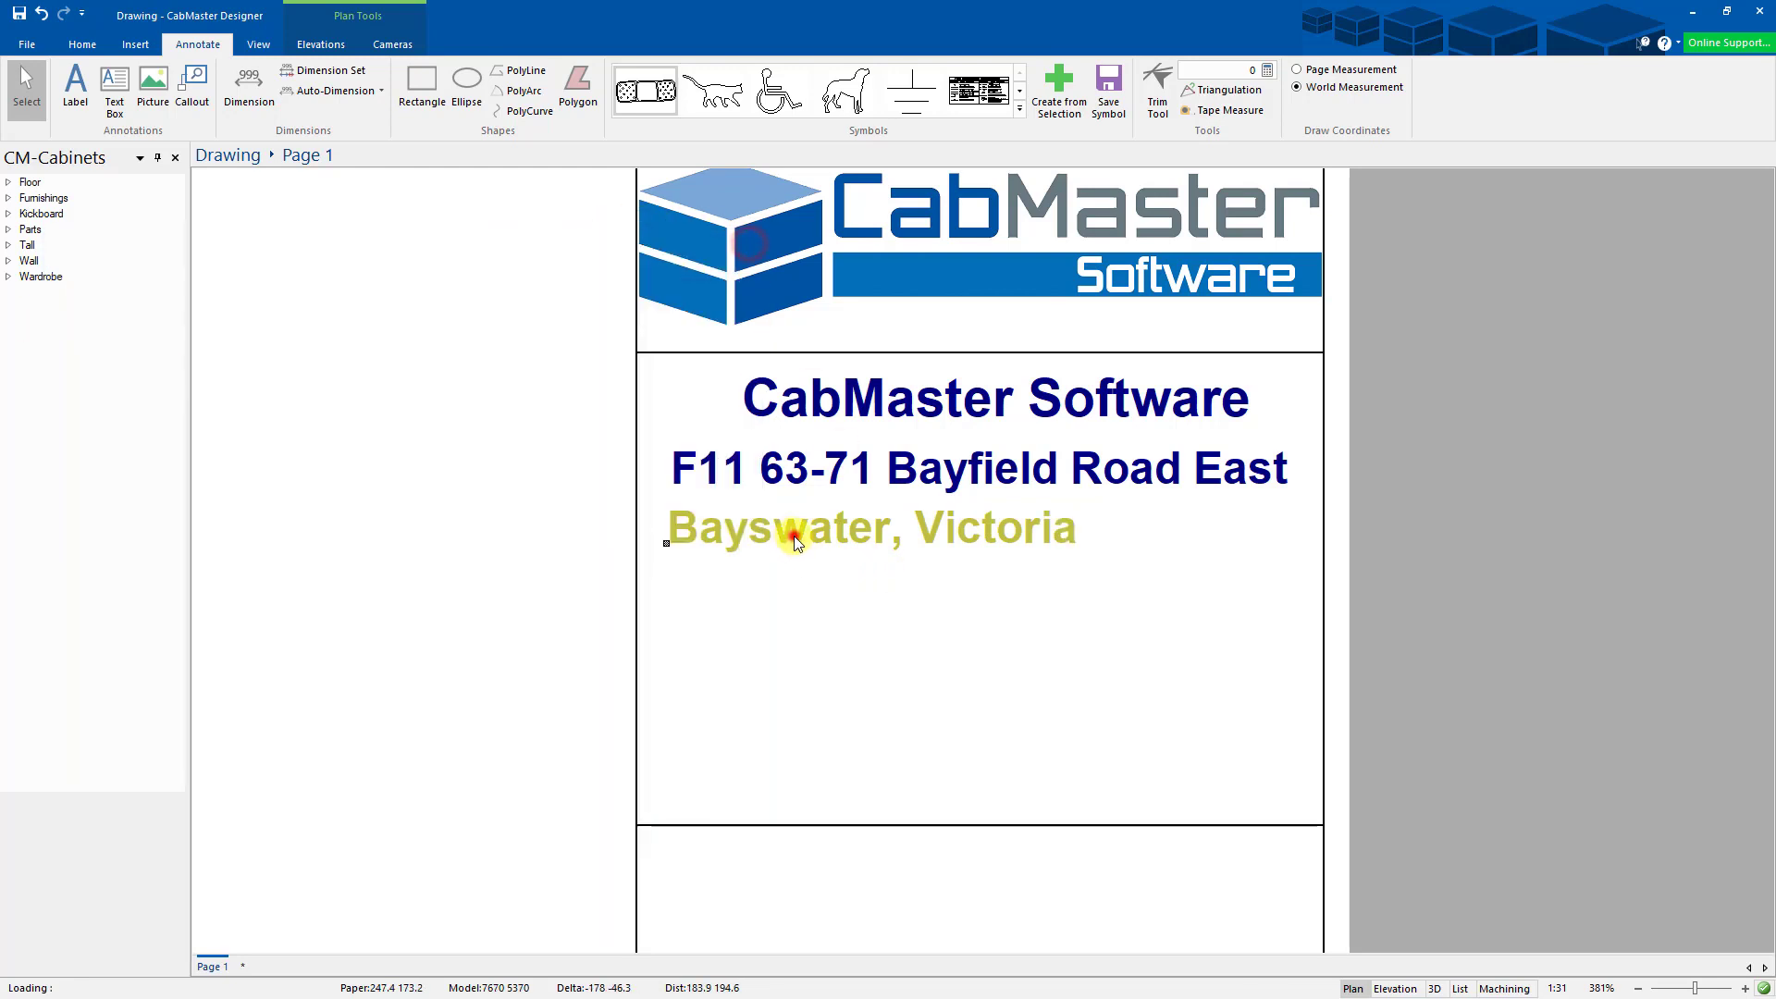
pyautogui.rightClick(796, 537)
pyautogui.click(867, 680)
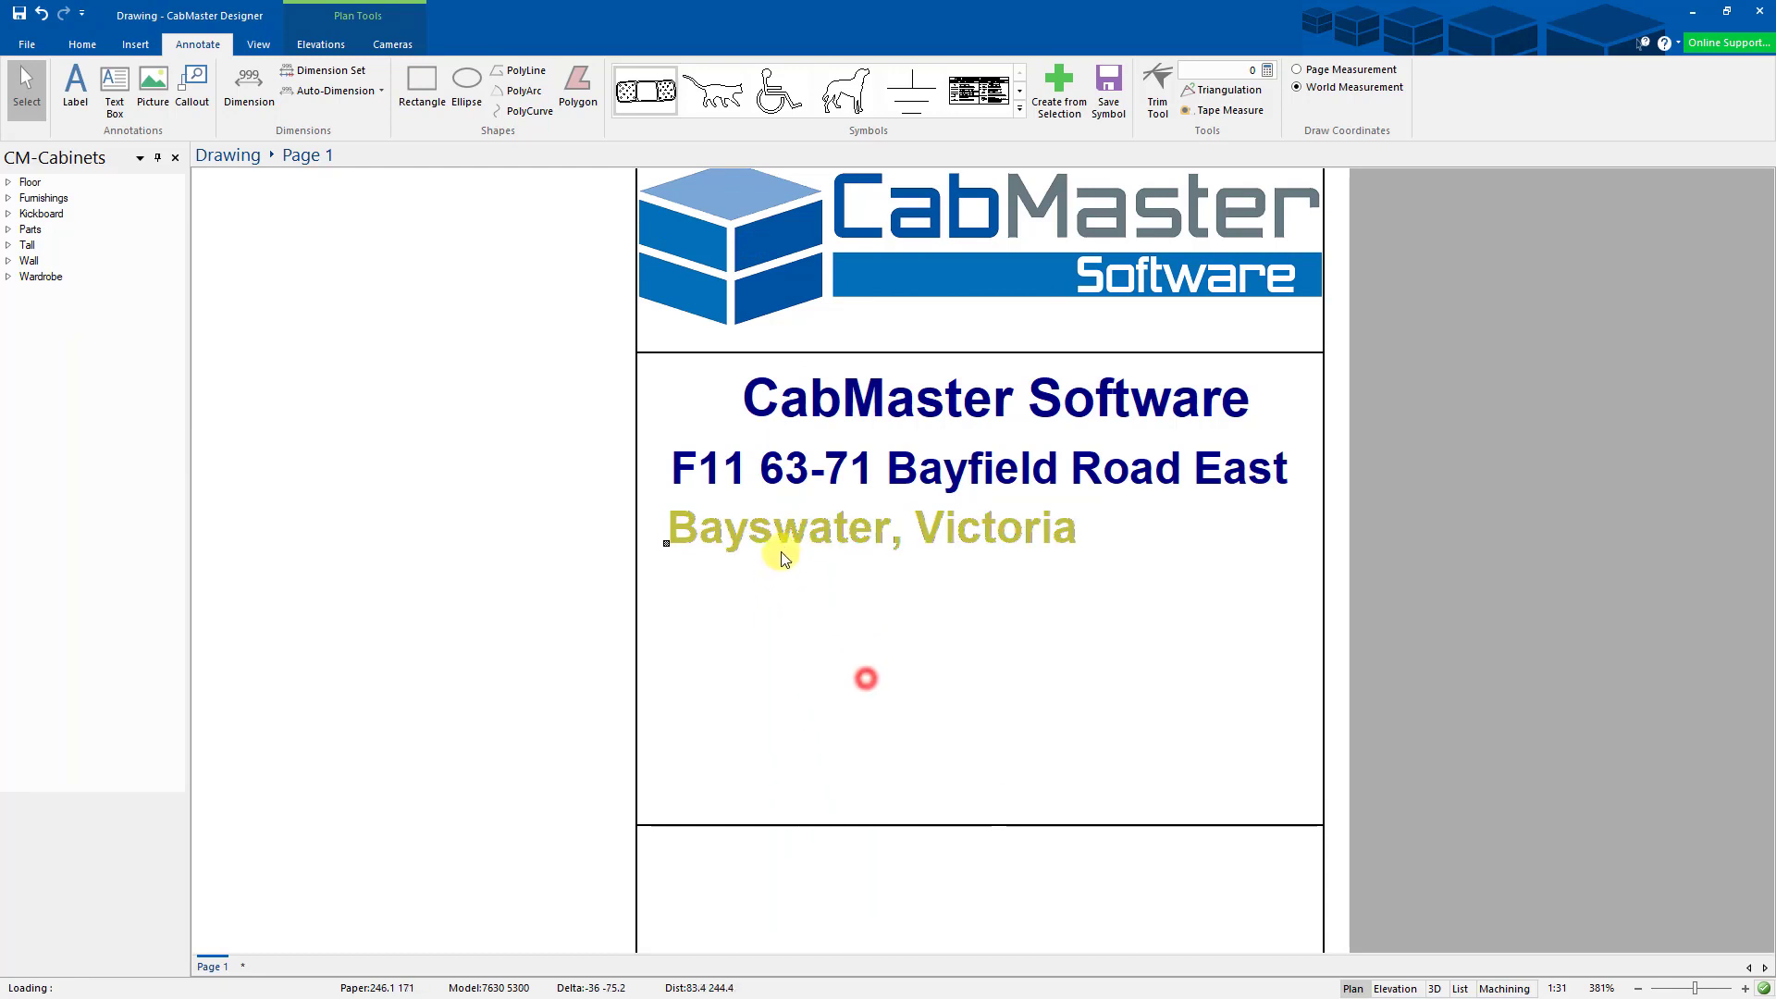
# - Move the copied label below the suburb line and change its text to 'Australia 3153'
pyautogui.moveTo(786, 532); pyautogui.dragTo(784, 595)
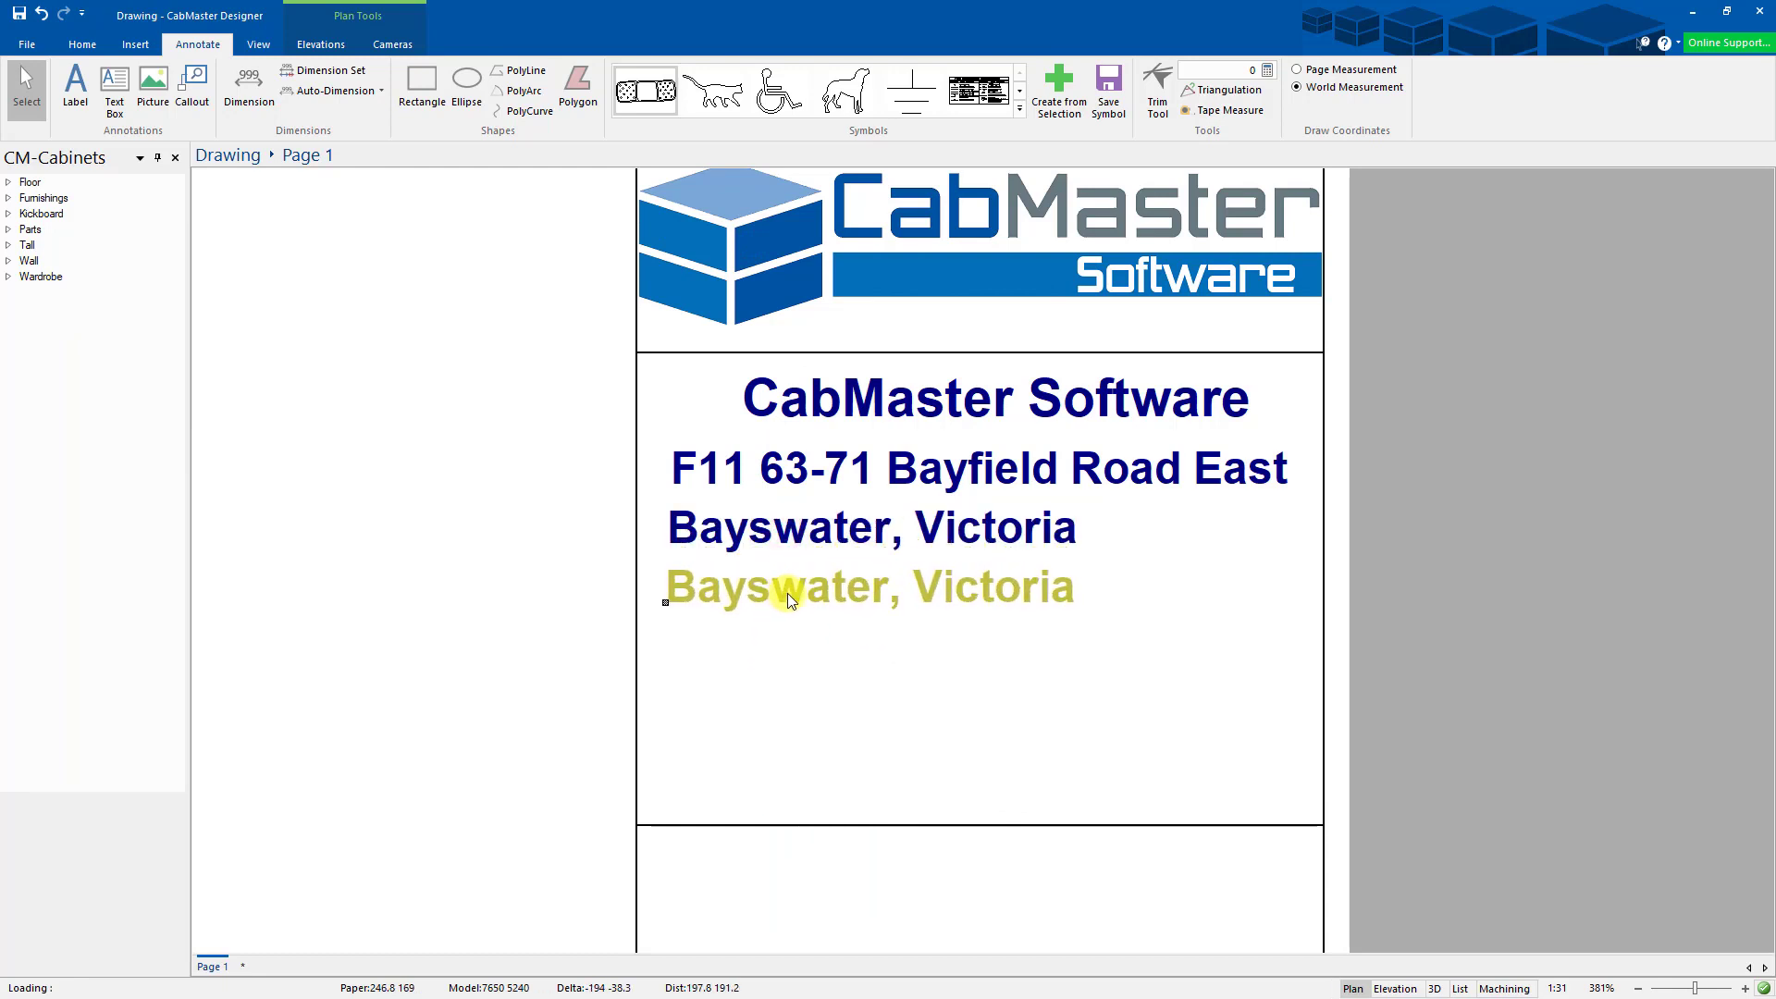
pyautogui.doubleClick(785, 597)
pyautogui.moveTo(339, 412); pyautogui.dragTo(209, 425)
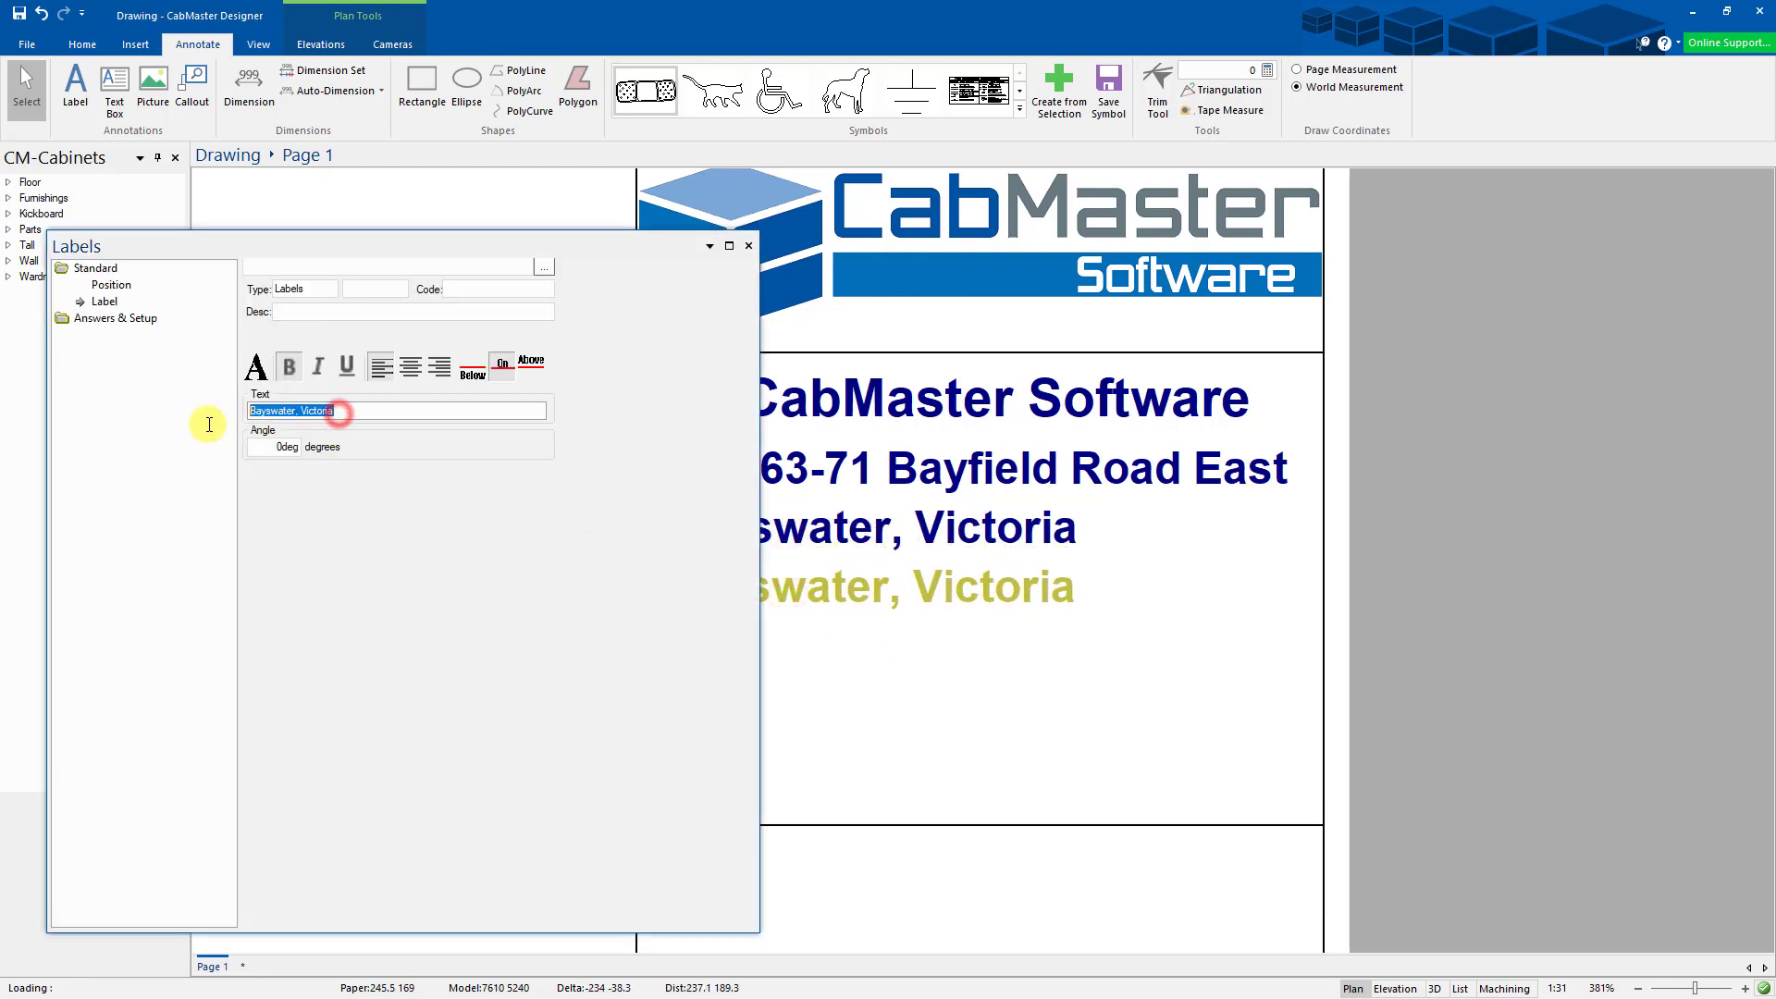
pyautogui.write('Australia')
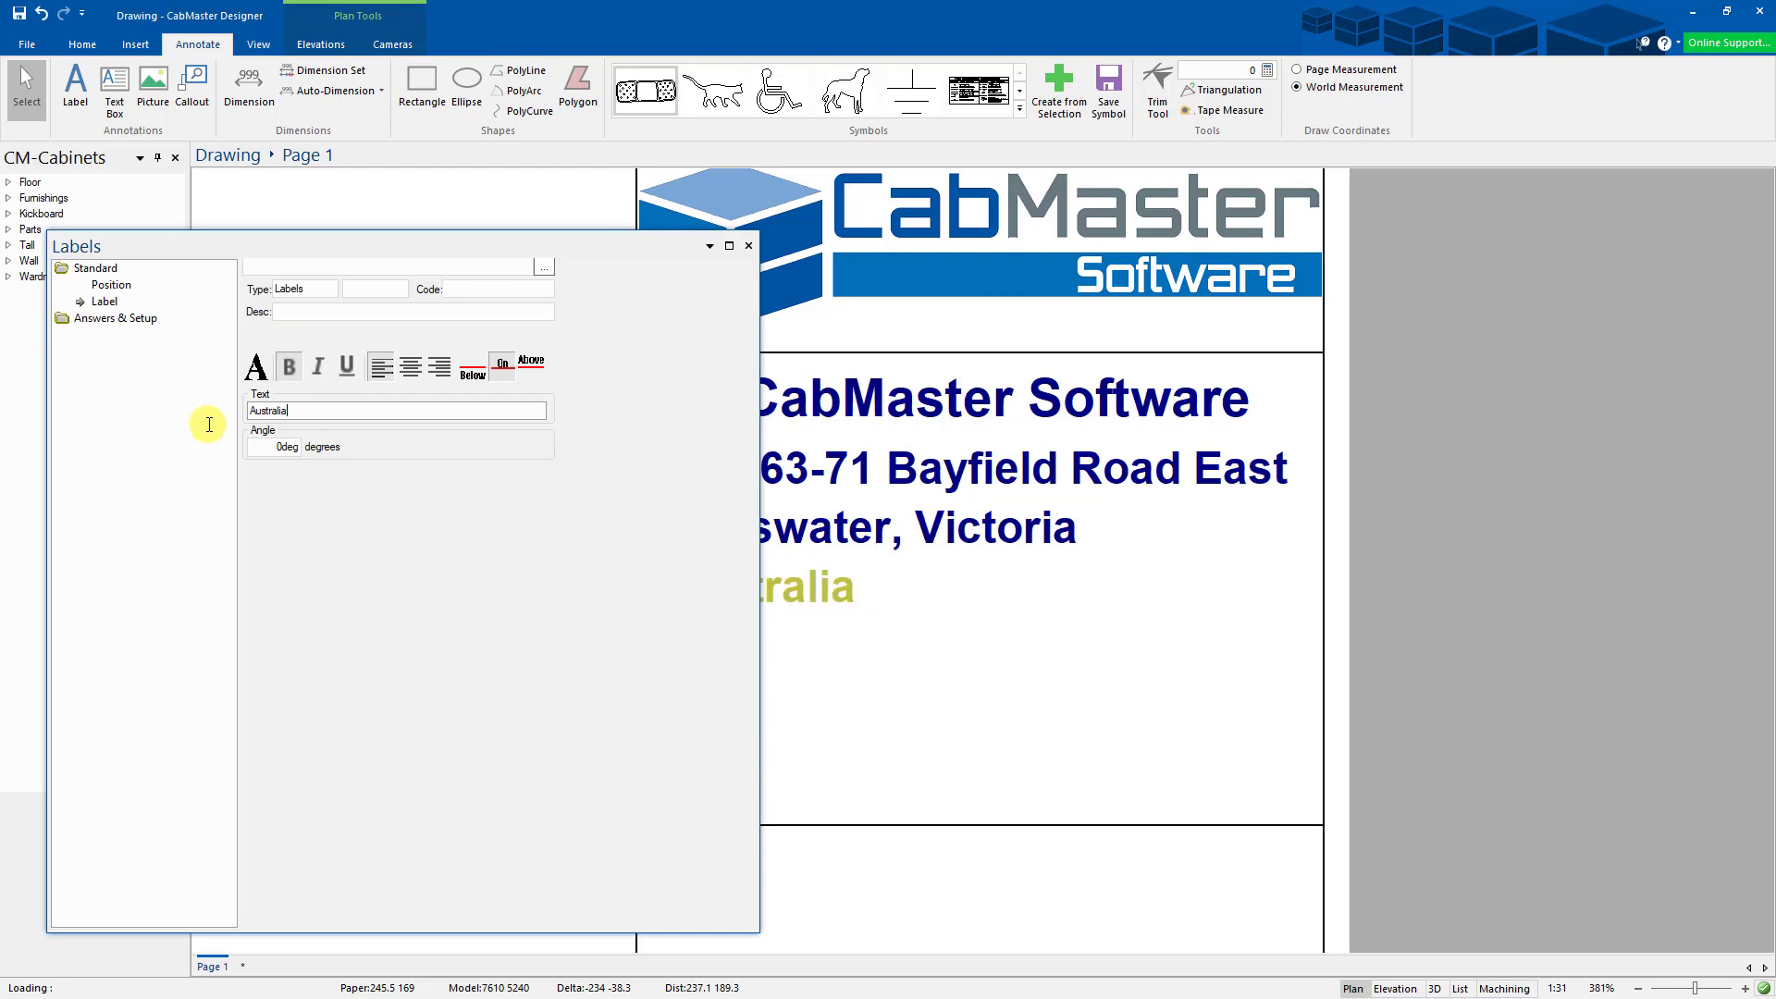
pyautogui.write(' 3153')
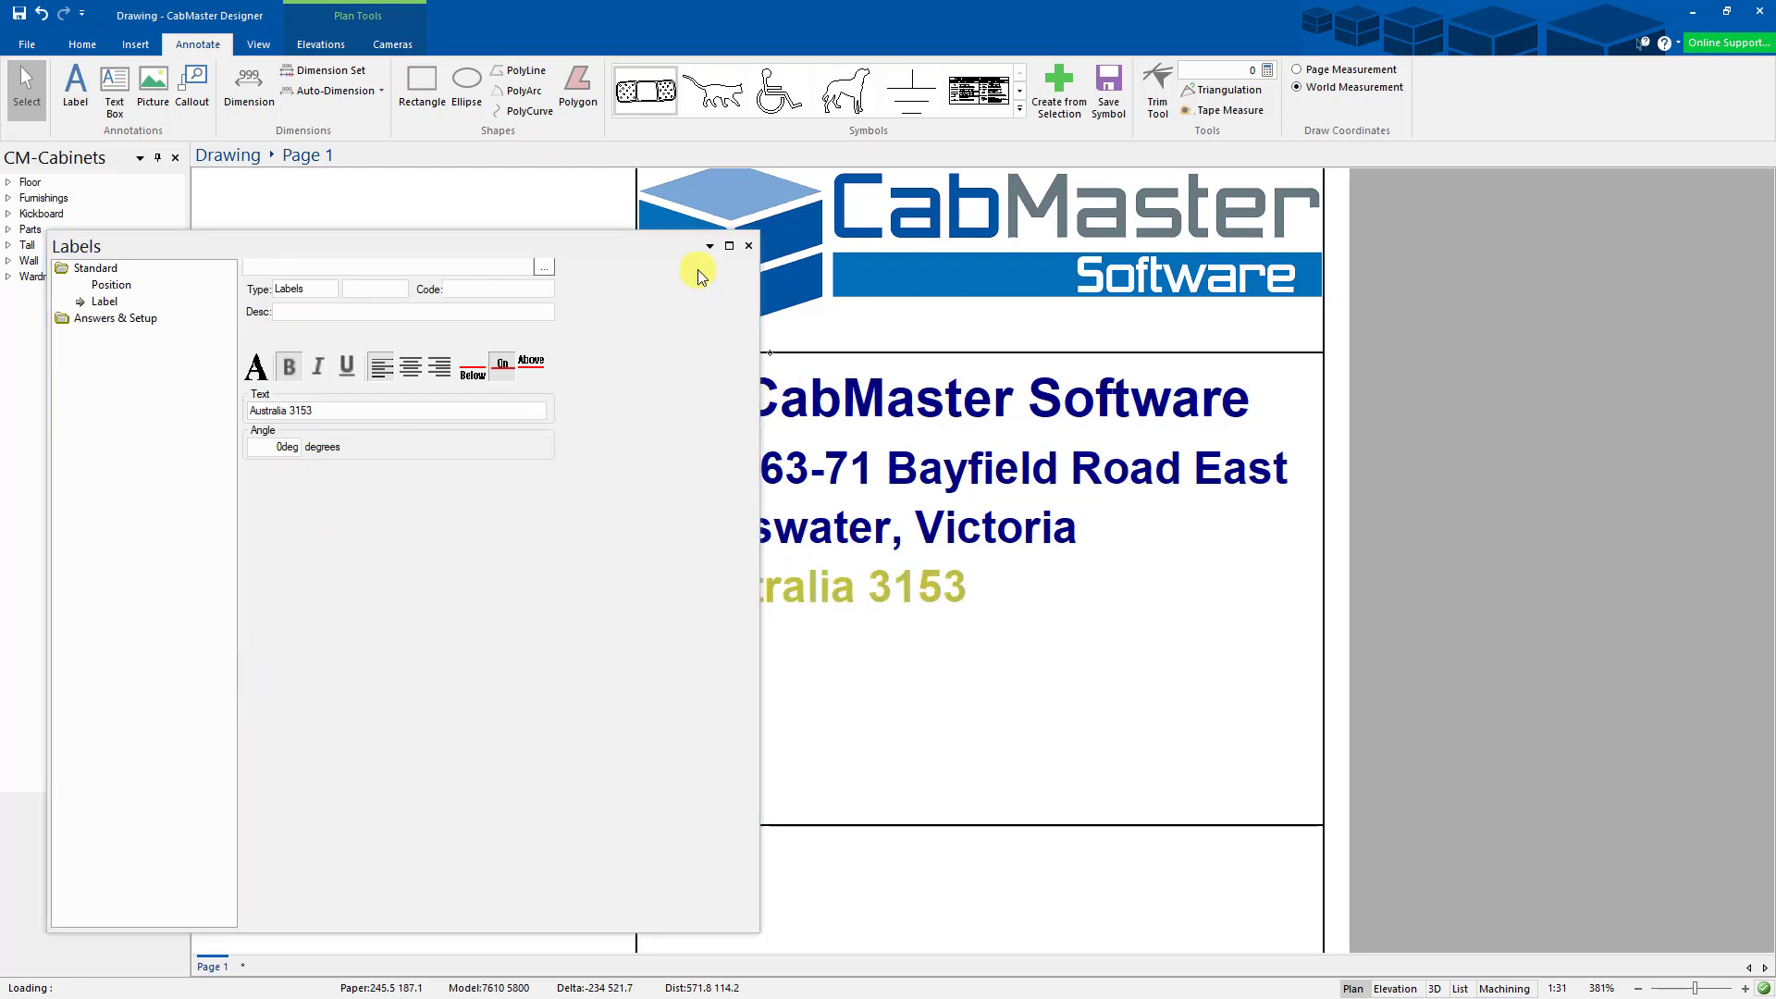
pyautogui.click(748, 245)
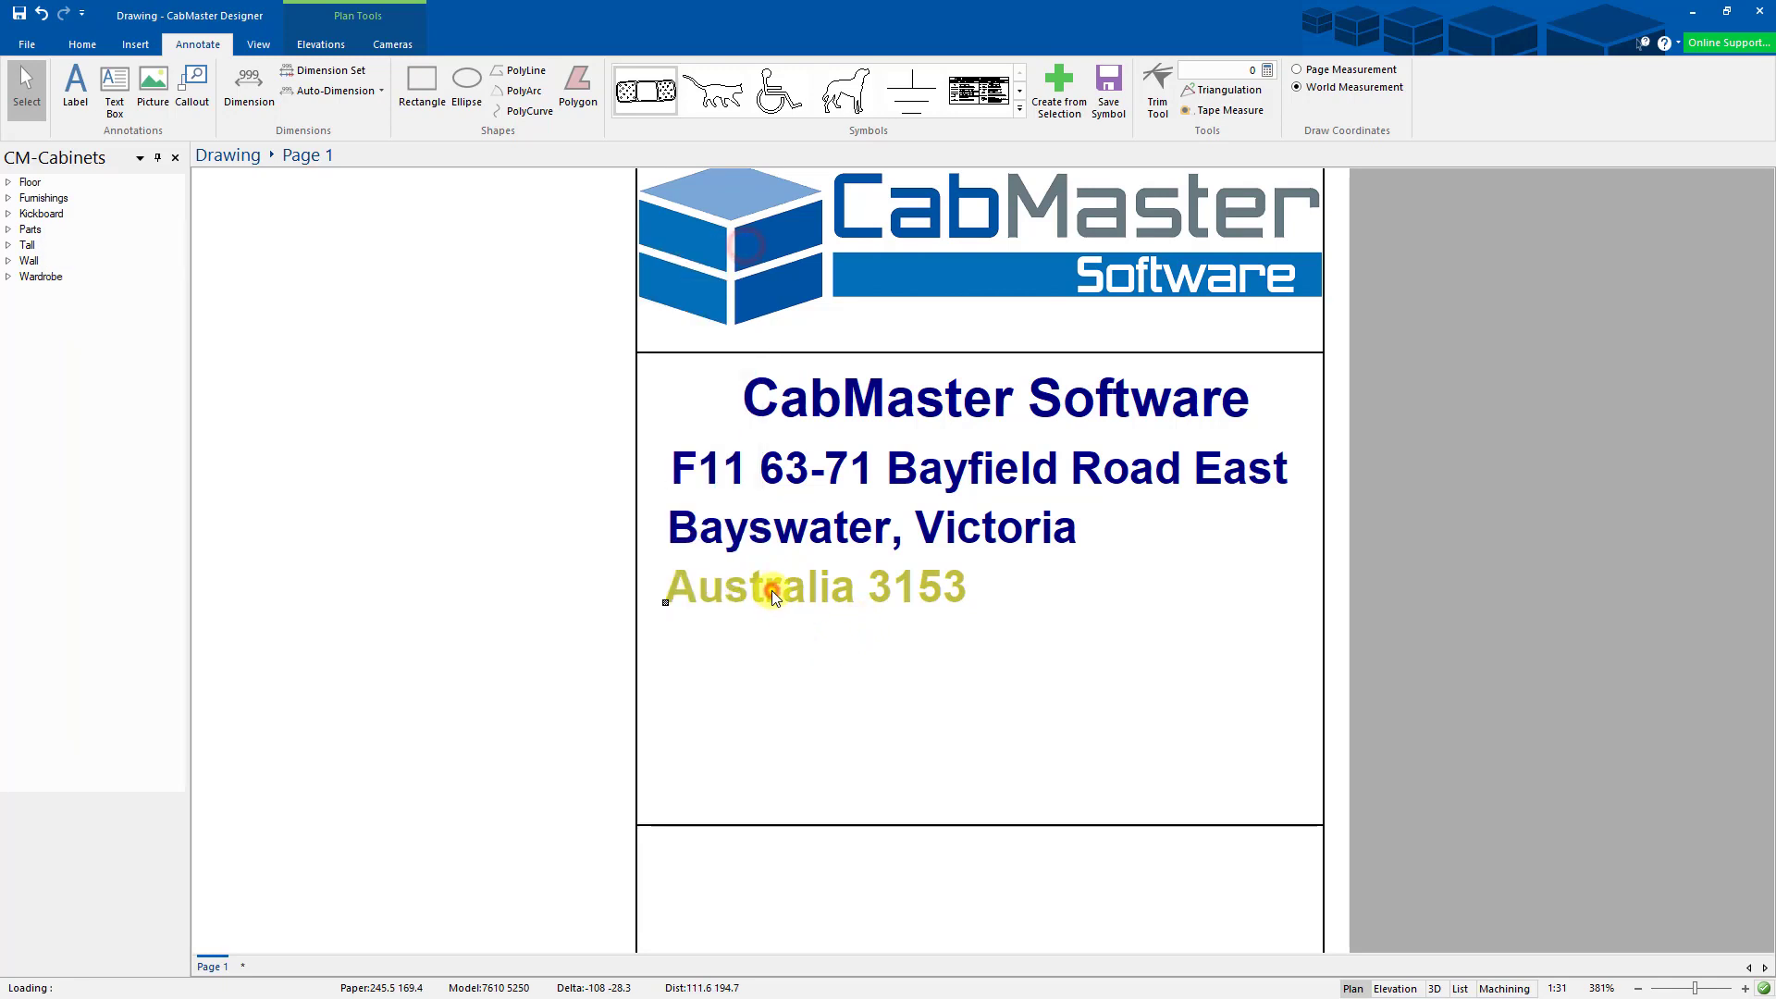
# - Duplicate the country-and-postcode label, move the copy below it, and change it to the company phone number
pyautogui.rightClick(772, 591)
pyautogui.click(836, 739)
pyautogui.moveTo(762, 589); pyautogui.dragTo(761, 662)
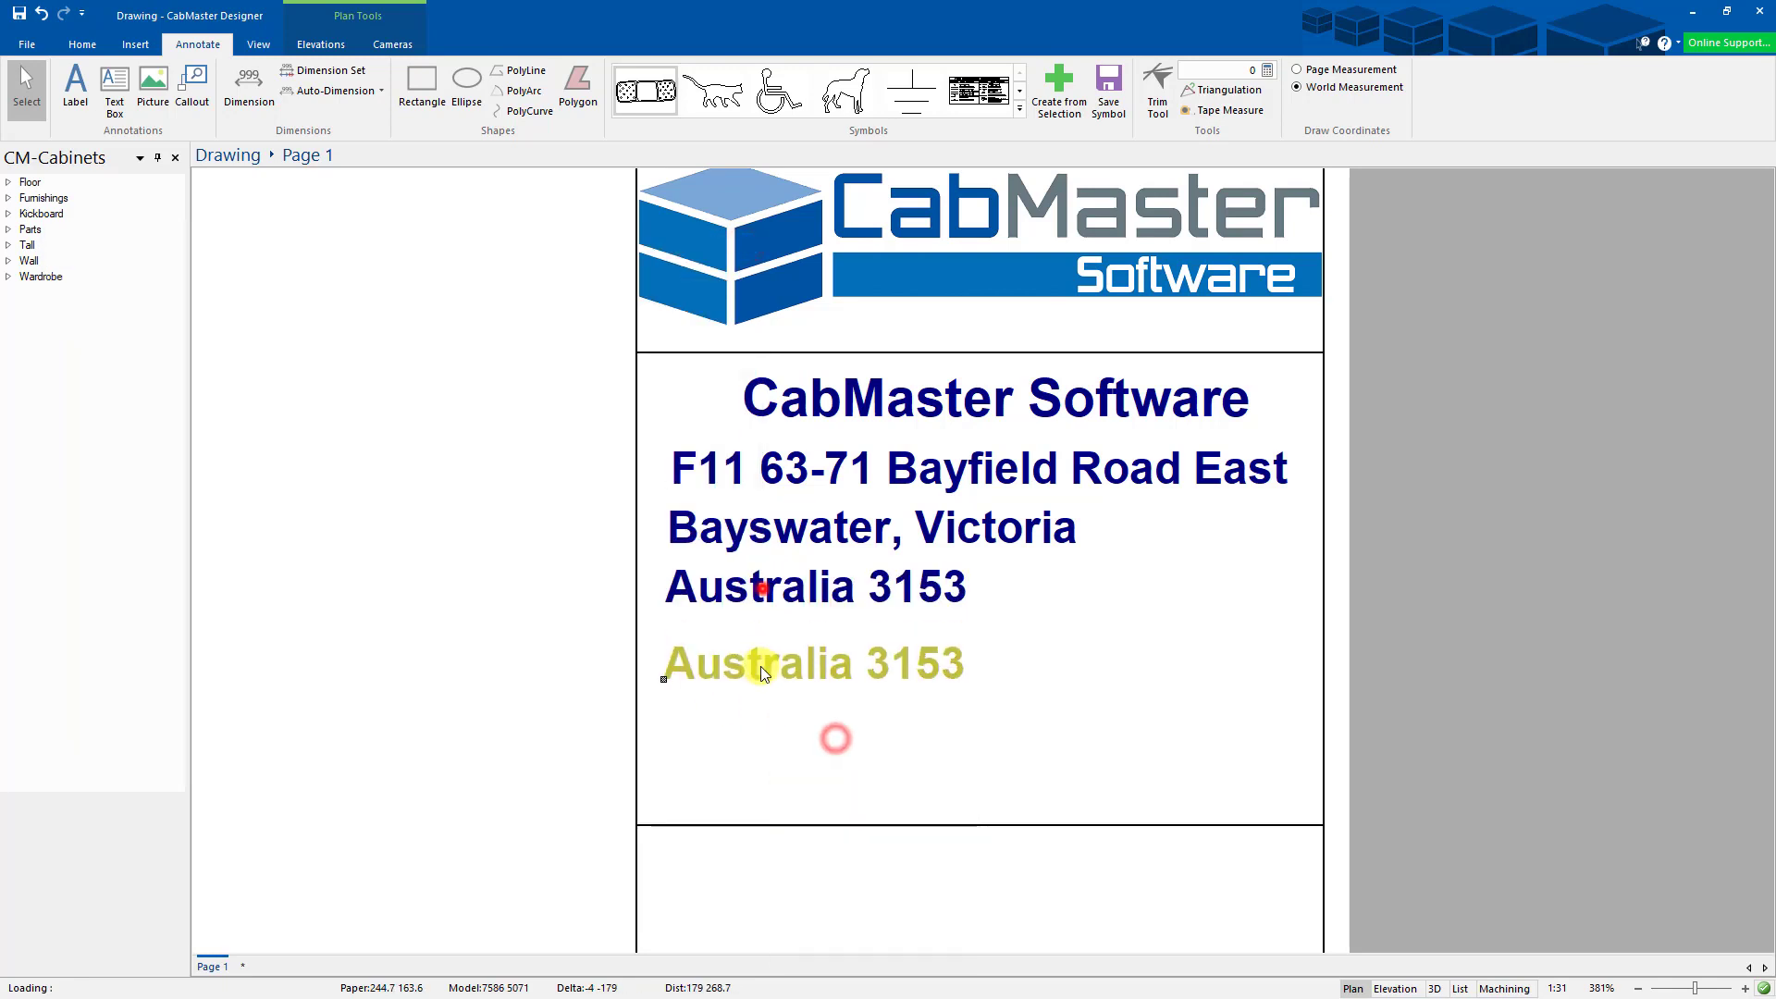
pyautogui.doubleClick(762, 663)
pyautogui.moveTo(331, 404); pyautogui.dragTo(250, 407)
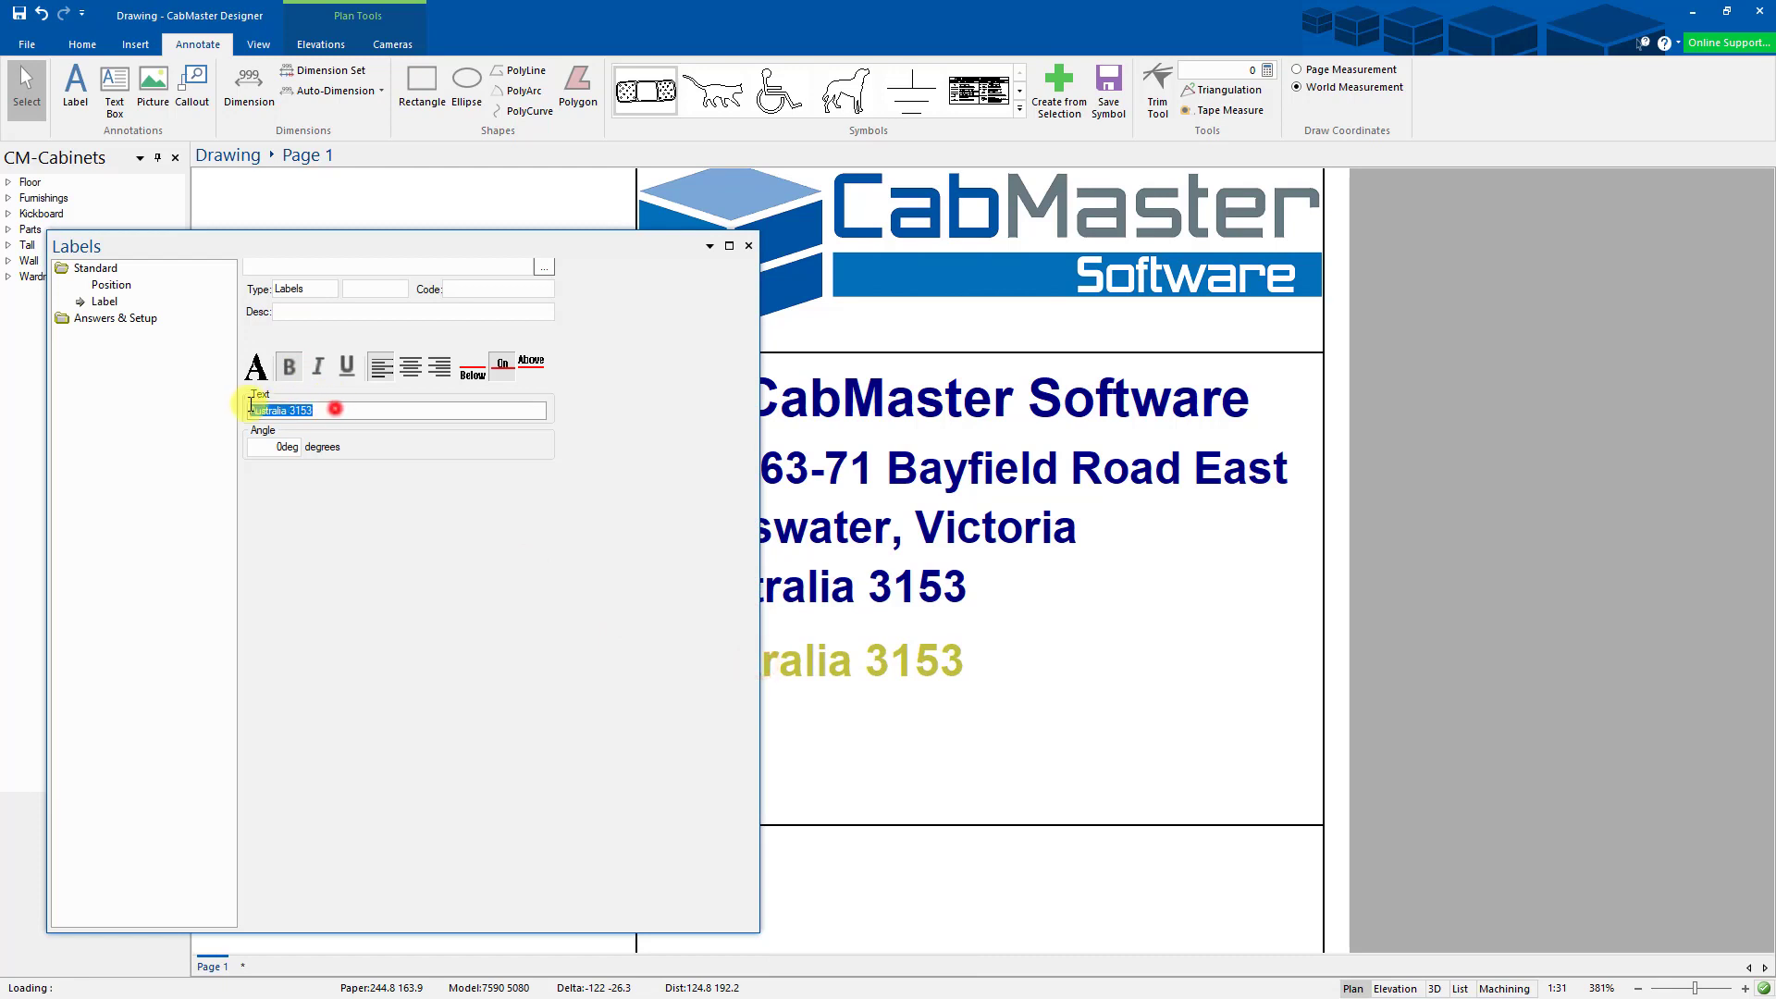
pyautogui.write('Phone')
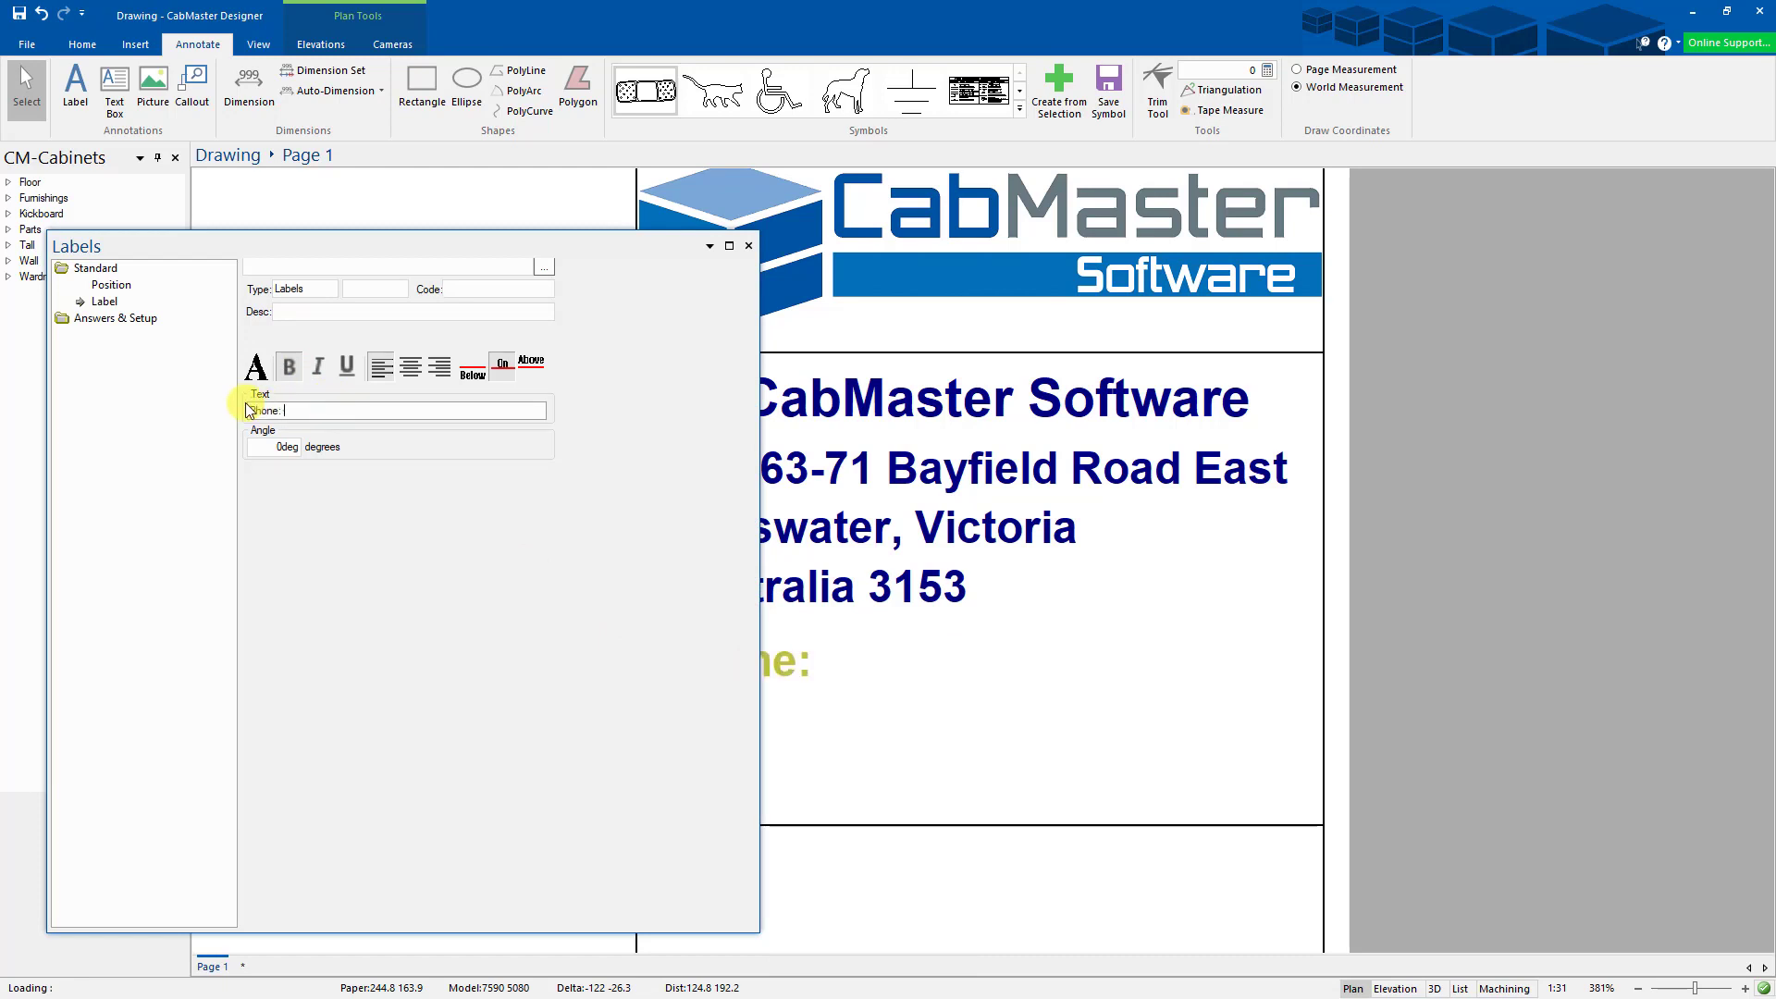
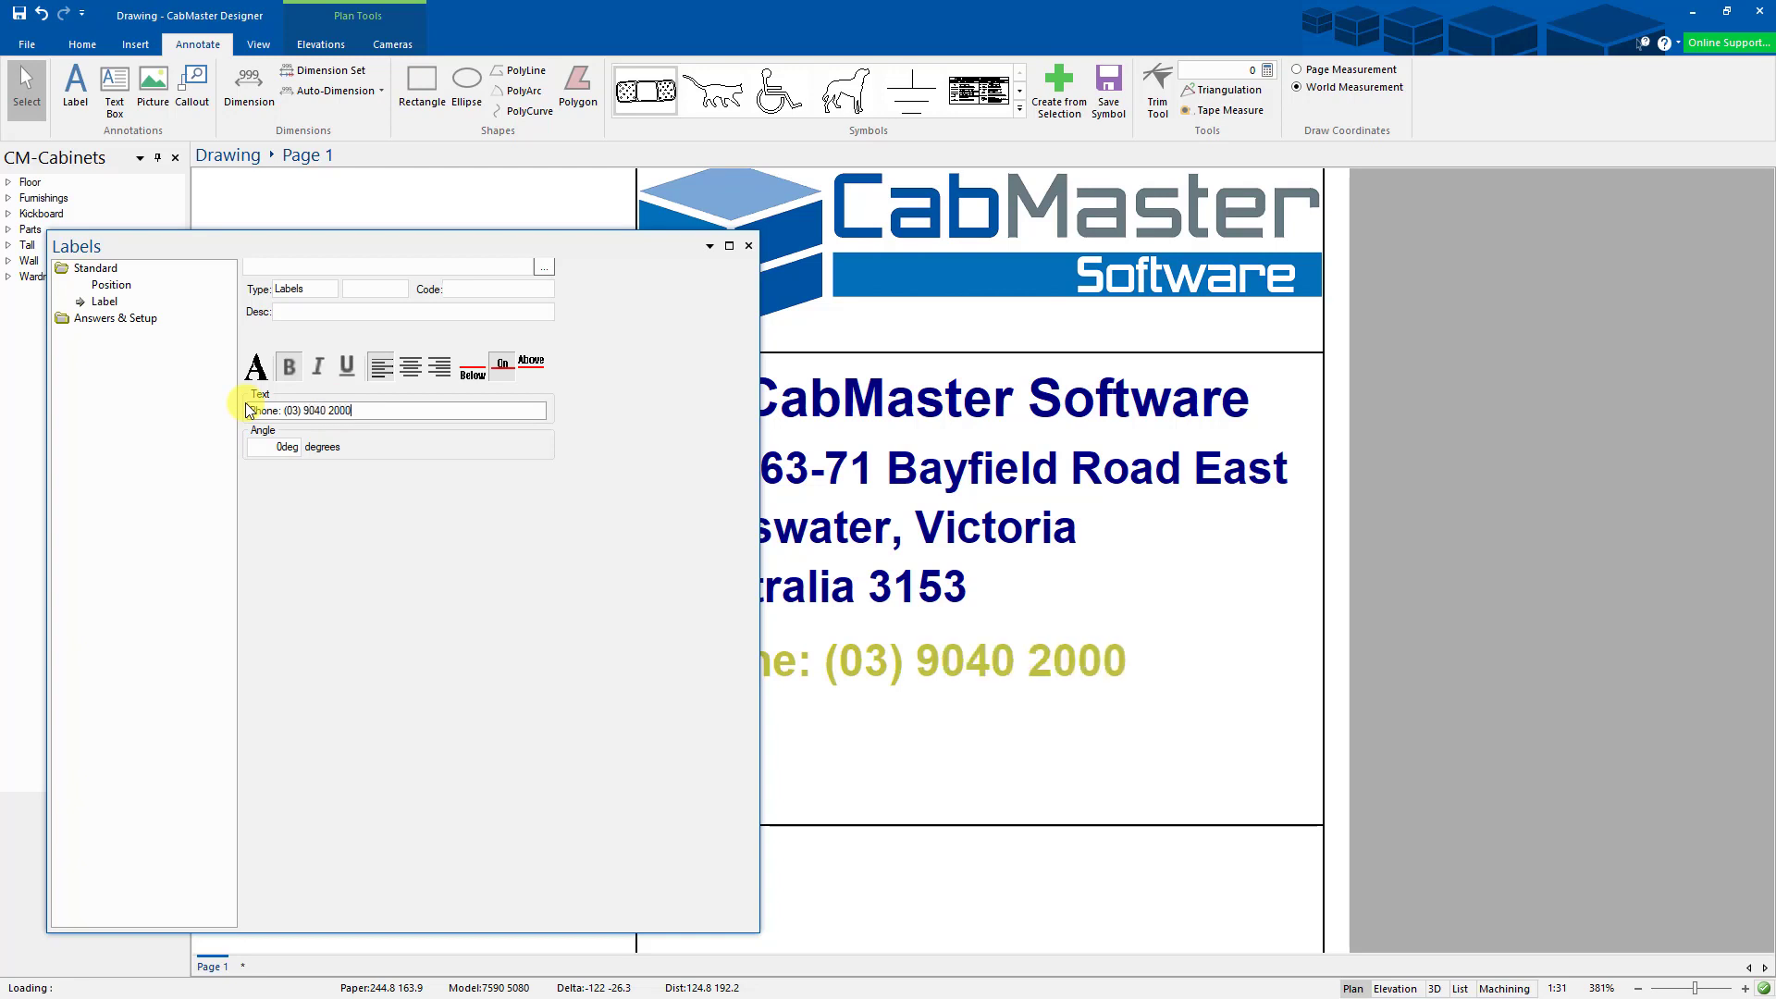
pyautogui.click(749, 248)
# - Nudge the suburb, country-and-postcode and phone lines right to roughly align them
pyautogui.click(757, 659)
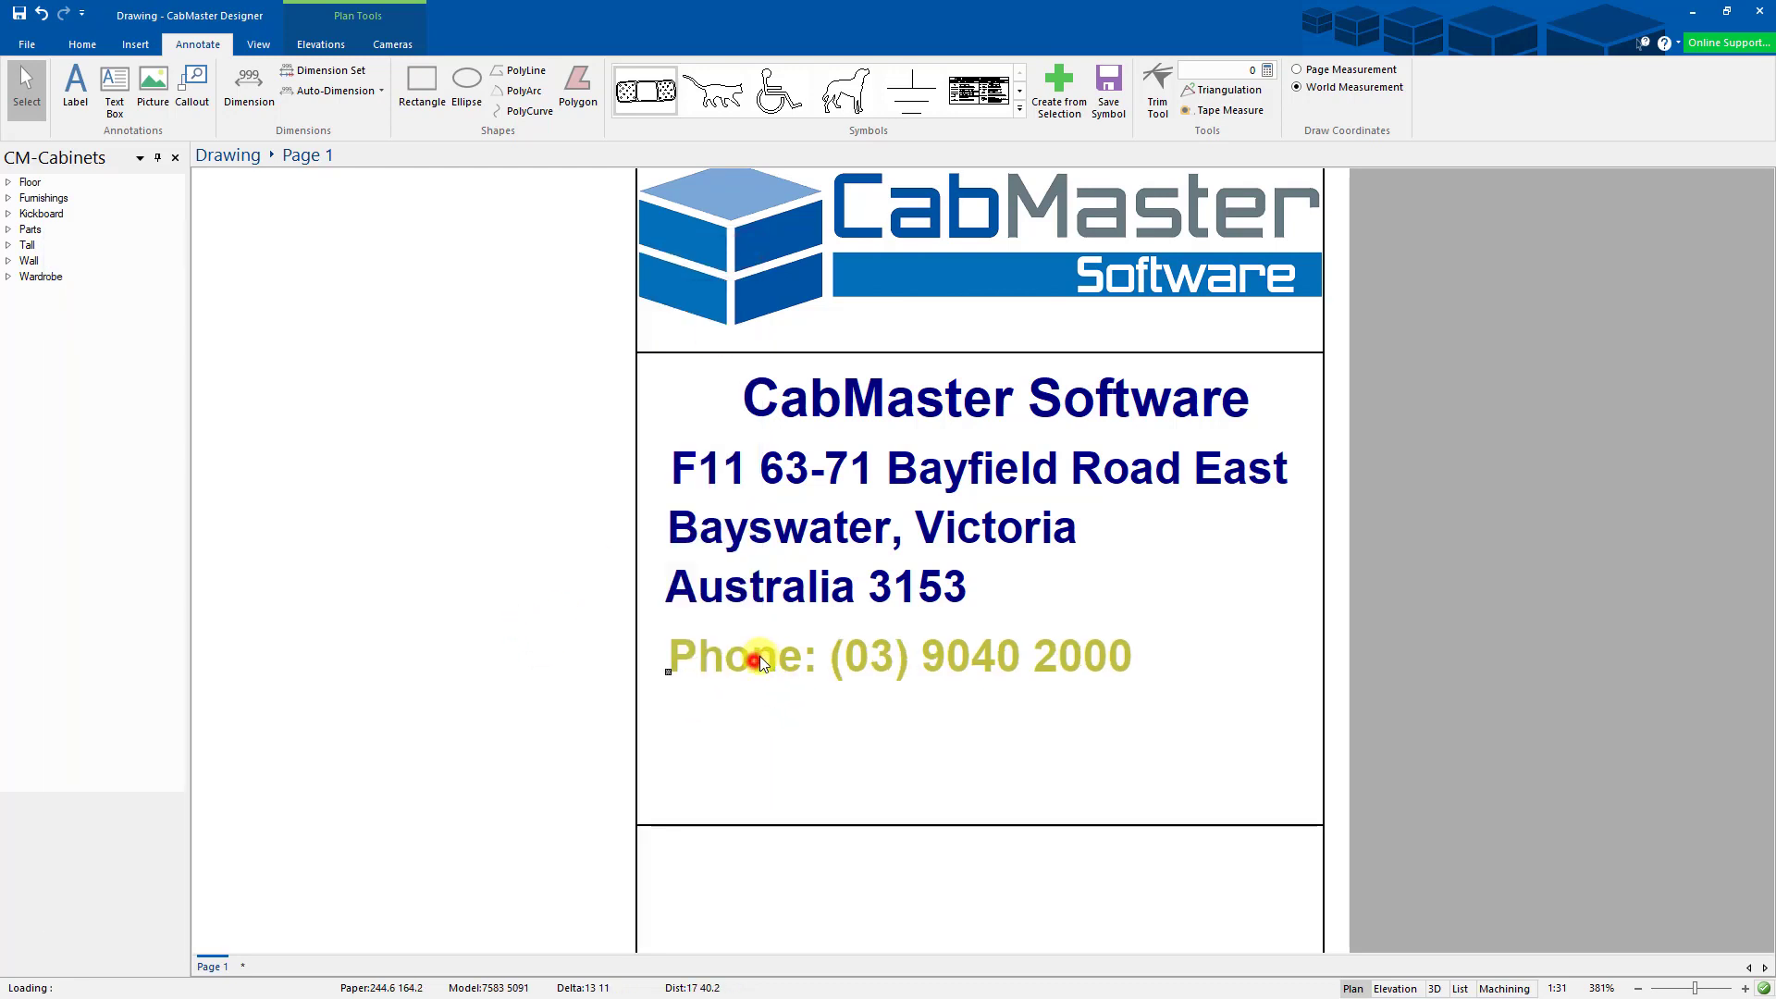
pyautogui.moveTo(730, 530); pyautogui.dragTo(734, 530)
pyautogui.moveTo(729, 583); pyautogui.dragTo(734, 585)
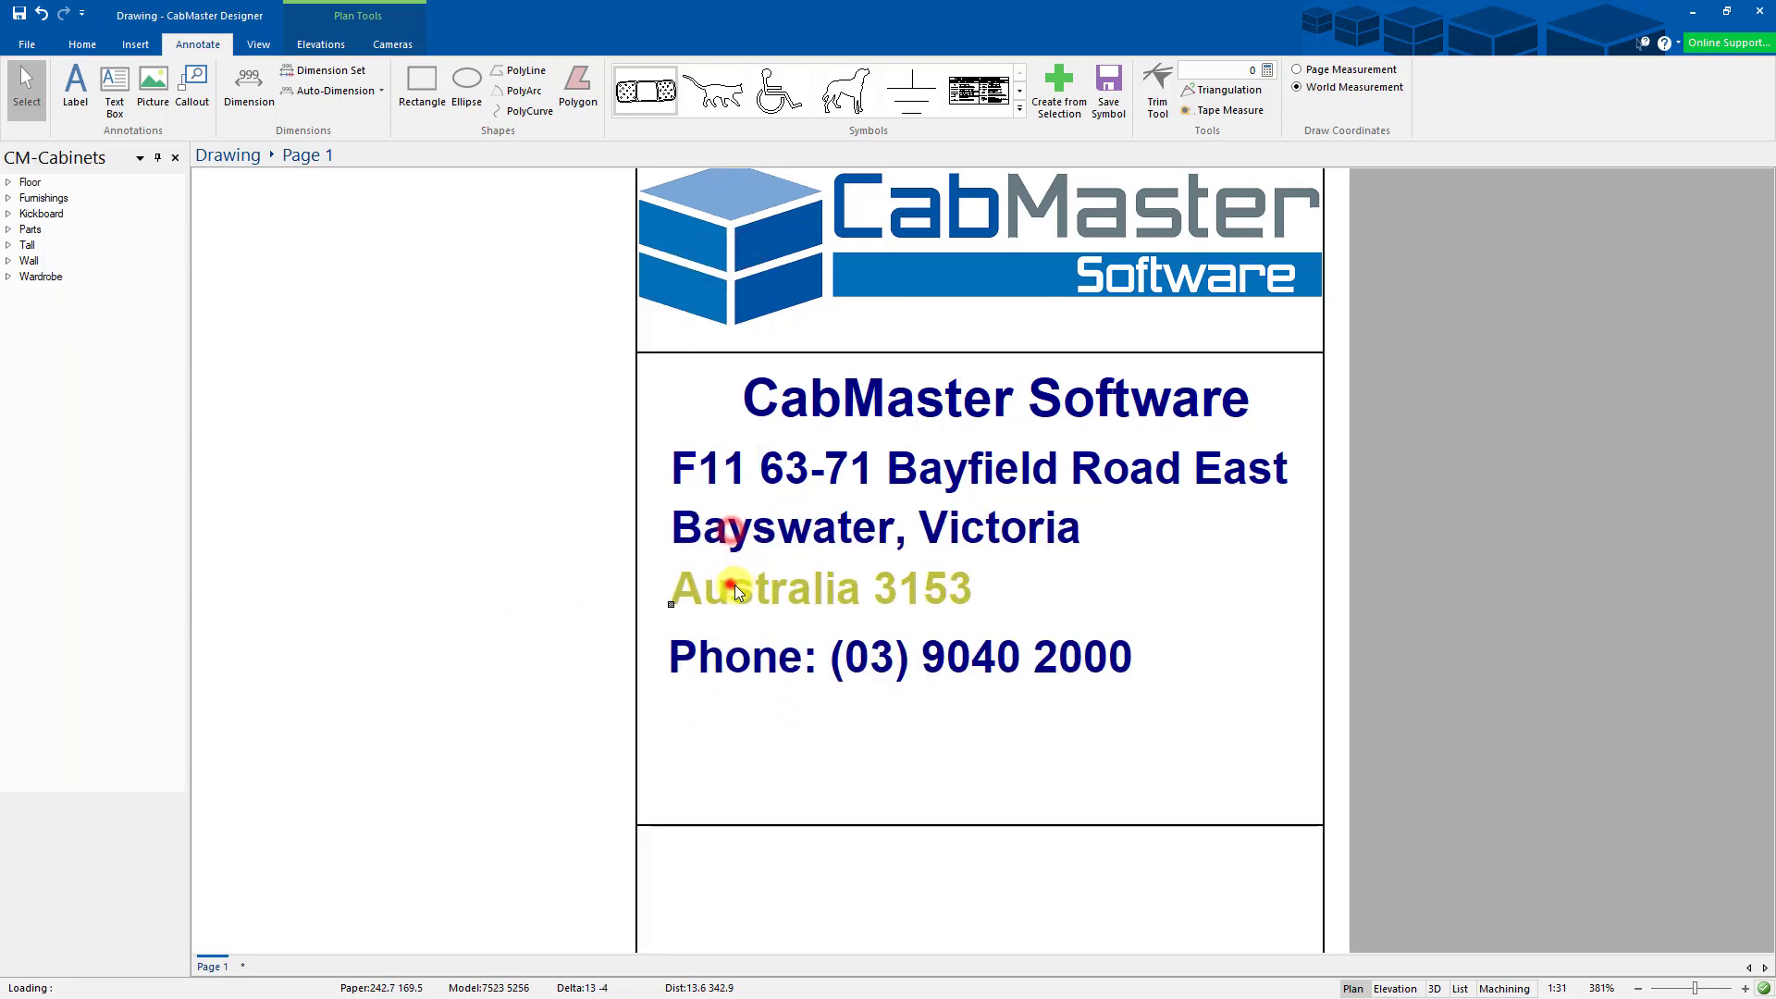
pyautogui.moveTo(724, 648); pyautogui.dragTo(736, 640)
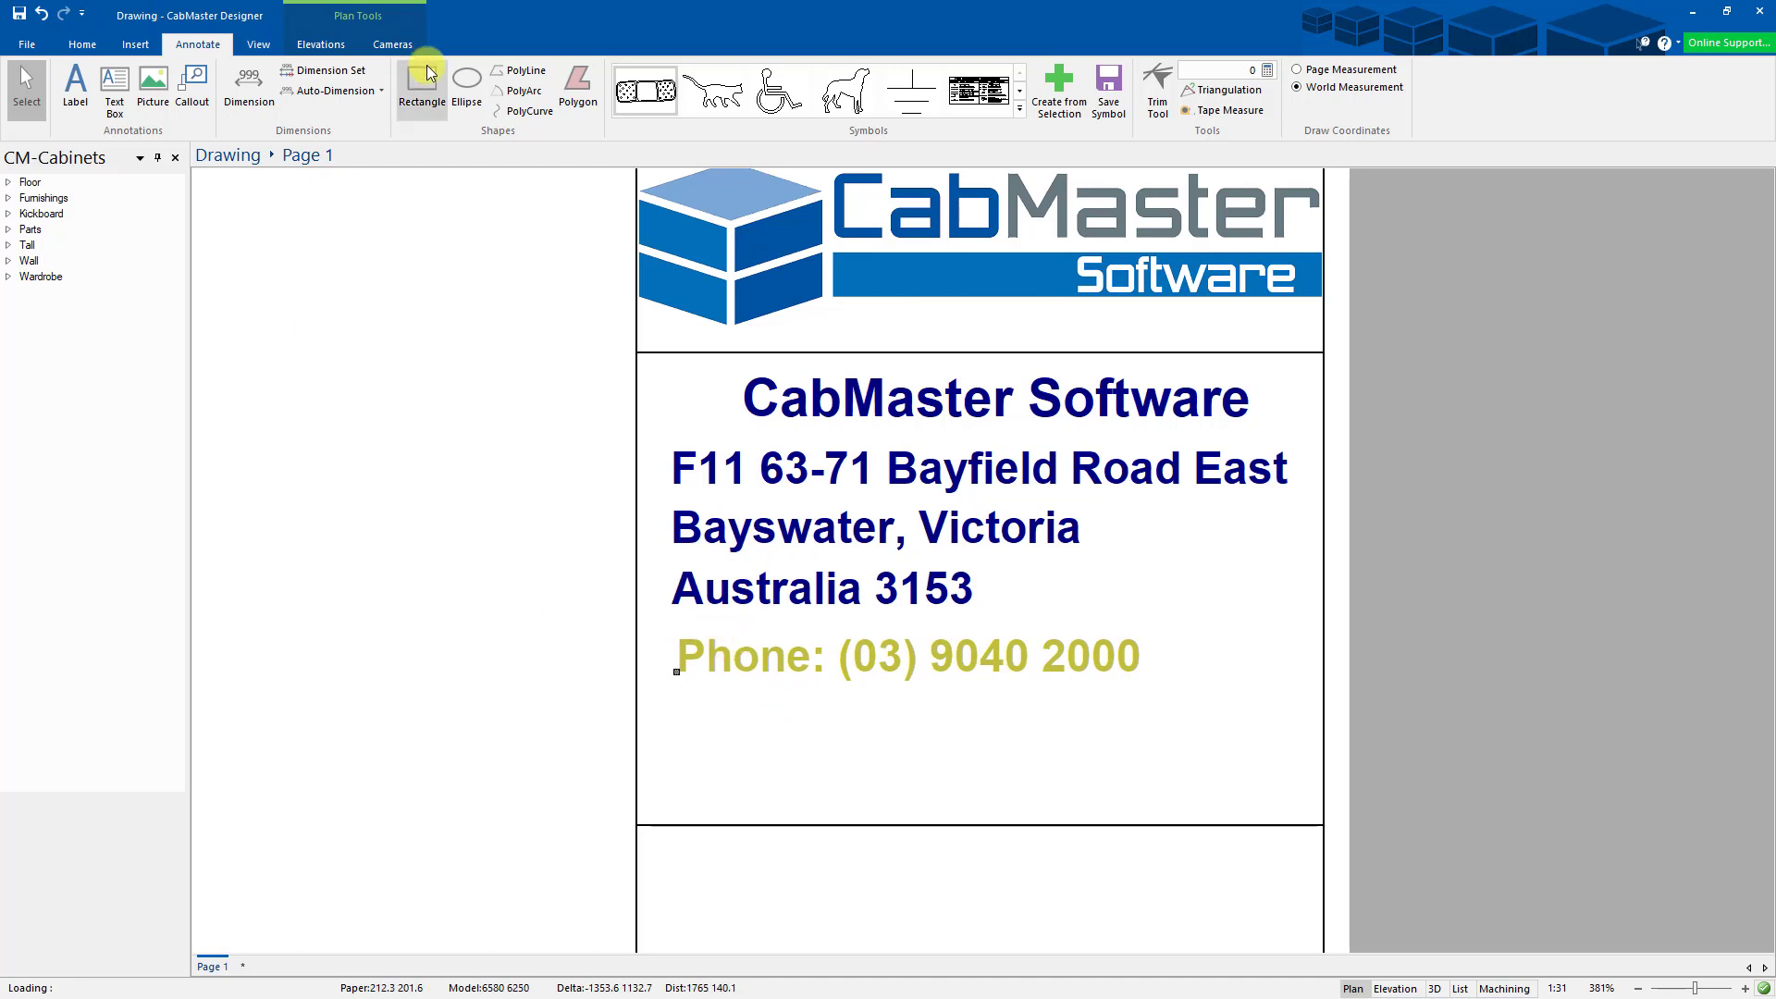
# - Draw a vertical PolyLine guide down the title block beside the address lines
pyautogui.click(511, 70)
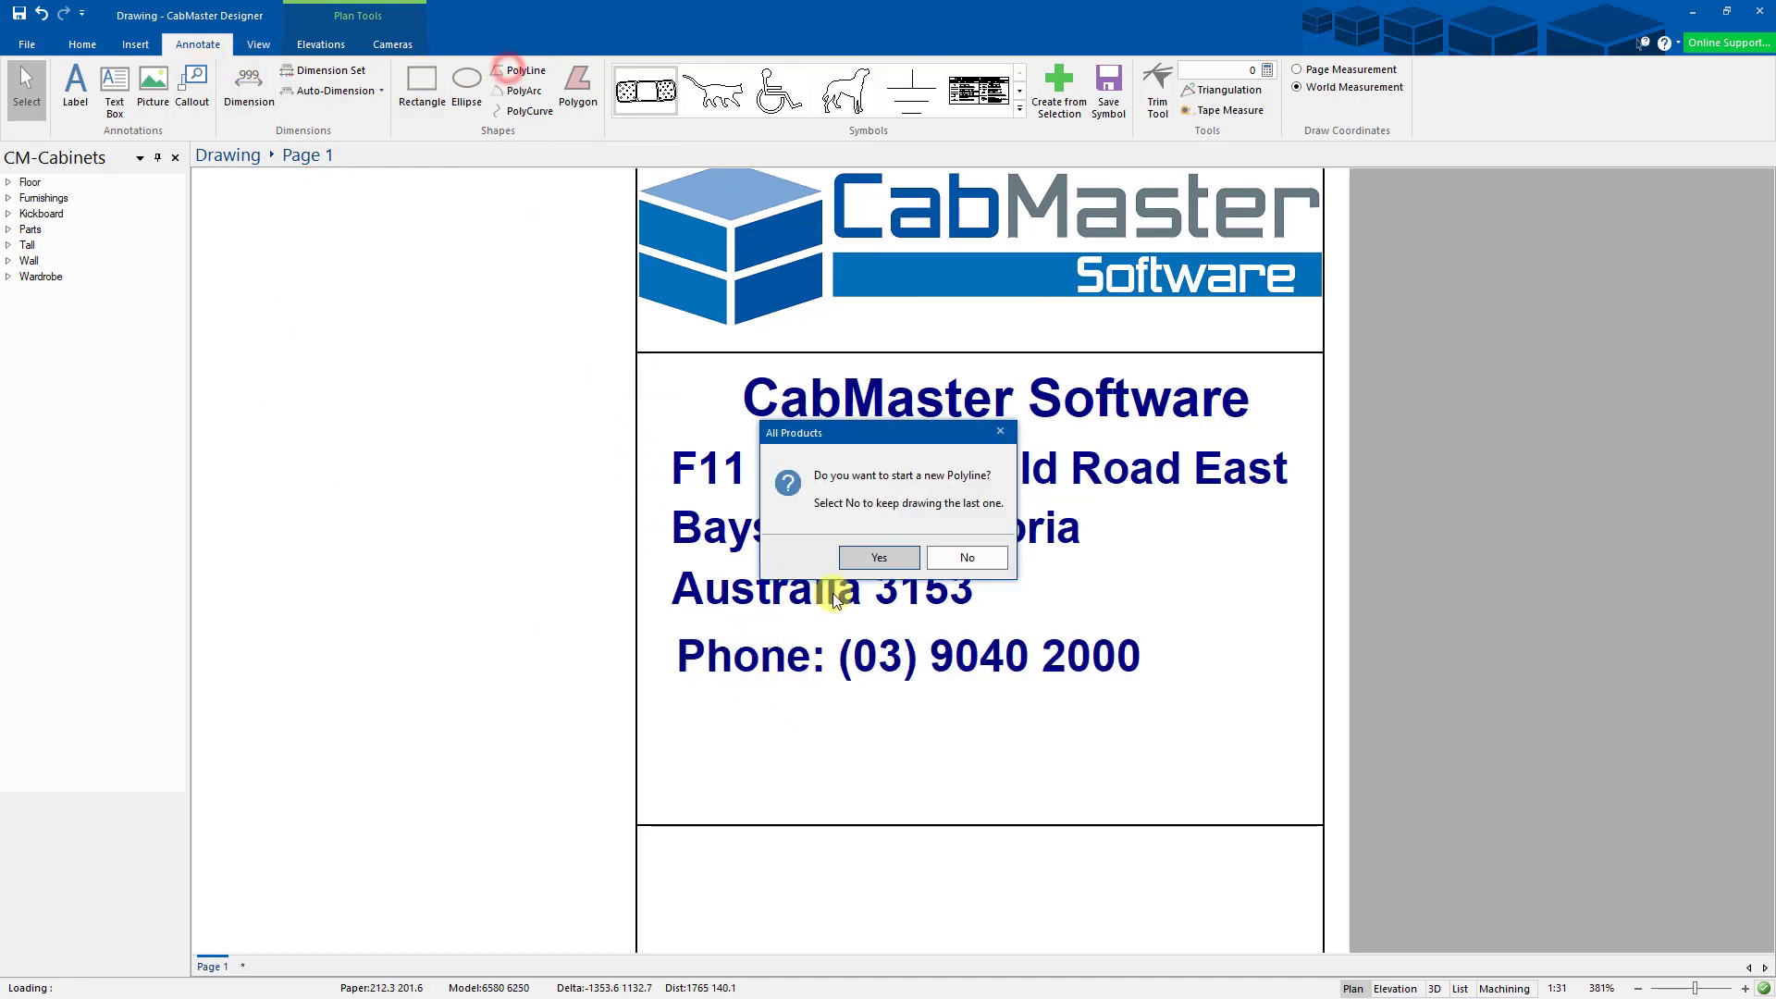
pyautogui.click(878, 557)
pyautogui.click(683, 870)
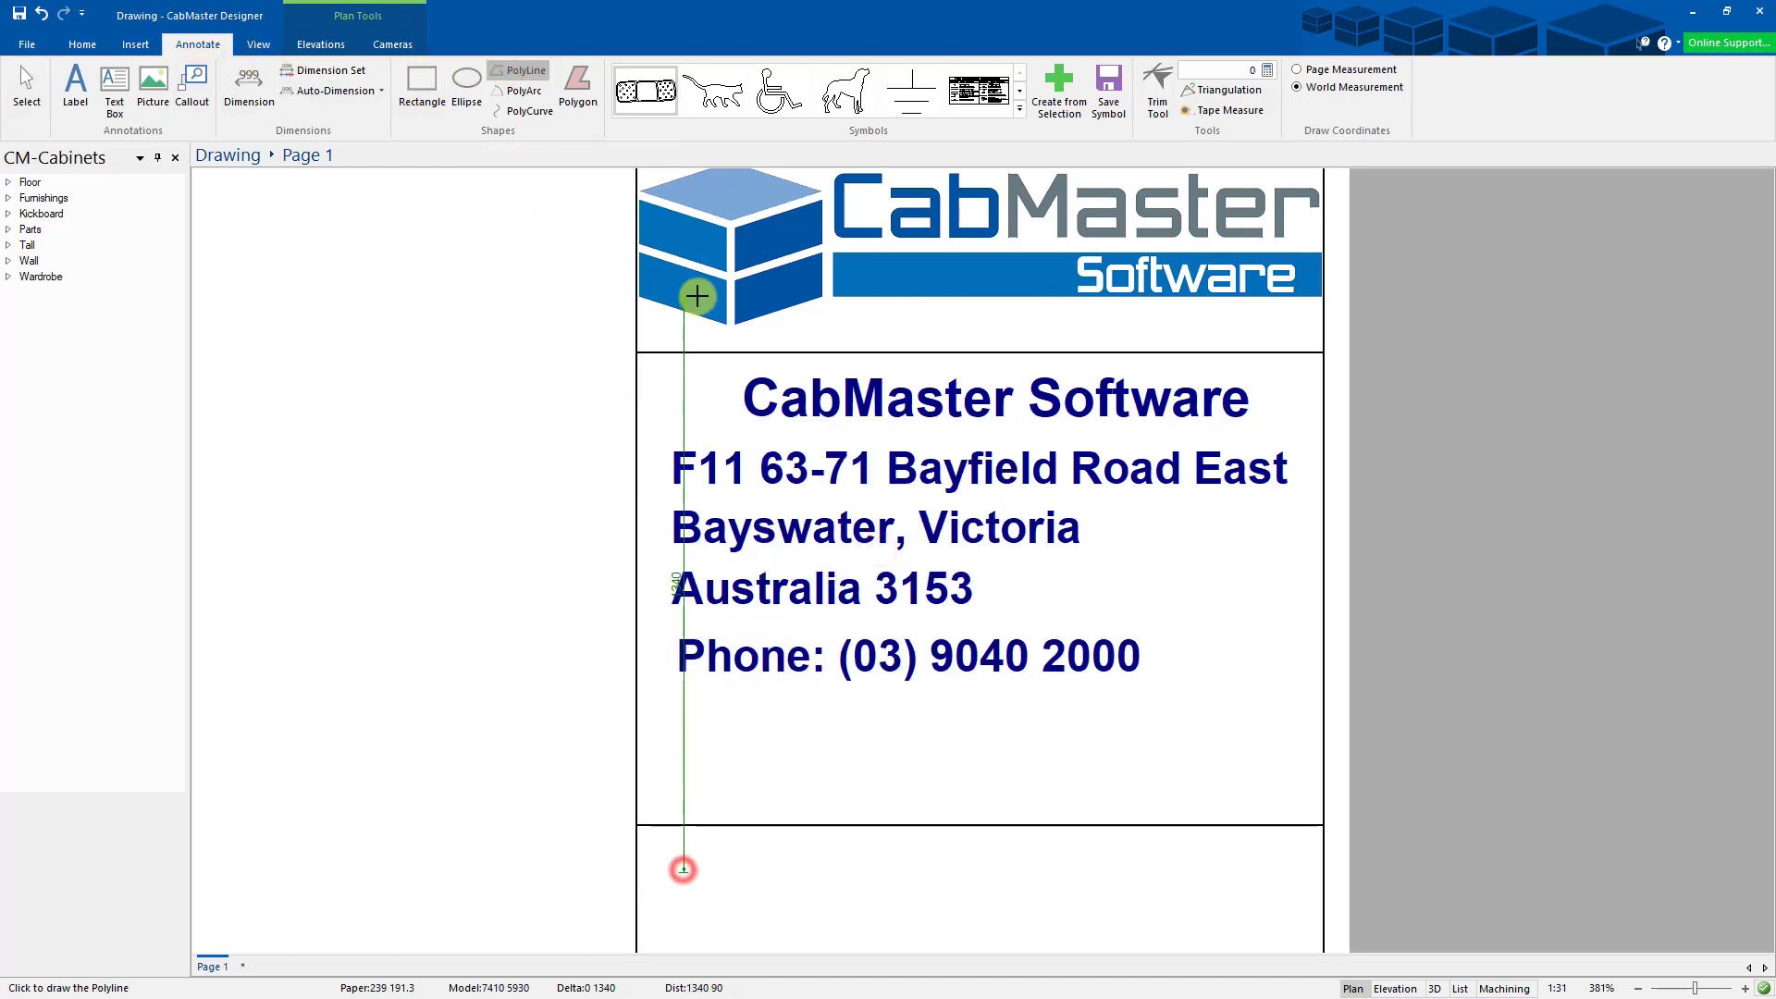
pyautogui.rightClick(696, 295)
pyautogui.click(26, 82)
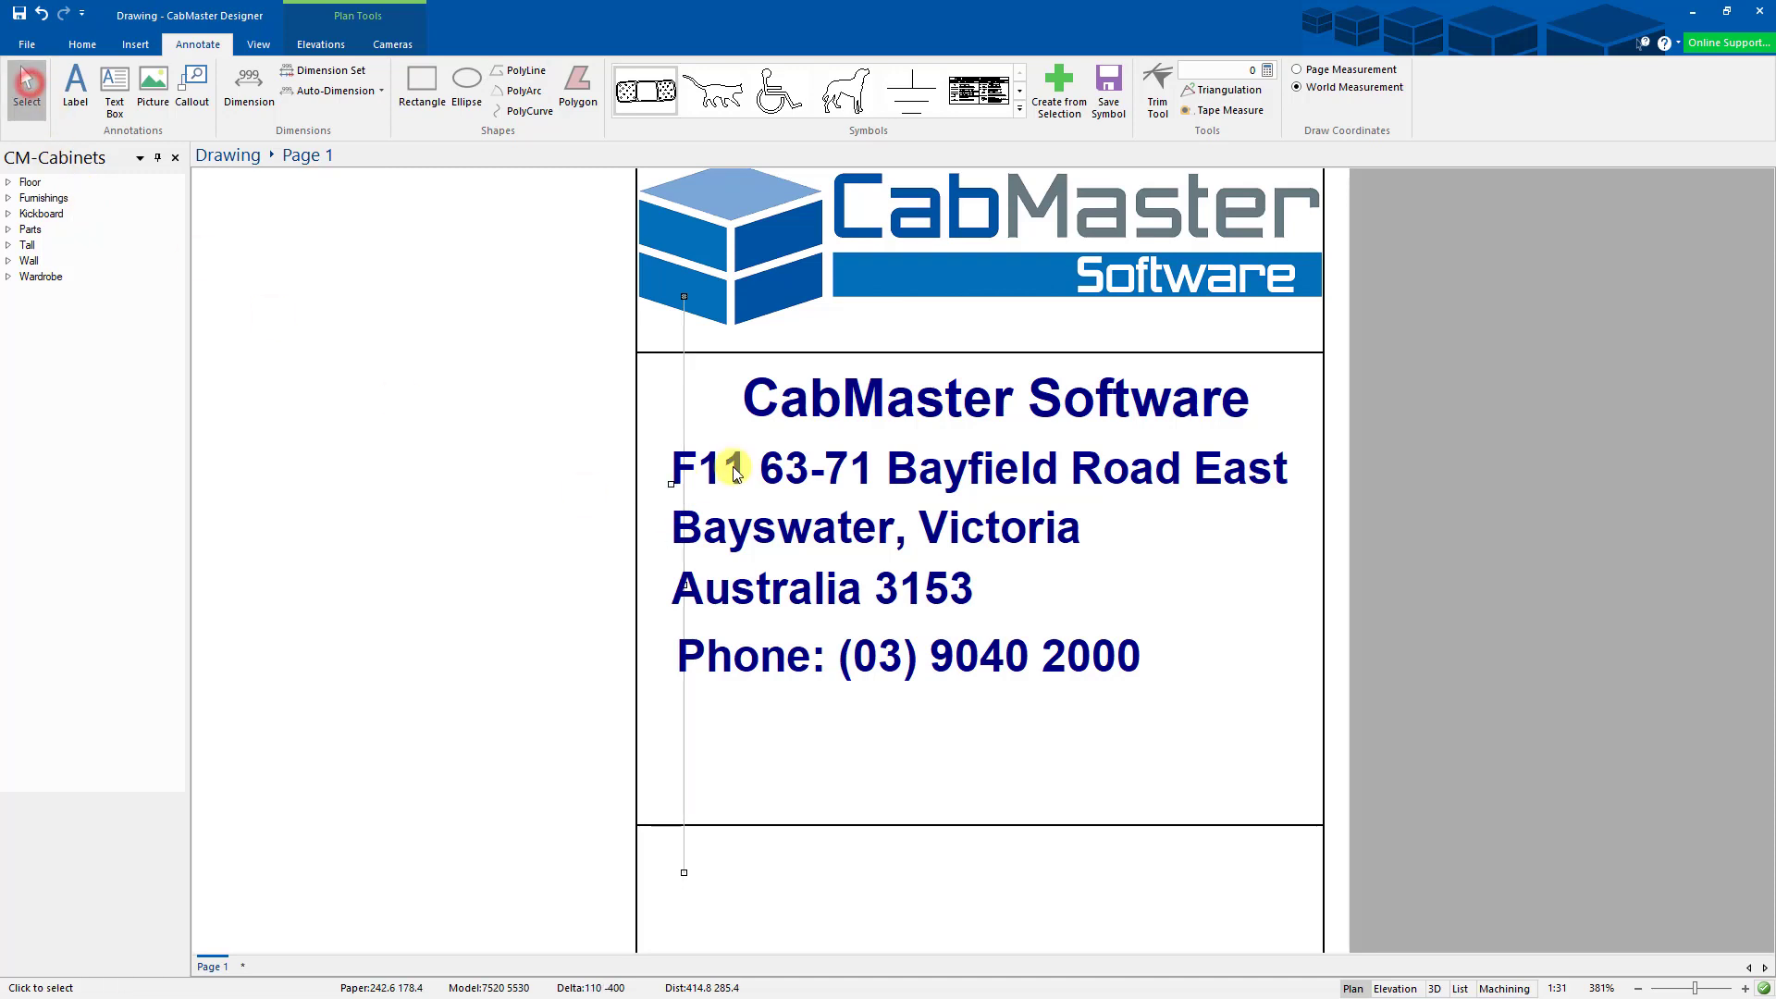
# - Line up the street, suburb, country-and-postcode and phone labels against the guide with even spacing
pyautogui.moveTo(721, 466); pyautogui.dragTo(725, 528)
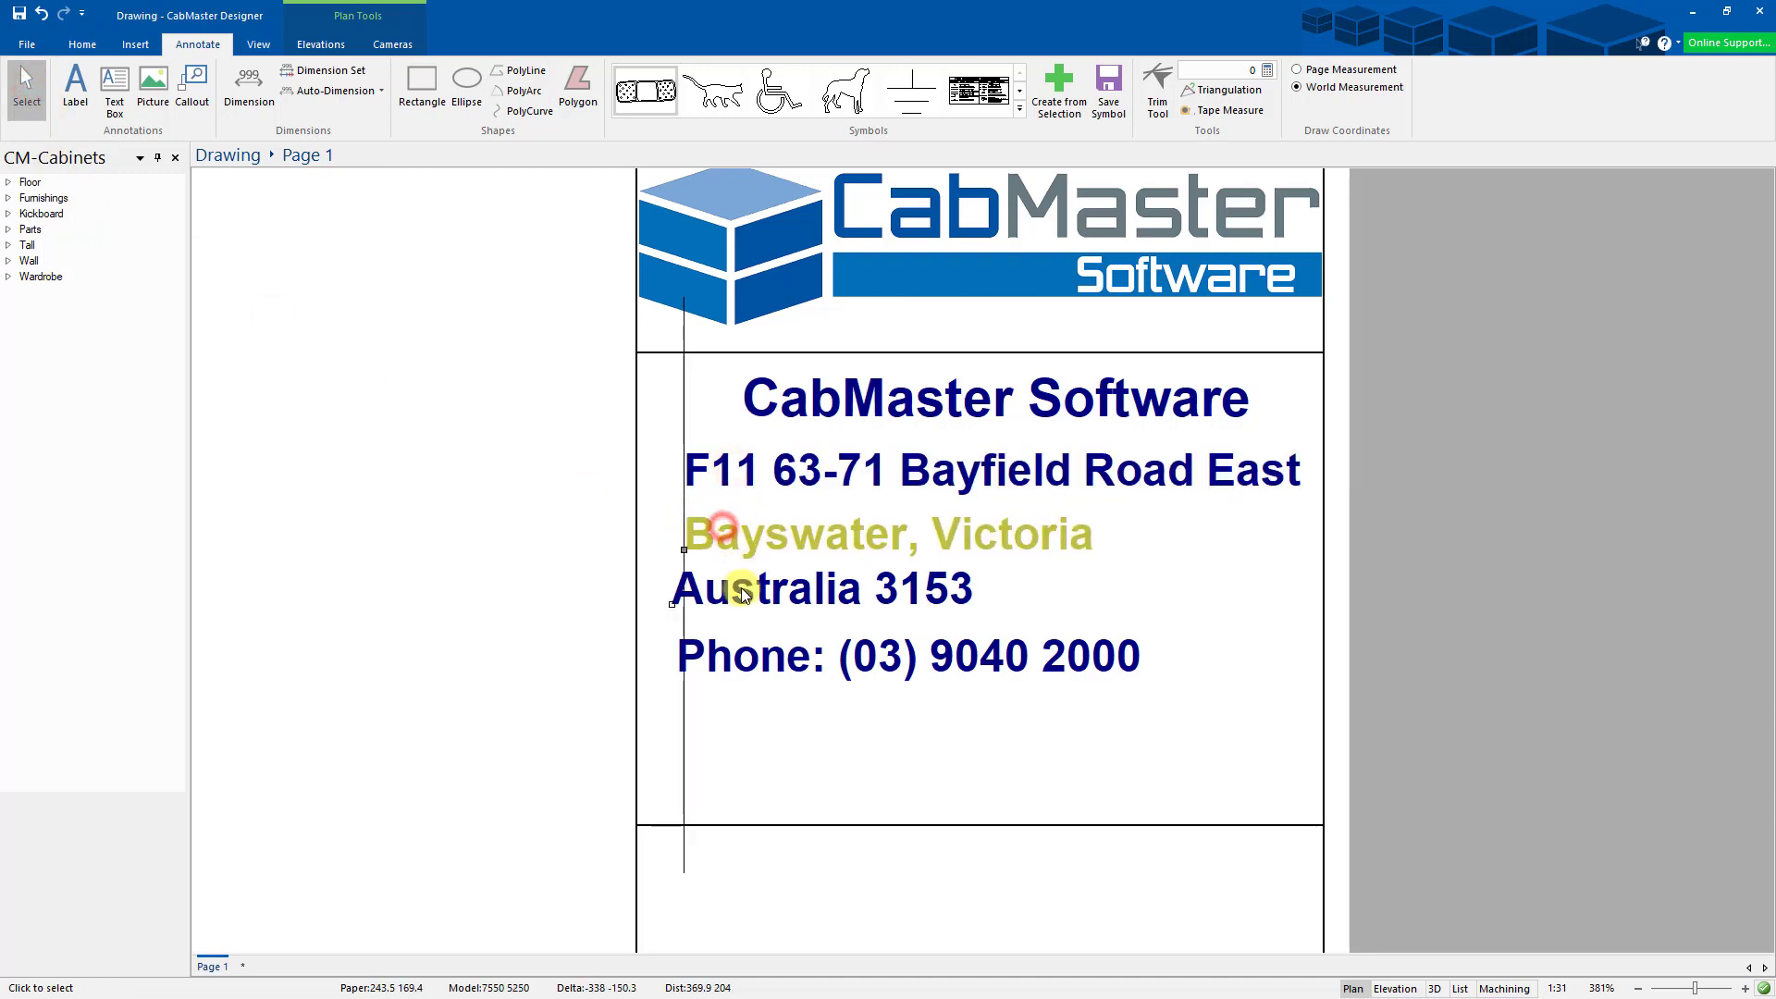
pyautogui.moveTo(743, 594); pyautogui.dragTo(748, 597)
pyautogui.moveTo(760, 662); pyautogui.dragTo(764, 677)
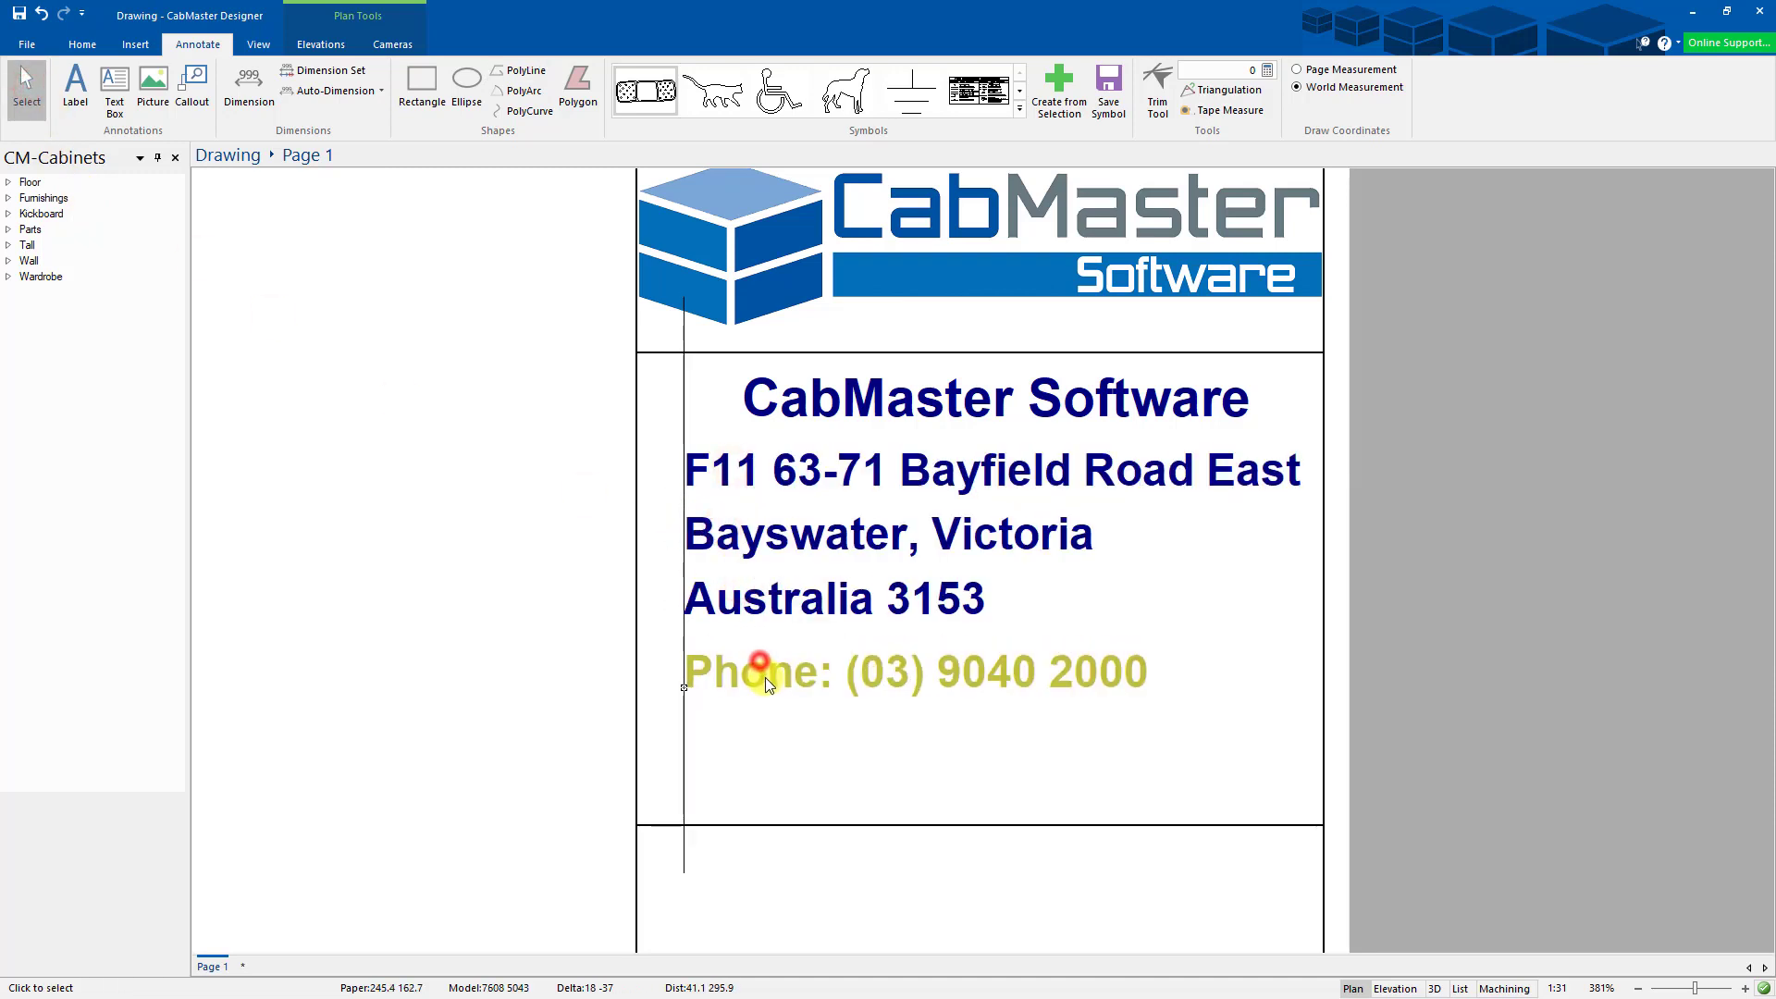
pyautogui.click(736, 597)
pyautogui.moveTo(740, 541); pyautogui.dragTo(742, 542)
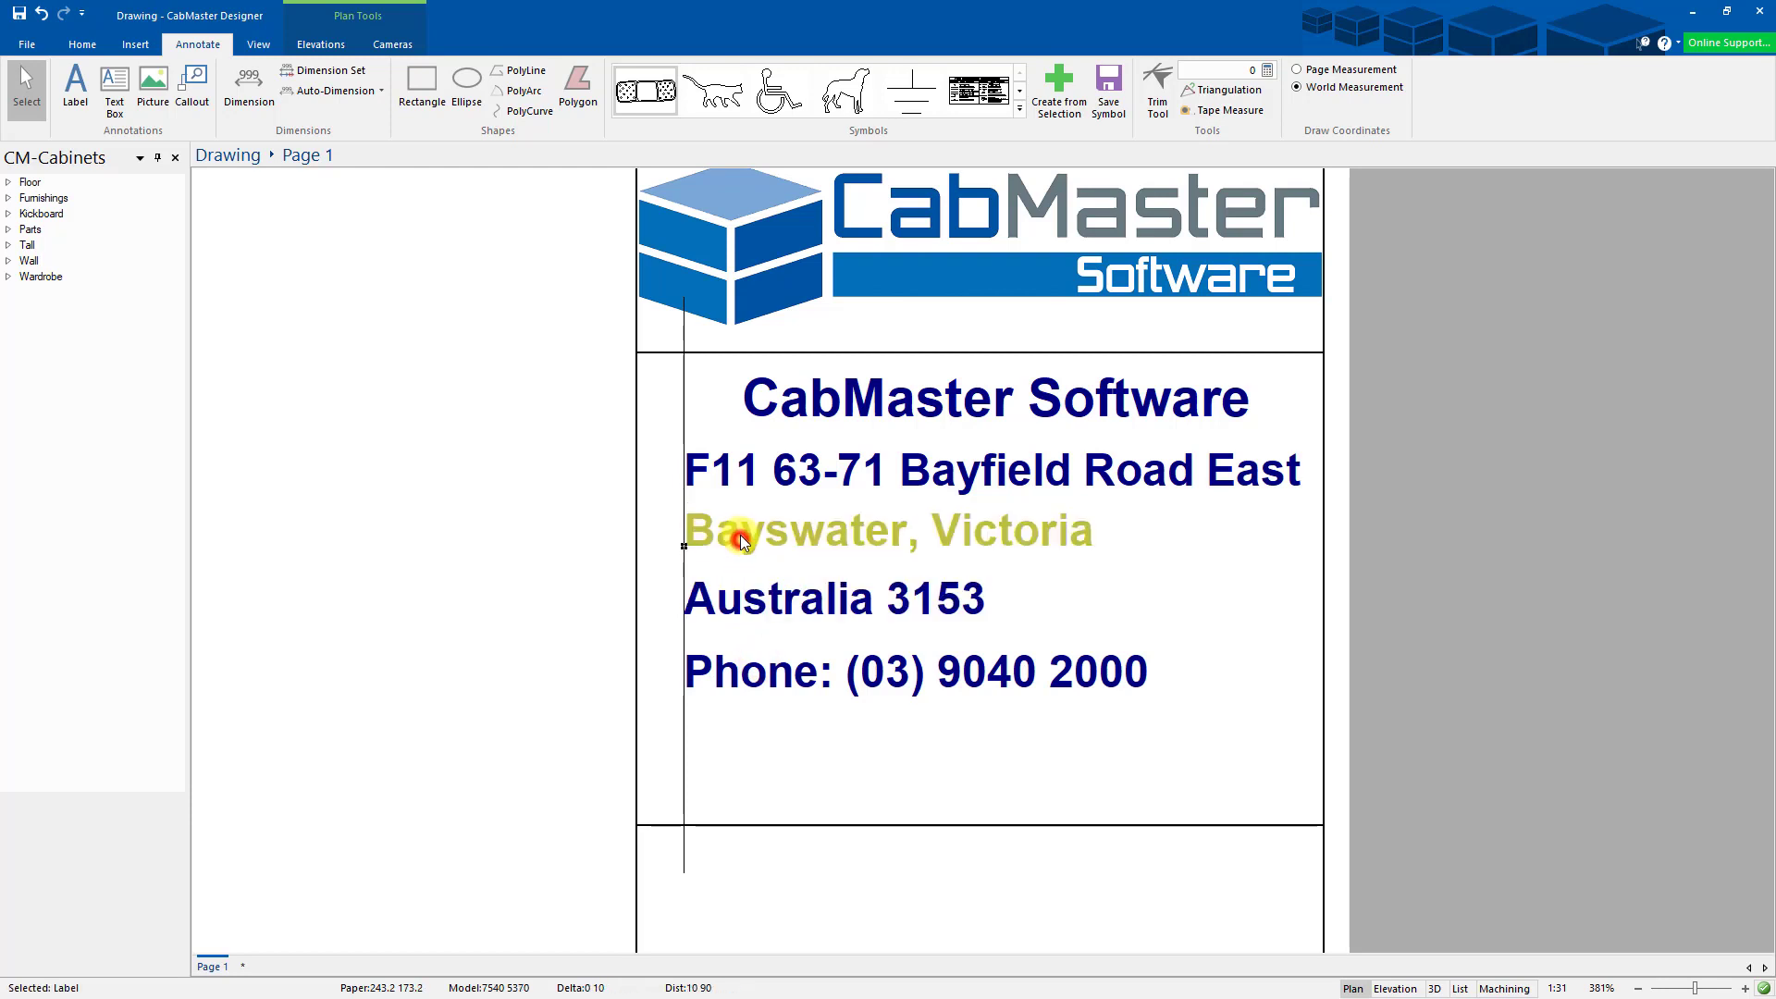
pyautogui.click(755, 727)
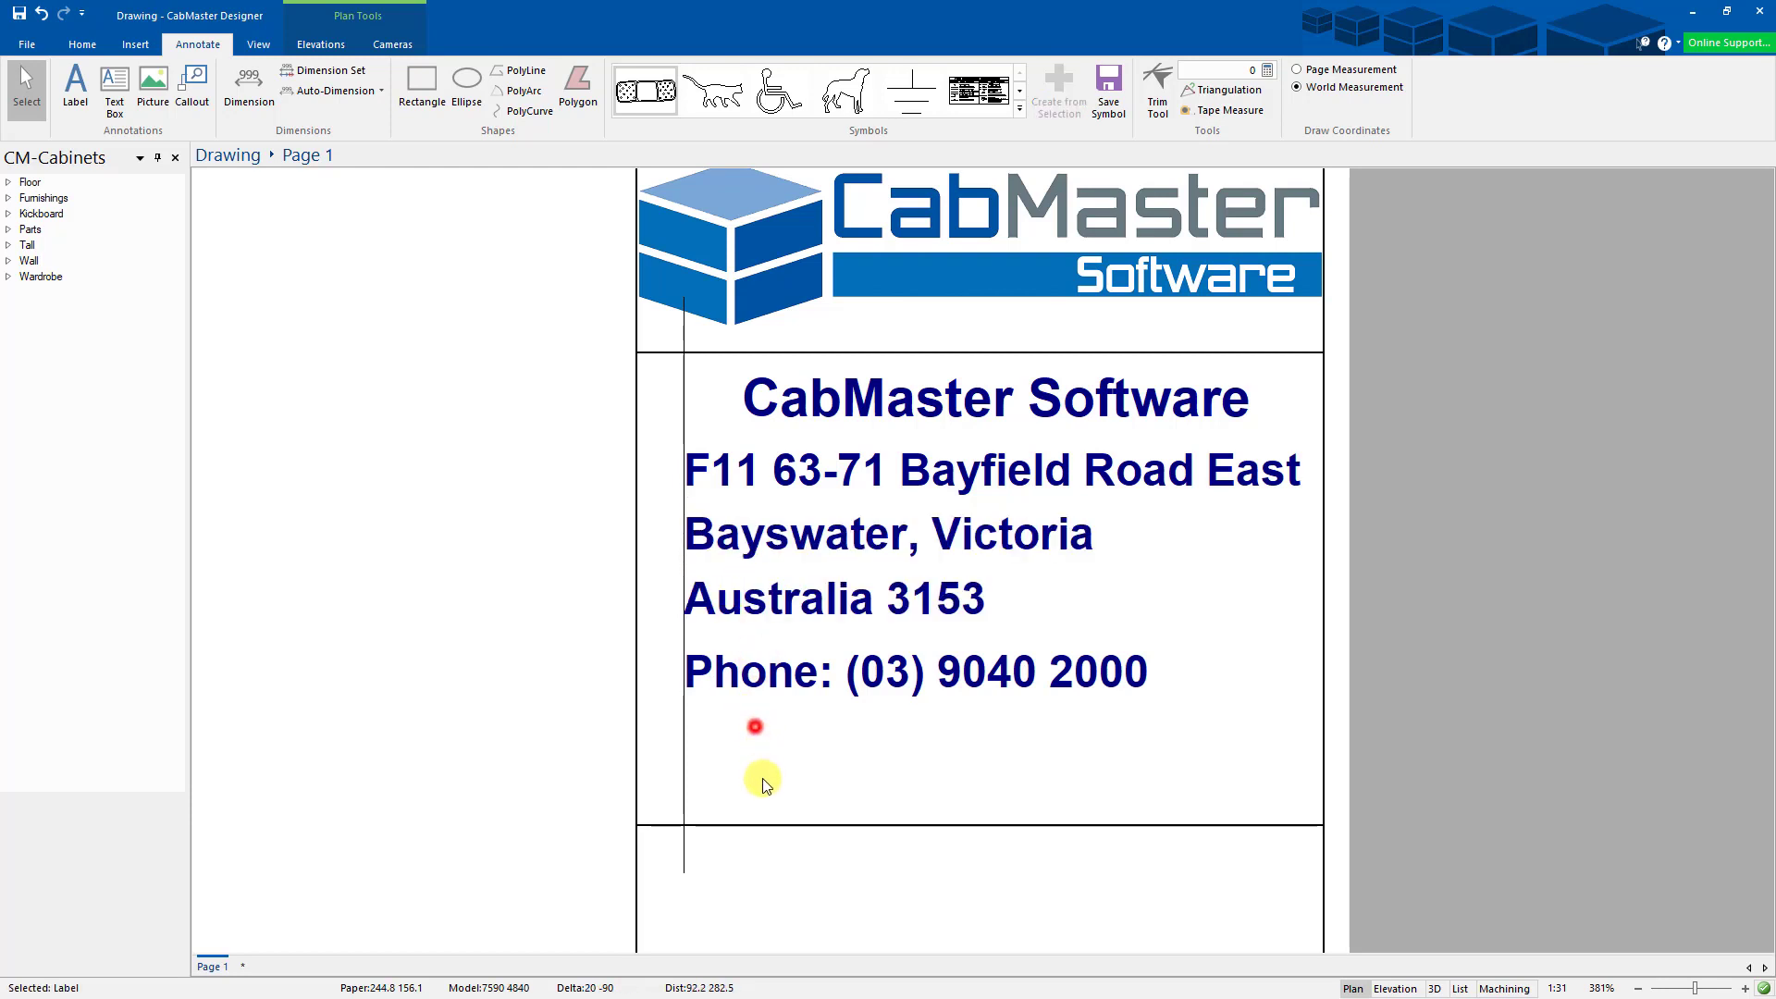
pyautogui.click(715, 880)
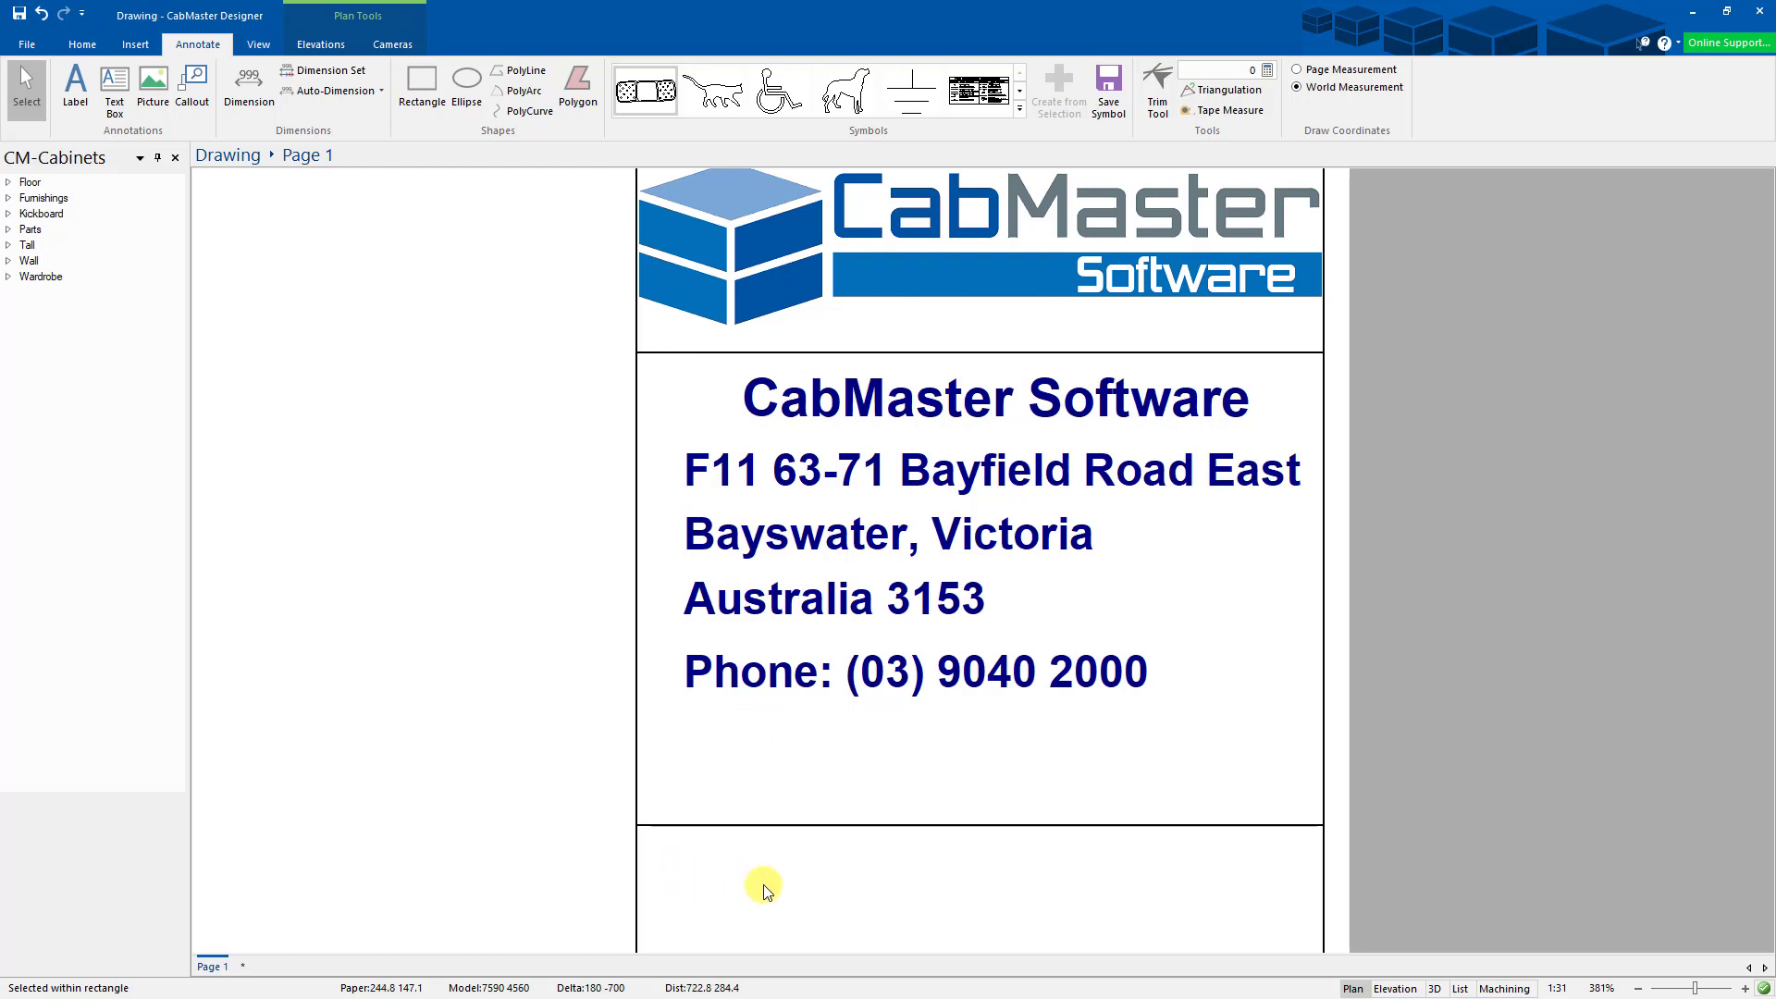
# - Fit the whole page in view and nudge the title-block divider up just under the phone line
pyautogui.middleClick(763, 885)
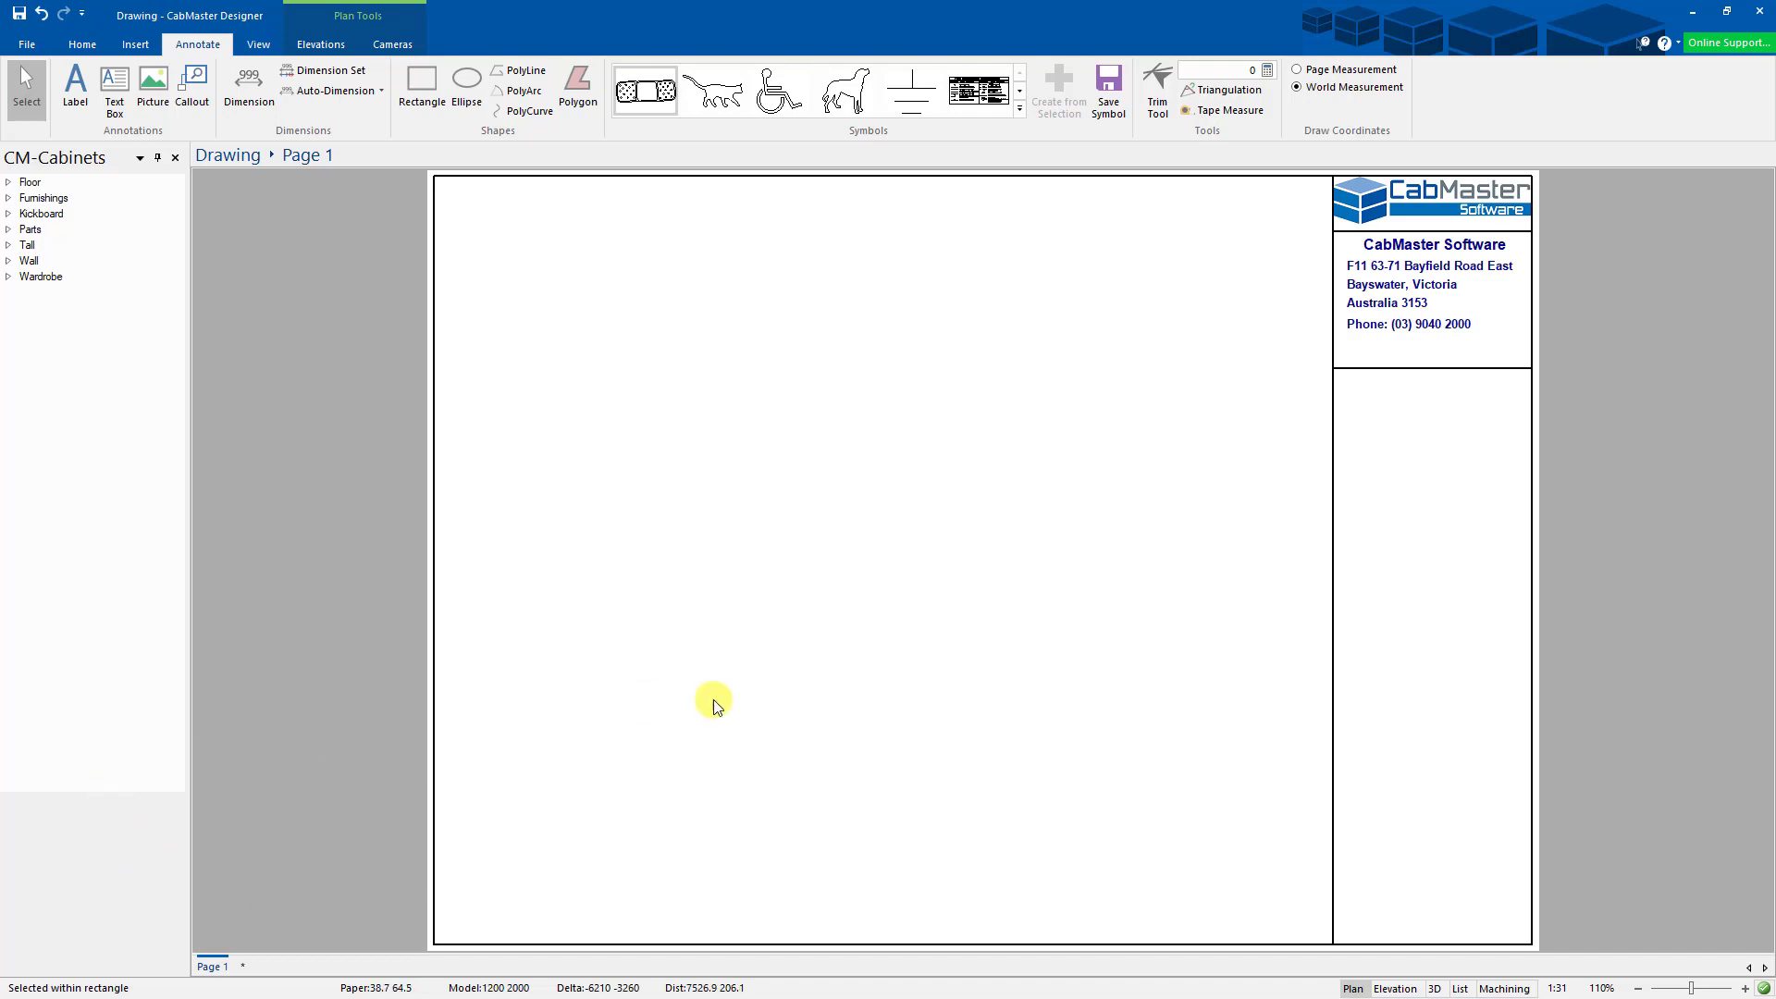
pyautogui.click(1431, 369)
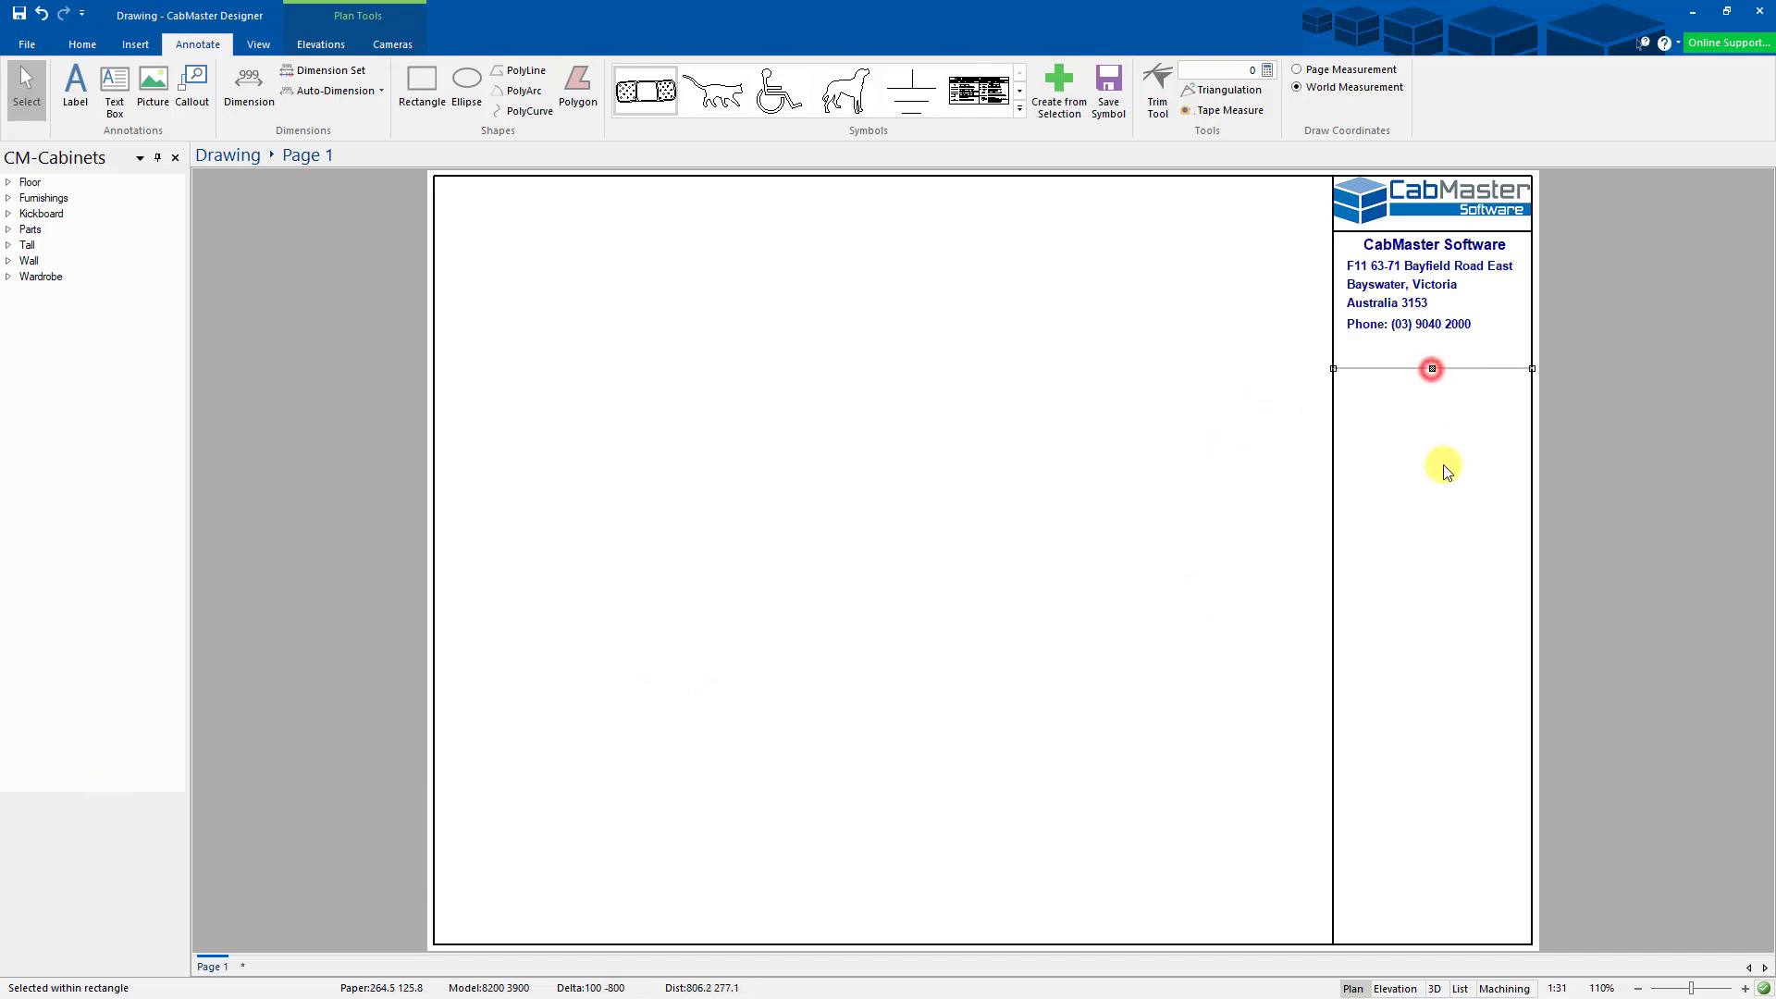
pyautogui.press('Up')
pyautogui.press('Up')
pyautogui.press('Up')
pyautogui.press('Up')
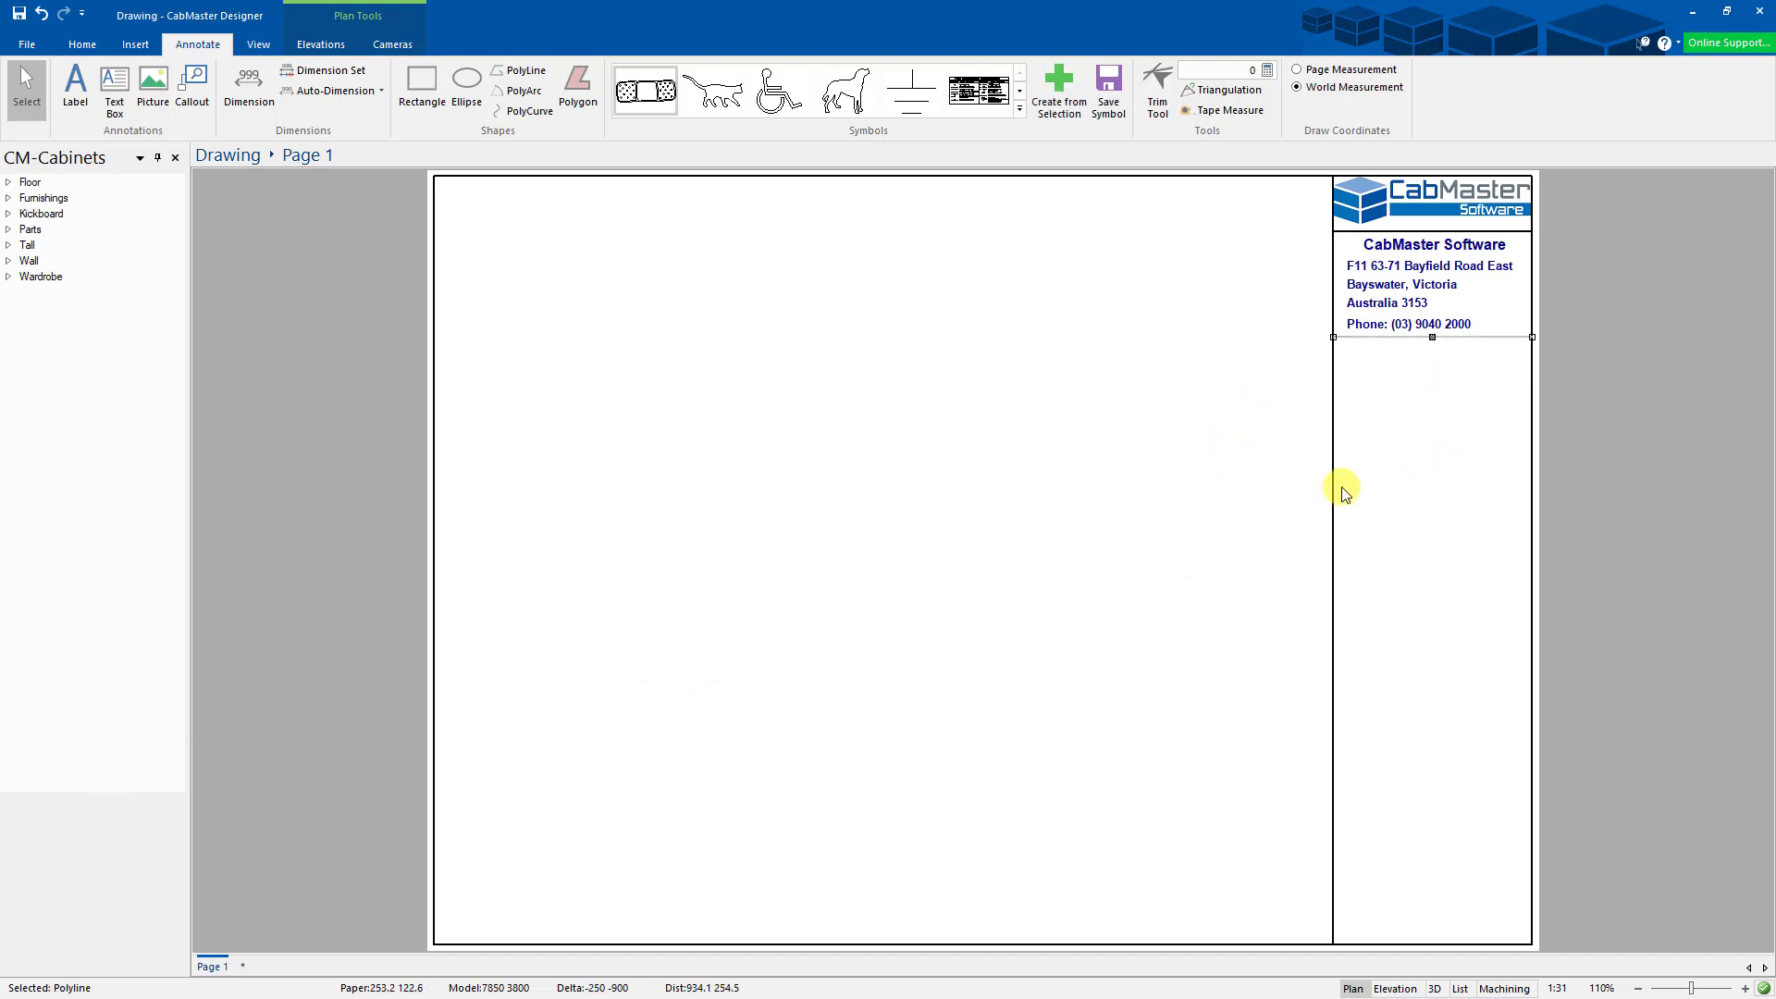
pyautogui.click(1268, 489)
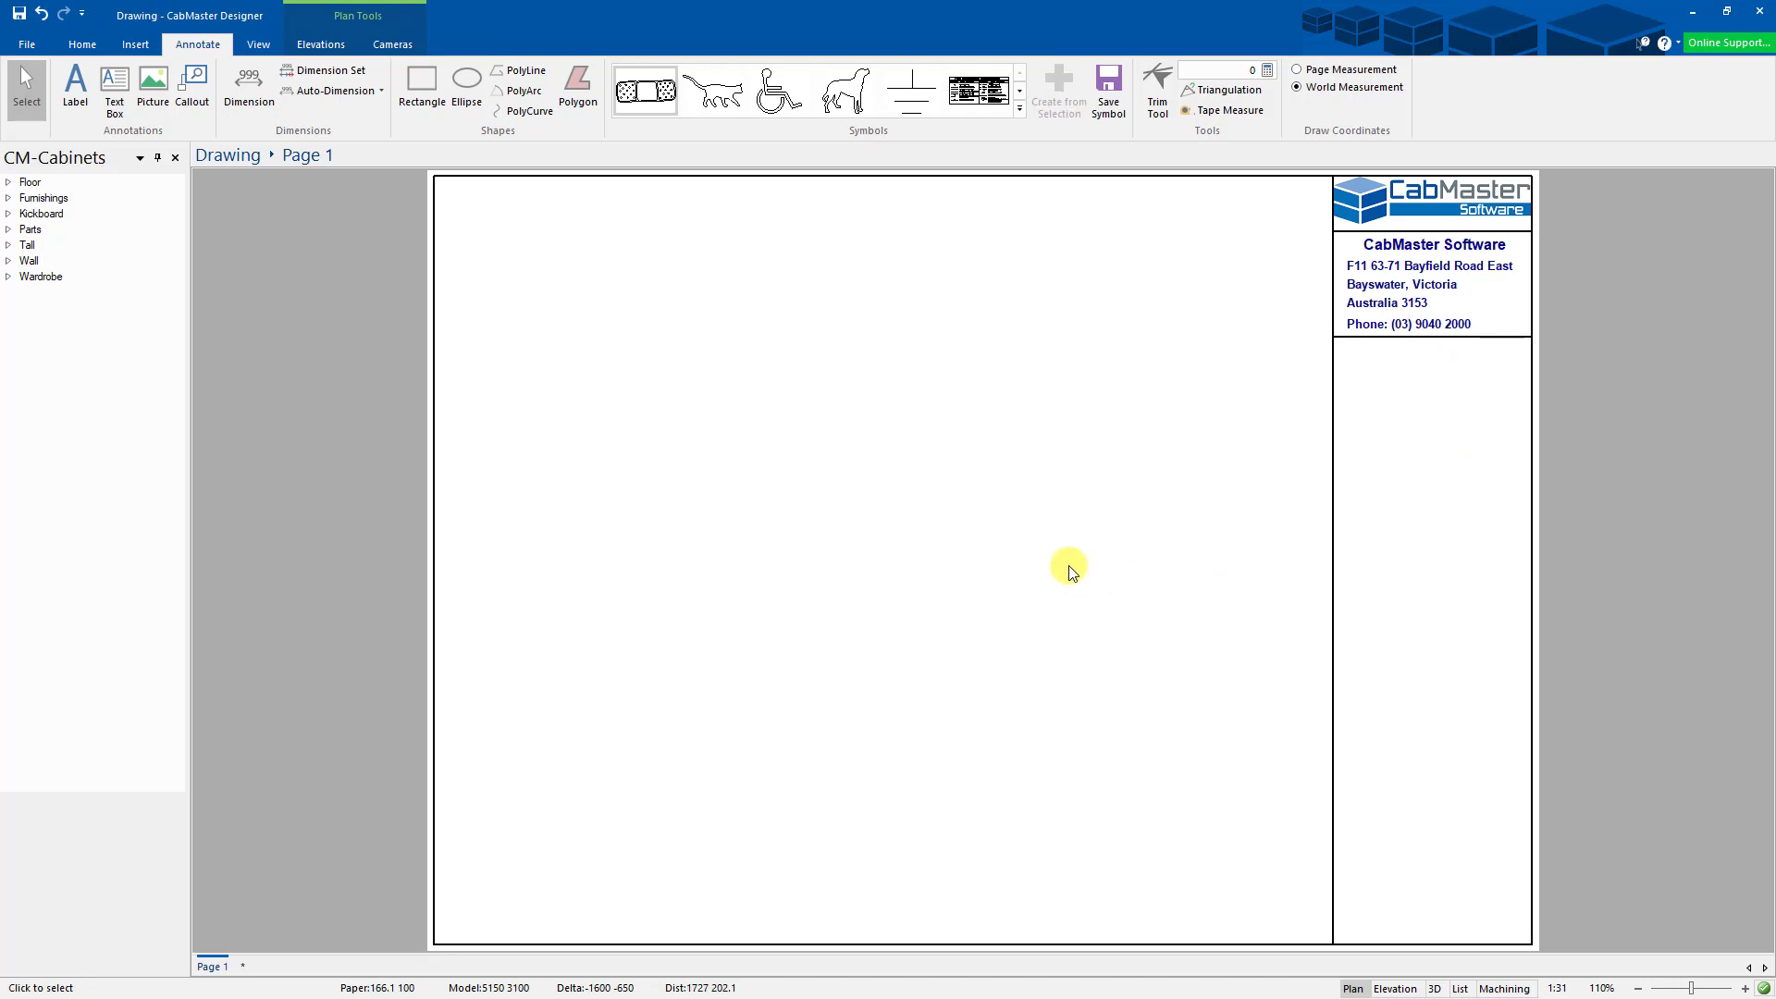
pyautogui.scroll(-1, 1017, 560)
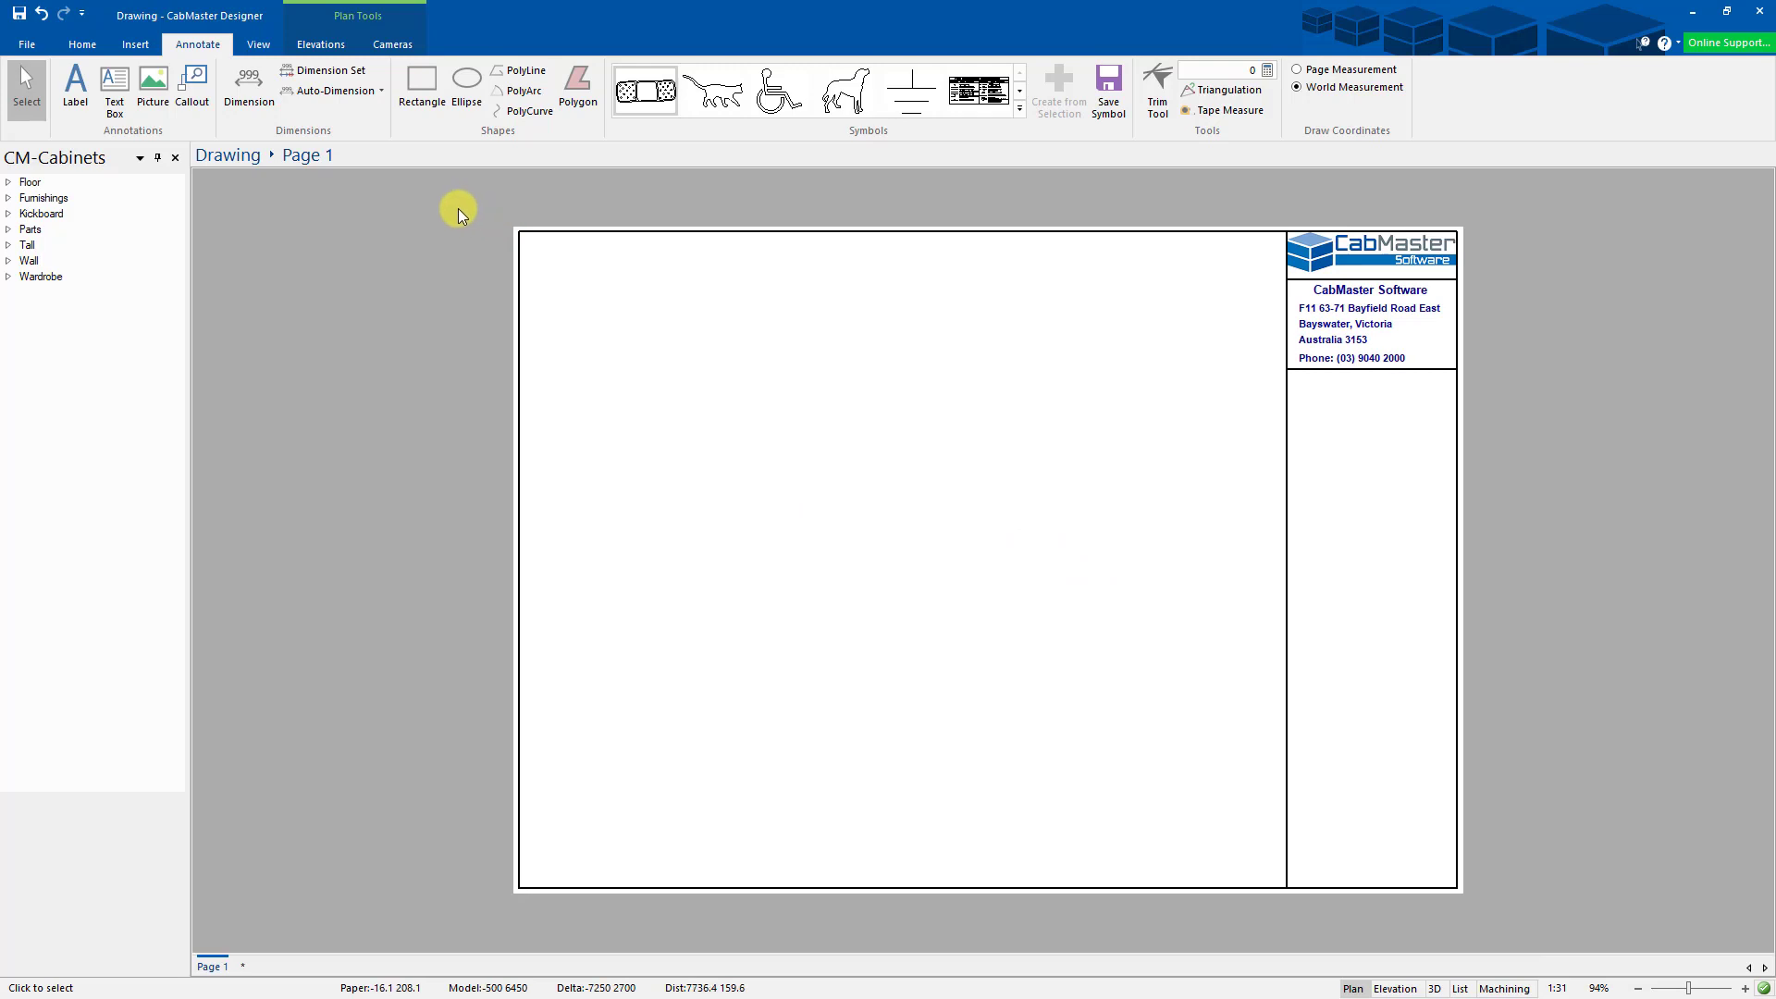
# - Box-select the whole border and title block and reassign them to another page with Move to Page
pyautogui.moveTo(449, 195); pyautogui.dragTo(1563, 925)
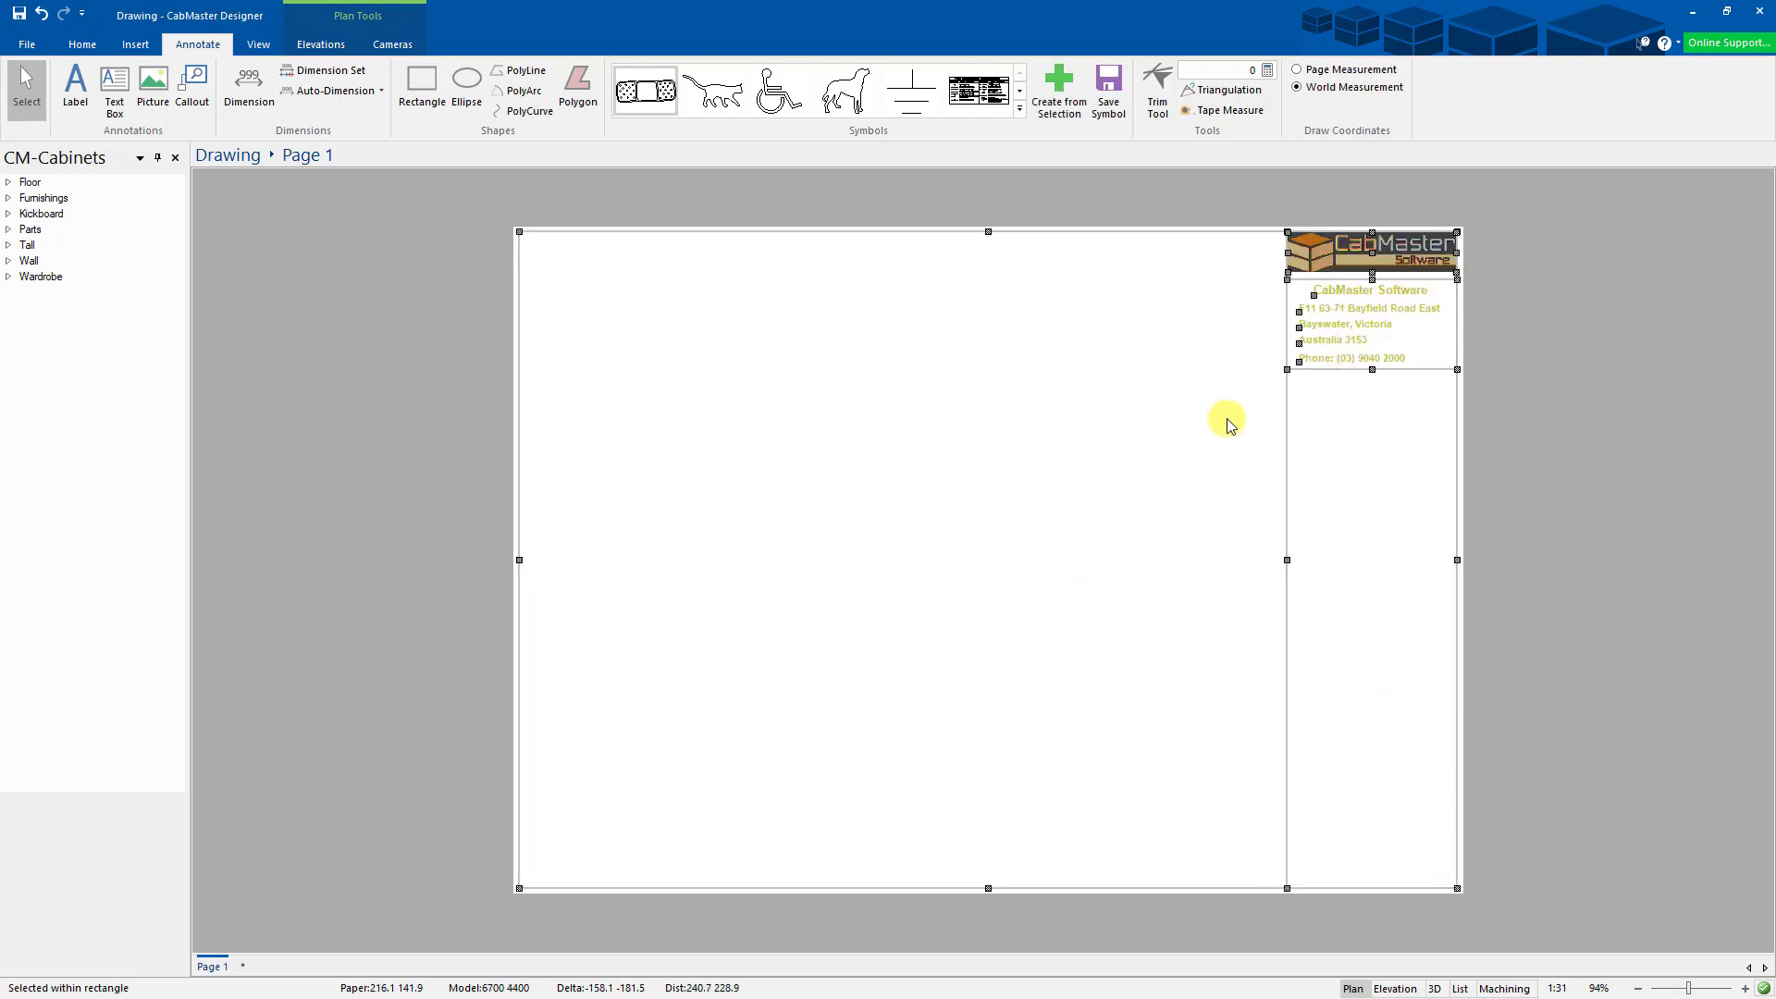
pyautogui.rightClick(1323, 368)
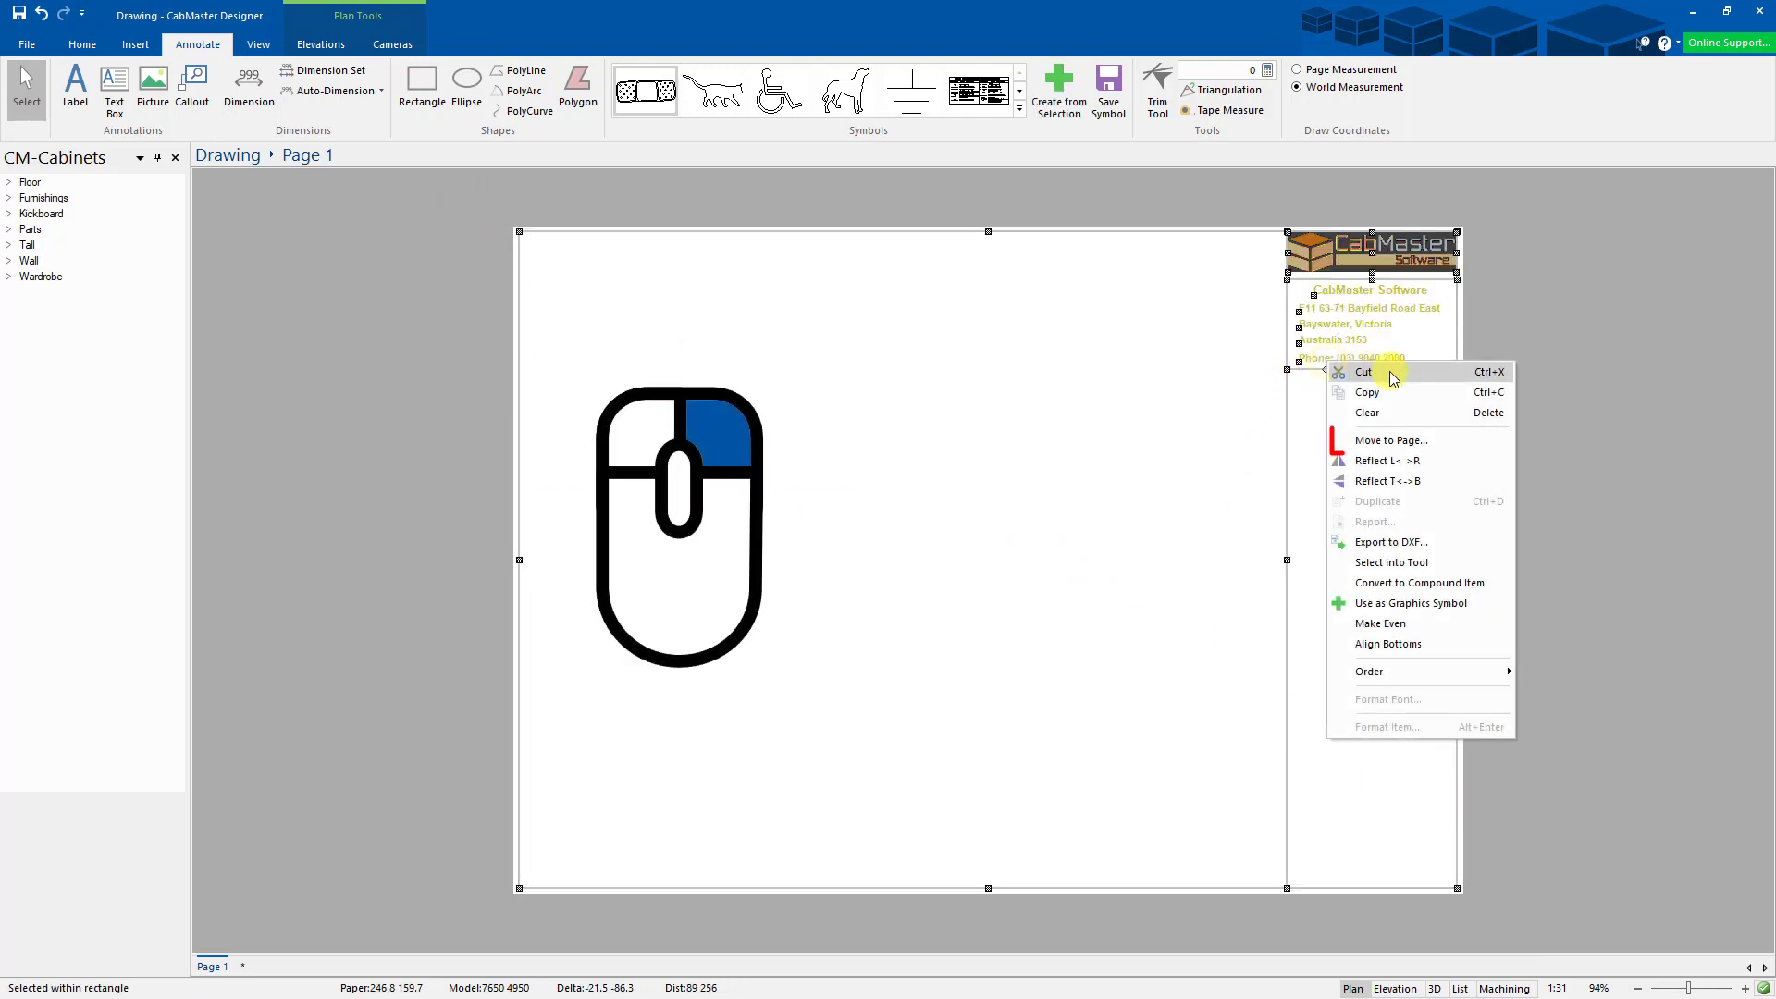
pyautogui.click(1392, 442)
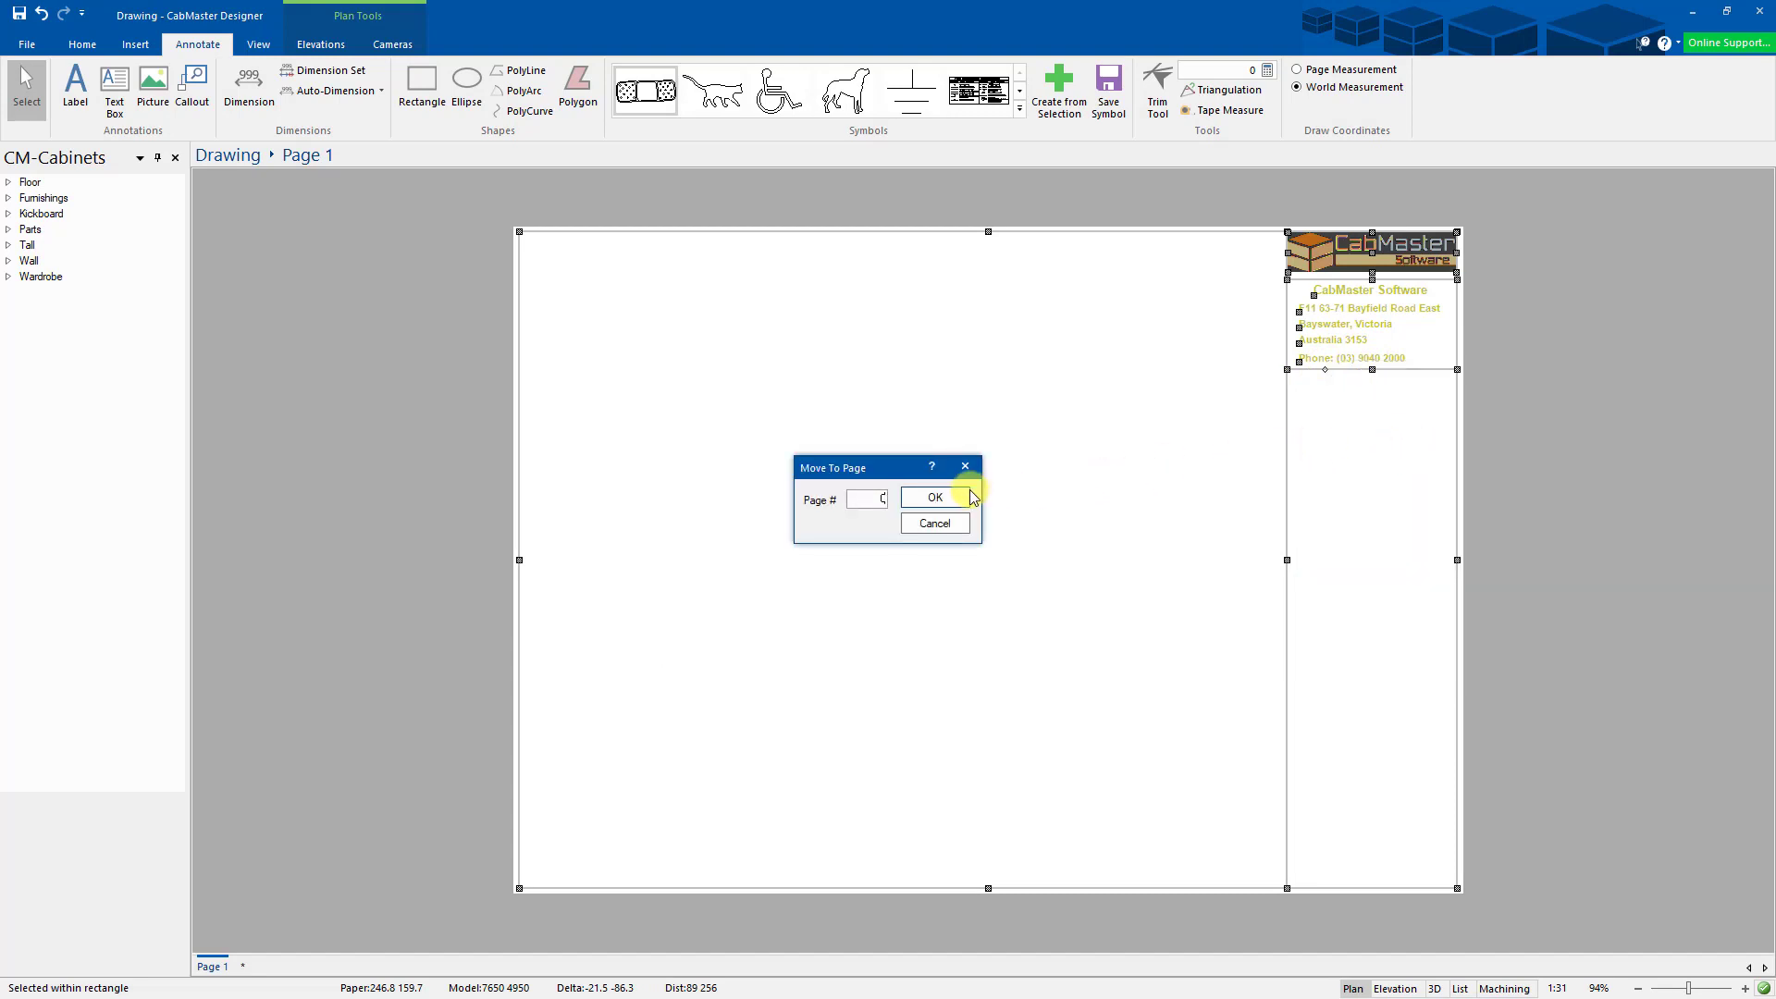
pyautogui.click(933, 496)
pyautogui.click(833, 567)
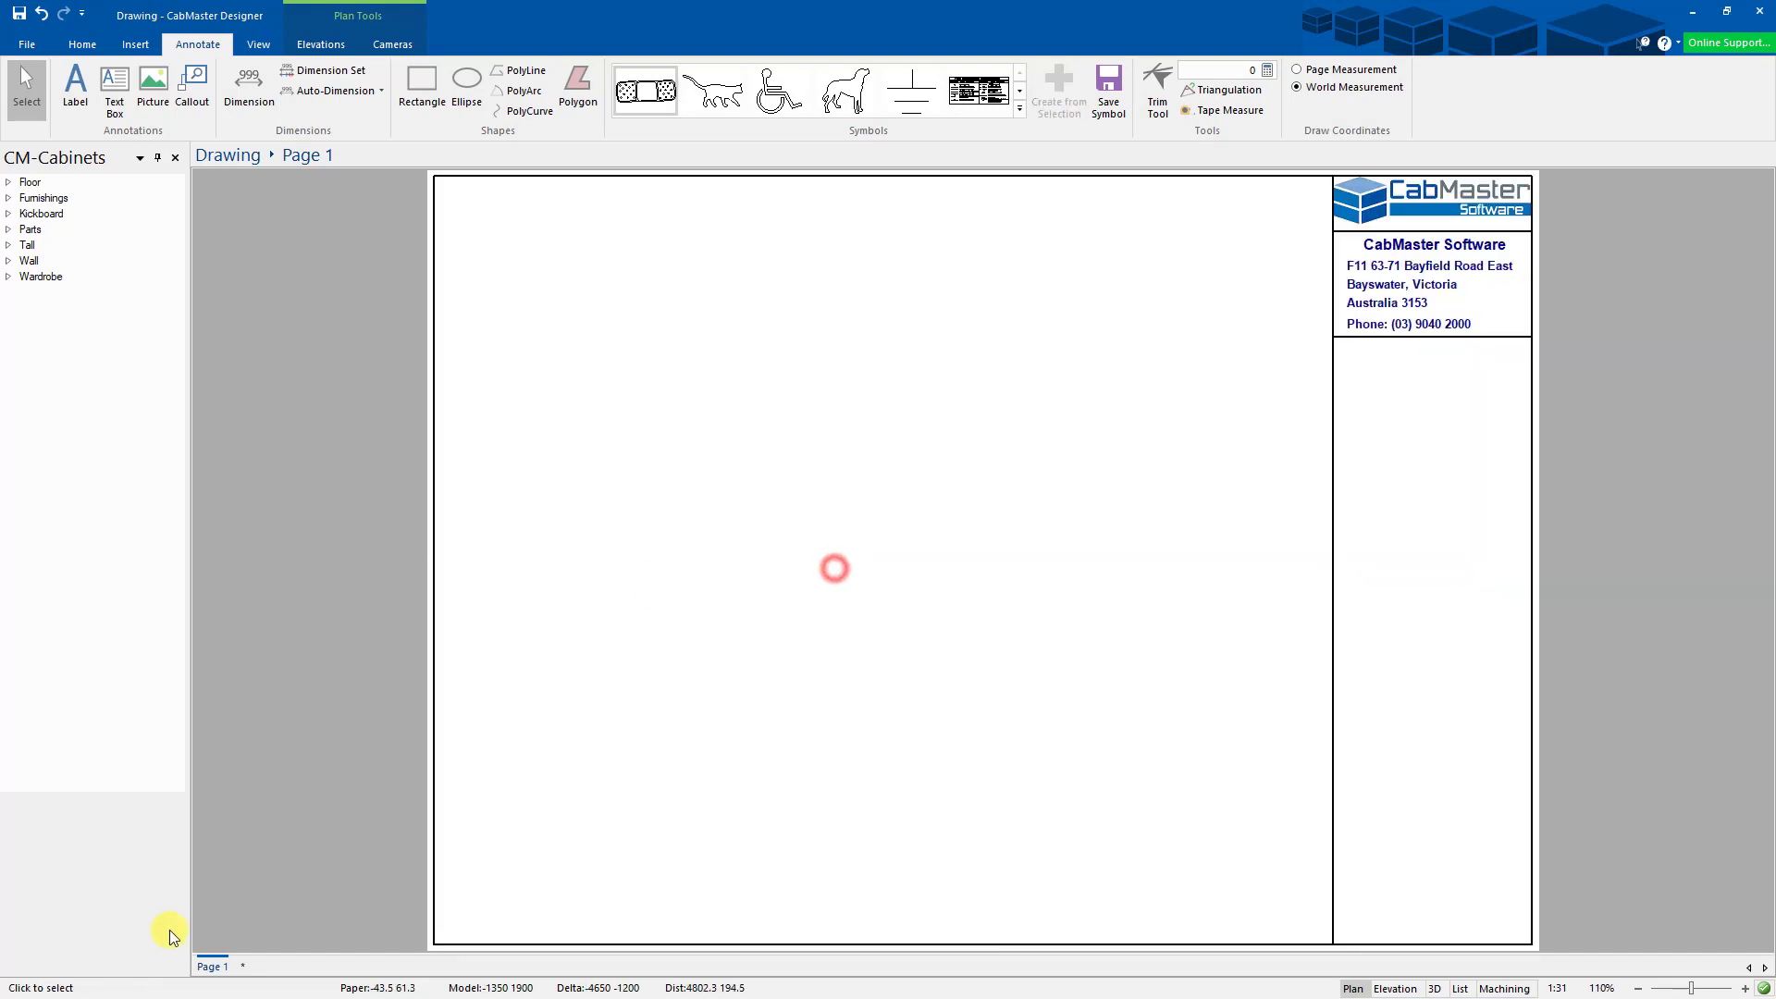
# - Show the [Common] page beside Page 1 and check its contents
pyautogui.rightClick(218, 966)
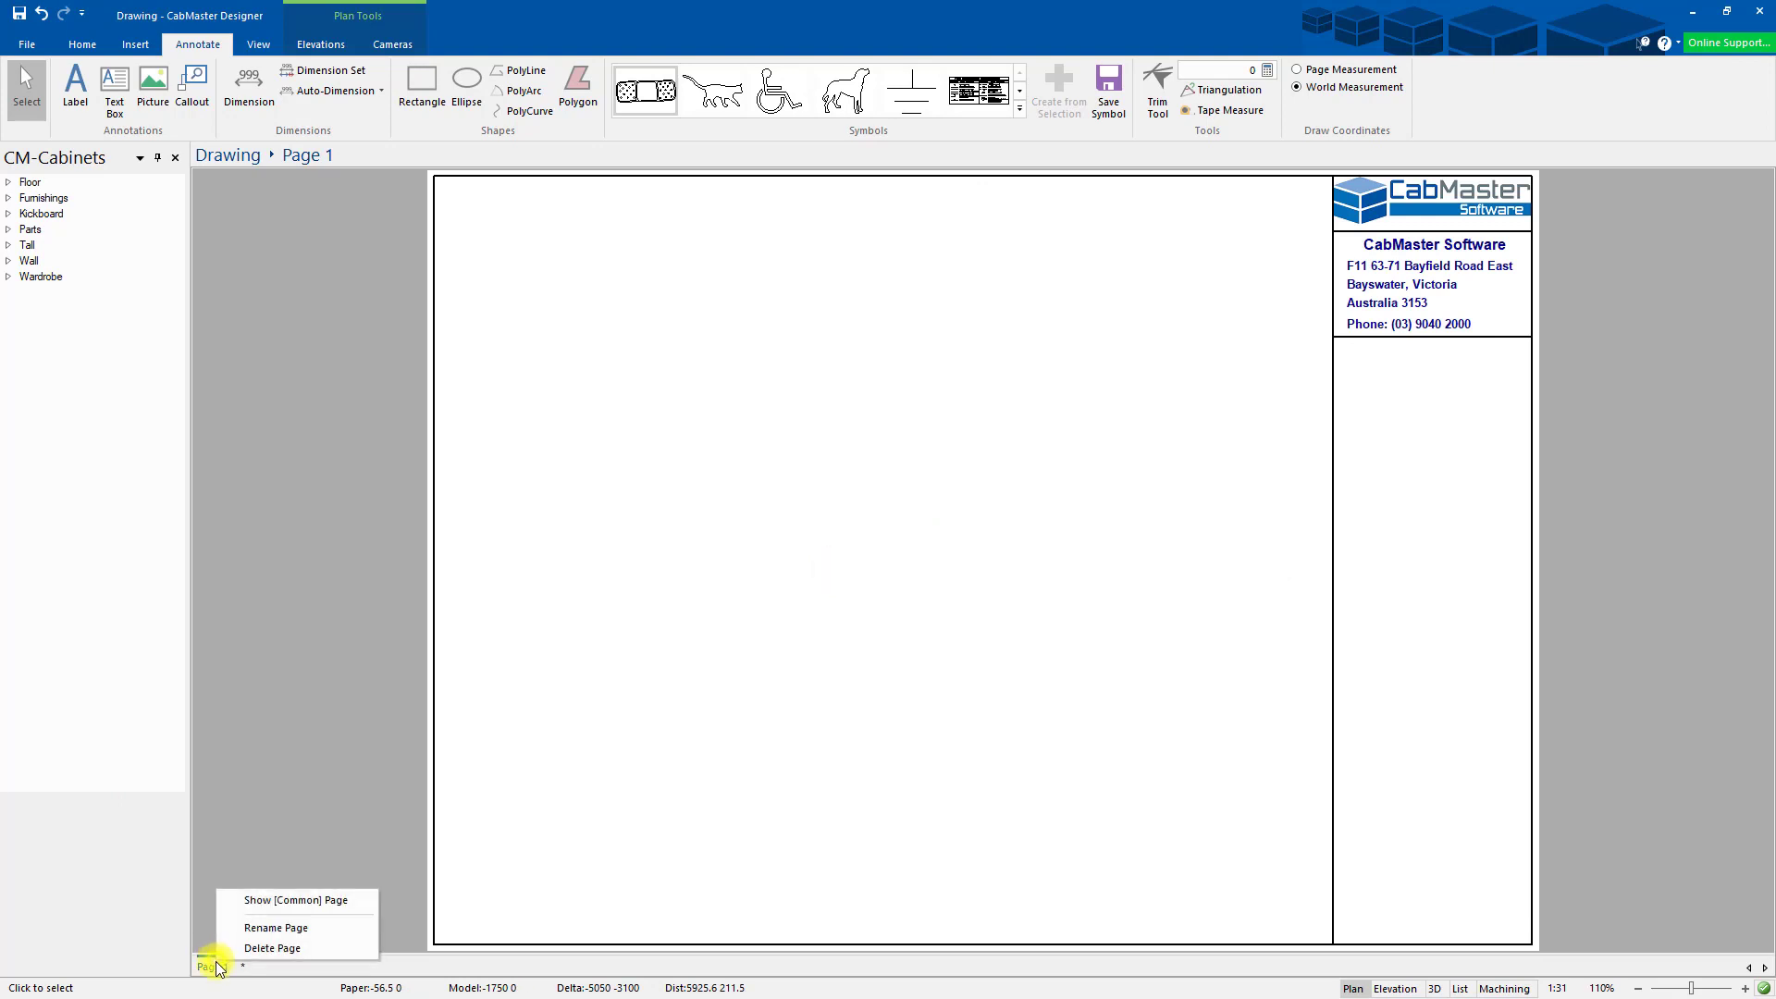
pyautogui.click(279, 902)
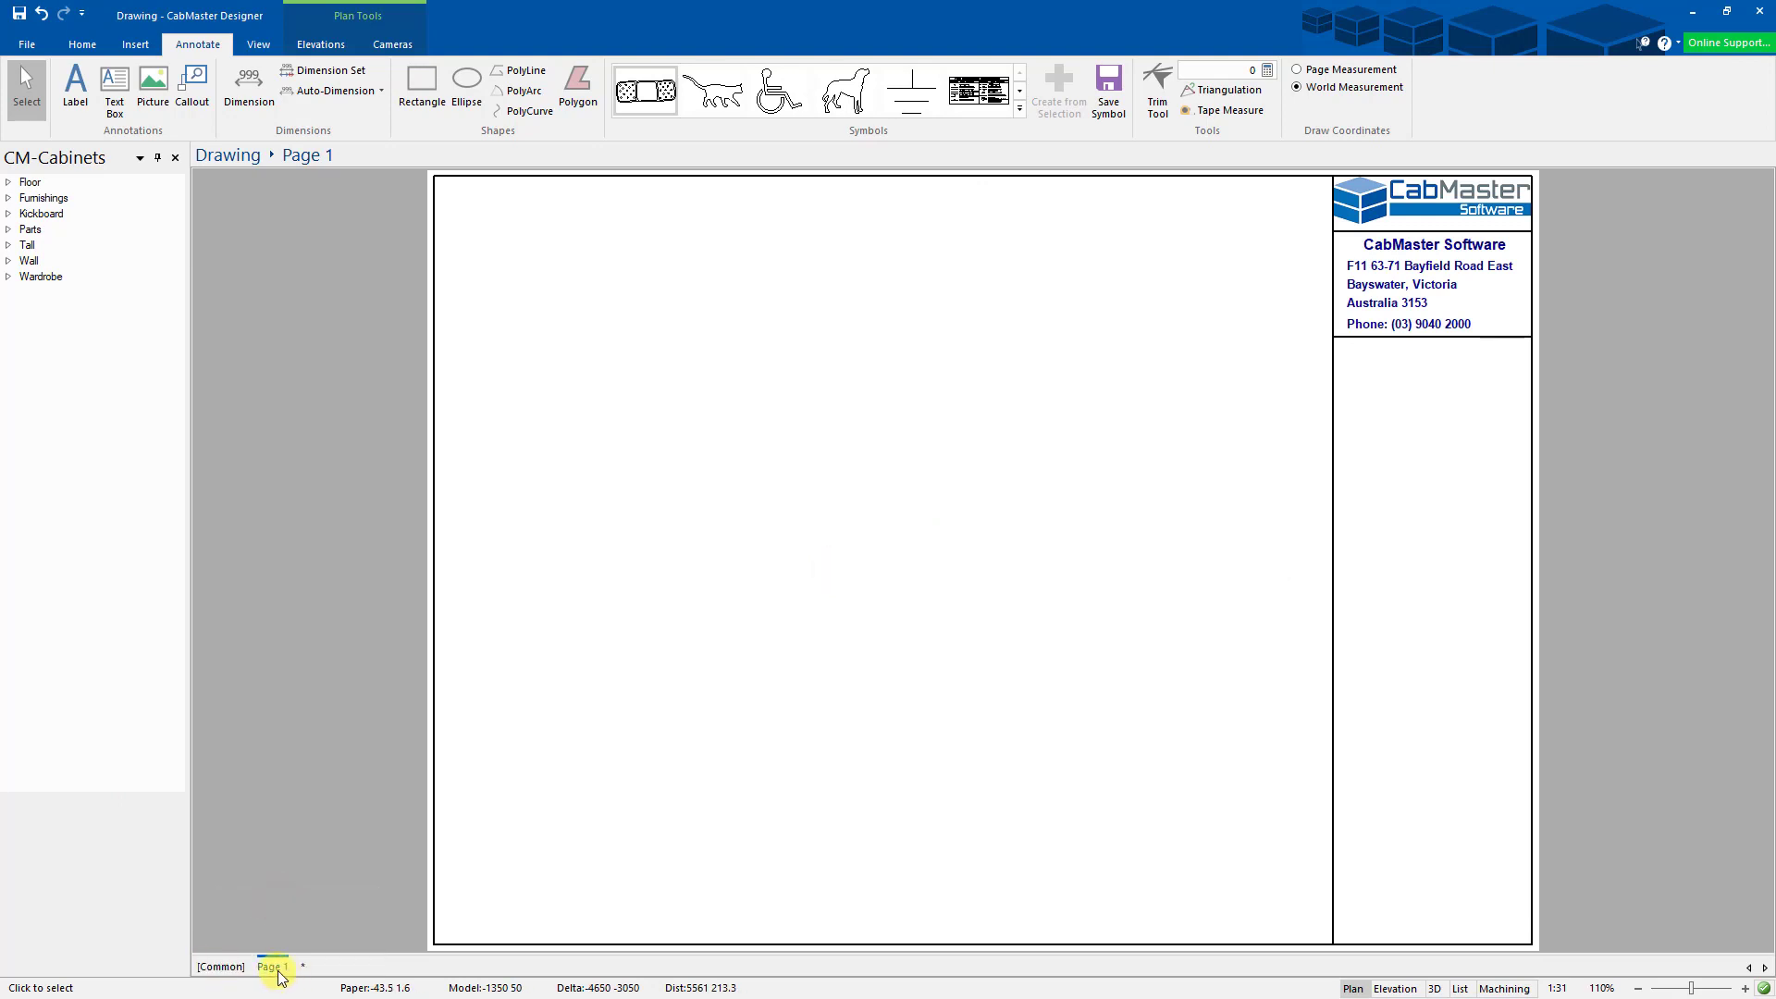
pyautogui.click(221, 967)
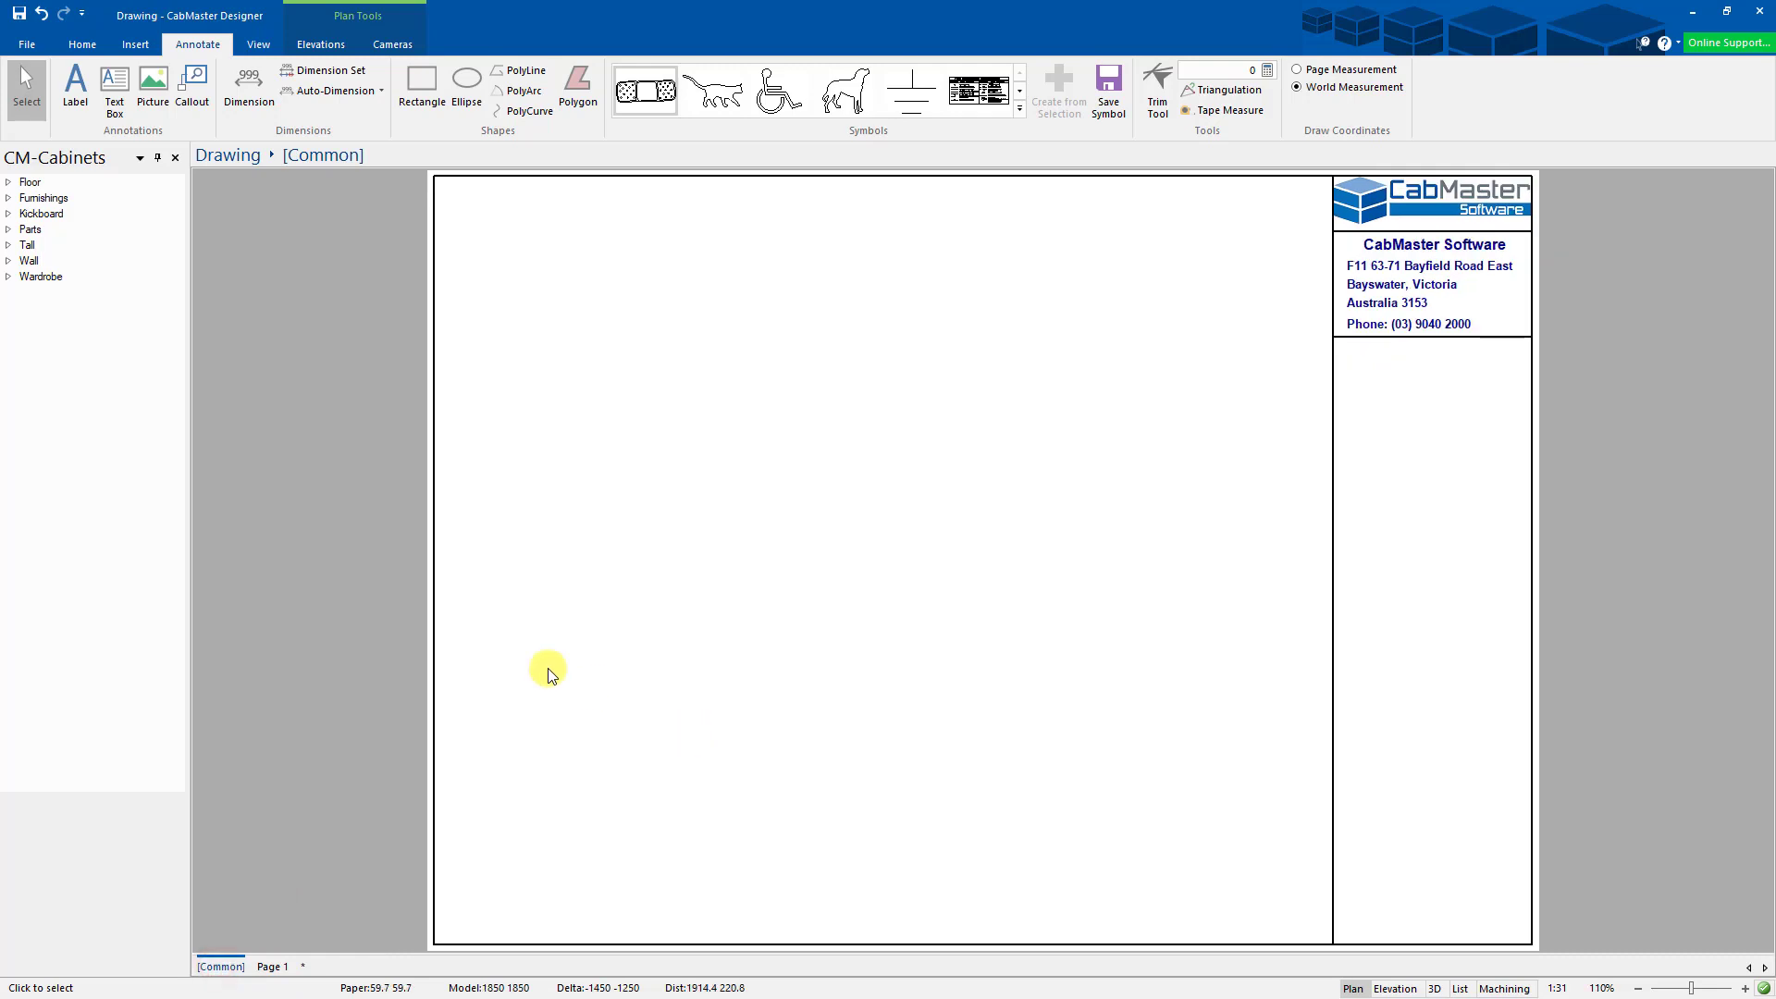
pyautogui.click(277, 964)
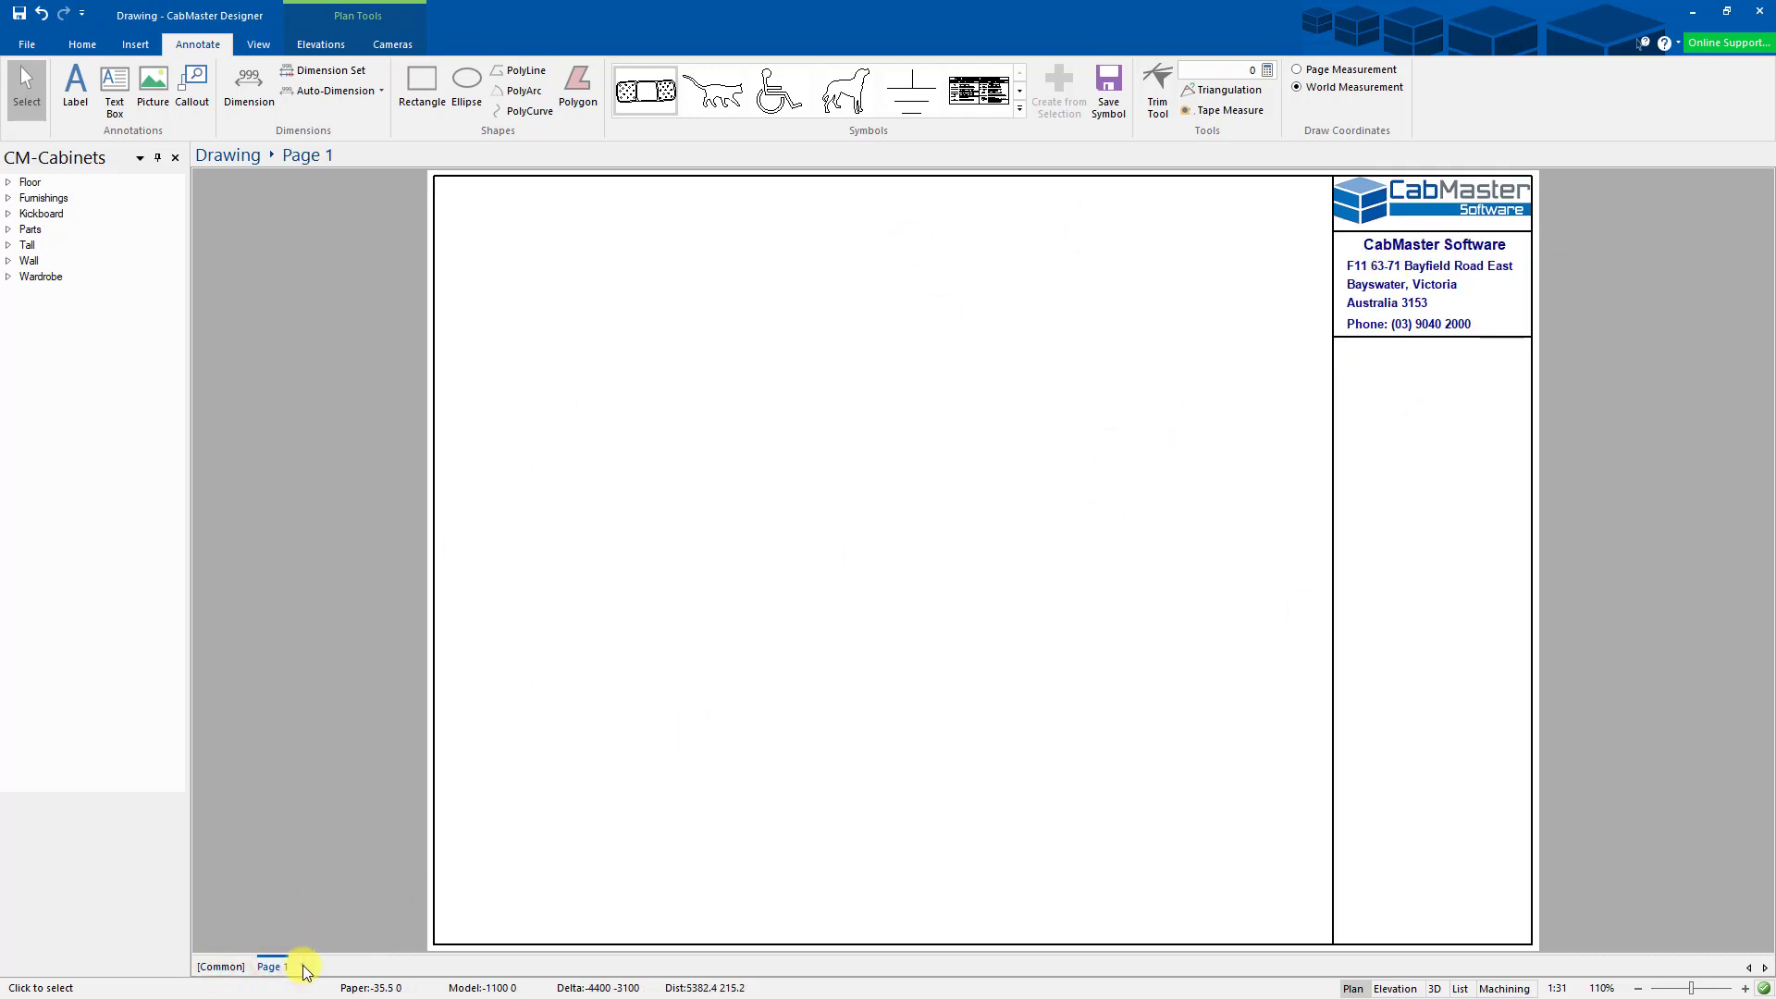
# - Add a blank Page 2 without copying Page 1's properties, then return to Page 1
pyautogui.click(305, 967)
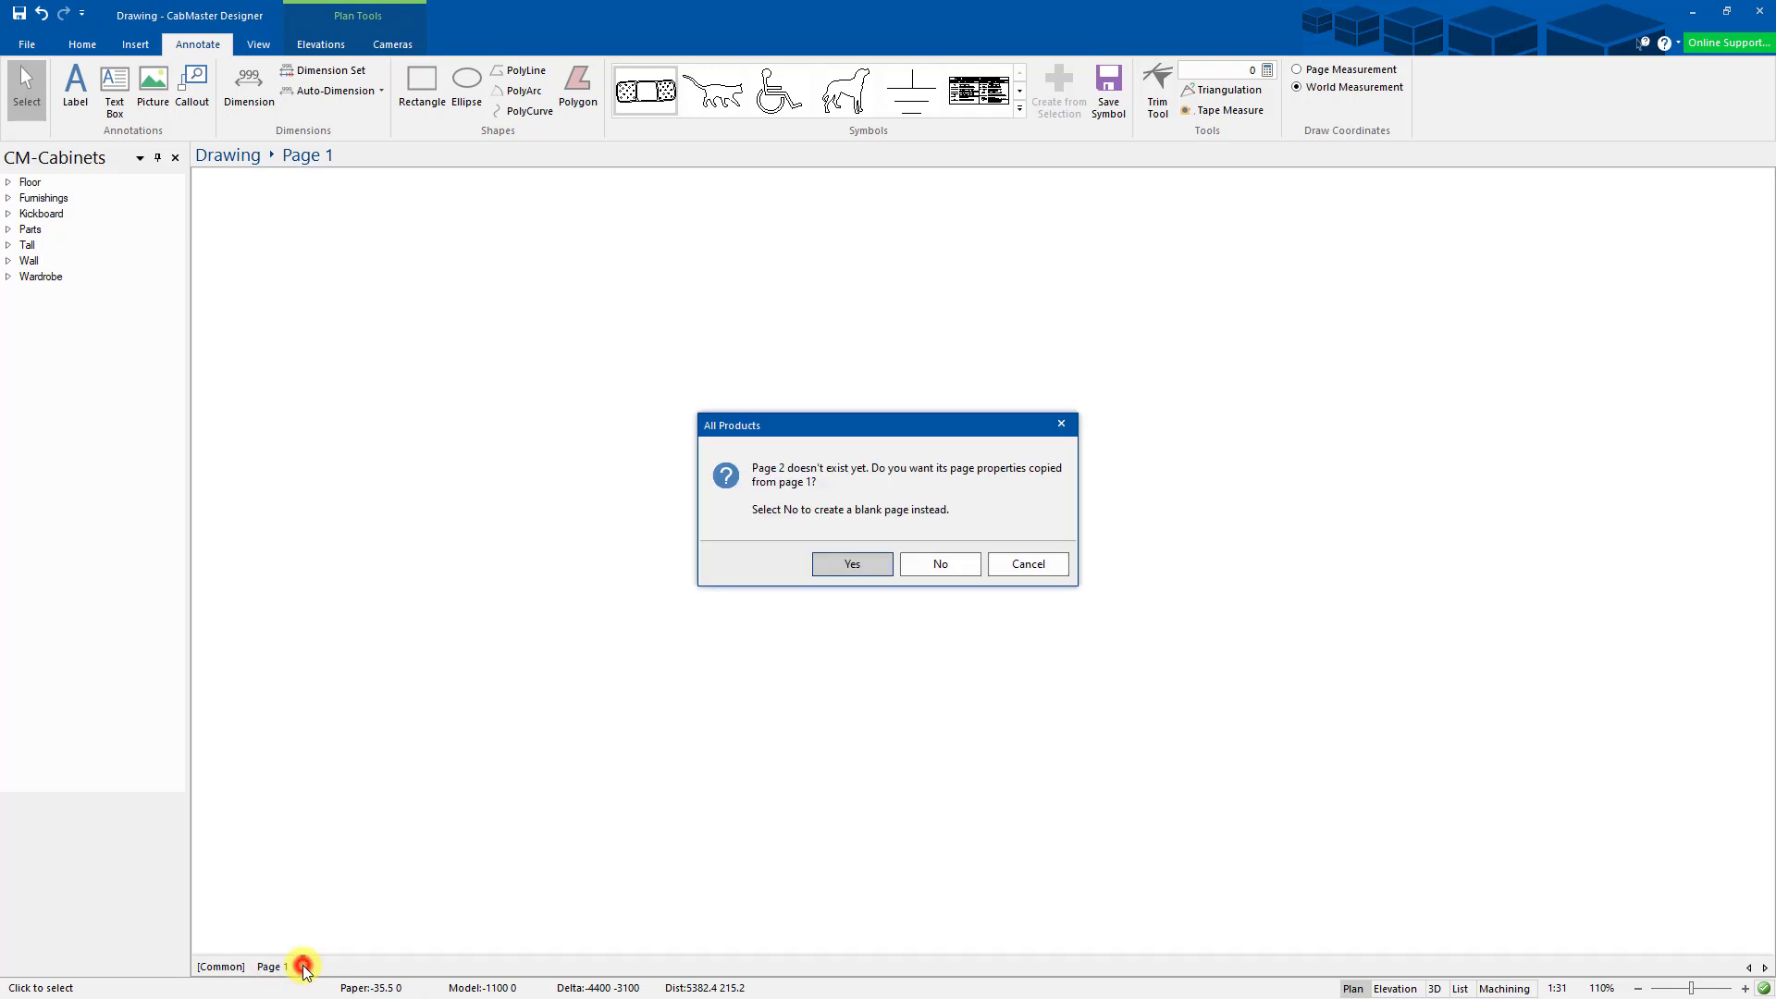
pyautogui.click(948, 564)
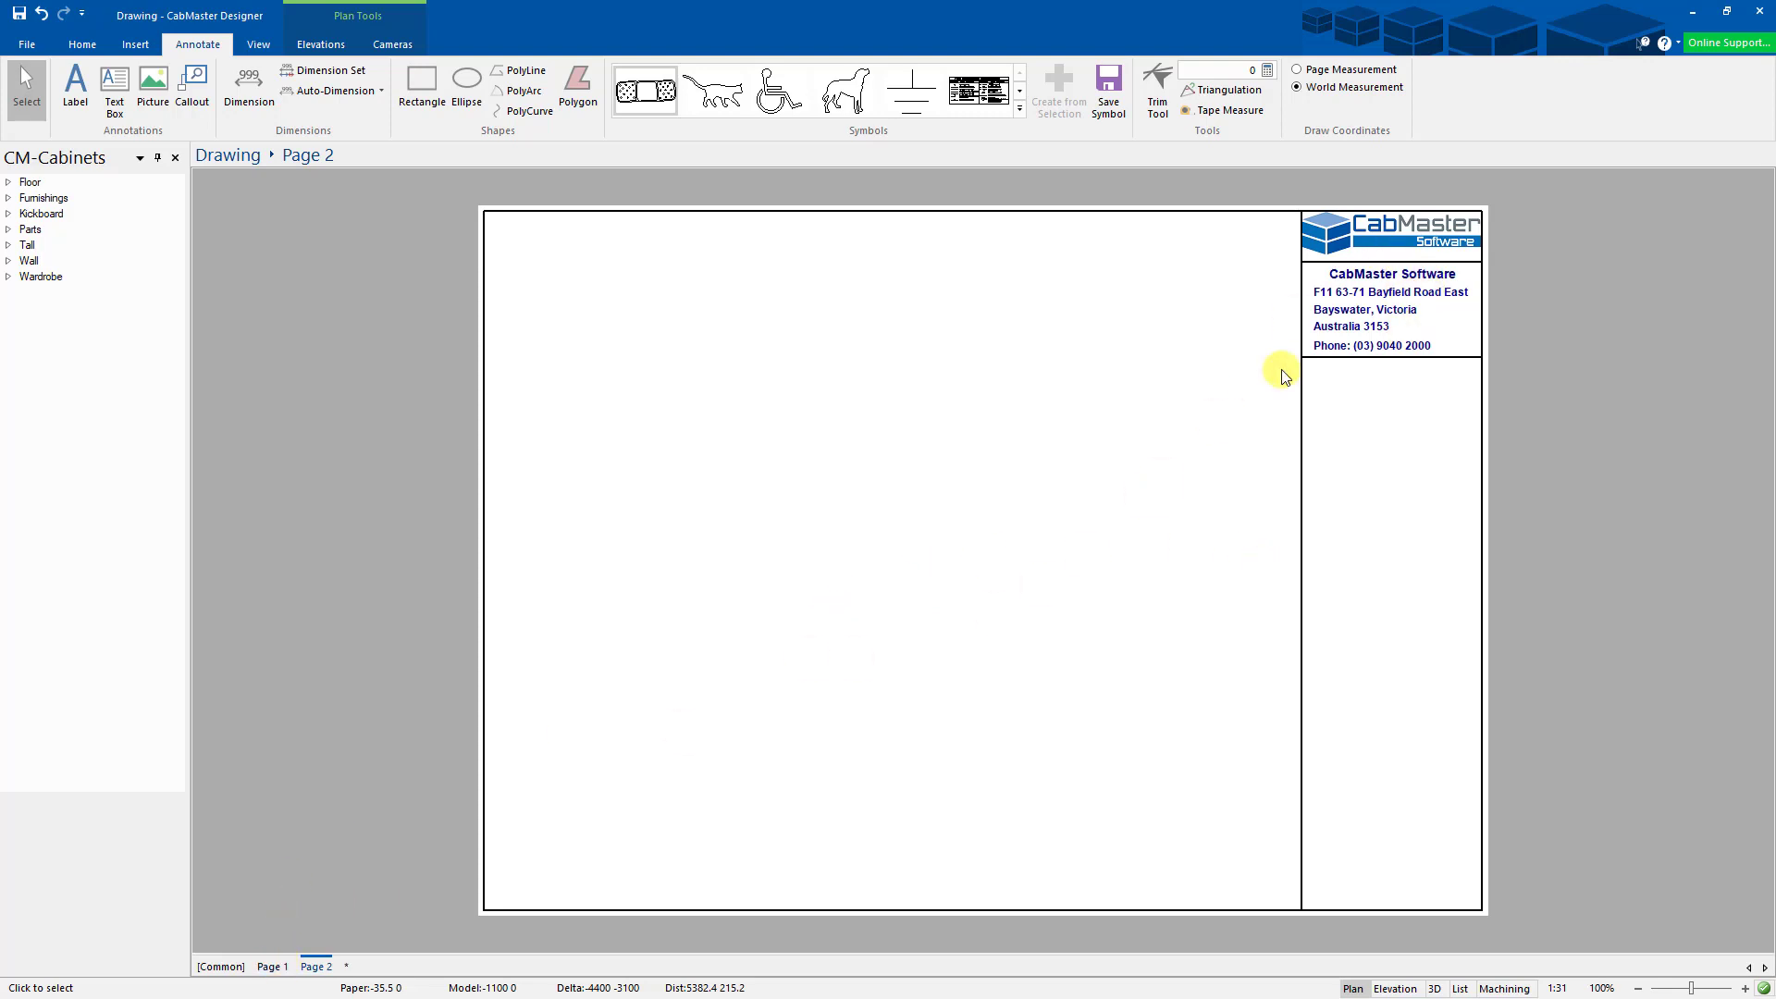
pyautogui.click(278, 966)
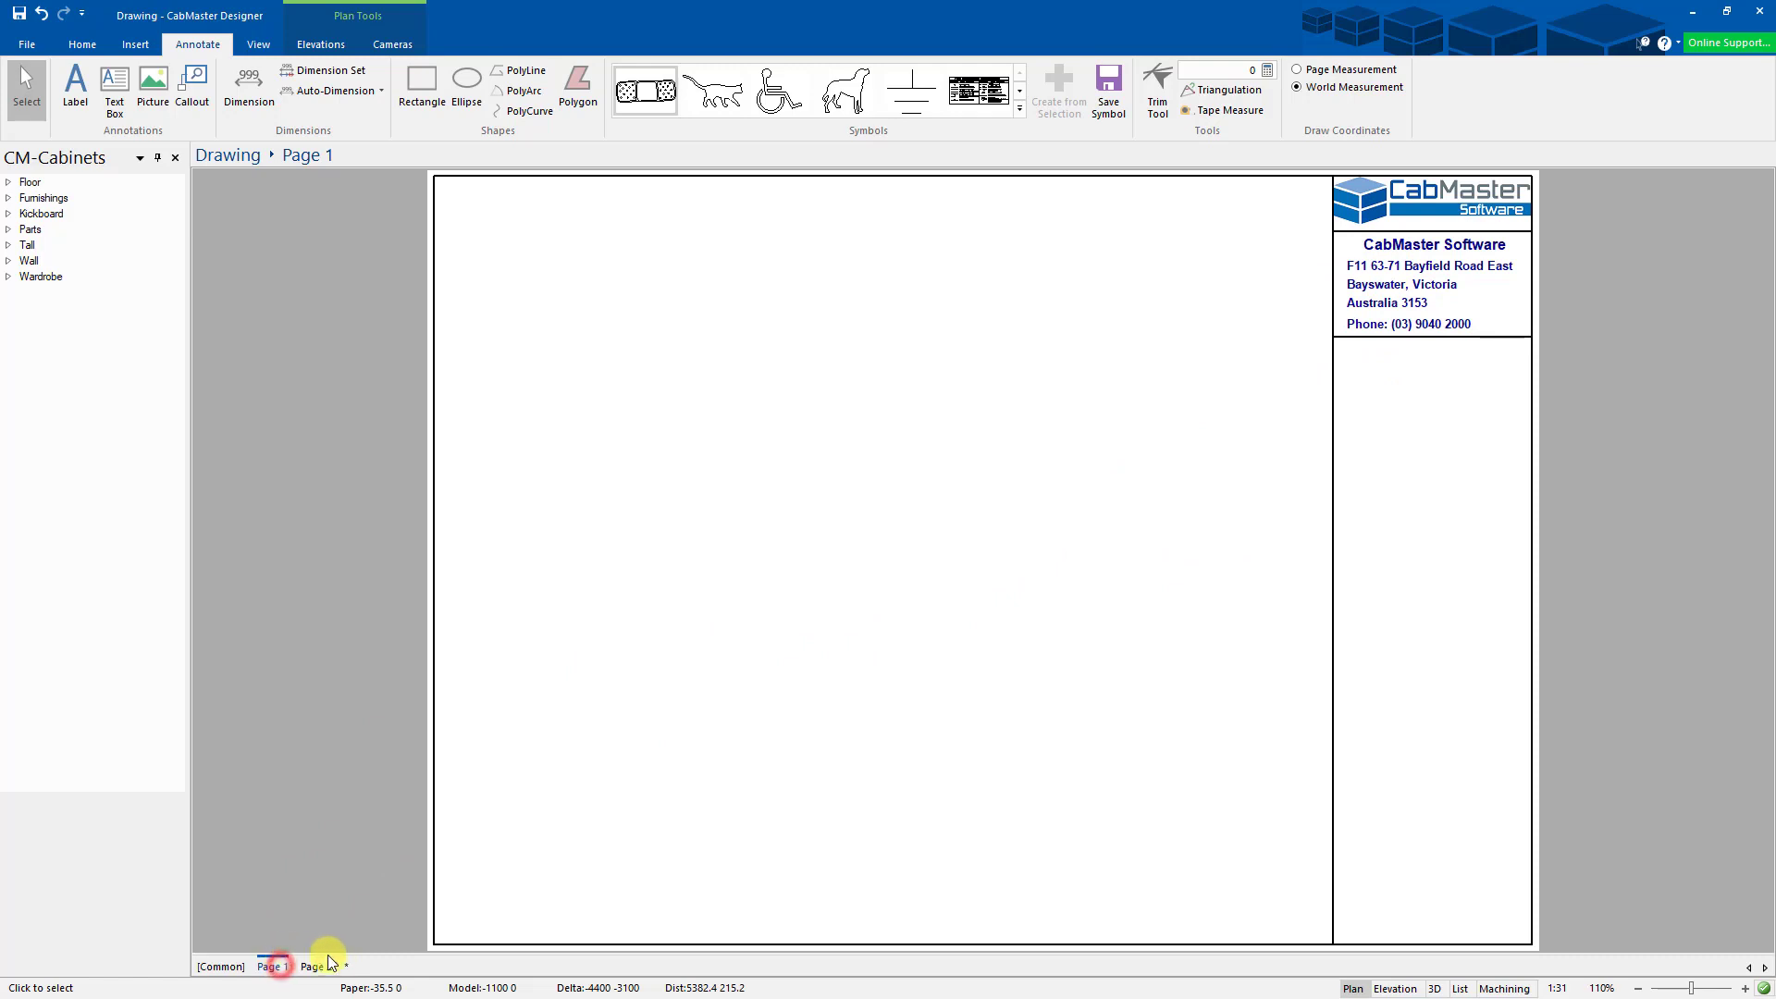
# - Place the Fire Protection Symbols List from the Annotate Symbols gallery on Page 1
pyautogui.click(316, 966)
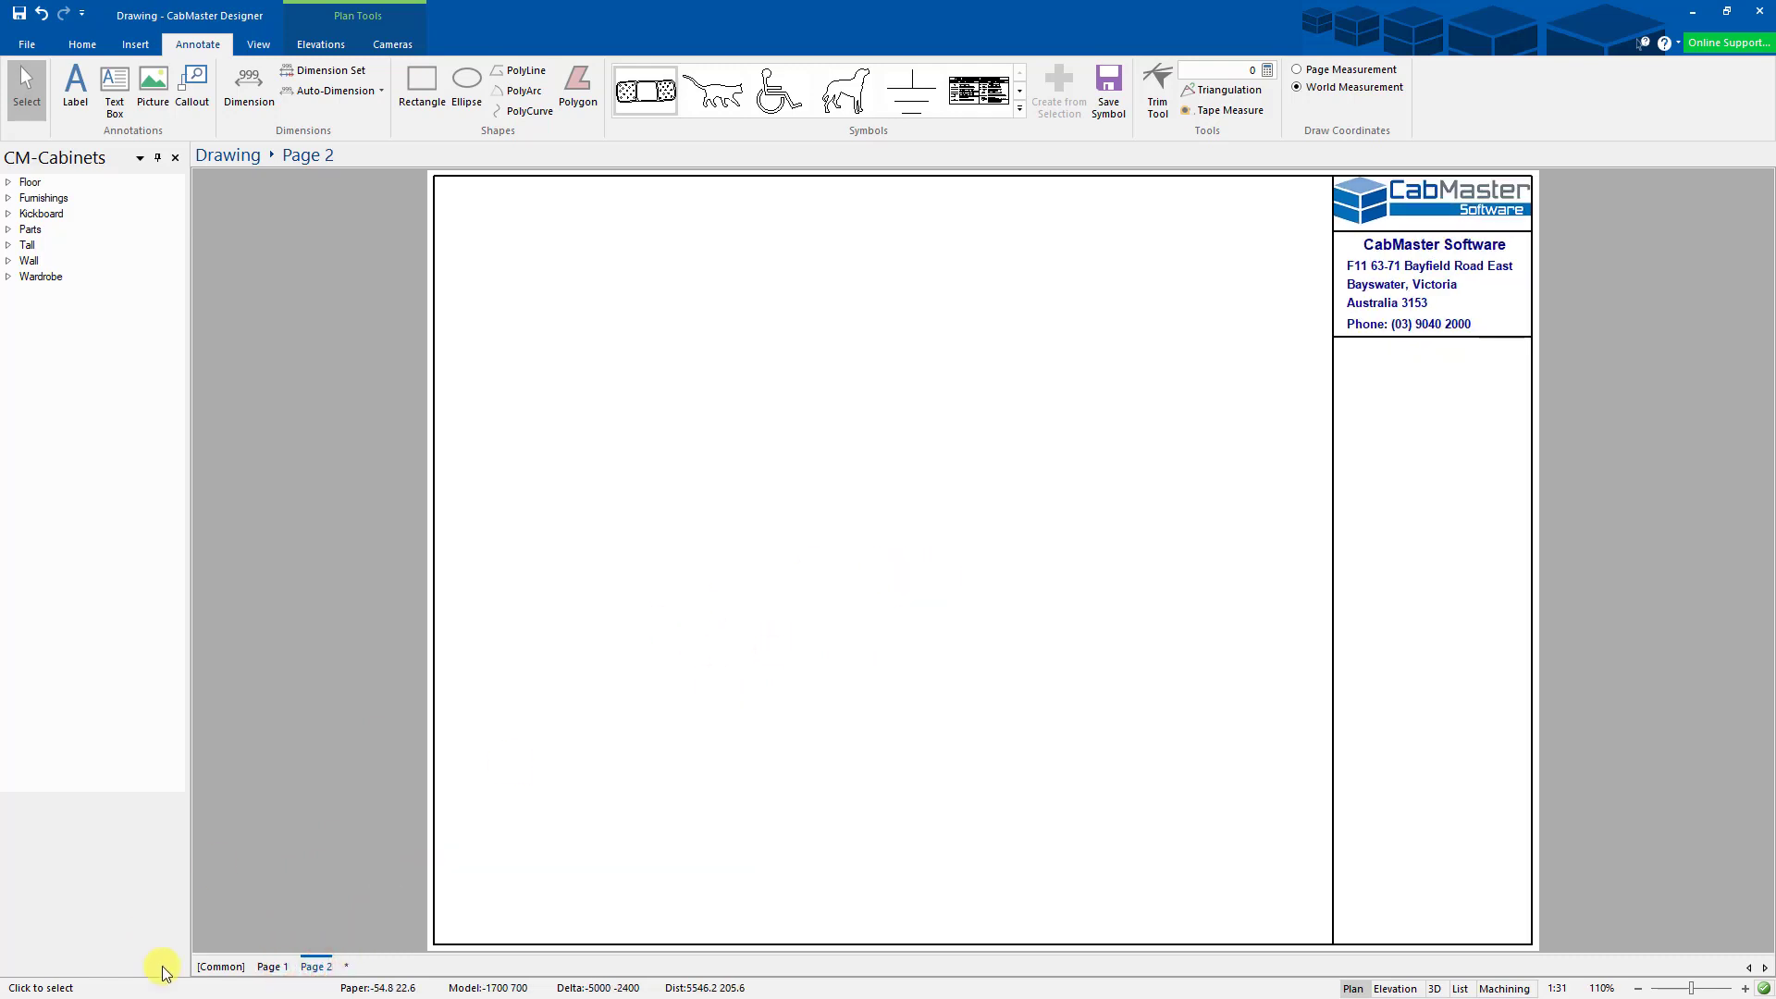
pyautogui.click(271, 966)
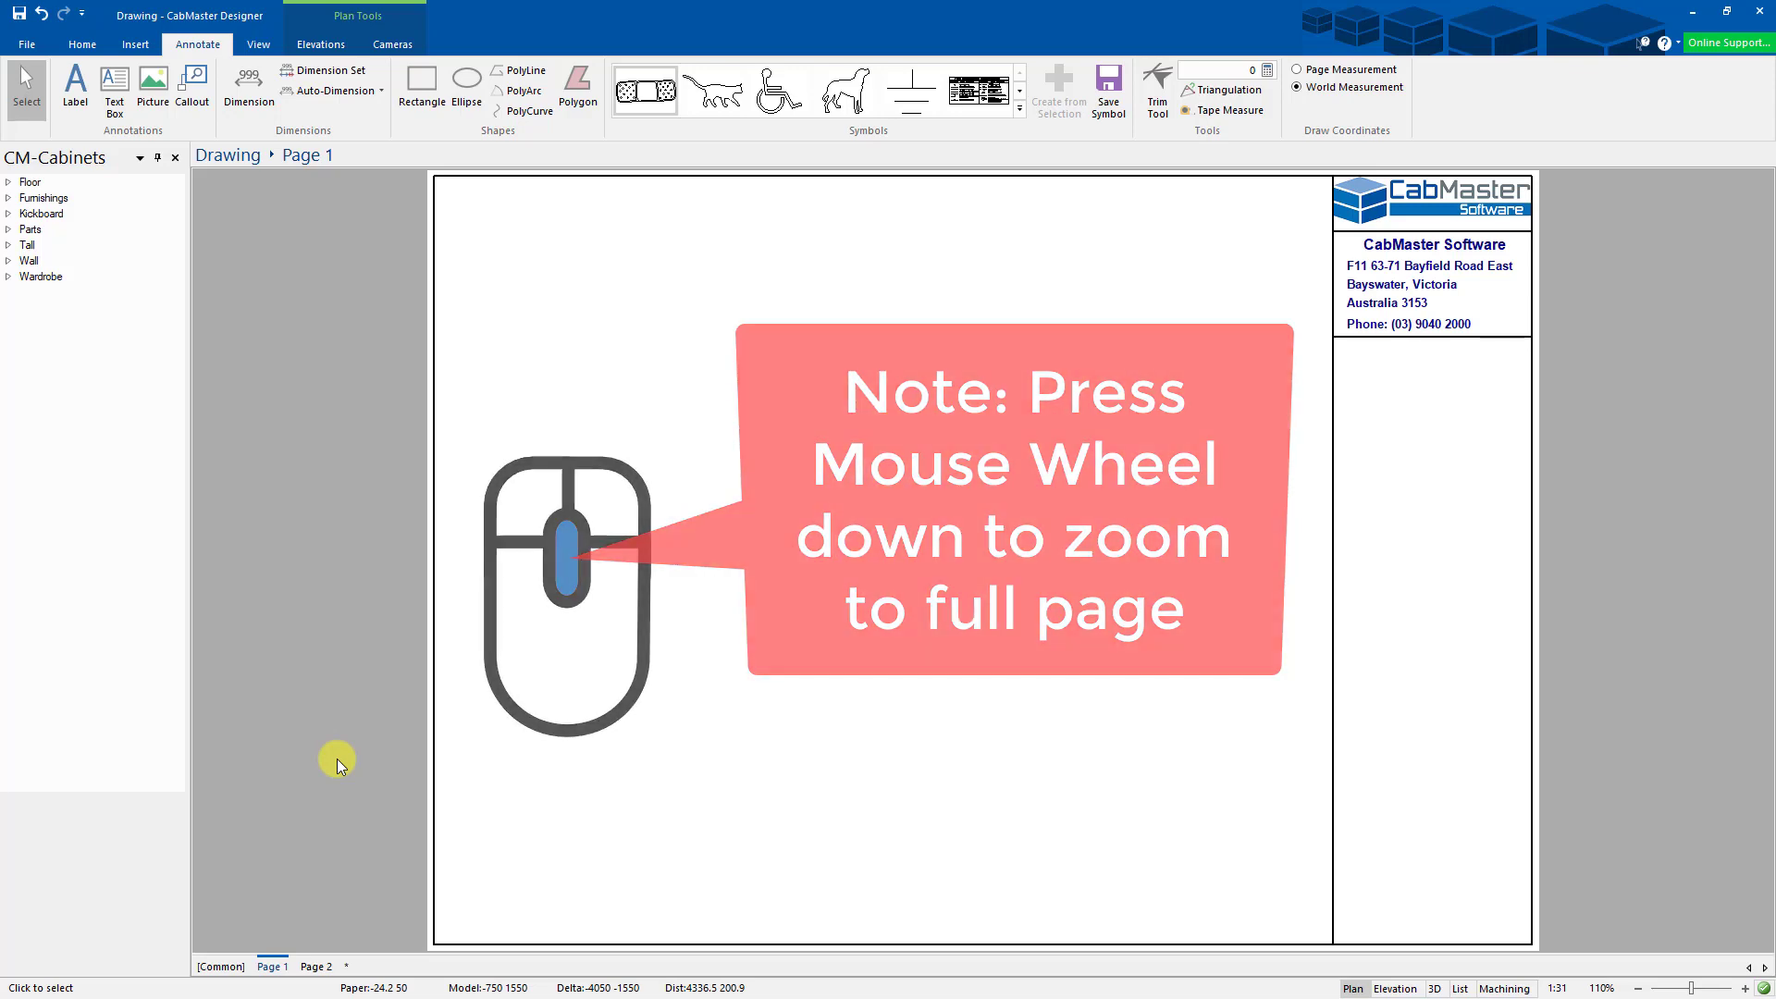
pyautogui.click(976, 99)
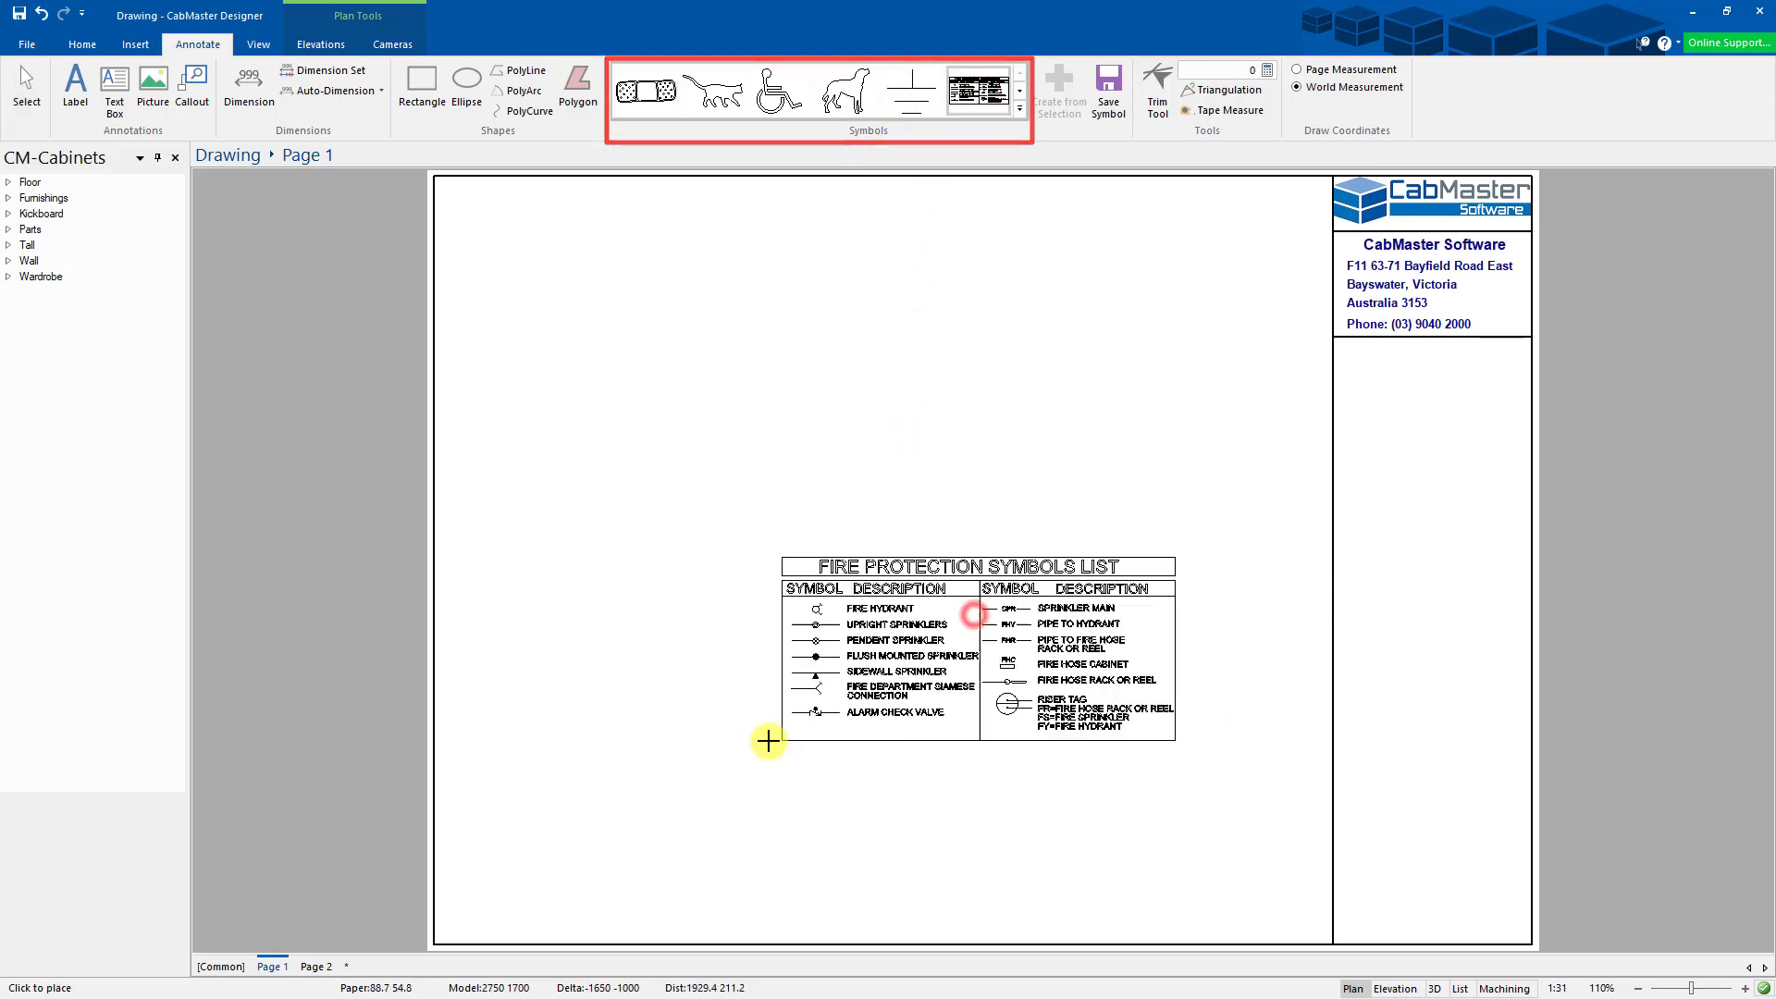
pyautogui.click(770, 737)
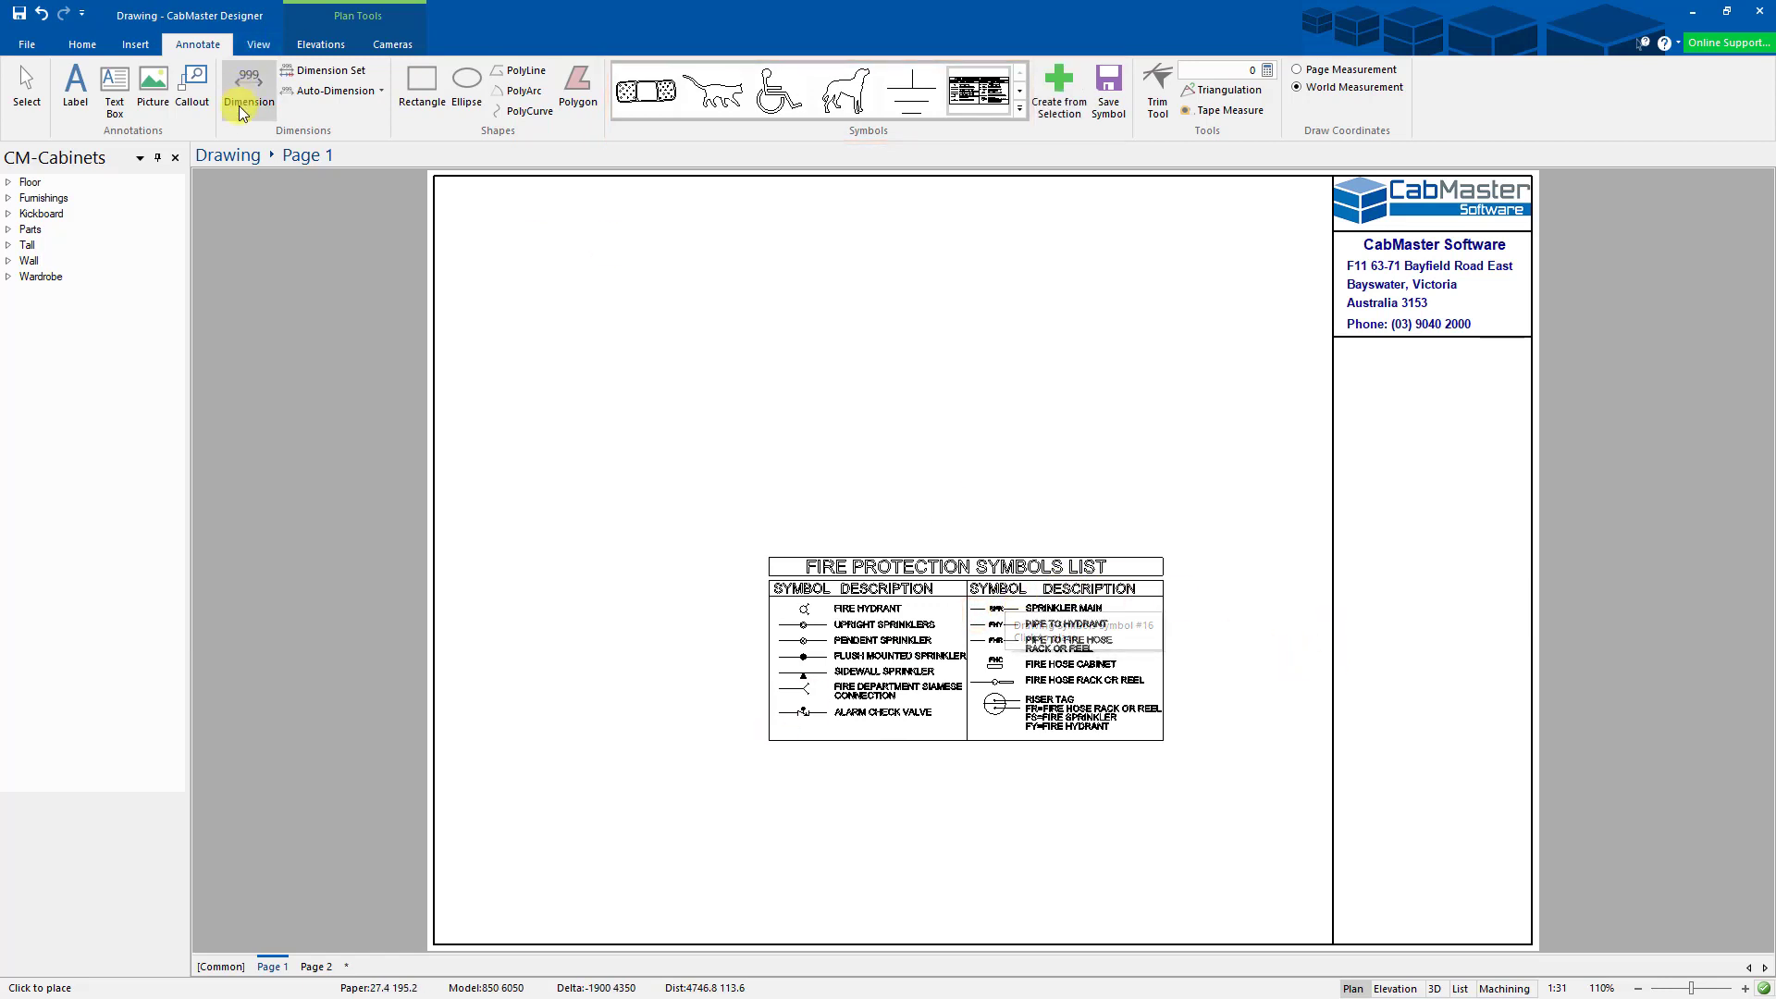
# - Shrink the symbols list and position it in the title block just below the company address
pyautogui.click(26, 81)
pyautogui.moveTo(957, 670); pyautogui.dragTo(717, 833)
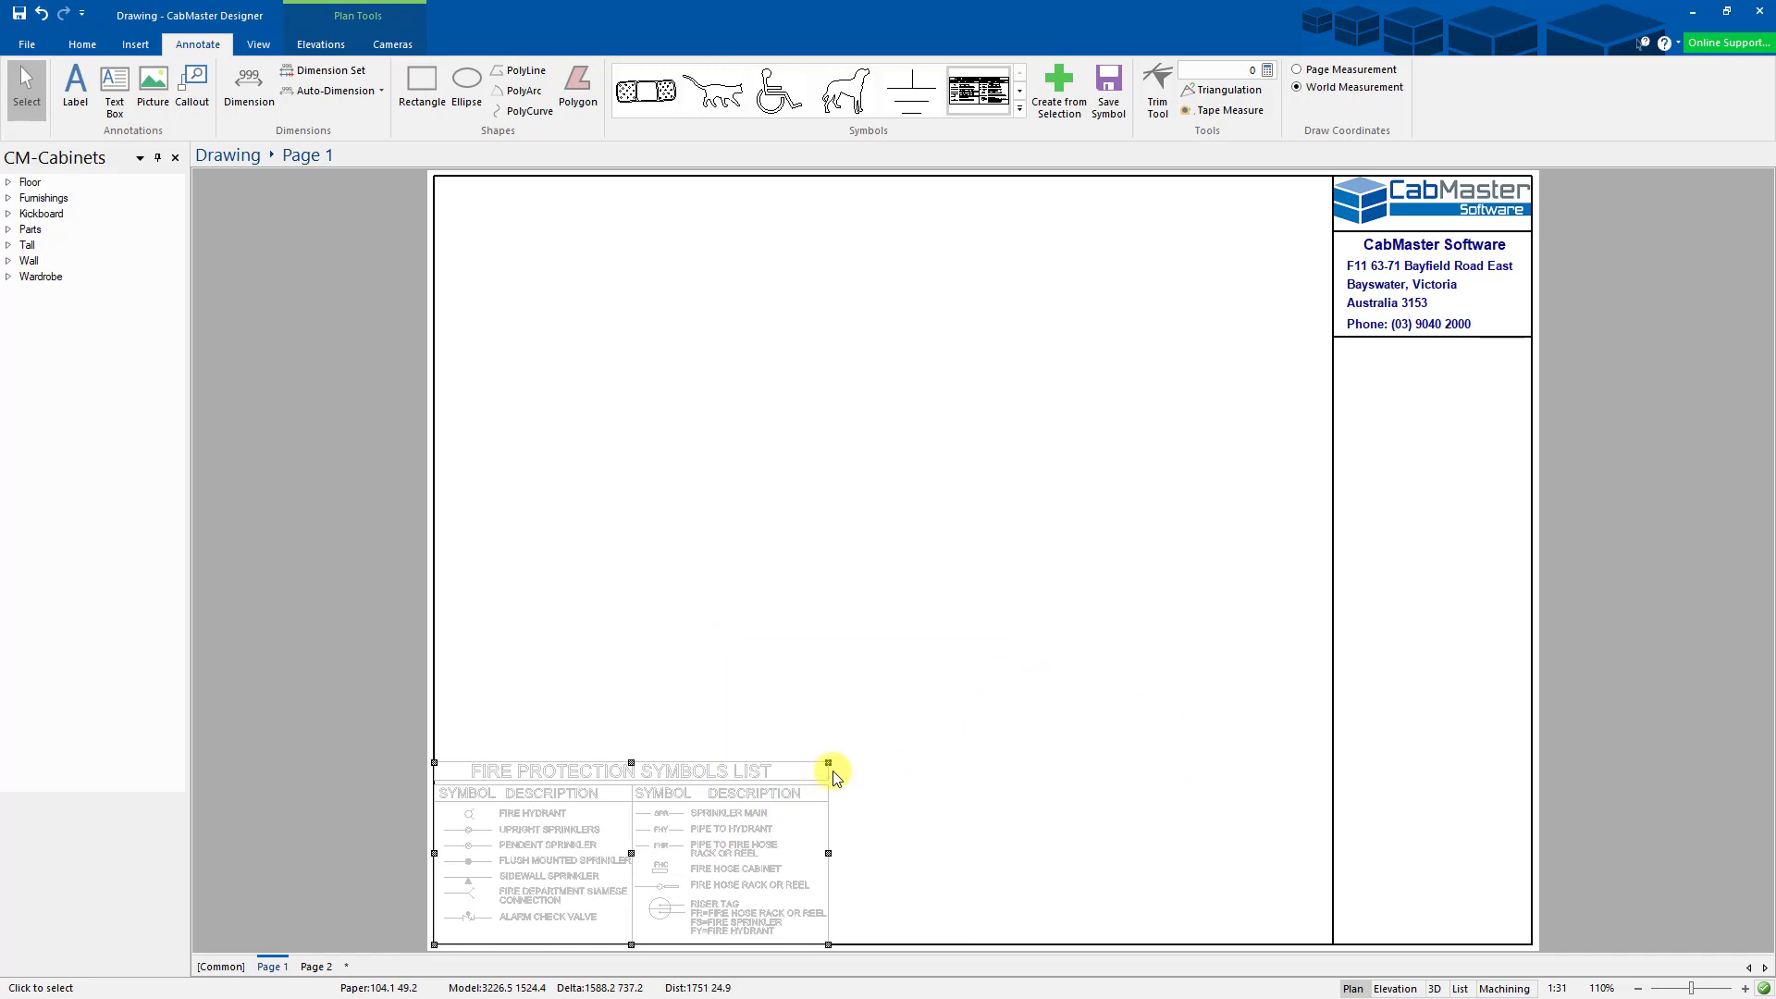
pyautogui.moveTo(828, 762); pyautogui.dragTo(646, 845)
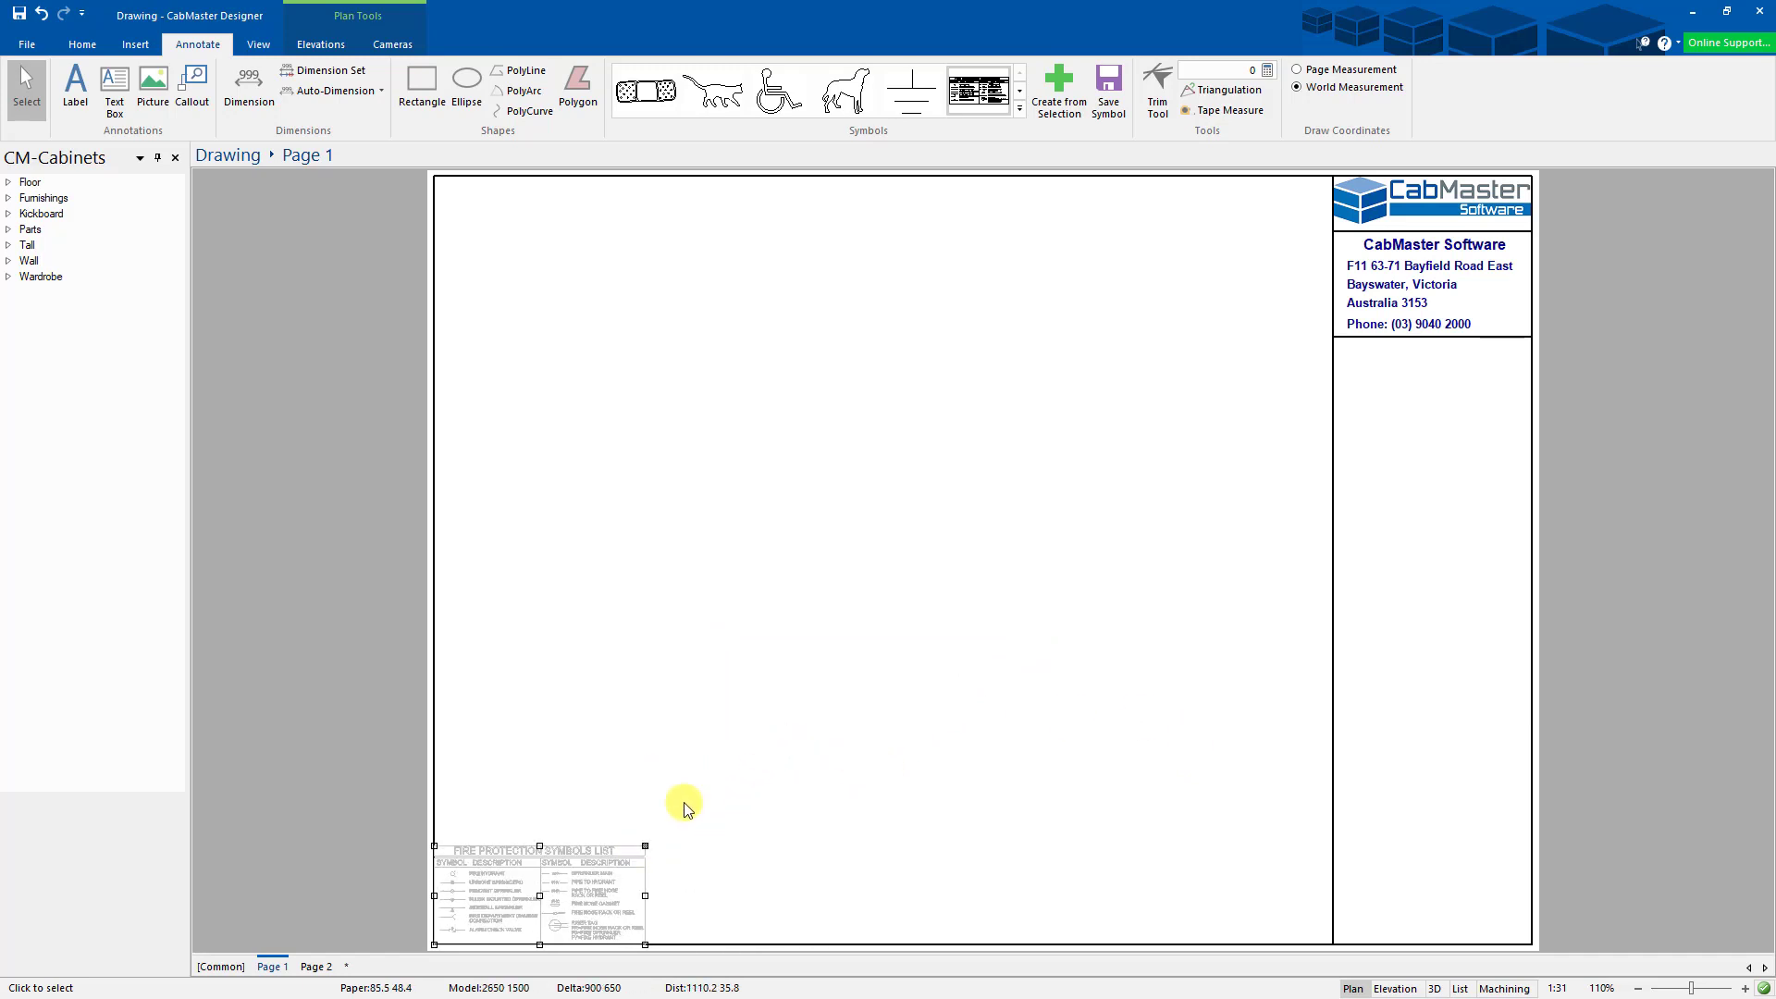
pyautogui.moveTo(510, 886); pyautogui.dragTo(1456, 397)
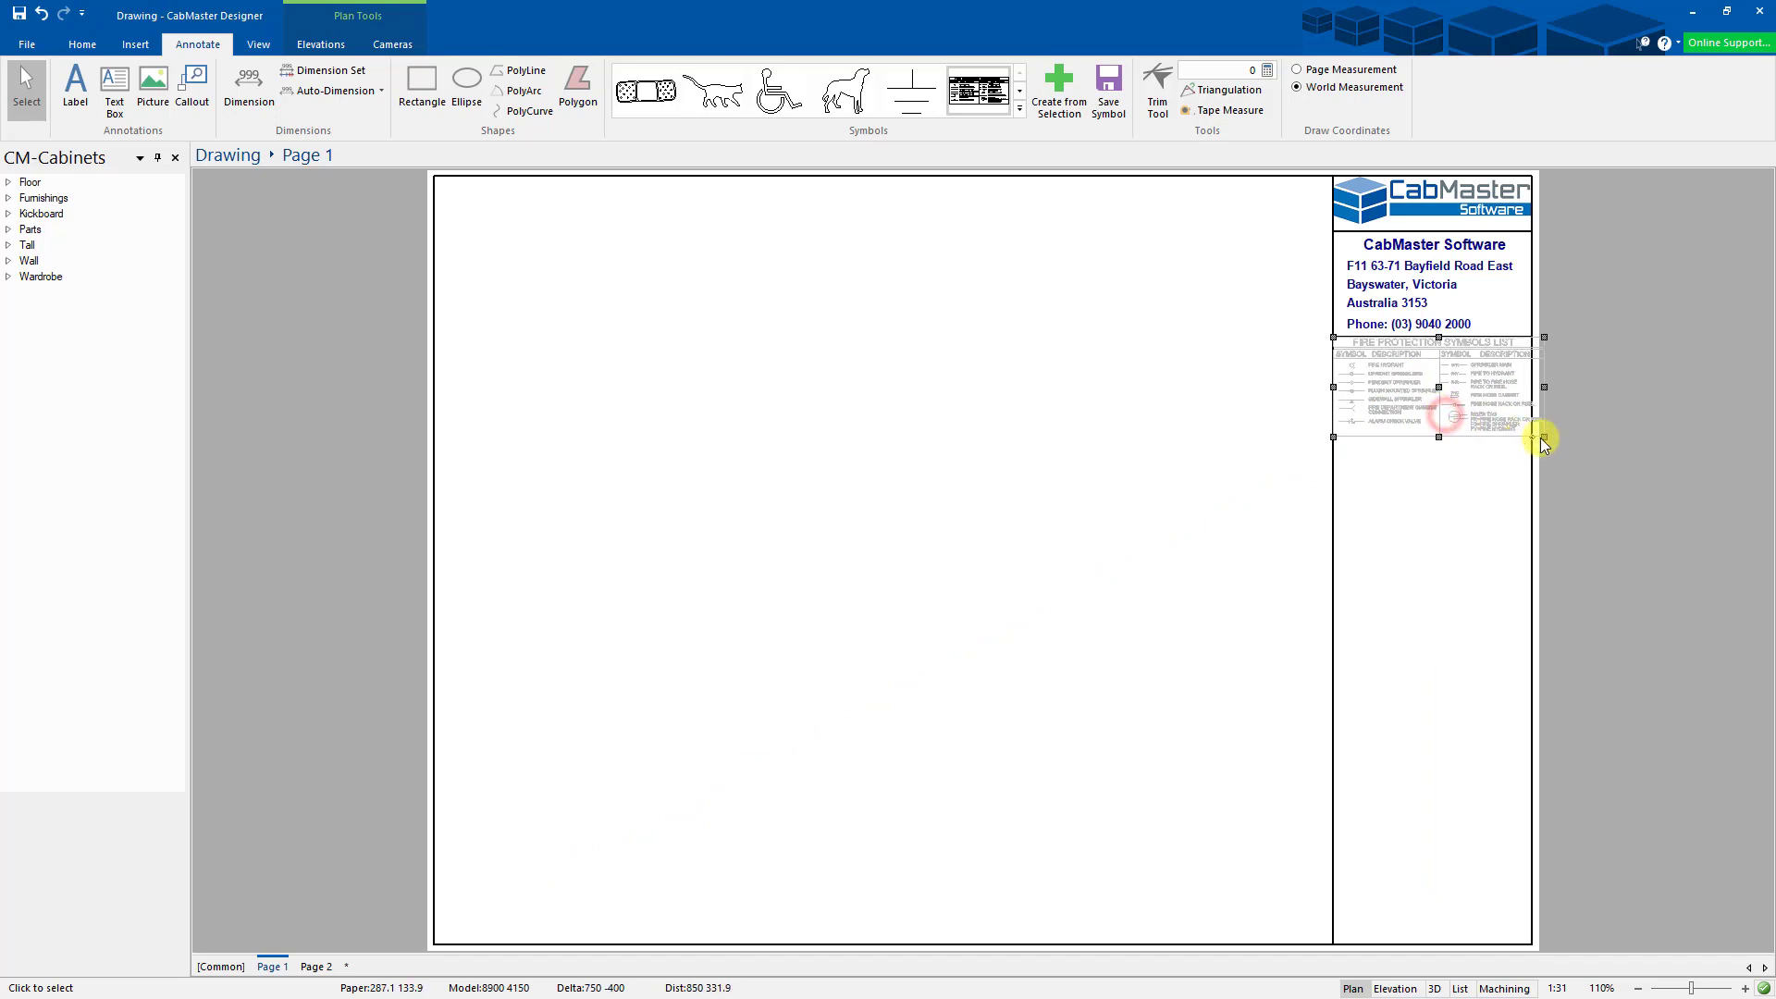
pyautogui.moveTo(1543, 435); pyautogui.dragTo(1480, 397)
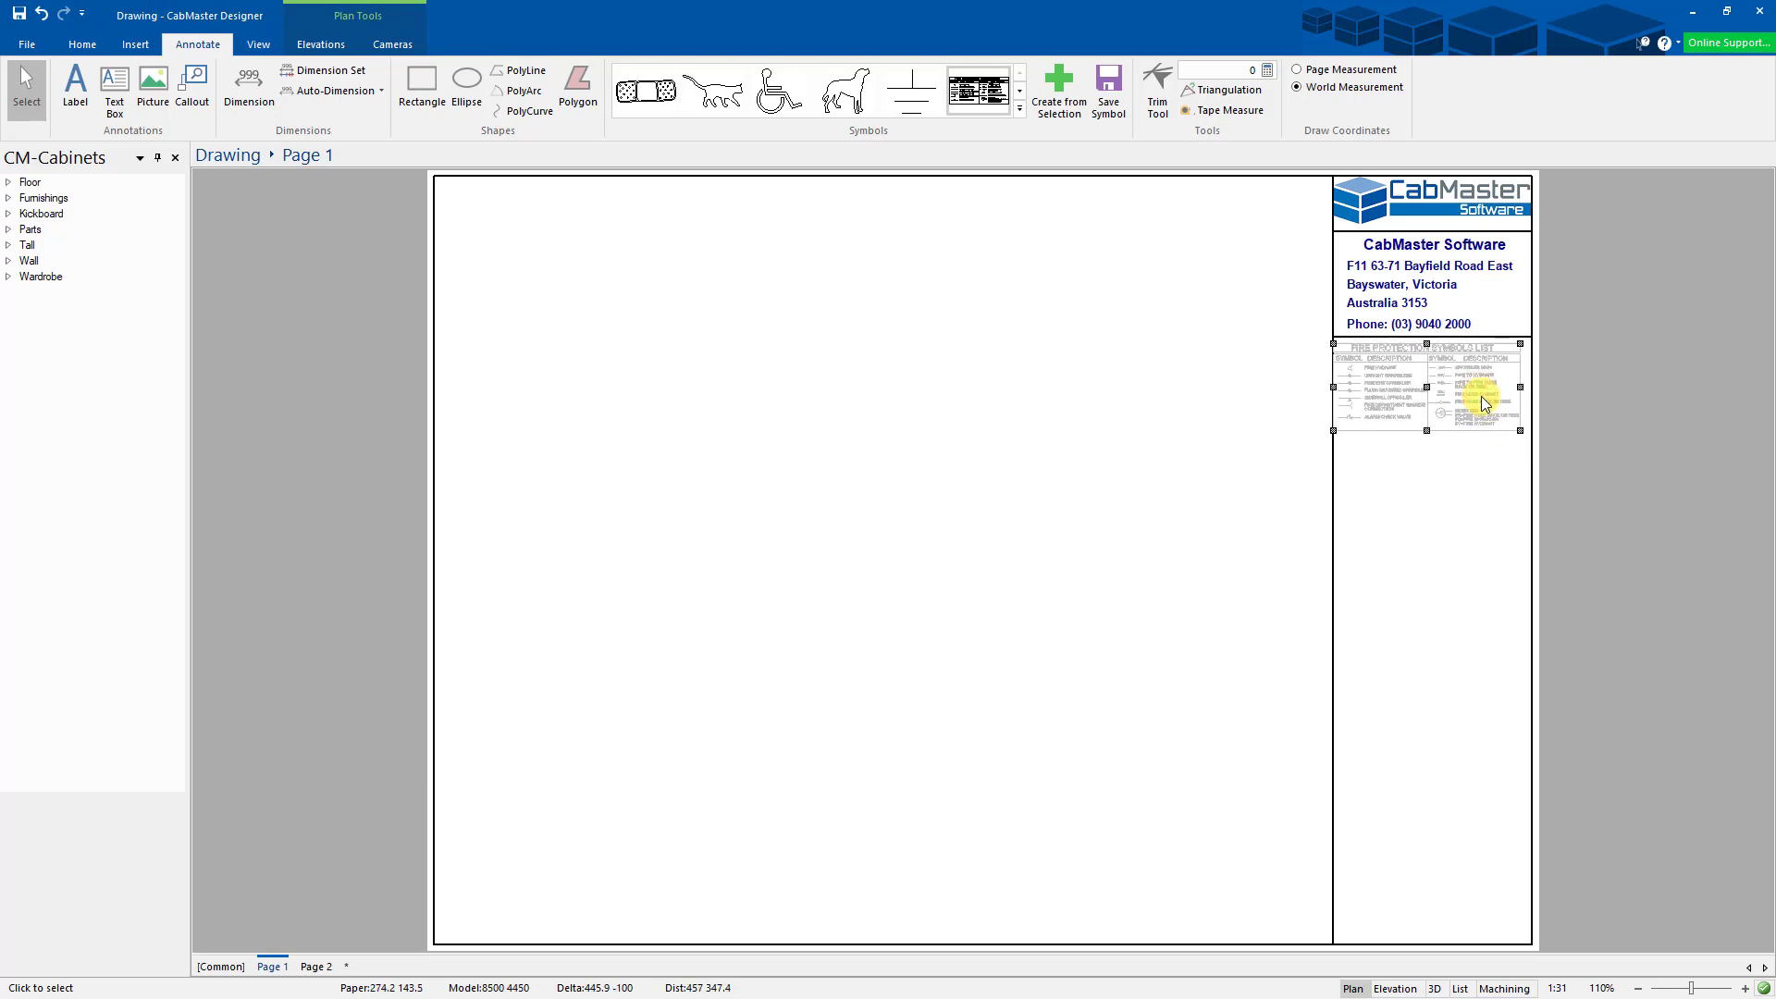
pyautogui.press('Right')
pyautogui.press('Up')
pyautogui.press('Down')
pyautogui.press('ctrl')
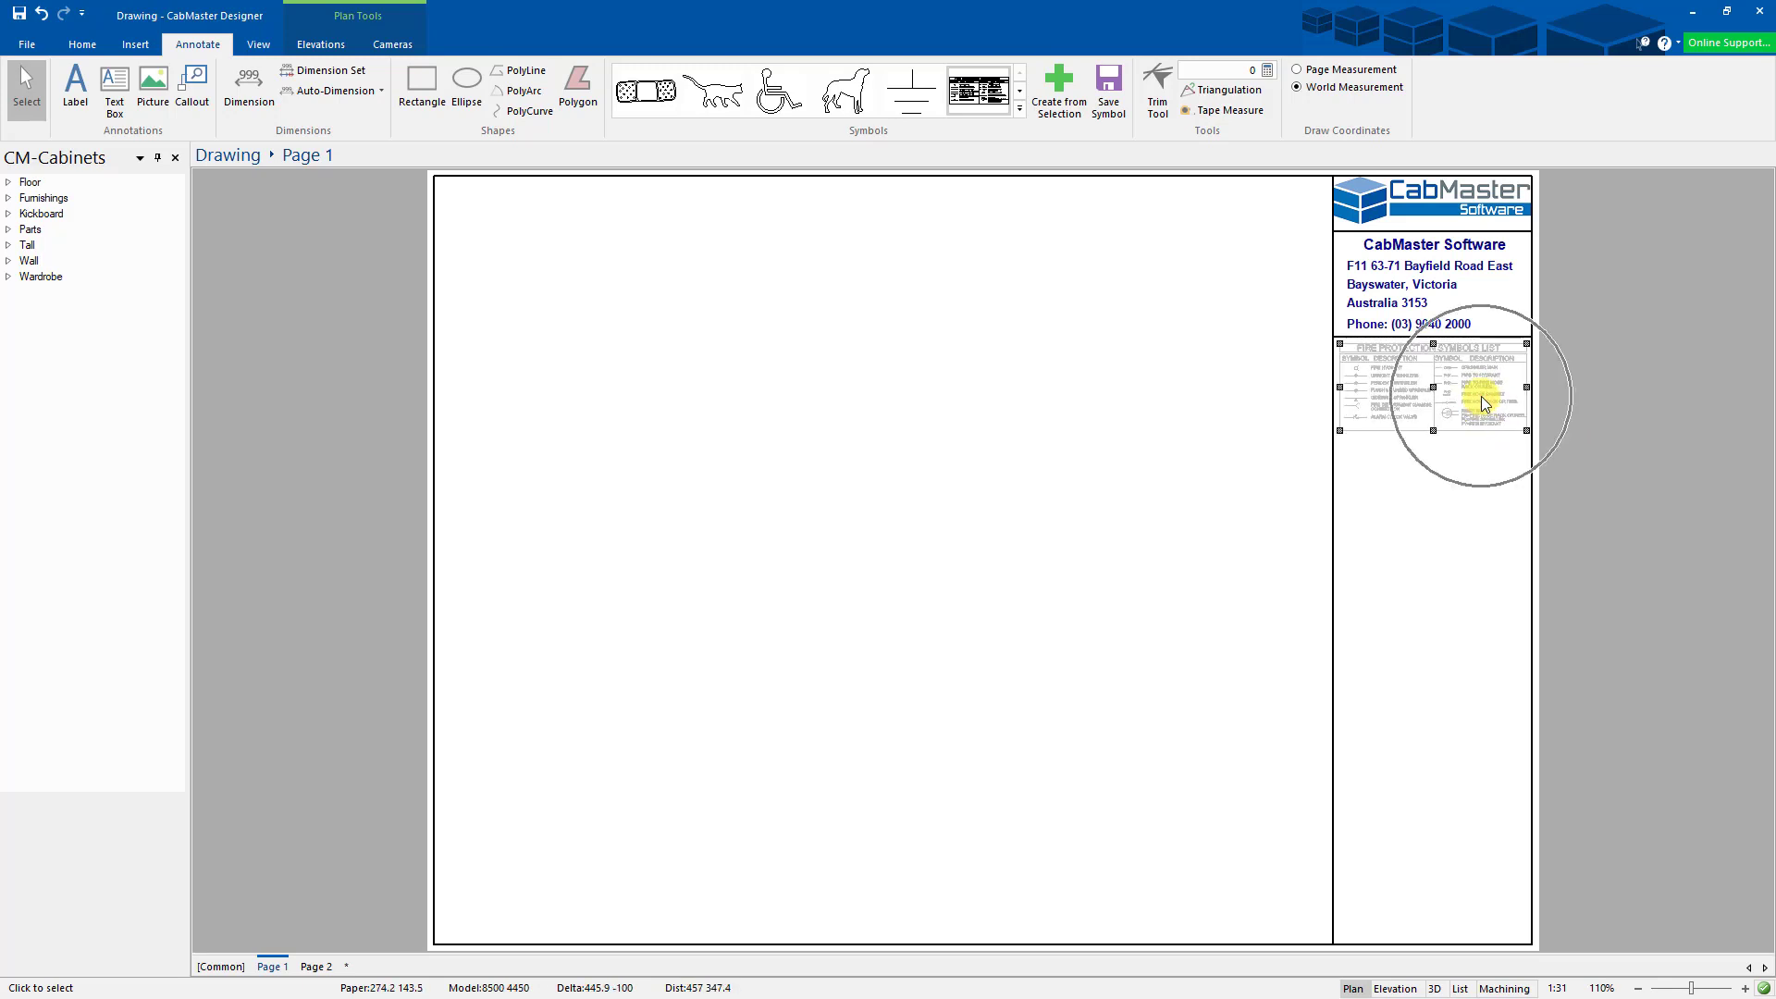
pyautogui.click(1211, 436)
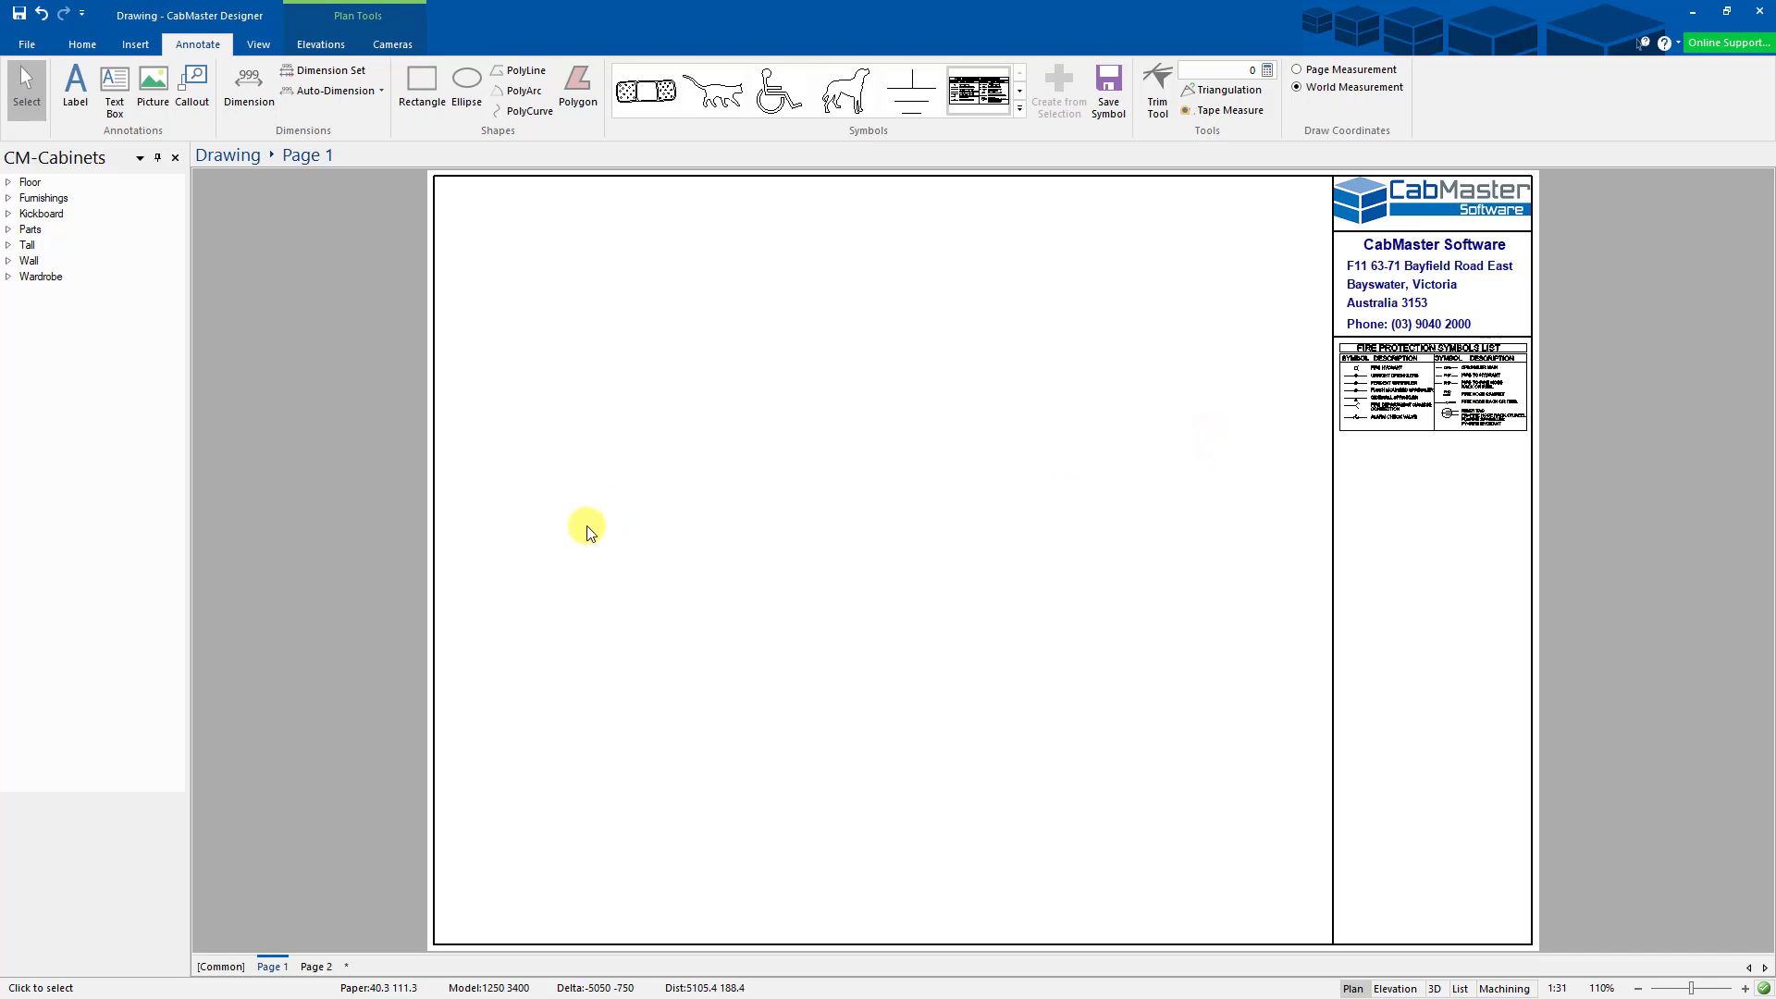
pyautogui.click(316, 967)
pyautogui.click(270, 966)
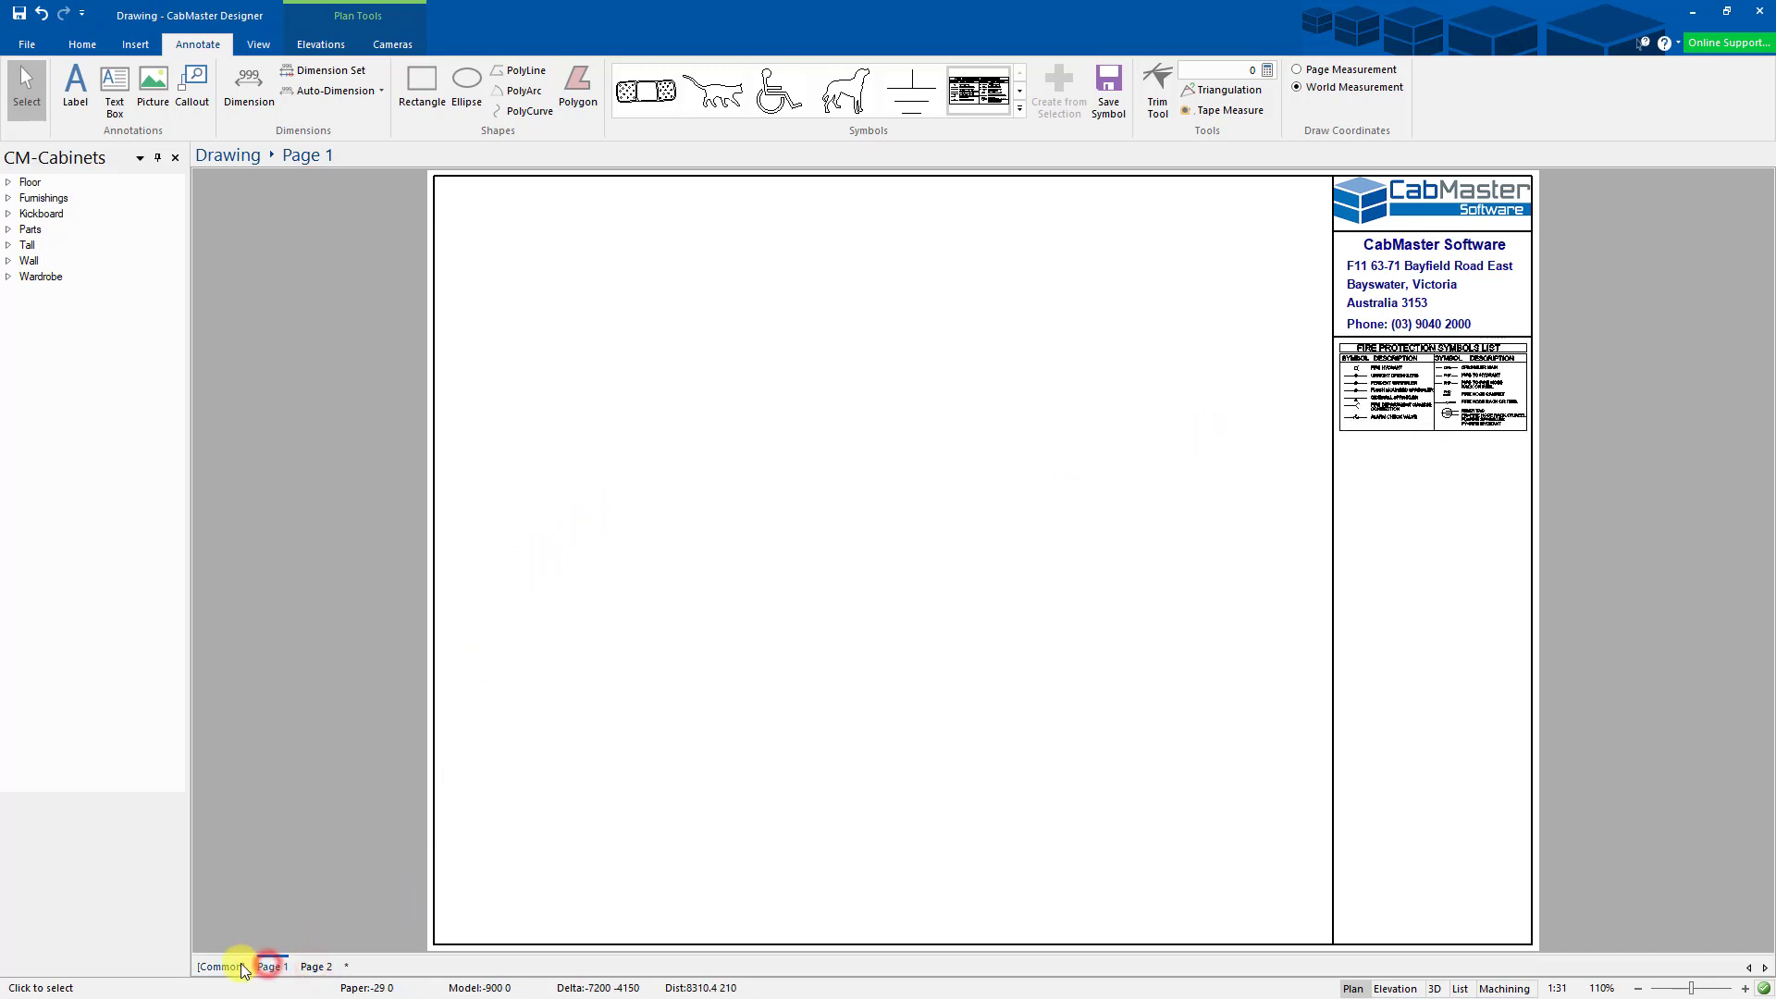
pyautogui.click(226, 967)
pyautogui.click(271, 966)
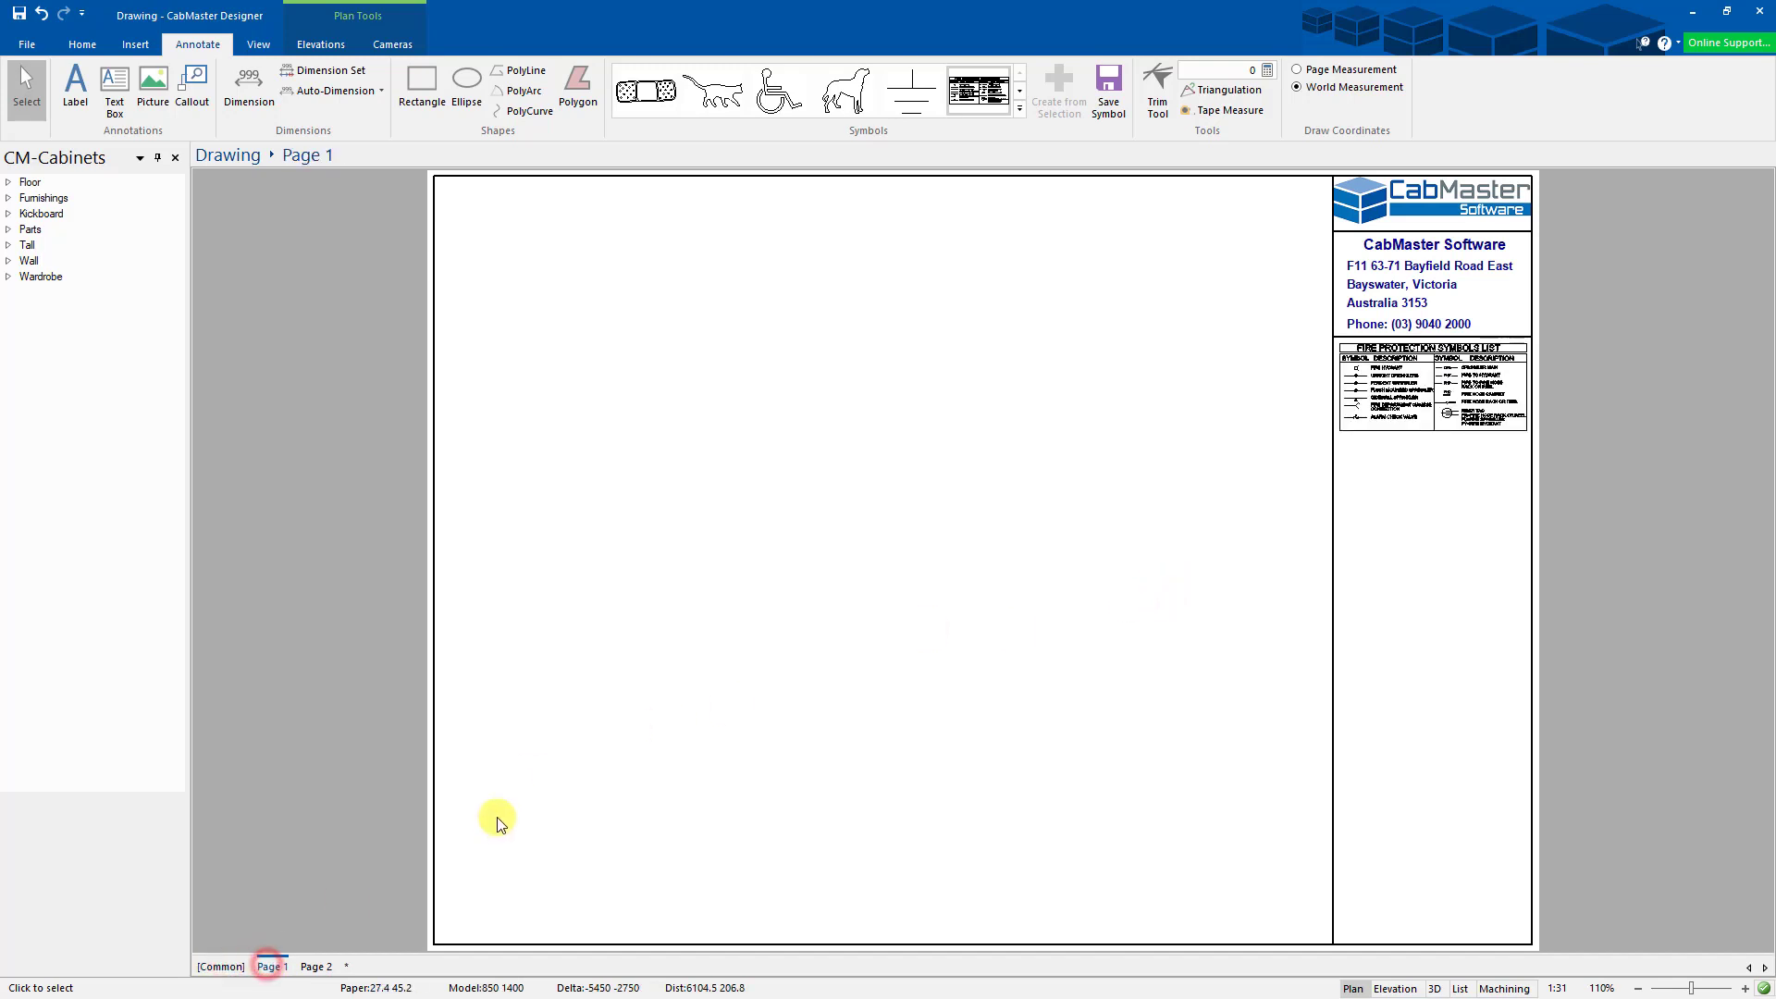
pyautogui.click(222, 967)
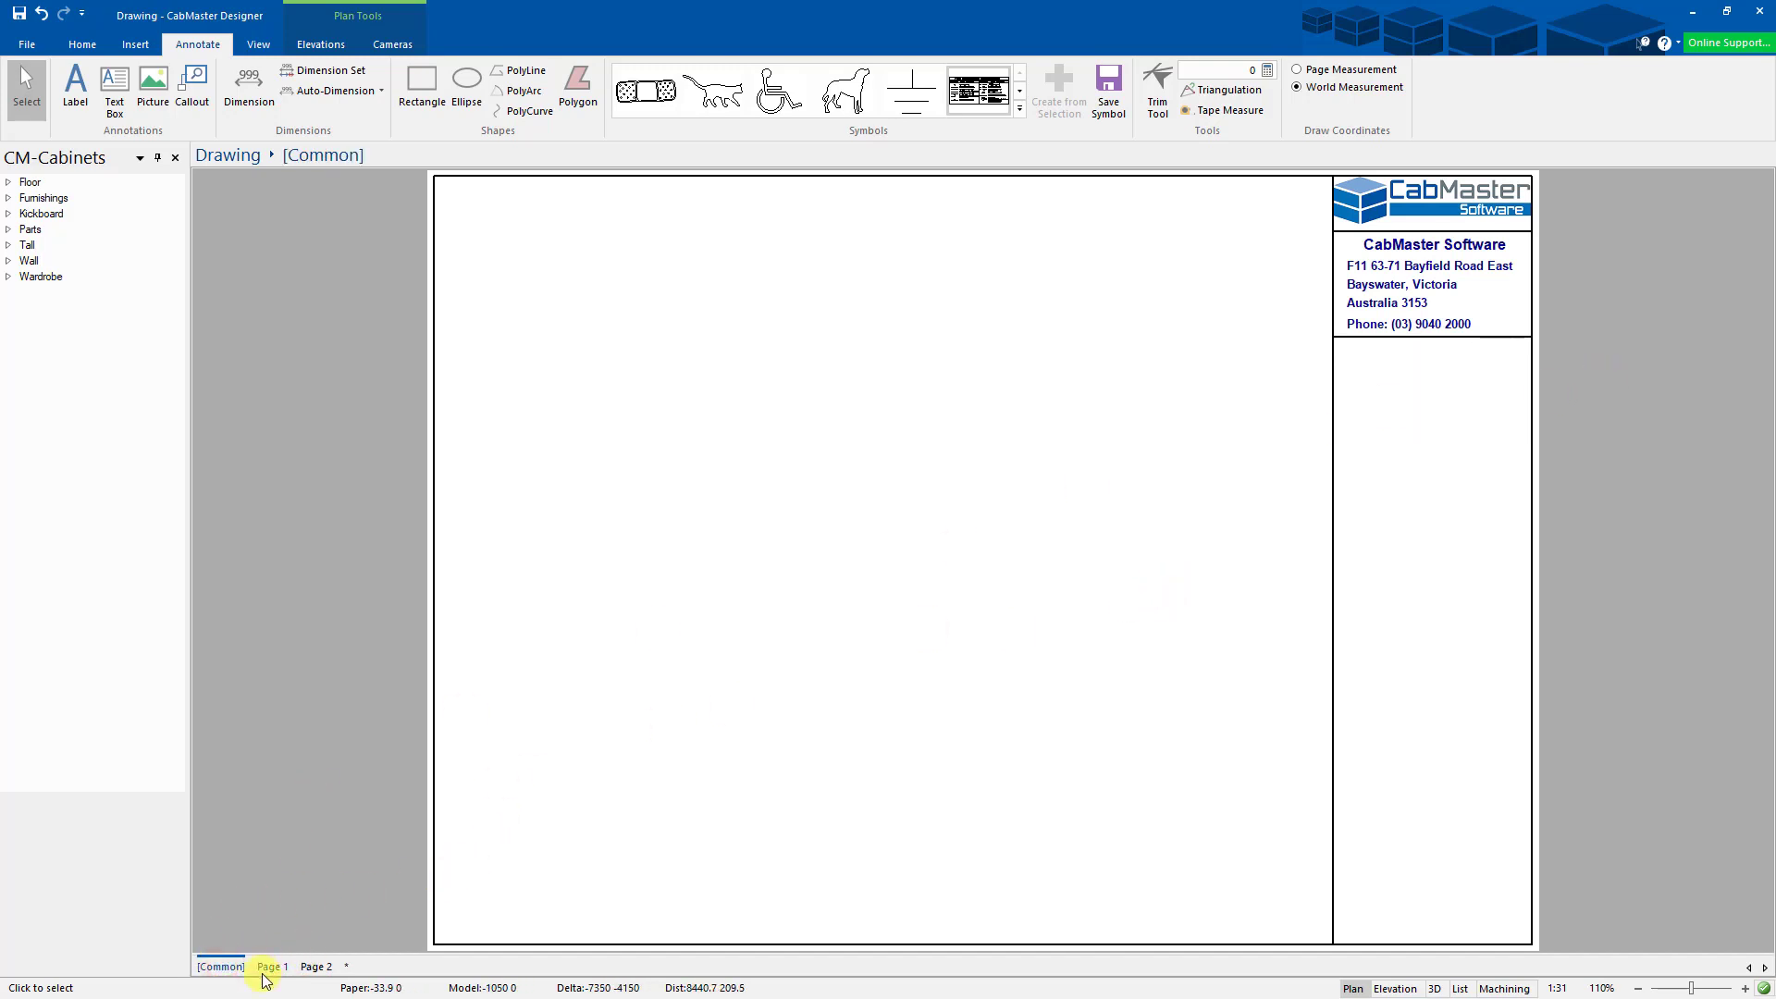
pyautogui.click(268, 968)
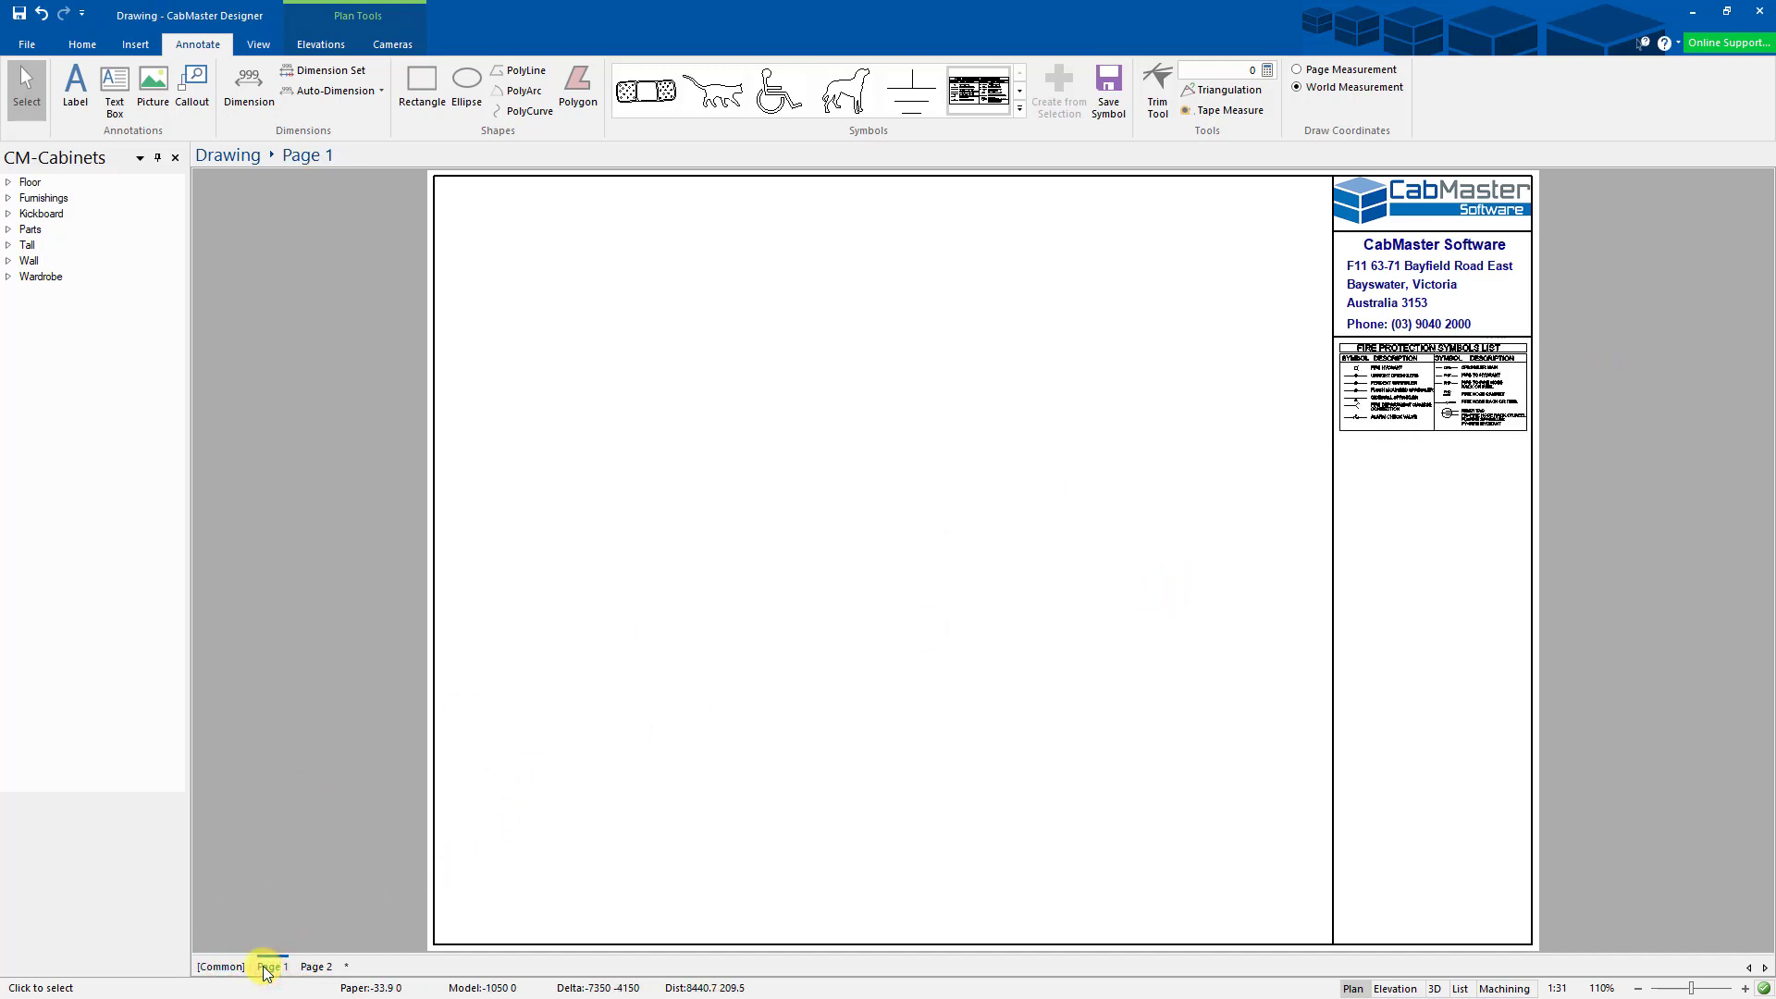
pyautogui.click(321, 968)
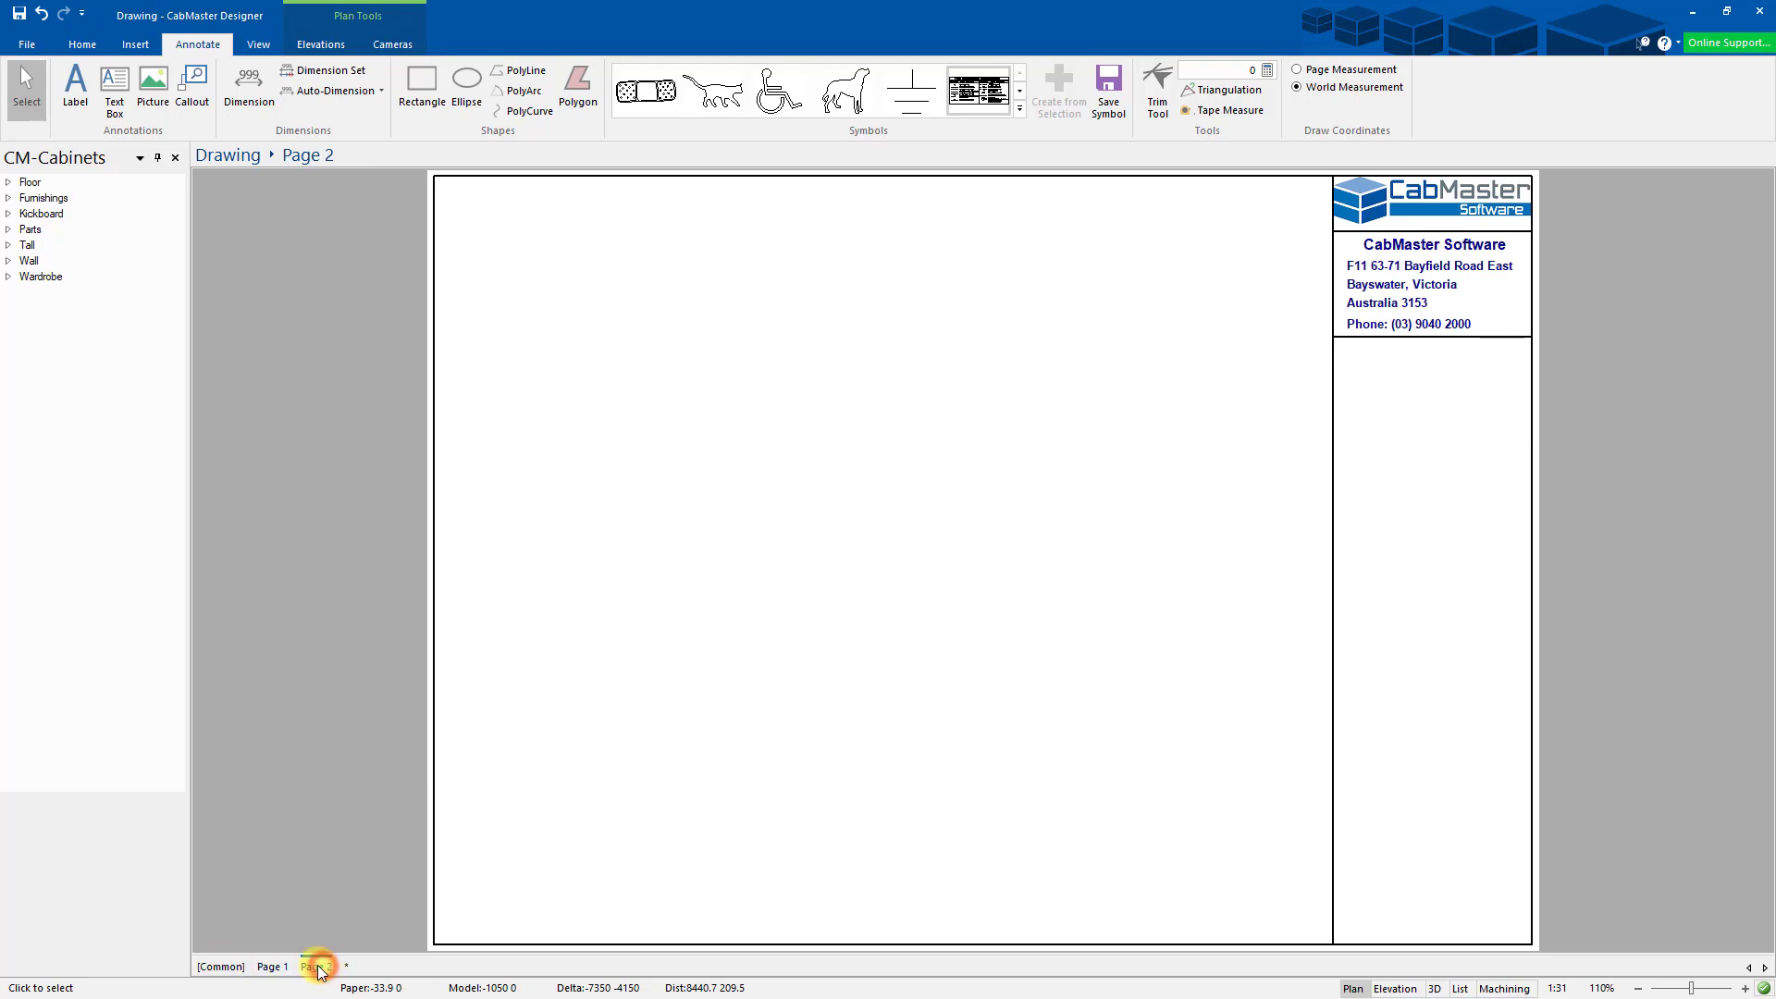
pyautogui.click(272, 968)
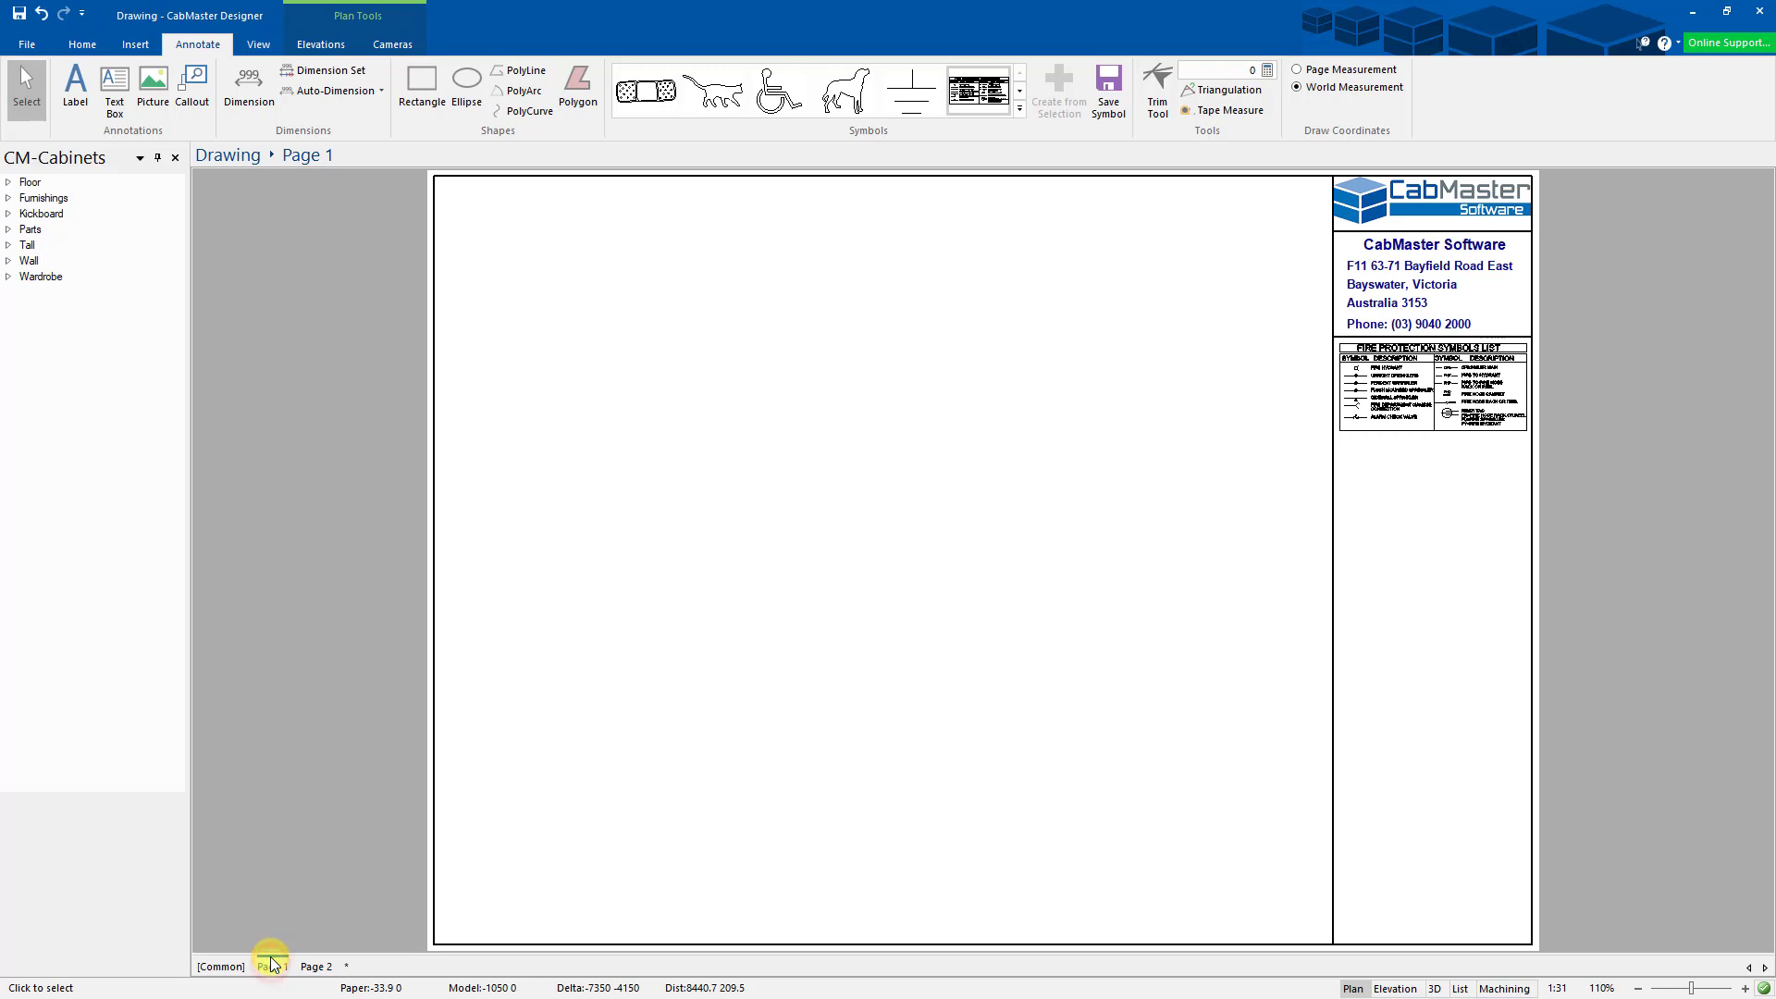
pyautogui.click(313, 968)
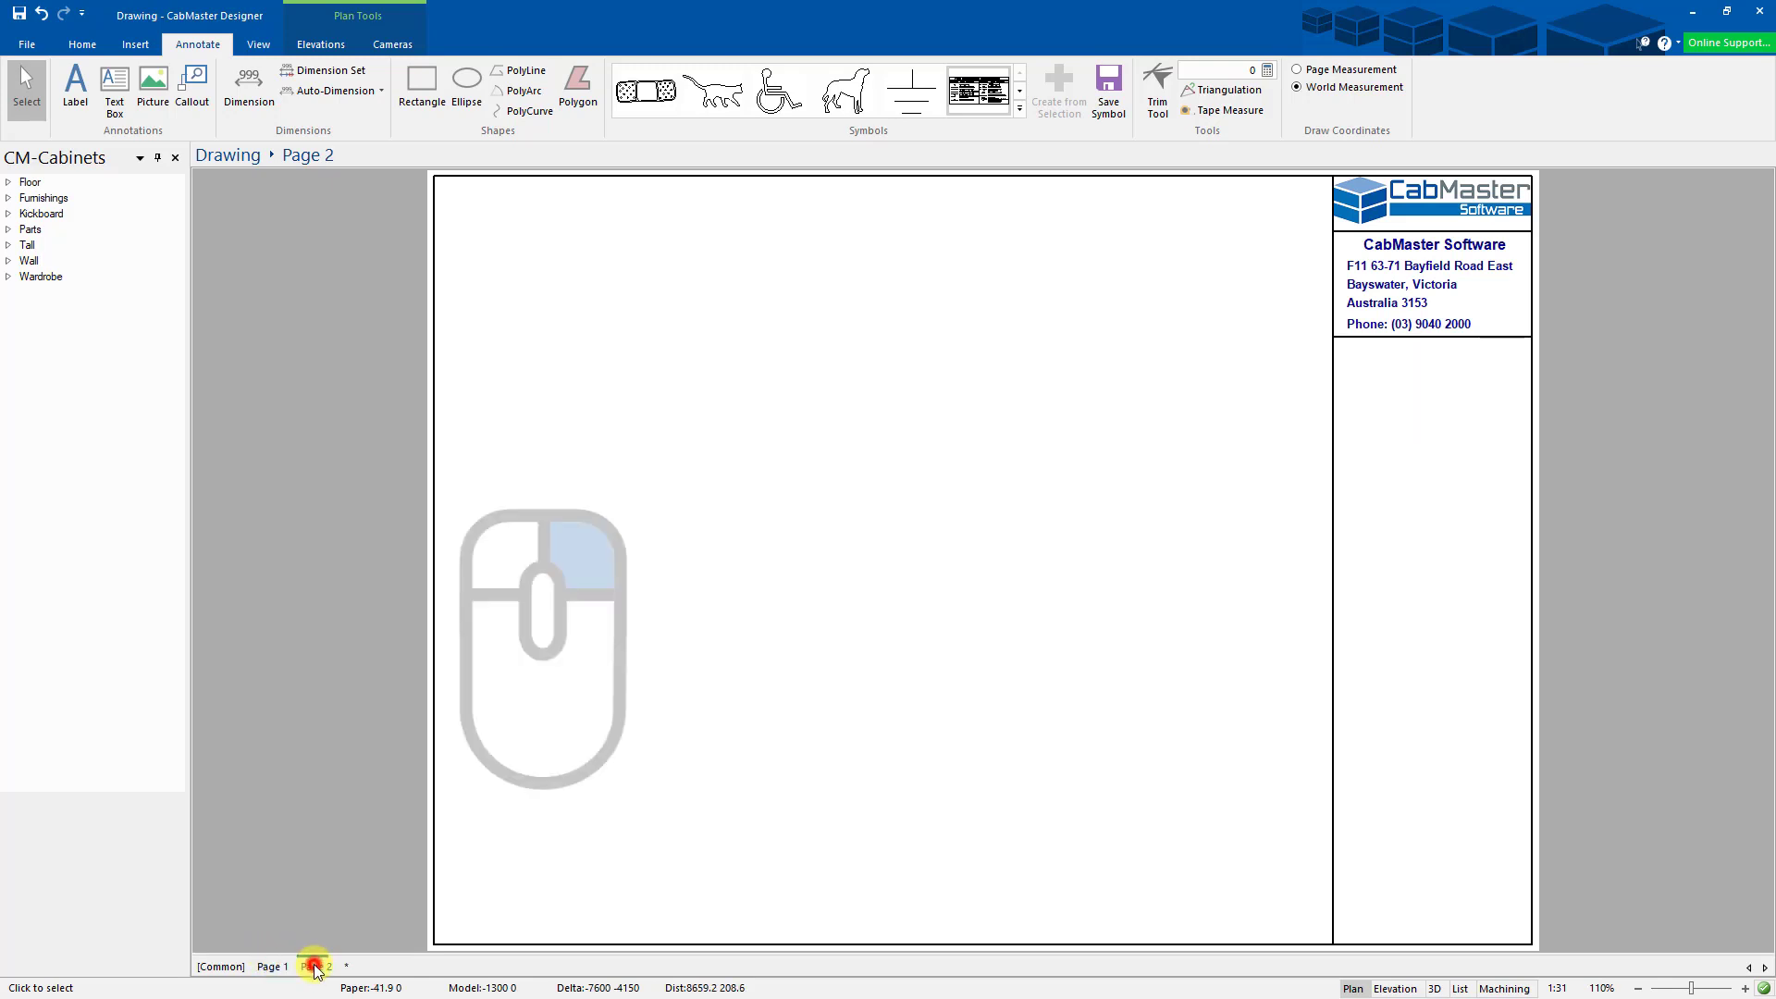
pyautogui.rightClick(663, 527)
pyautogui.click(724, 724)
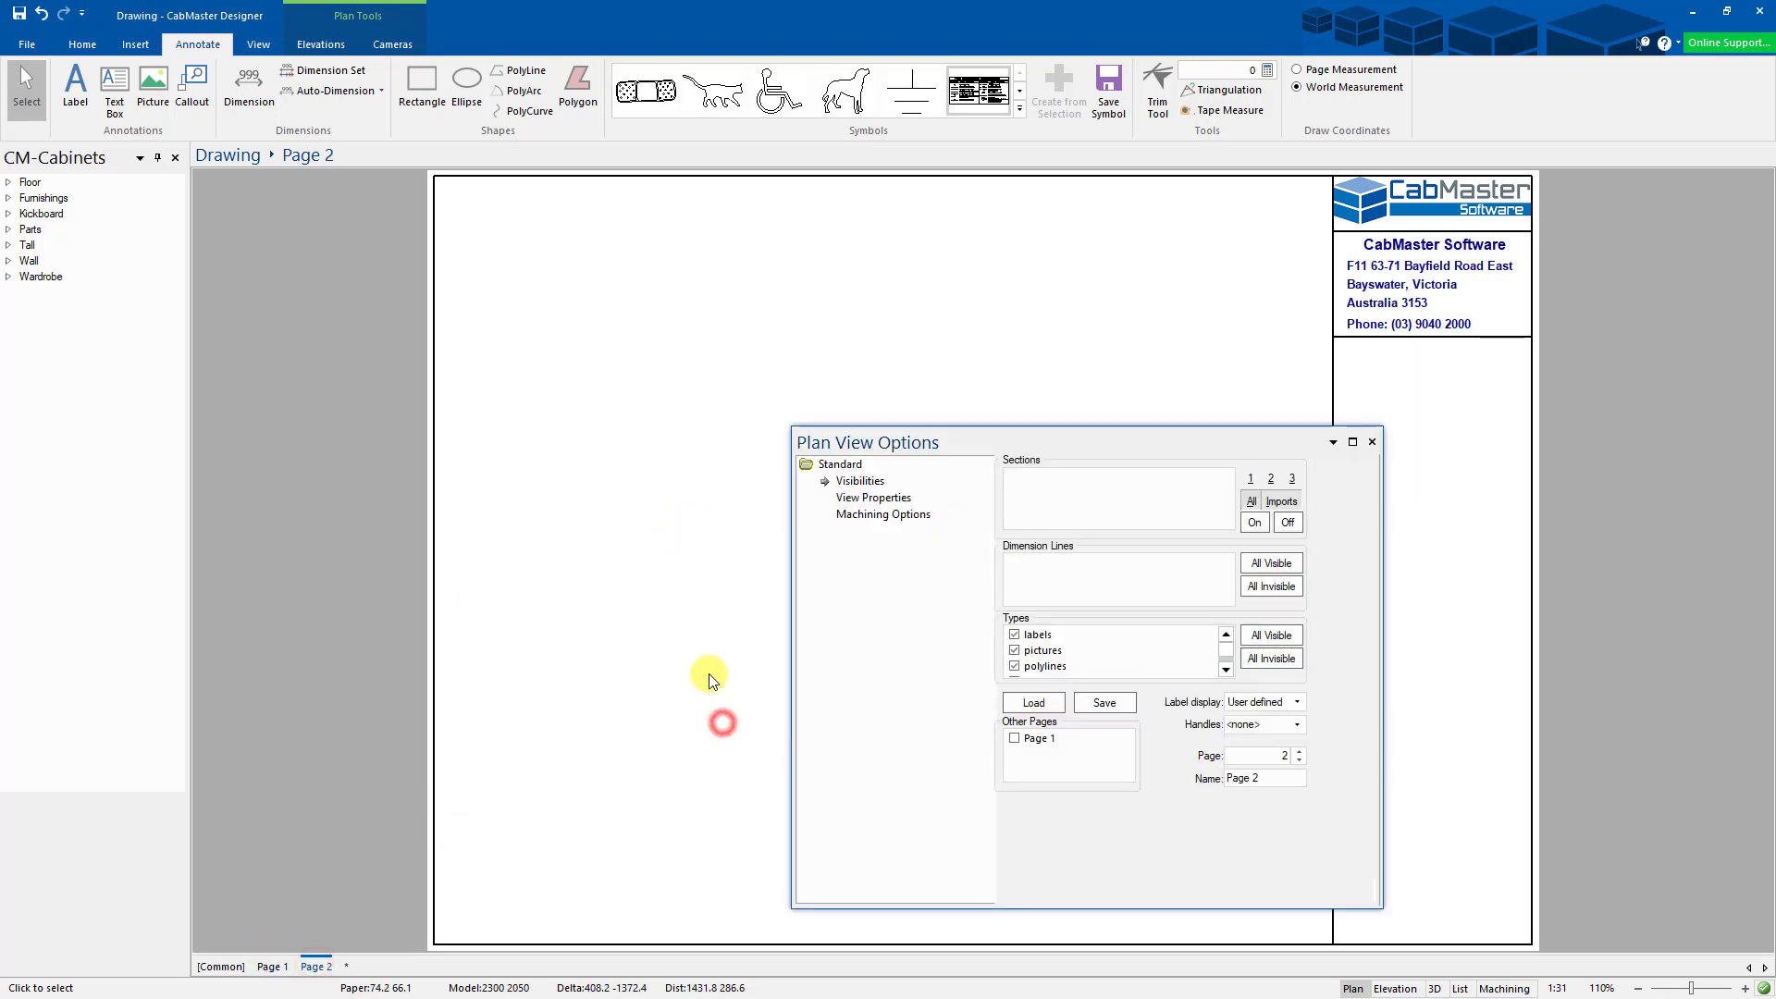
pyautogui.moveTo(1100, 440); pyautogui.dragTo(851, 290)
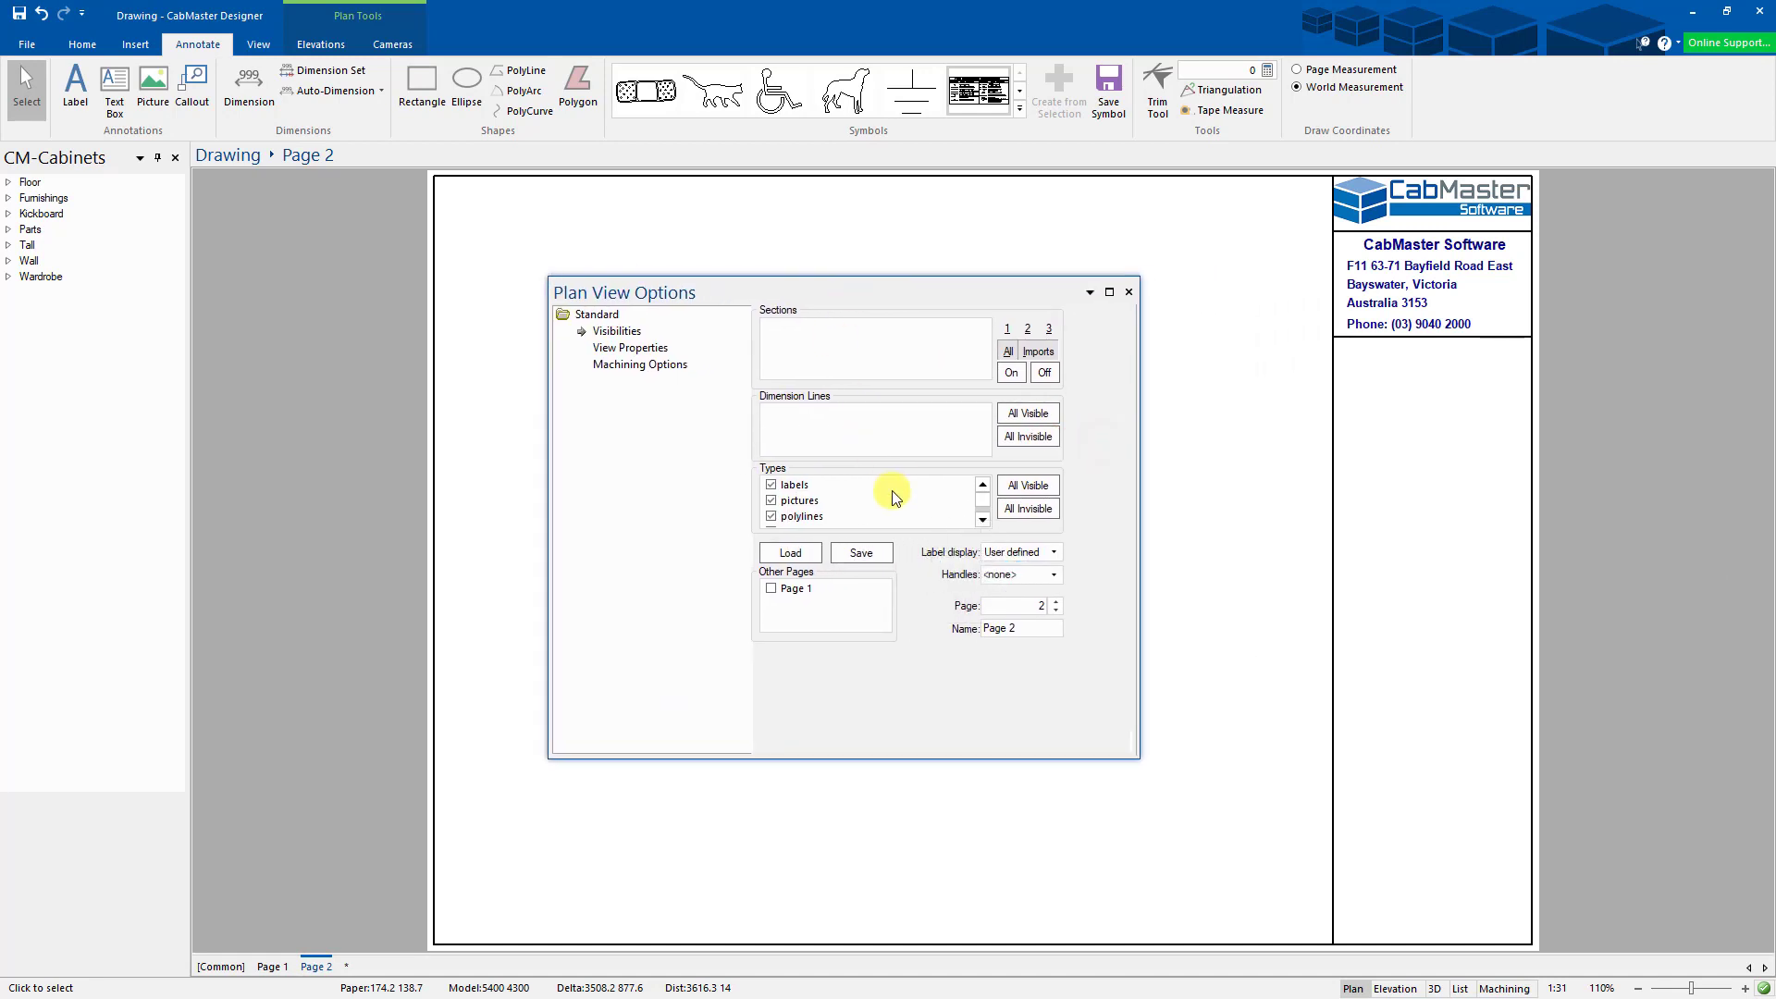
pyautogui.click(982, 524)
pyautogui.click(771, 590)
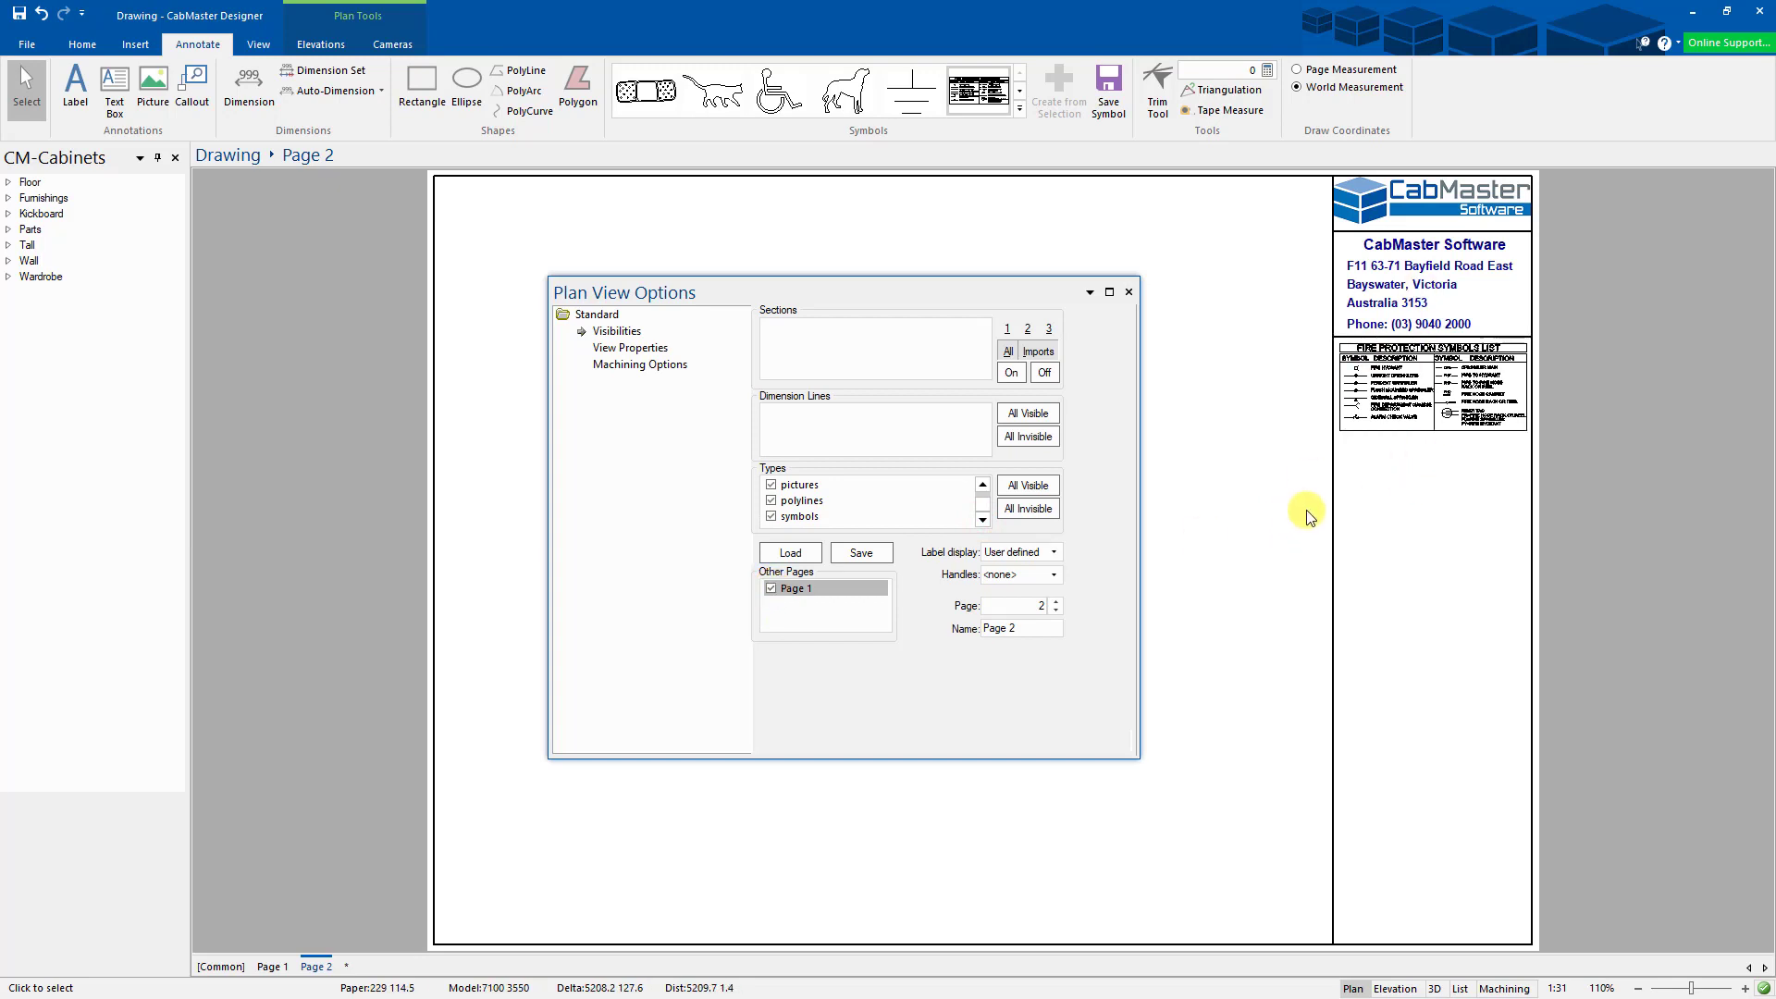
pyautogui.click(772, 589)
pyautogui.click(1129, 293)
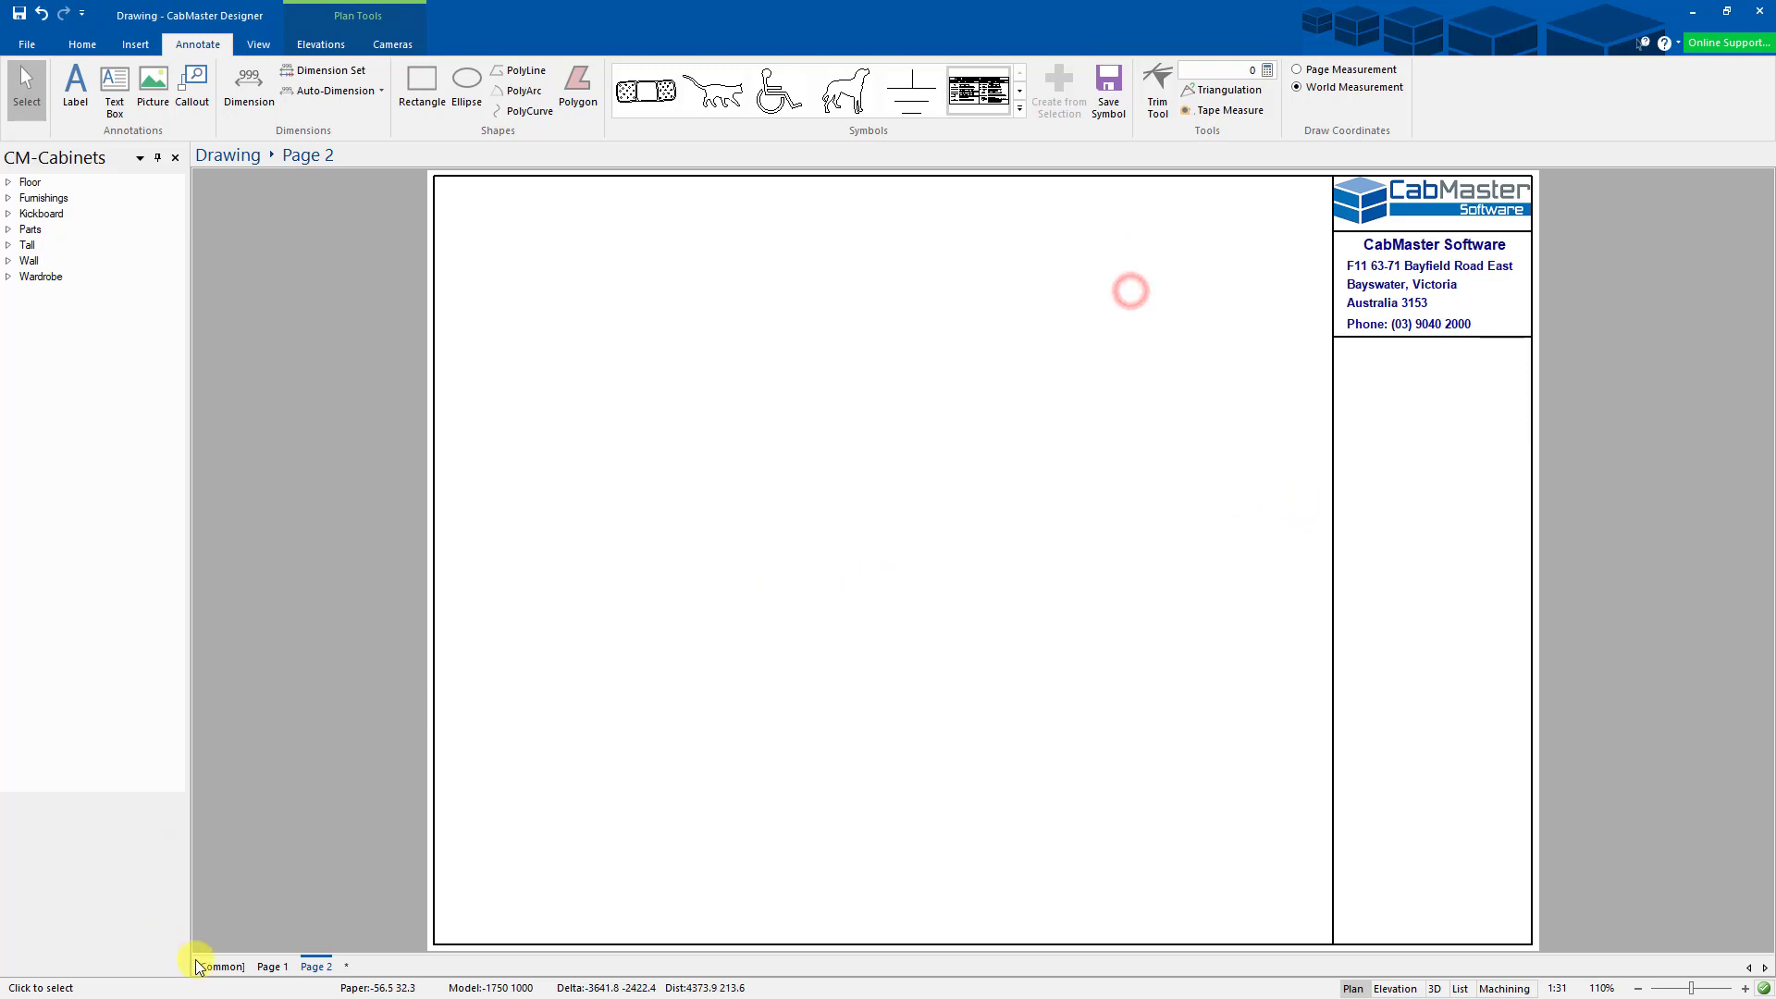
pyautogui.click(270, 968)
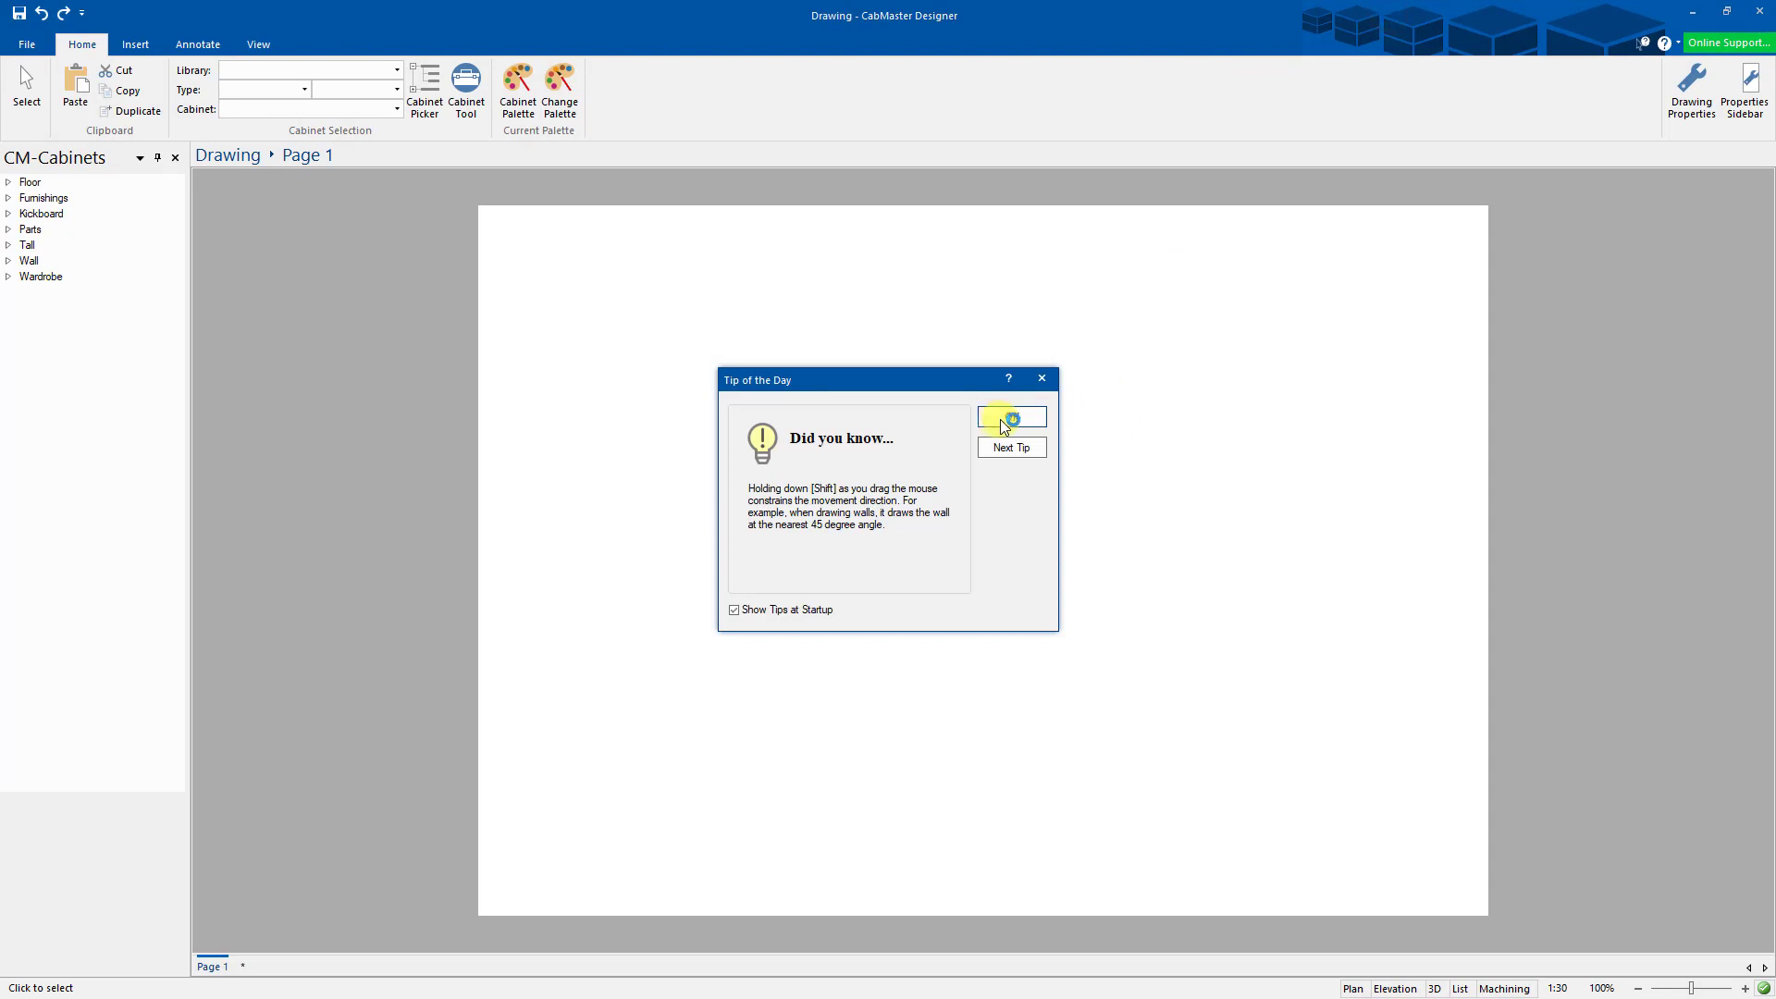
# - Create a new drawing from the CabMasterV10_1 template and close the Drawing setup dialog
pyautogui.click(1007, 420)
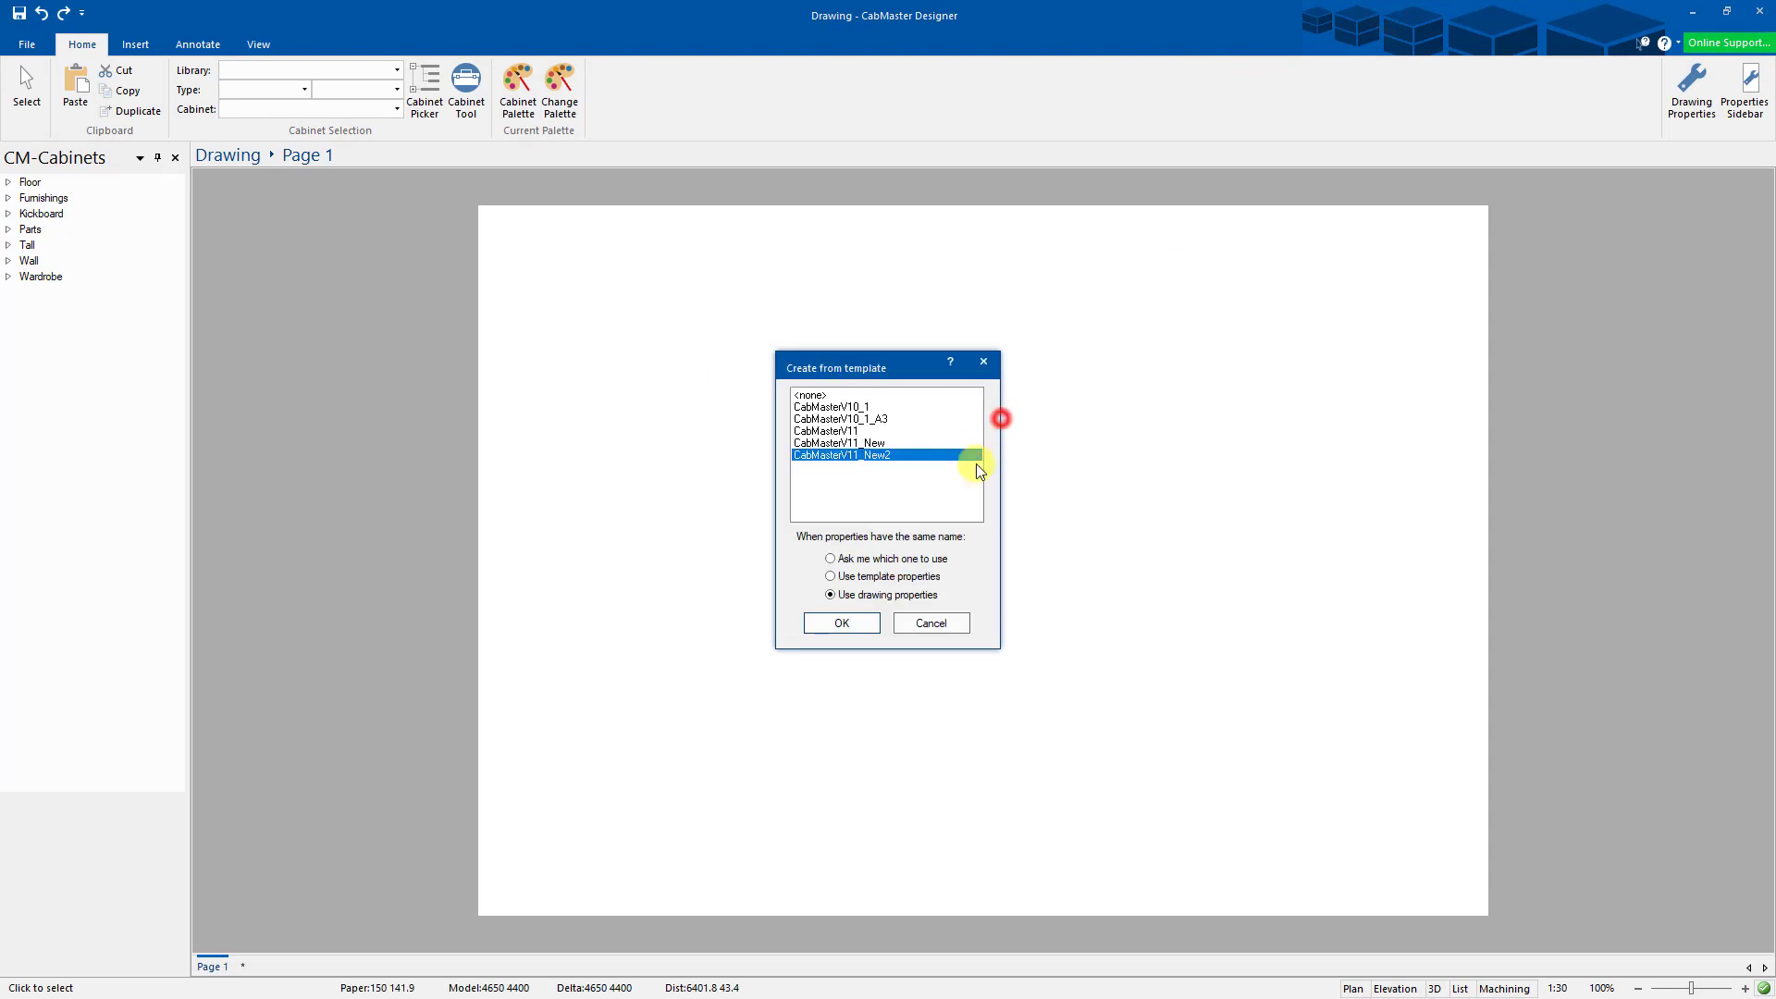
pyautogui.click(836, 408)
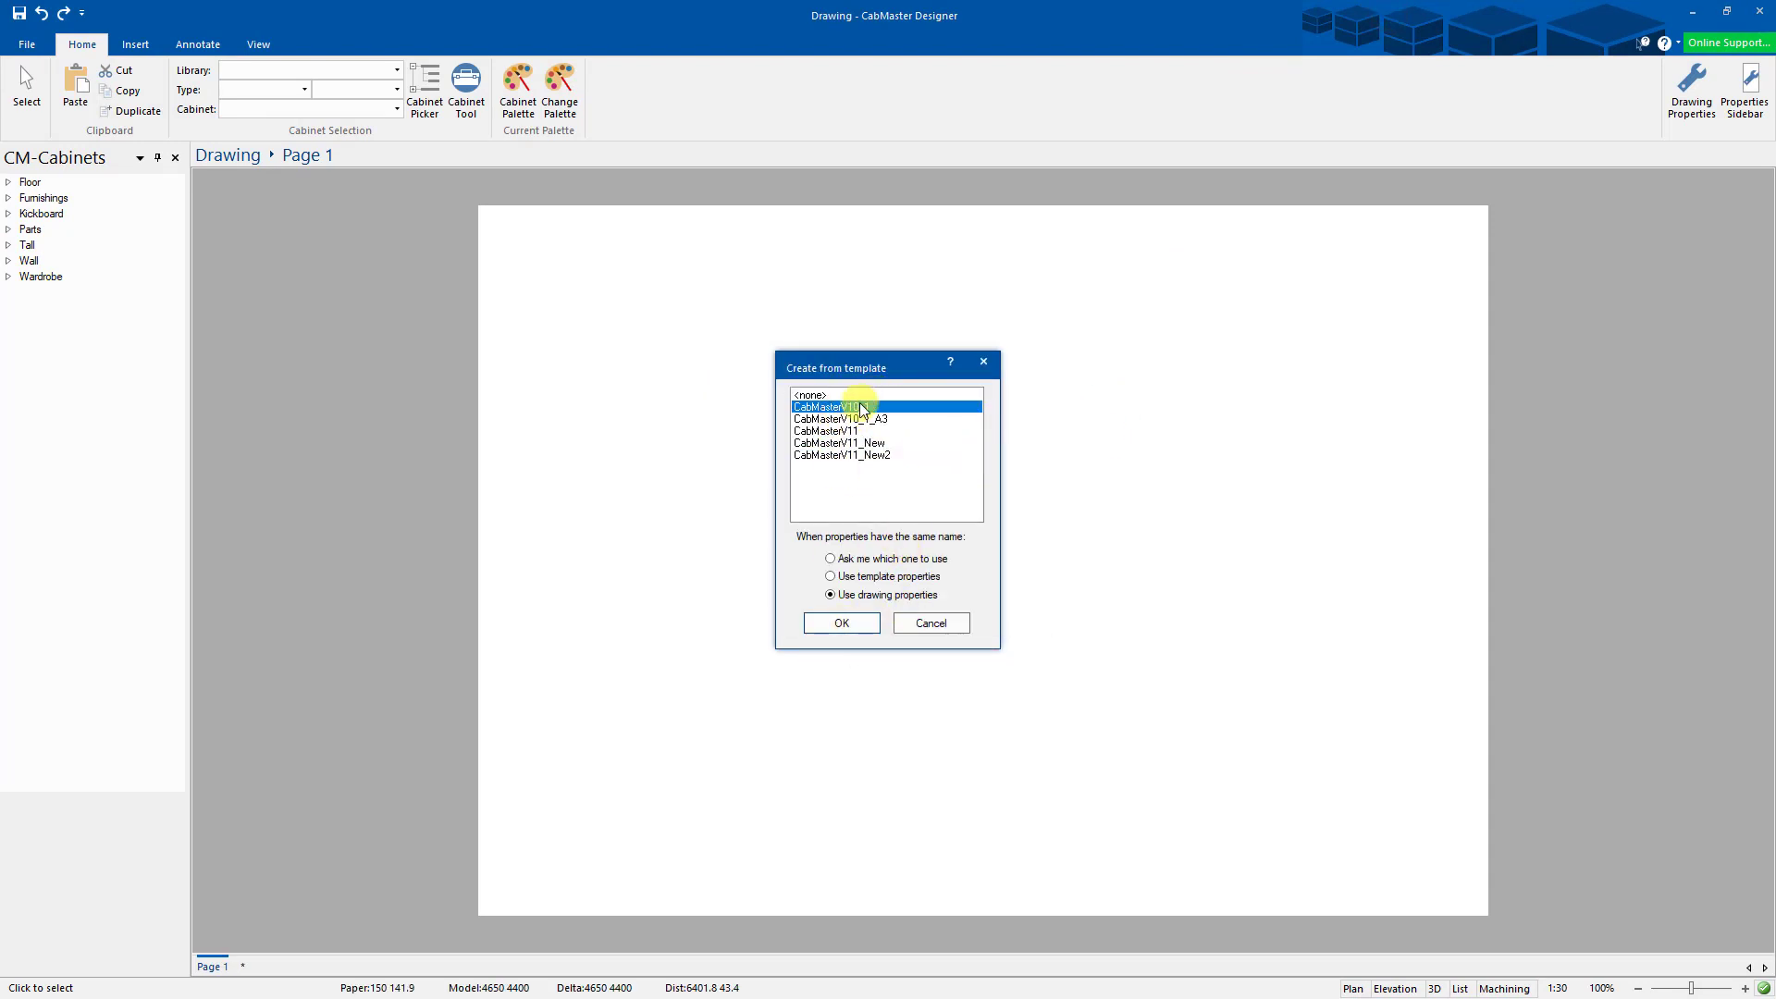
pyautogui.click(844, 623)
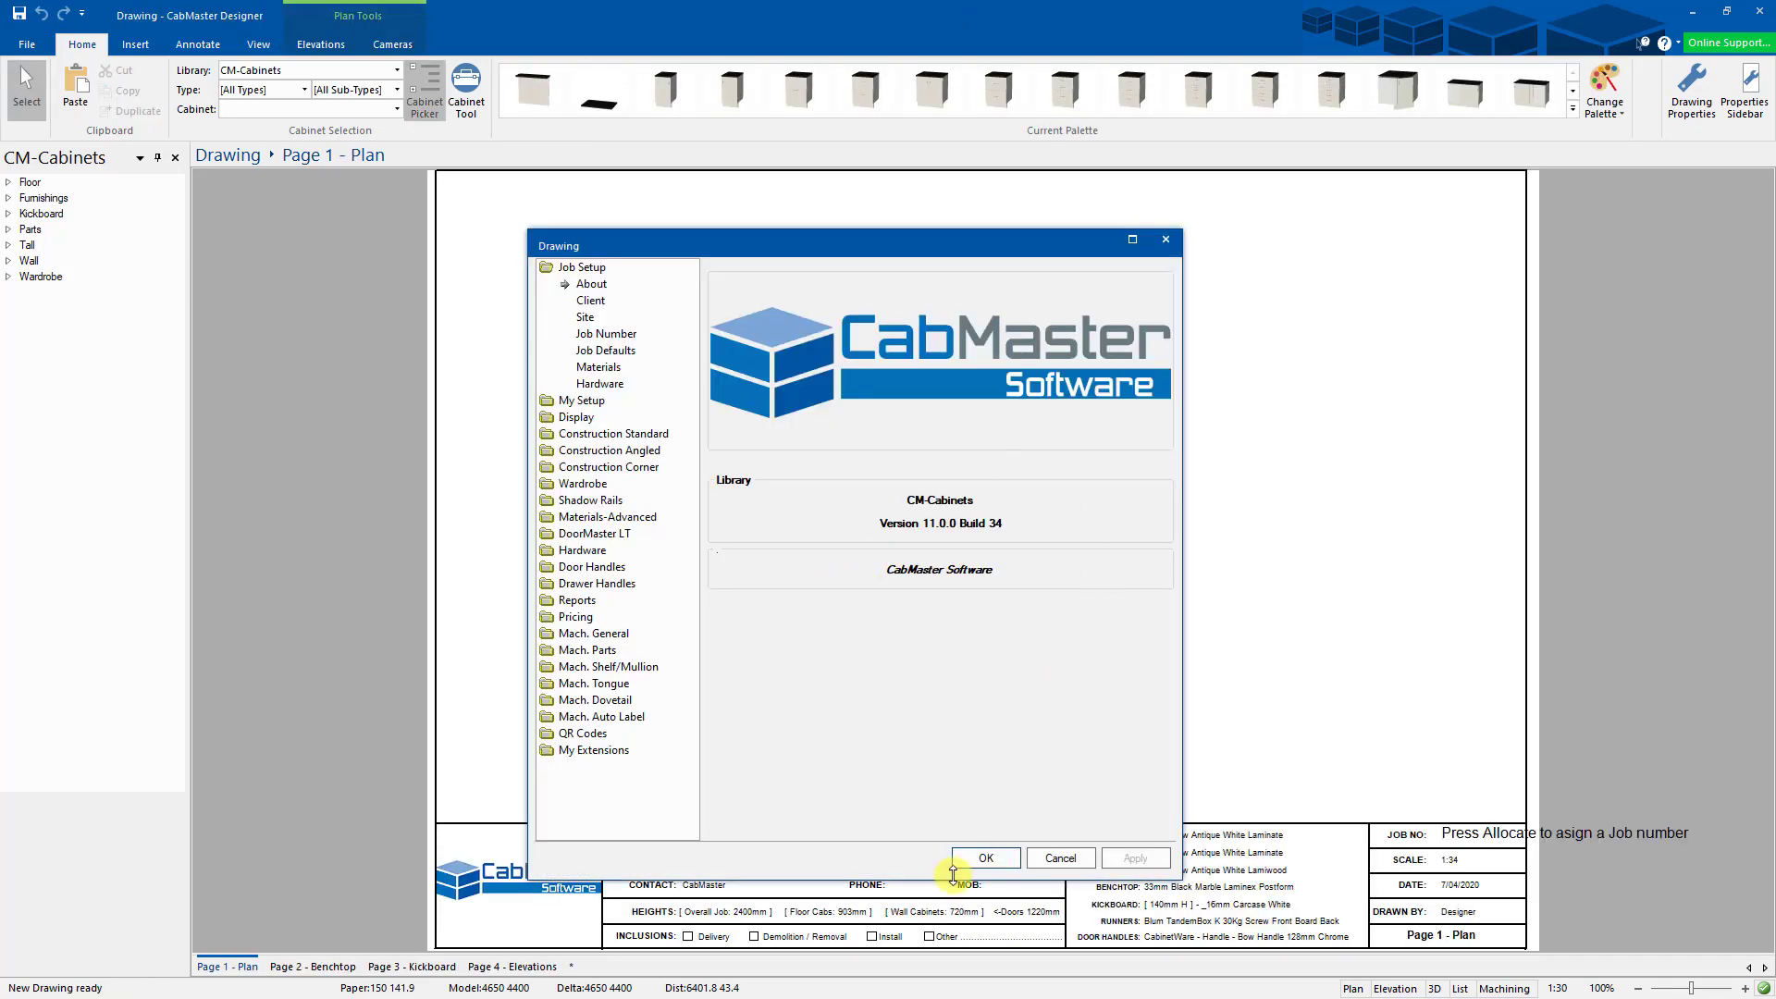
pyautogui.click(985, 859)
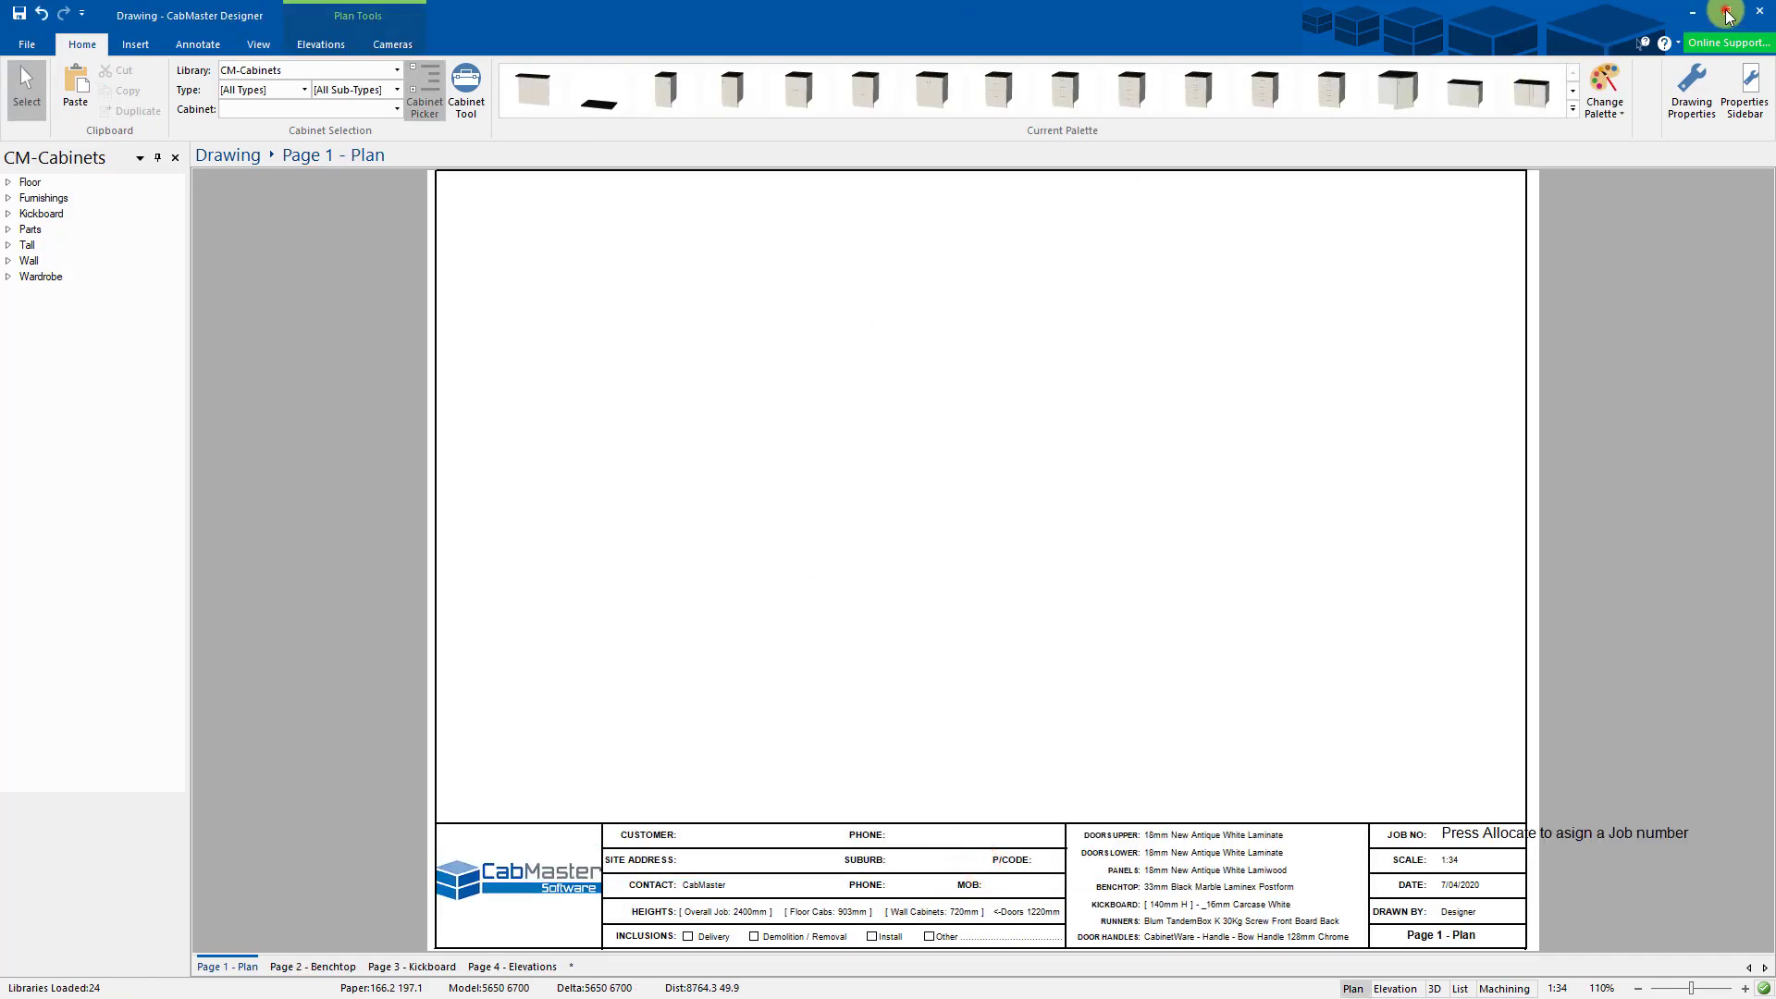
# - Restore and shrink the Plan window, then bring the logo template drawing forward
pyautogui.click(1727, 11)
pyautogui.moveTo(1629, 23); pyautogui.dragTo(1529, 55)
pyautogui.moveTo(1677, 37); pyautogui.dragTo(1031, 297)
pyautogui.moveTo(857, 306); pyautogui.dragTo(1006, 207)
pyautogui.click(1221, 339)
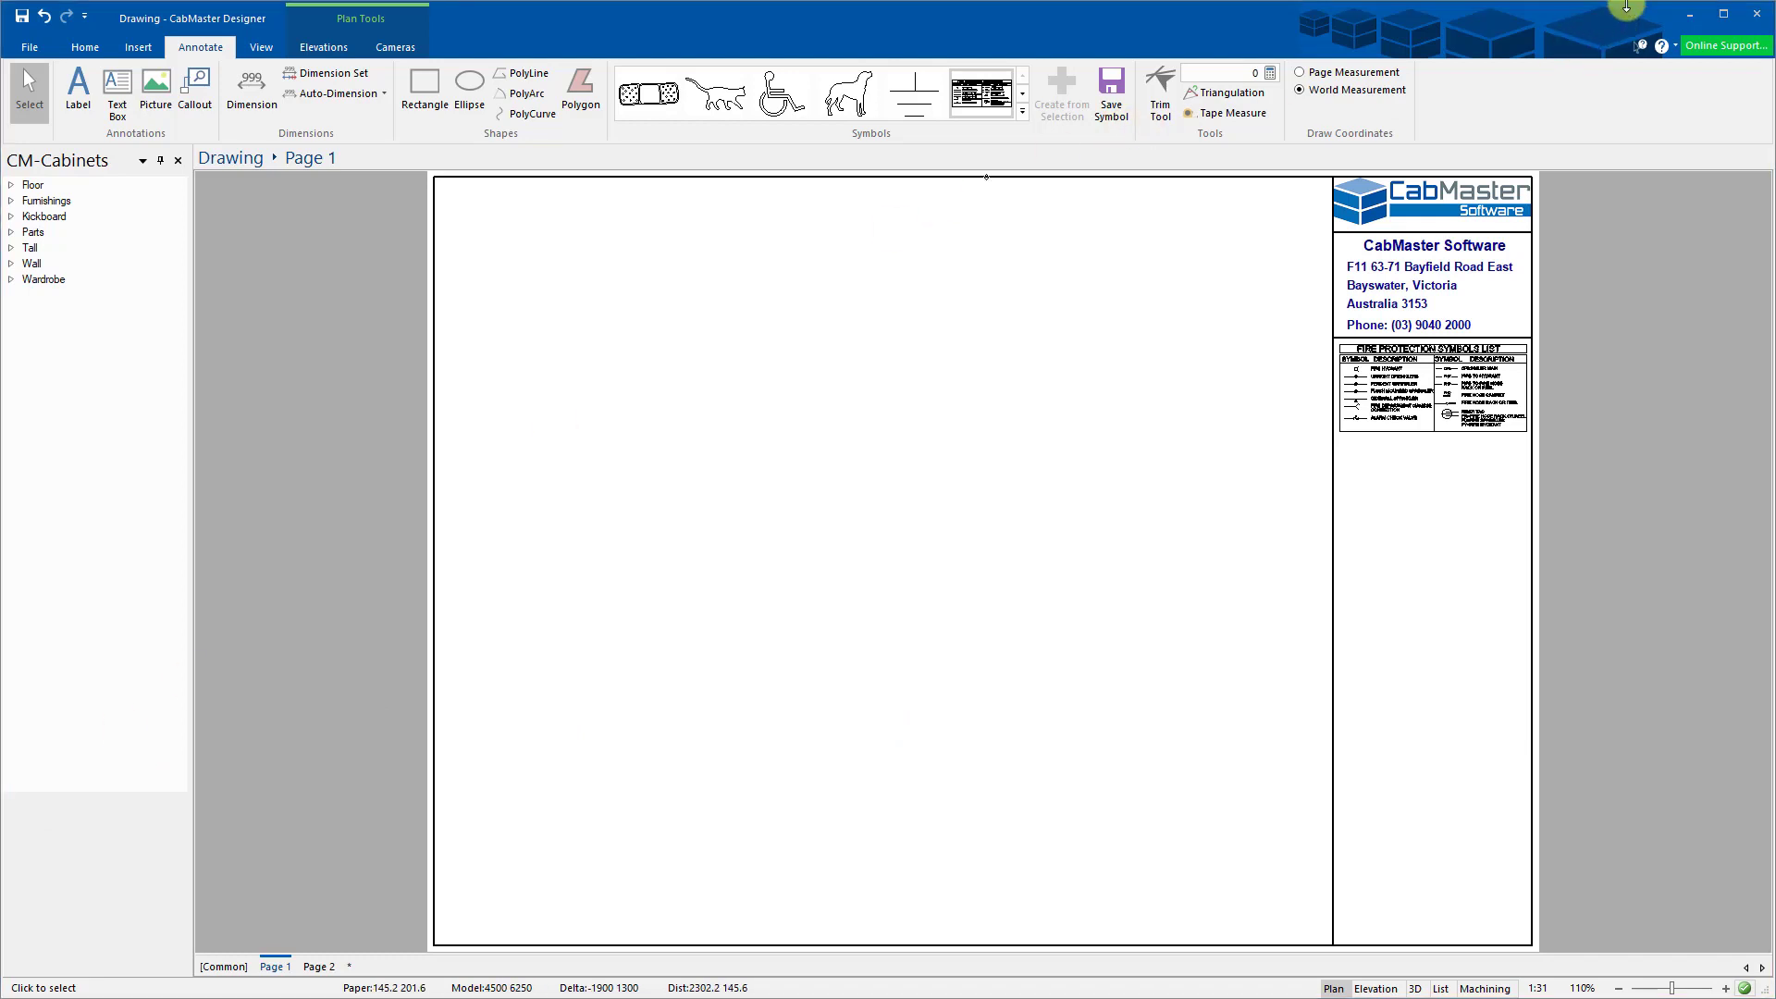
# - Arrange the template and Plan drawing windows side by side with Plan in front
pyautogui.moveTo(1626, 3); pyautogui.dragTo(1586, 136)
pyautogui.moveTo(937, 170); pyautogui.dragTo(1144, 159)
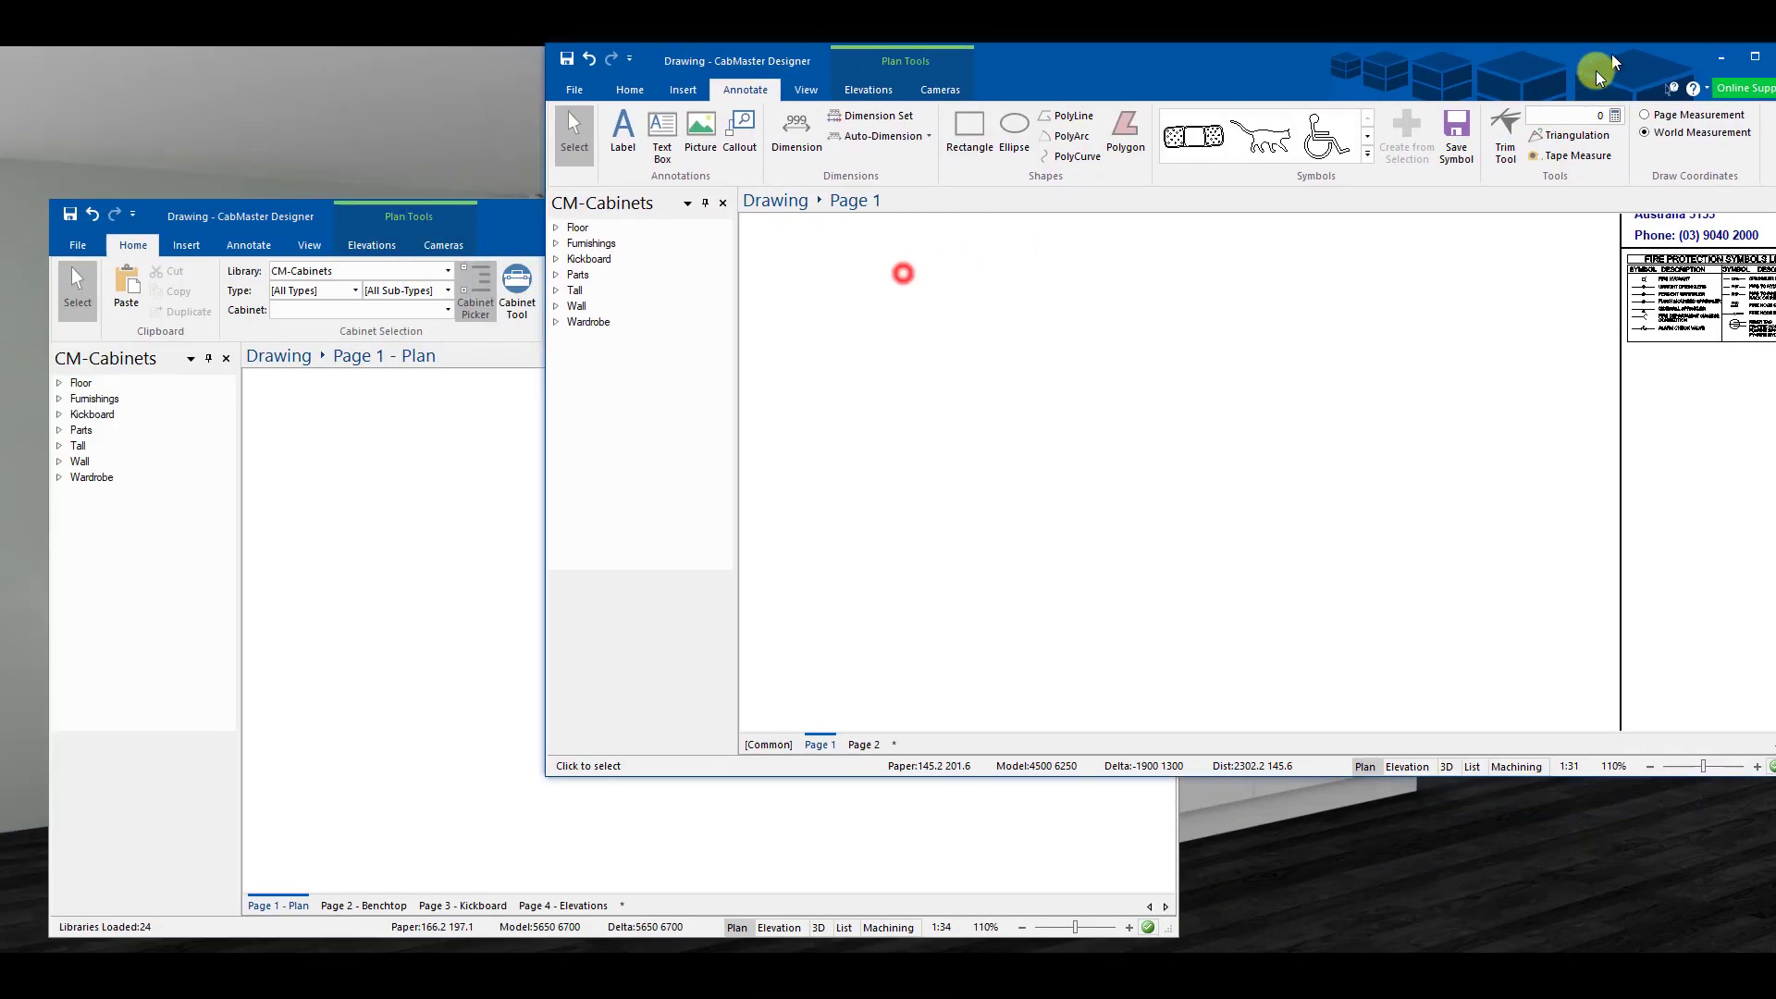
pyautogui.moveTo(1605, 69); pyautogui.dragTo(1541, 93)
pyautogui.click(432, 218)
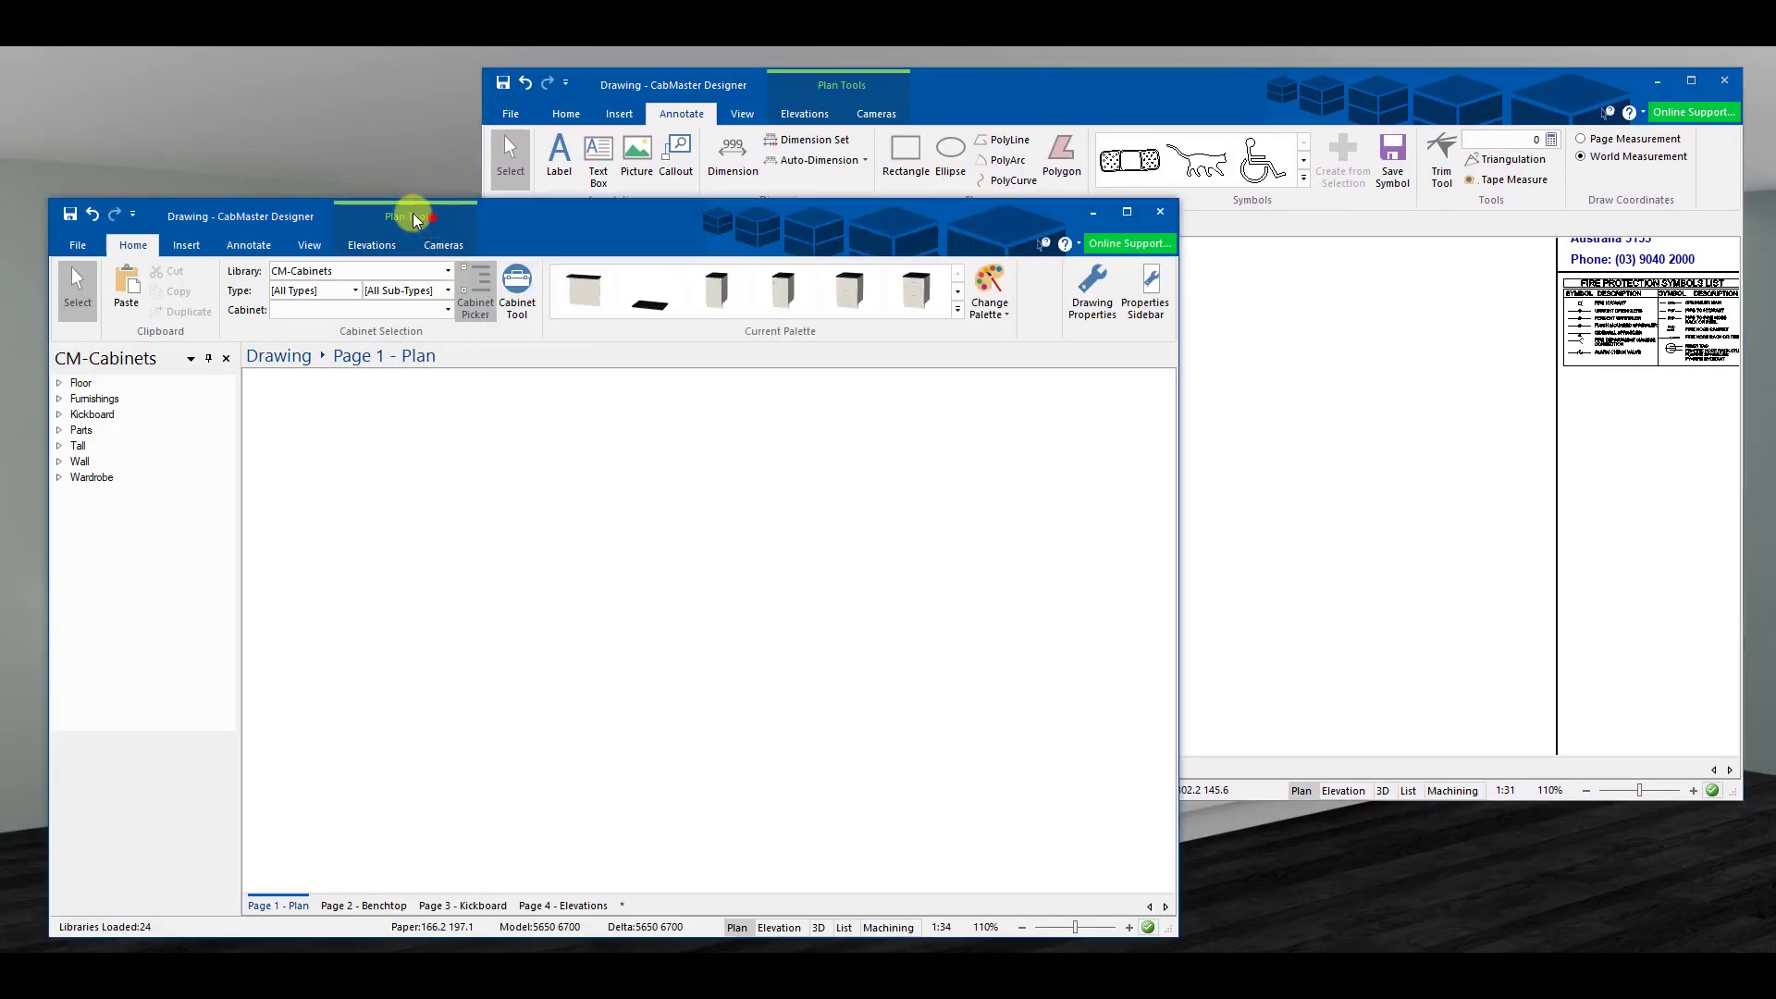
# - Tick Allow Edit of Template Items under View Properties in the Plan canvas Options
pyautogui.click(864, 539)
pyautogui.moveTo(920, 614); pyautogui.dragTo(860, 592)
pyautogui.moveTo(931, 602); pyautogui.dragTo(709, 478, button='middle')
pyautogui.scroll(1, 840, 632)
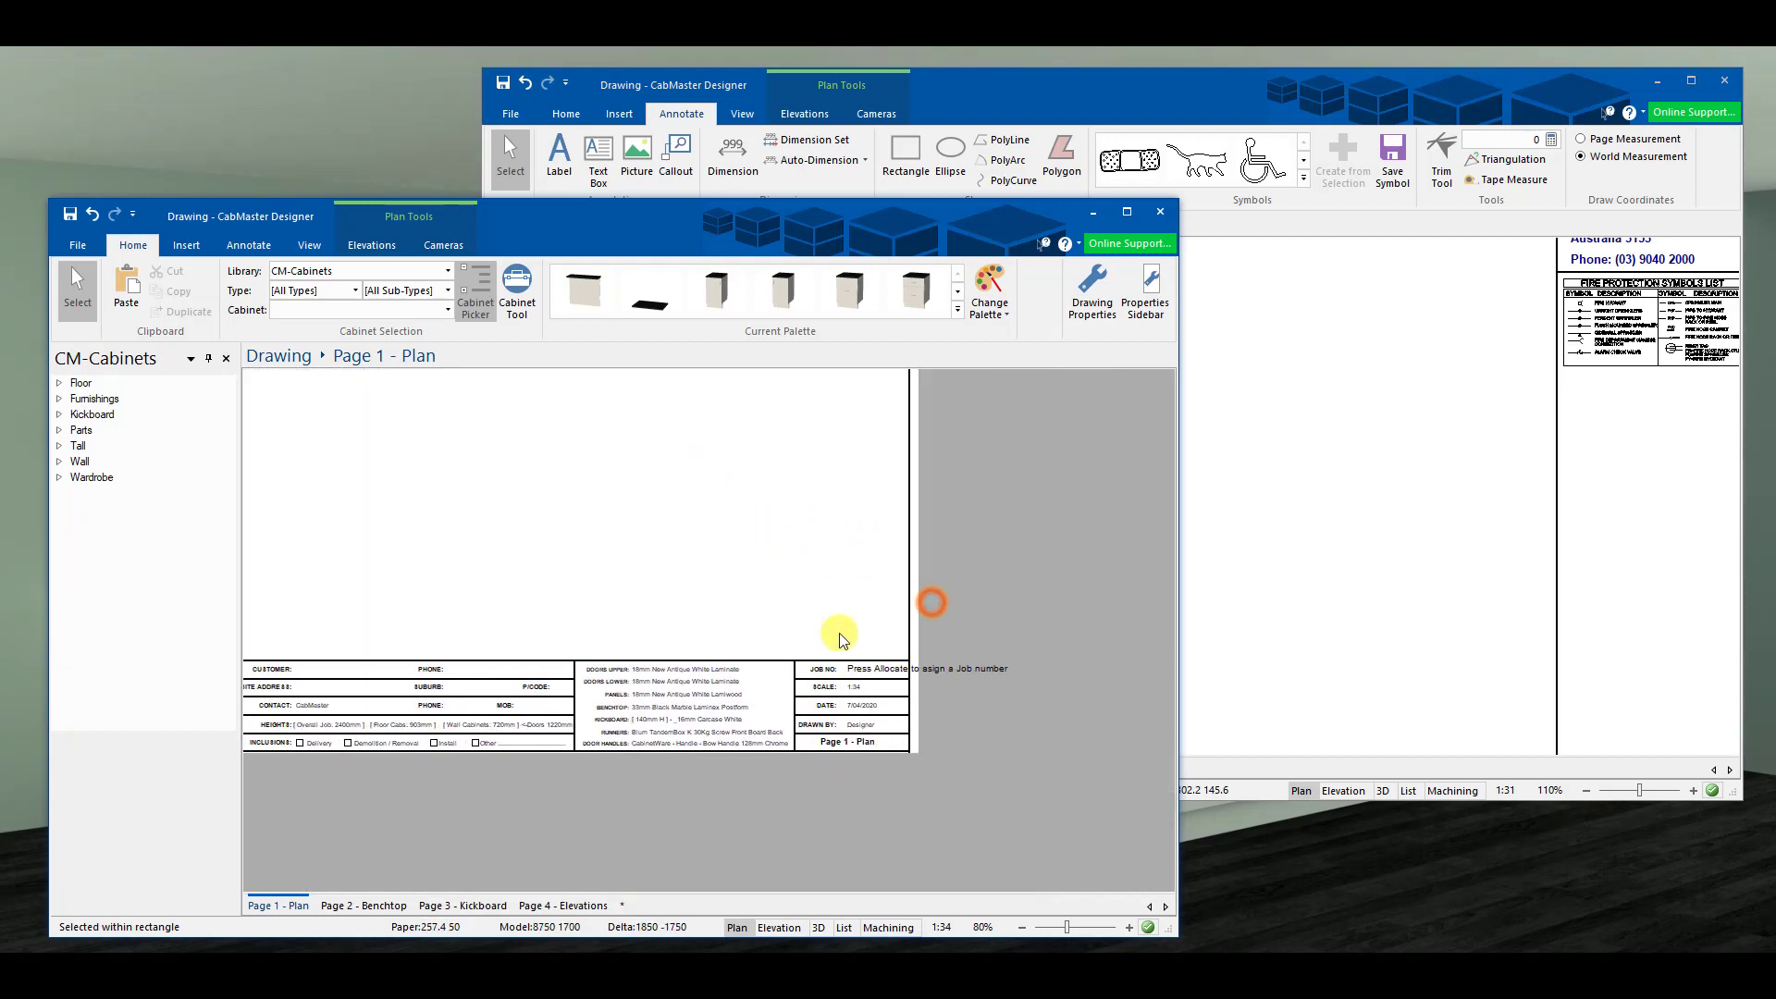
pyautogui.rightClick(508, 494)
pyautogui.click(555, 690)
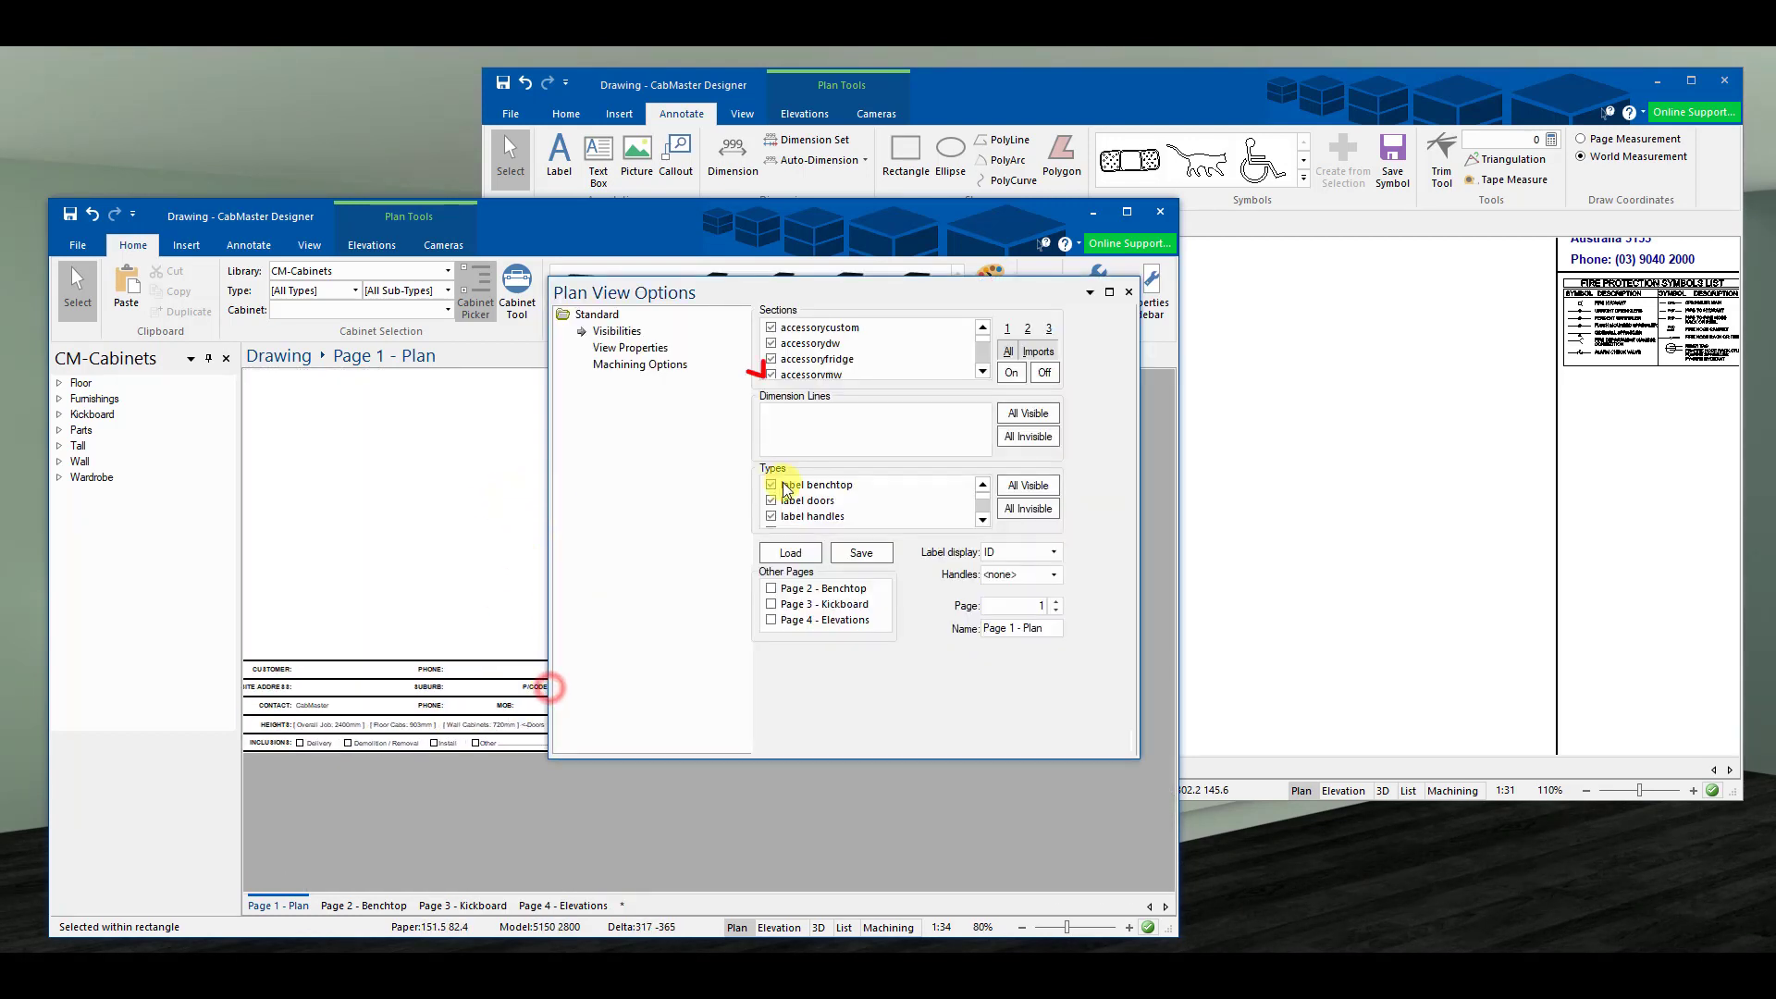
pyautogui.click(633, 349)
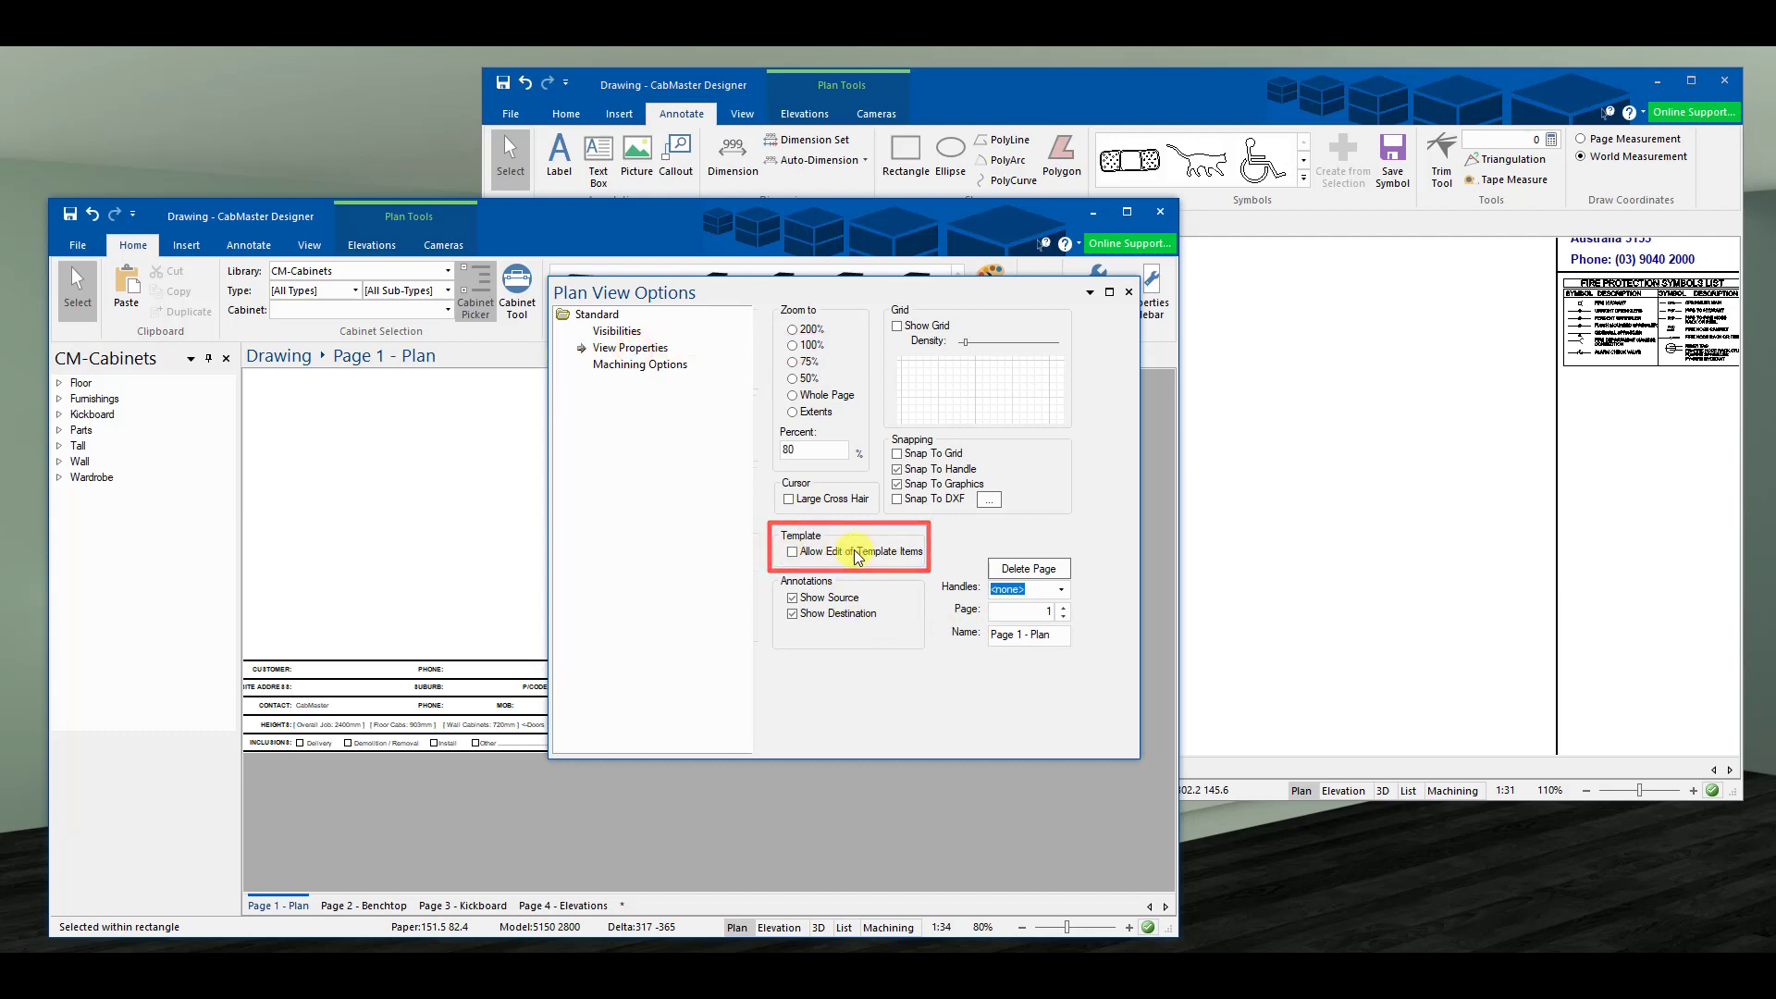
pyautogui.click(1129, 292)
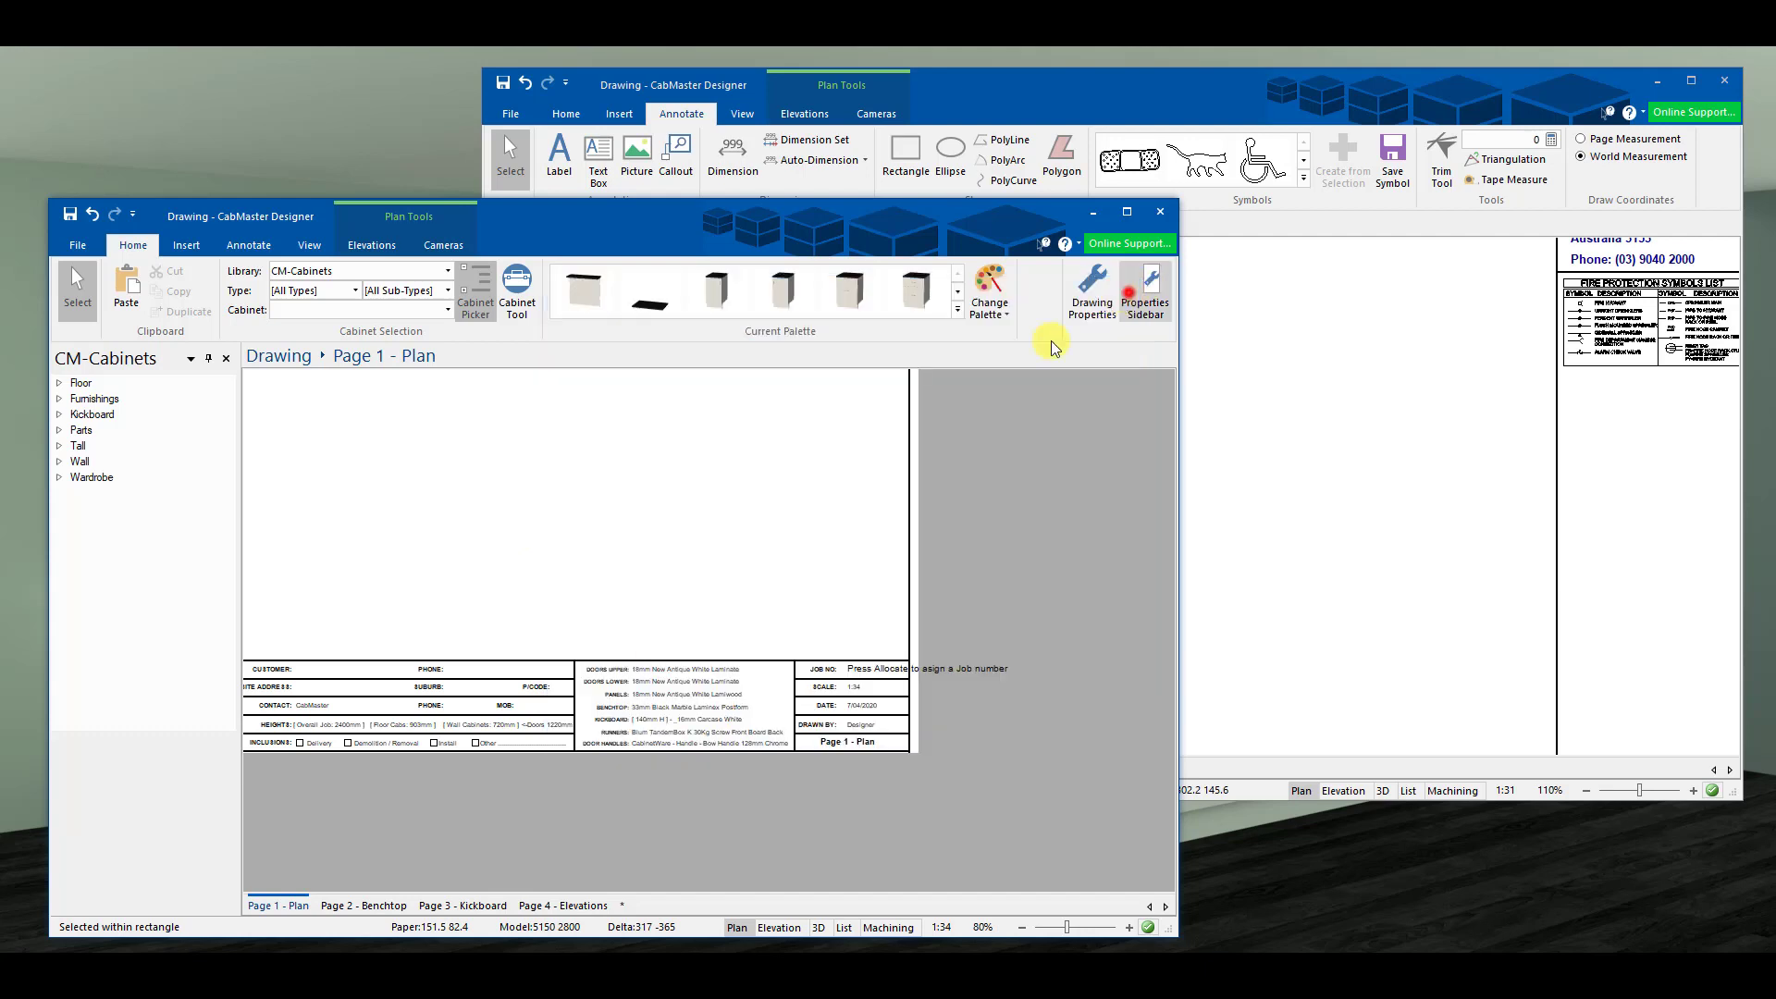
pyautogui.click(879, 683)
# - Copy the job-number prompt label from the Plan title block into the template's side panel
pyautogui.scroll(3, 823, 635)
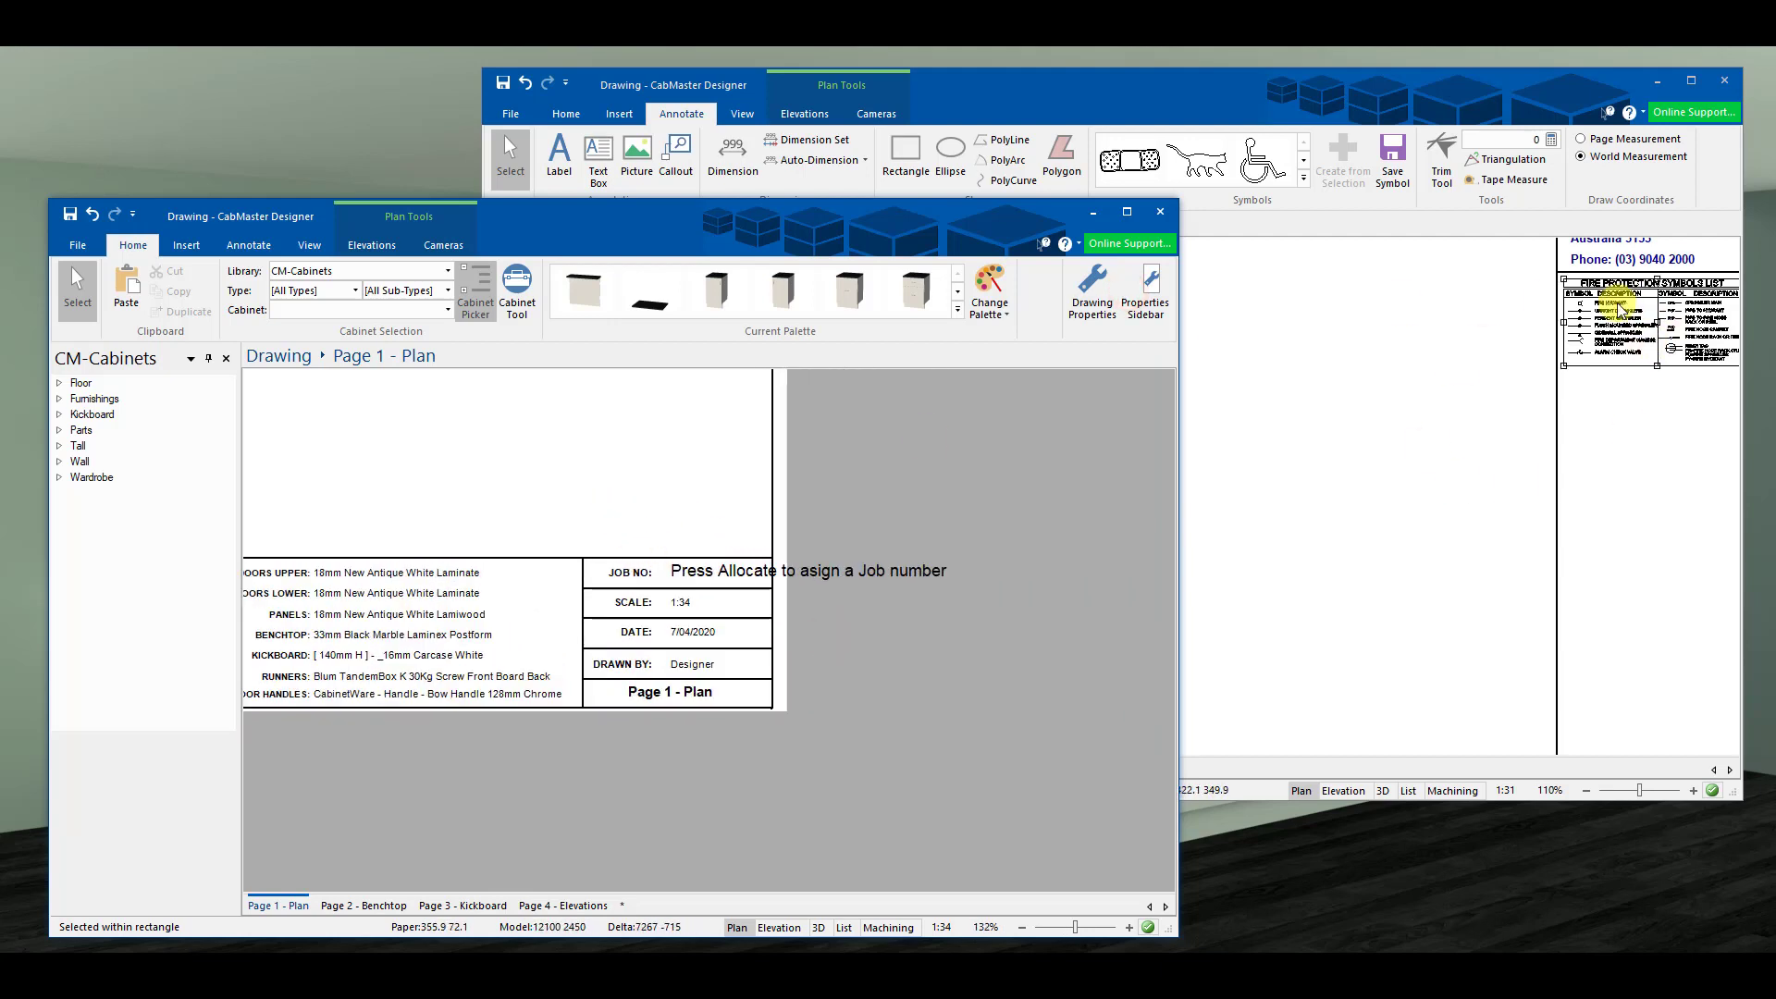
pyautogui.moveTo(558, 492); pyautogui.dragTo(630, 480, button='middle')
pyautogui.click(775, 557)
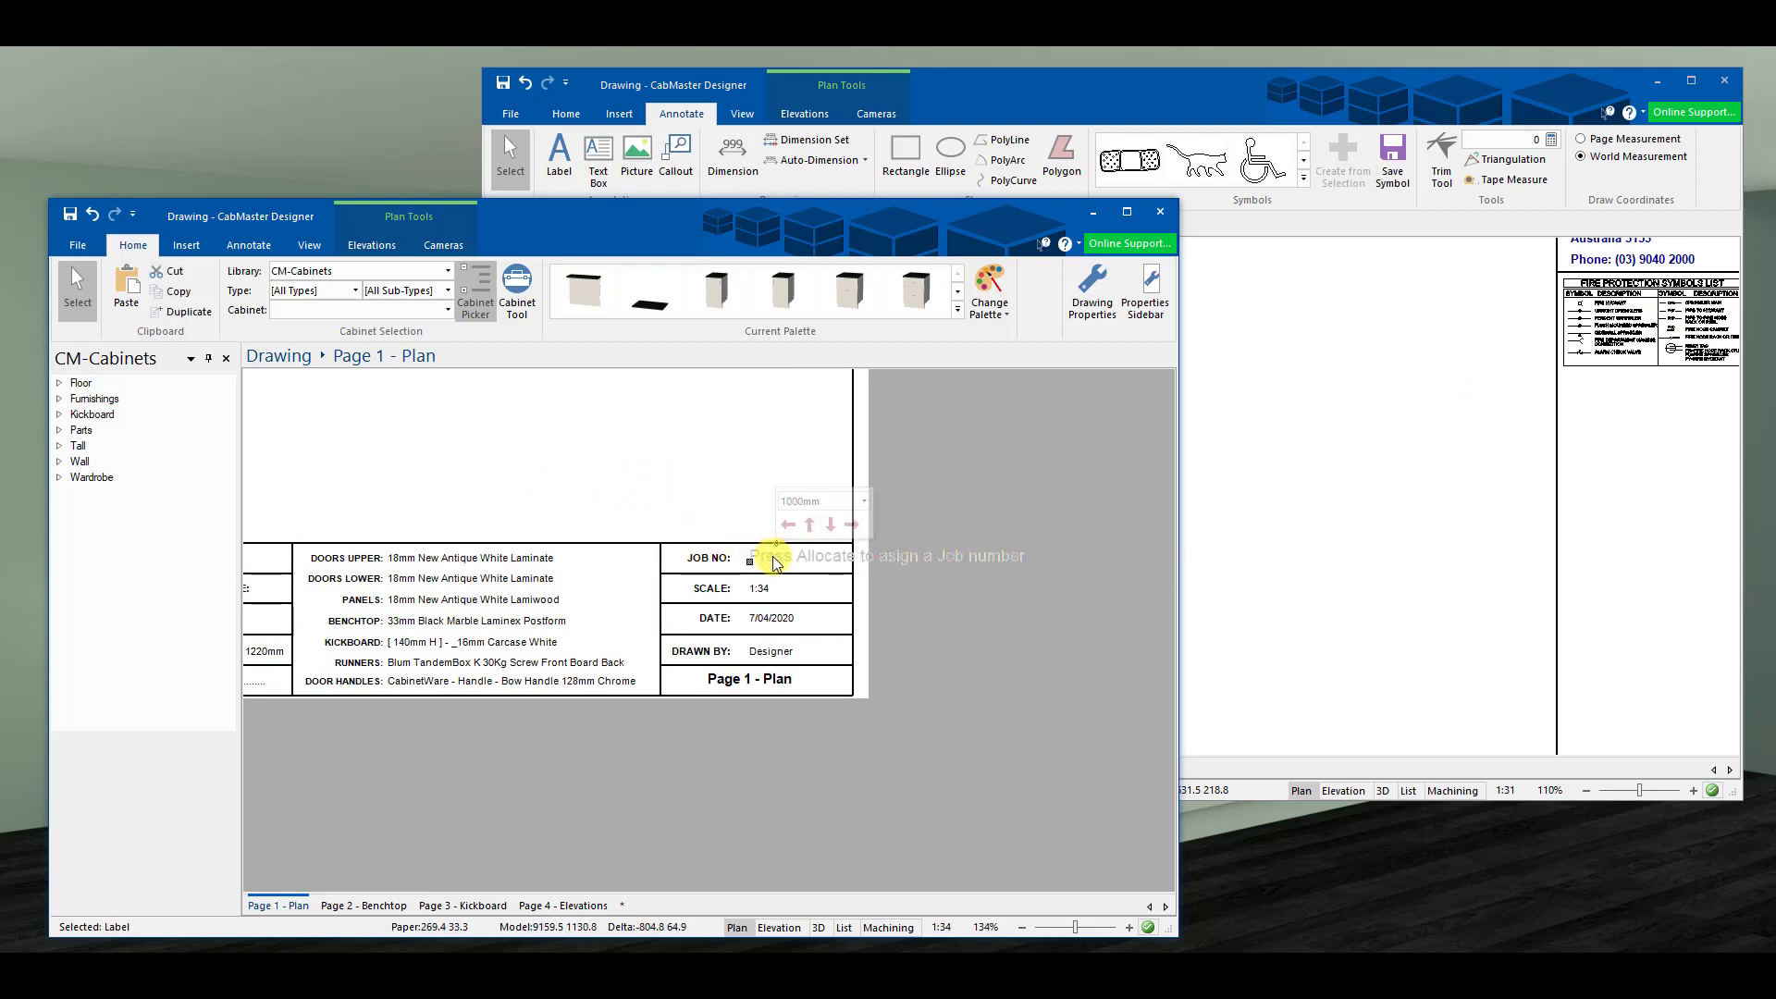
pyautogui.rightClick(775, 559)
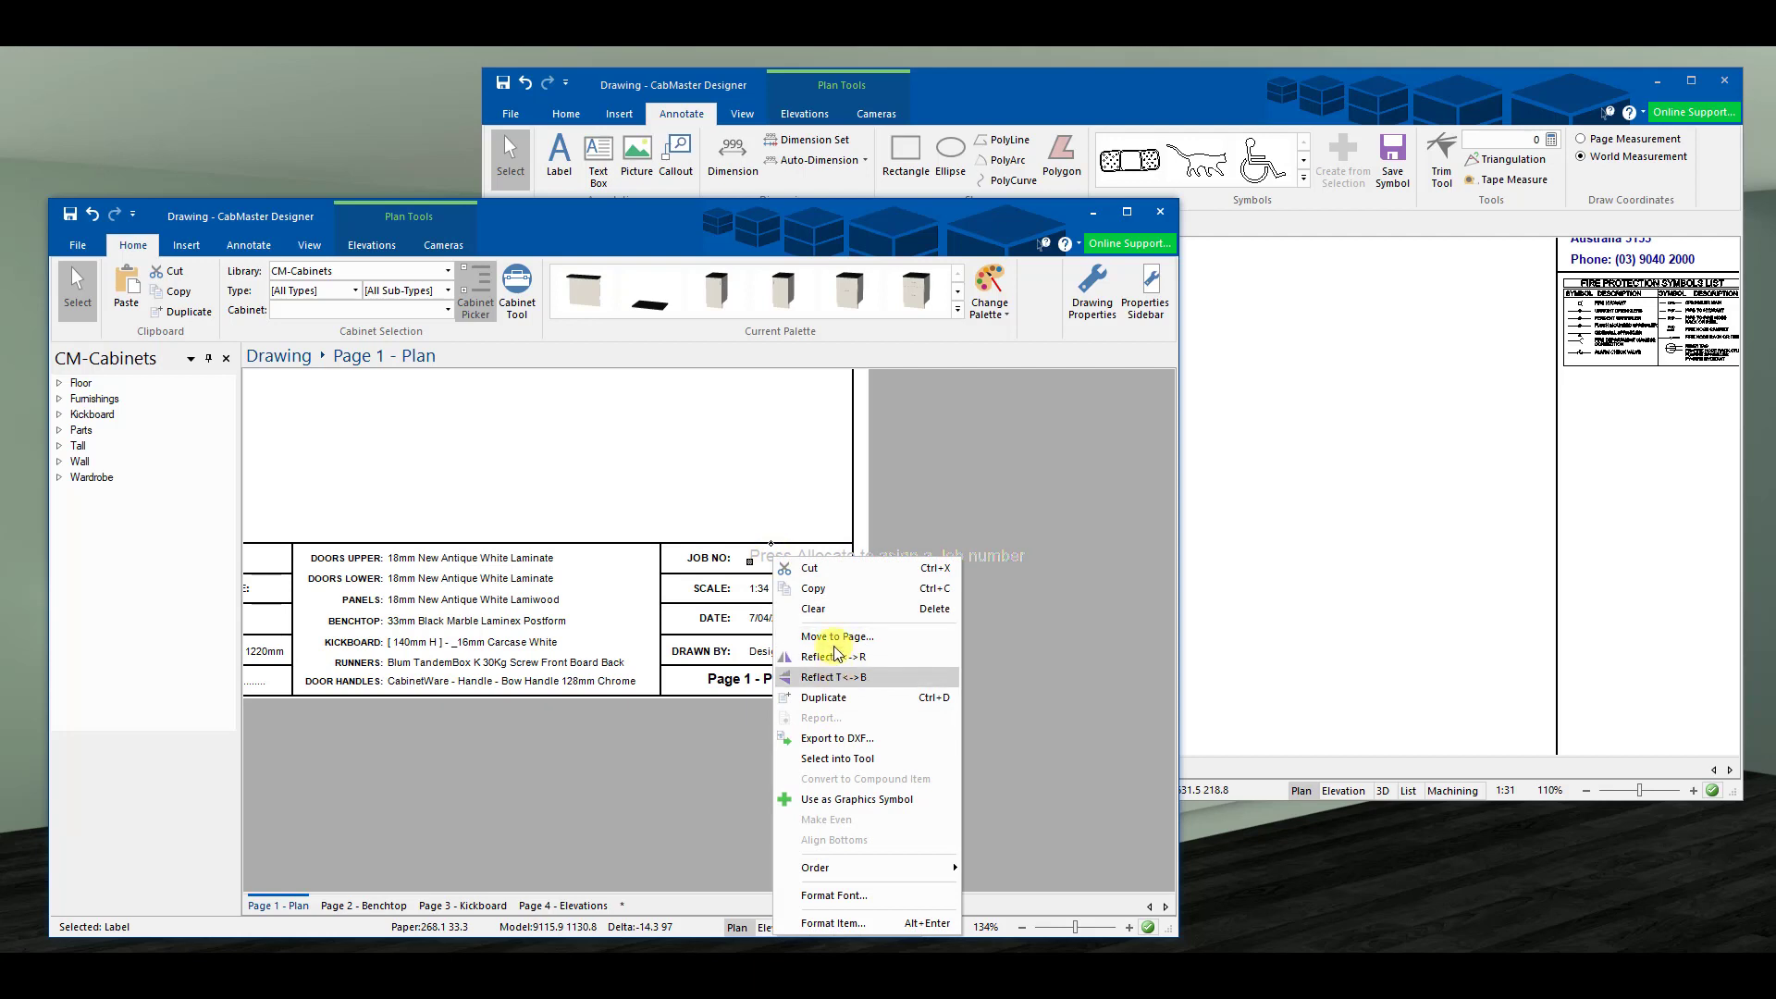
pyautogui.click(814, 588)
pyautogui.click(1290, 583)
pyautogui.rightClick(1240, 580)
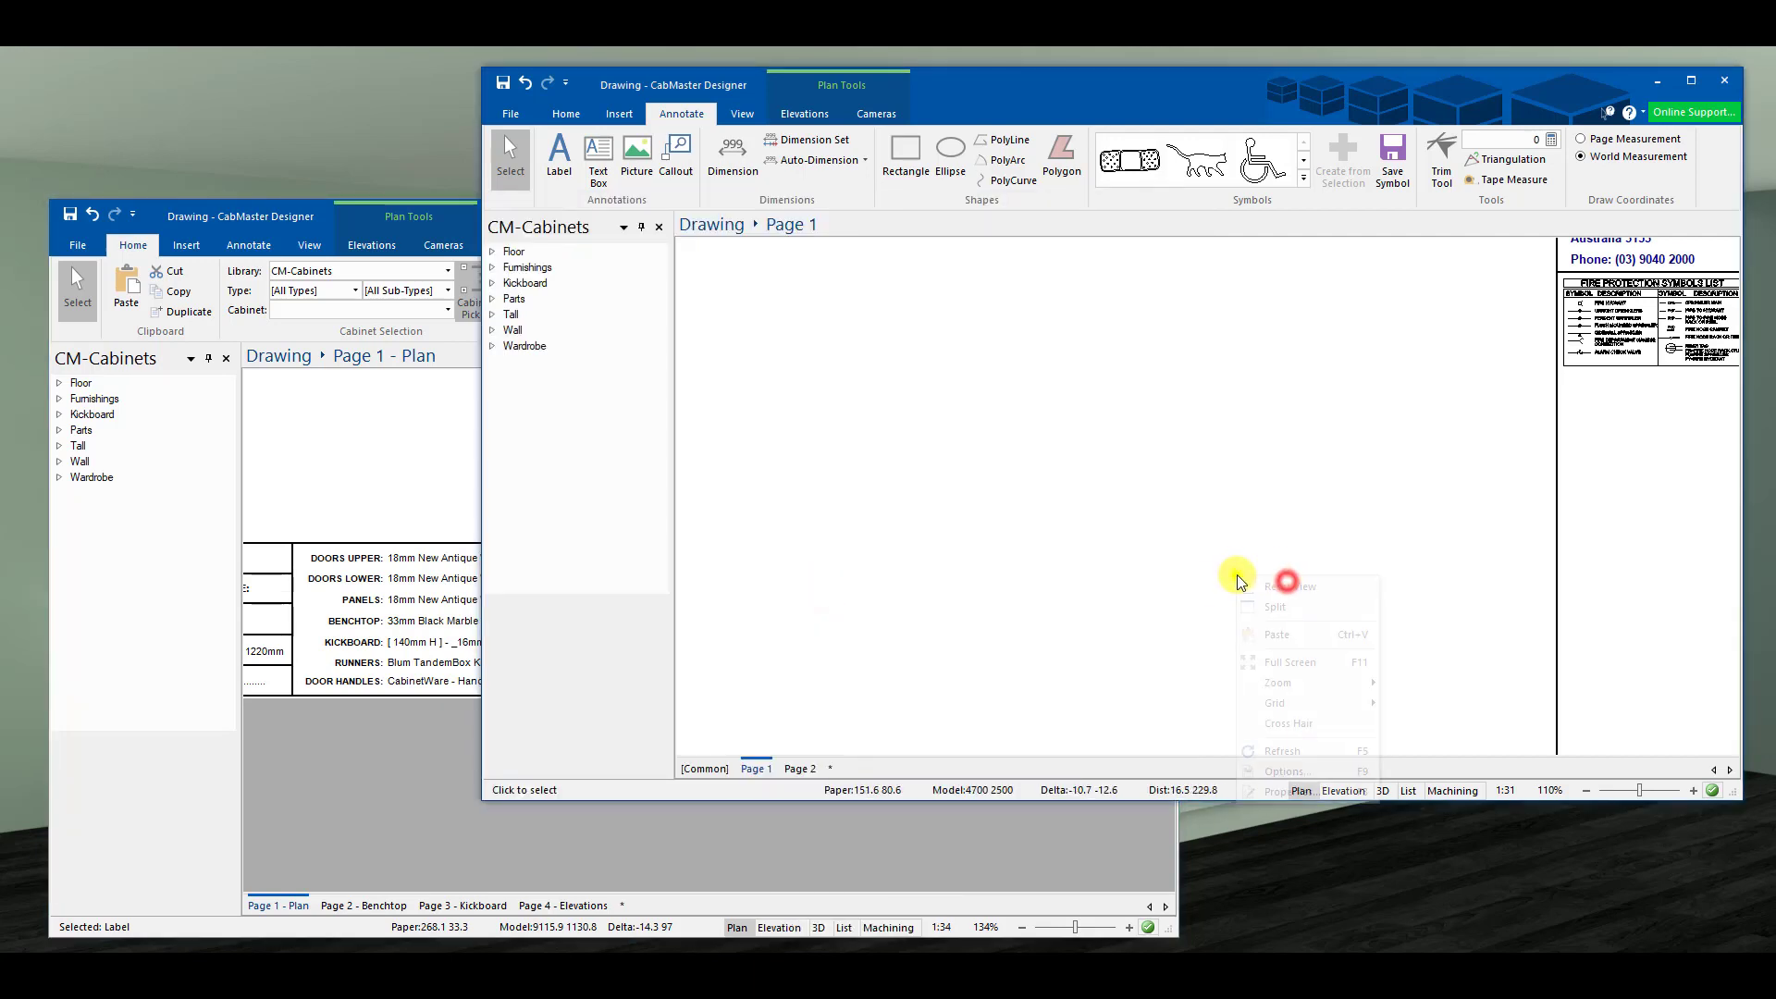
pyautogui.click(1291, 637)
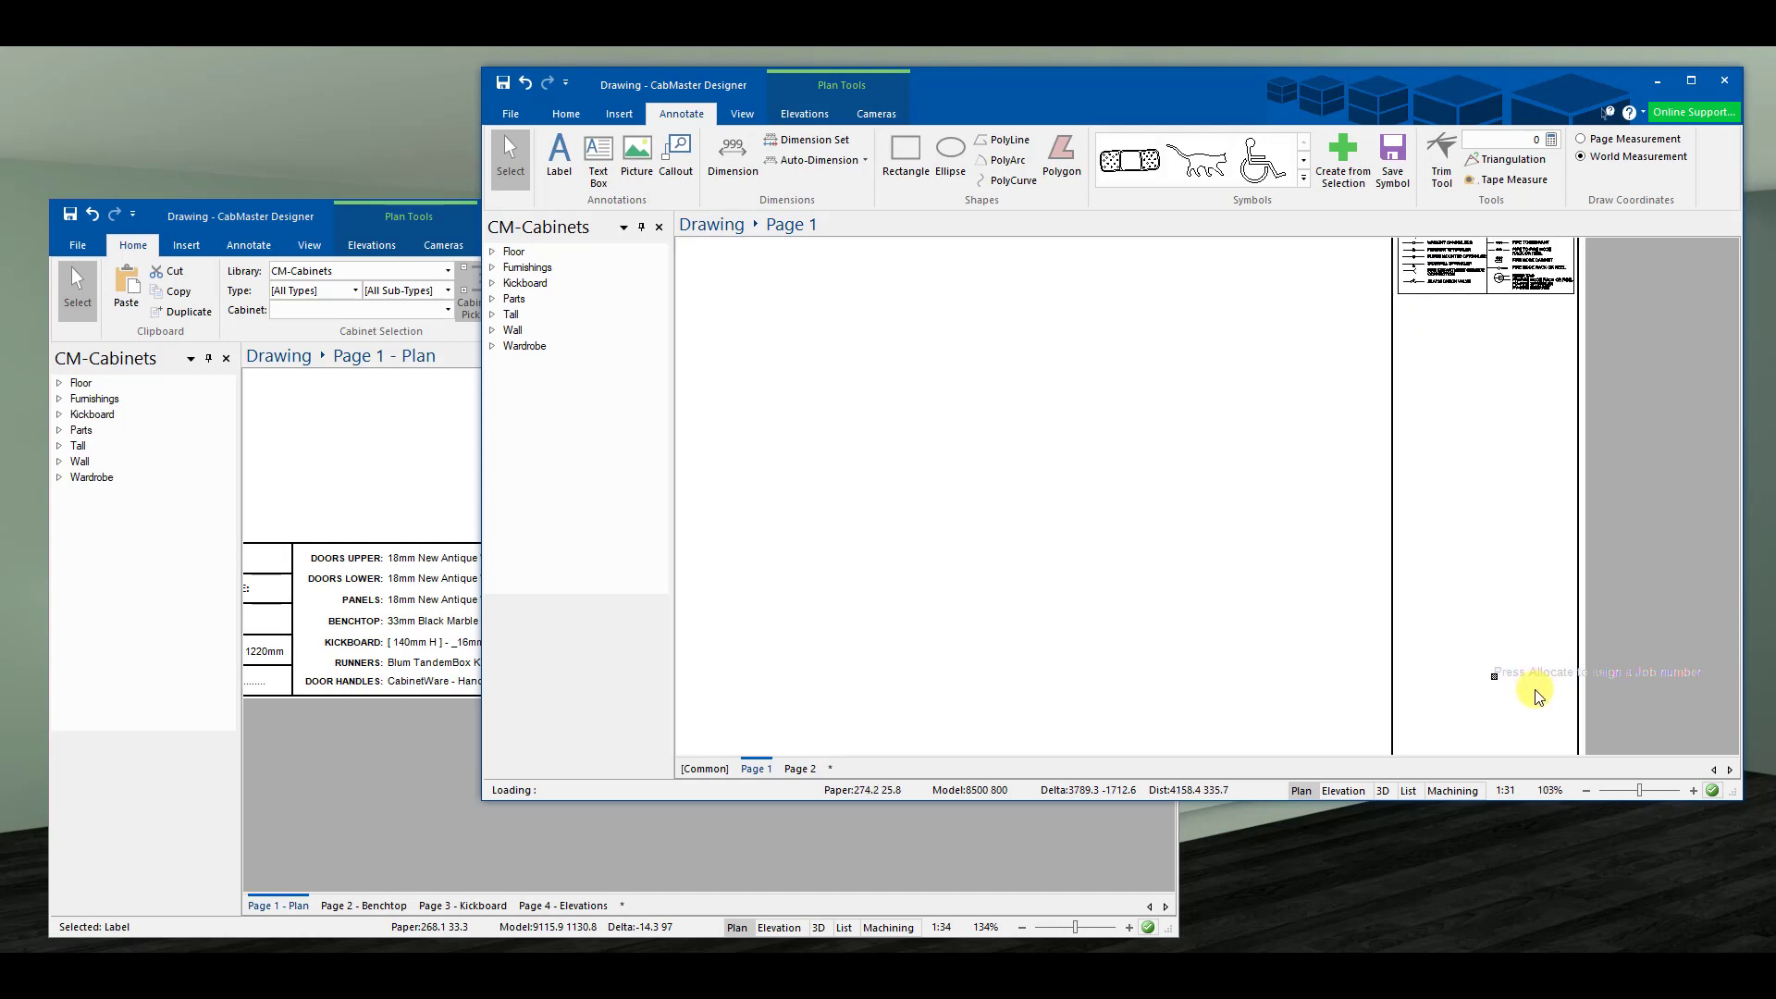
pyautogui.scroll(-1, 1538, 698)
pyautogui.click(1500, 682)
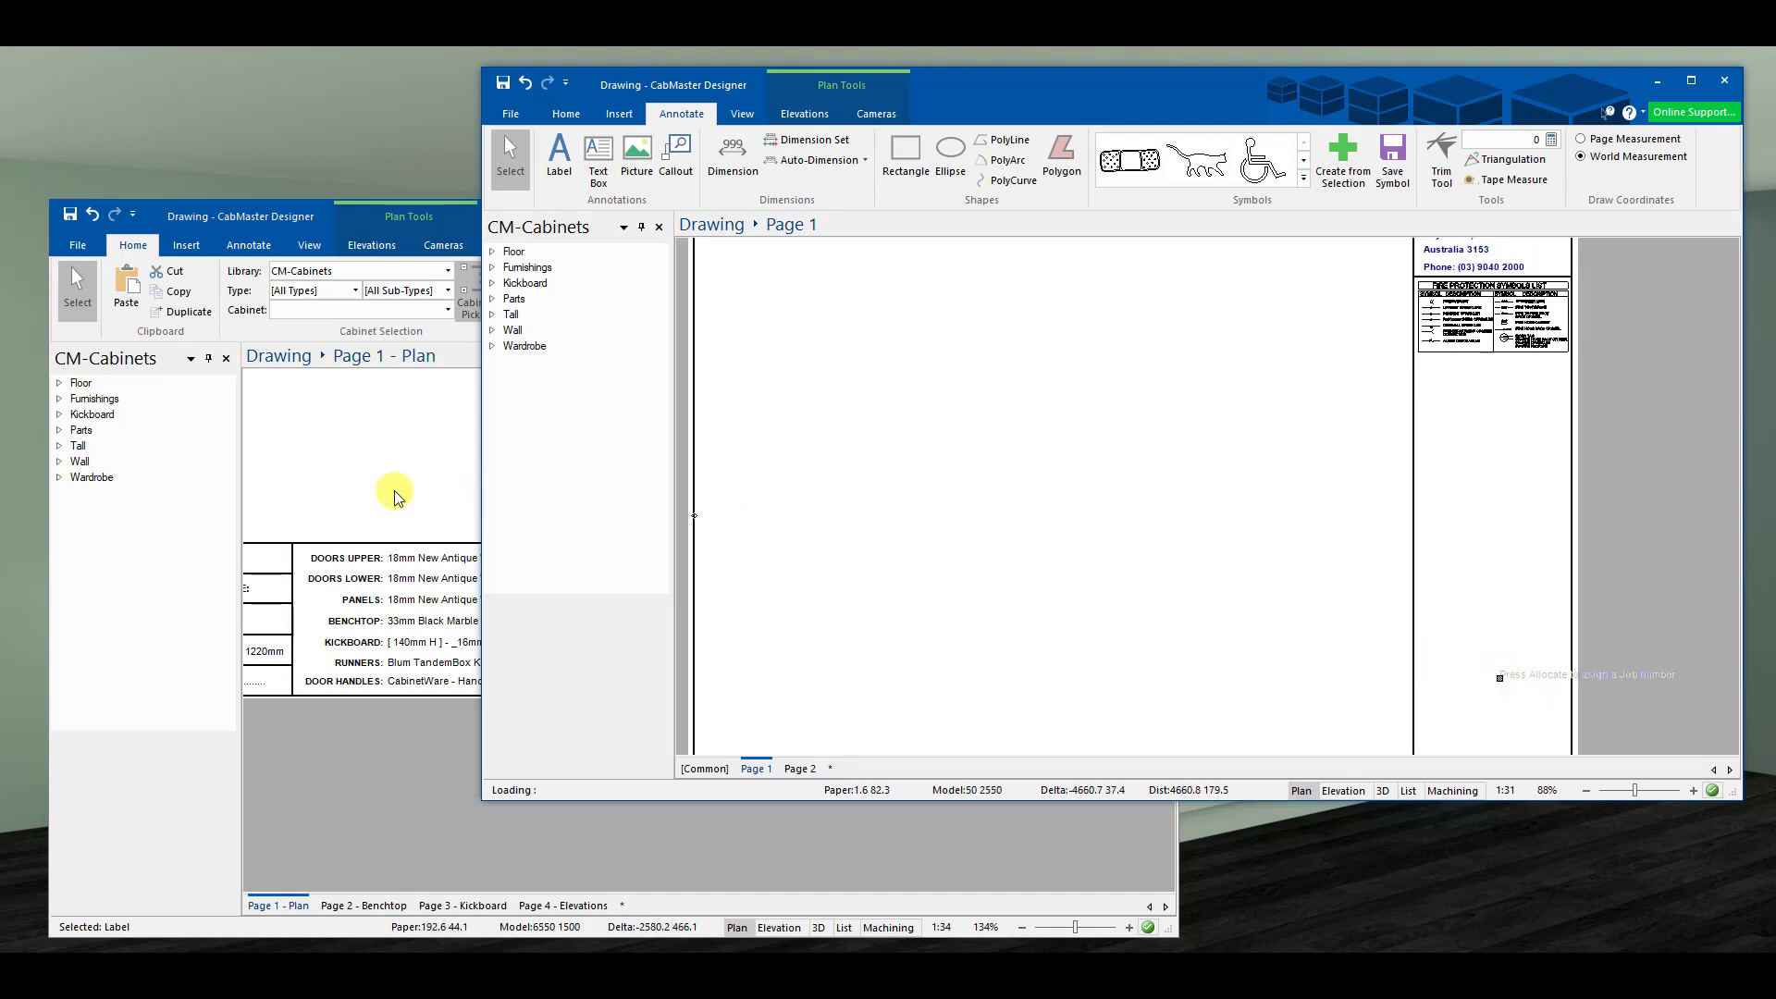
# - Copy the JOB NO caption from the Plan title block and paste it into the template
pyautogui.click(422, 458)
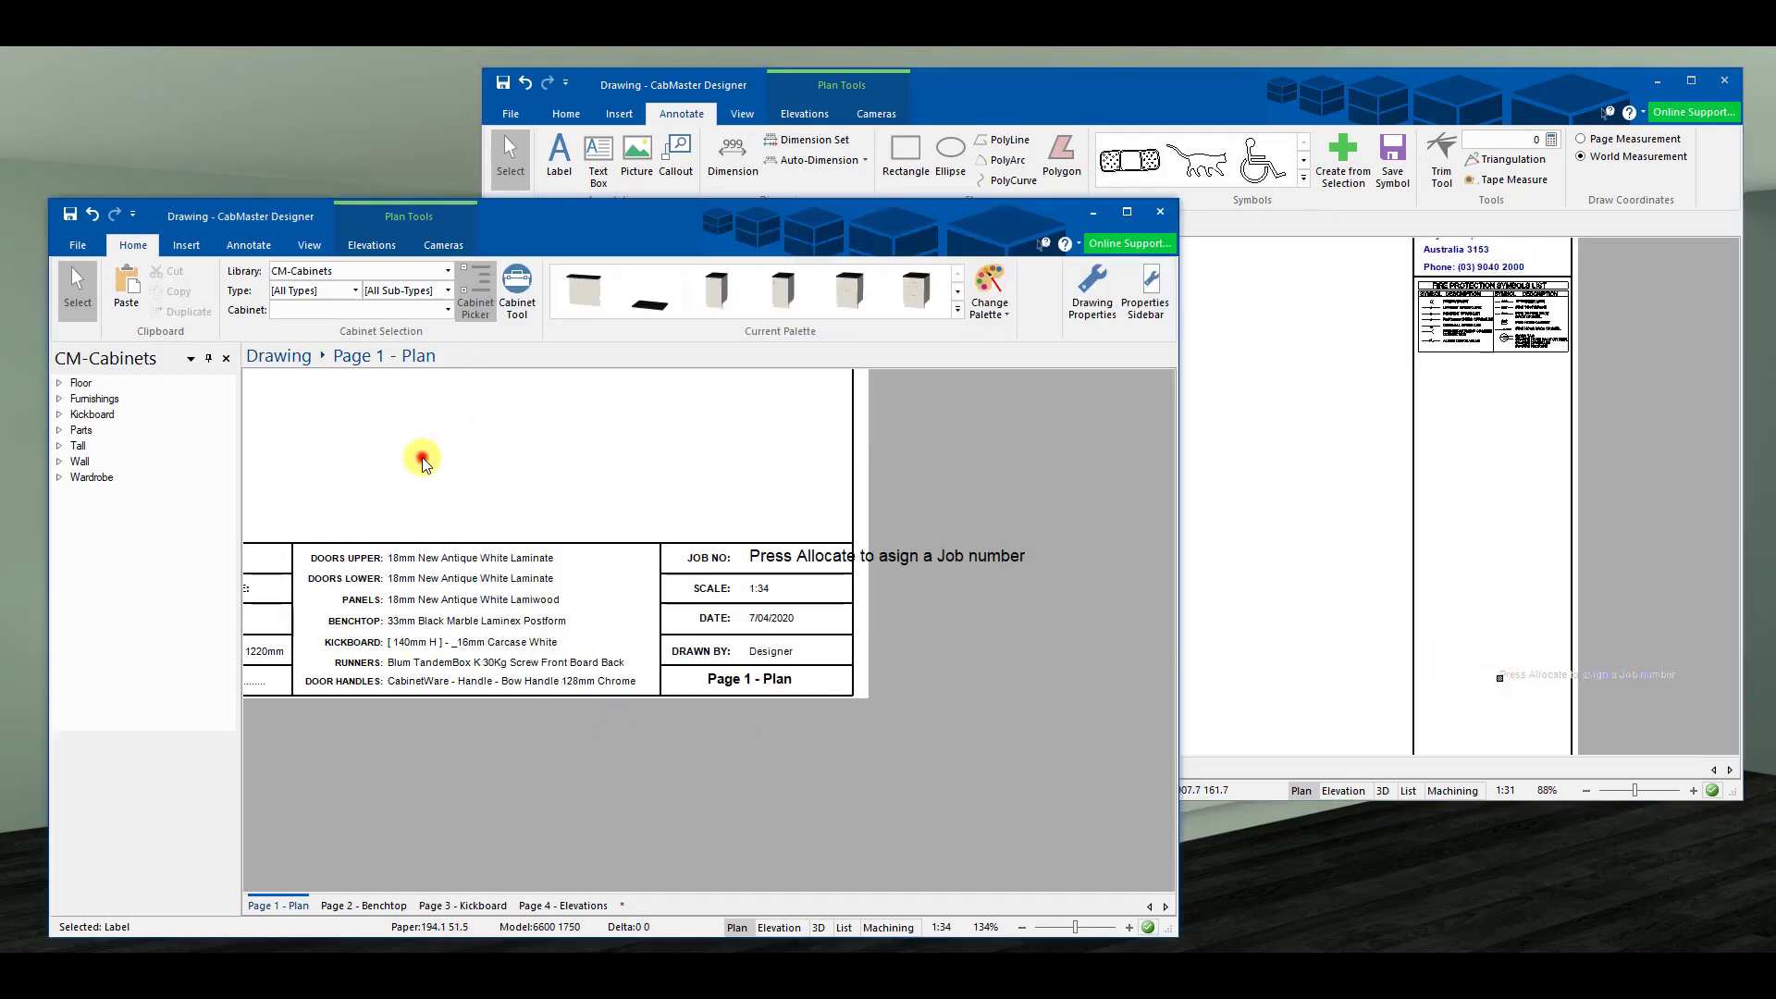
pyautogui.click(706, 560)
pyautogui.rightClick(706, 562)
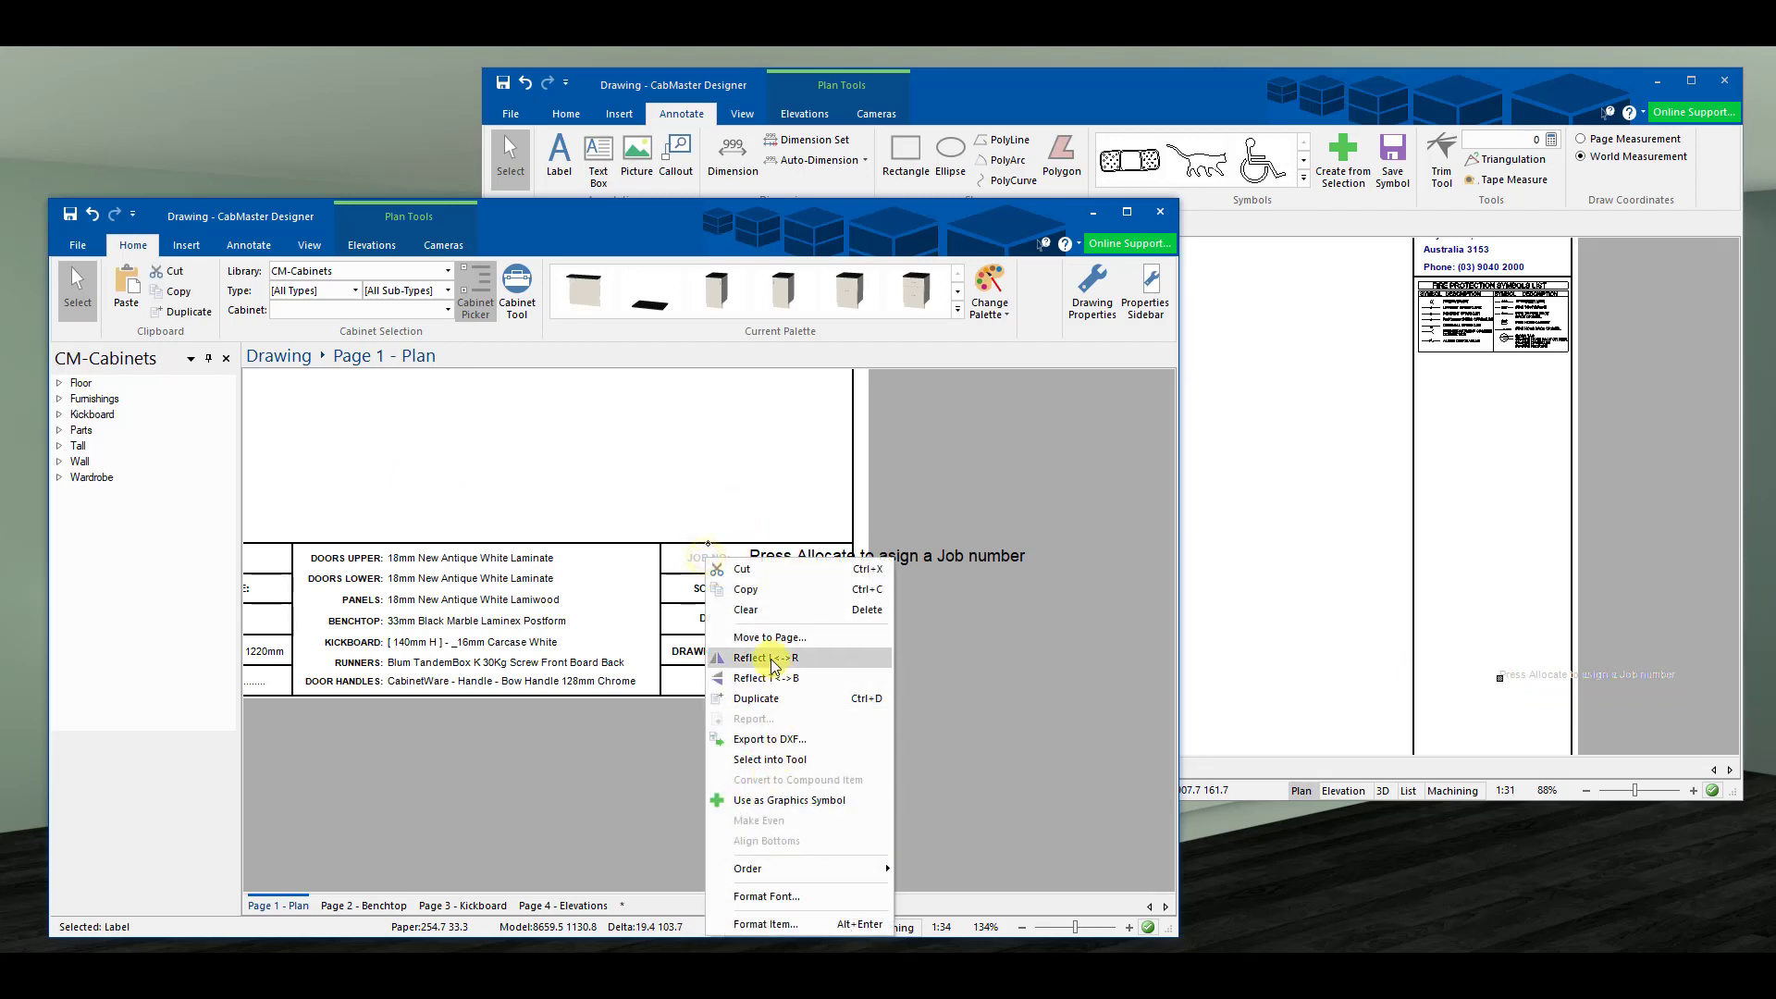
pyautogui.click(747, 590)
pyautogui.click(1237, 627)
pyautogui.rightClick(1240, 627)
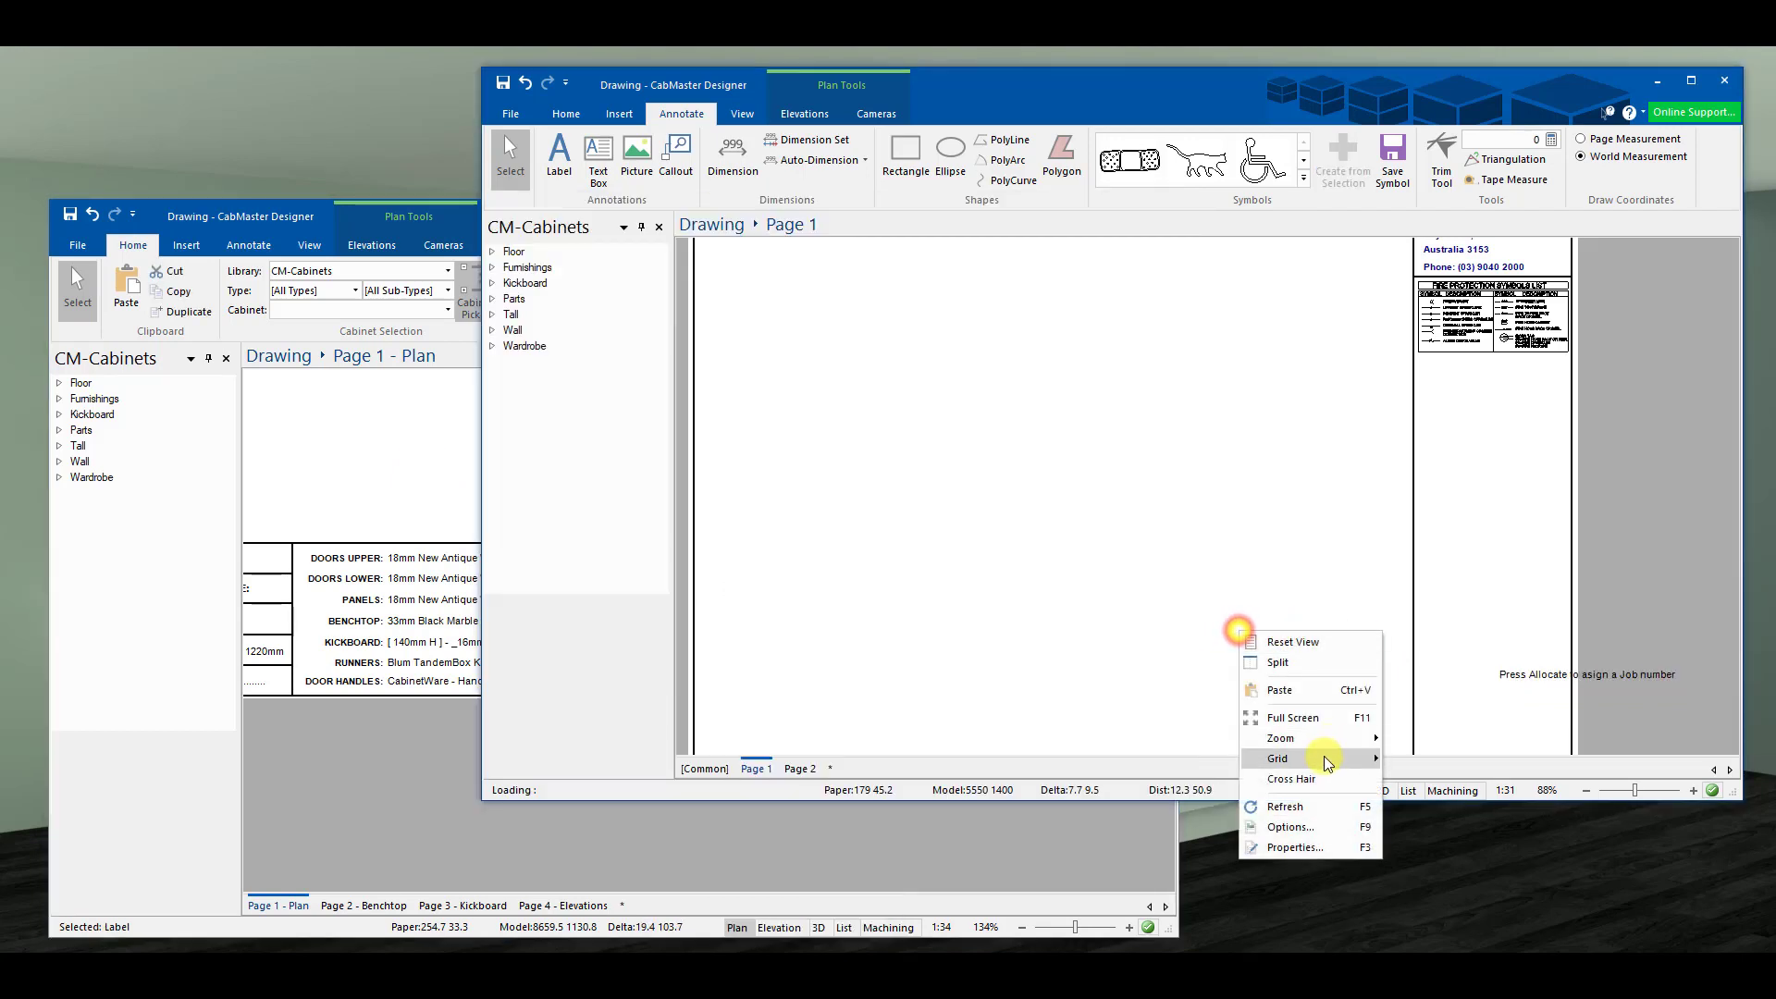
pyautogui.click(1300, 690)
# - Copy the scale value 1:31 and the SCALE caption from Plan into the template
pyautogui.click(422, 480)
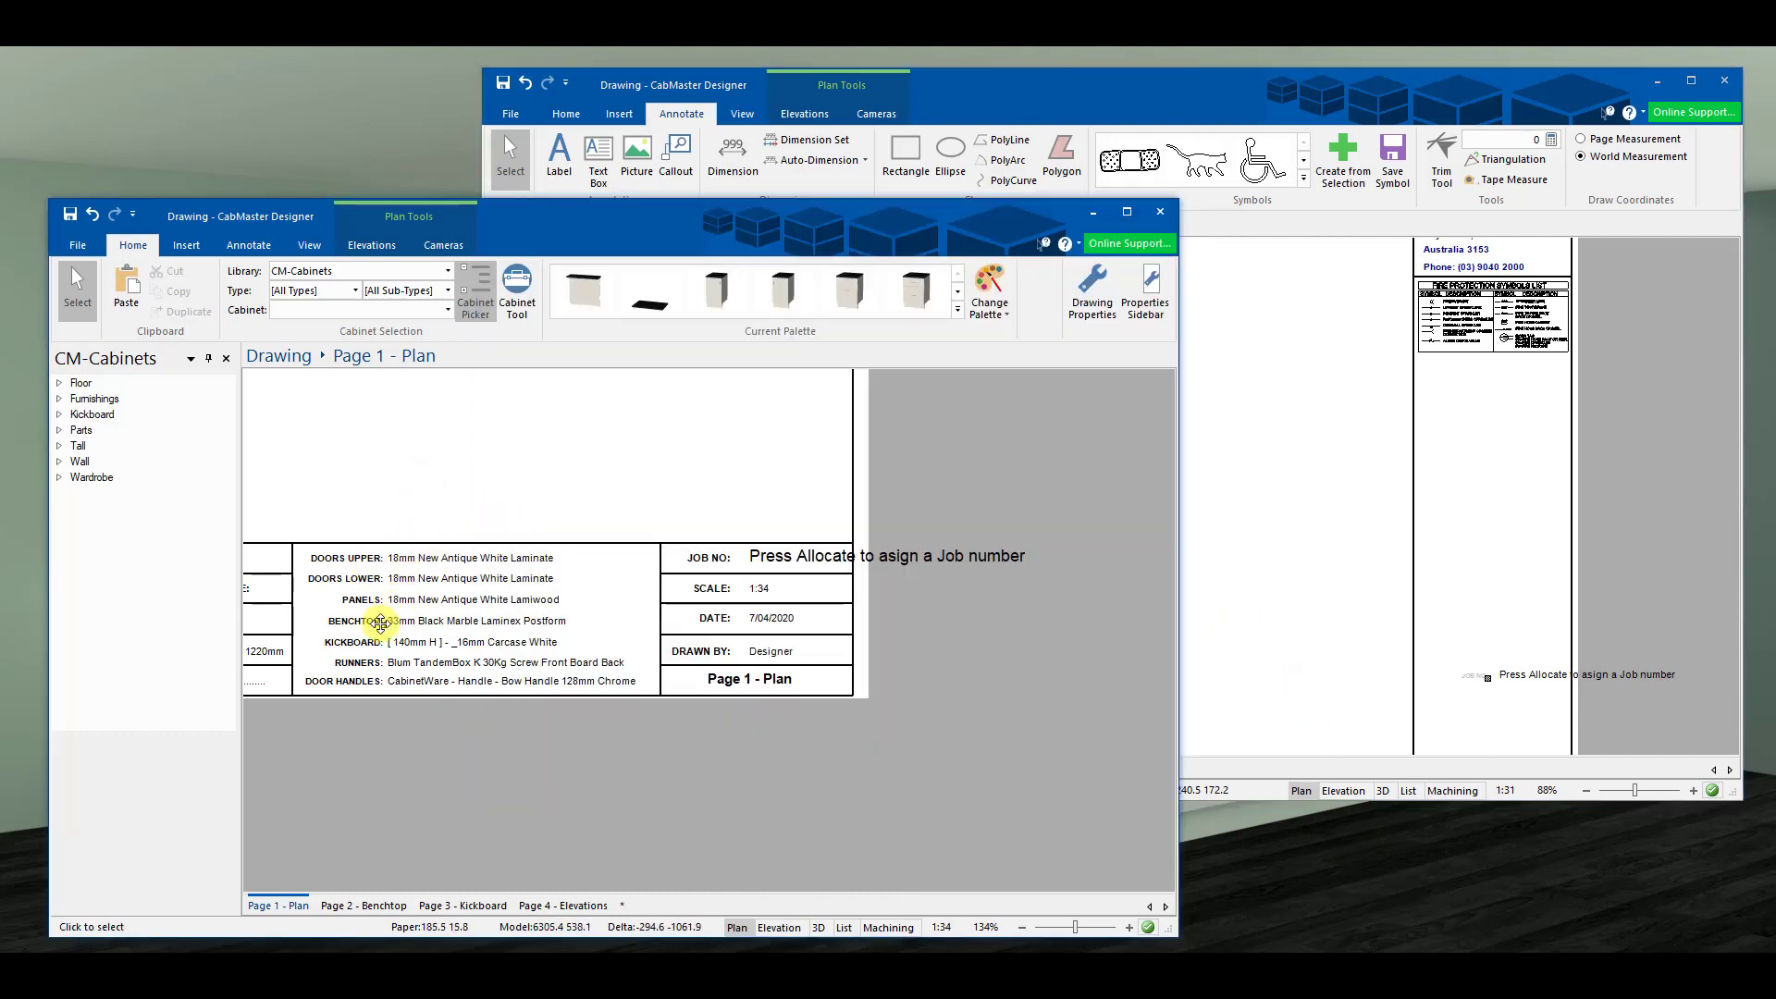
pyautogui.click(405, 622)
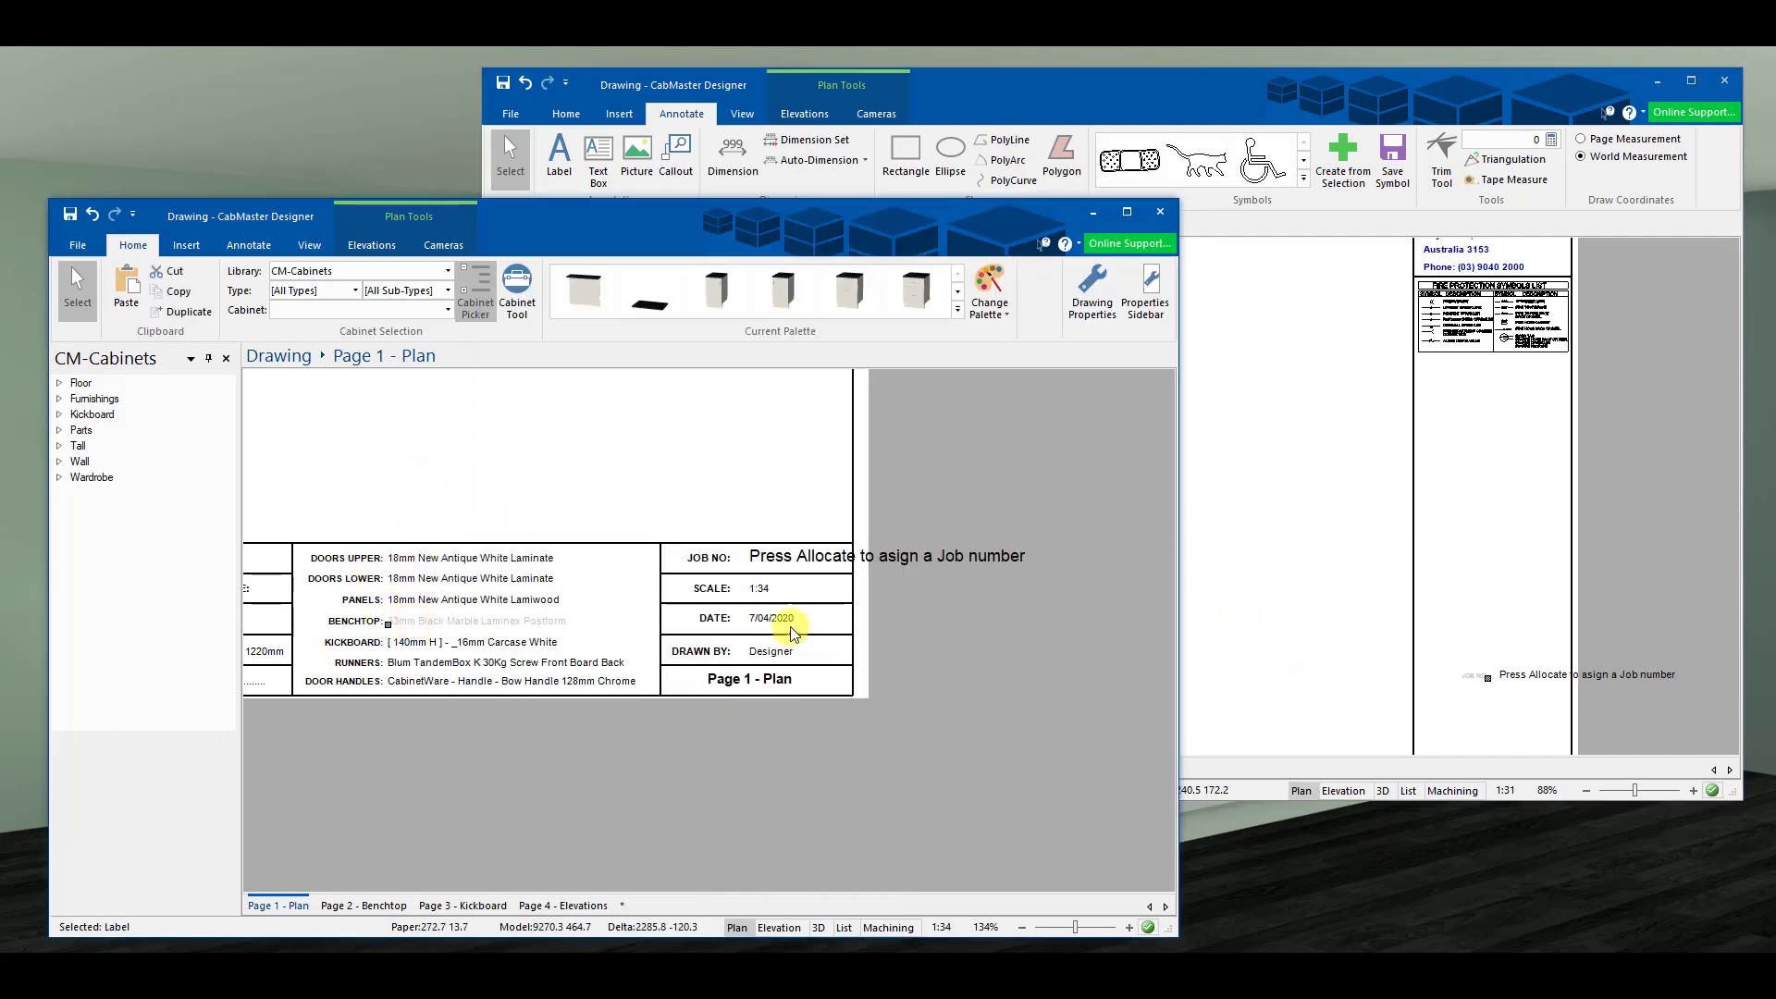
pyautogui.rightClick(761, 595)
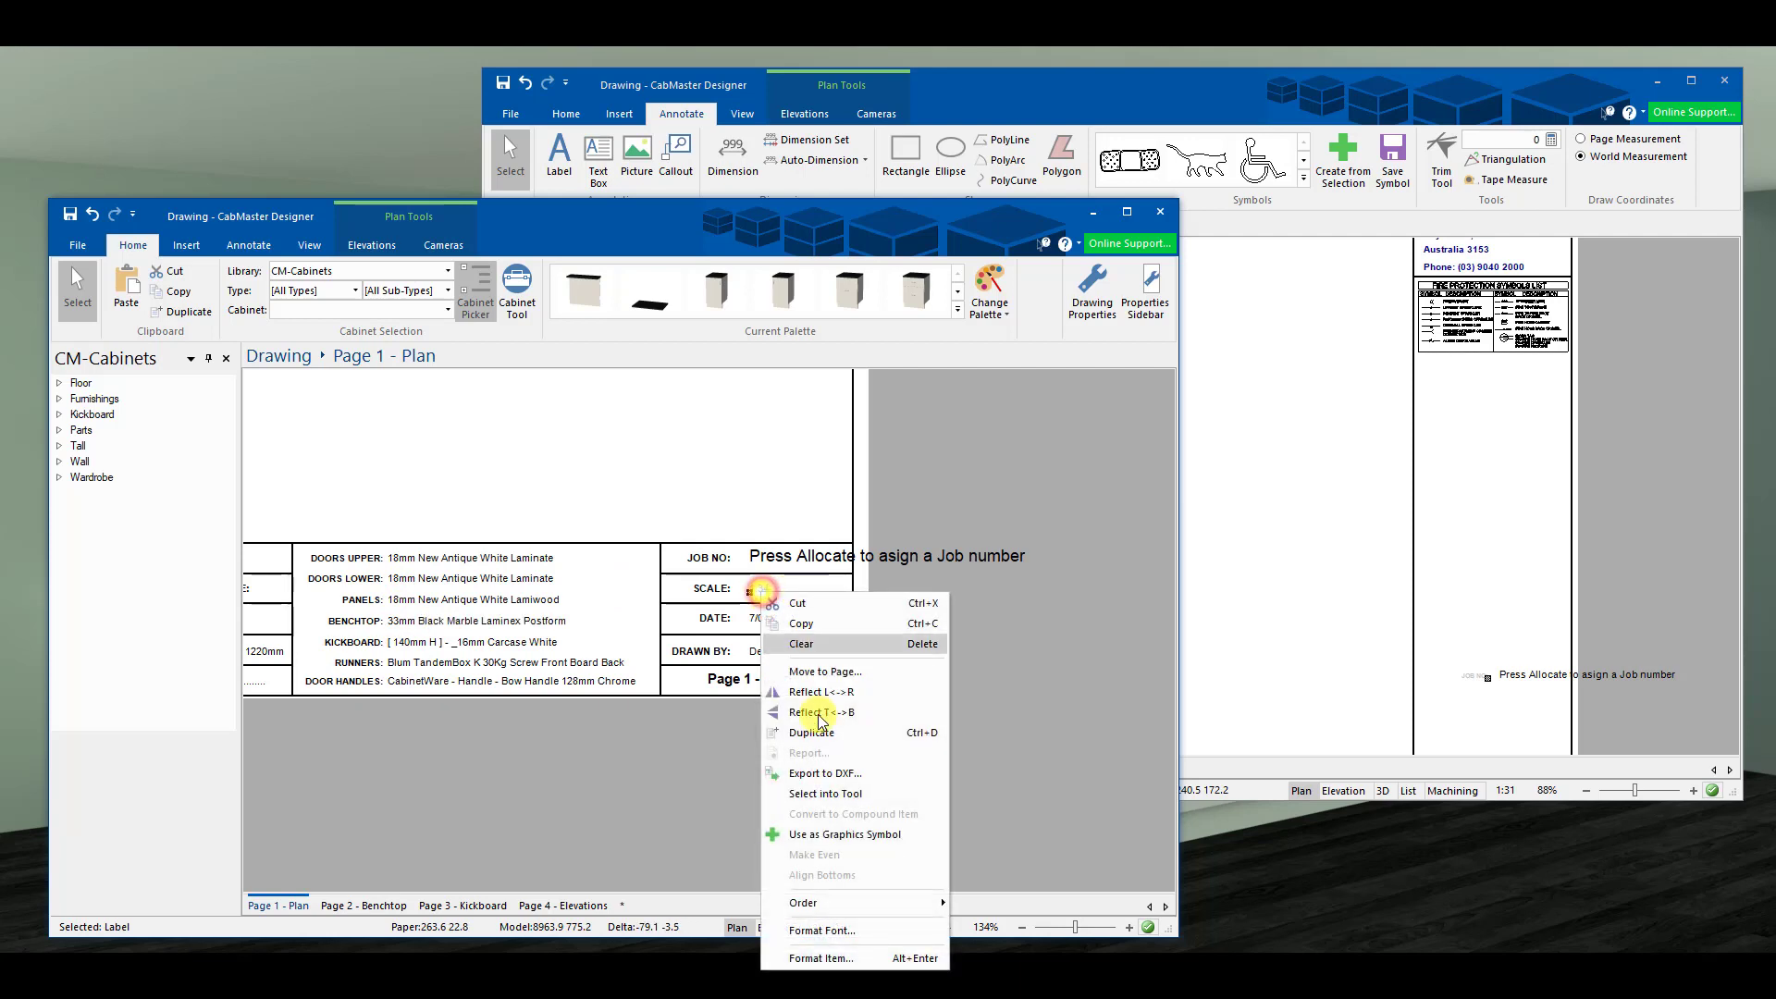
pyautogui.click(812, 625)
pyautogui.rightClick(1212, 621)
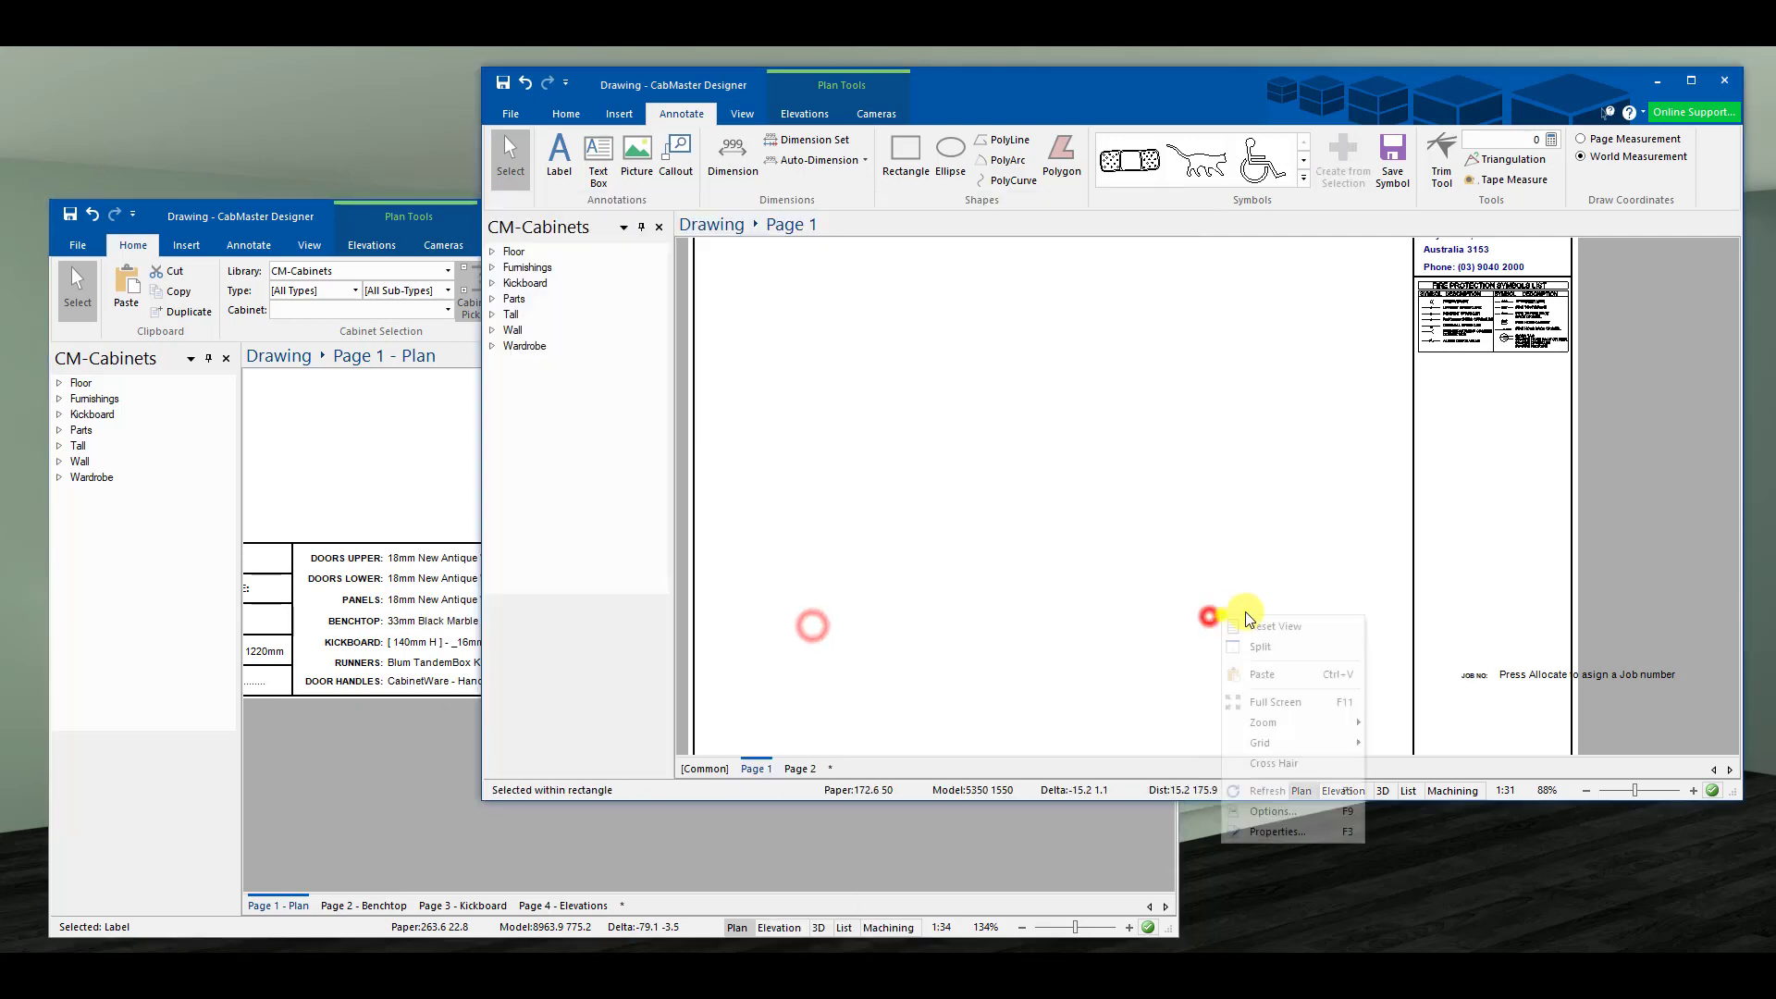
pyautogui.click(1279, 675)
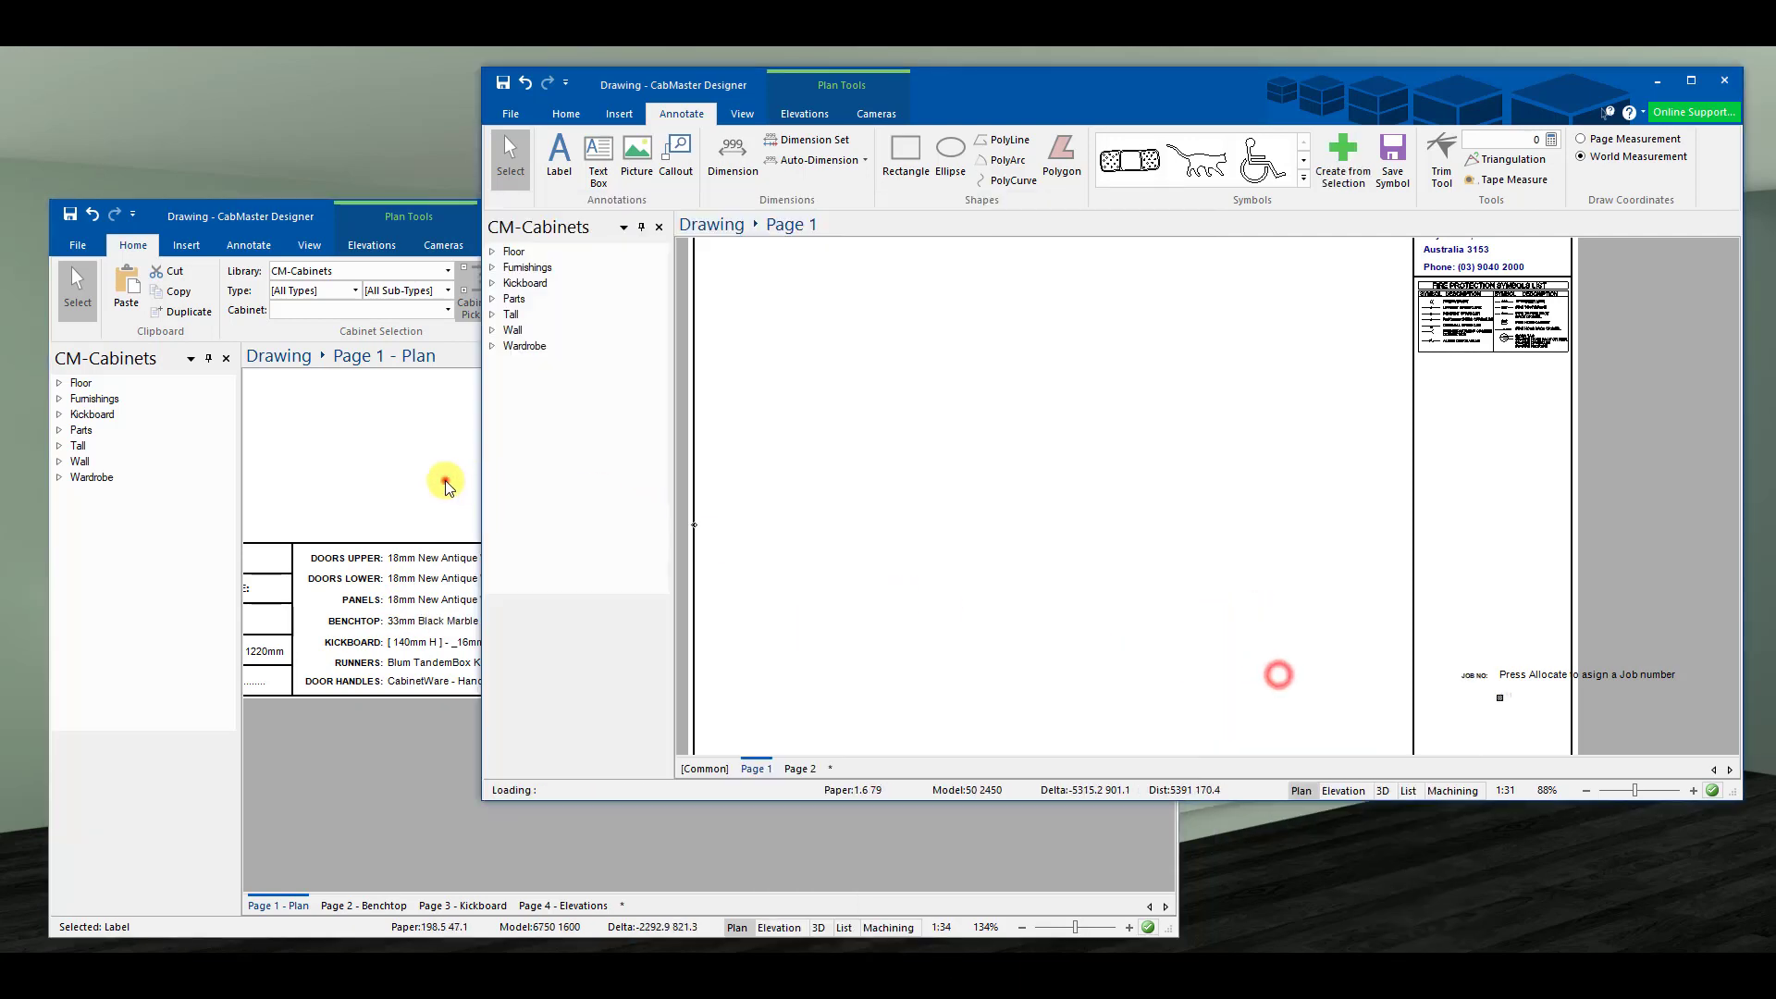
pyautogui.click(444, 481)
pyautogui.rightClick(710, 590)
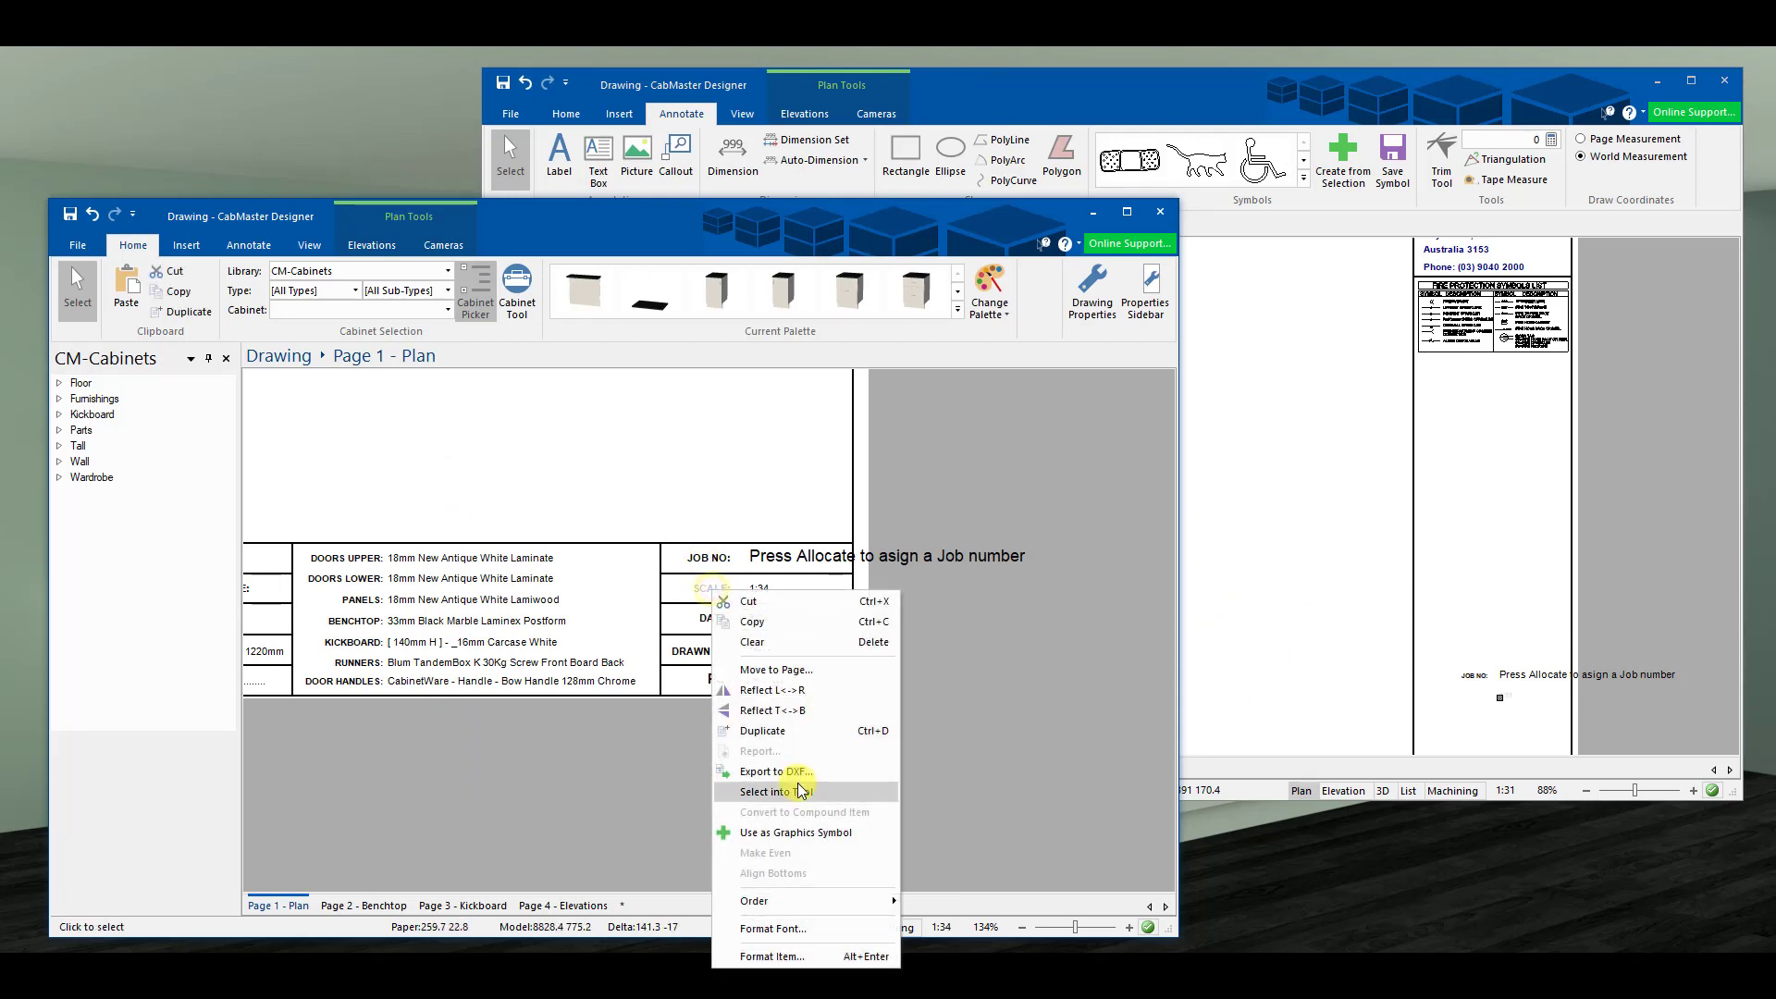
pyautogui.click(764, 634)
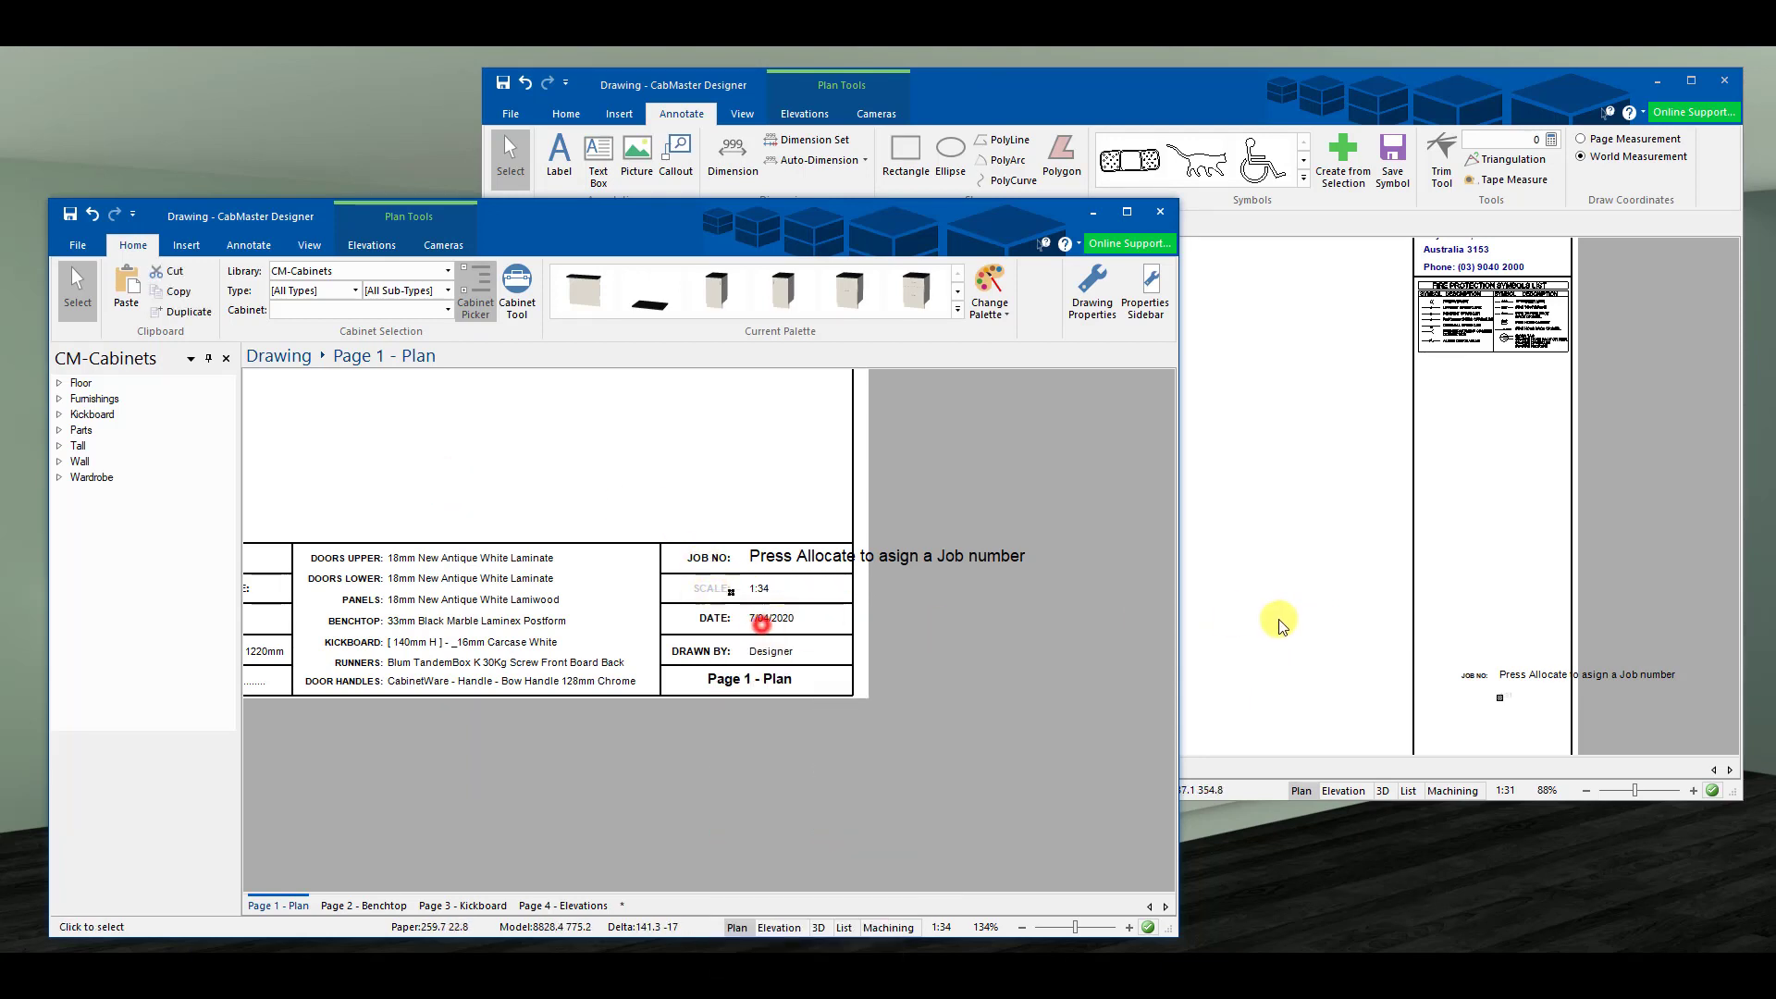
pyautogui.click(1280, 619)
pyautogui.rightClick(1280, 619)
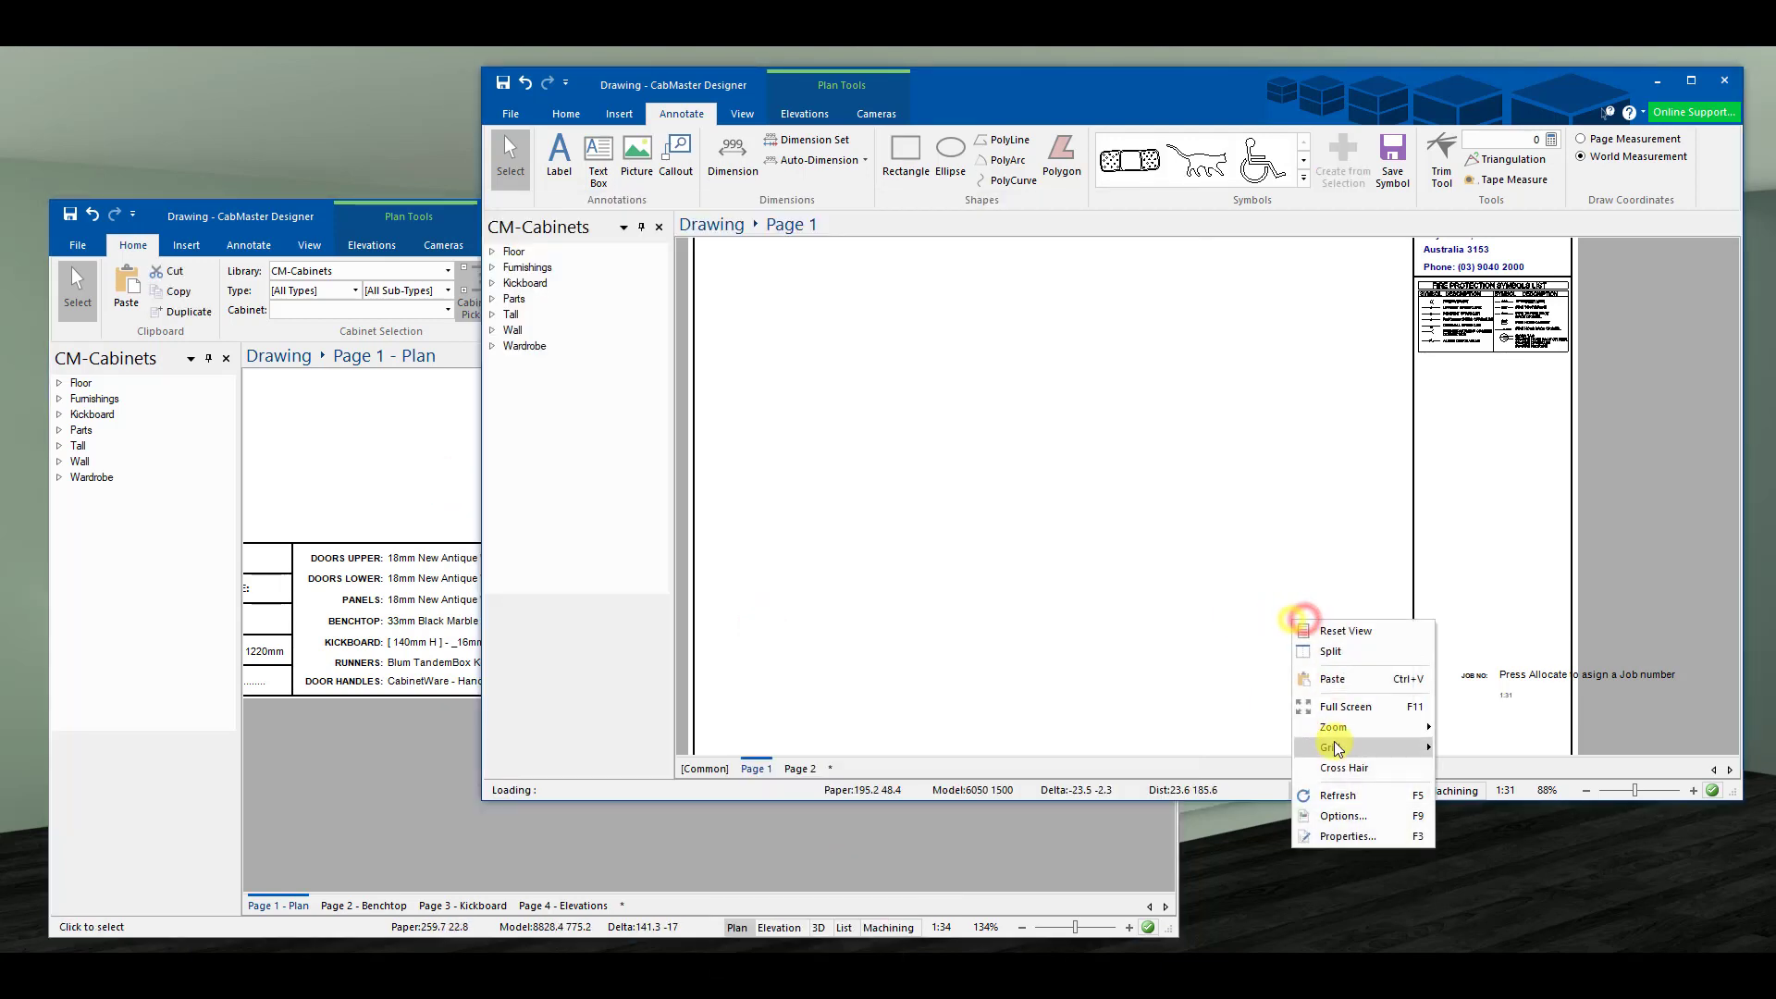
pyautogui.click(1332, 680)
# - Minimize the Plan drawing window and maximize the template drawing
pyautogui.scroll(2, 1165, 619)
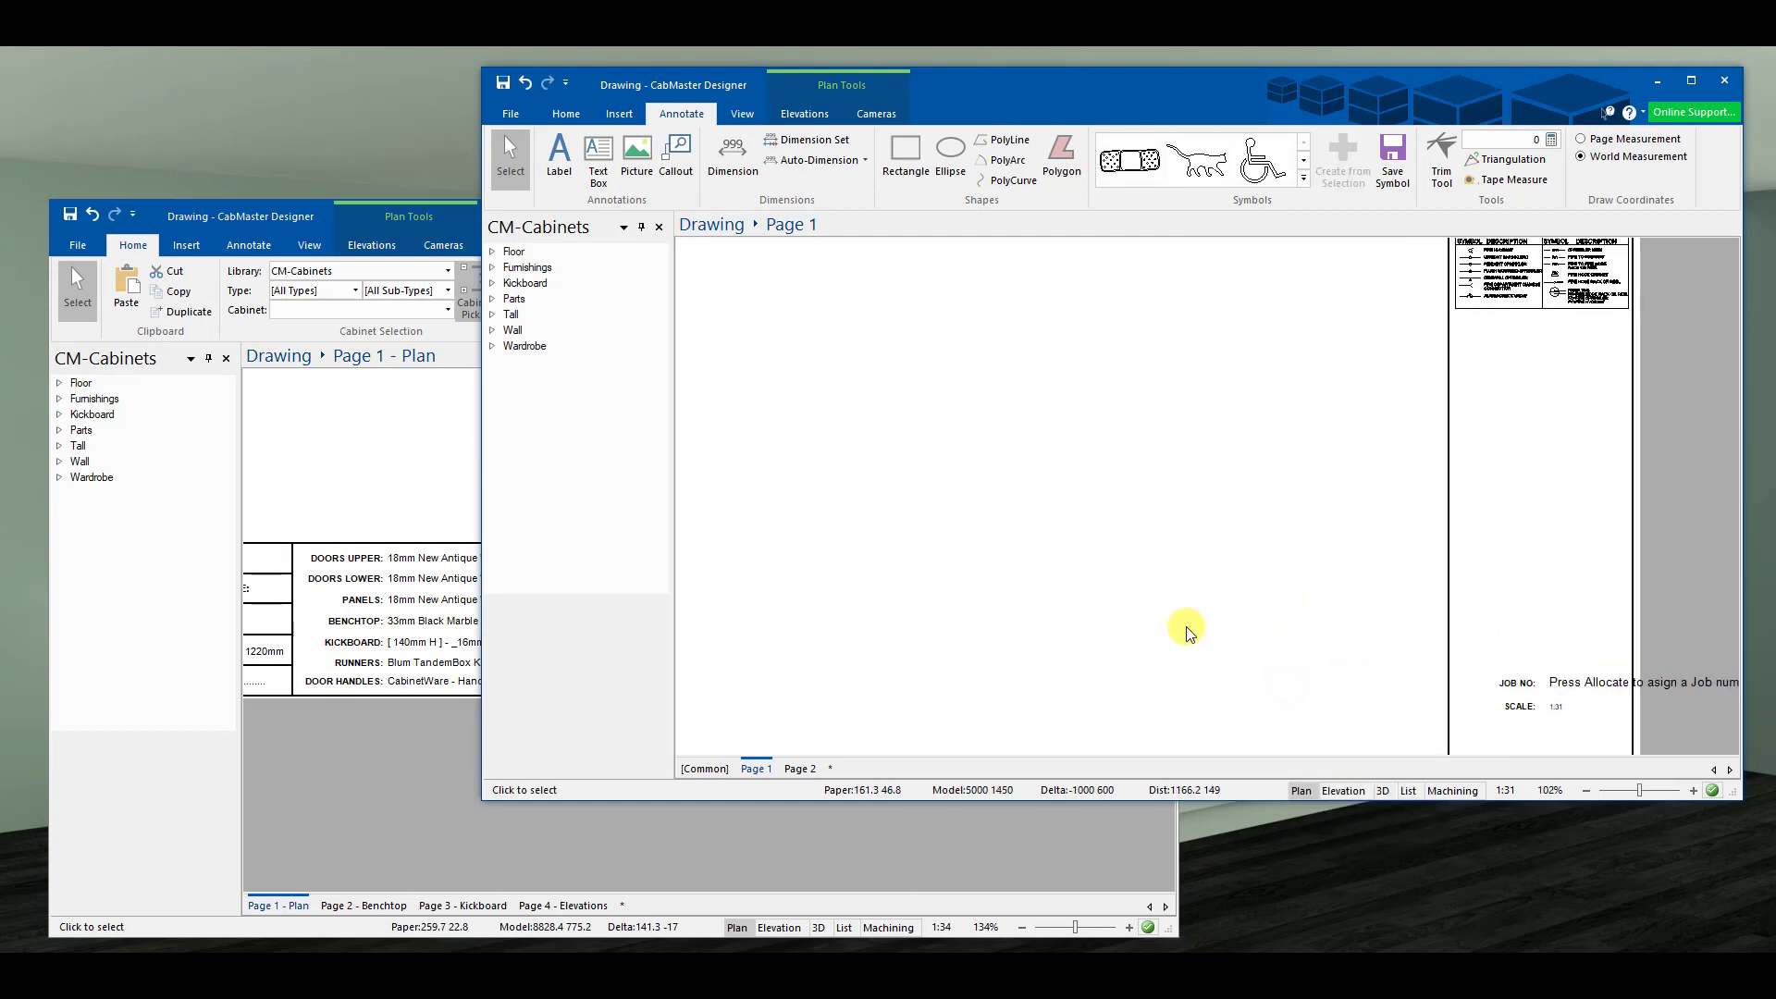
pyautogui.click(395, 432)
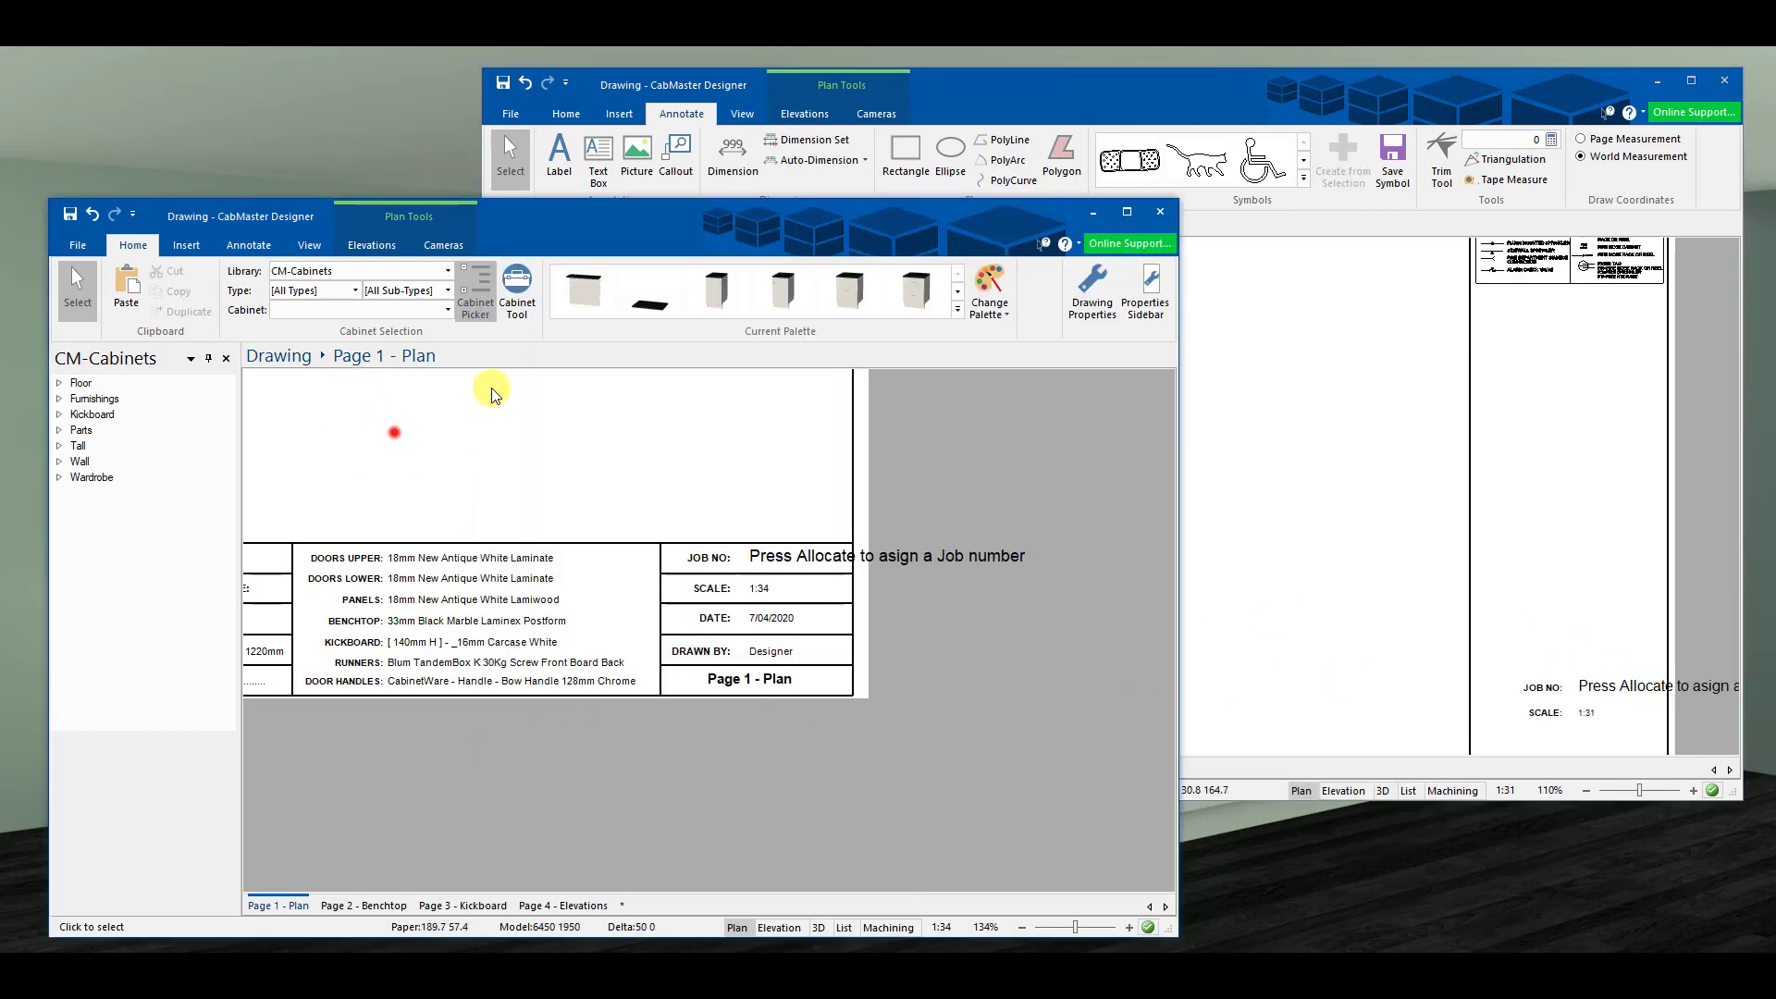
pyautogui.click(1094, 212)
pyautogui.click(1689, 84)
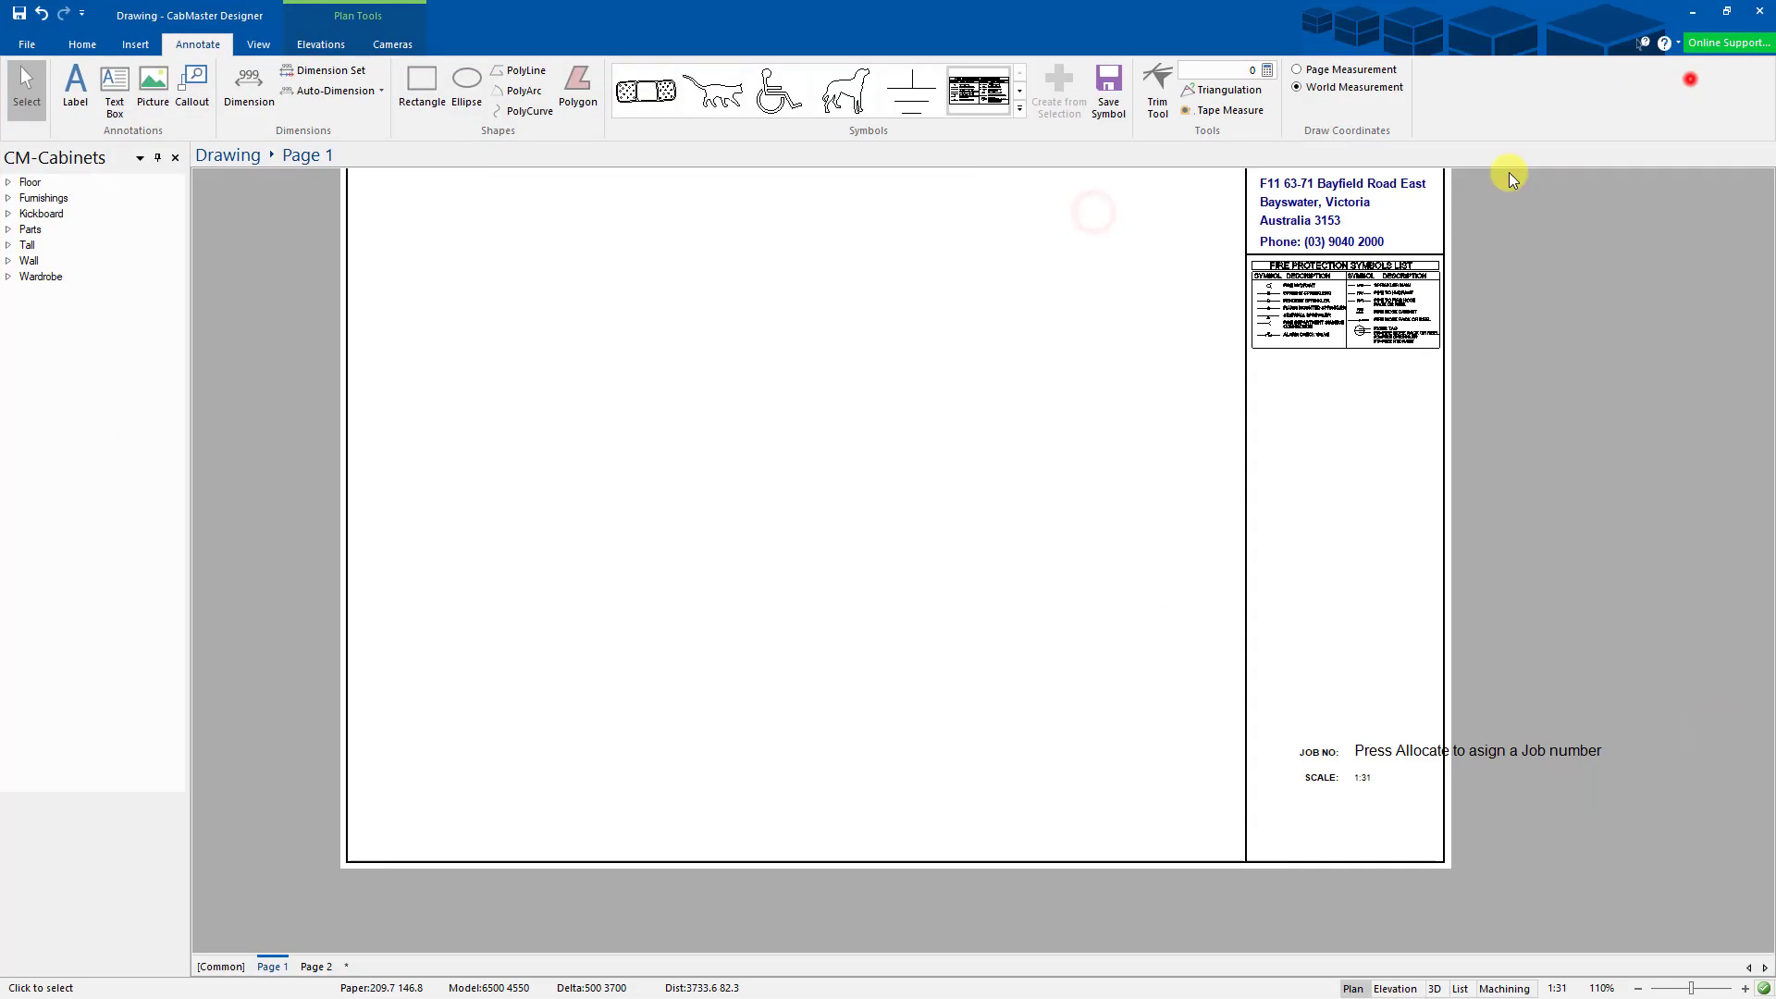
# - Select the Job No line and toggle template-item editing in the View Properties options
pyautogui.click(1007, 562)
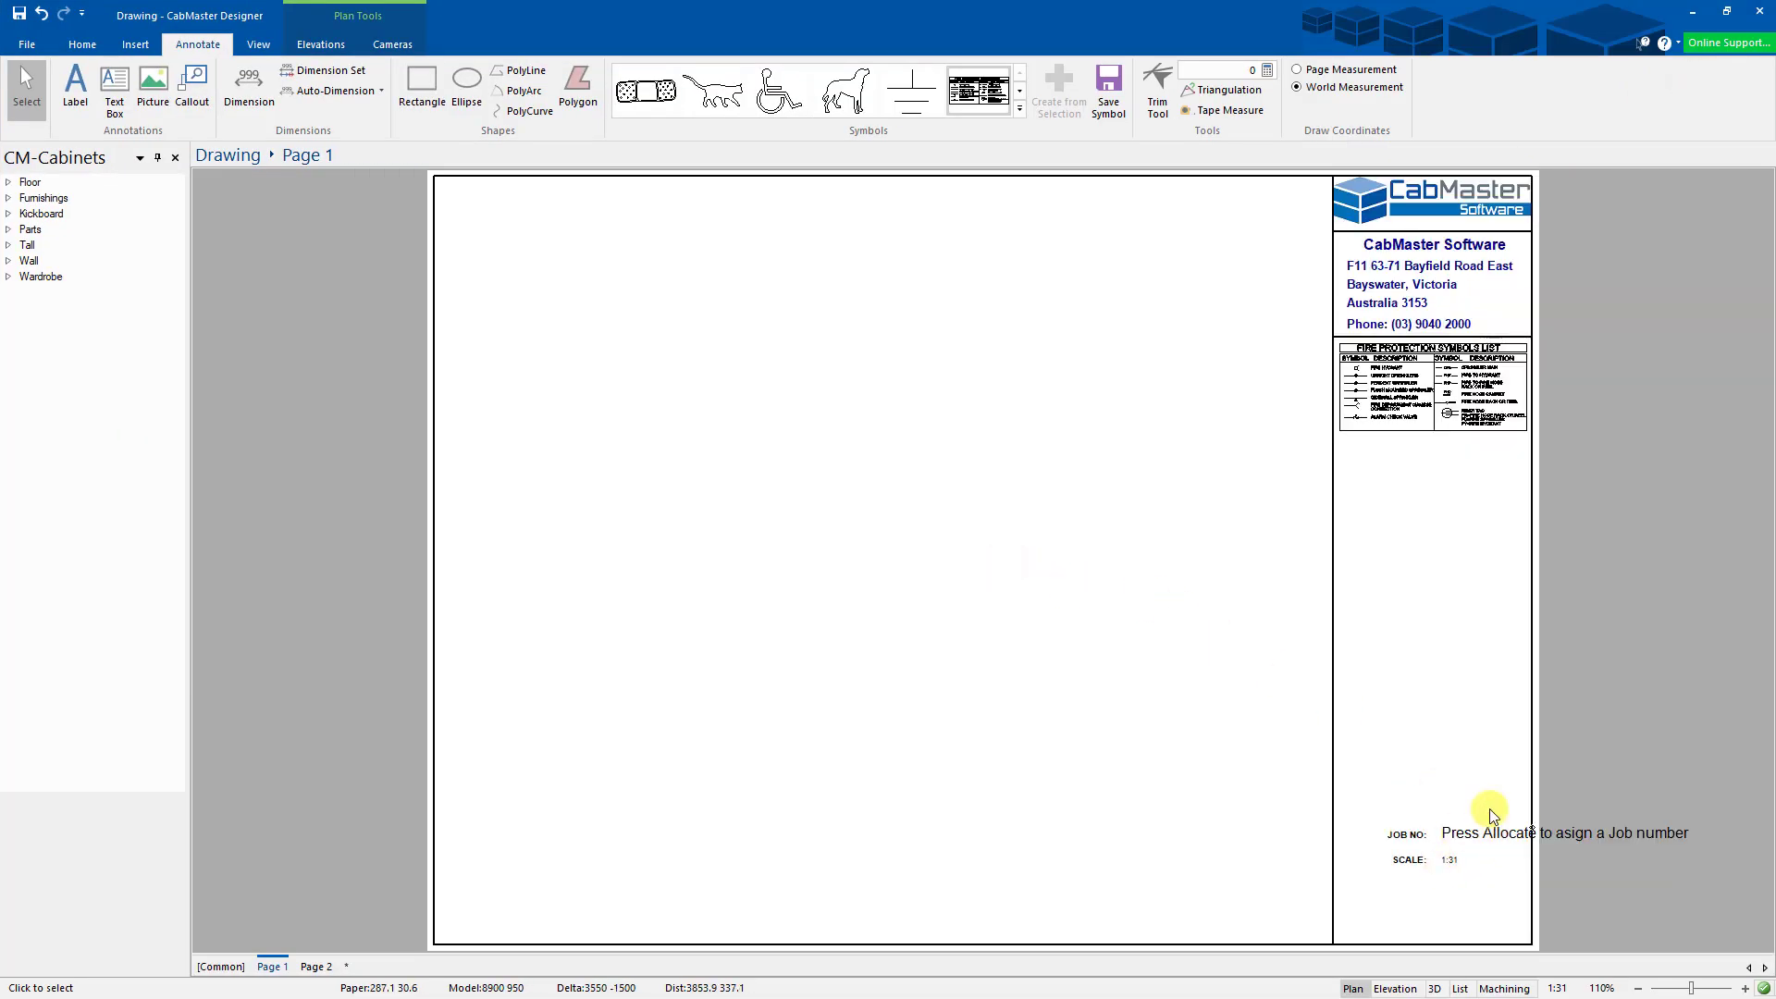
pyautogui.rightClick(790, 499)
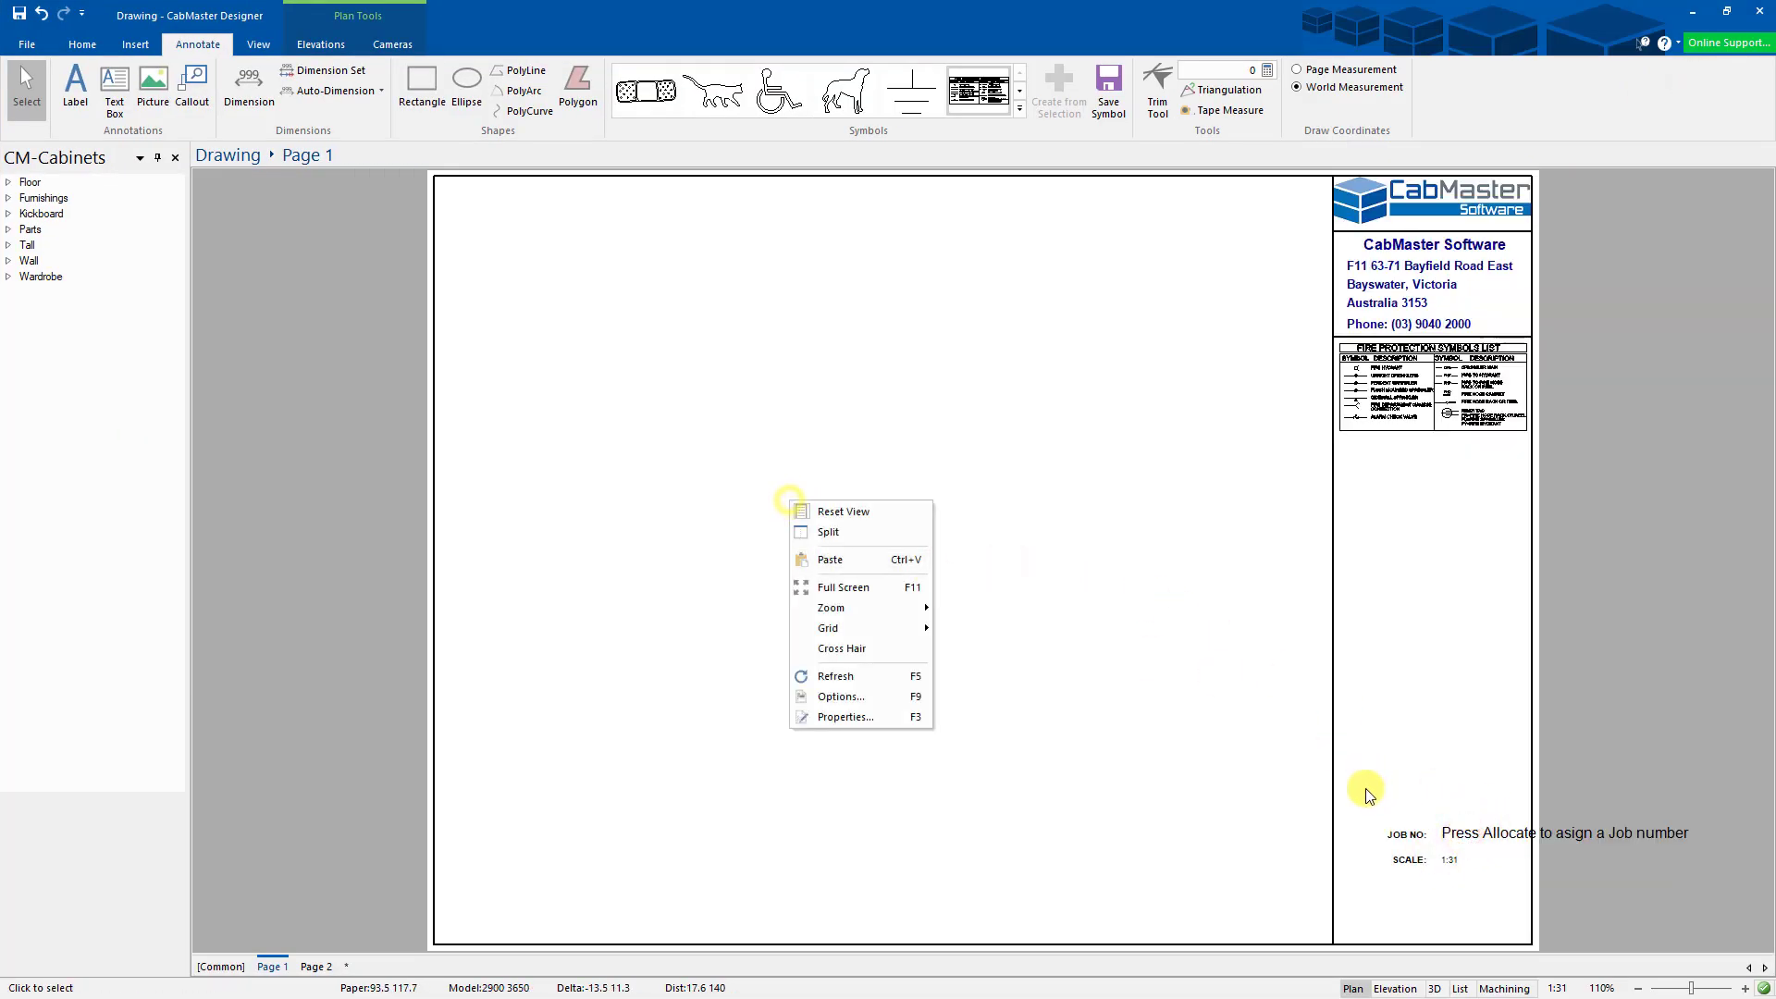
pyautogui.click(1447, 820)
pyautogui.moveTo(1382, 784); pyautogui.dragTo(1447, 882)
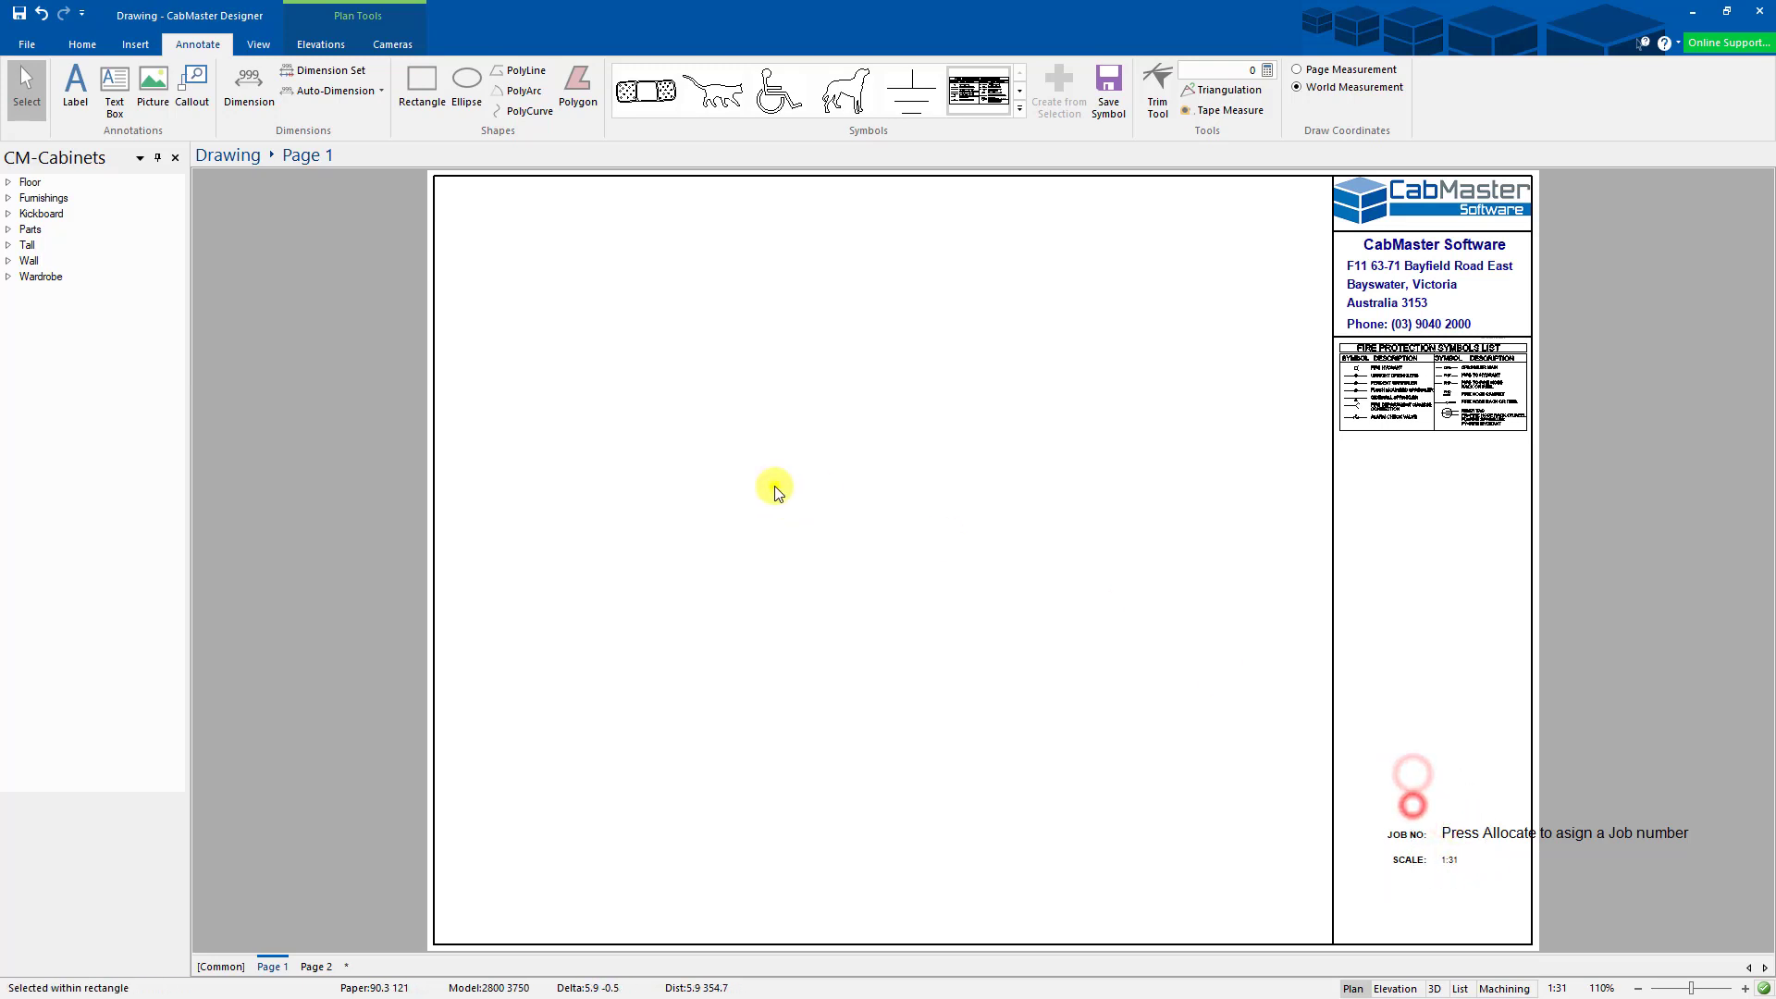
pyautogui.rightClick(776, 486)
pyautogui.click(840, 685)
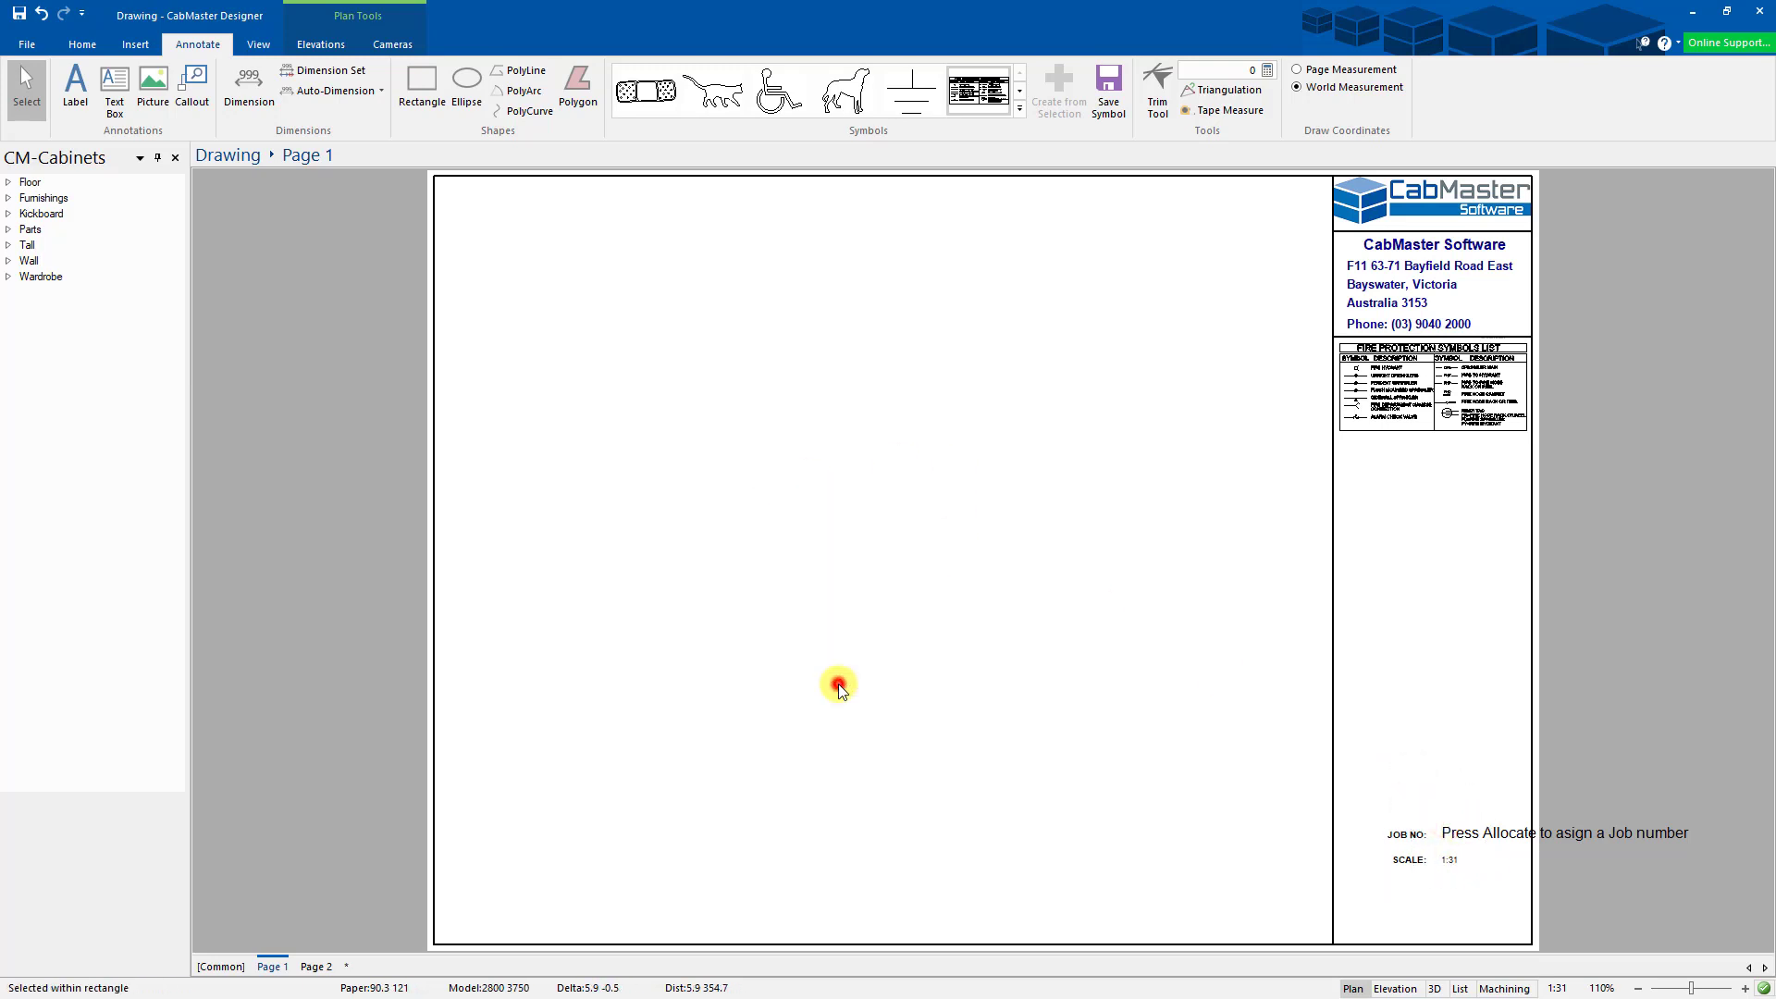
pyautogui.click(631, 348)
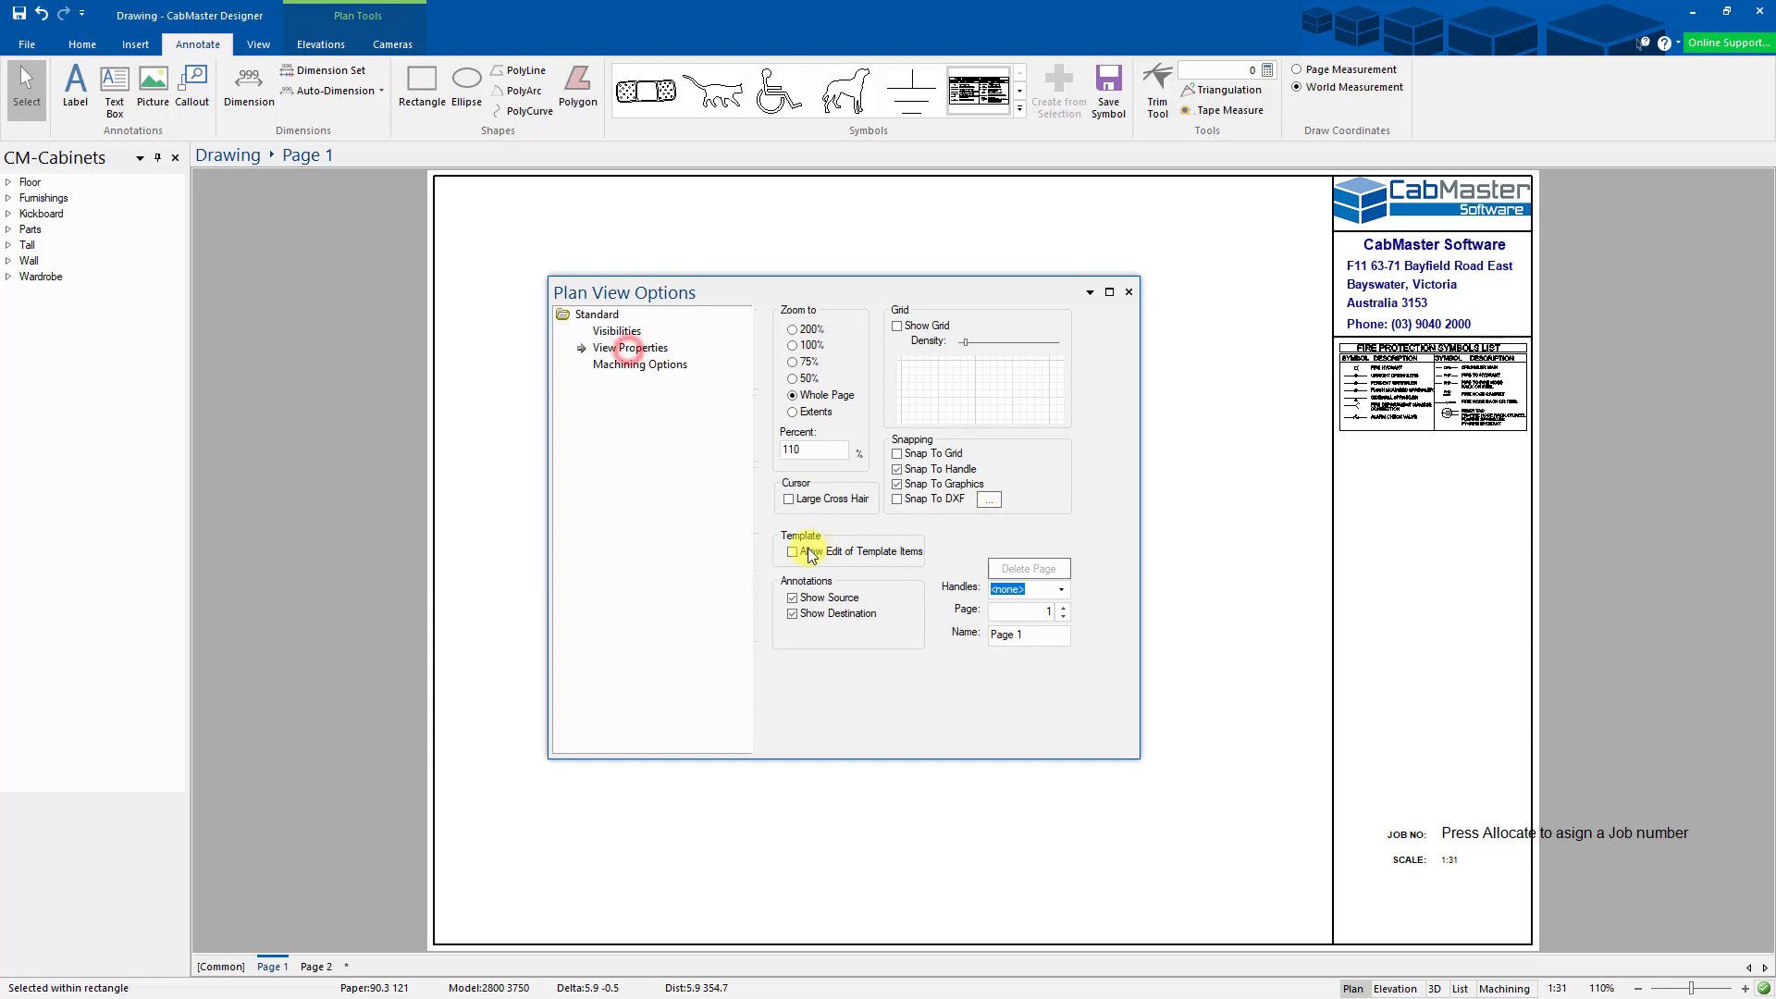
pyautogui.click(1129, 293)
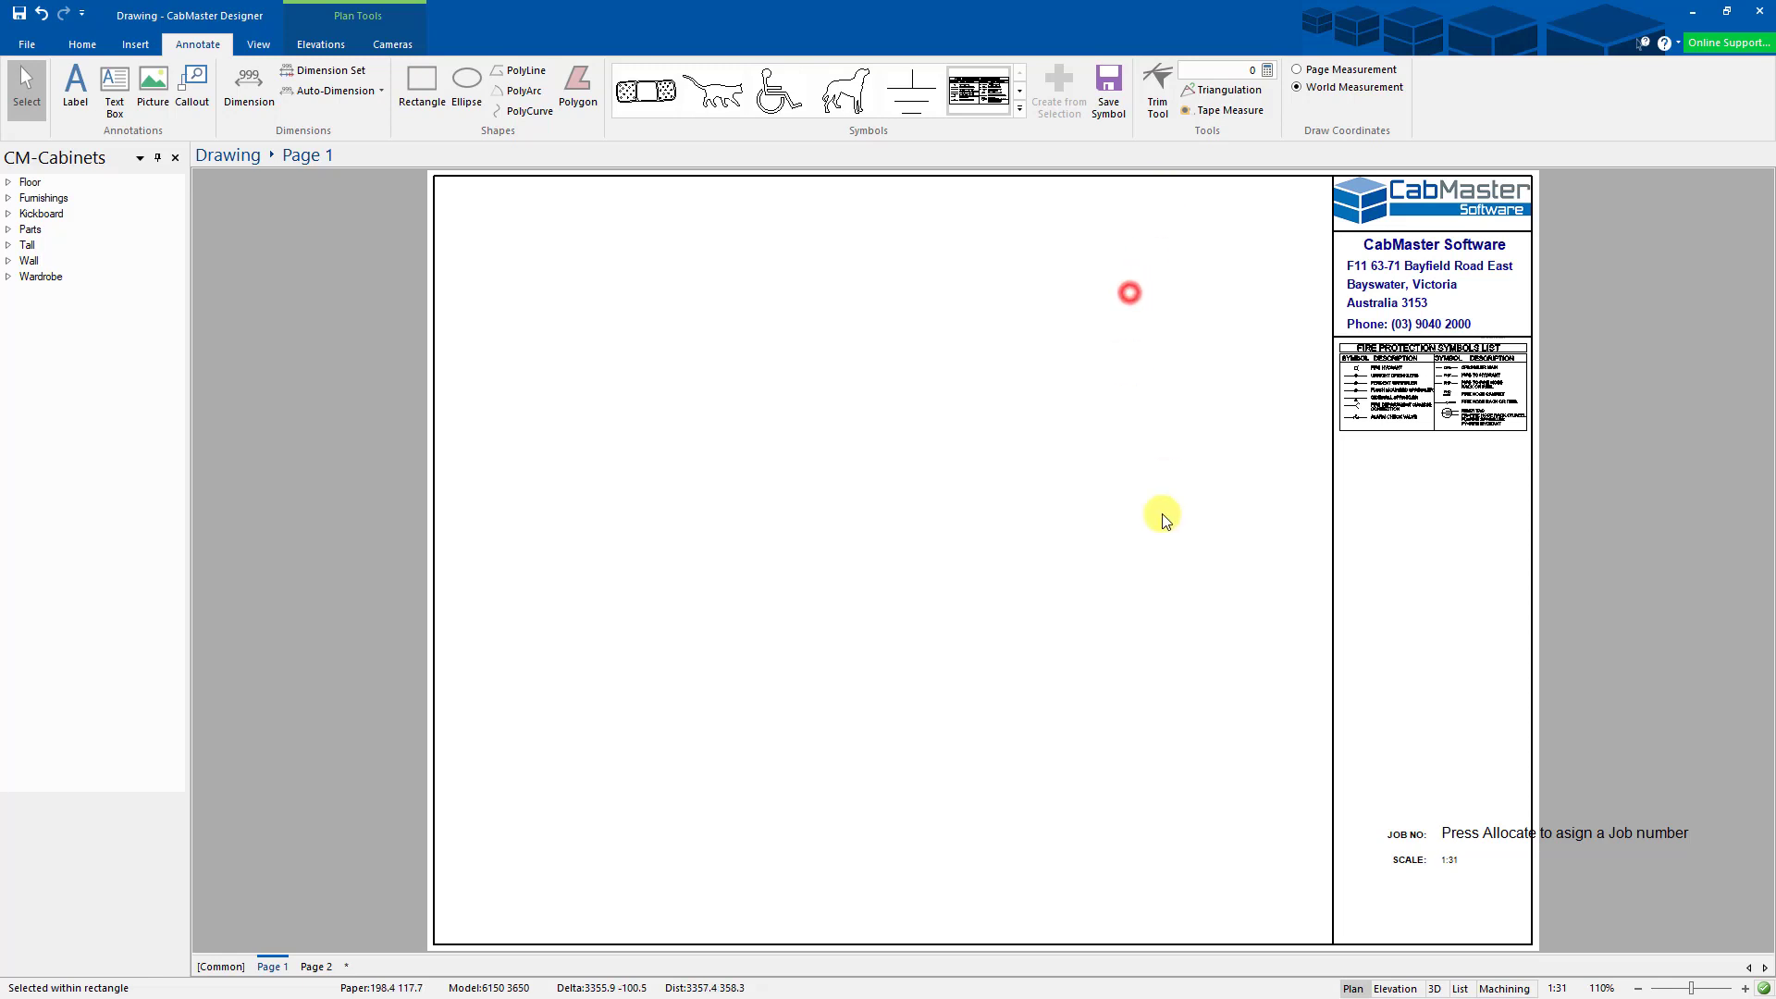
# - Move the JOB NO caption, job-number prompt and SCALE 1:31 up beneath the fire protection symbols list
pyautogui.moveTo(1460, 840); pyautogui.dragTo(1461, 494)
pyautogui.moveTo(1410, 839); pyautogui.dragTo(1388, 490)
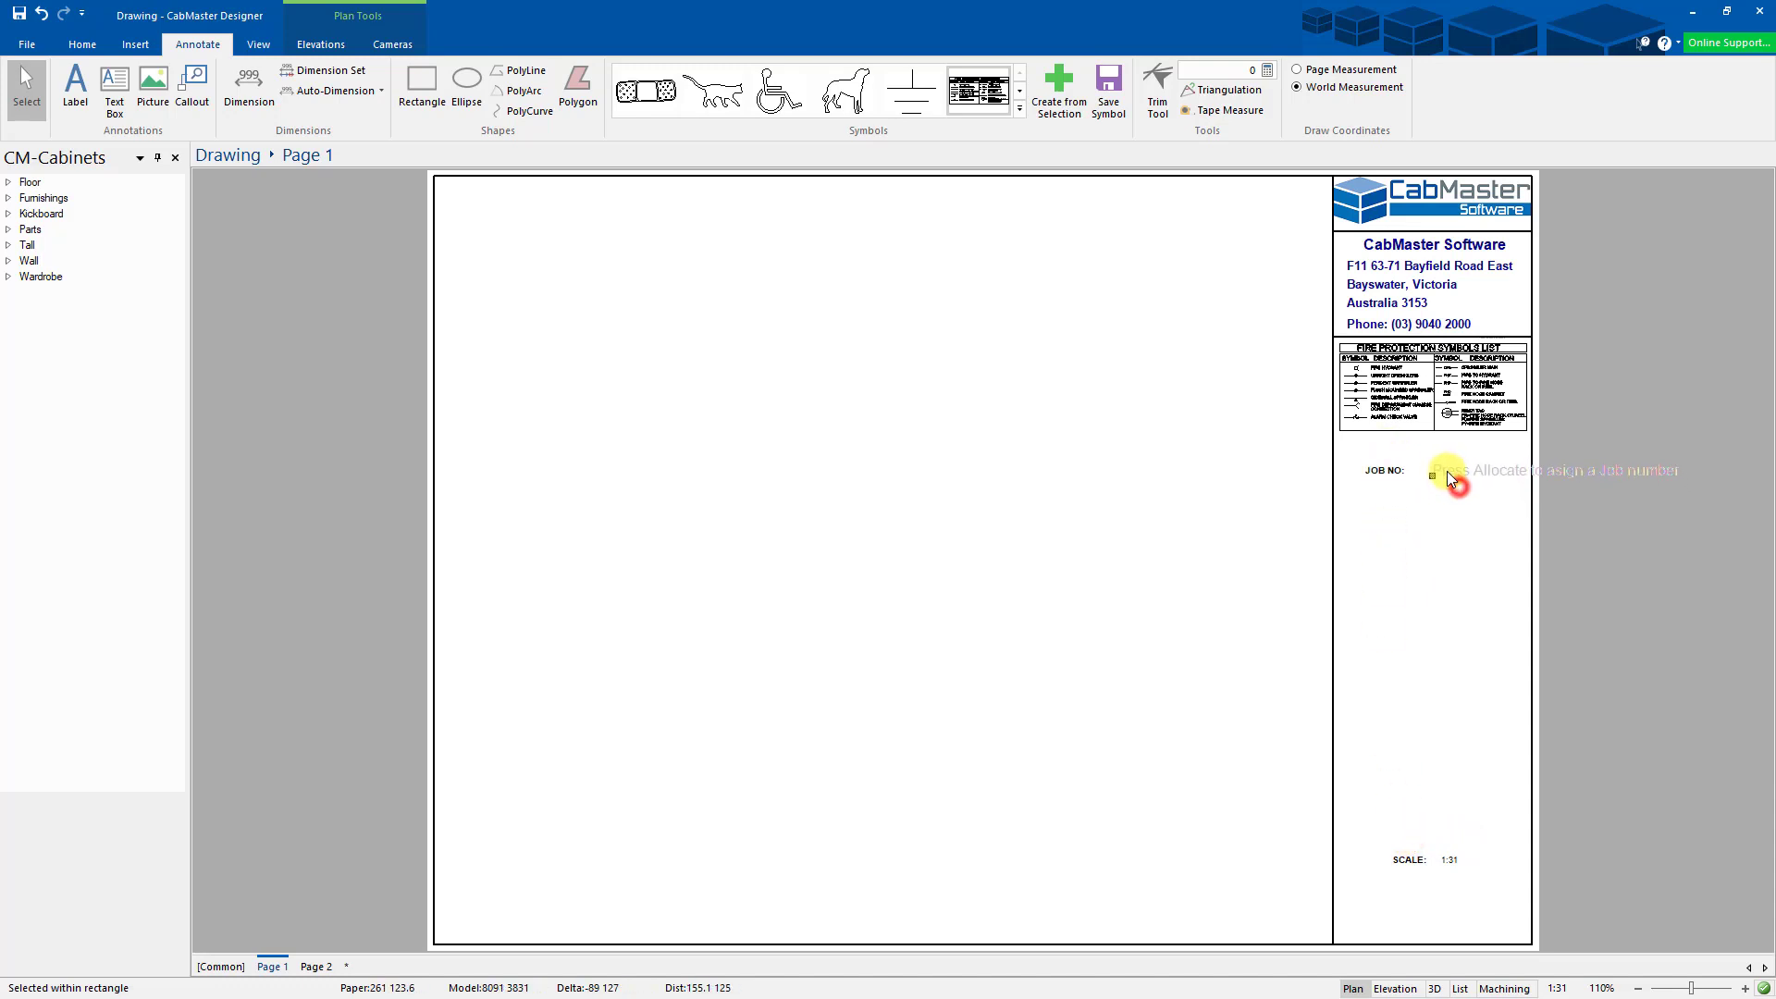
pyautogui.moveTo(1445, 470); pyautogui.dragTo(1443, 469)
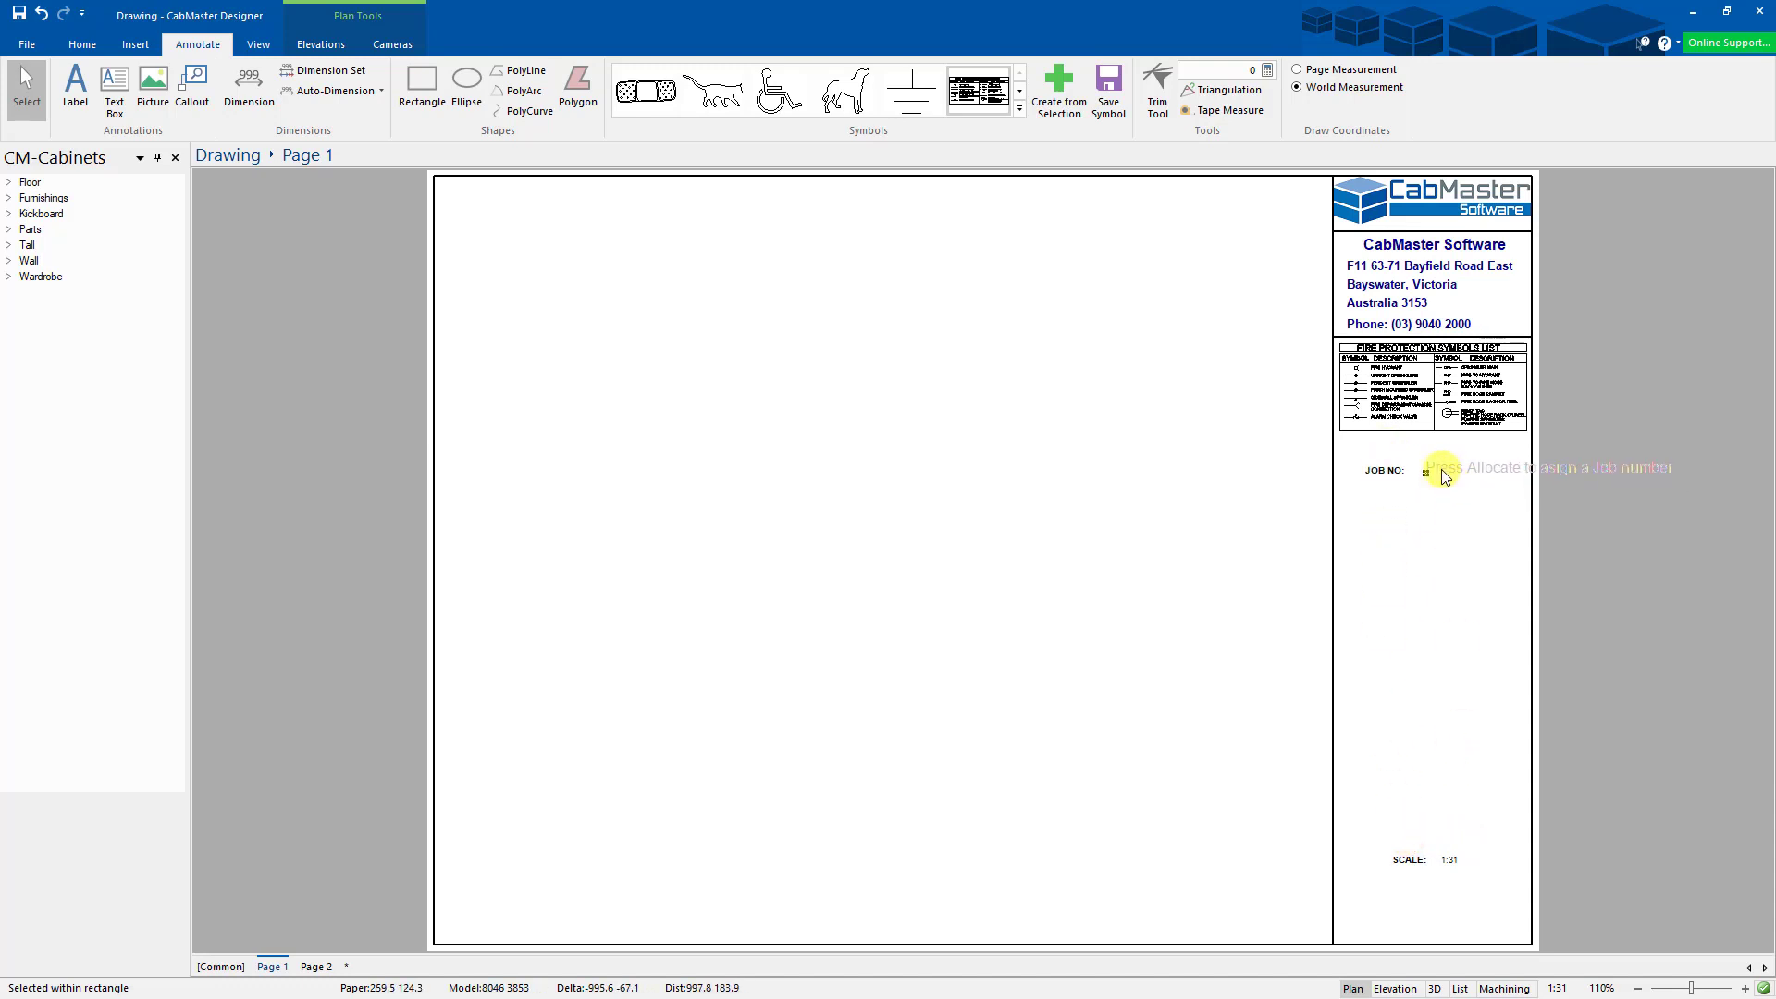
pyautogui.moveTo(1440, 475); pyautogui.dragTo(1385, 497)
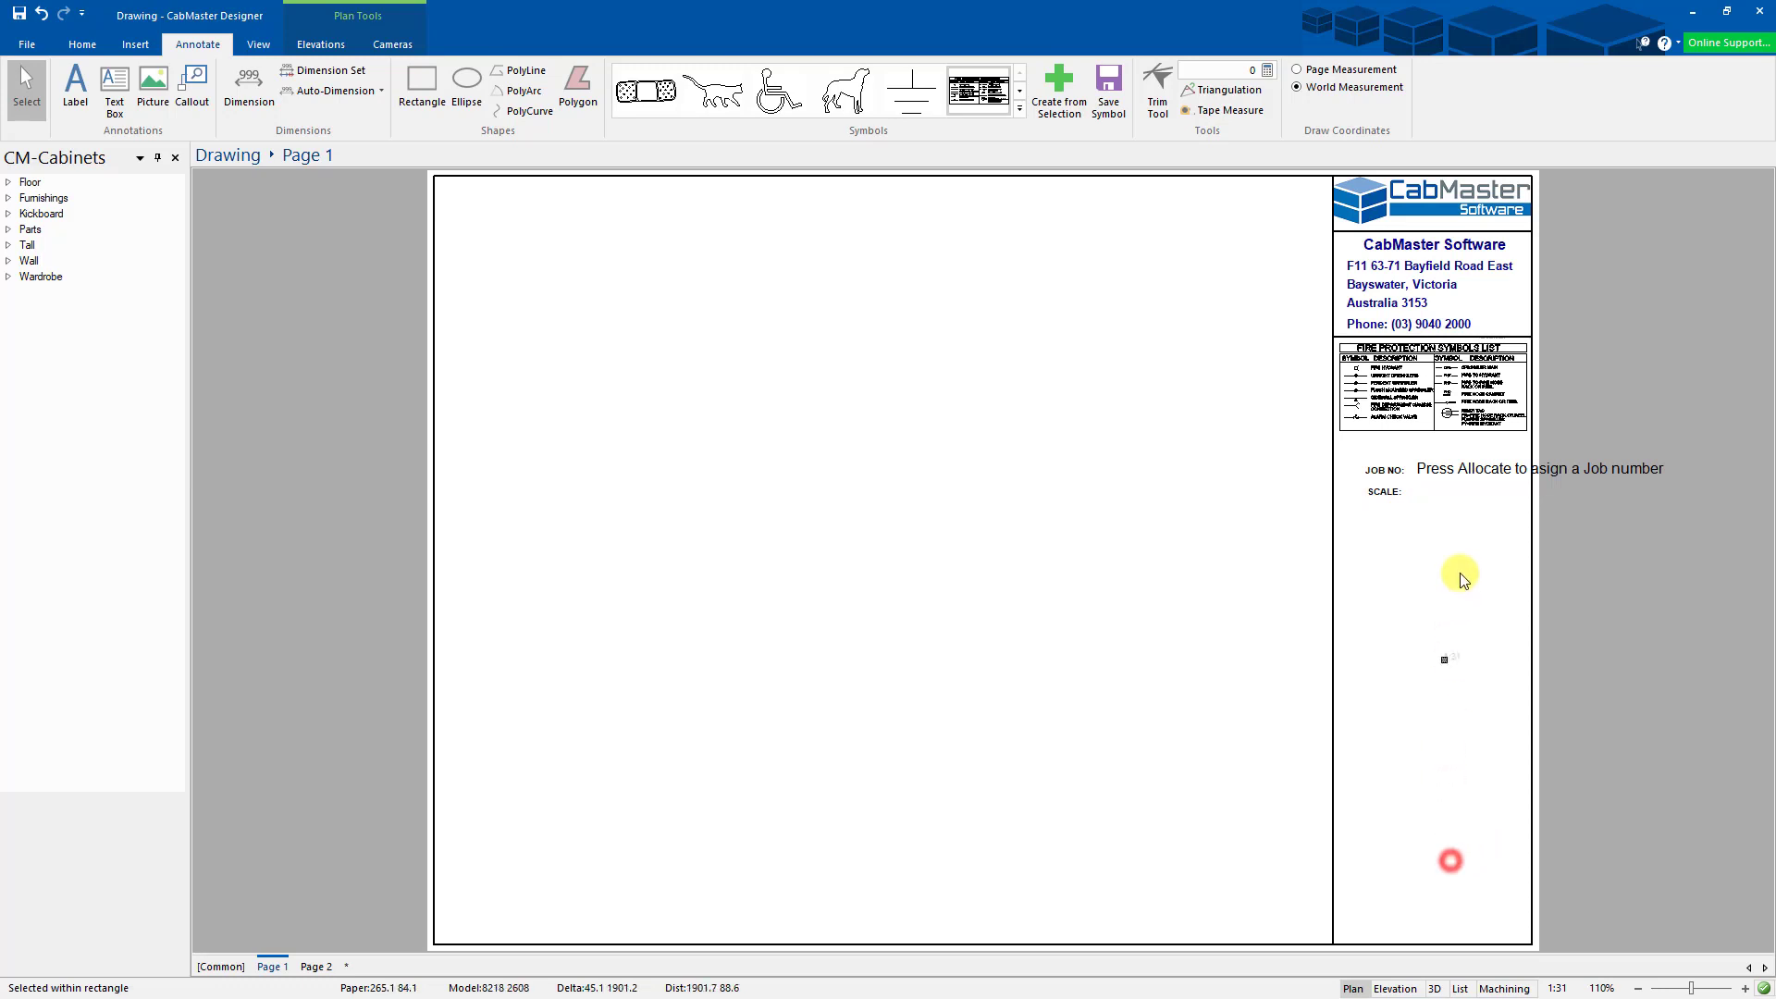
pyautogui.scroll(4, 1432, 500)
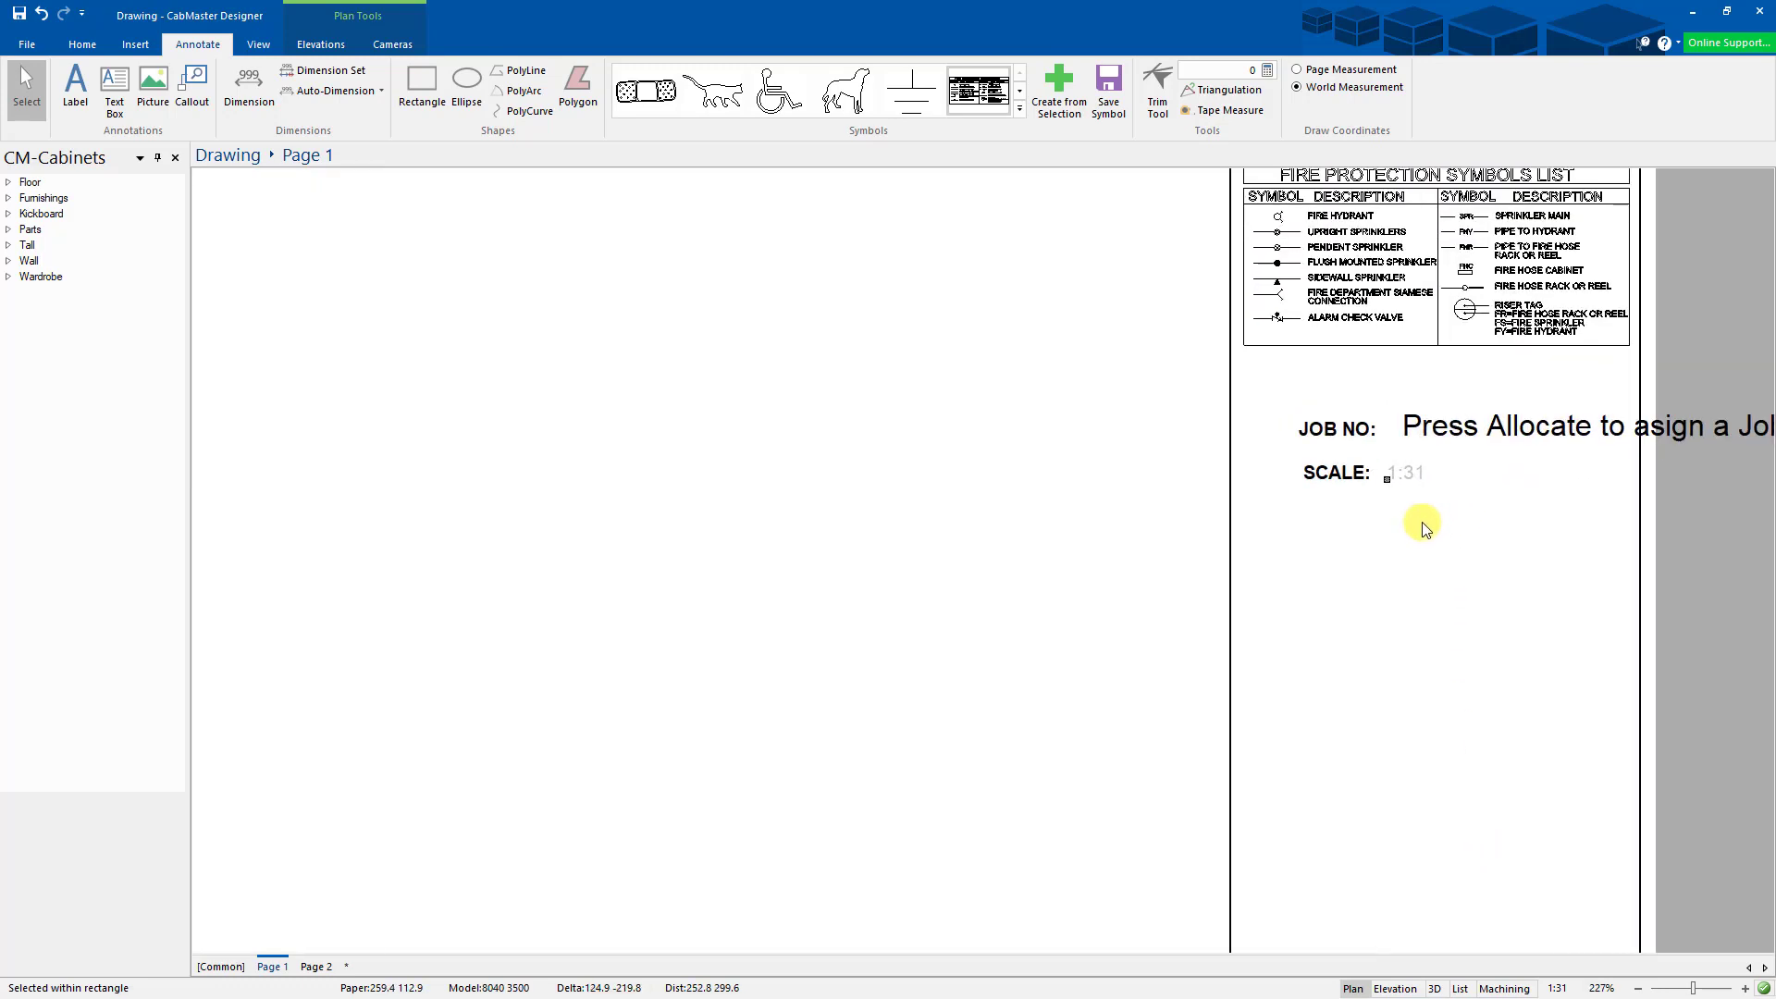
pyautogui.click(1422, 532)
pyautogui.scroll(-4, 1344, 652)
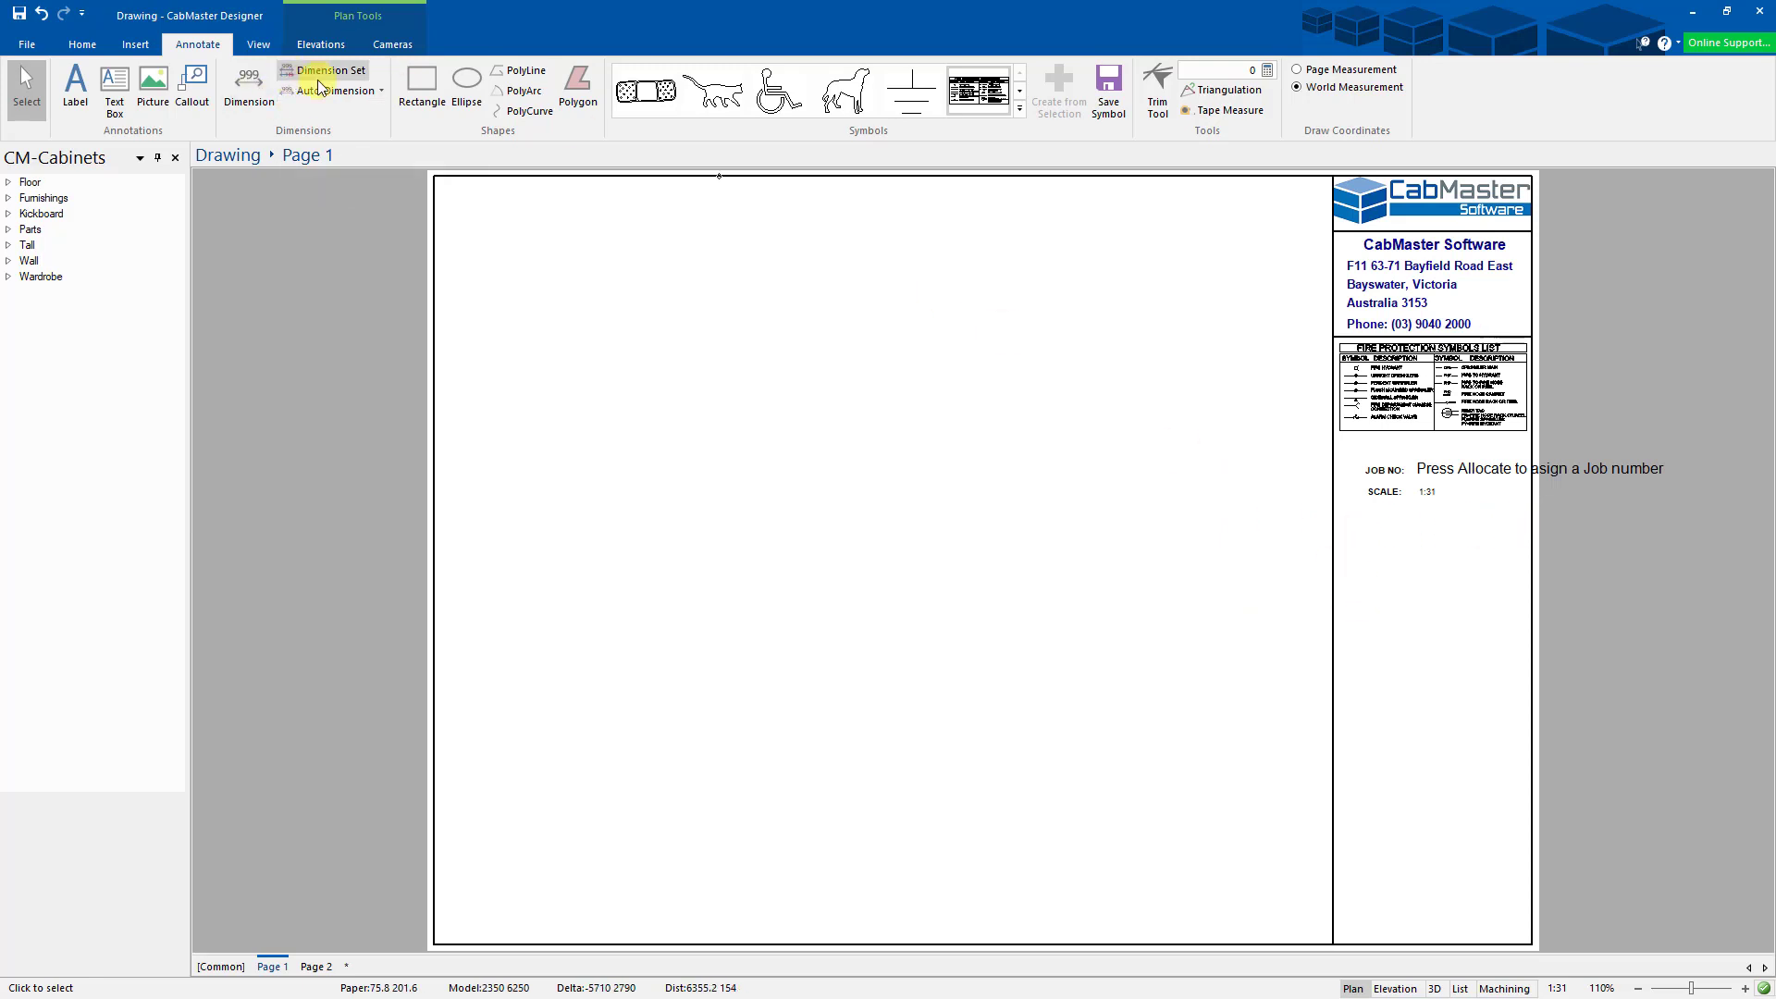
# - Draw a polyline across the title block below SCALE and give it a thin solid line style
pyautogui.click(507, 74)
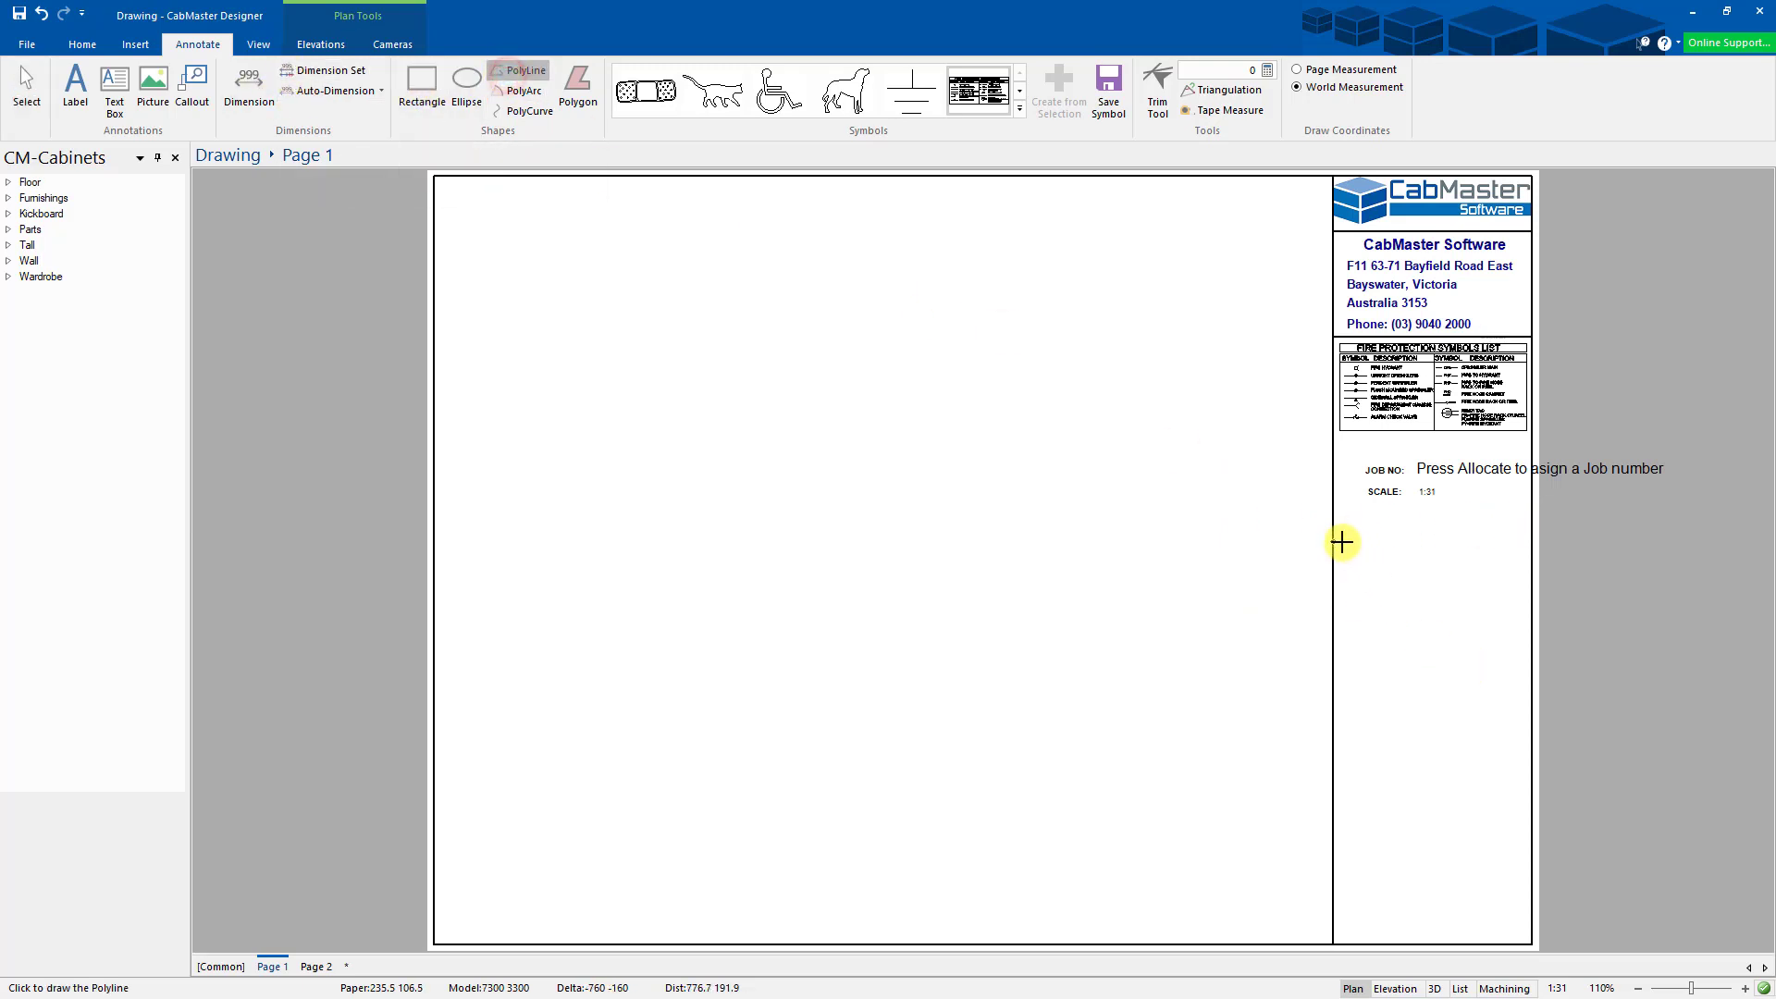
pyautogui.click(1335, 542)
pyautogui.click(1531, 542)
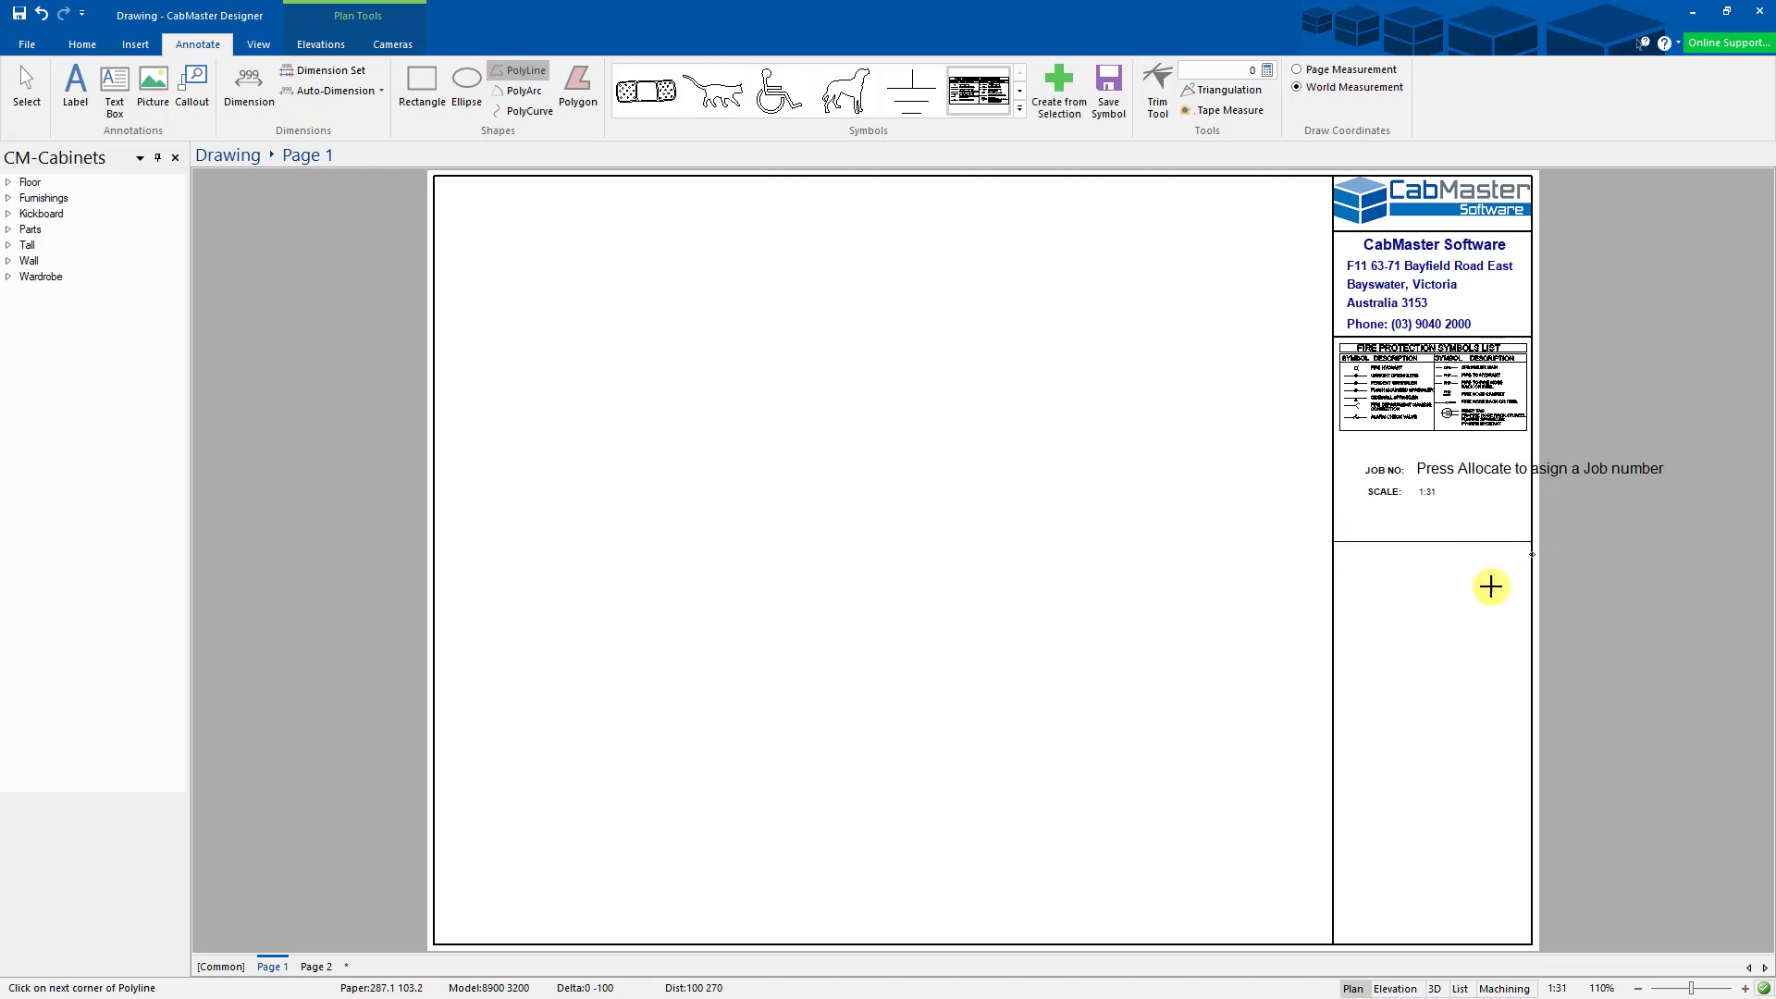
pyautogui.click(26, 85)
pyautogui.click(1429, 543)
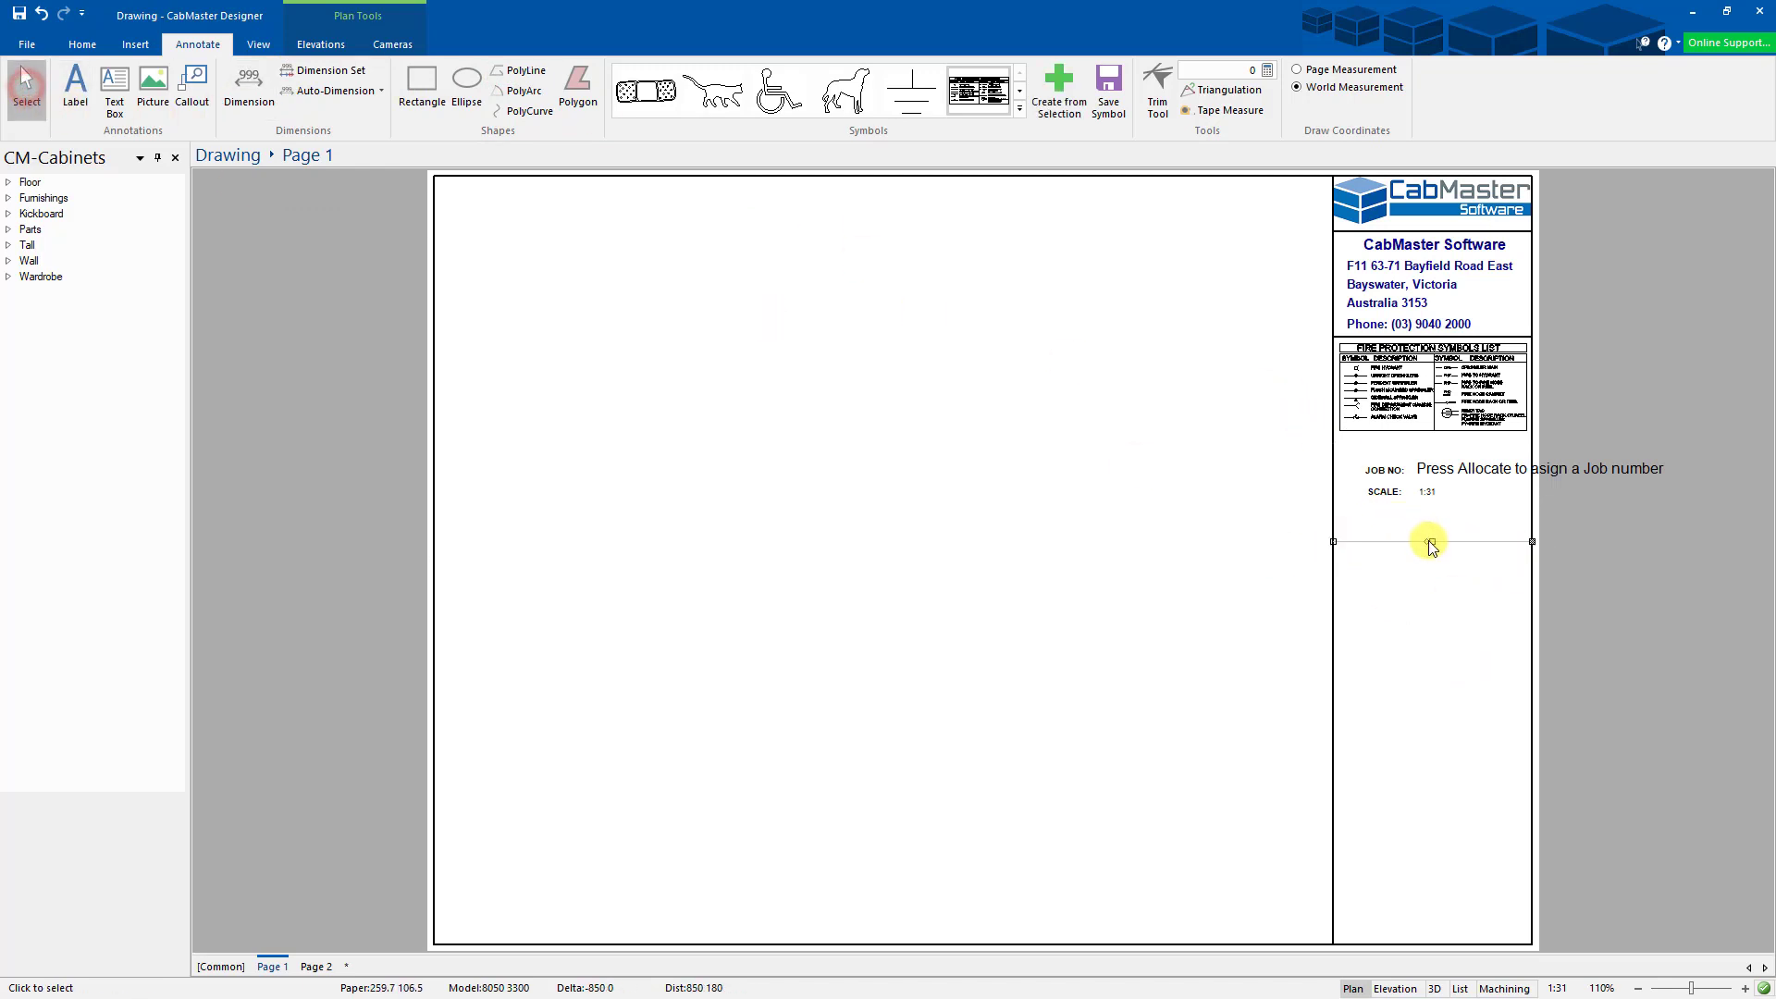
pyautogui.doubleClick(1433, 543)
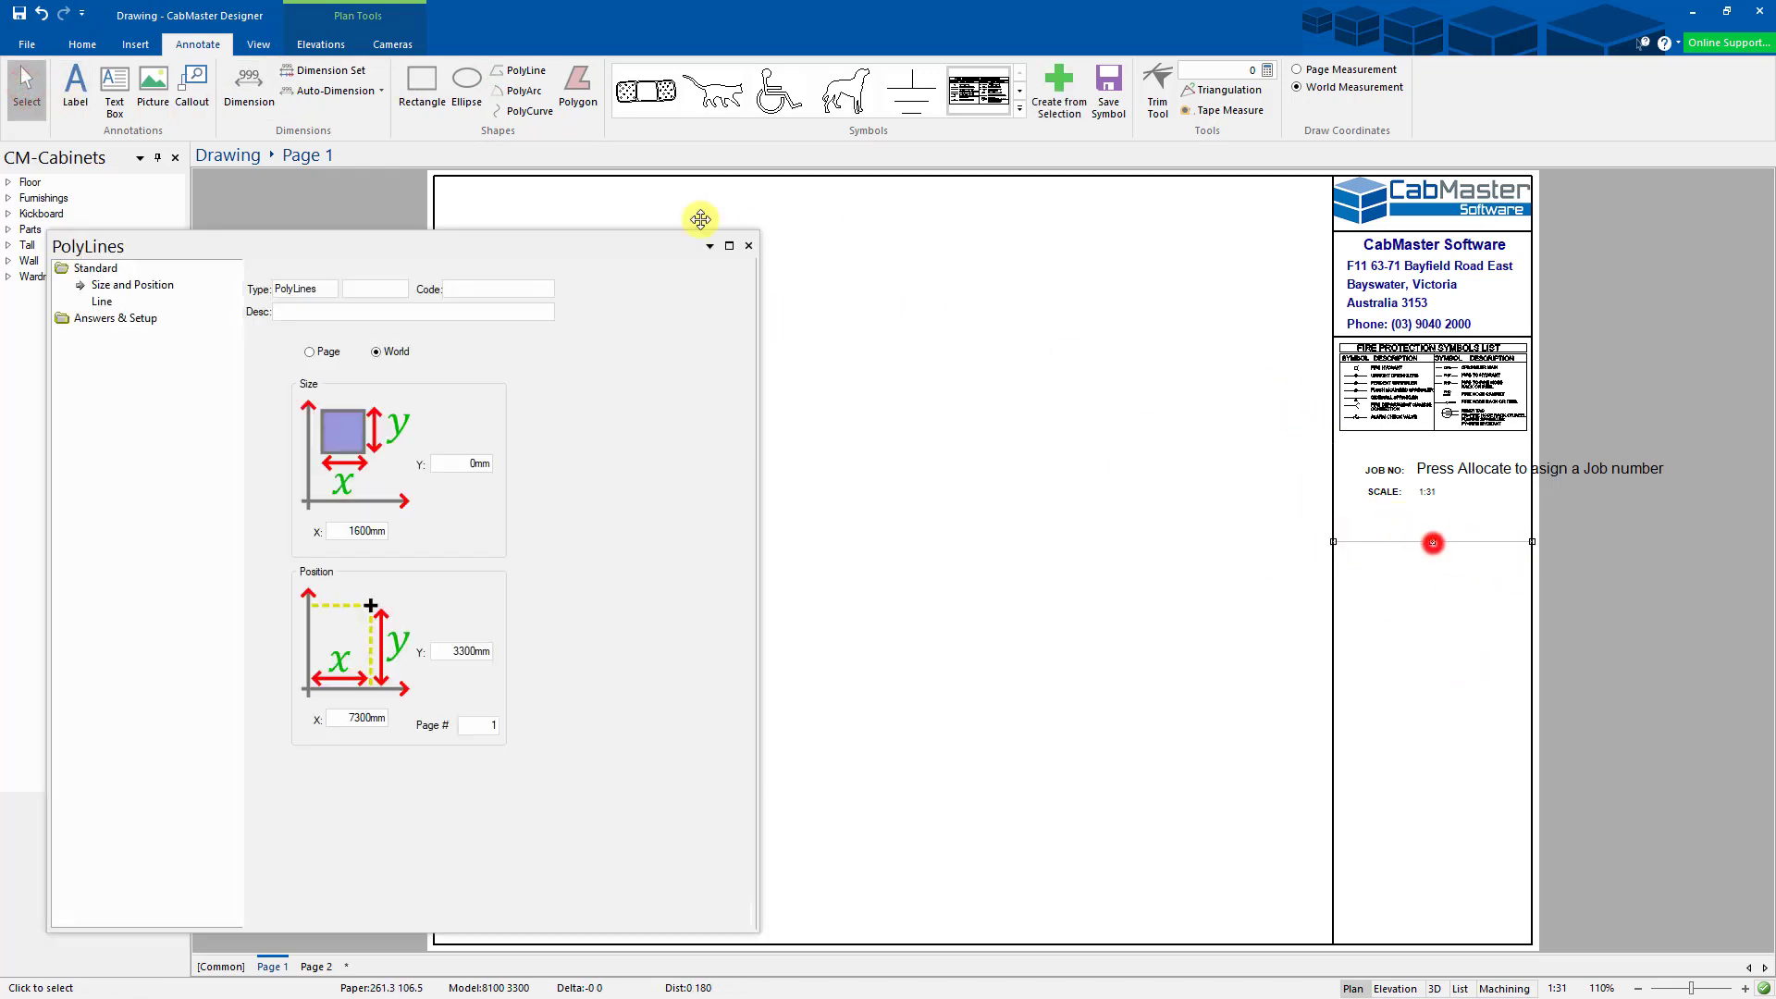
pyautogui.click(102, 300)
pyautogui.click(296, 425)
pyautogui.click(749, 245)
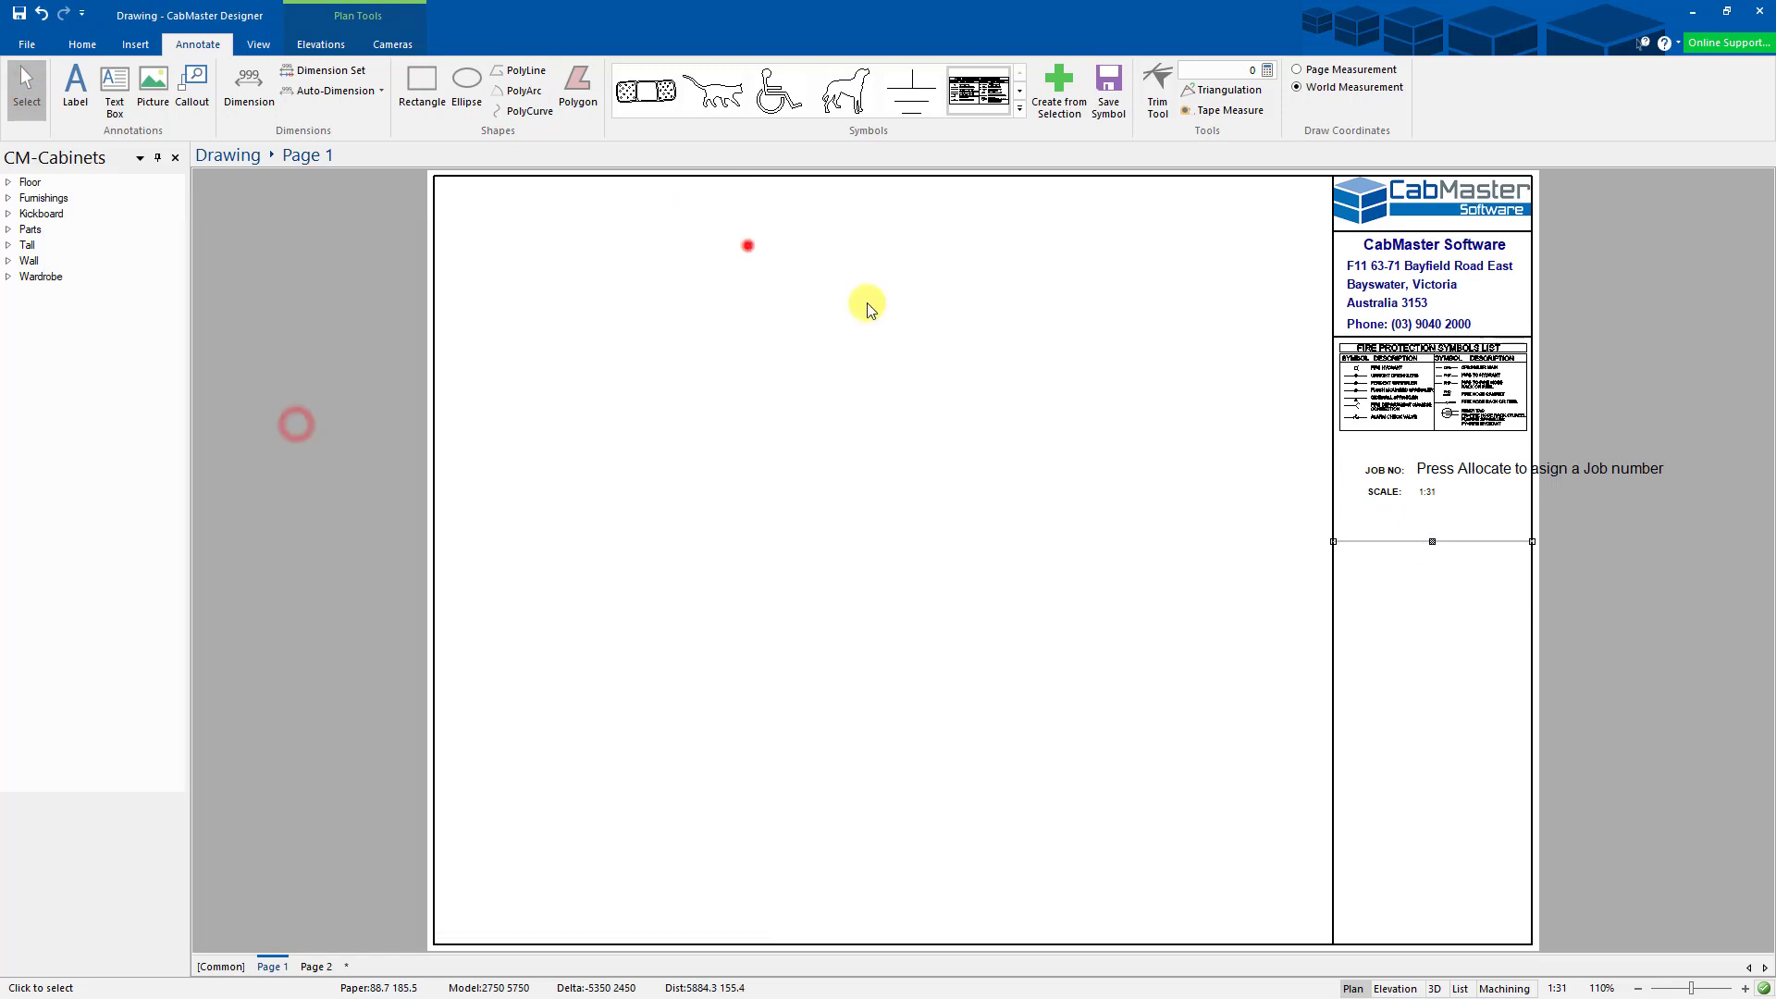
# - Shorten the vertical title-block border so it ends at the new line
pyautogui.click(1334, 888)
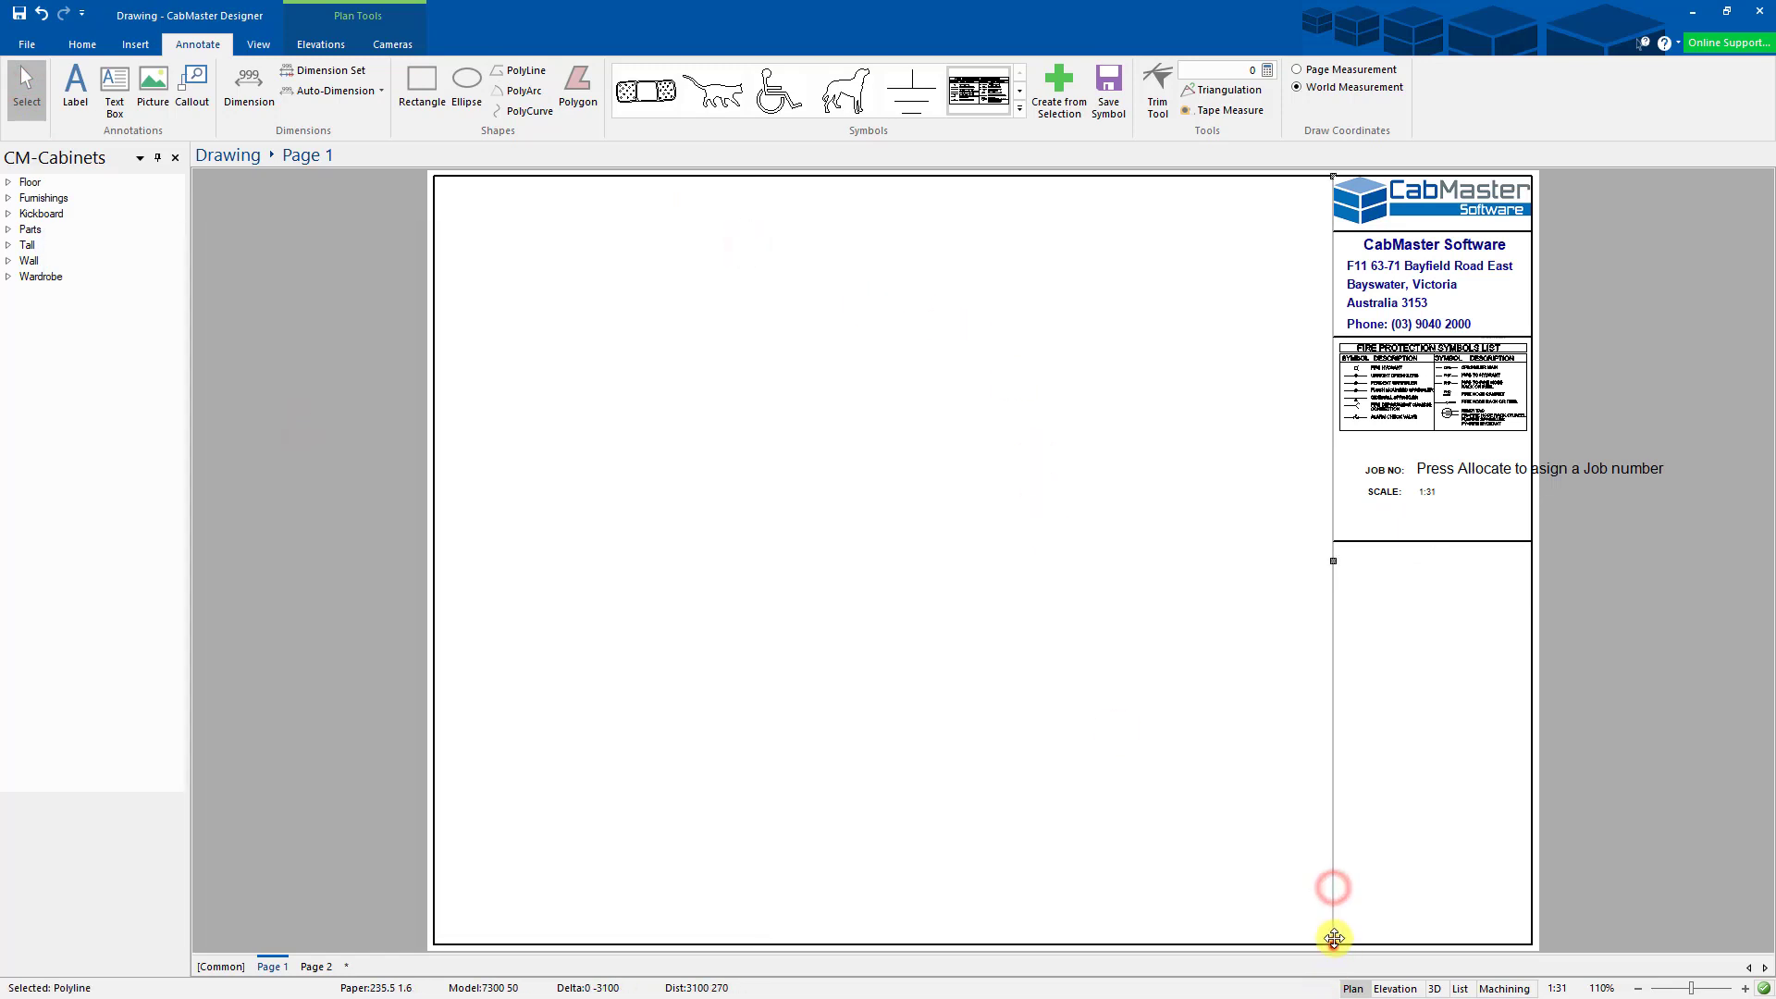
pyautogui.moveTo(1333, 939); pyautogui.dragTo(1317, 539)
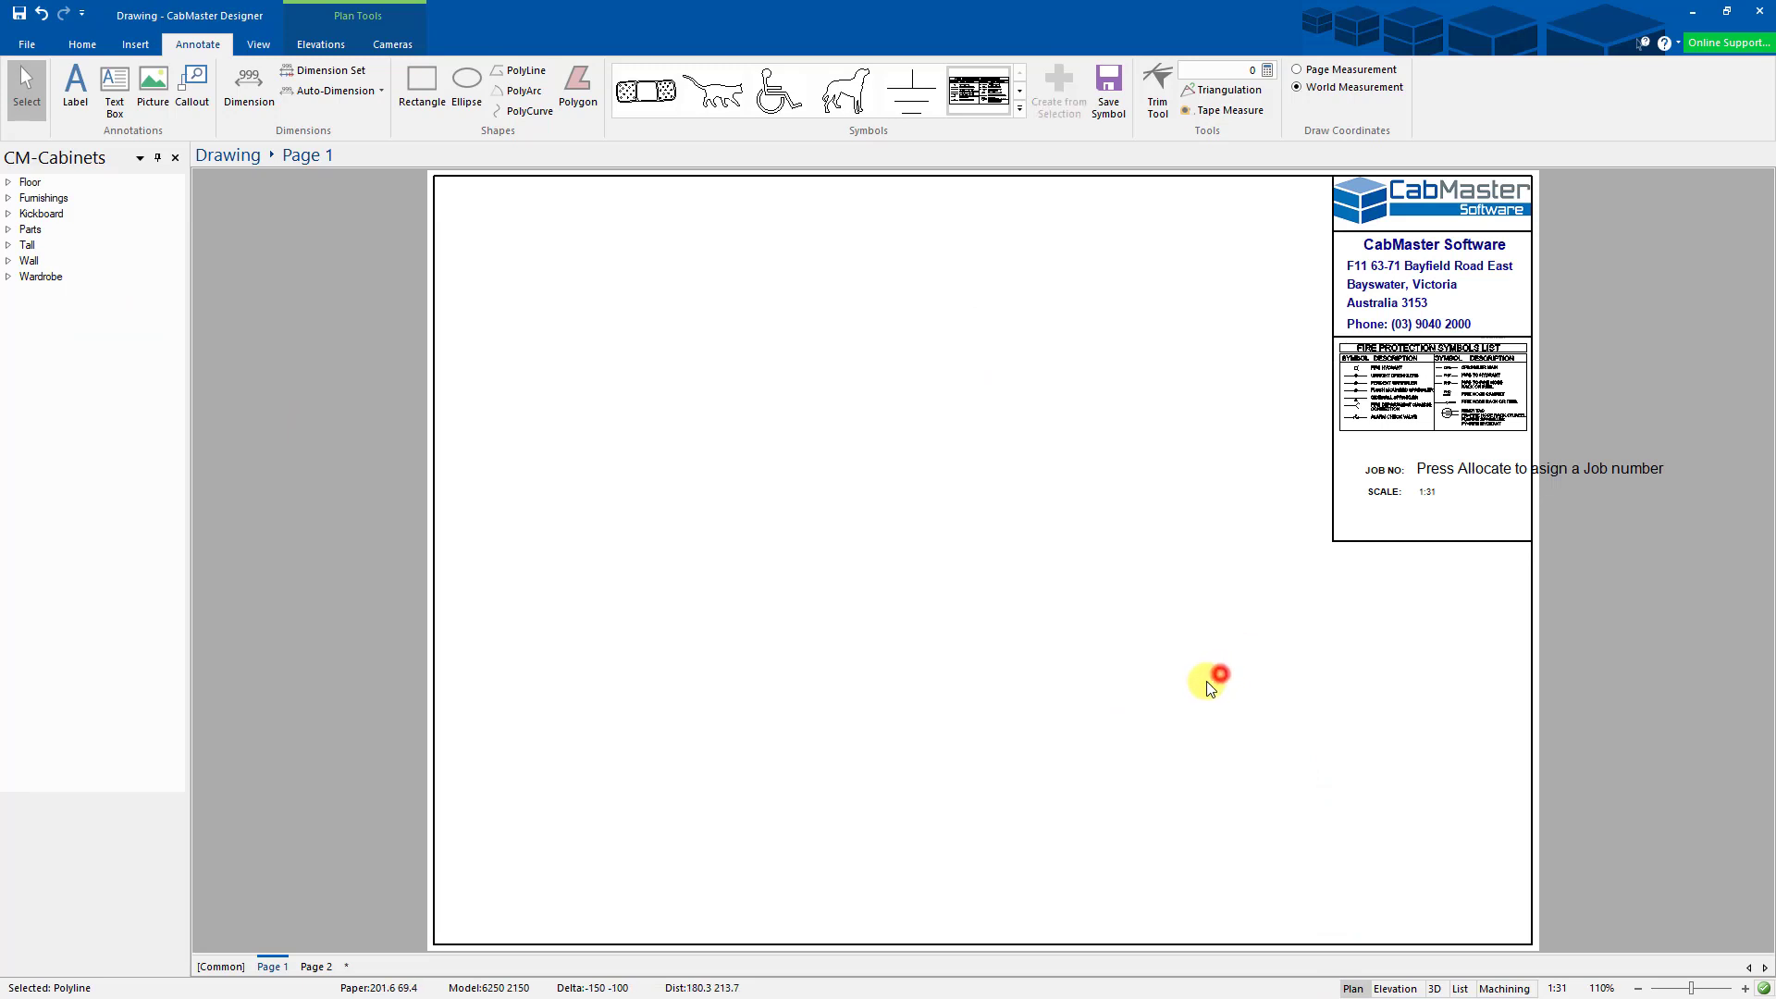
pyautogui.click(1220, 673)
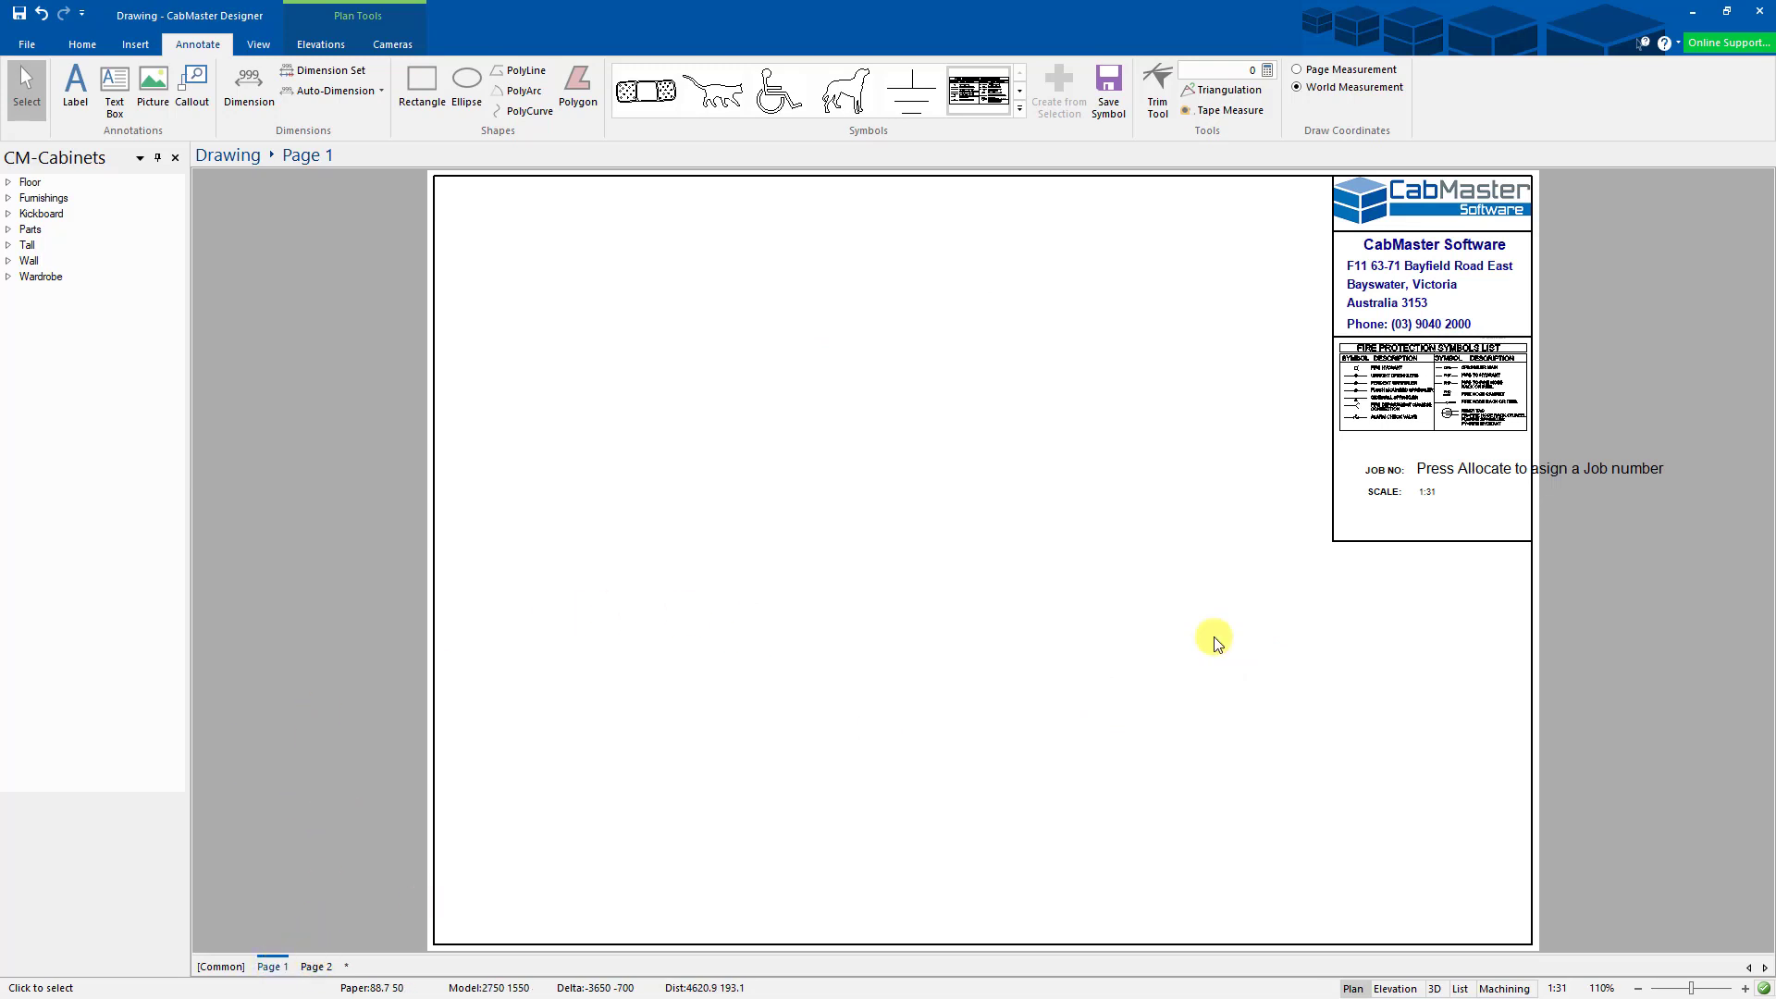
# - Move the JOB NO and SCALE block to page 0 (common) and confirm it appears on Page 2
pyautogui.moveTo(1230, 615); pyautogui.dragTo(1497, 455)
pyautogui.rightClick(1480, 452)
pyautogui.moveTo(1269, 597); pyautogui.dragTo(1495, 459)
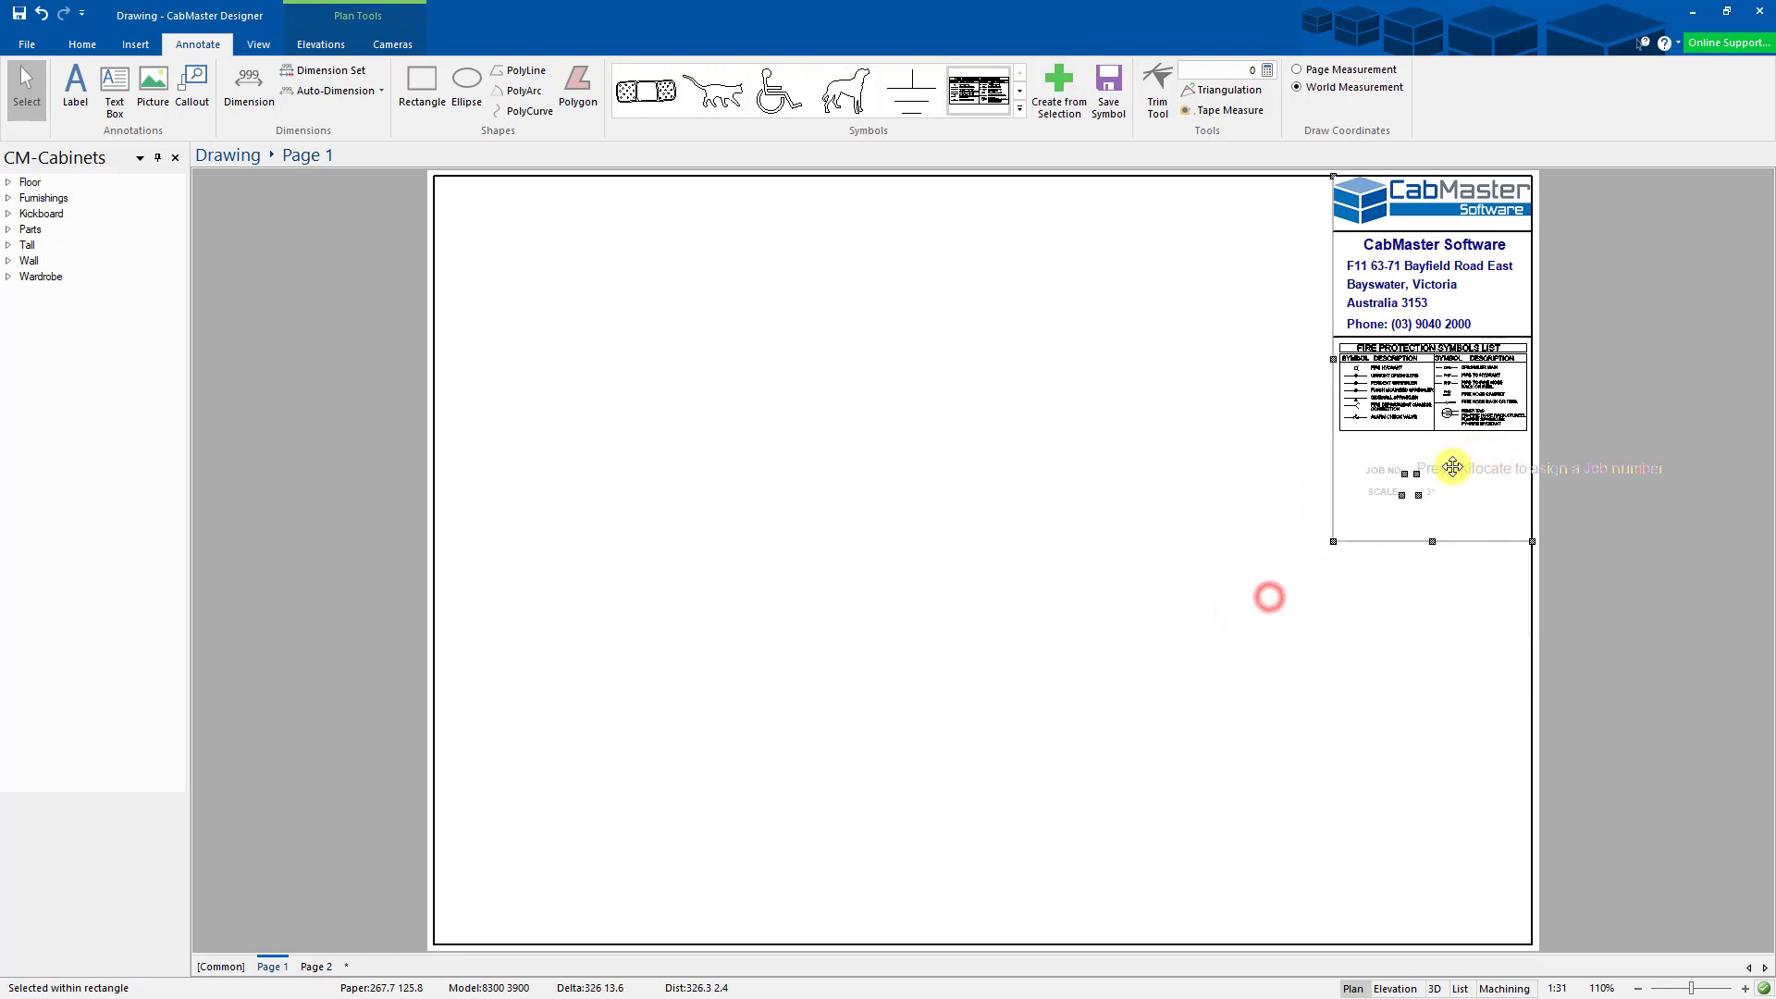
pyautogui.rightClick(1453, 468)
pyautogui.click(1511, 553)
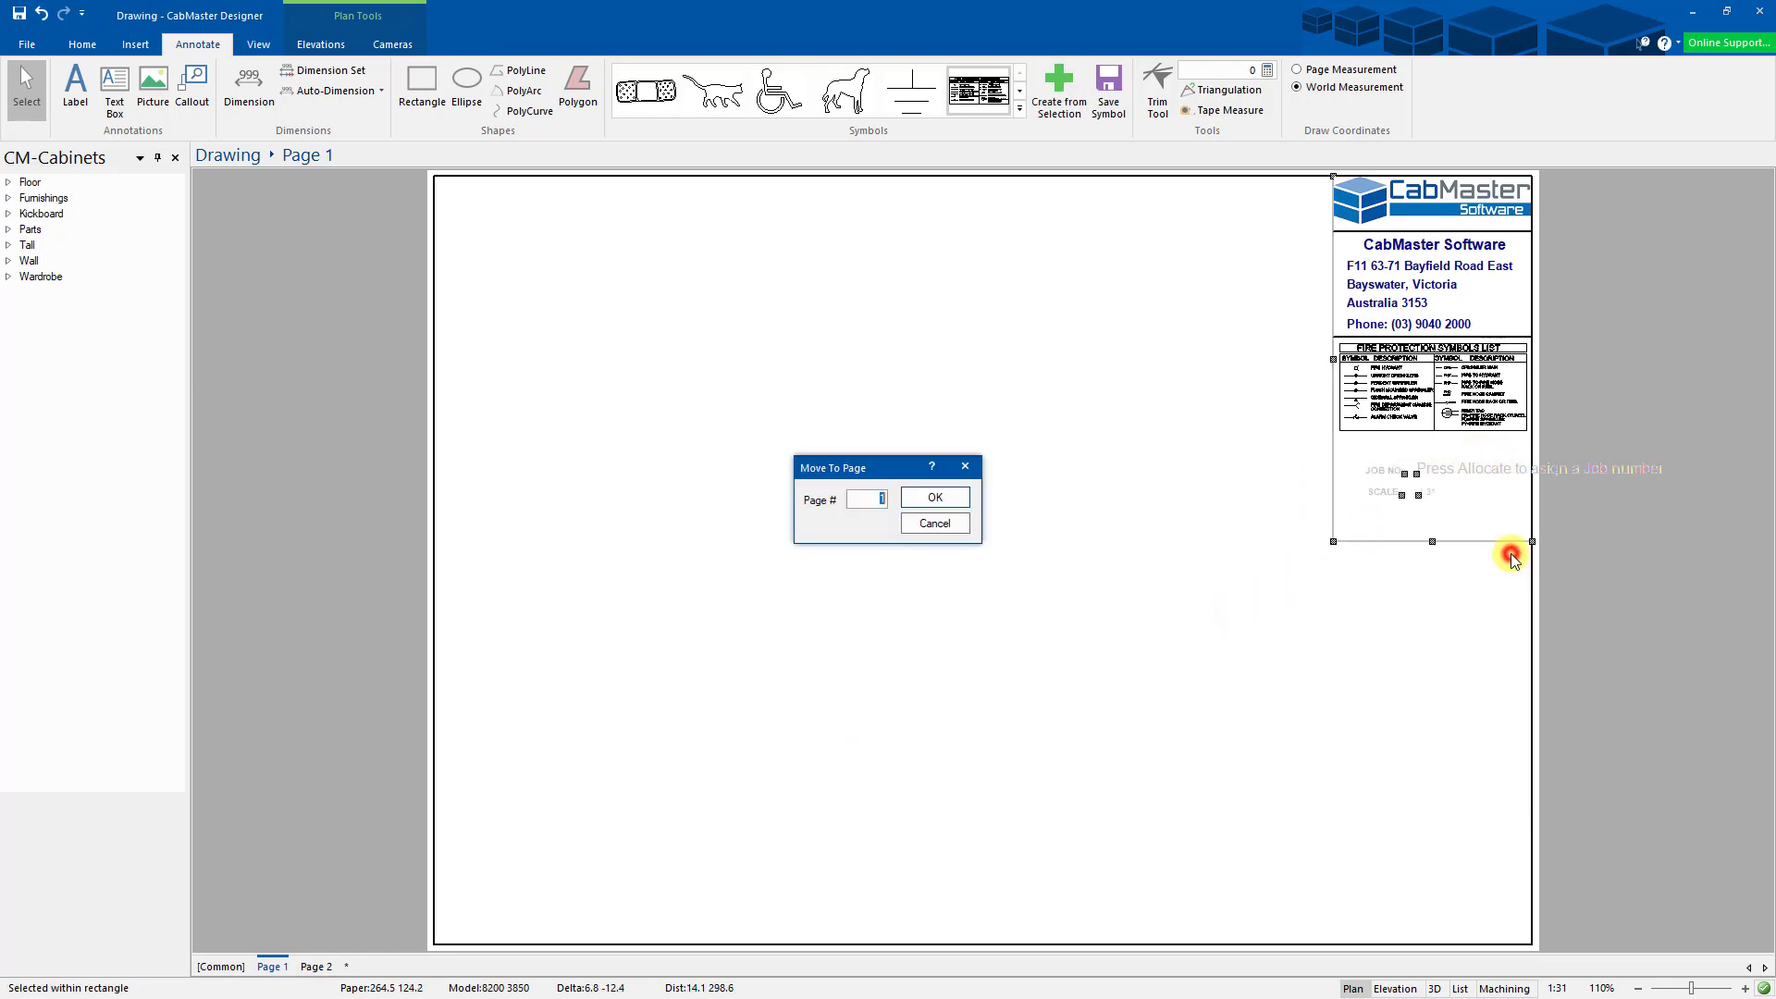
pyautogui.write('0')
pyautogui.click(934, 497)
pyautogui.click(315, 966)
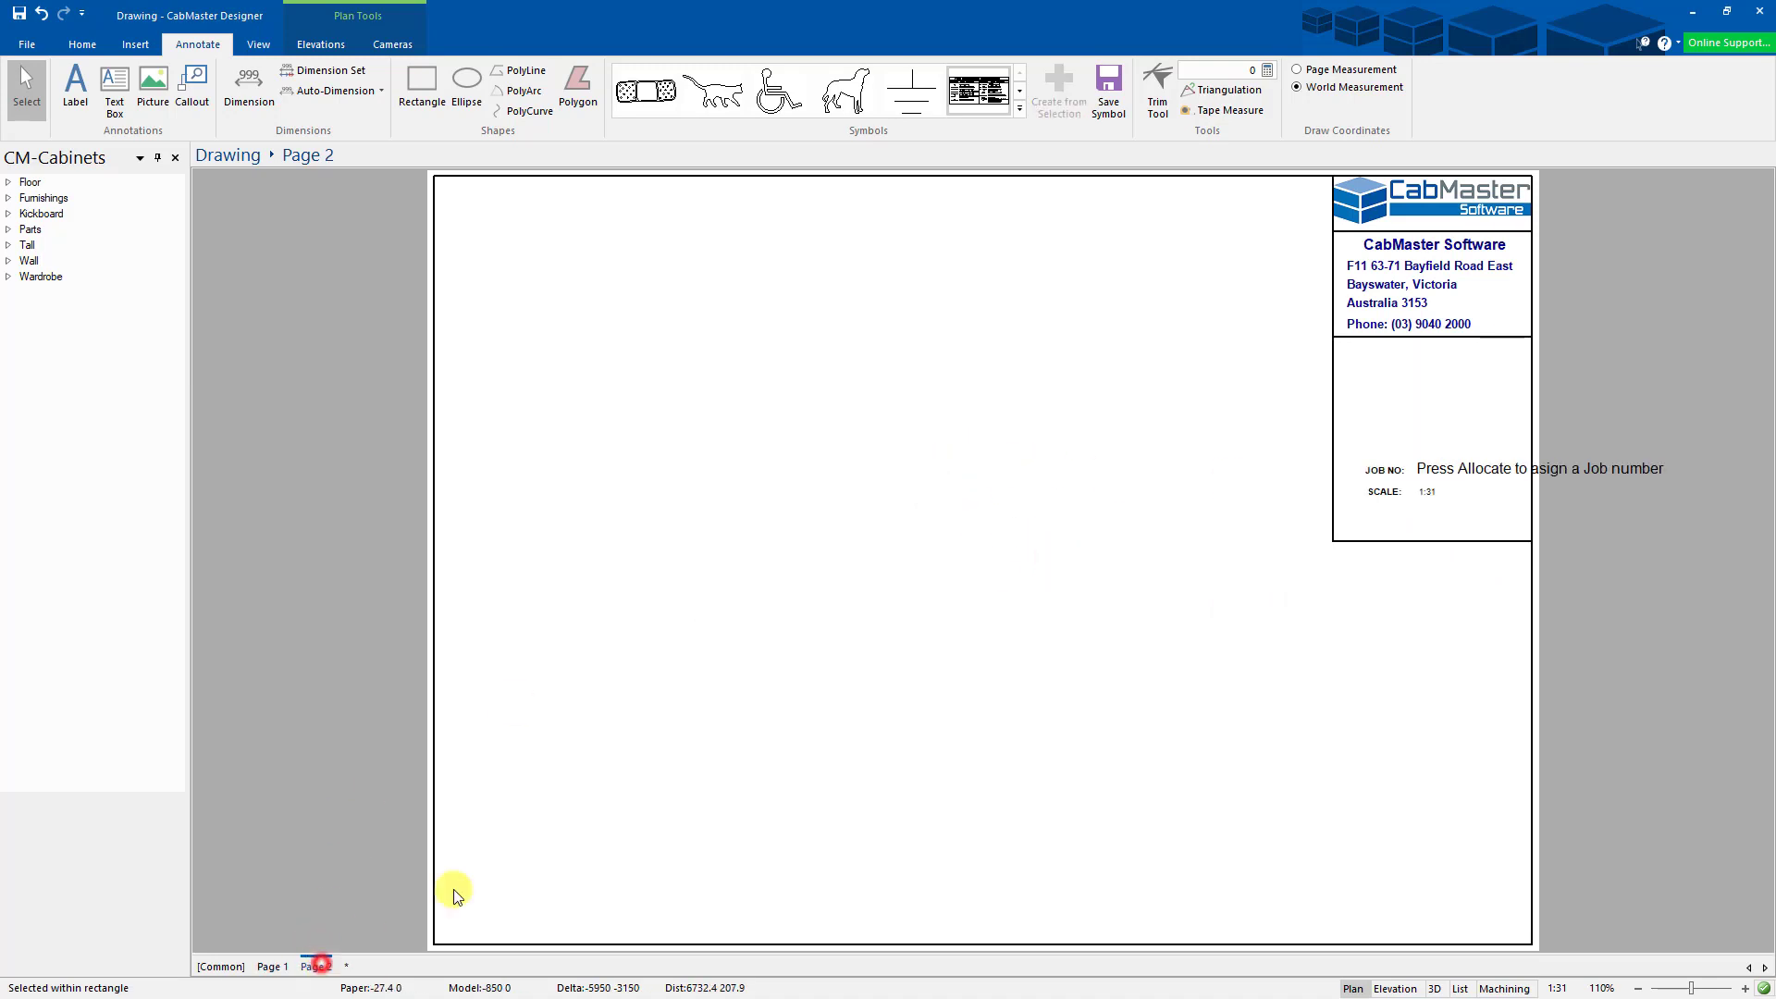
pyautogui.click(272, 967)
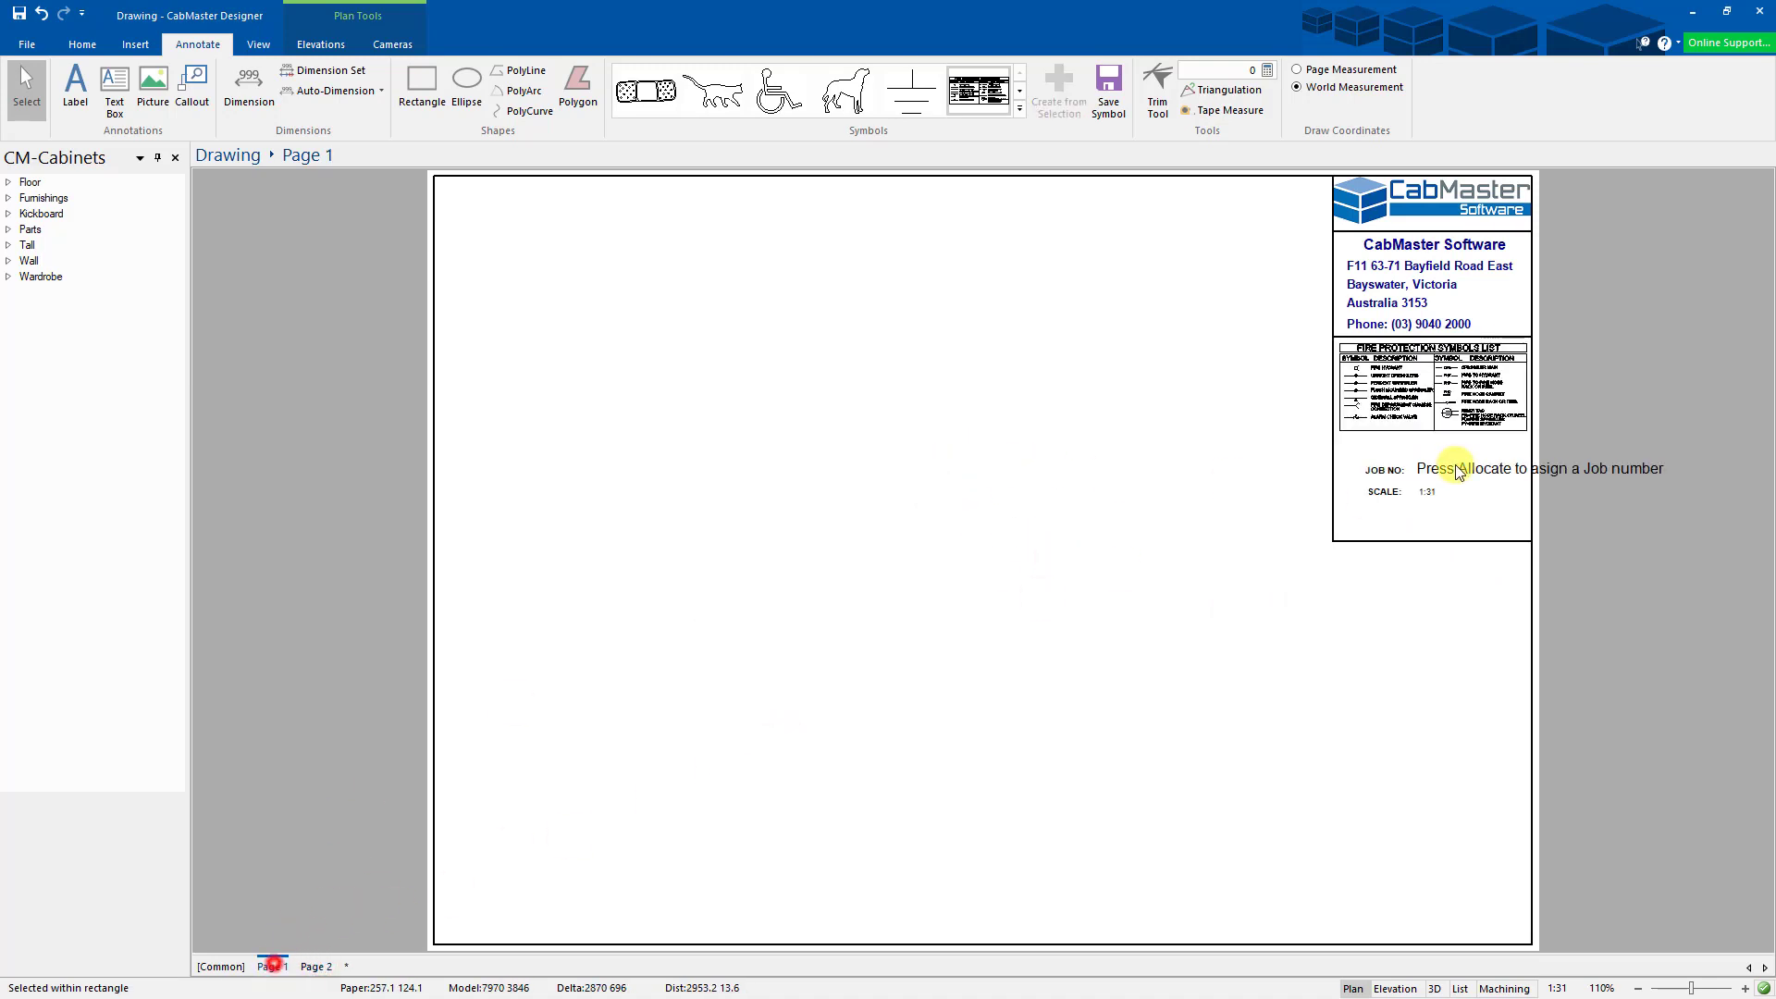
pyautogui.click(965, 706)
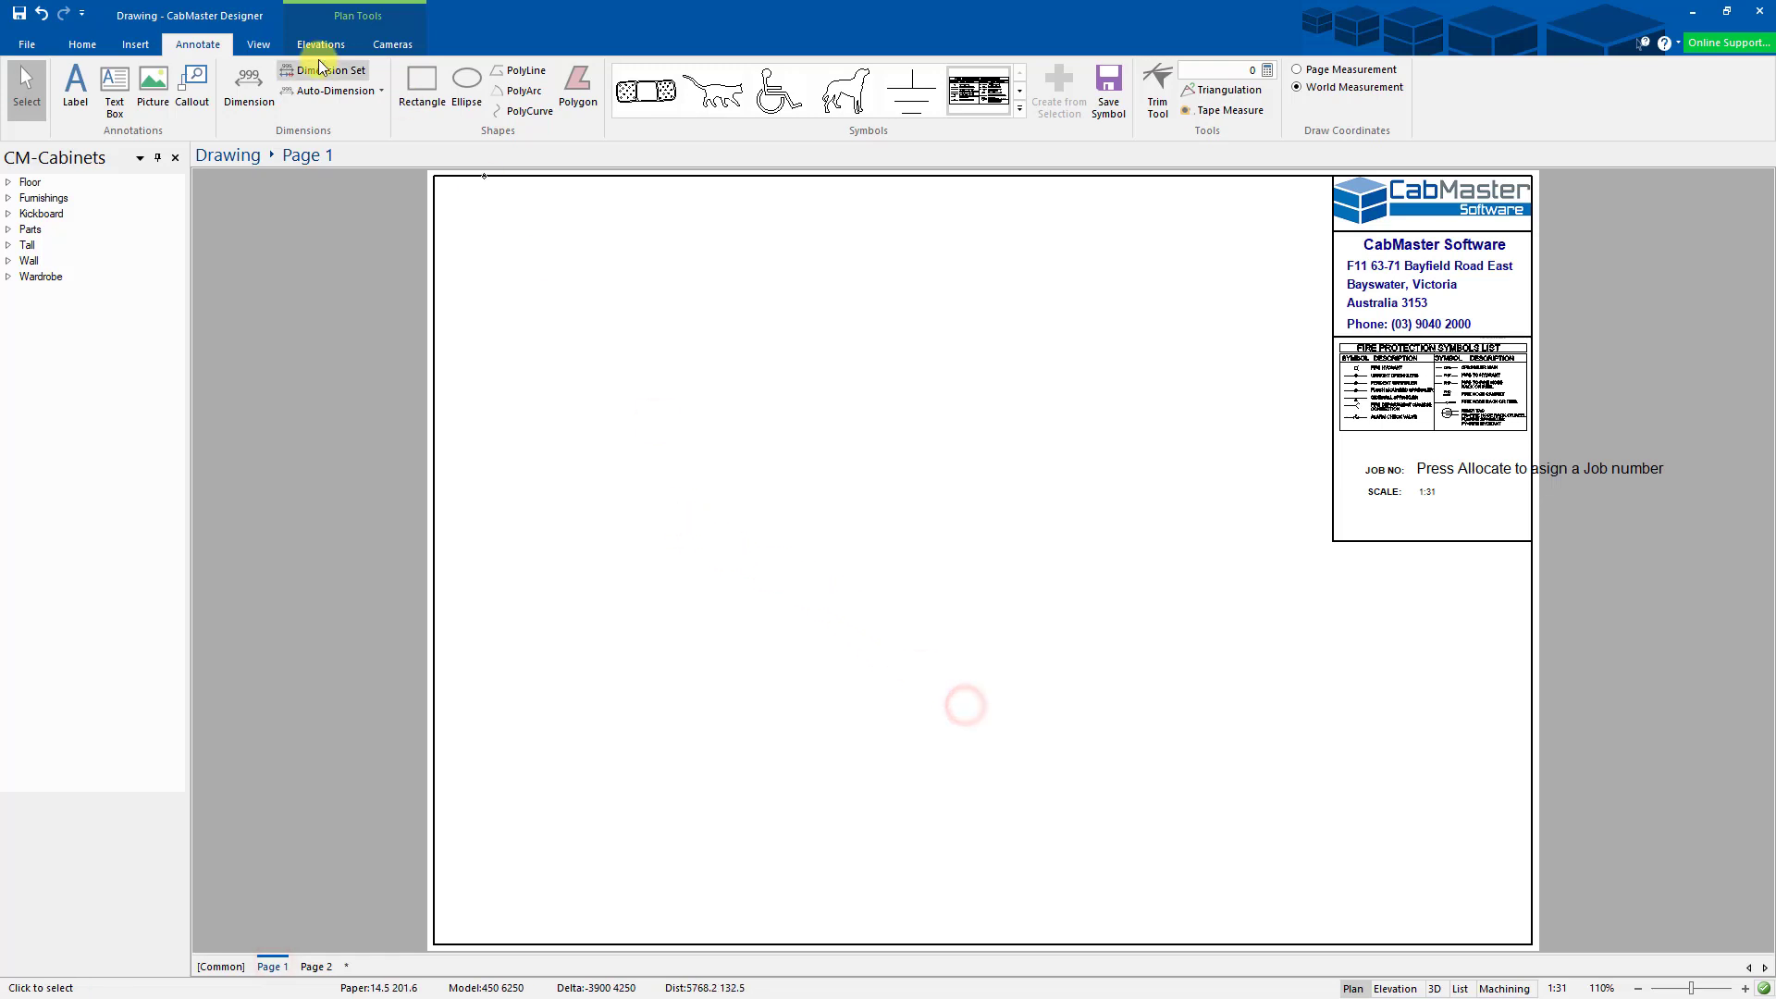
# - Rename Page 1 to 'Plan' and Page 2 to 'Benchtop'
pyautogui.click(82, 45)
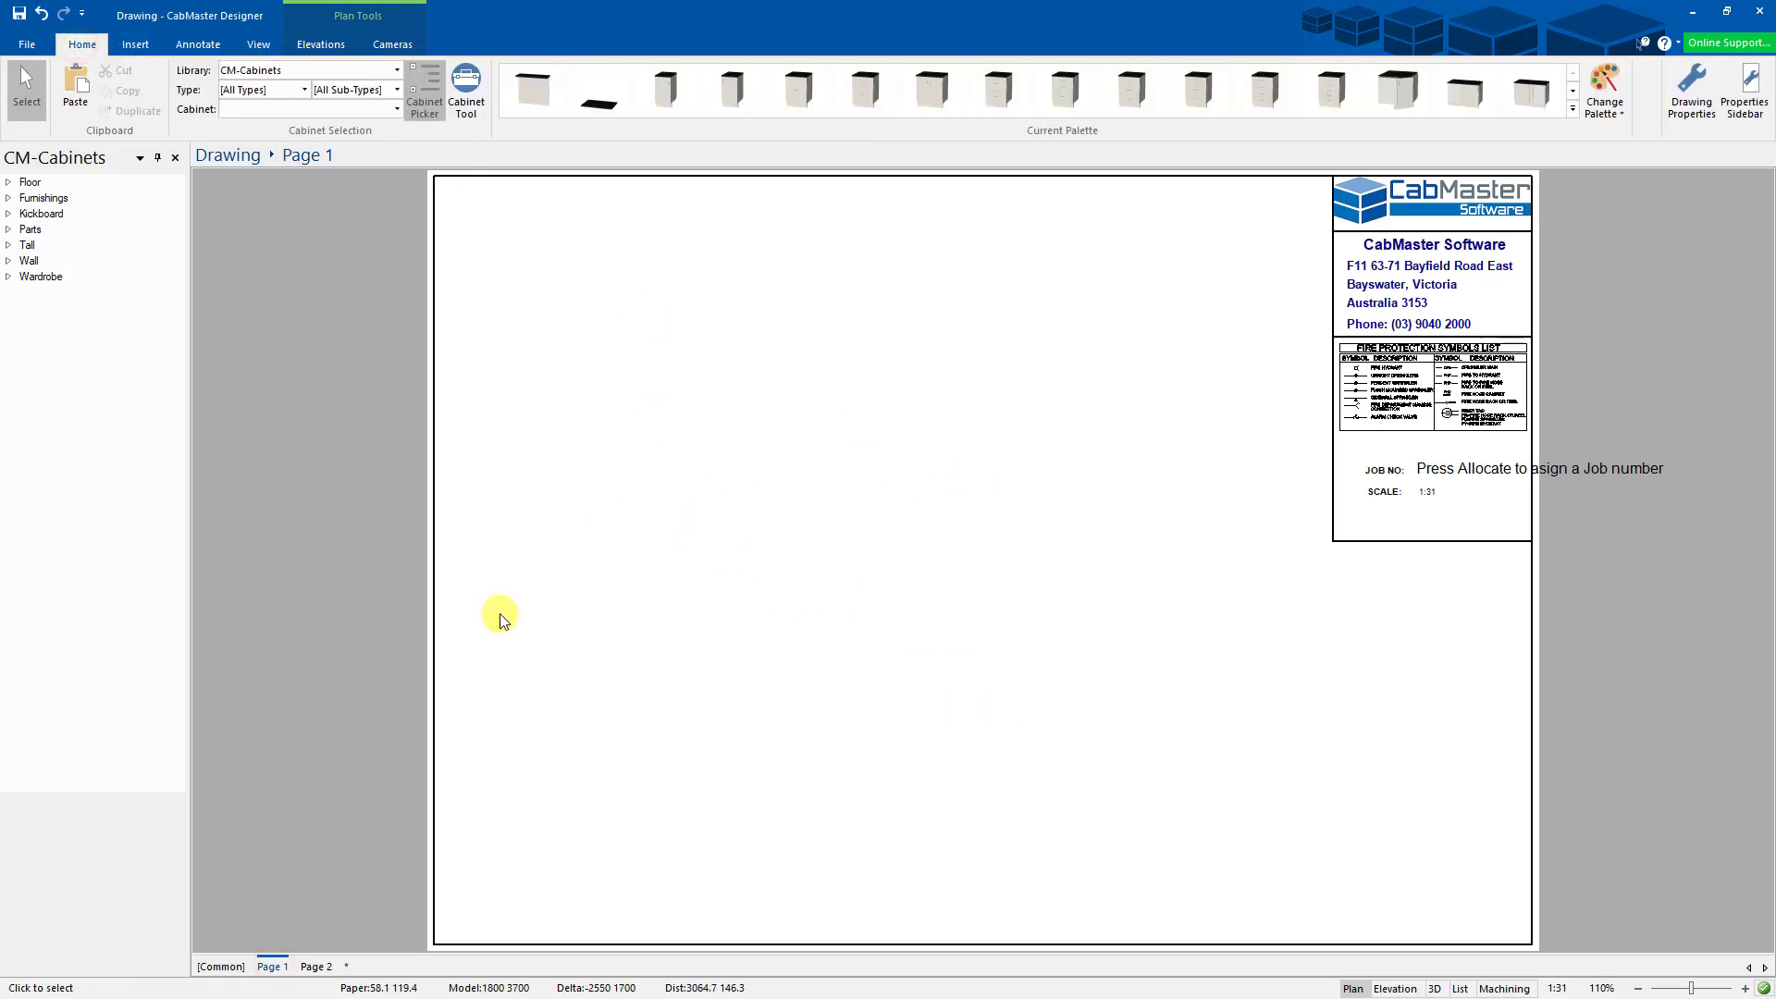
pyautogui.rightClick(272, 966)
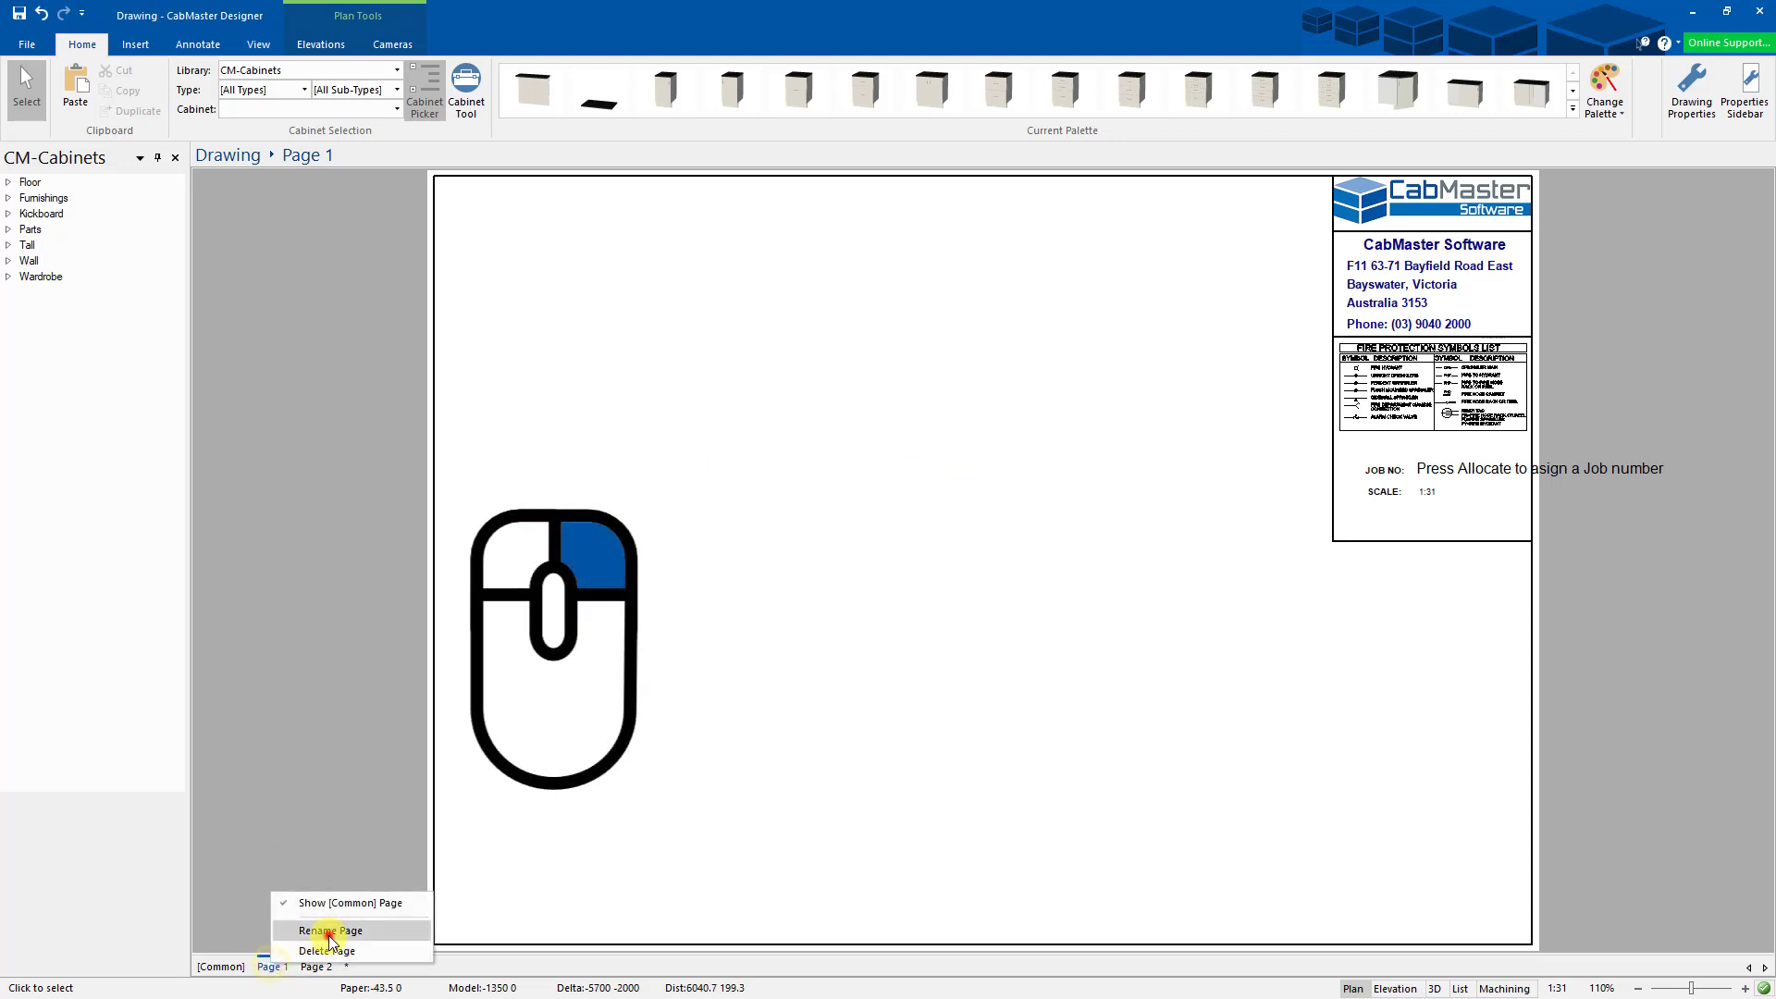
pyautogui.click(330, 931)
pyautogui.write('Plan')
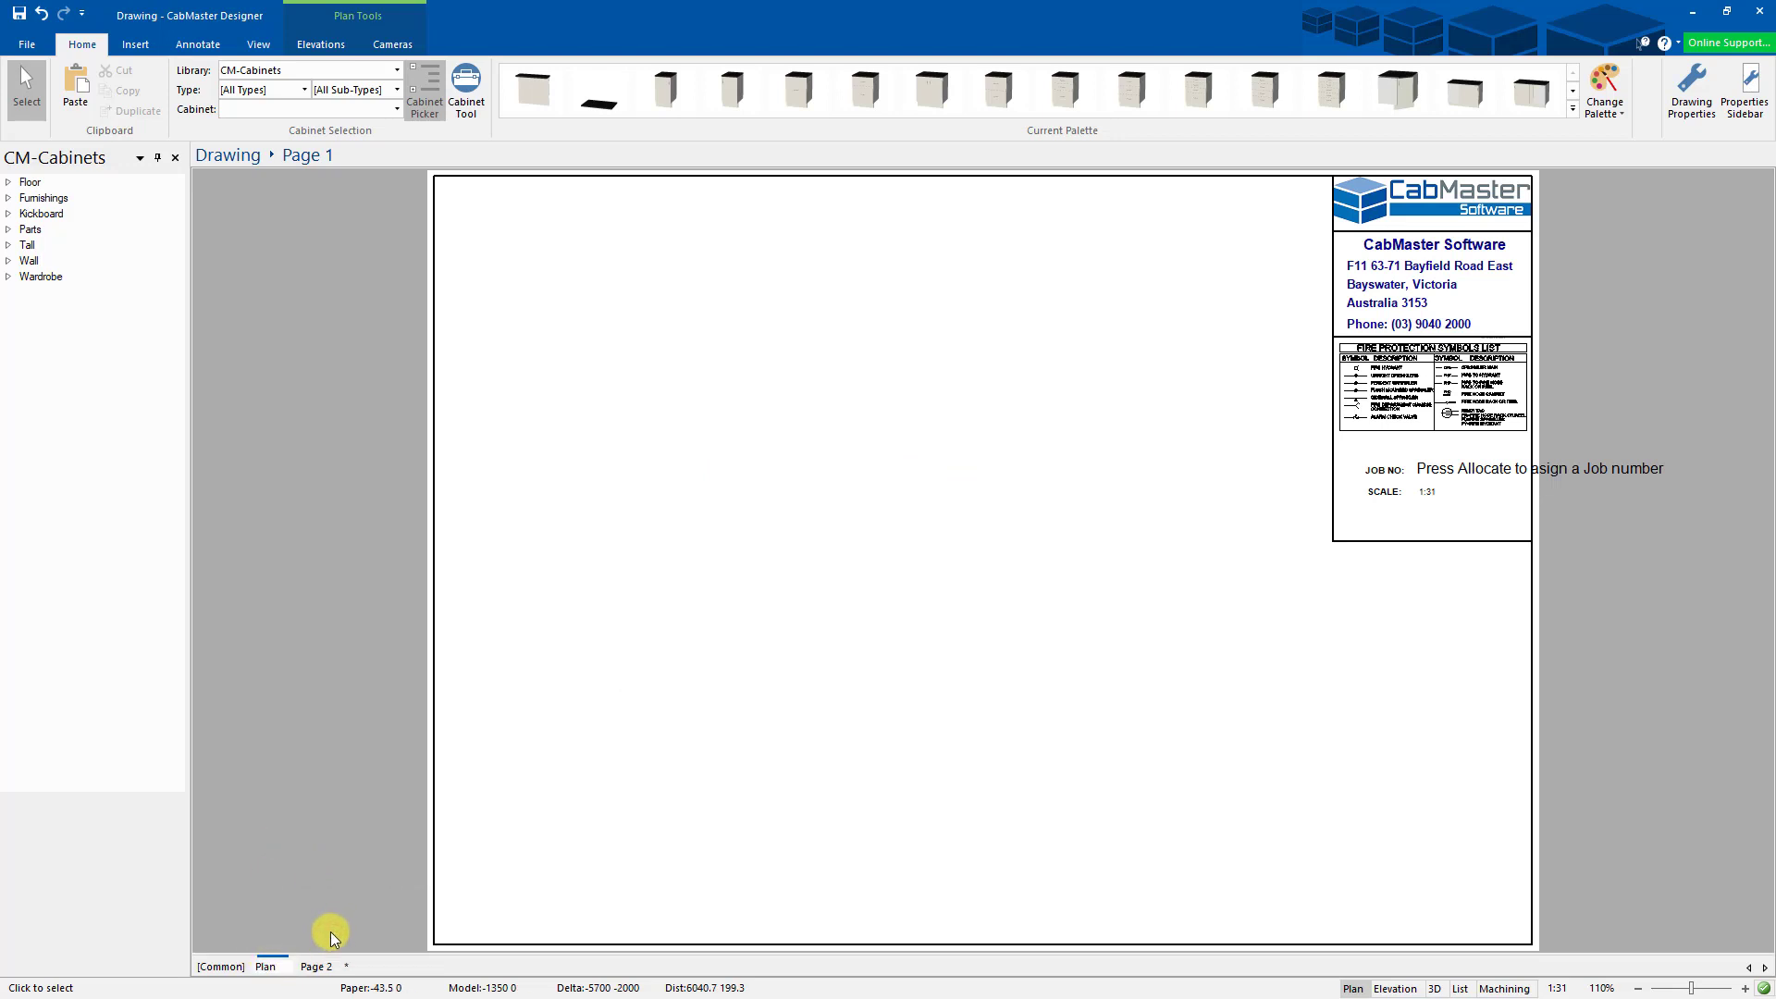
pyautogui.rightClick(313, 967)
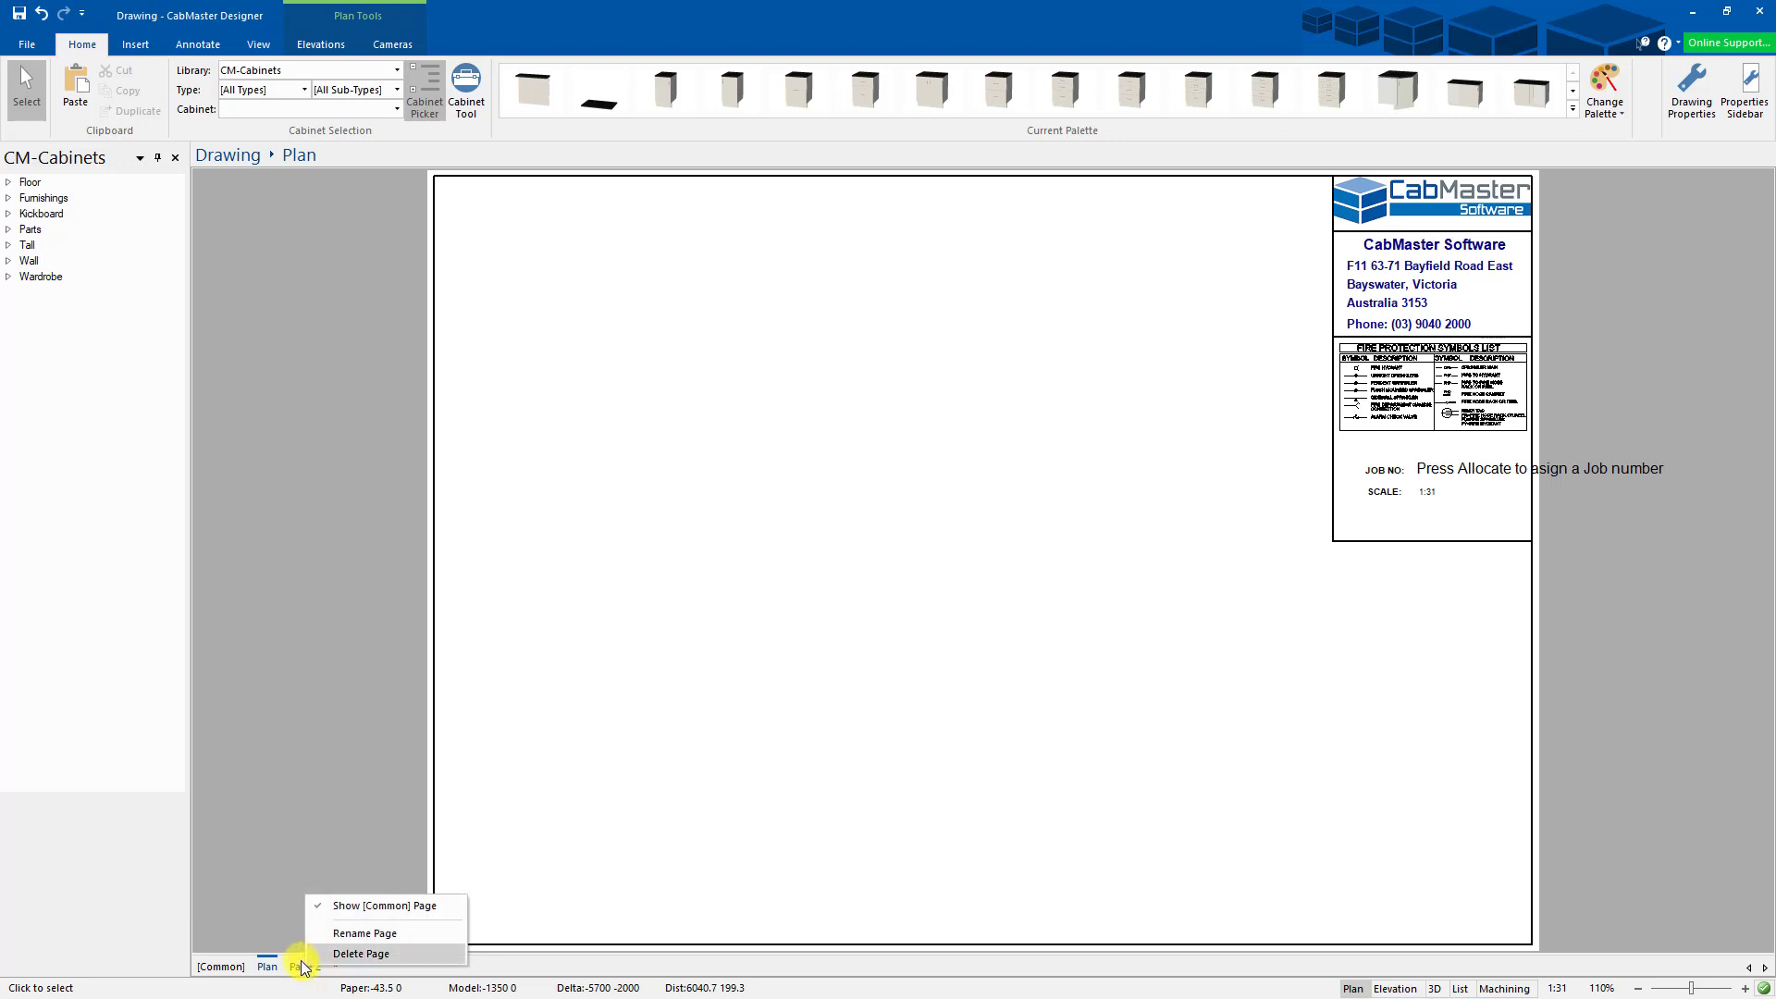
pyautogui.click(385, 943)
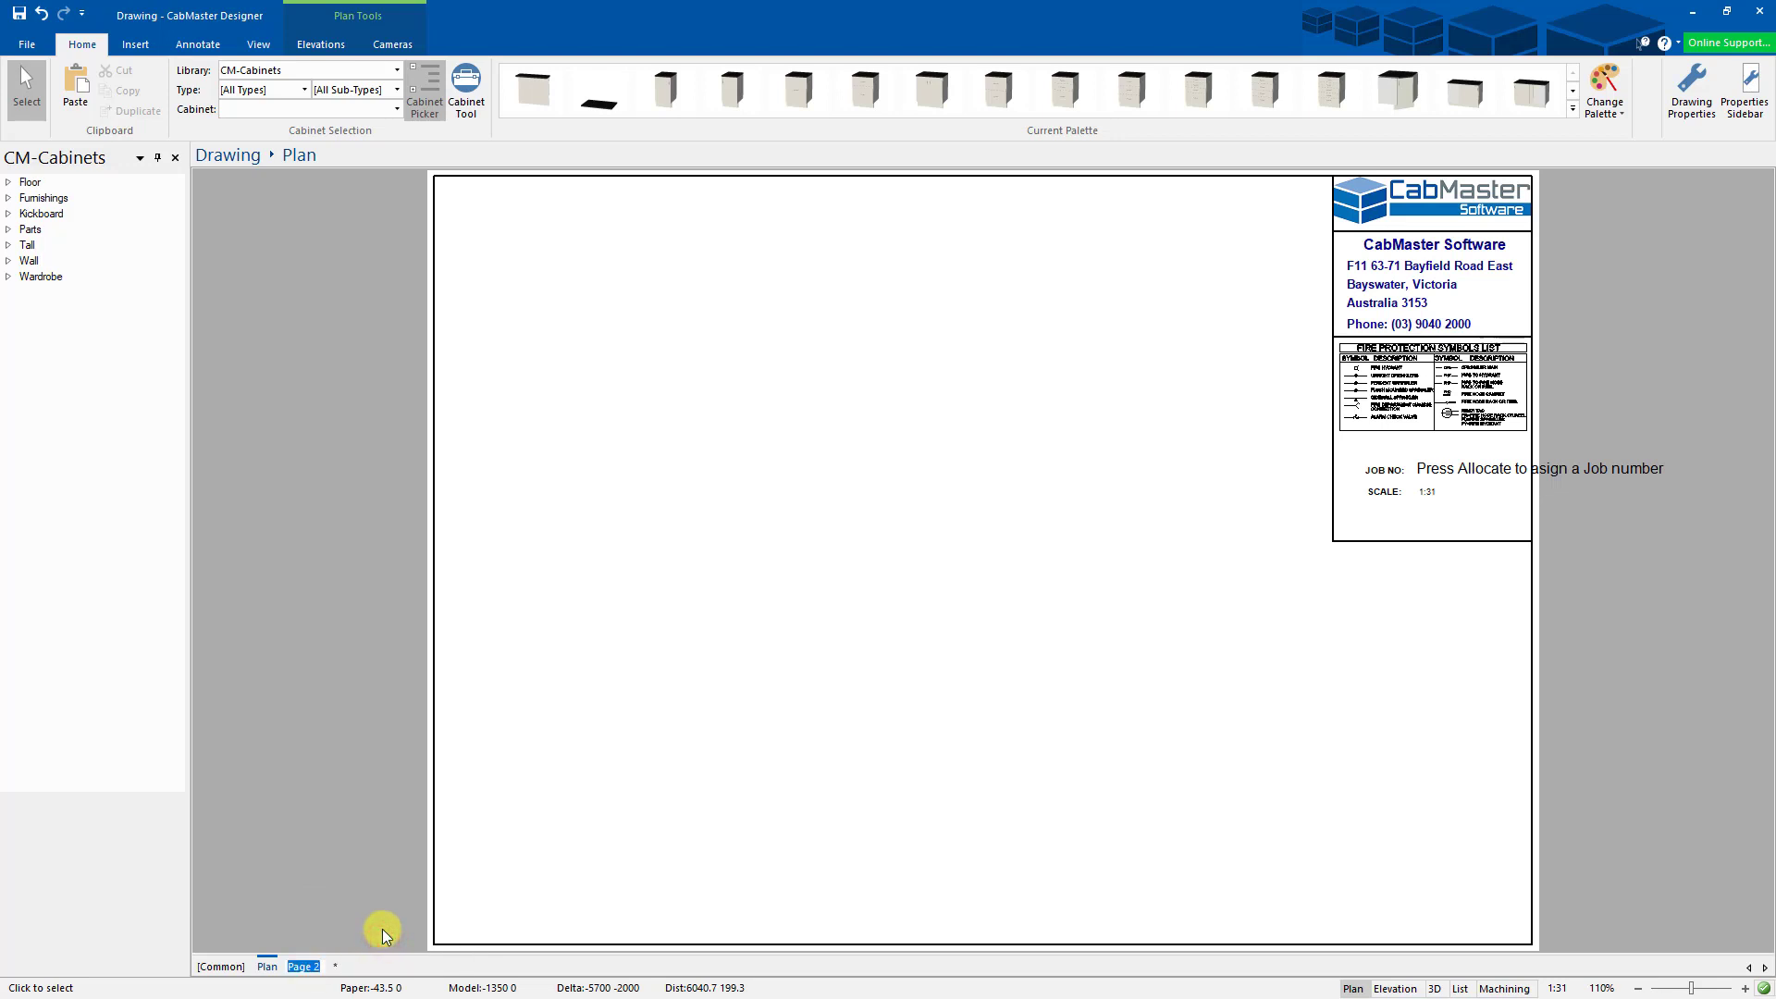
pyautogui.write('Benchtop')
pyautogui.click(512, 888)
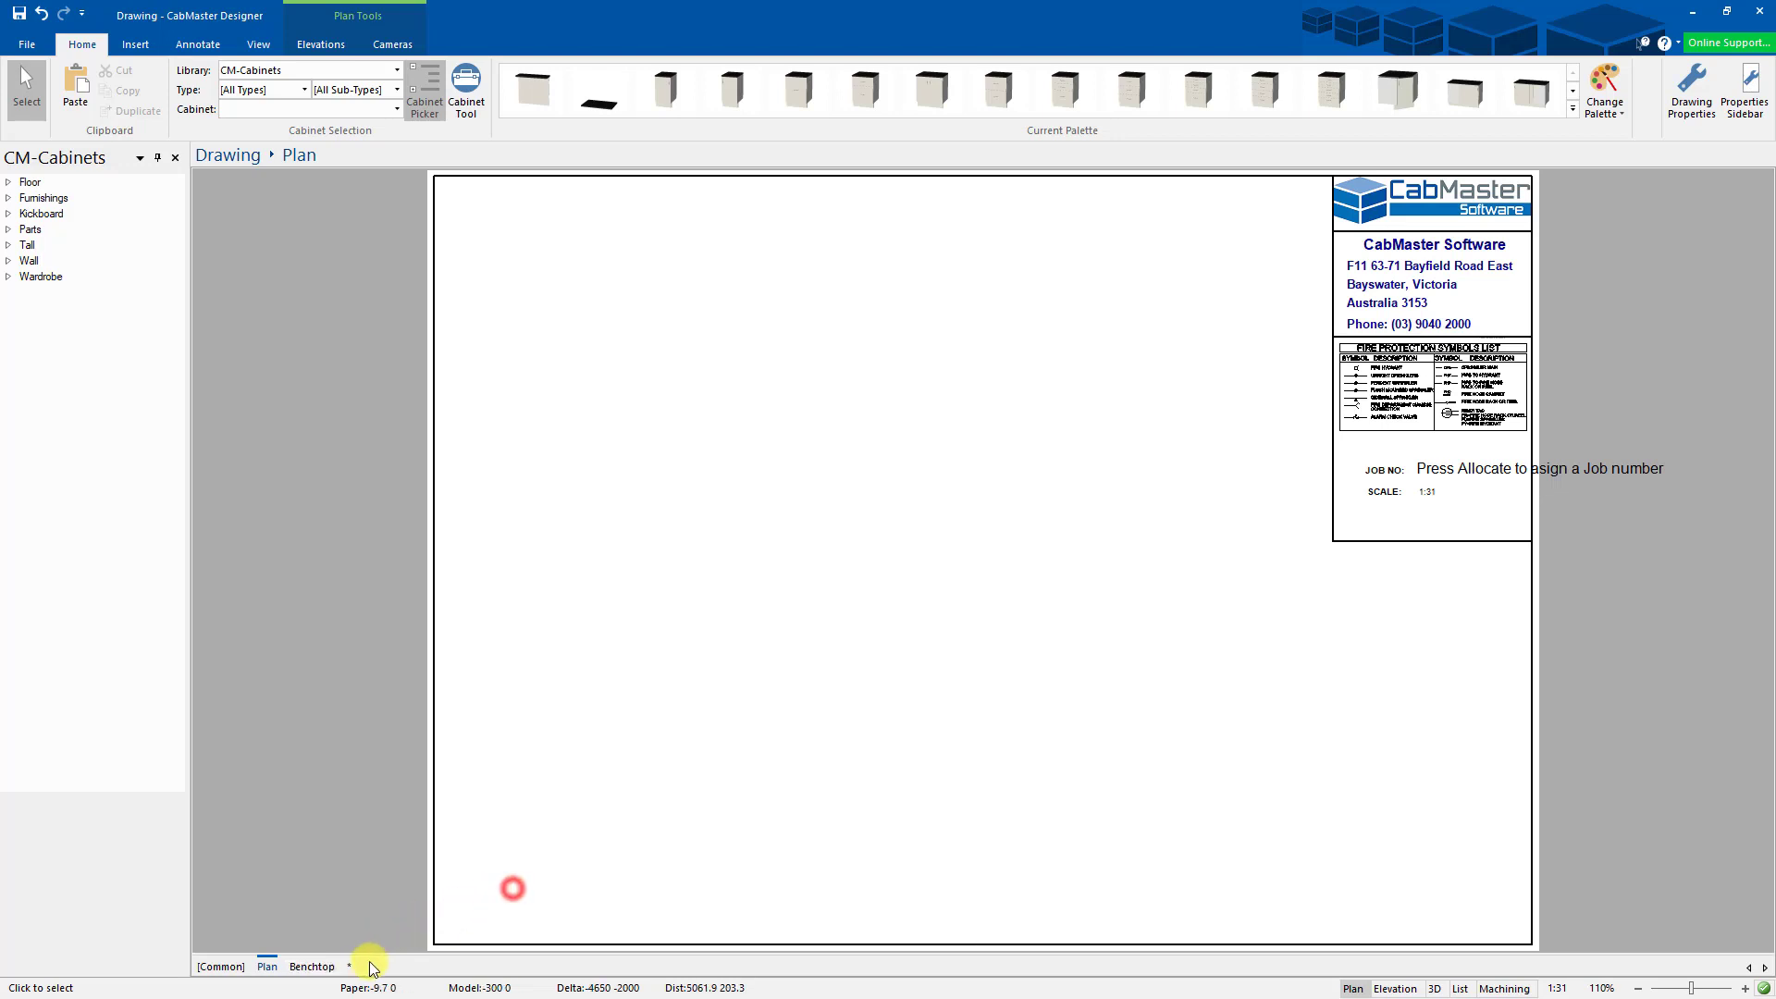
# - Add a blank third page named 'Elevation', then return to the Plan page
pyautogui.click(351, 967)
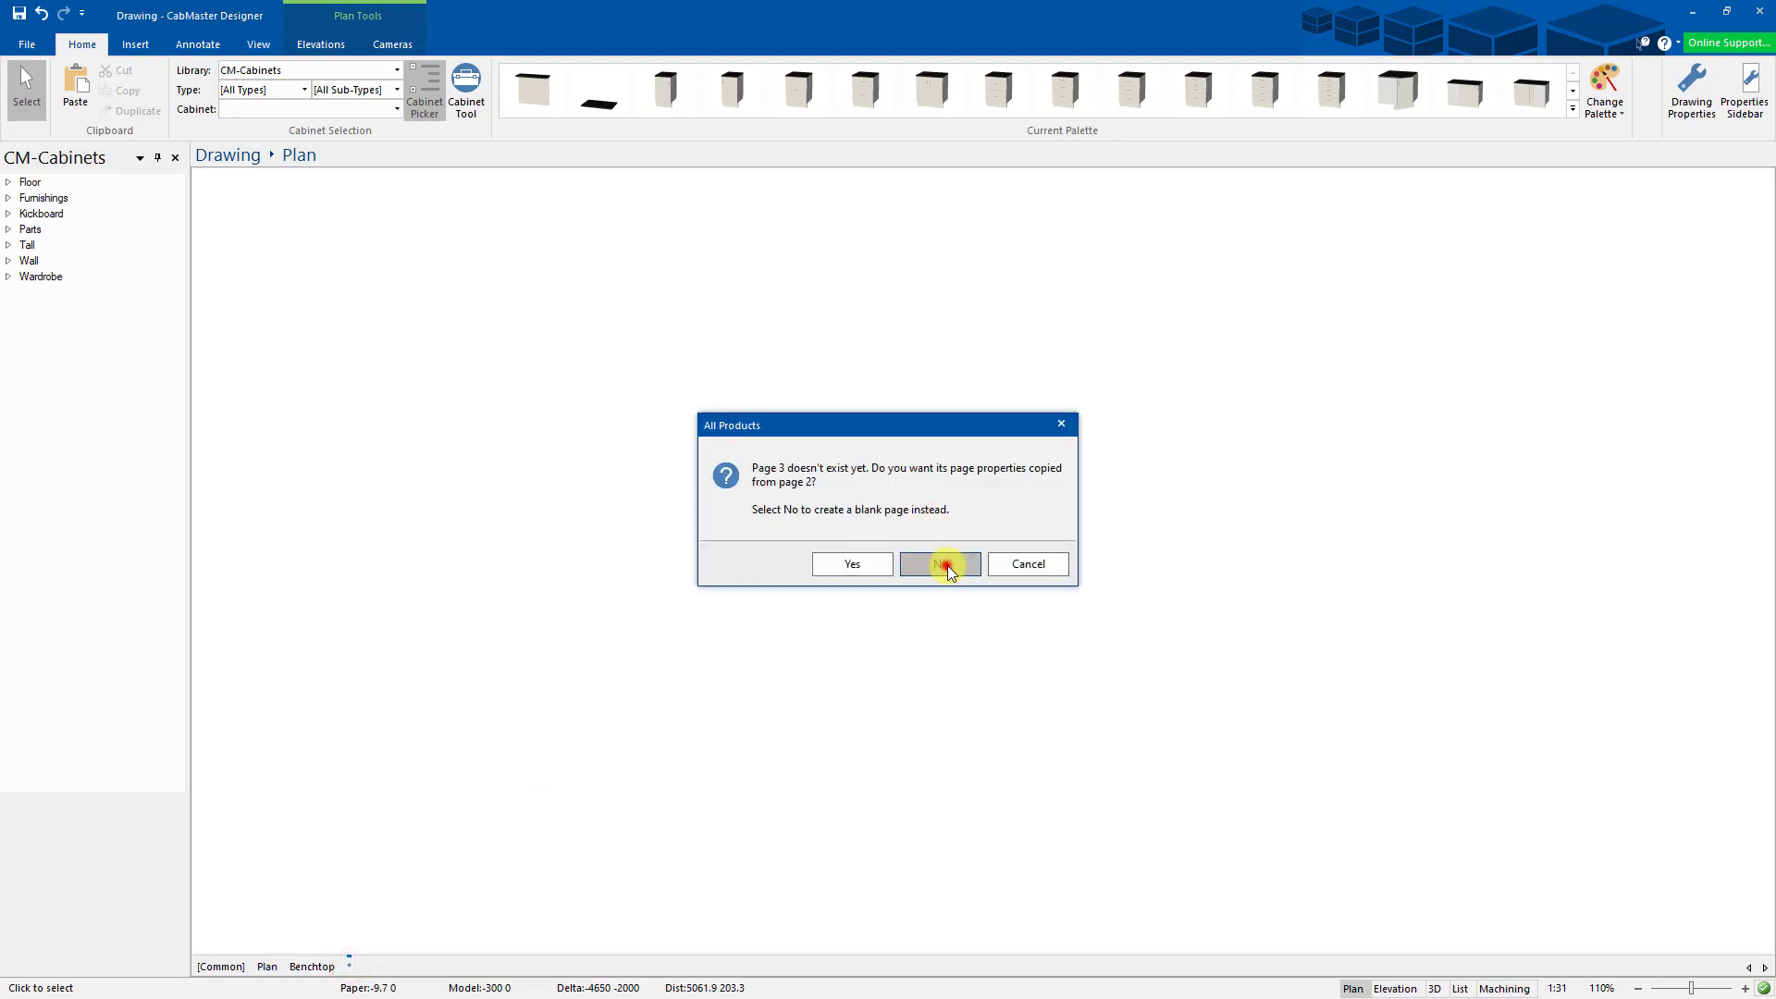
pyautogui.click(945, 563)
pyautogui.rightClick(364, 968)
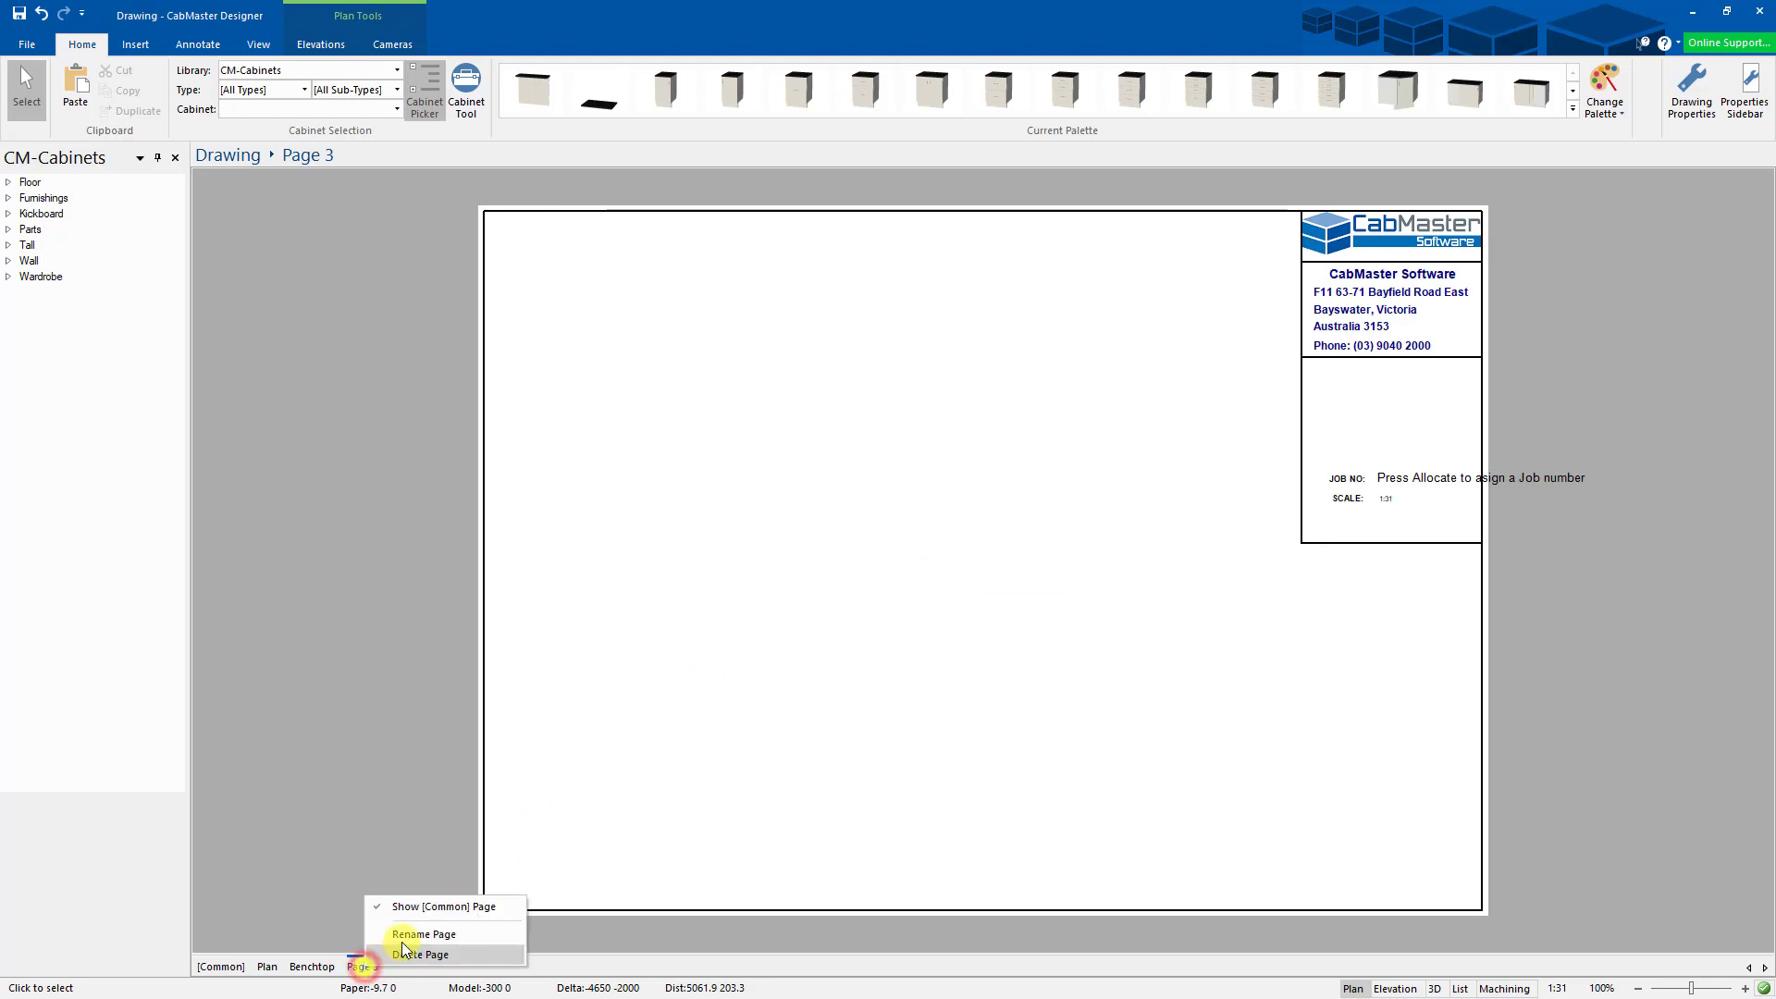
pyautogui.click(413, 940)
pyautogui.write('Elev')
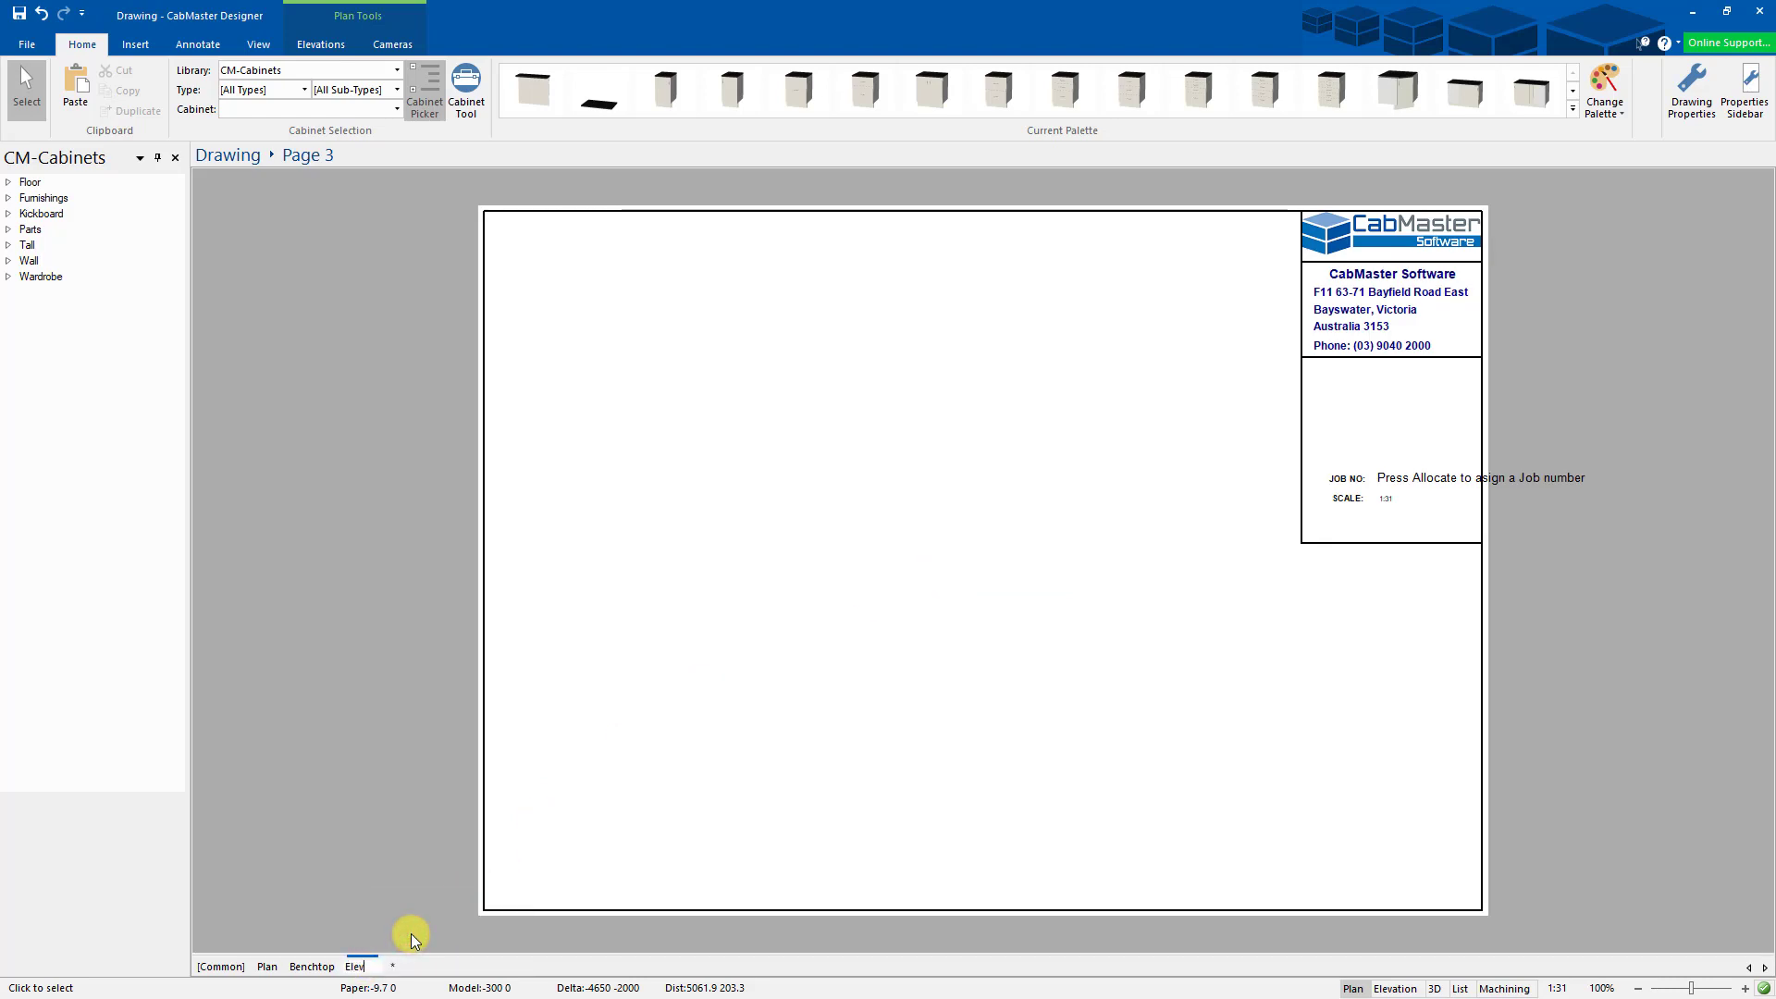
pyautogui.write('ation')
pyautogui.click(676, 797)
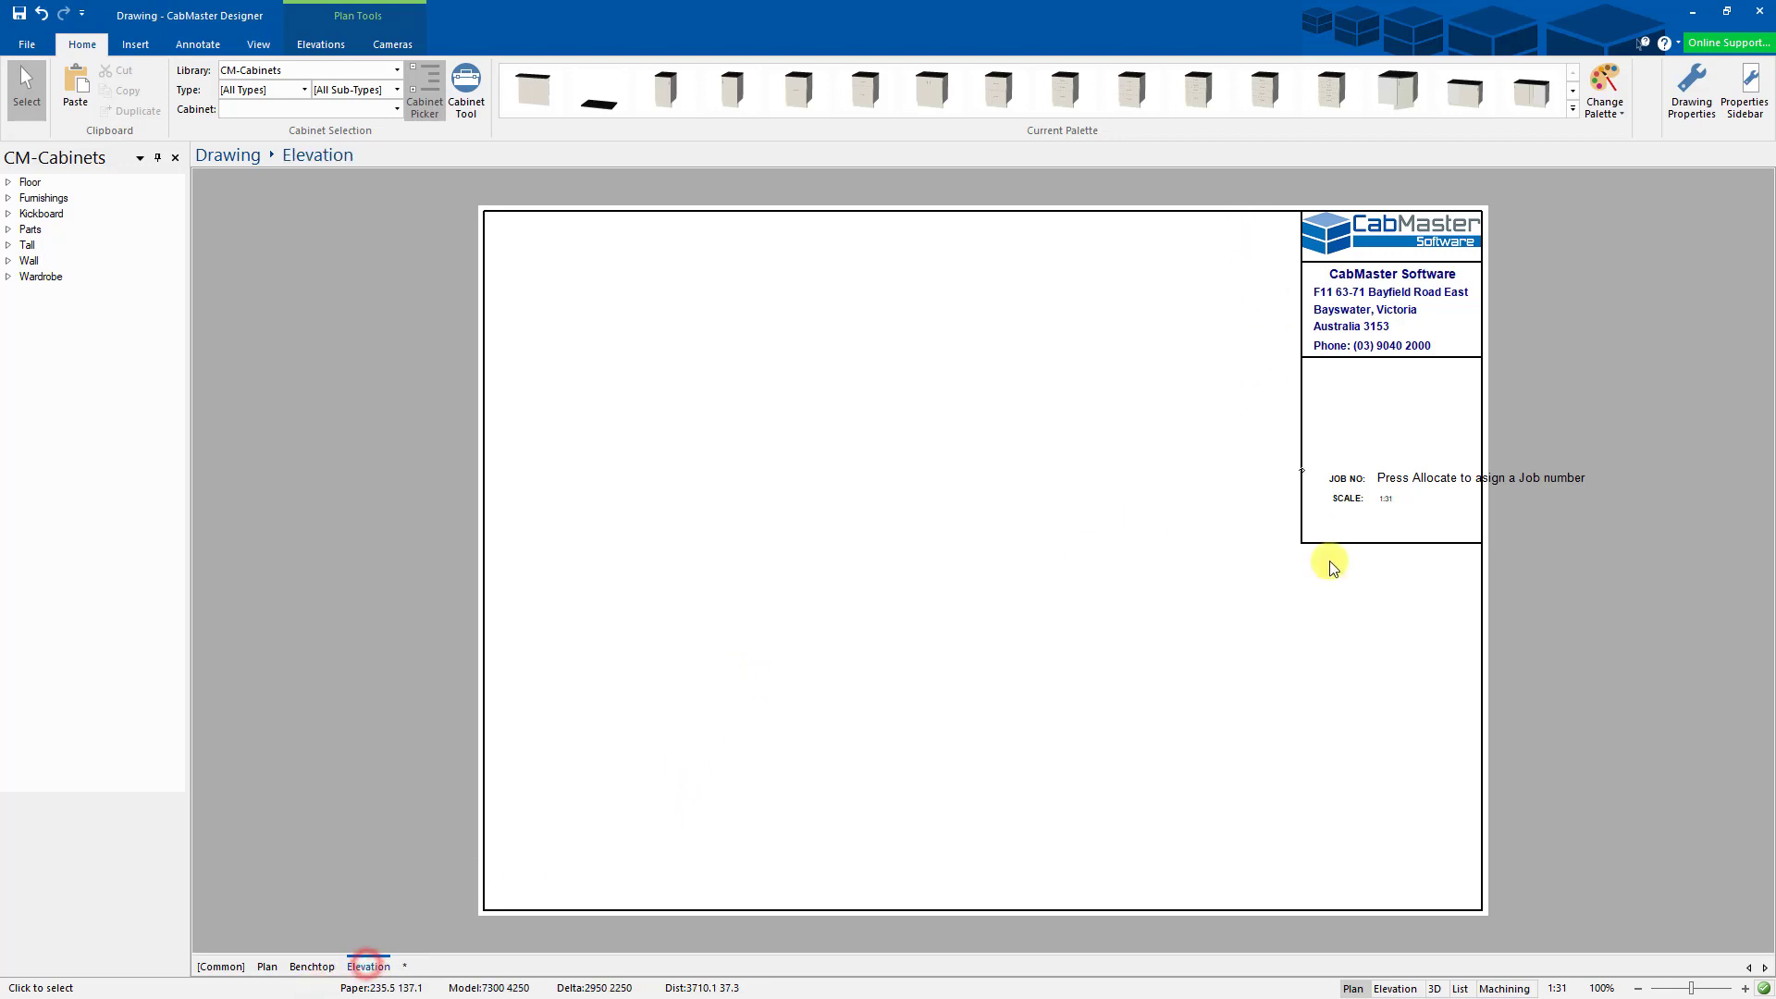
pyautogui.click(308, 968)
pyautogui.click(267, 967)
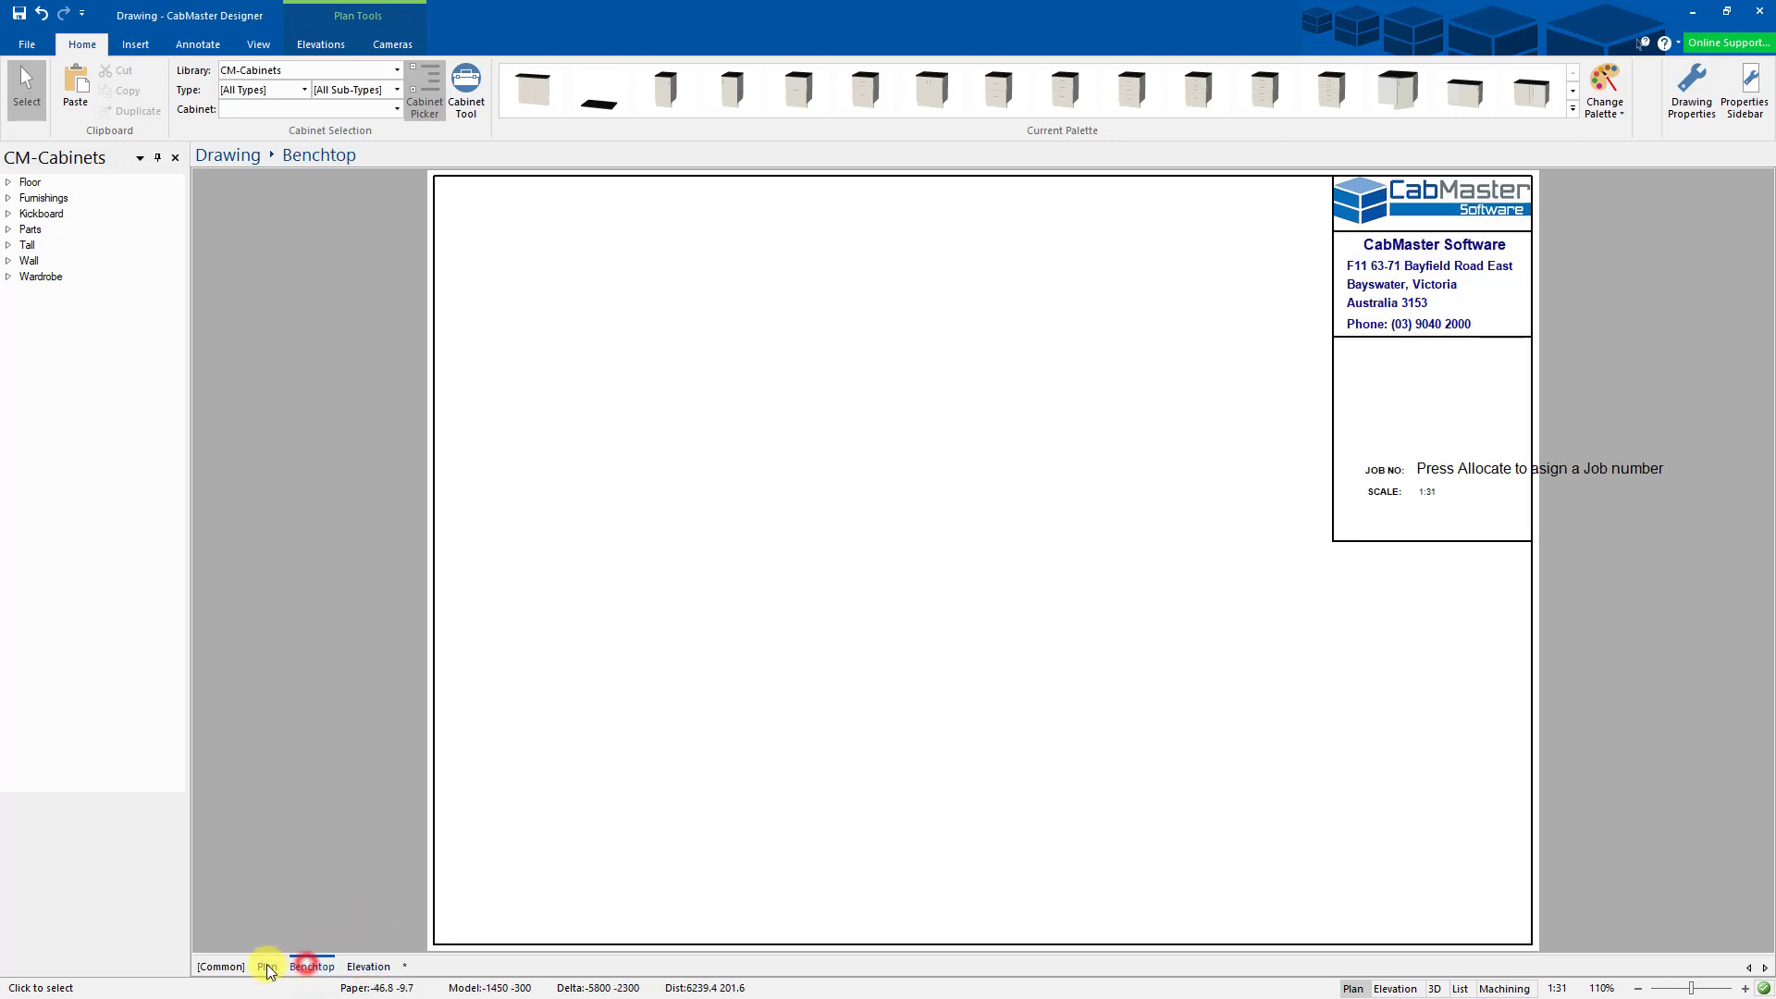
pyautogui.click(832, 523)
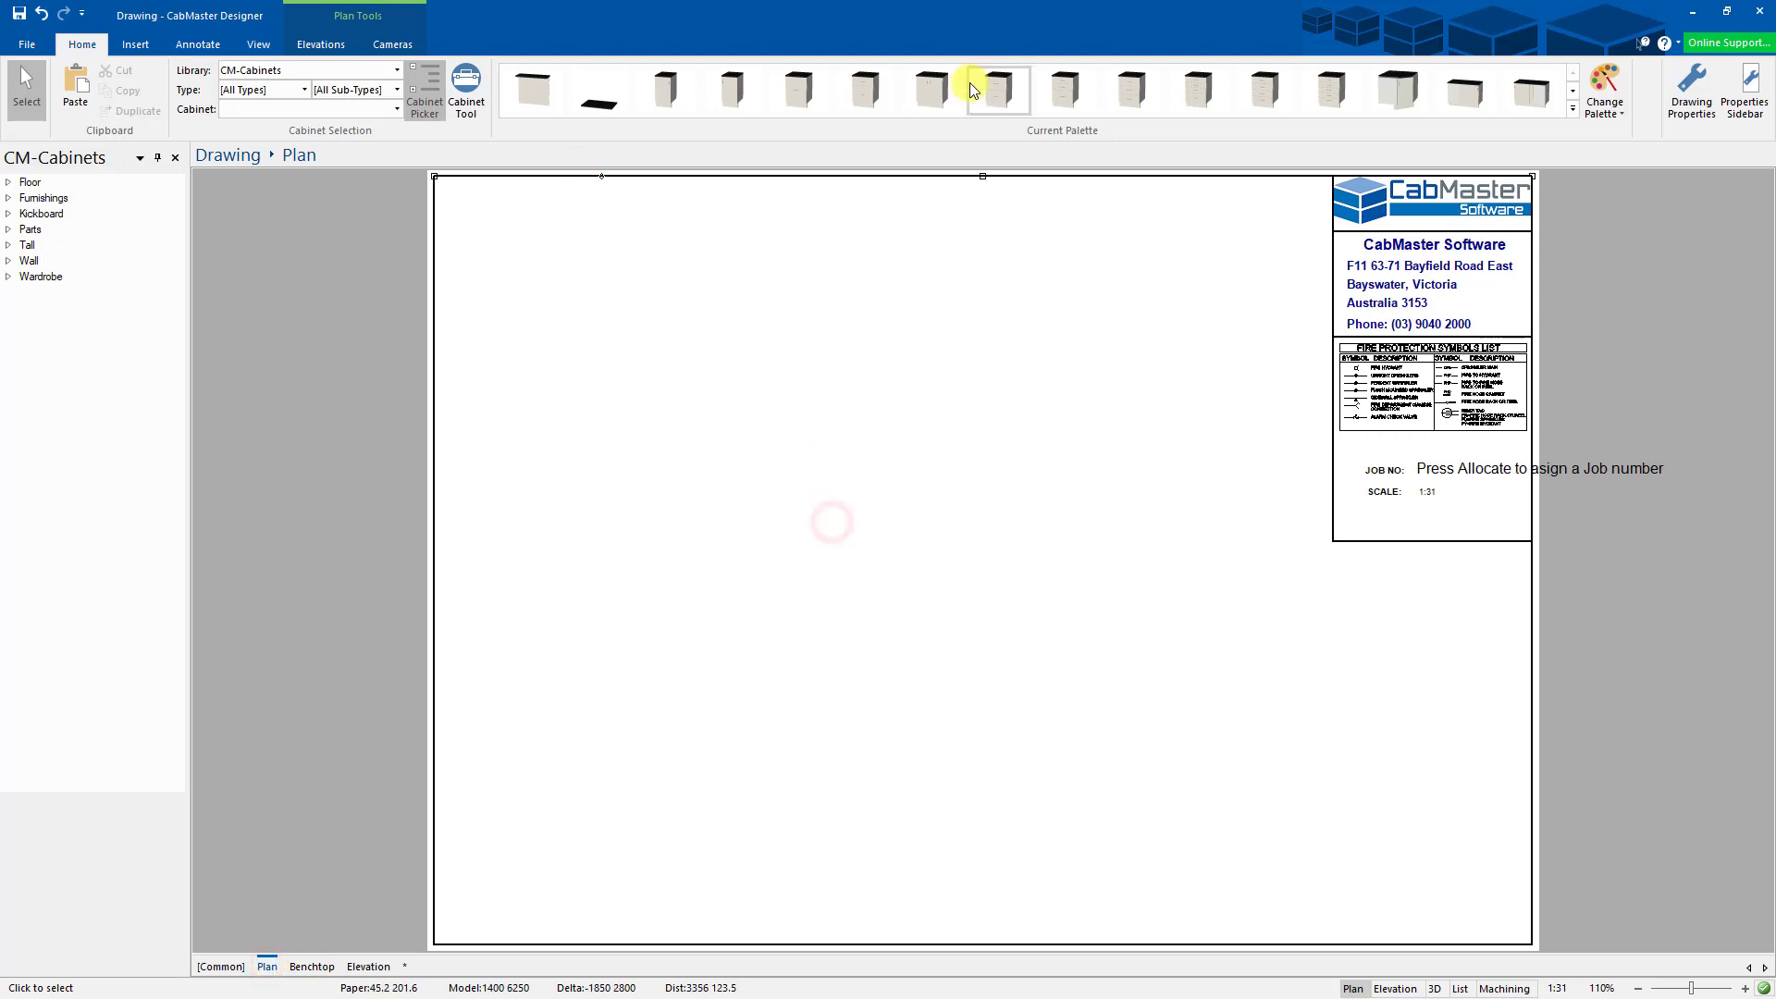
# - Place three Floor 2 Door cabinets side by side on the Plan page
pyautogui.click(932, 88)
pyautogui.click(678, 518)
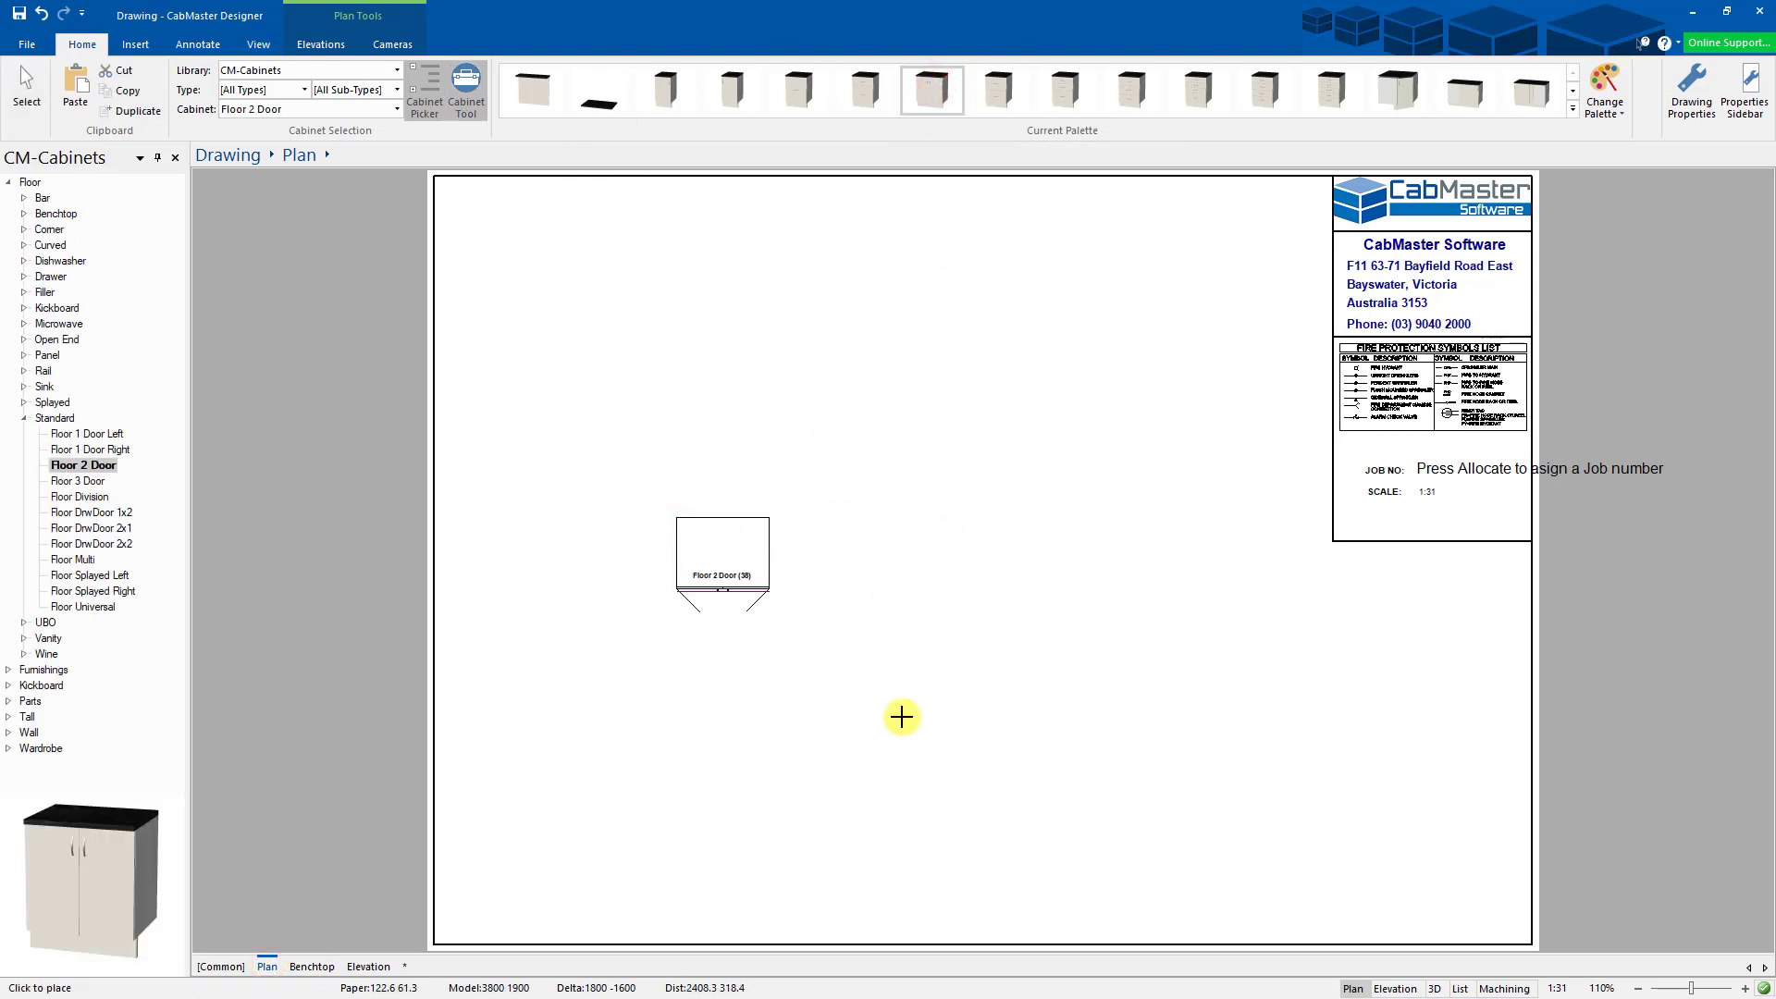
pyautogui.click(817, 507)
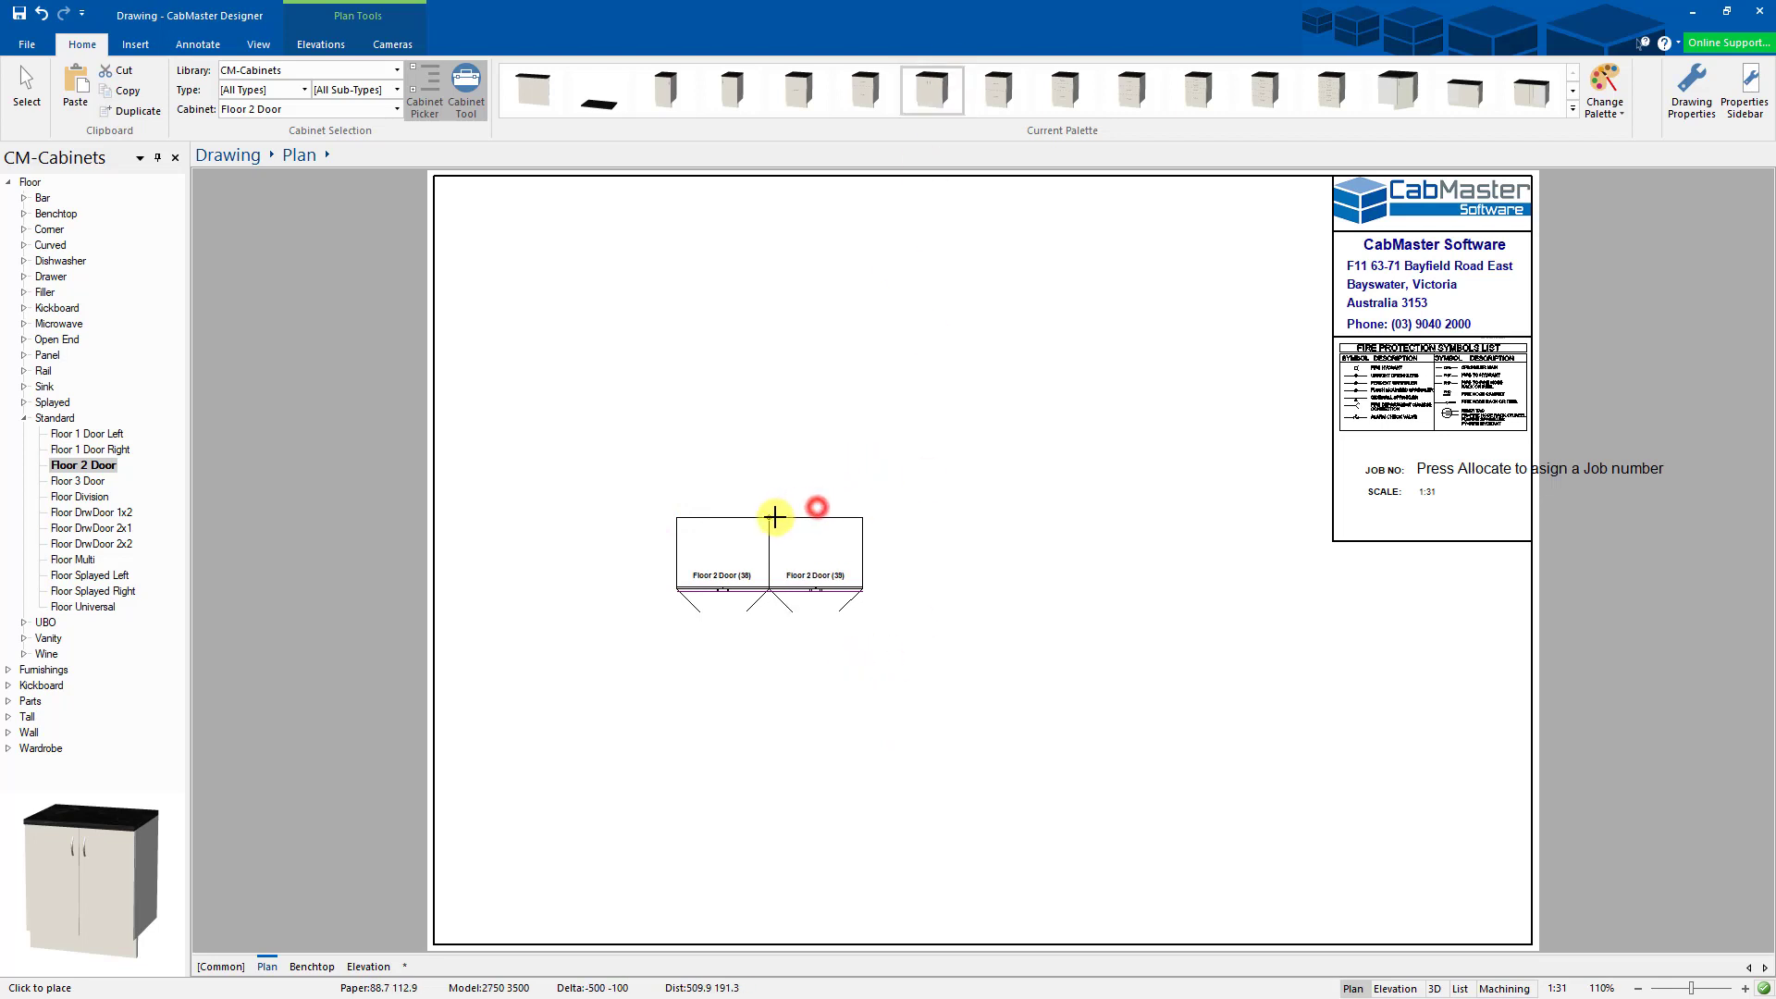
pyautogui.click(862, 523)
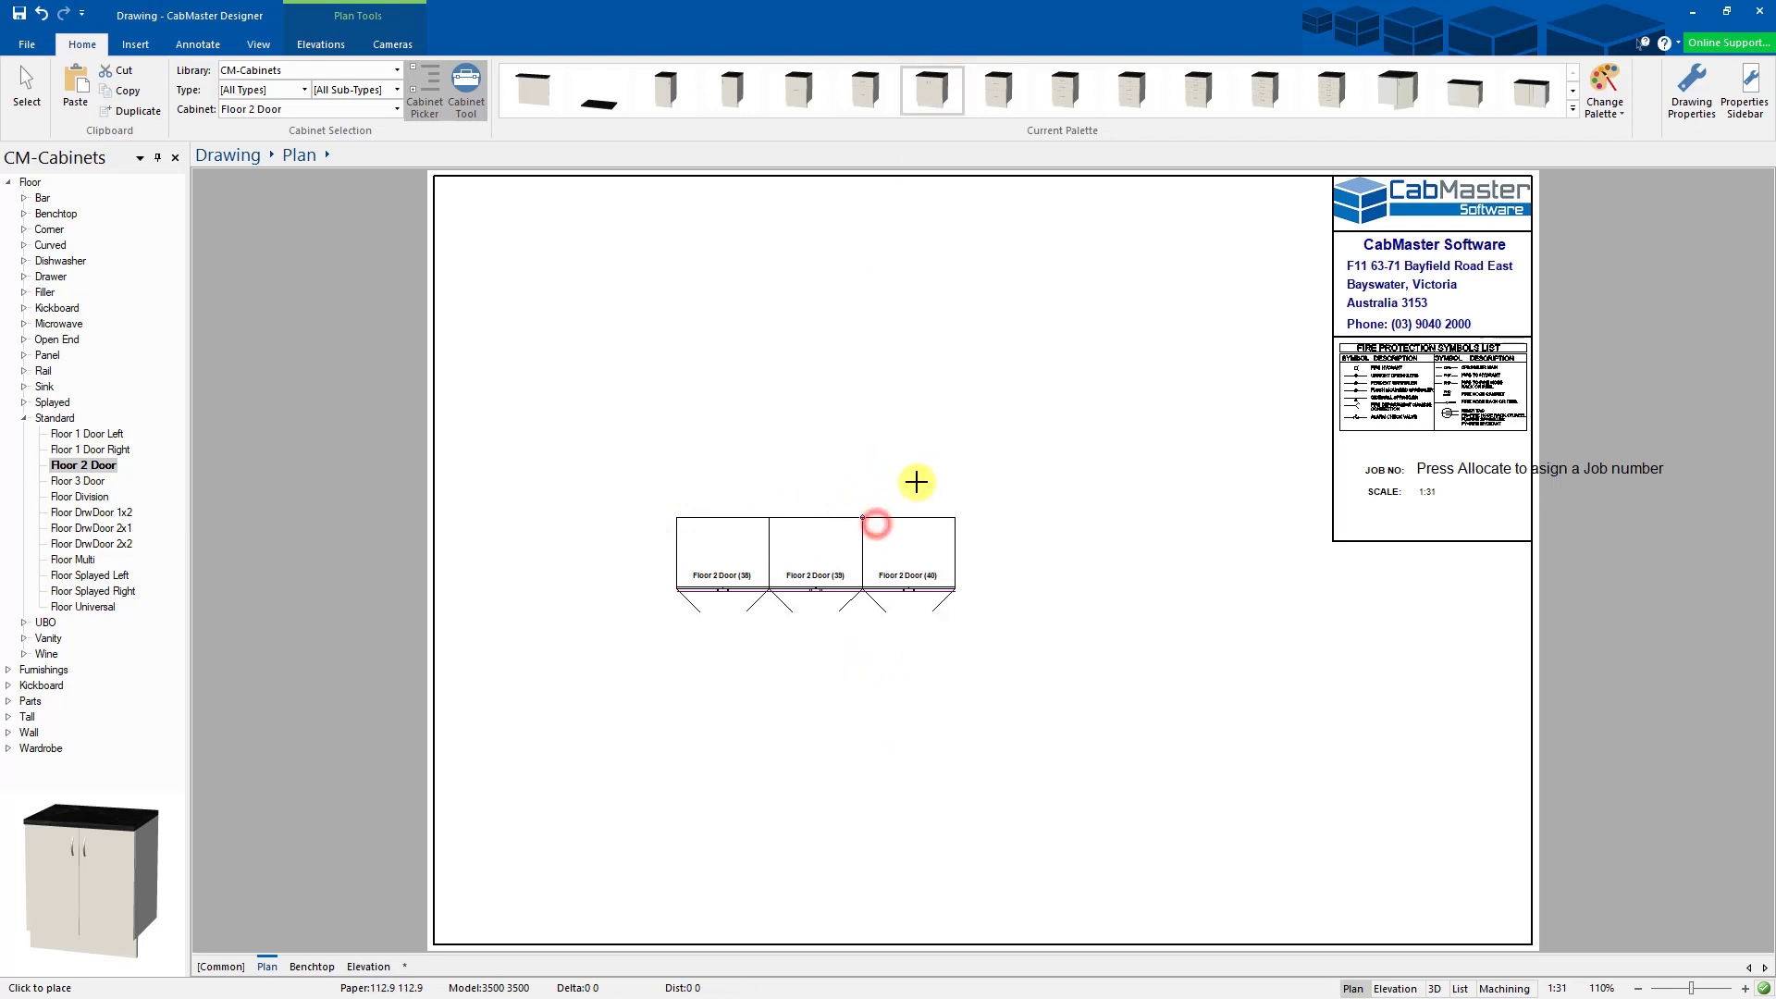
# - Draw a wall along the back edge of the three cabinets
pyautogui.click(135, 47)
pyautogui.click(127, 87)
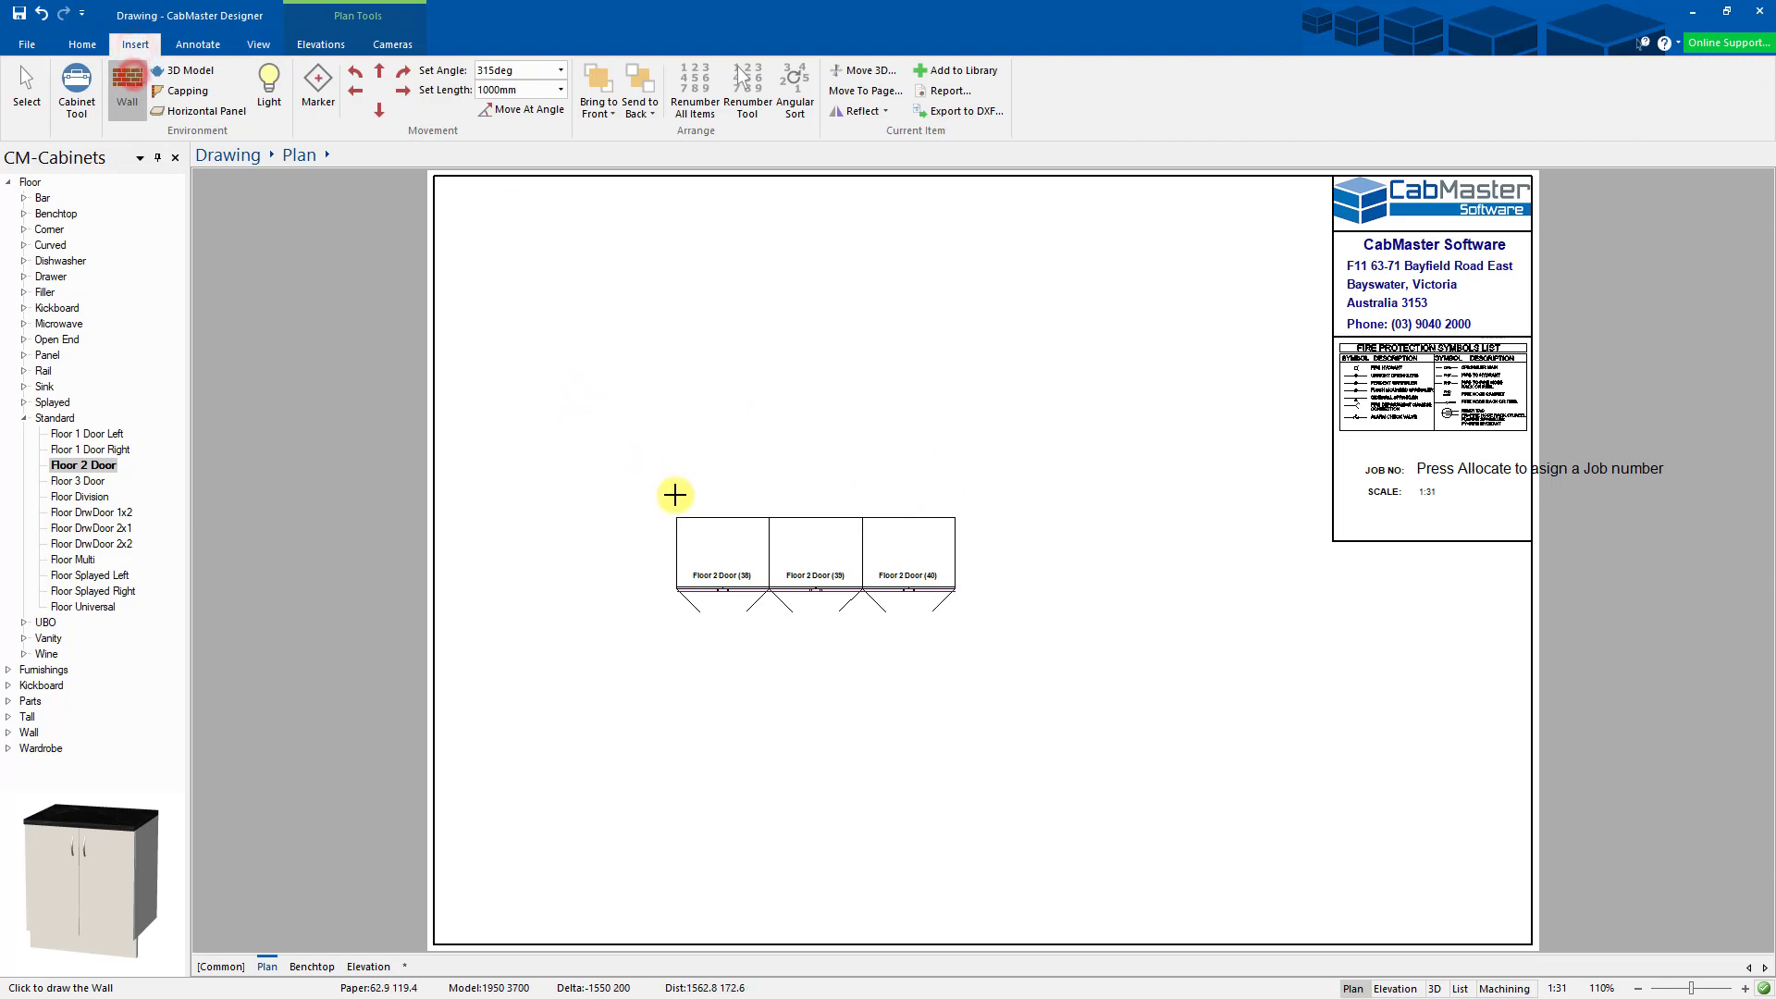
pyautogui.click(955, 510)
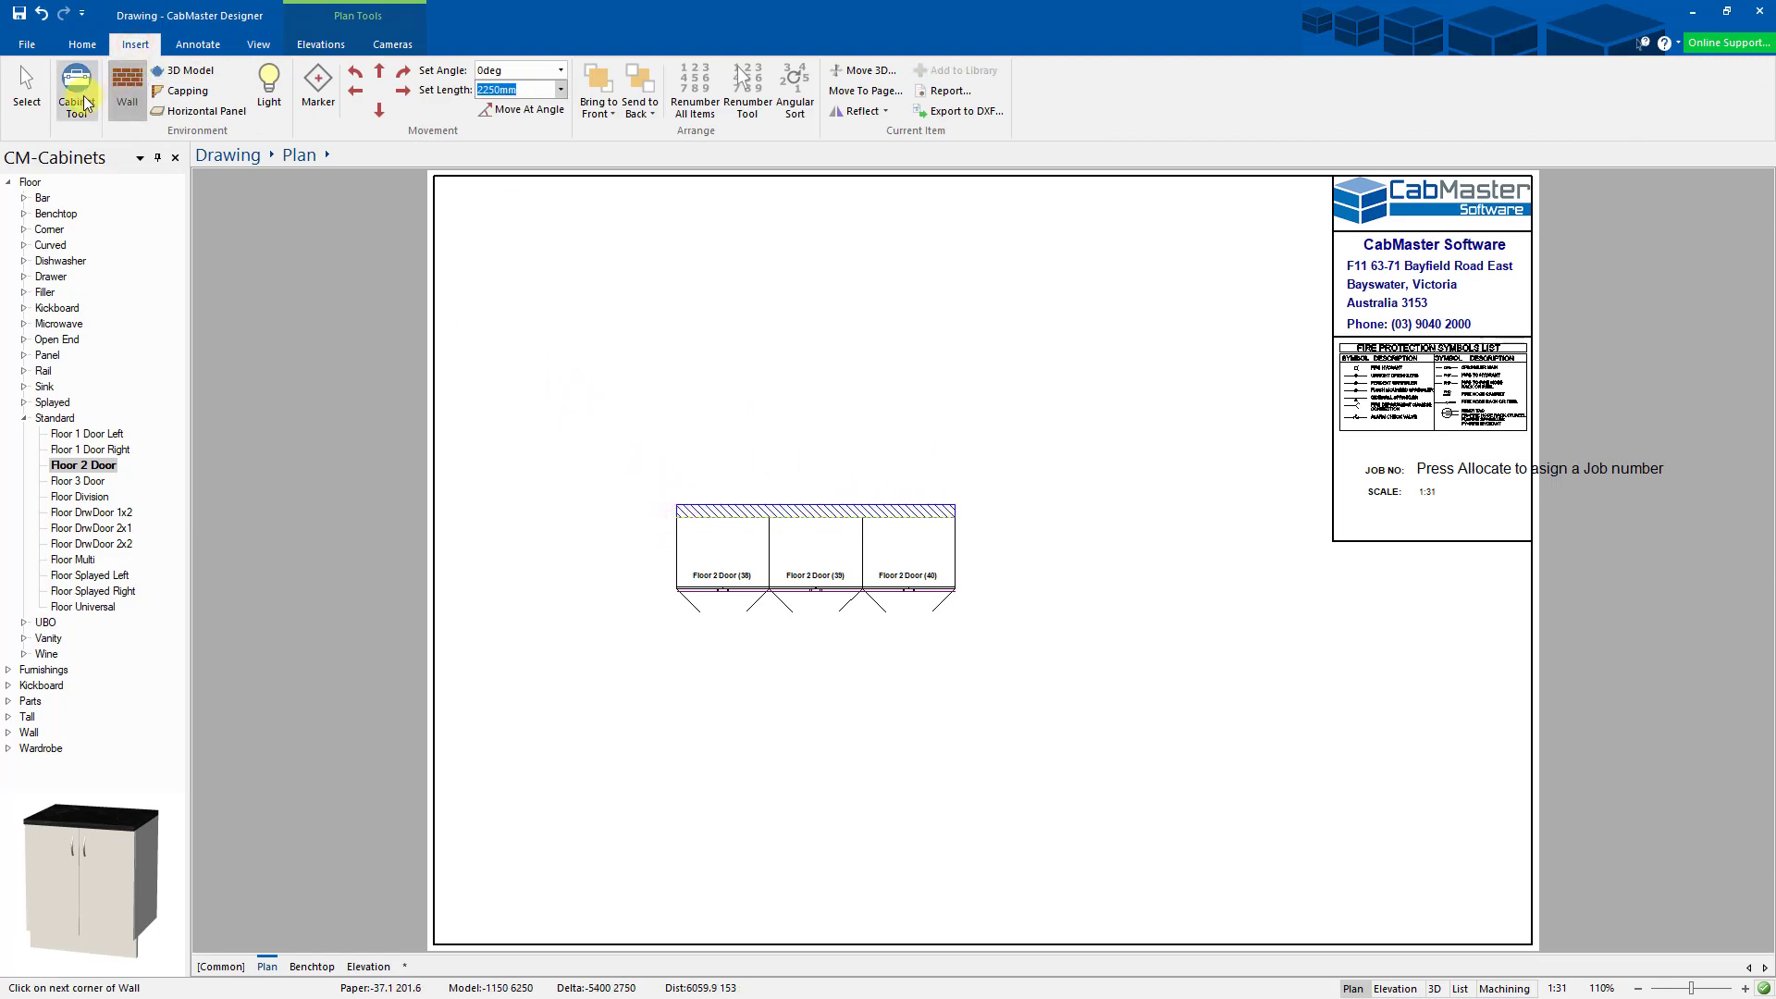
pyautogui.click(26, 88)
pyautogui.click(728, 383)
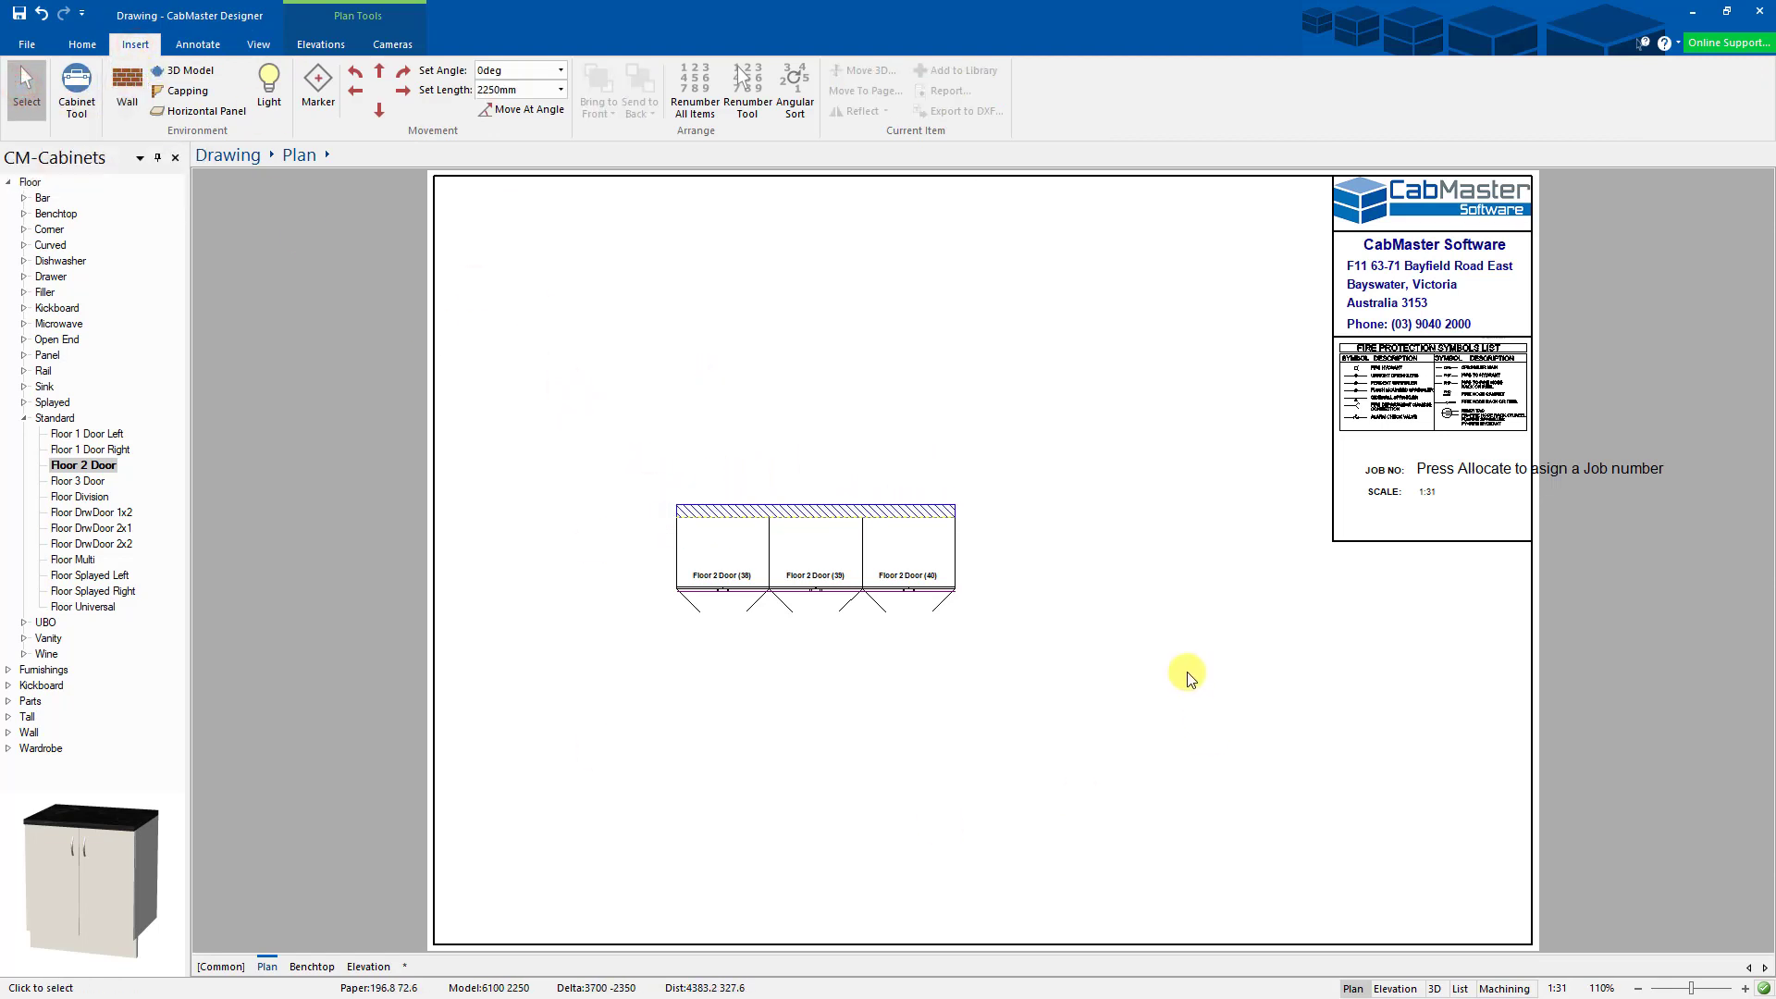
# - In the Benchtop page's plan view visibility options, show the Plan page's cabinets
pyautogui.click(311, 968)
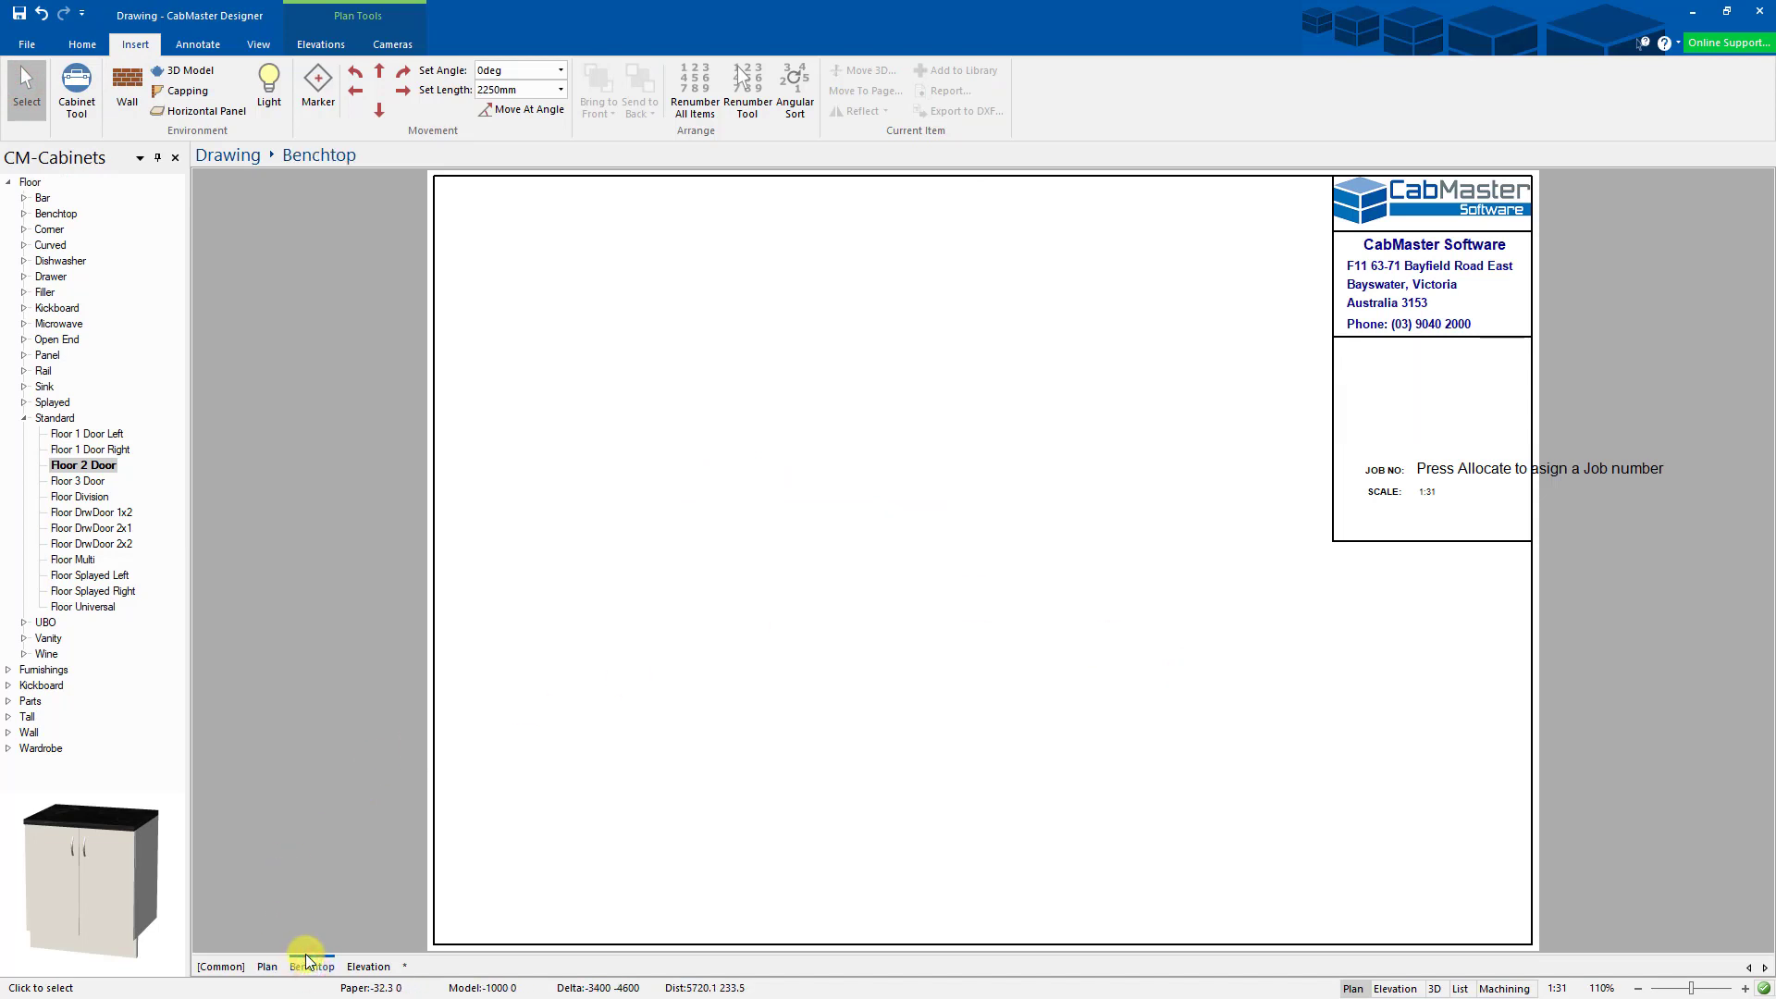
pyautogui.click(370, 966)
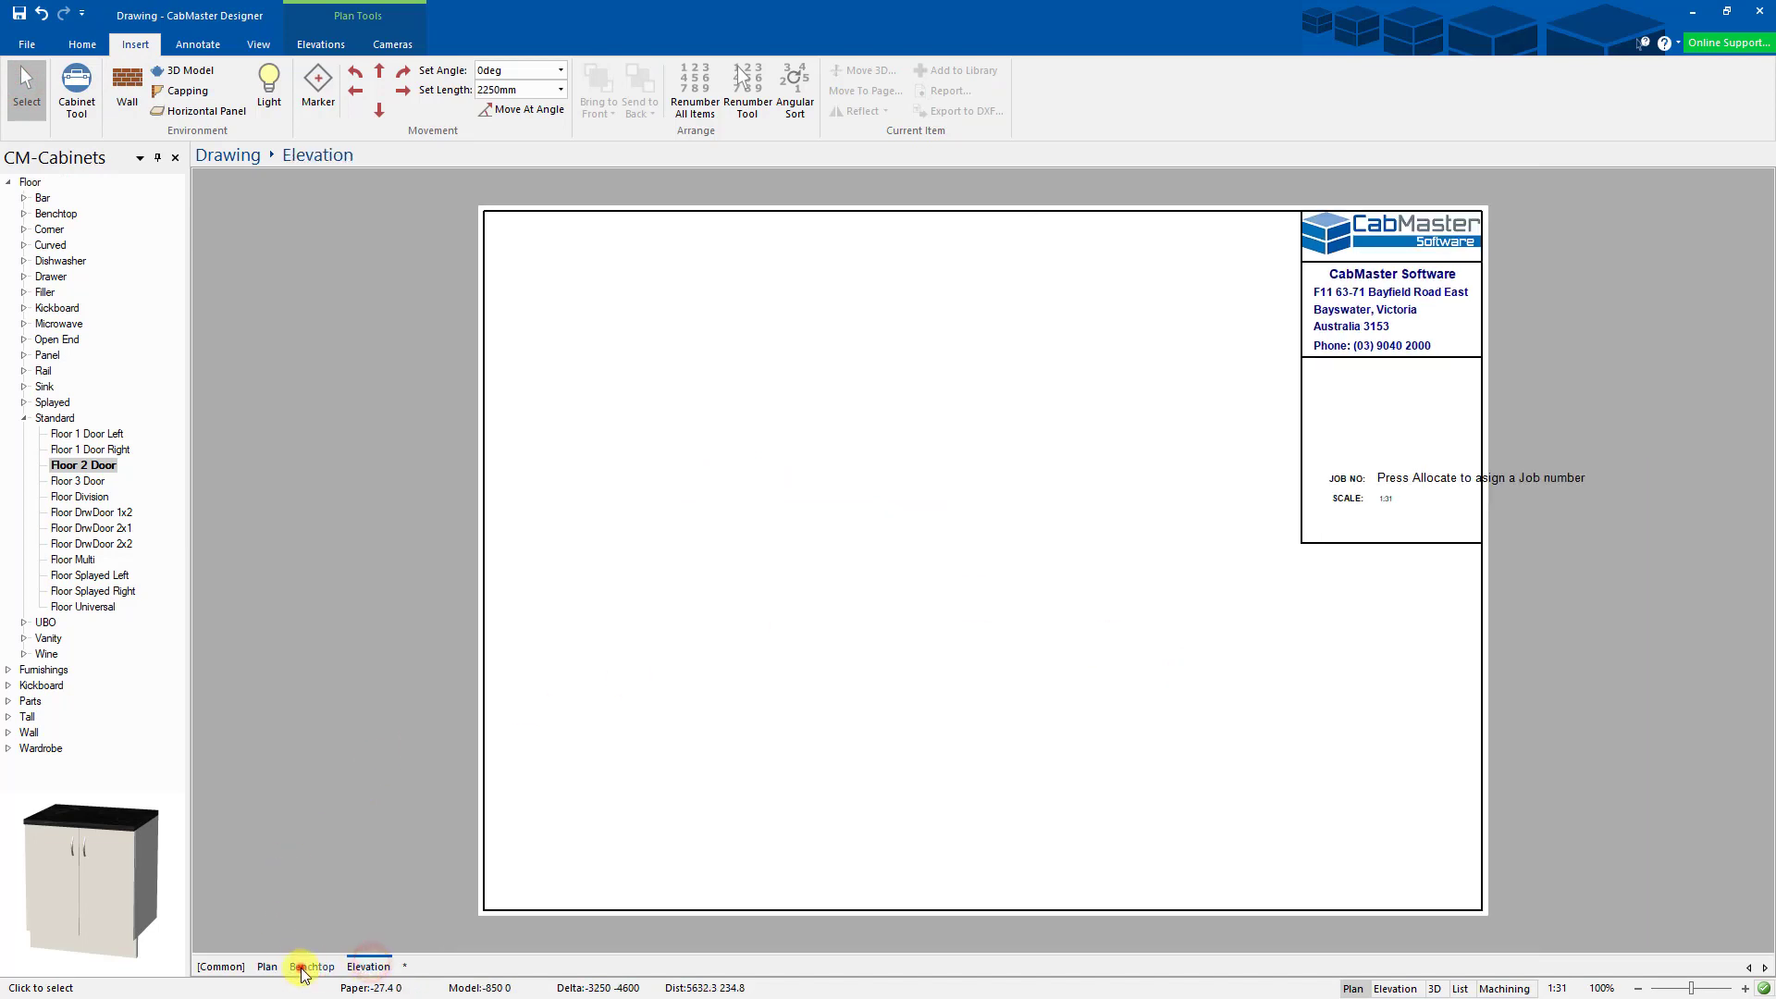
pyautogui.click(306, 968)
pyautogui.rightClick(742, 566)
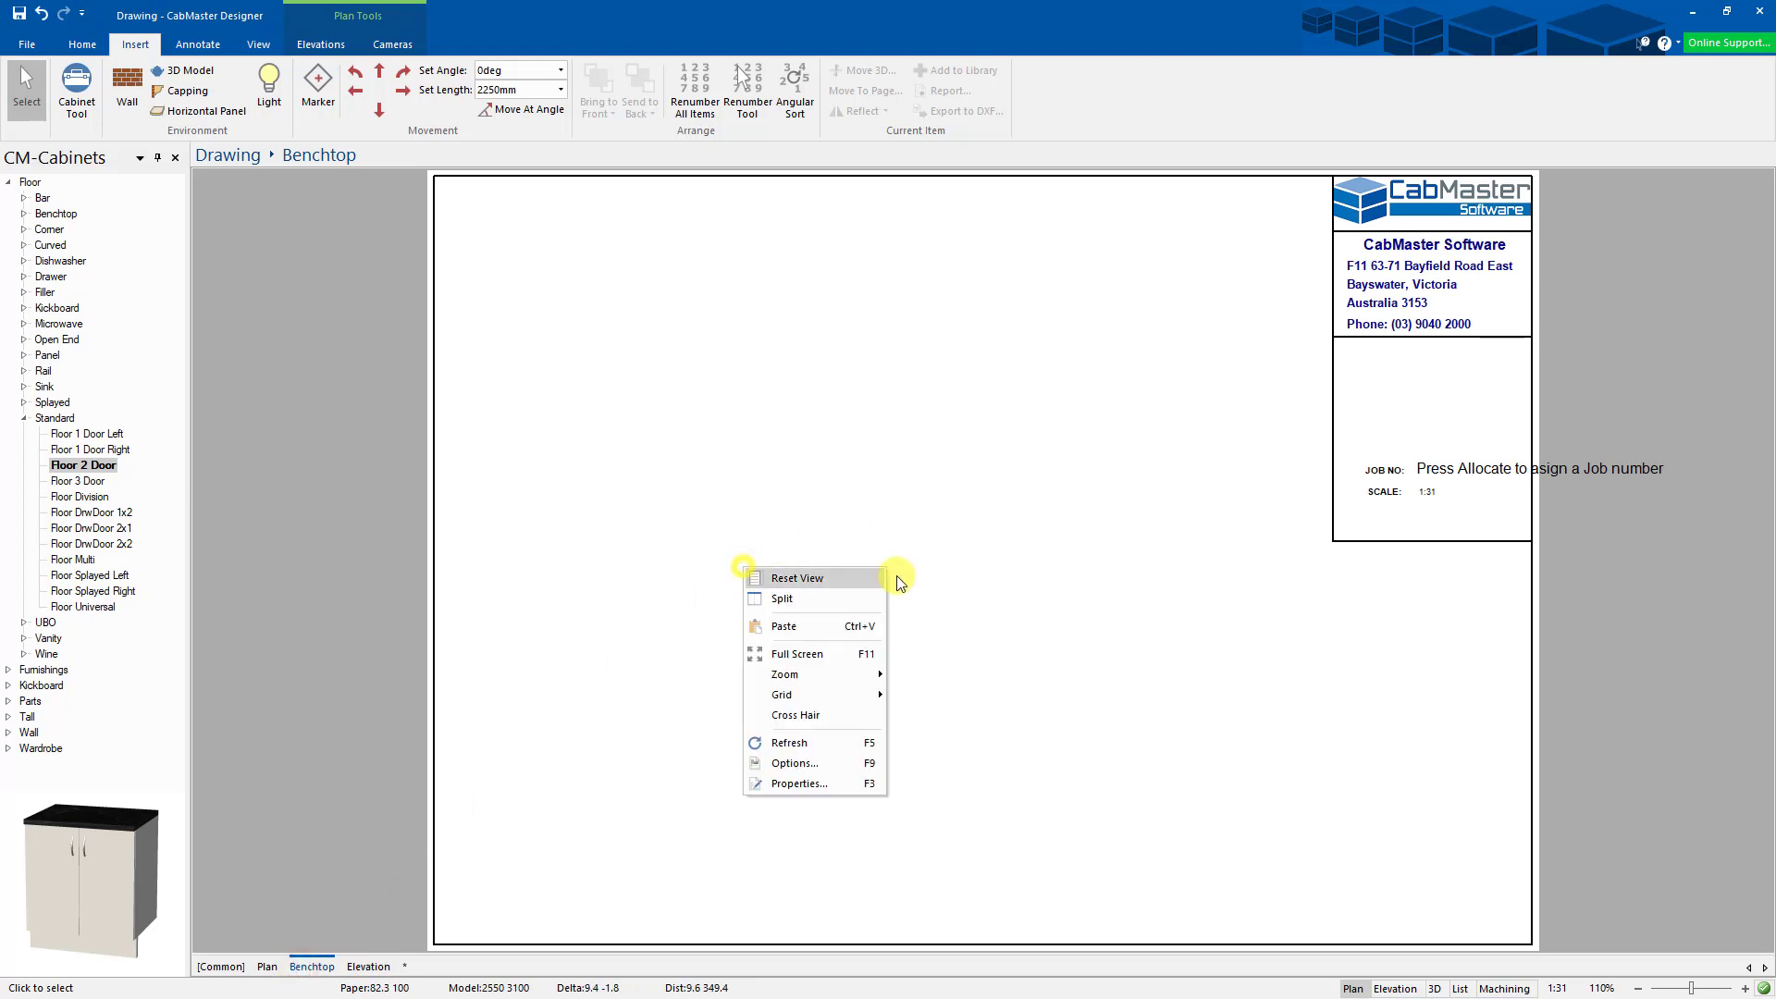
pyautogui.click(812, 764)
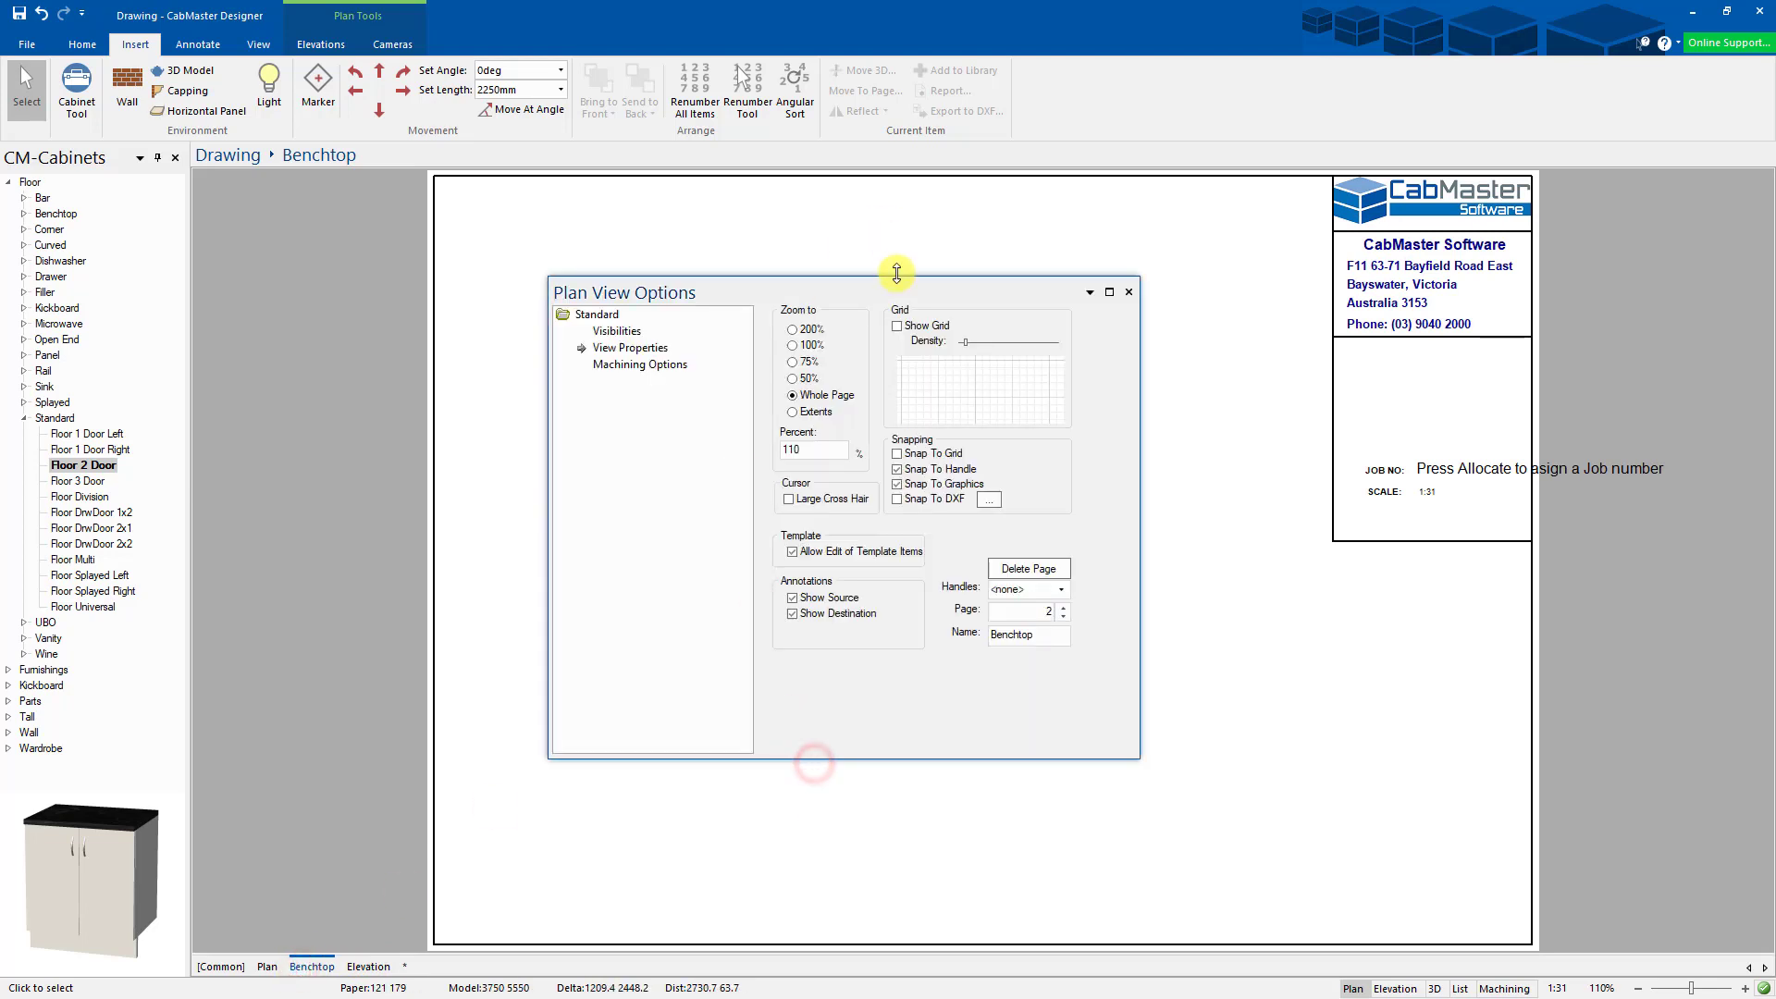
pyautogui.moveTo(897, 273); pyautogui.dragTo(1075, 347)
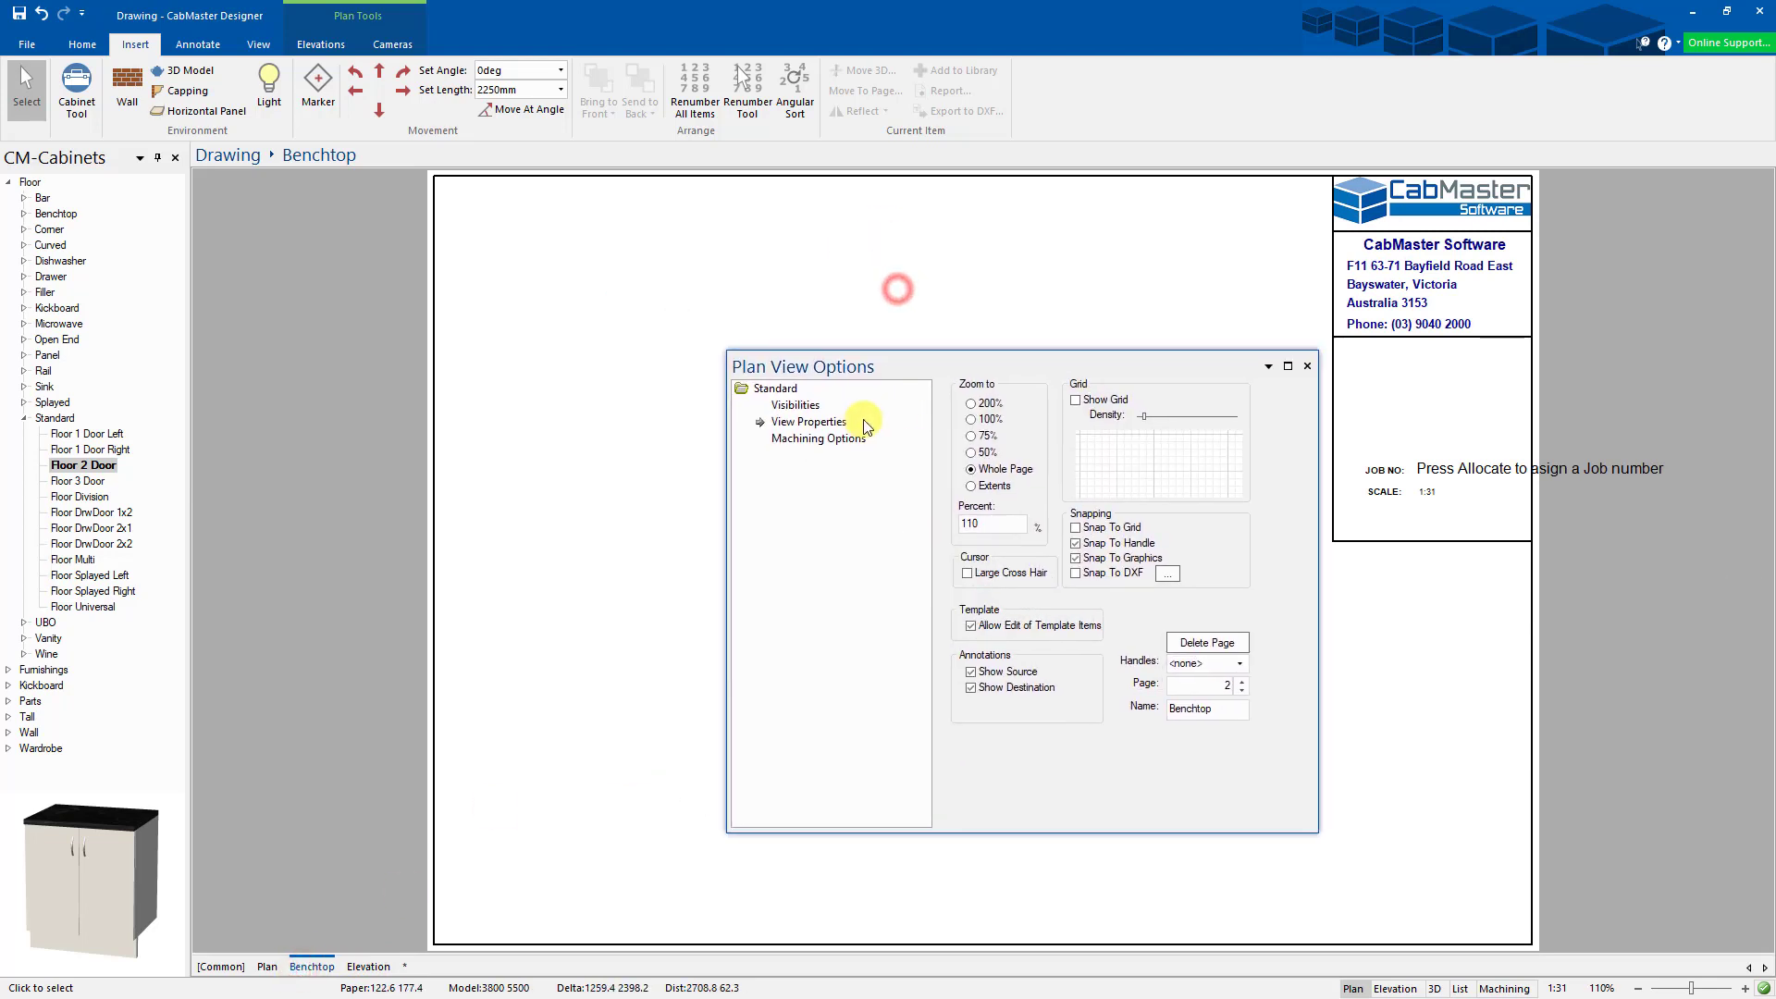
pyautogui.click(794, 407)
pyautogui.moveTo(971, 369); pyautogui.dragTo(1269, 393)
pyautogui.click(1240, 738)
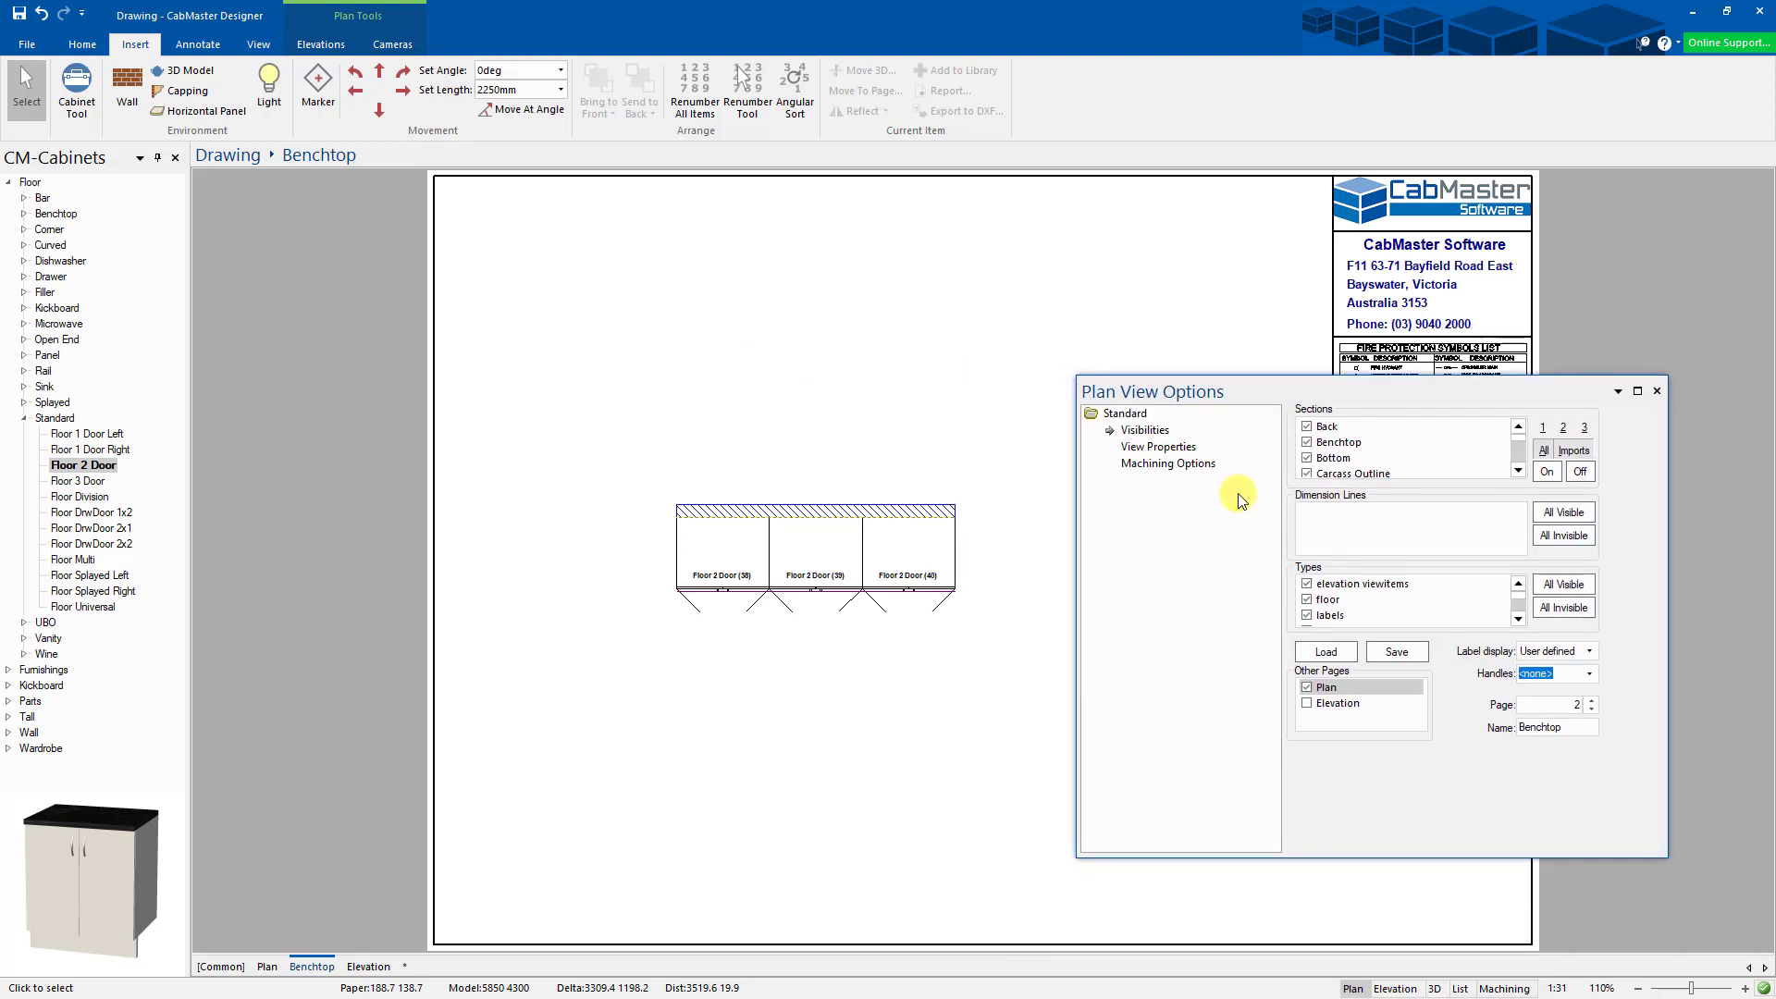
# - Hide backs, bottoms, carcass, doors, swings, ends, hardware, kick, rails, shelves and splashback sections
pyautogui.click(1308, 428)
pyautogui.click(1307, 458)
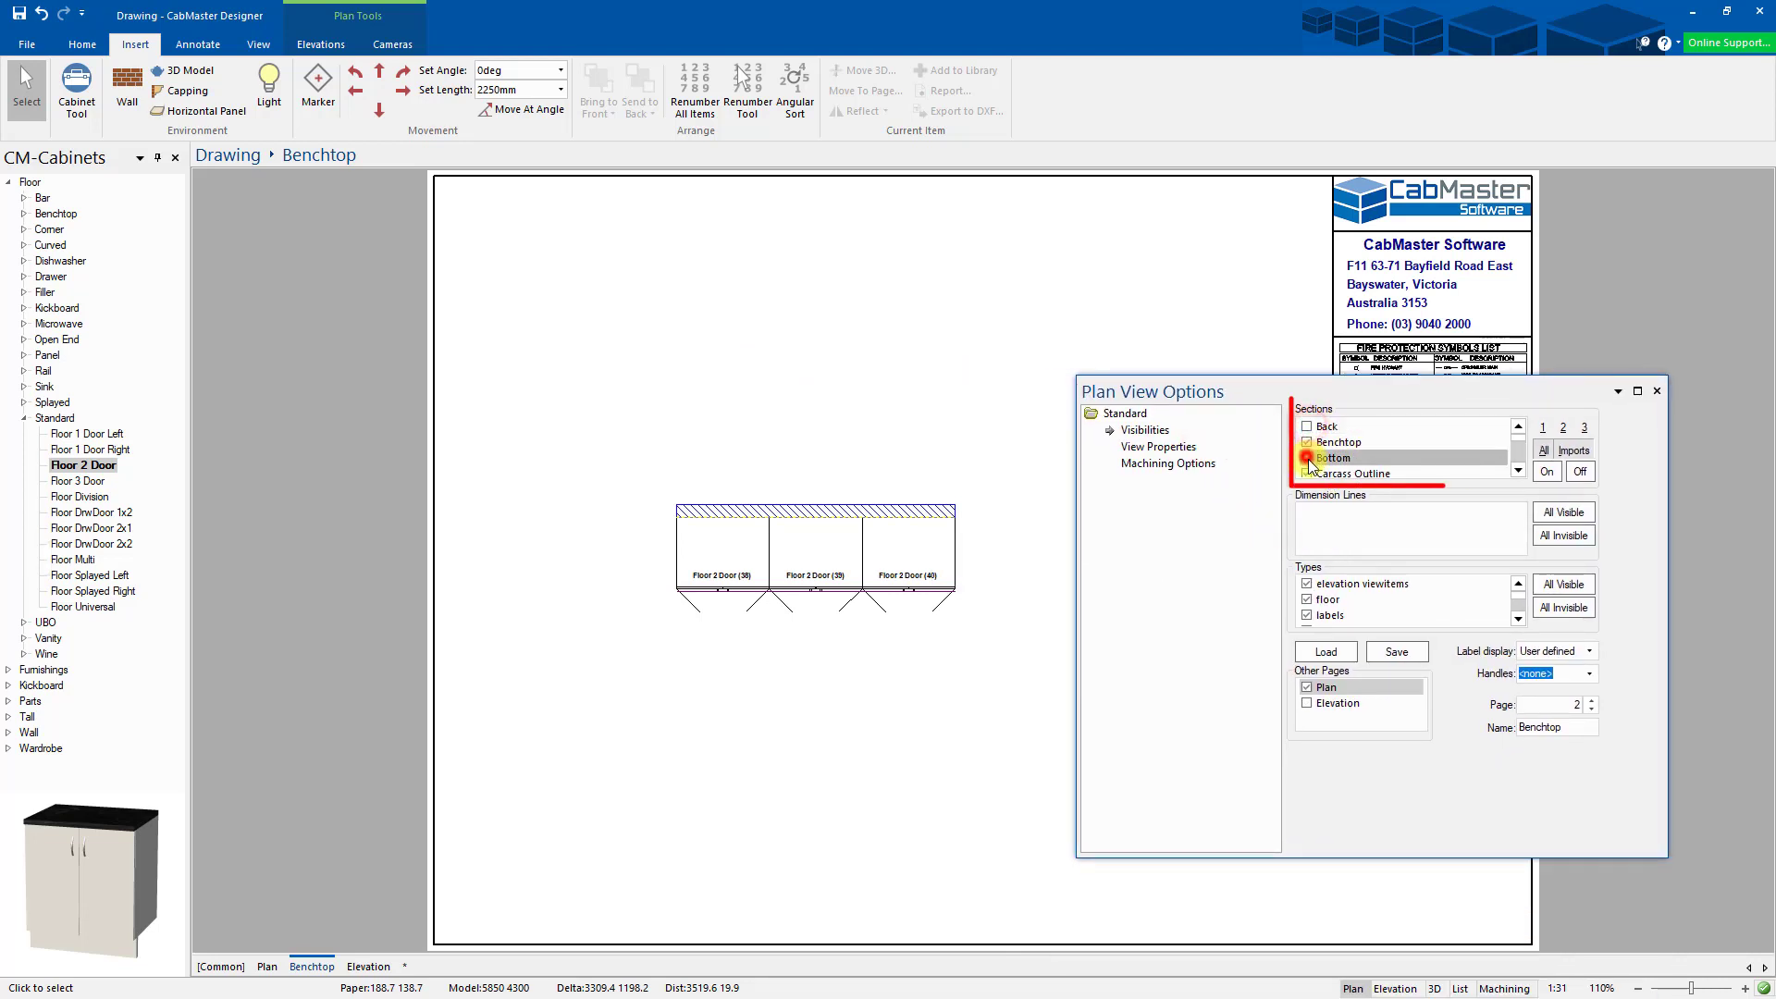
pyautogui.click(1307, 473)
pyautogui.click(1517, 470)
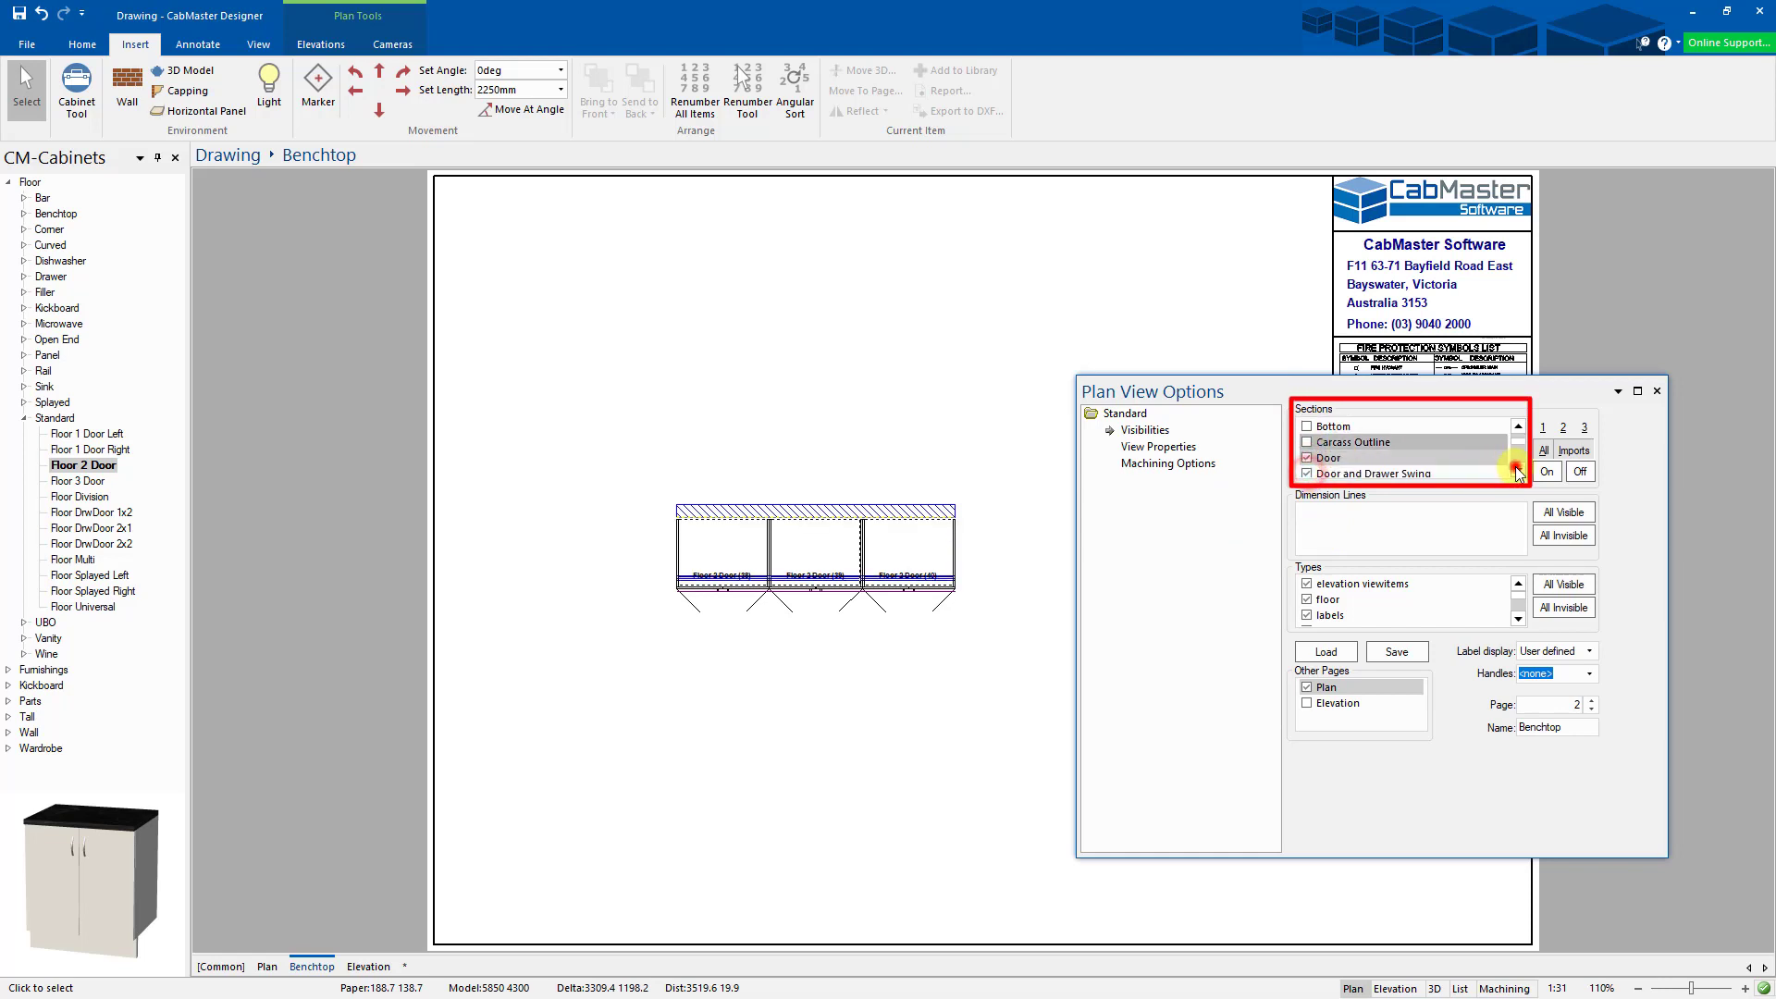
pyautogui.click(1305, 457)
pyautogui.click(1309, 473)
pyautogui.click(1307, 473)
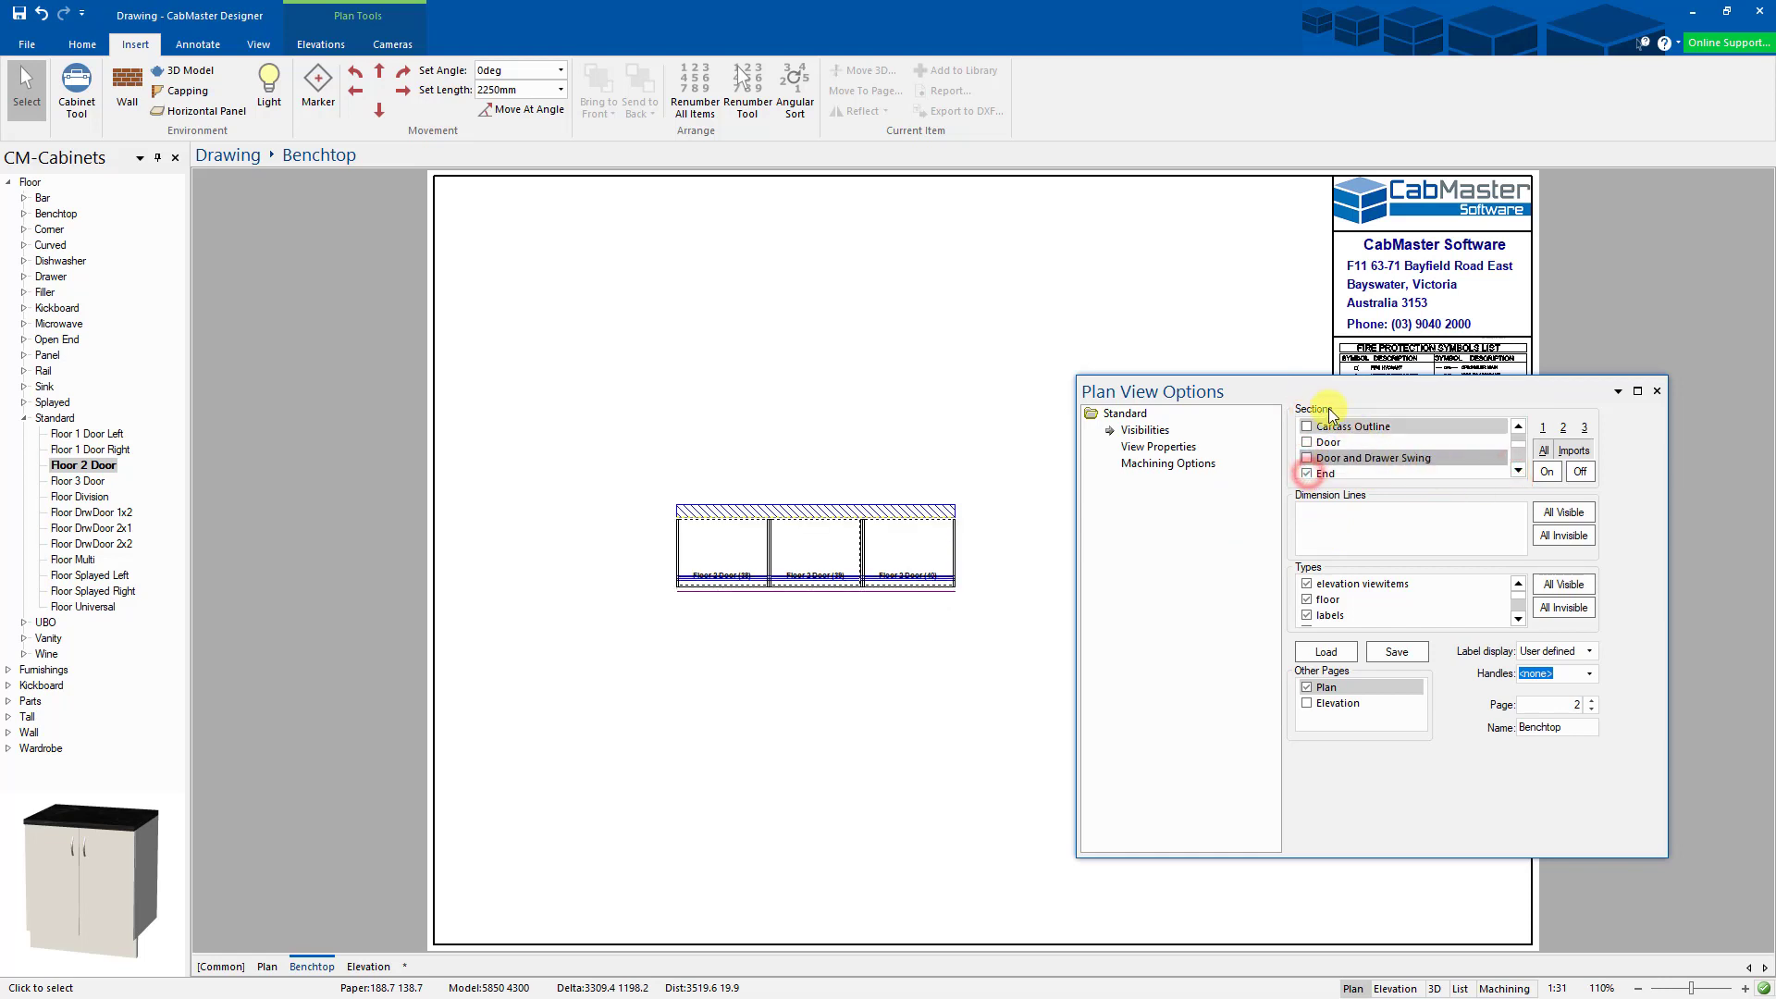
pyautogui.scroll(-1, 1323, 462)
pyautogui.click(1518, 470)
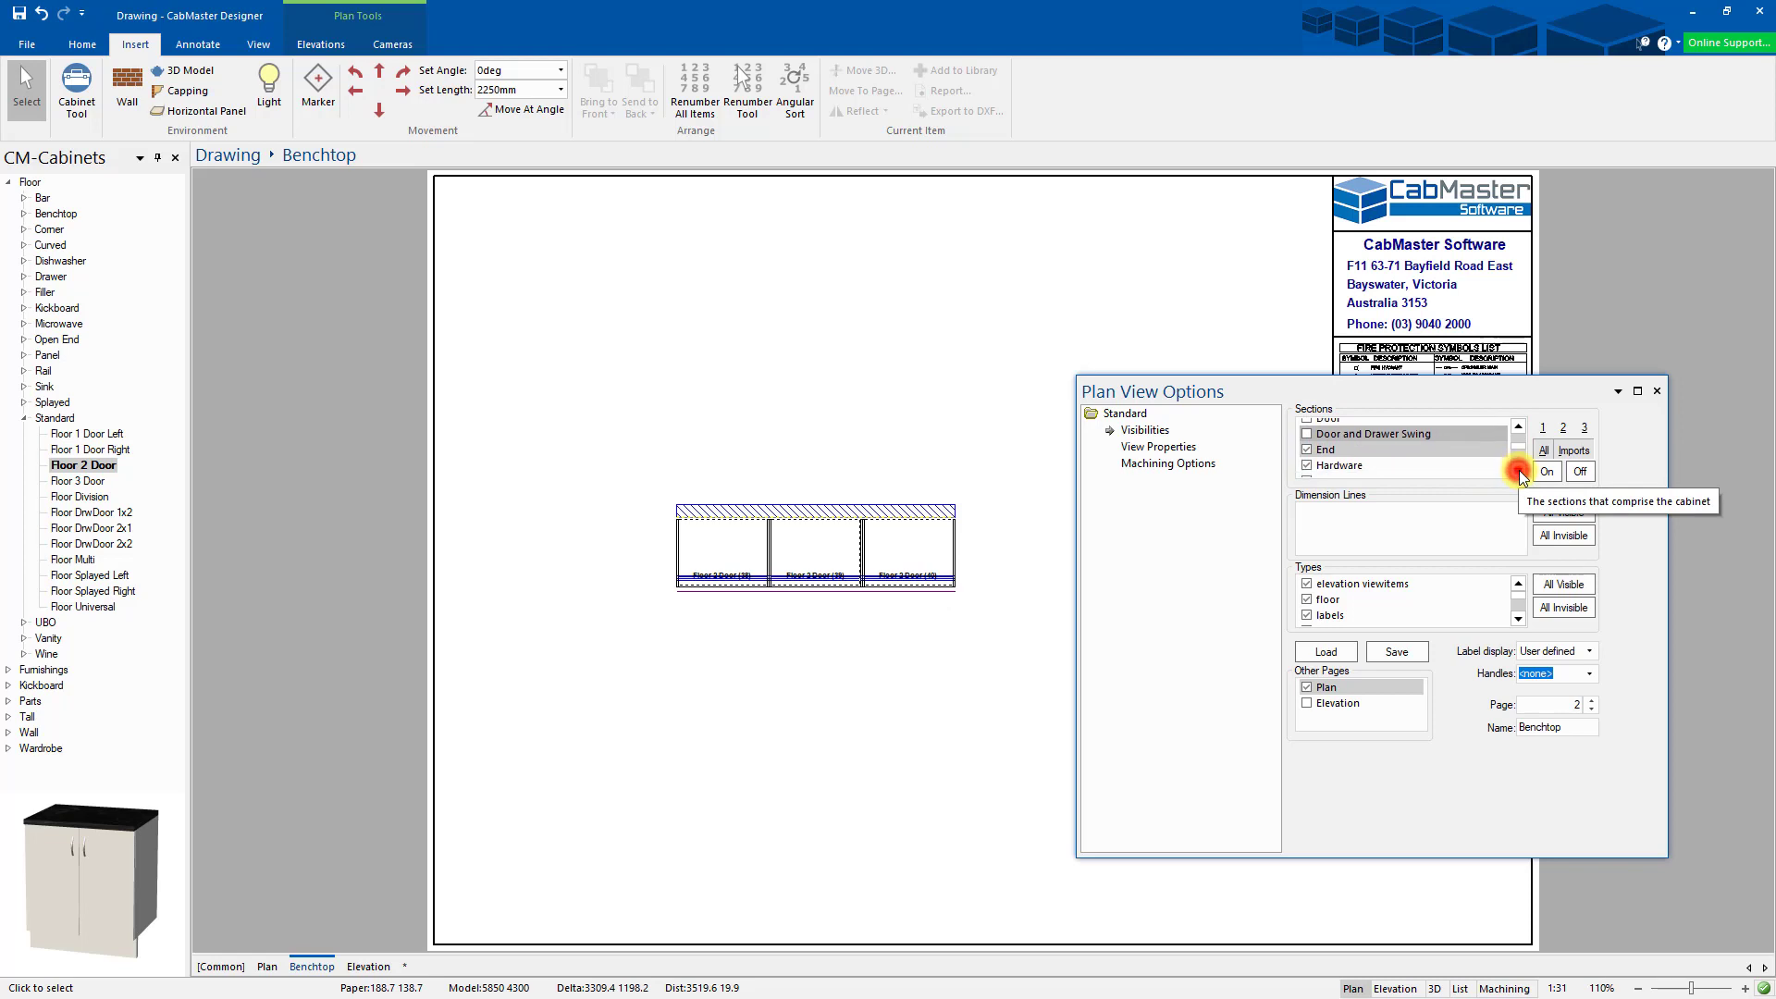
pyautogui.click(1518, 470)
pyautogui.click(1307, 442)
pyautogui.click(1307, 458)
pyautogui.click(1306, 473)
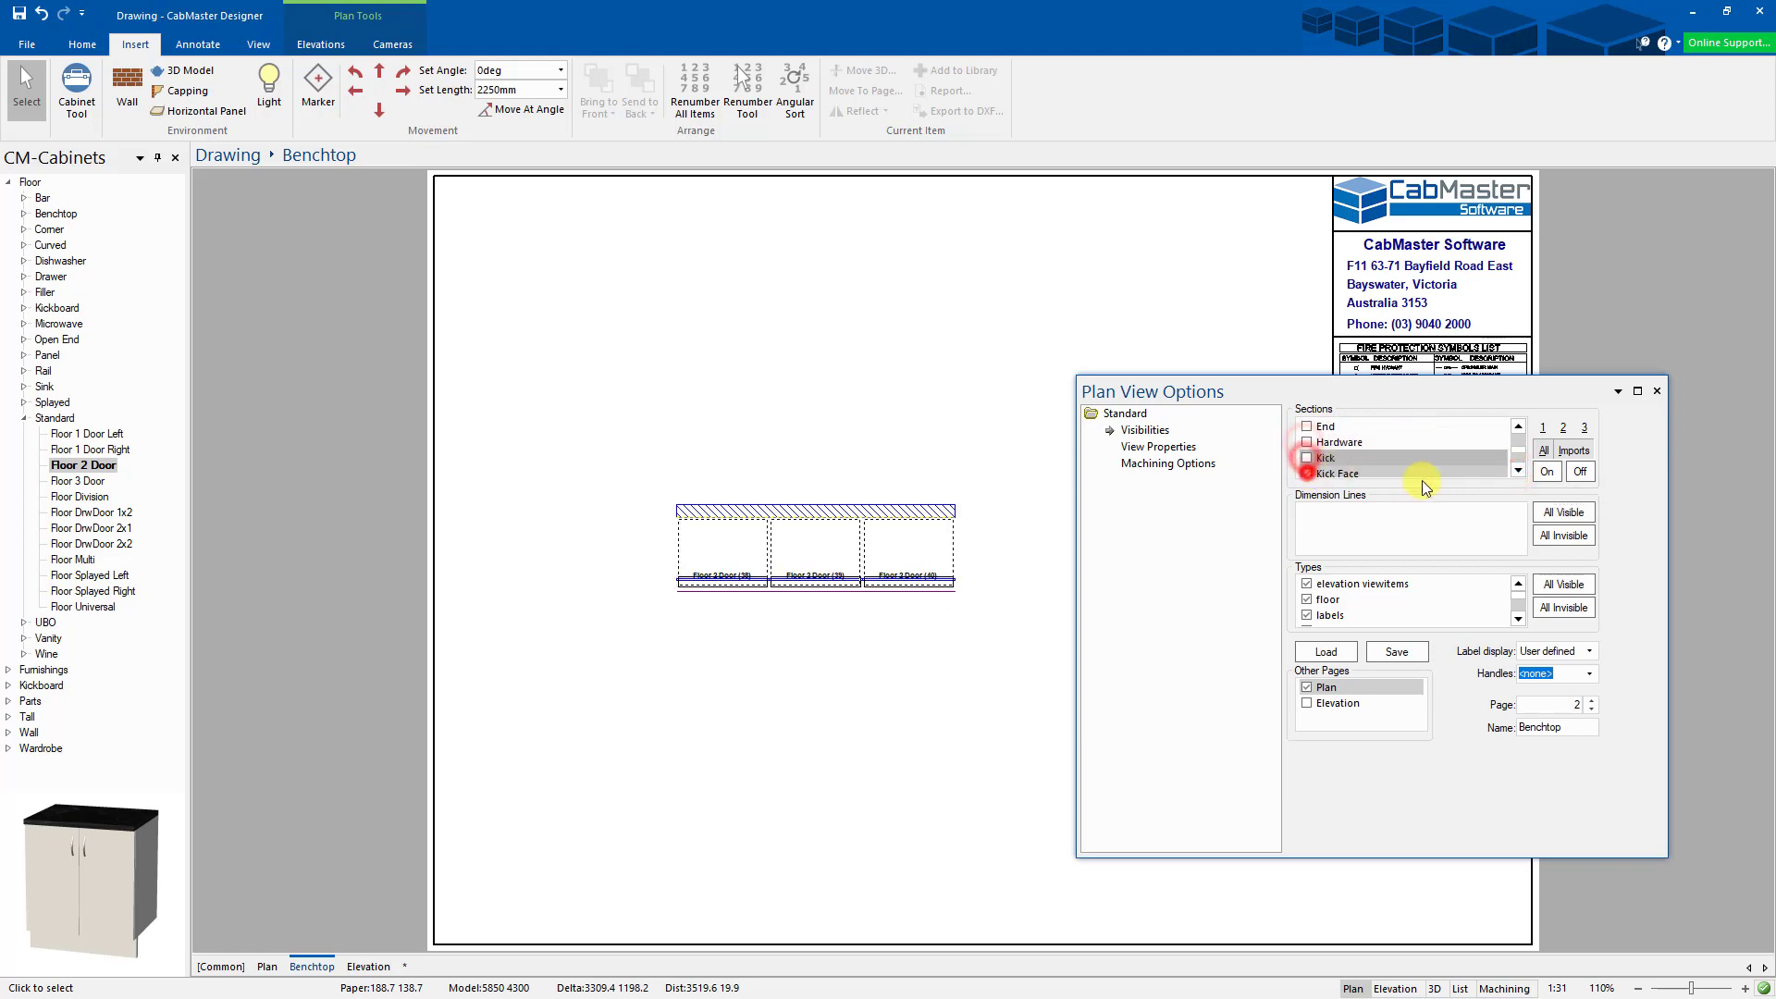
pyautogui.click(1518, 470)
pyautogui.click(1307, 458)
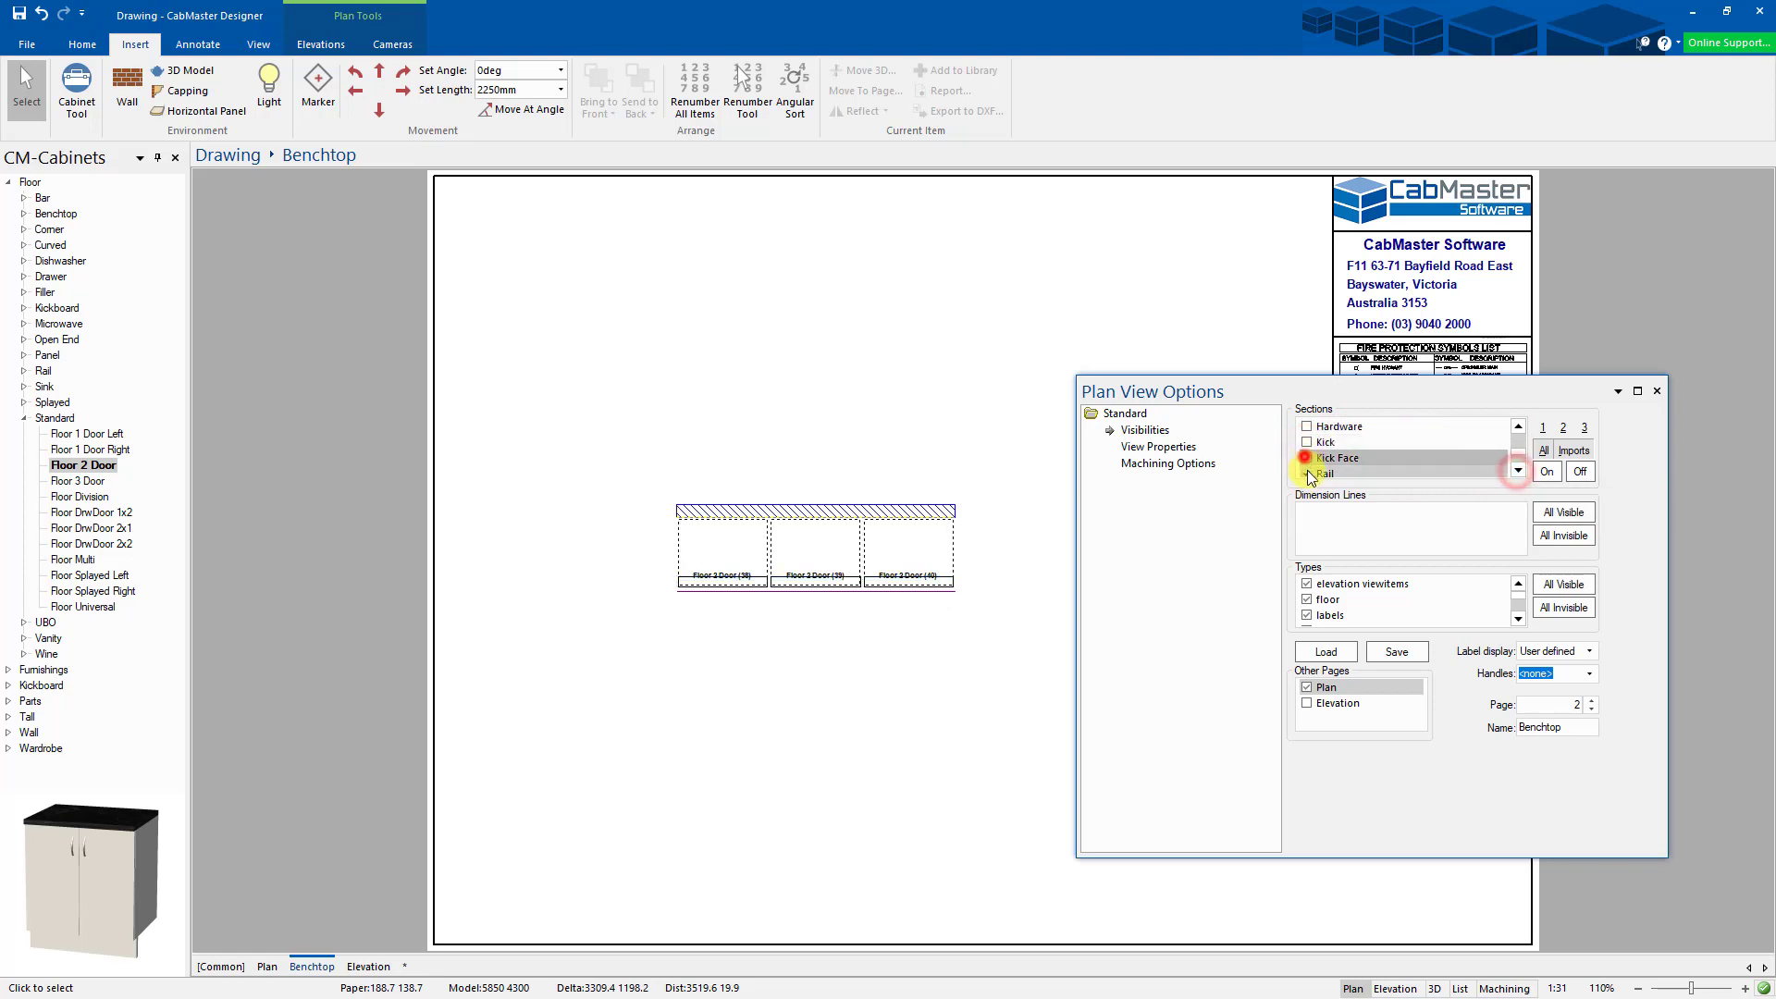
pyautogui.click(1519, 470)
pyautogui.click(1518, 470)
pyautogui.click(1518, 470)
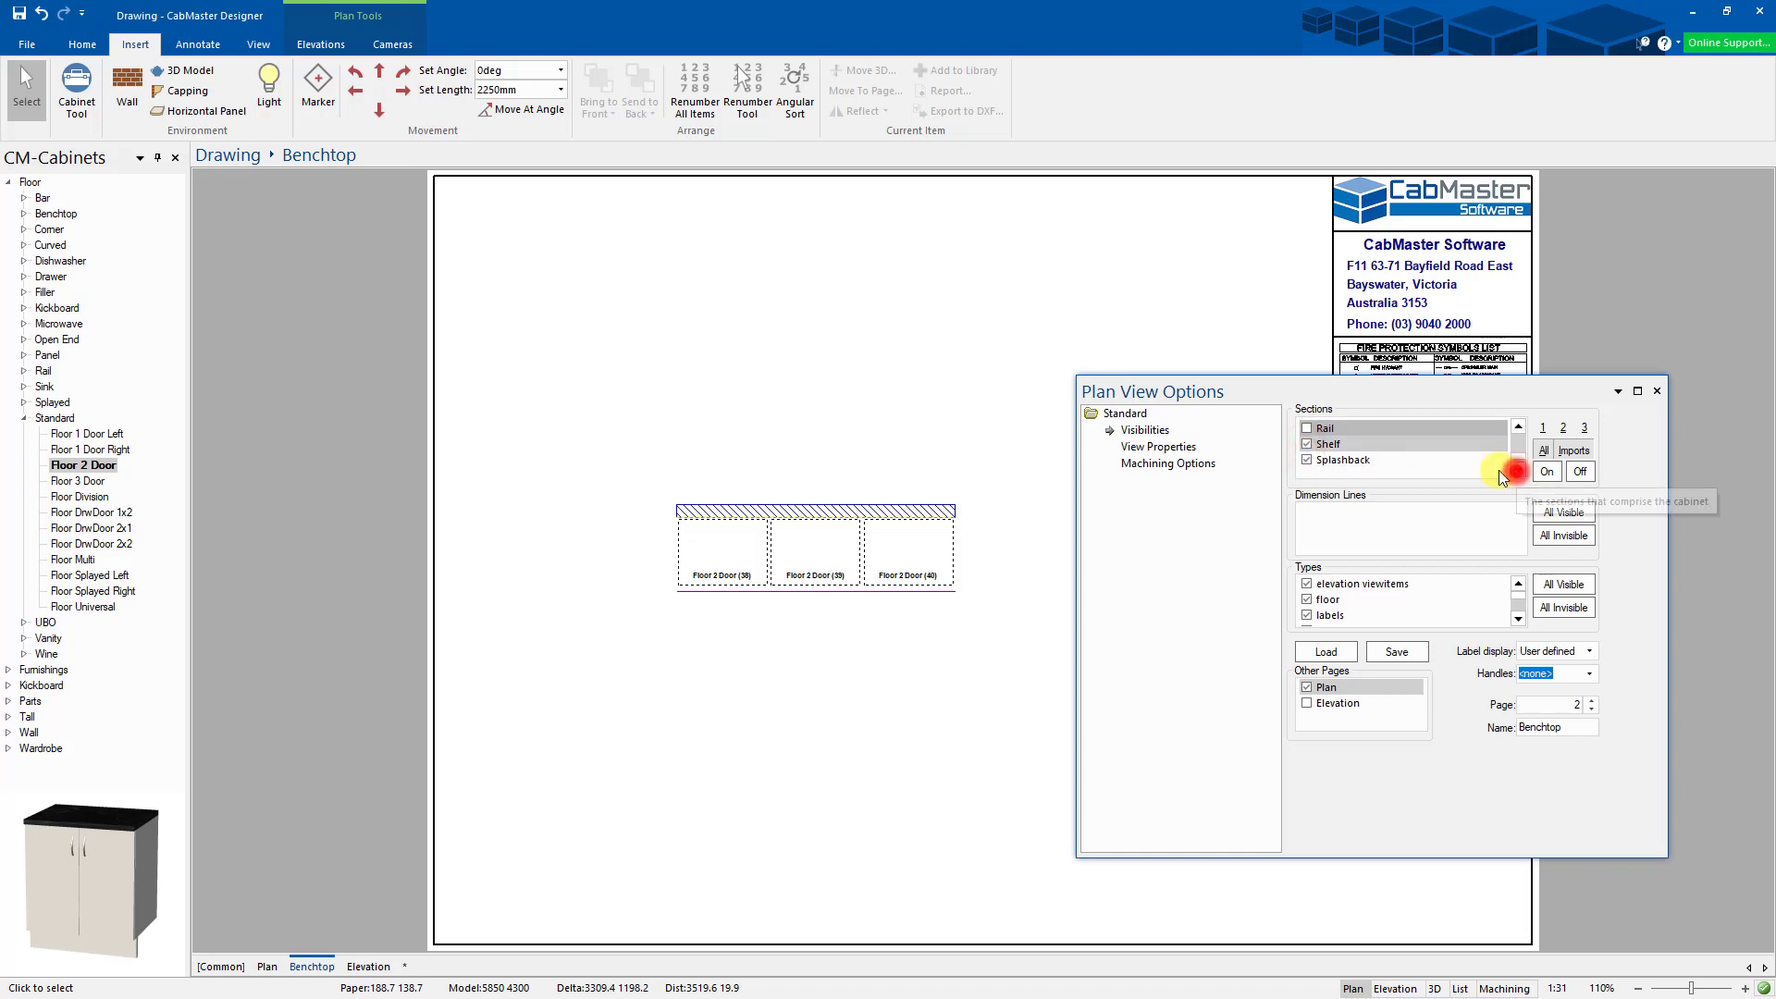
pyautogui.click(1308, 442)
pyautogui.click(1307, 458)
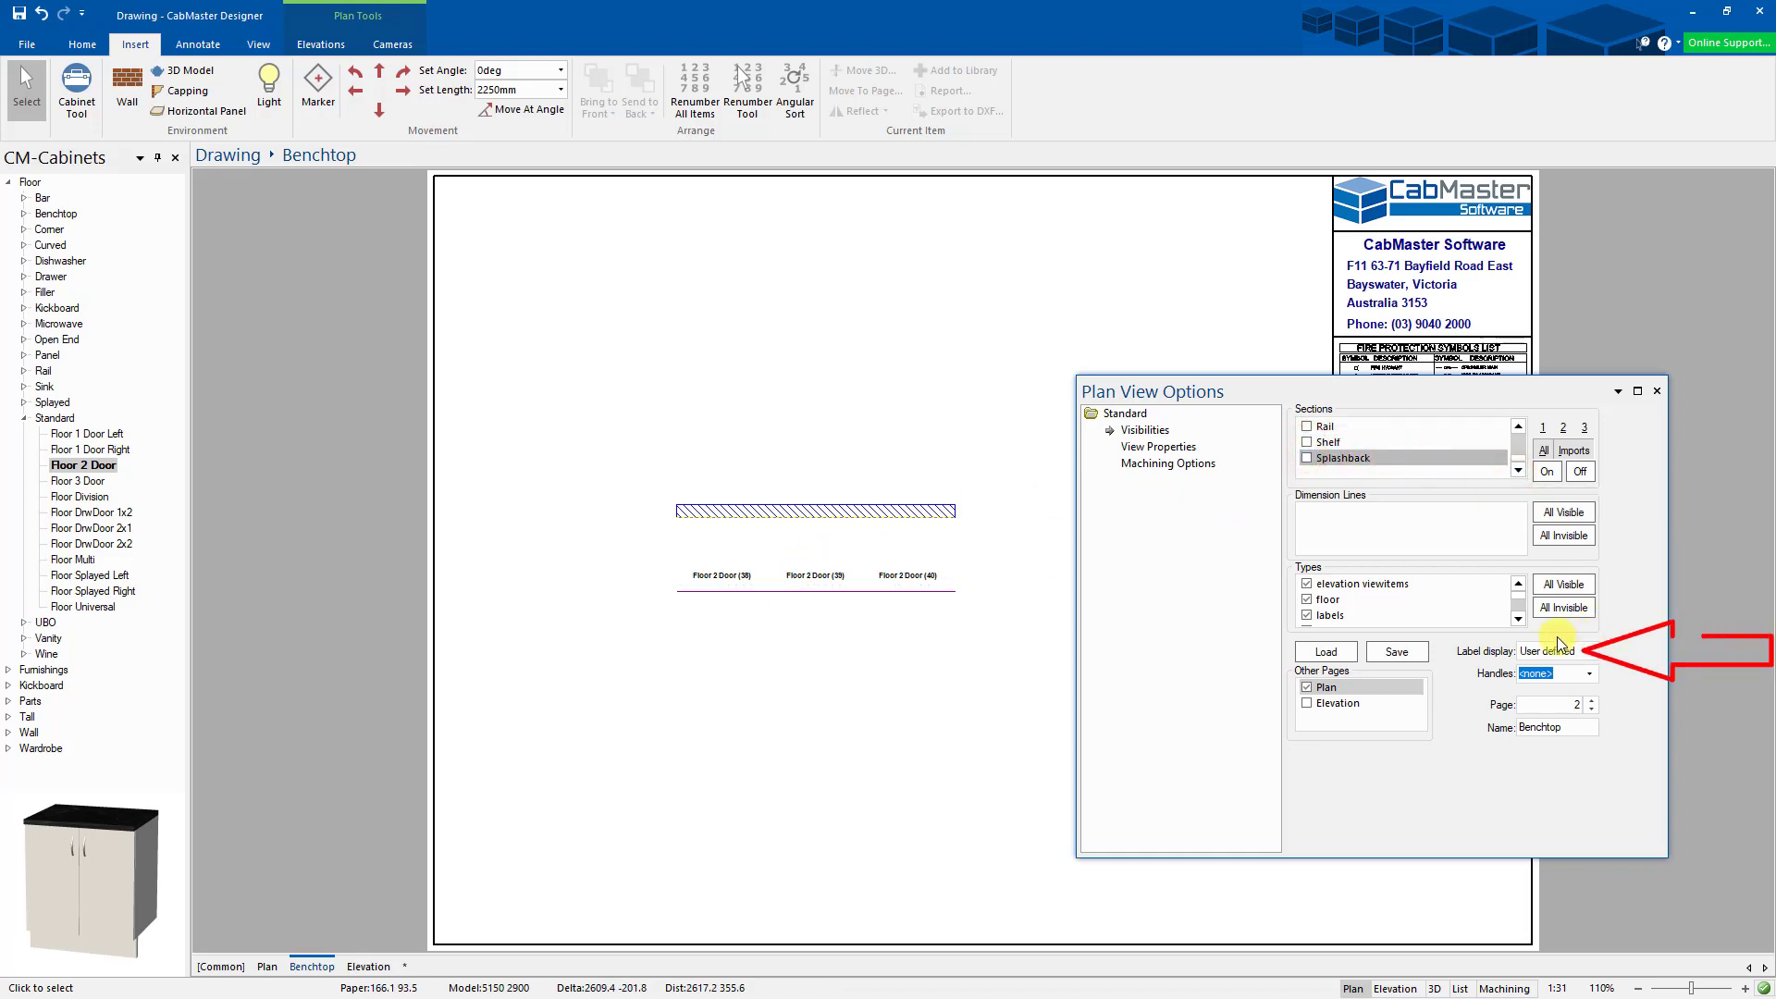
# - Set label display to None, keeping only the Benchtop section visible
pyautogui.click(1594, 659)
pyautogui.click(1545, 725)
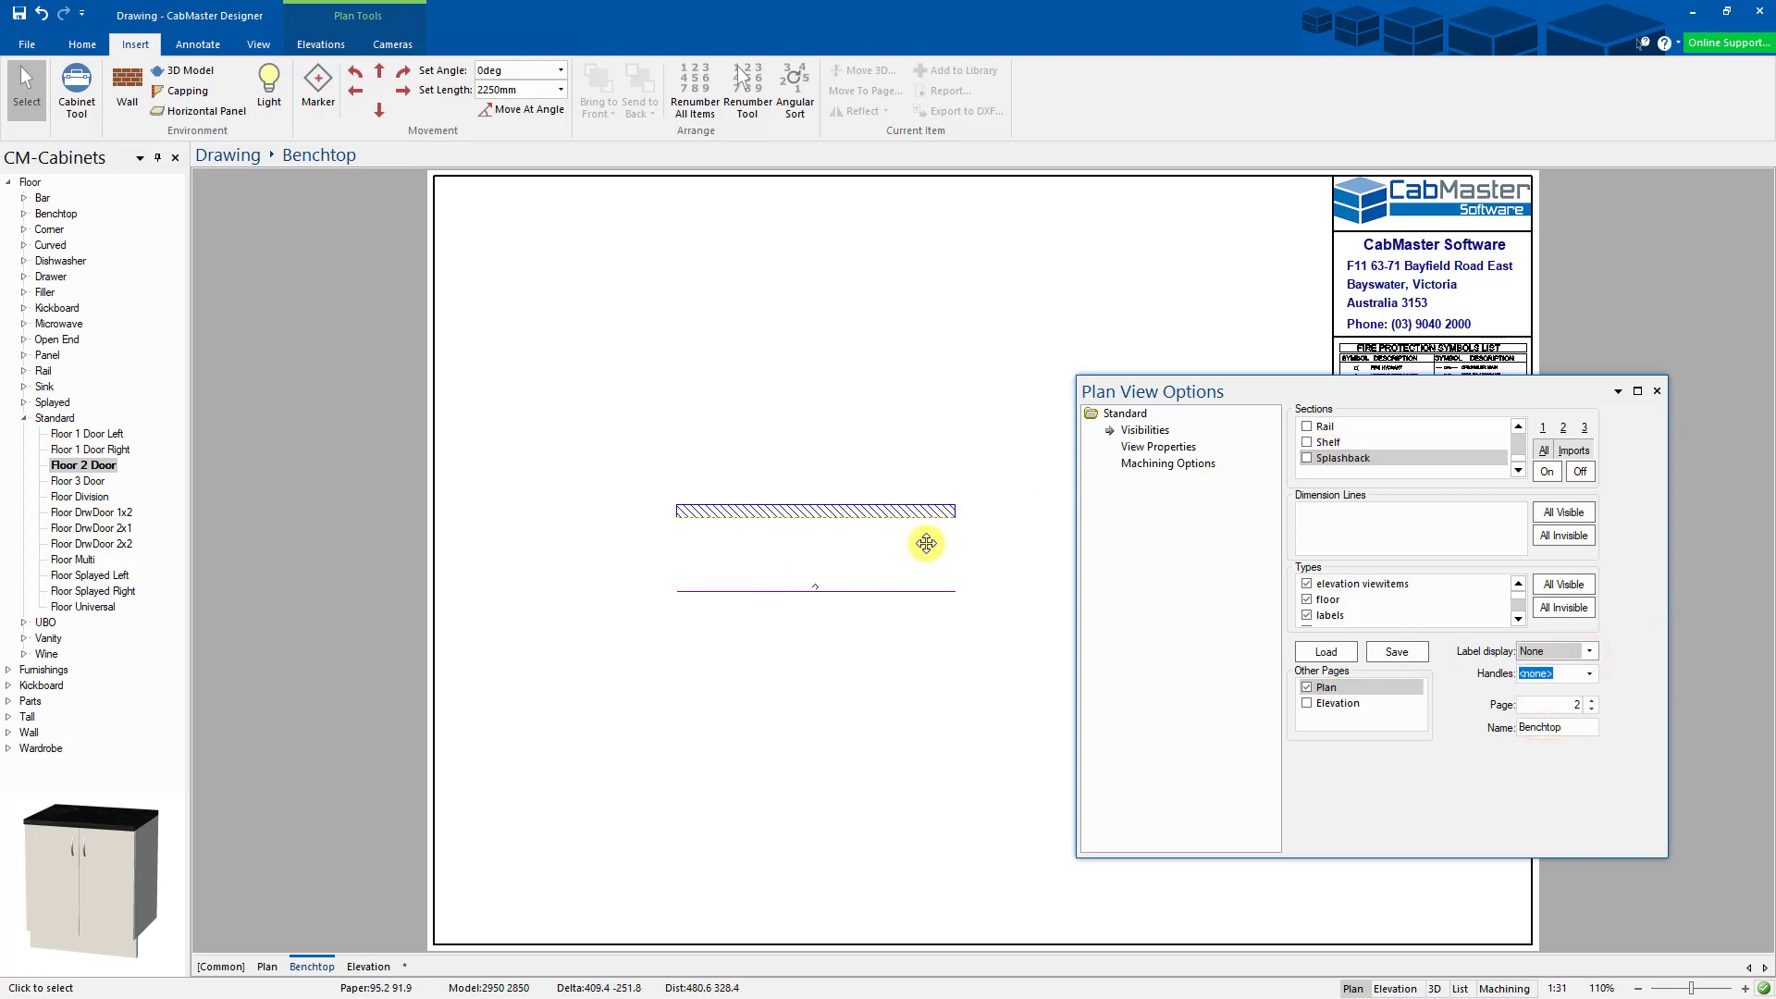
pyautogui.click(1519, 426)
pyautogui.click(1518, 425)
pyautogui.click(1518, 425)
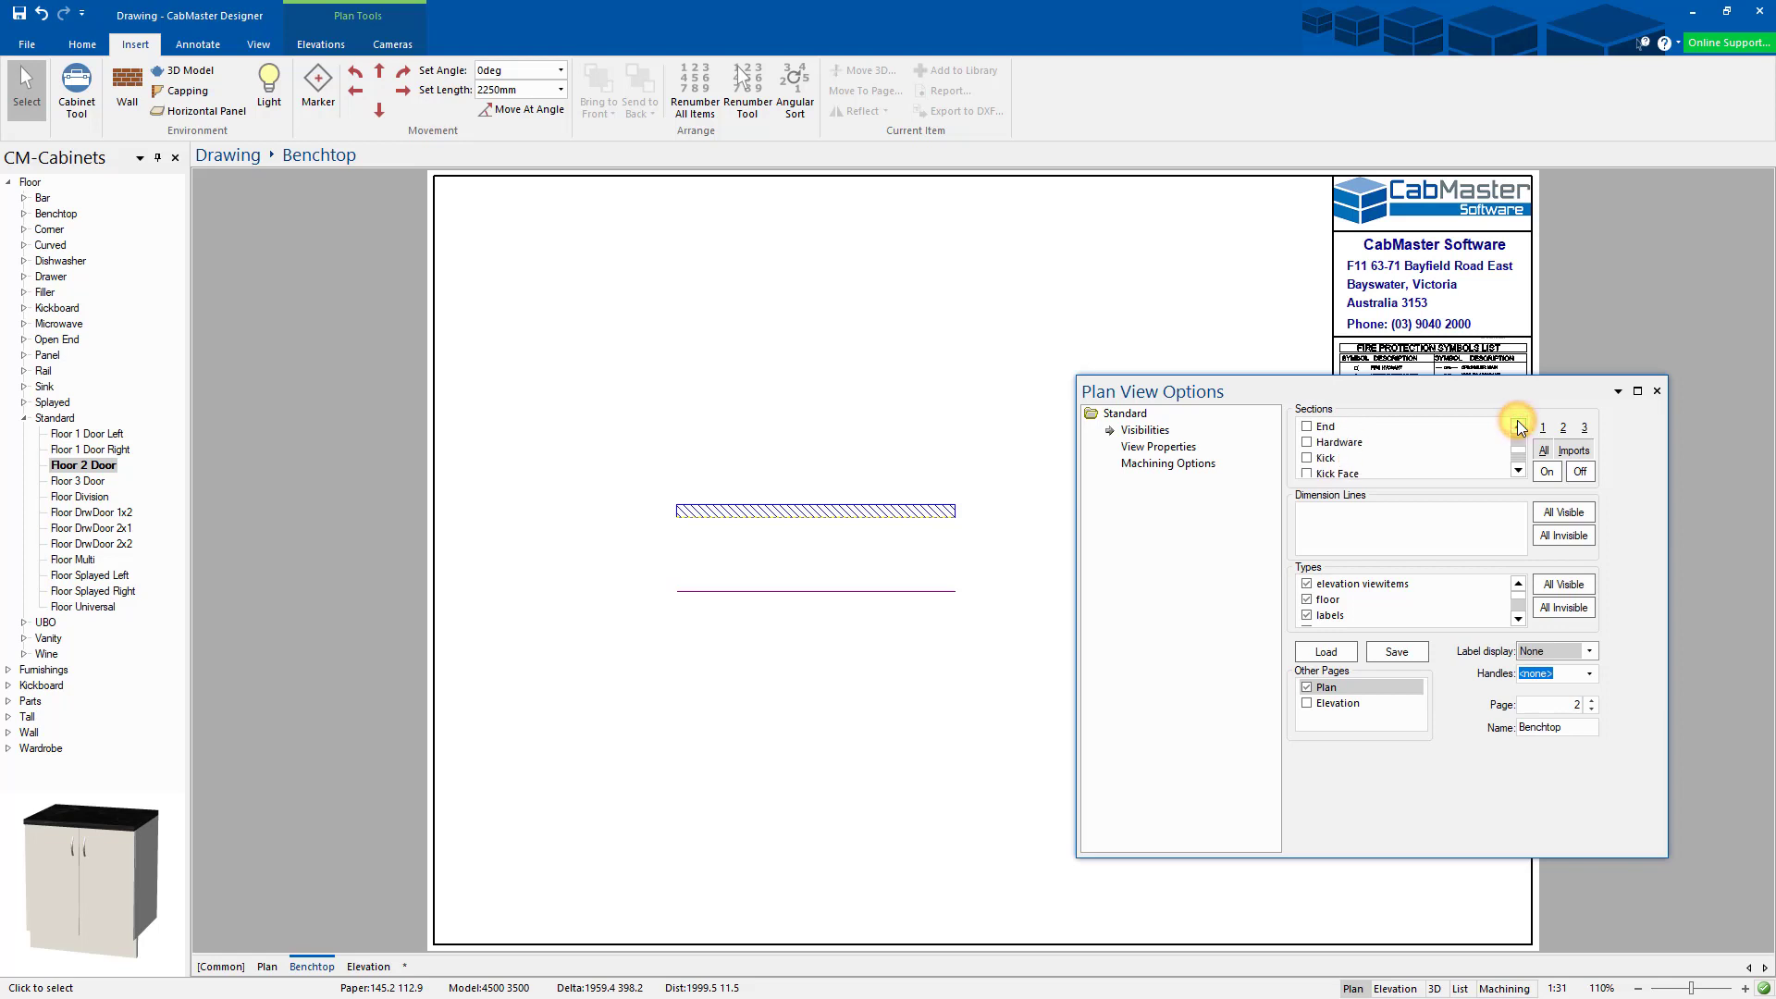
pyautogui.click(1518, 426)
pyautogui.click(1518, 426)
pyautogui.click(1519, 426)
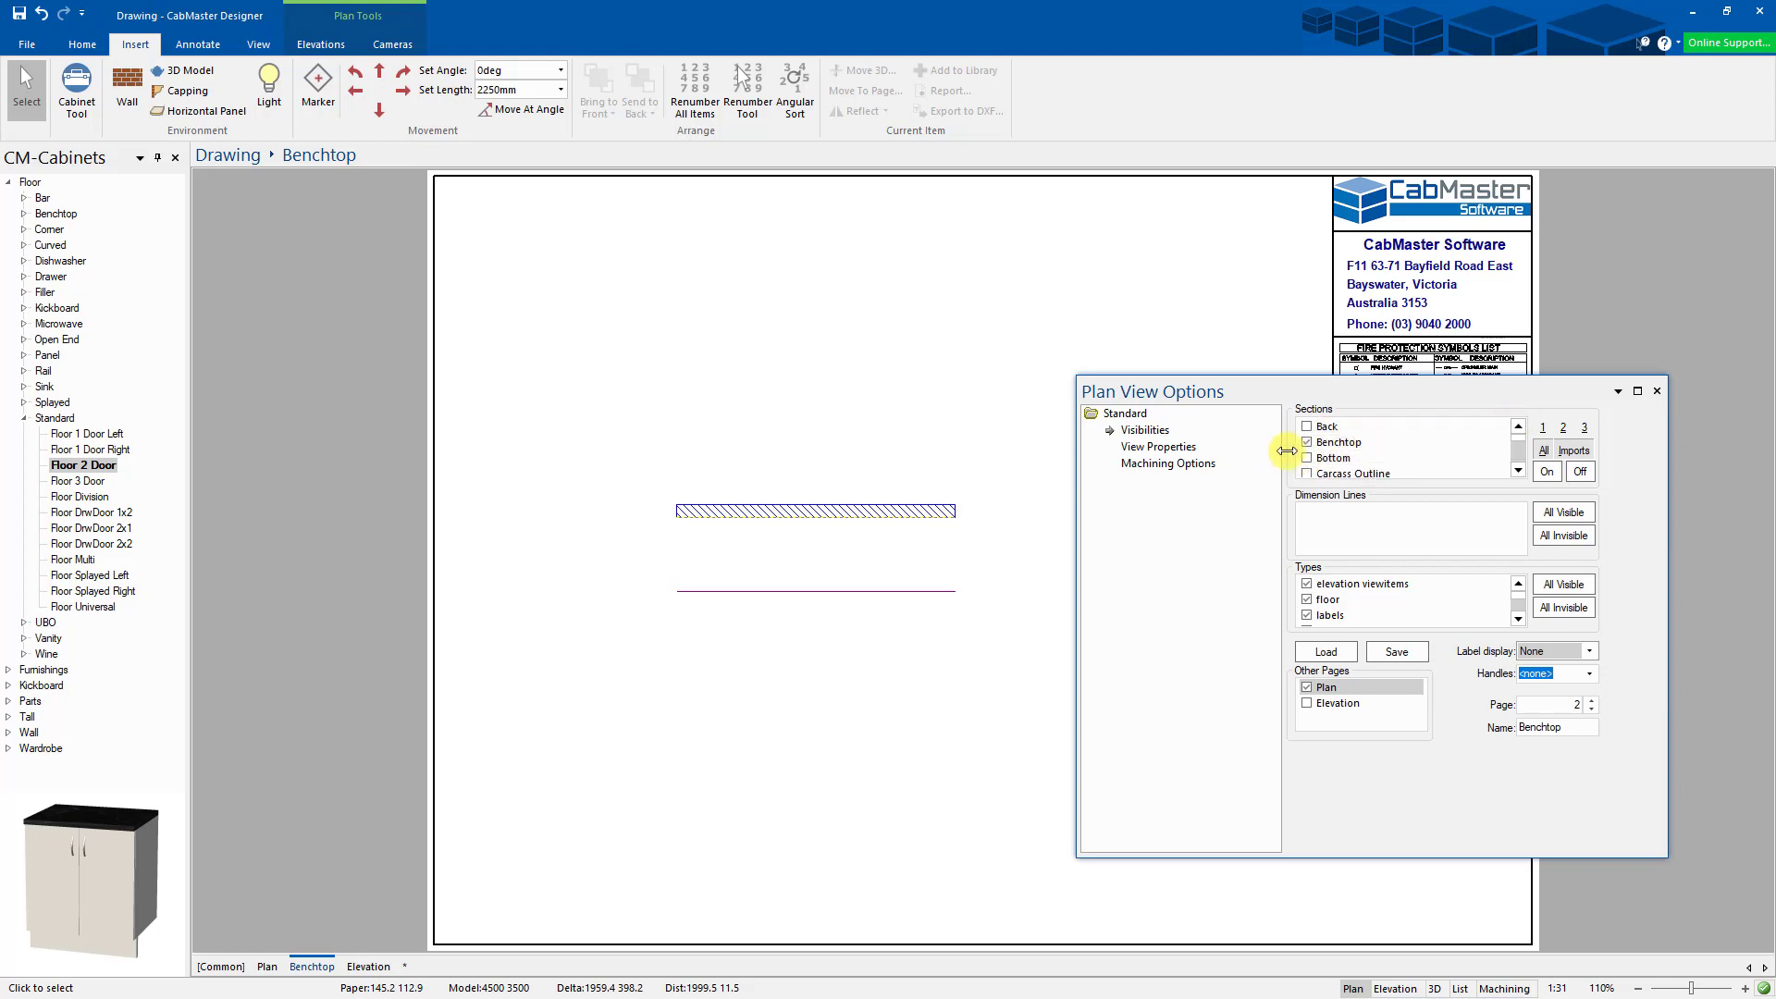
pyautogui.click(1308, 442)
pyautogui.click(1657, 391)
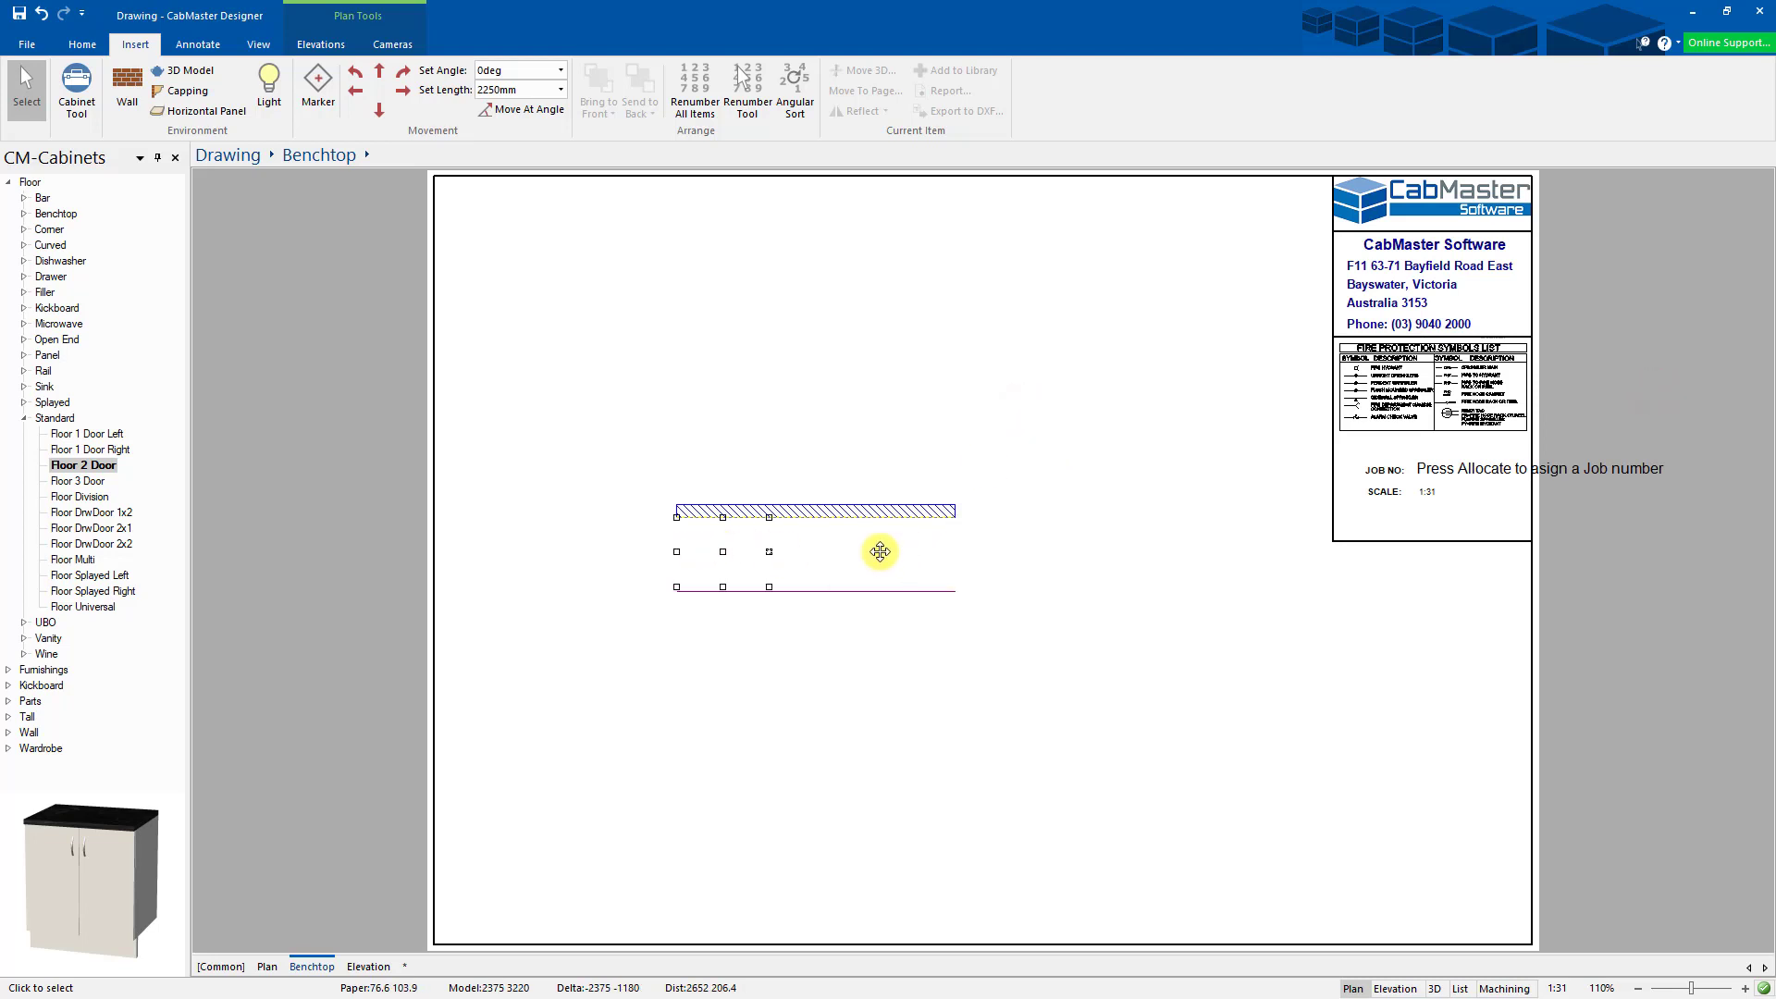
# - Give the right cabinet's benchtop a 20mm right overhang
pyautogui.click(267, 966)
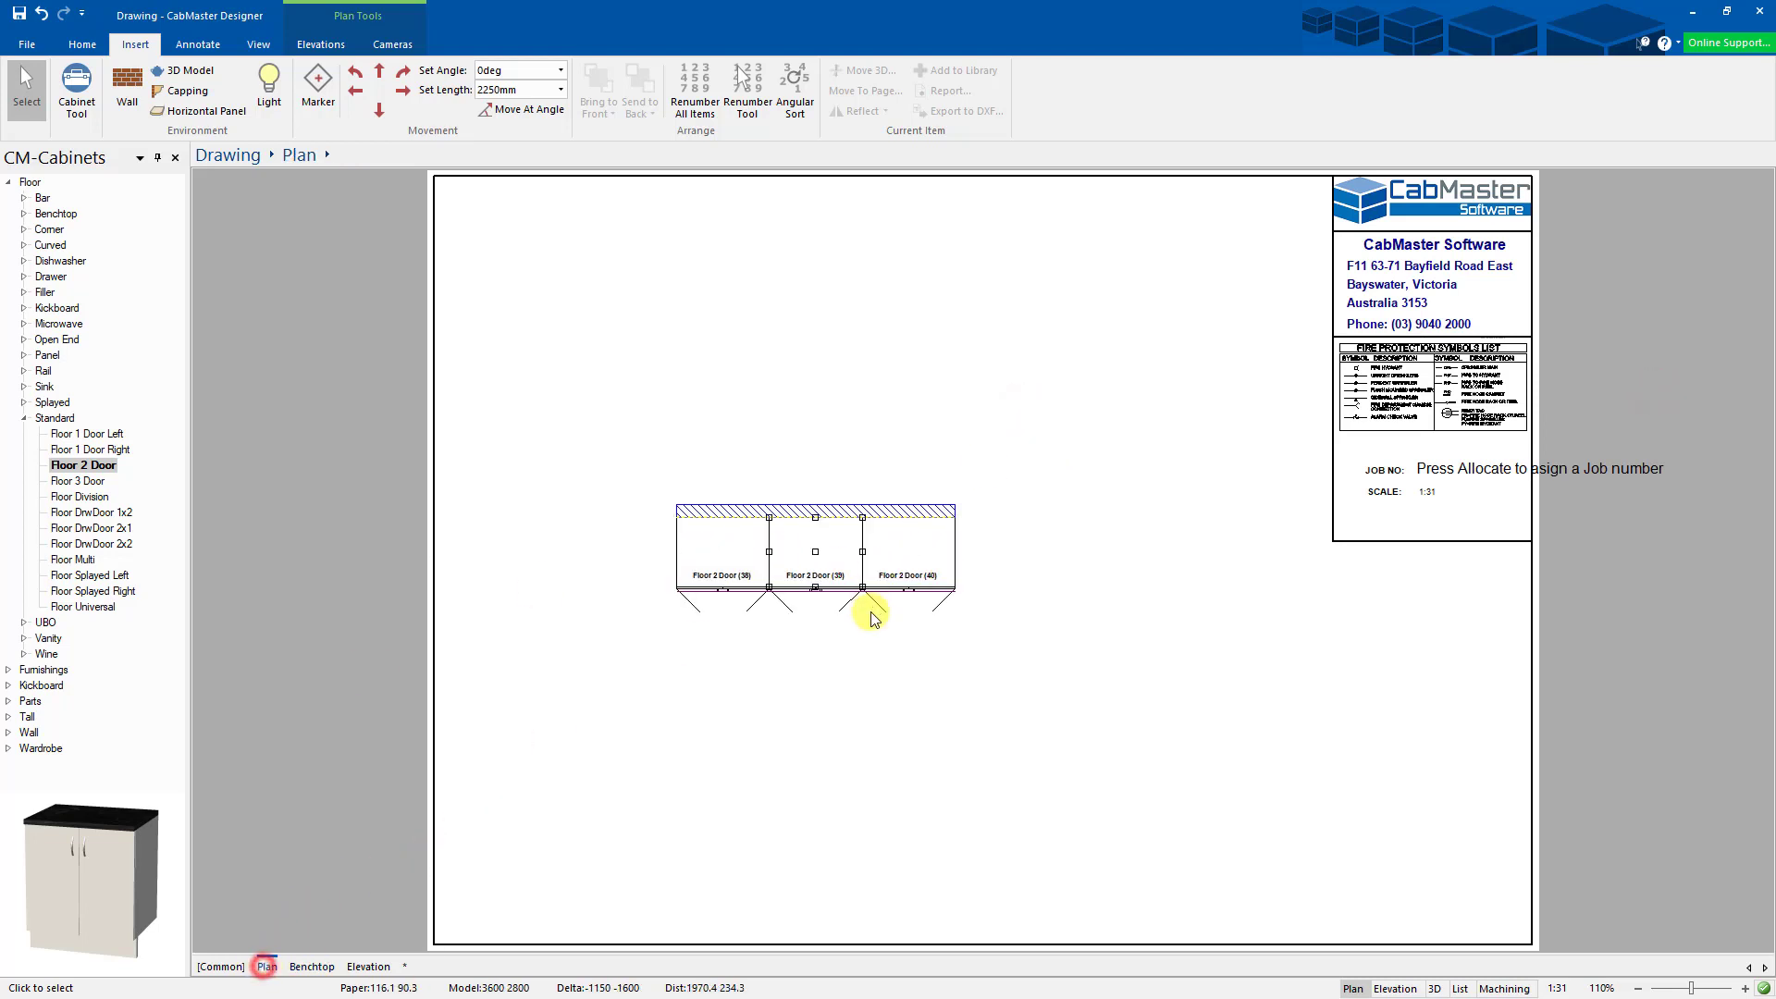
pyautogui.doubleClick(907, 561)
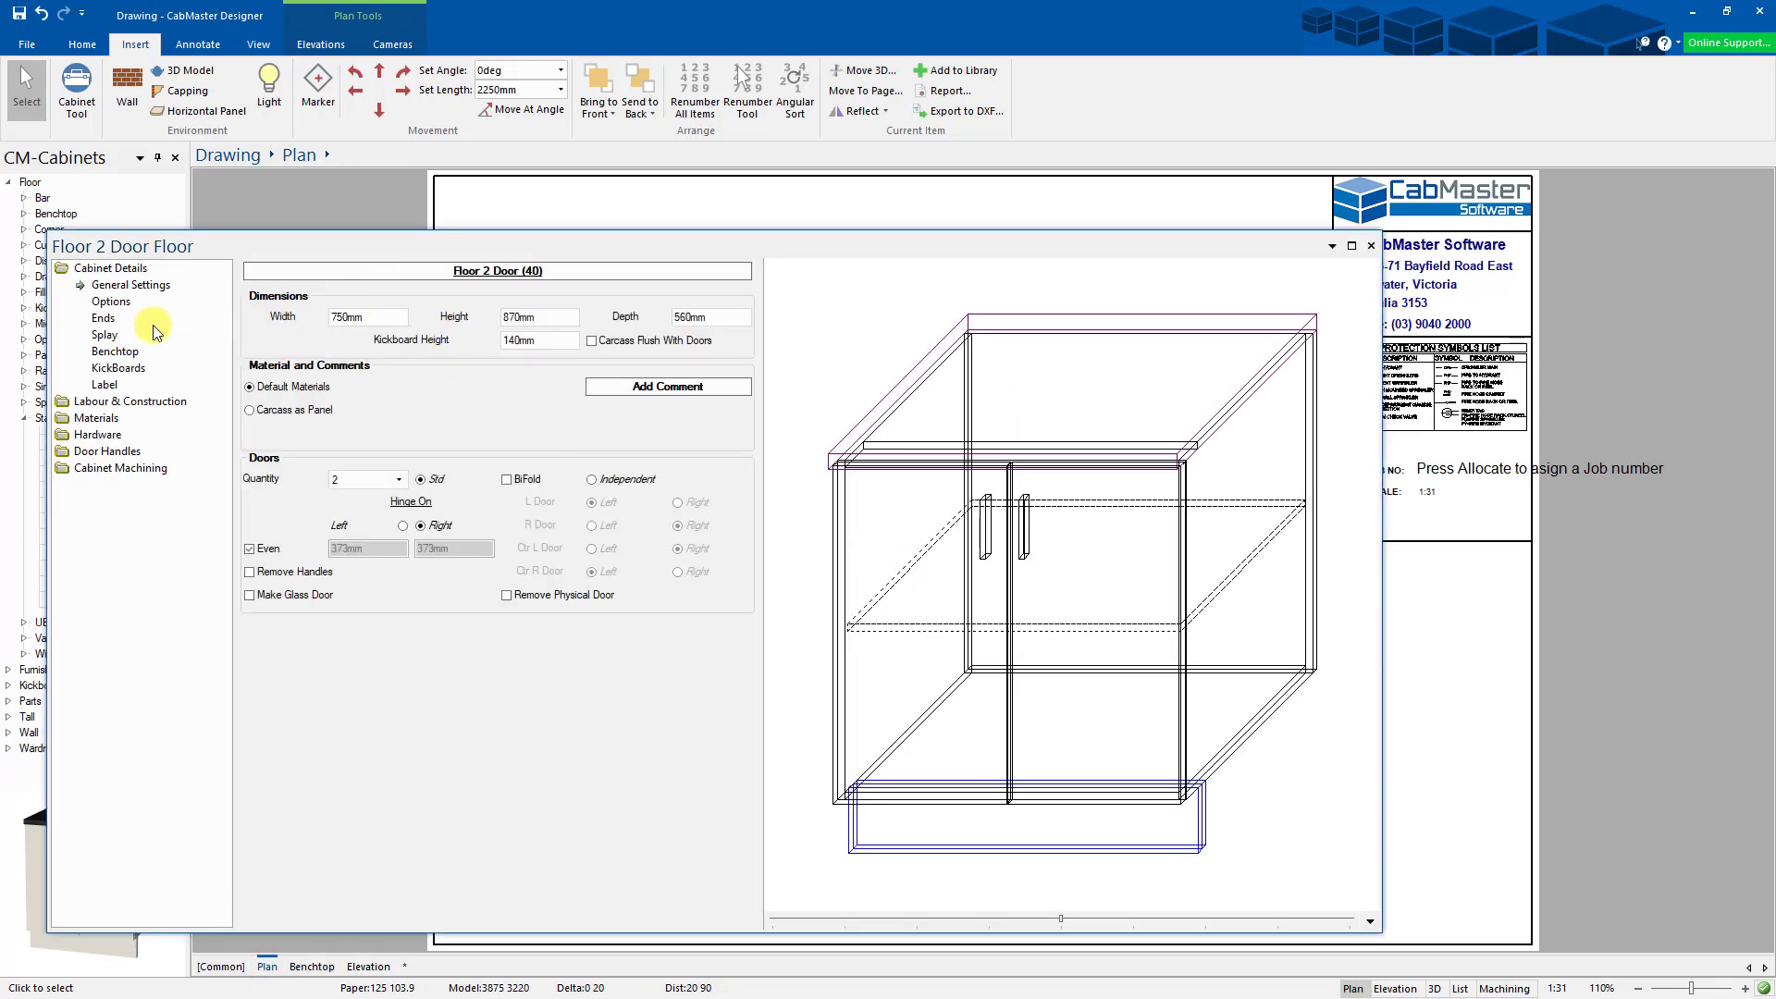
pyautogui.click(111, 303)
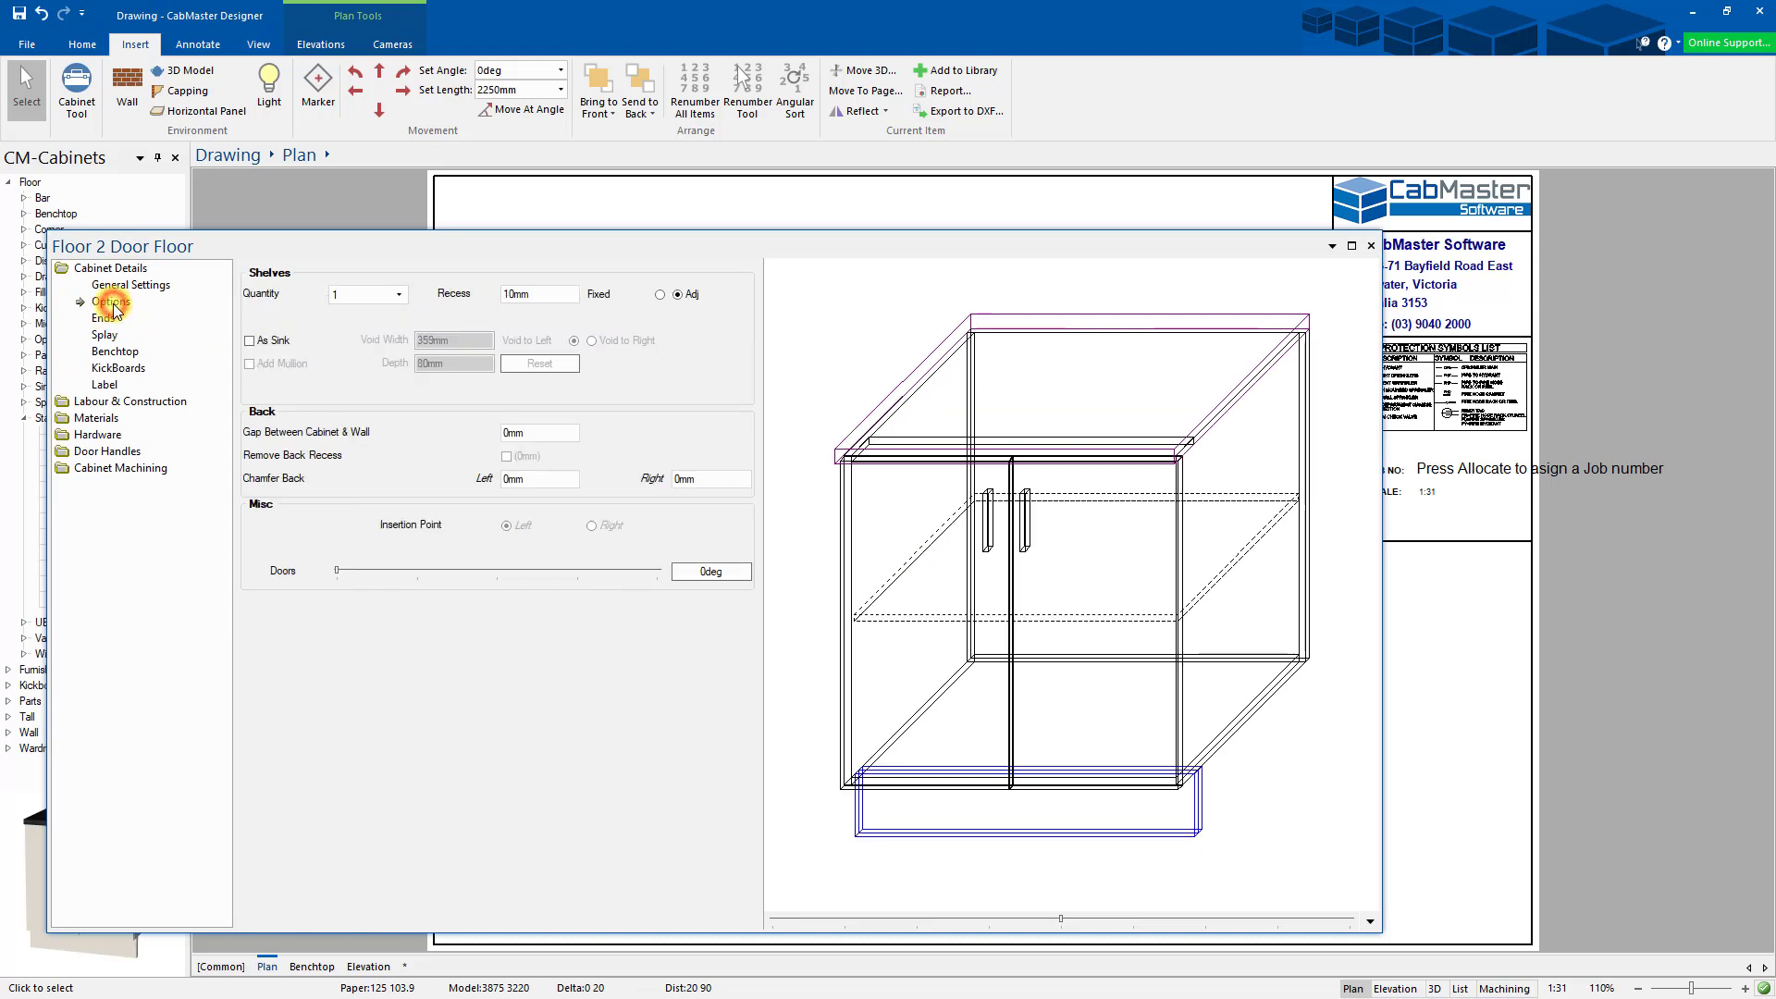
pyautogui.click(116, 353)
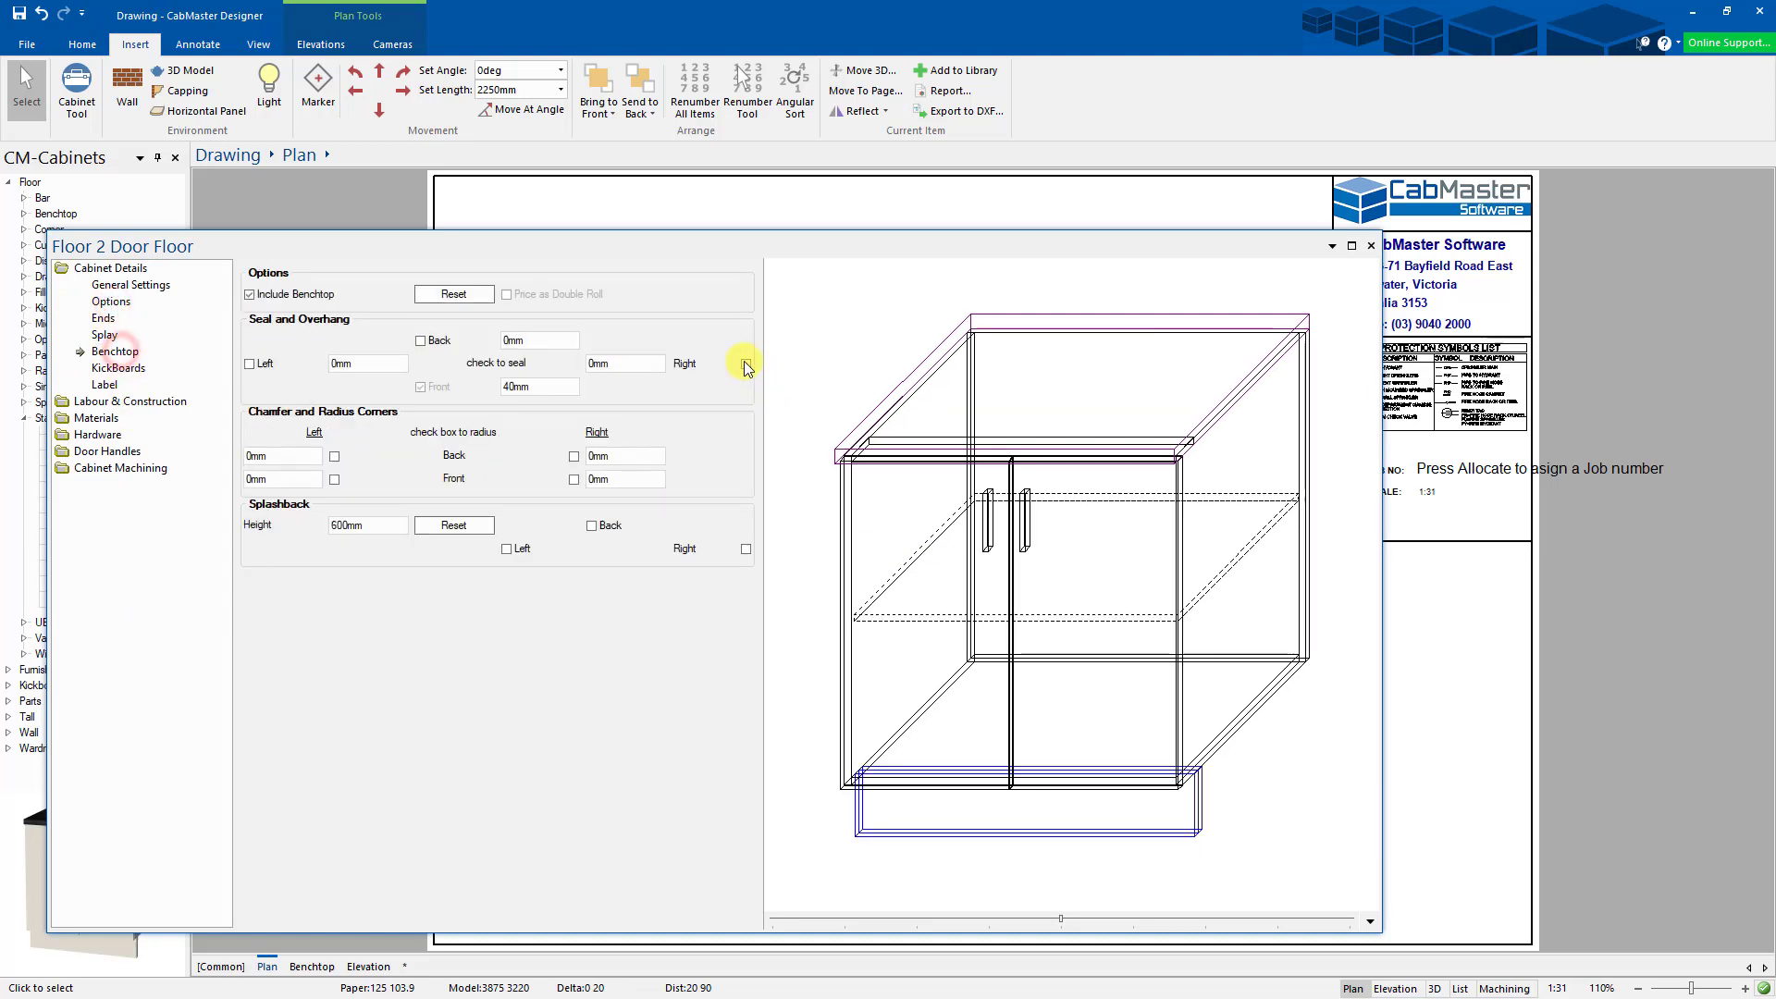
pyautogui.moveTo(634, 363); pyautogui.dragTo(568, 357)
pyautogui.write('20')
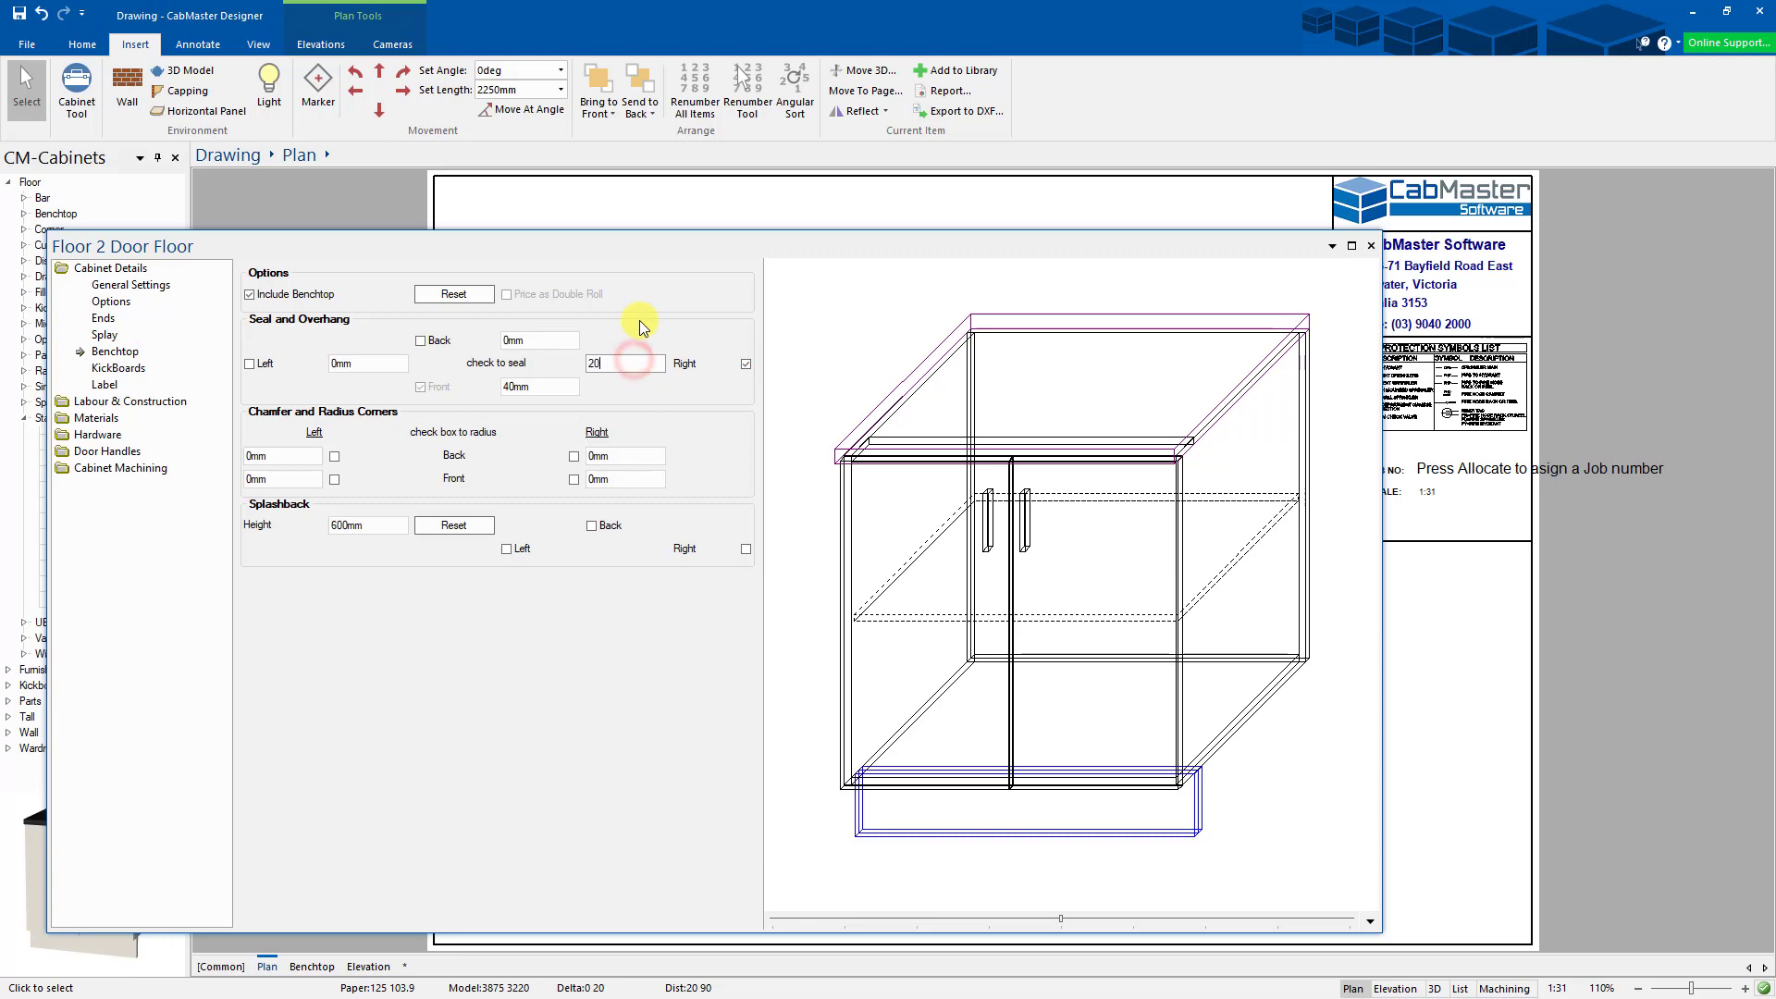
pyautogui.press('Return')
pyautogui.moveTo(1154, 246); pyautogui.dragTo(1334, 425)
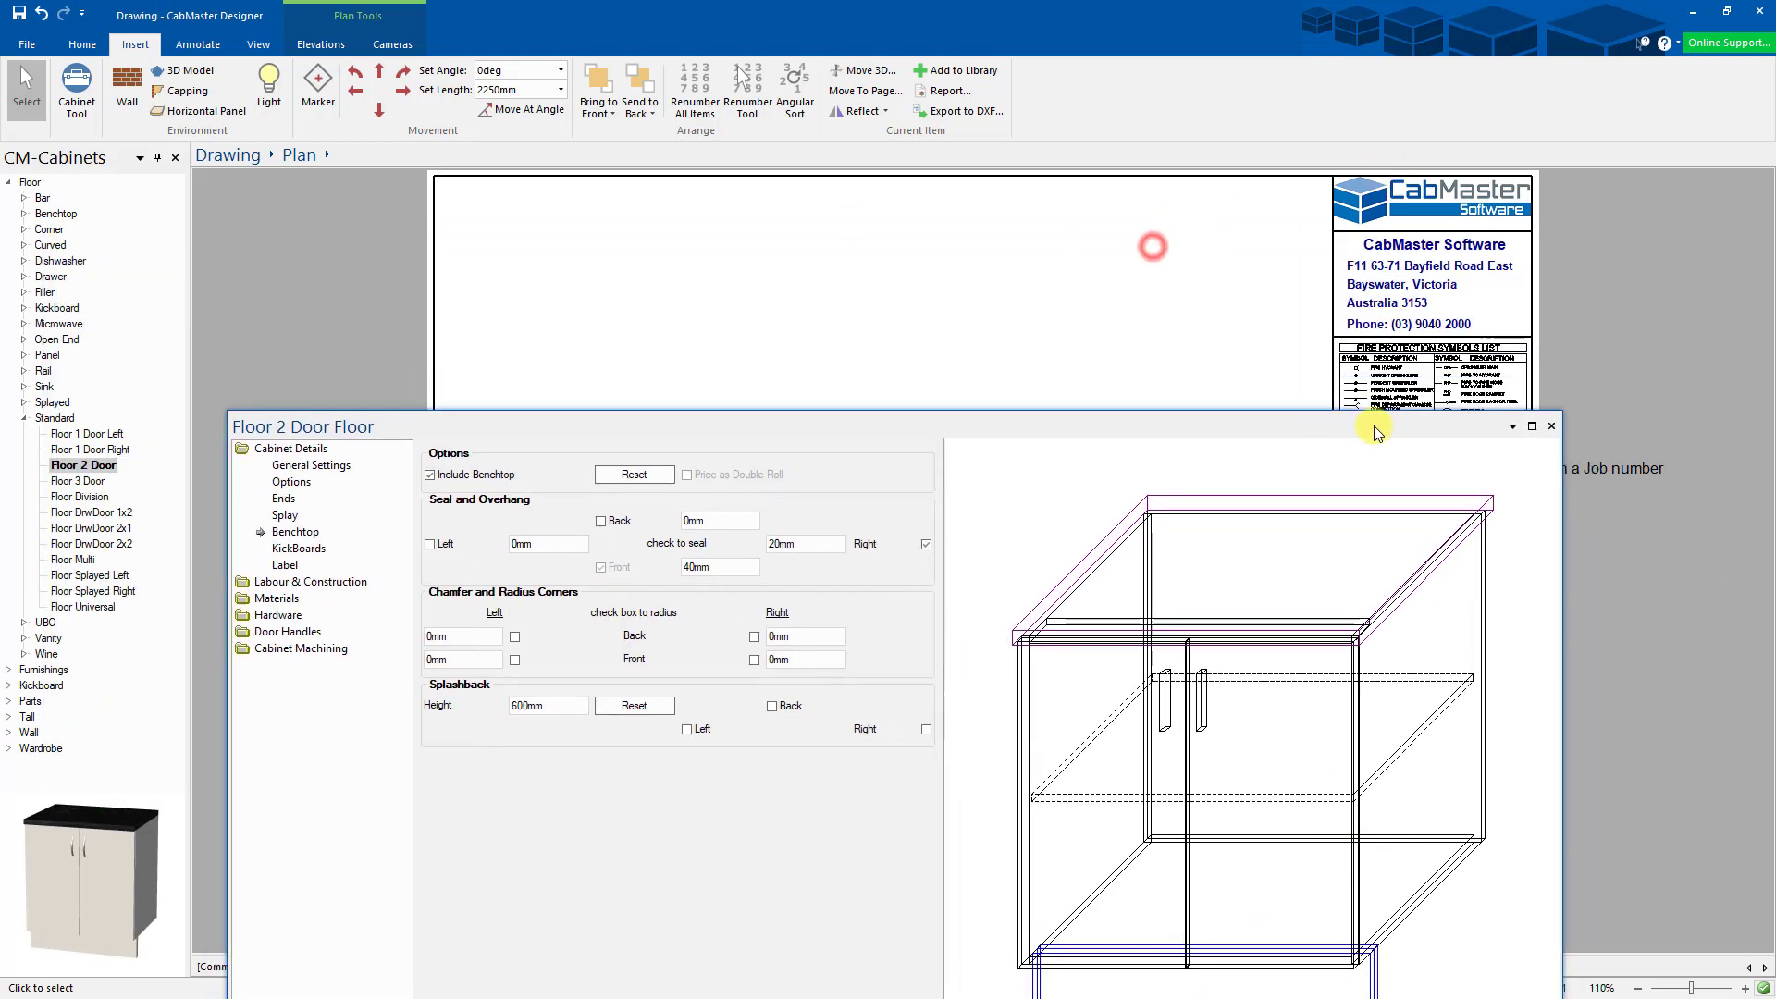
pyautogui.click(1550, 427)
# - Give the left cabinet's benchtop a 20mm left overhang
pyautogui.doubleClick(712, 552)
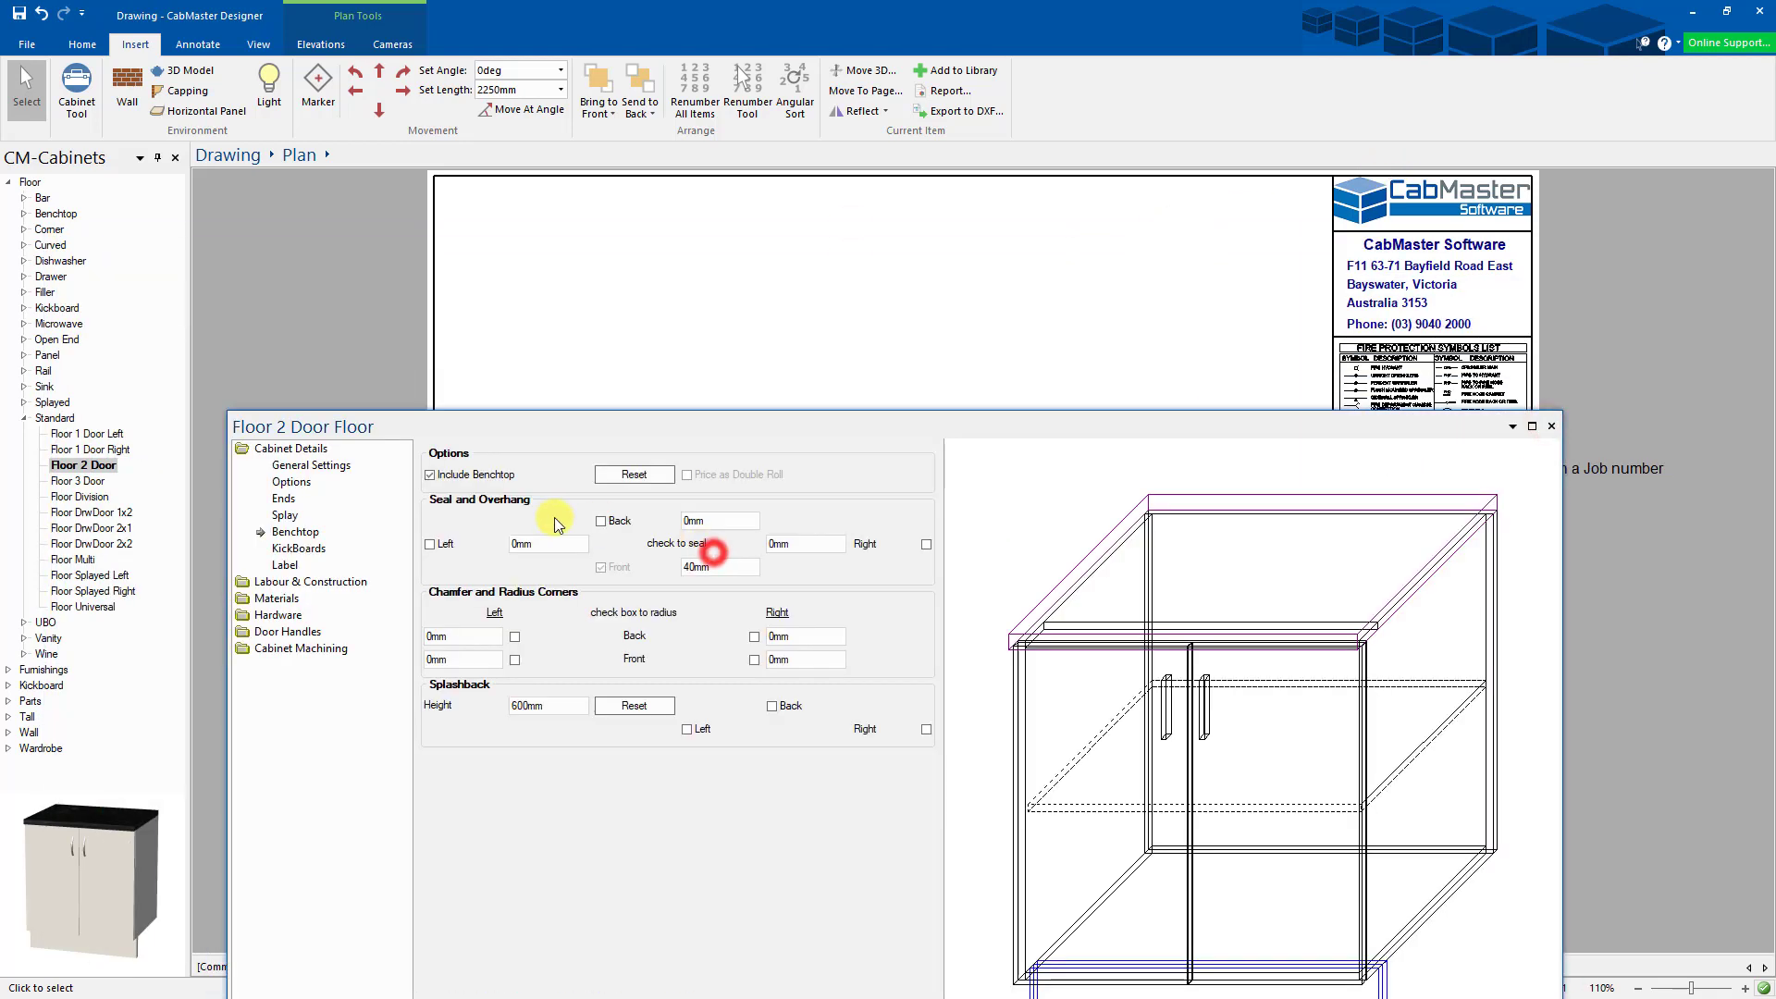
pyautogui.moveTo(535, 546); pyautogui.dragTo(474, 510)
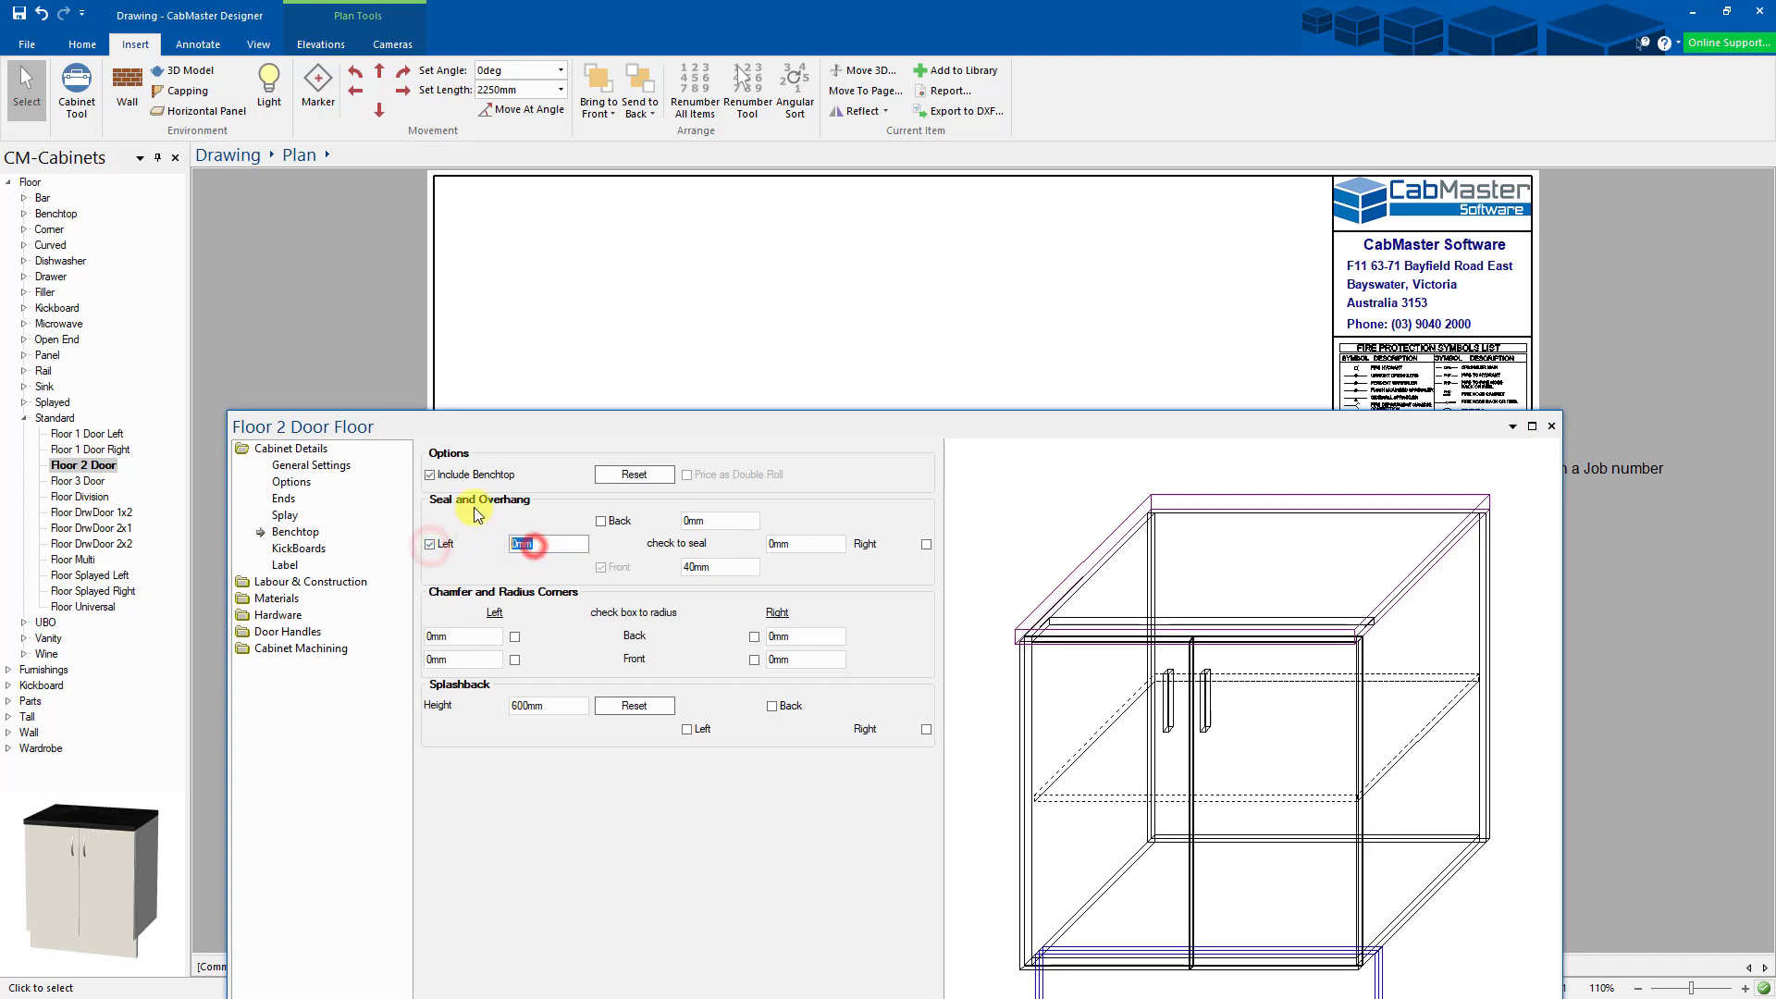
pyautogui.write('20')
pyautogui.press('Tab')
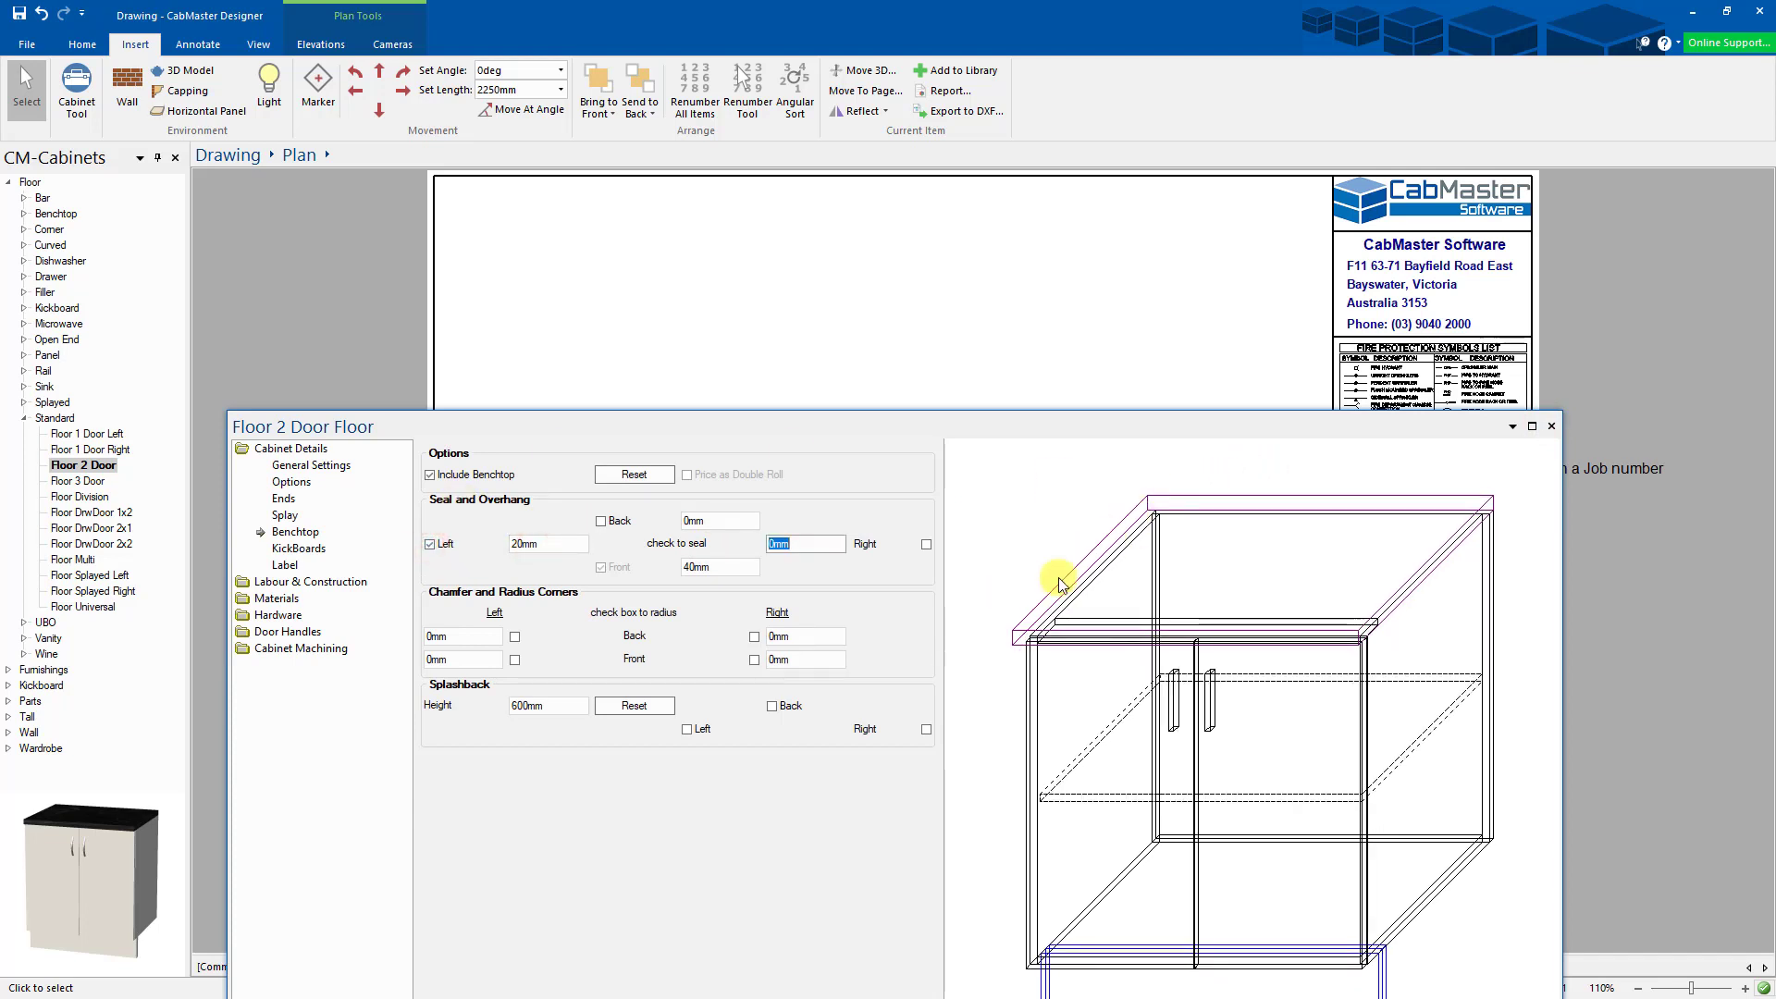
pyautogui.click(1551, 426)
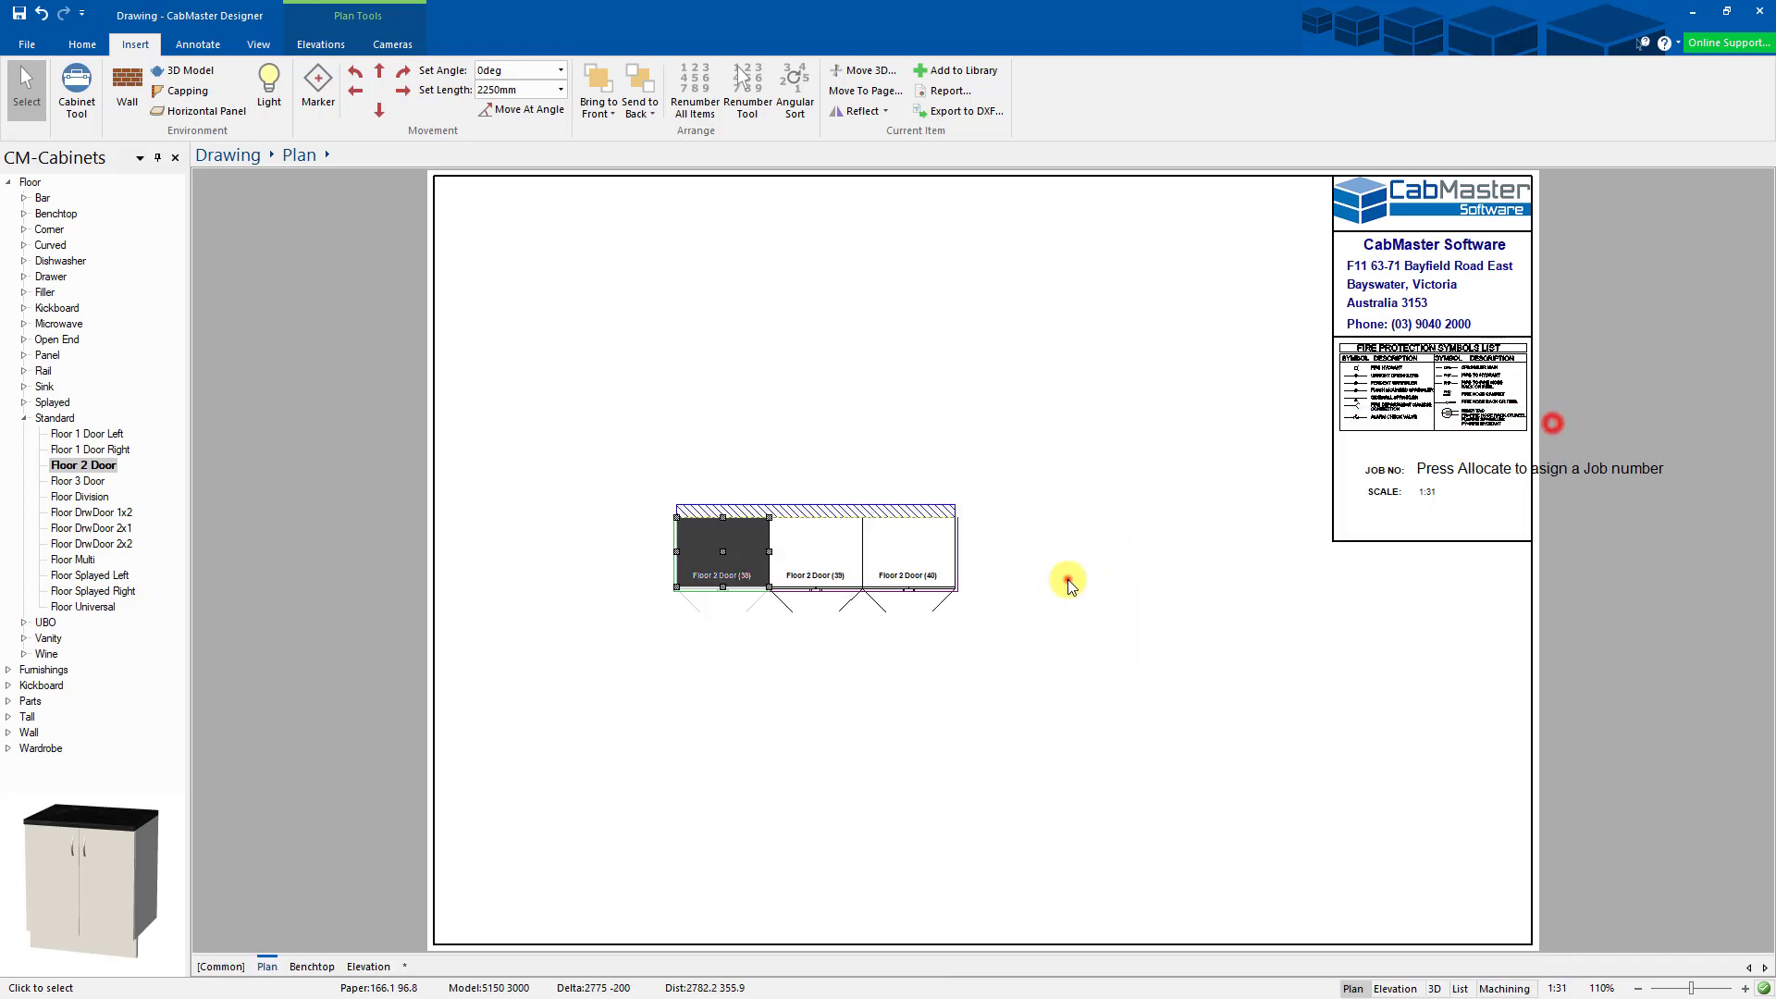
pyautogui.click(310, 968)
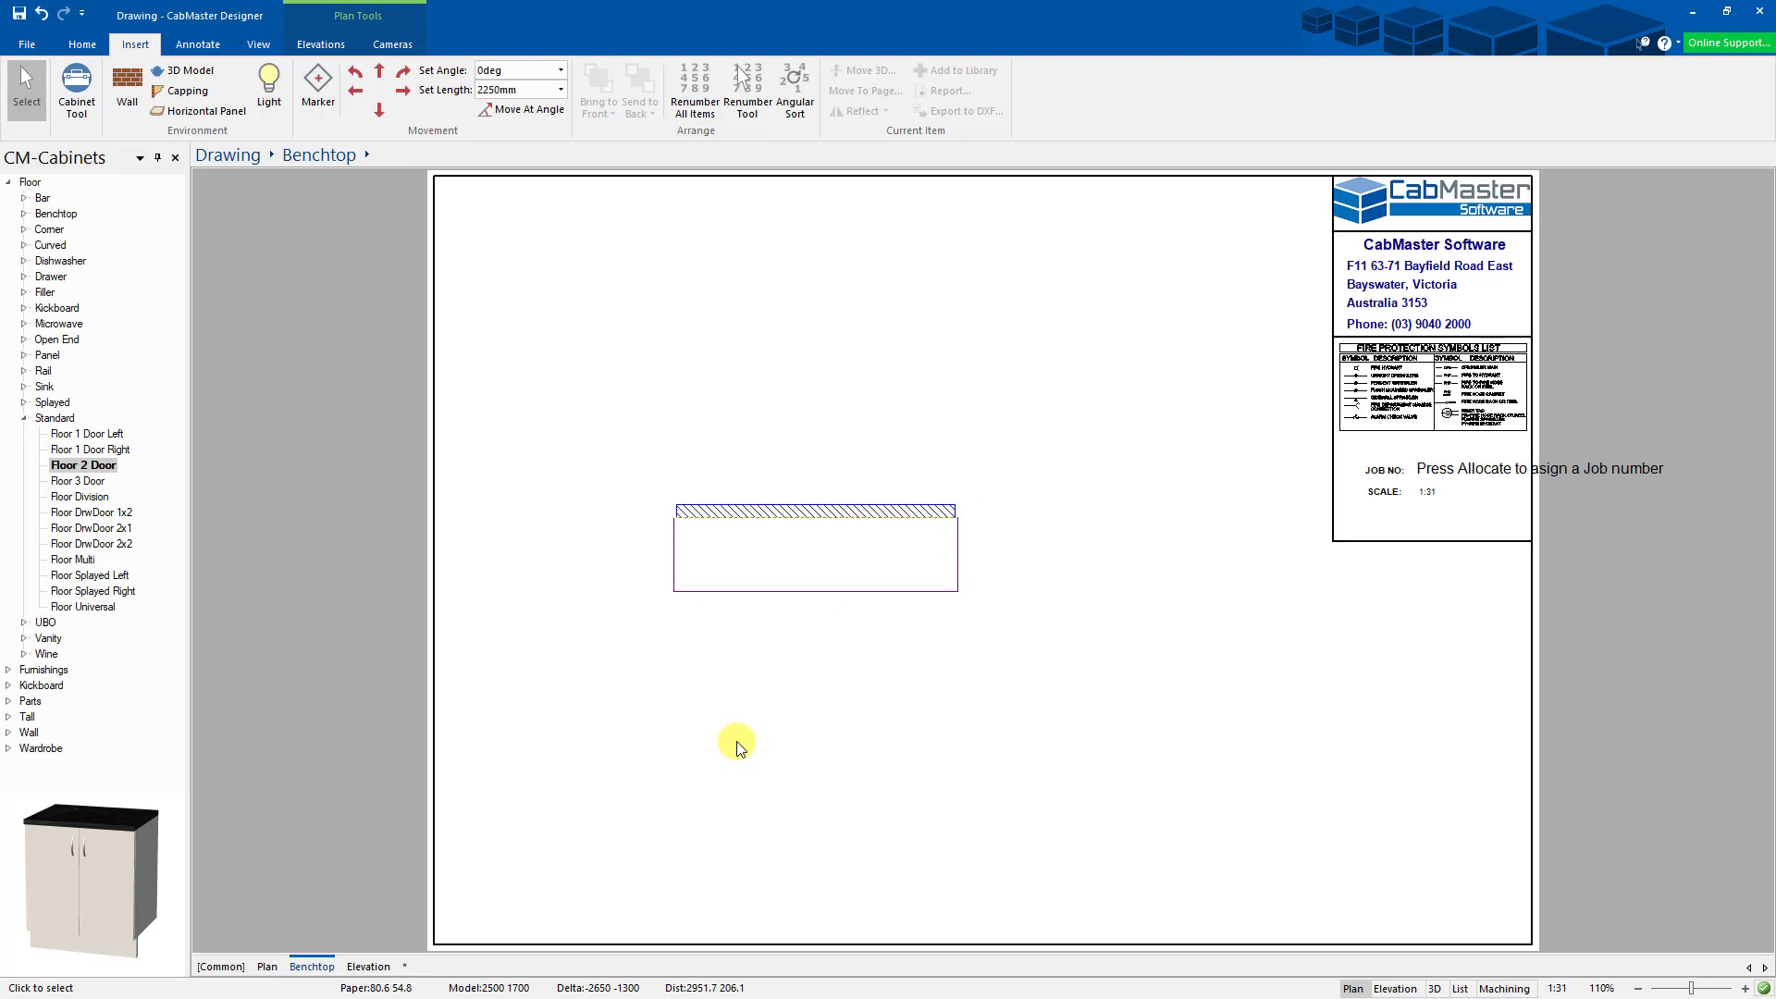
pyautogui.click(363, 967)
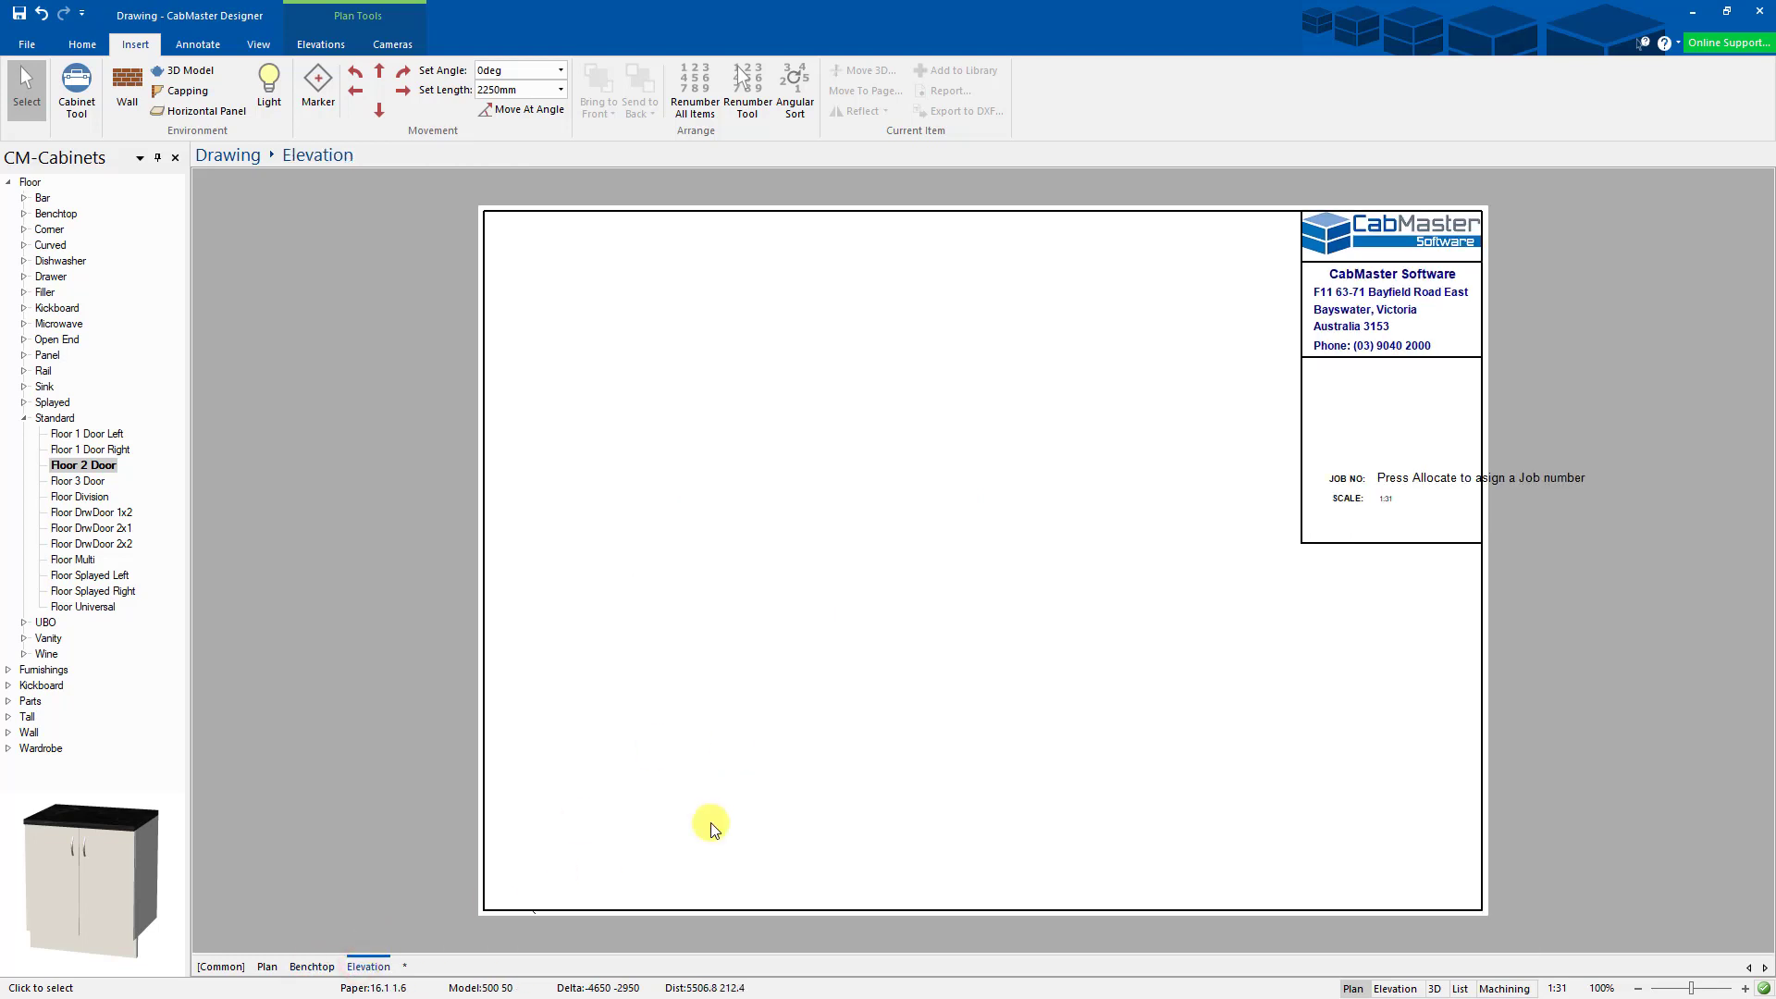
pyautogui.scroll(-3, 799, 709)
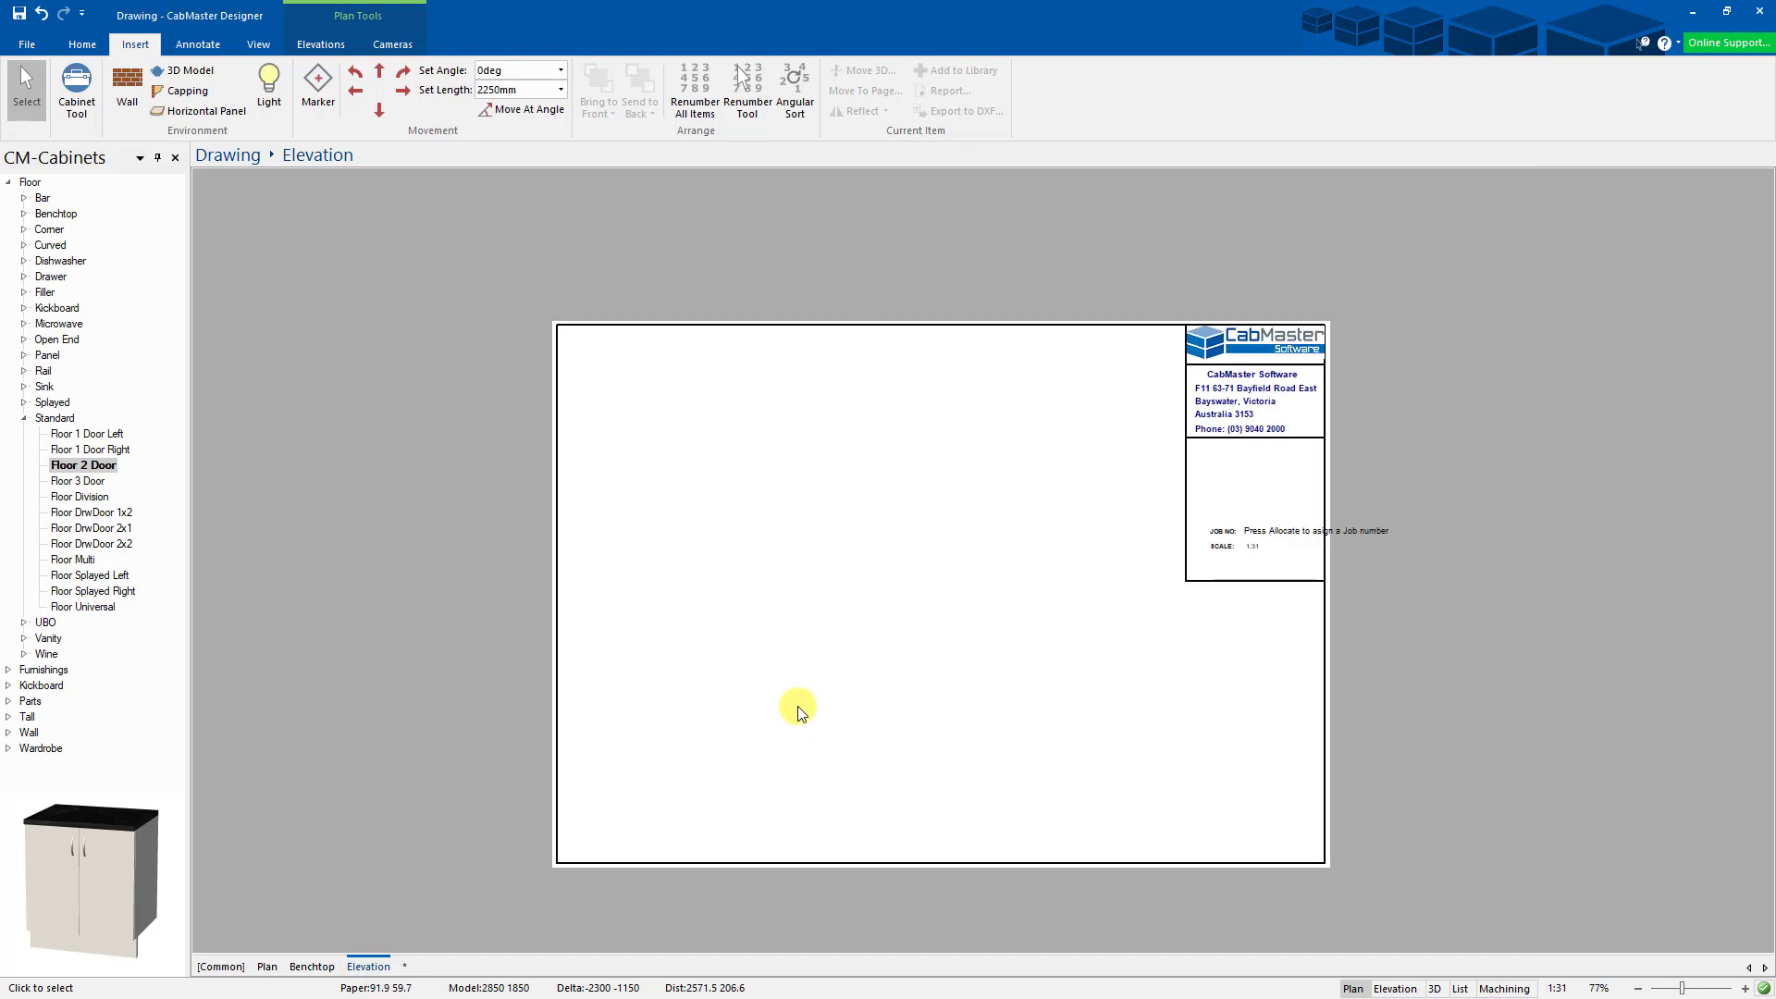
pyautogui.scroll(4, 793, 704)
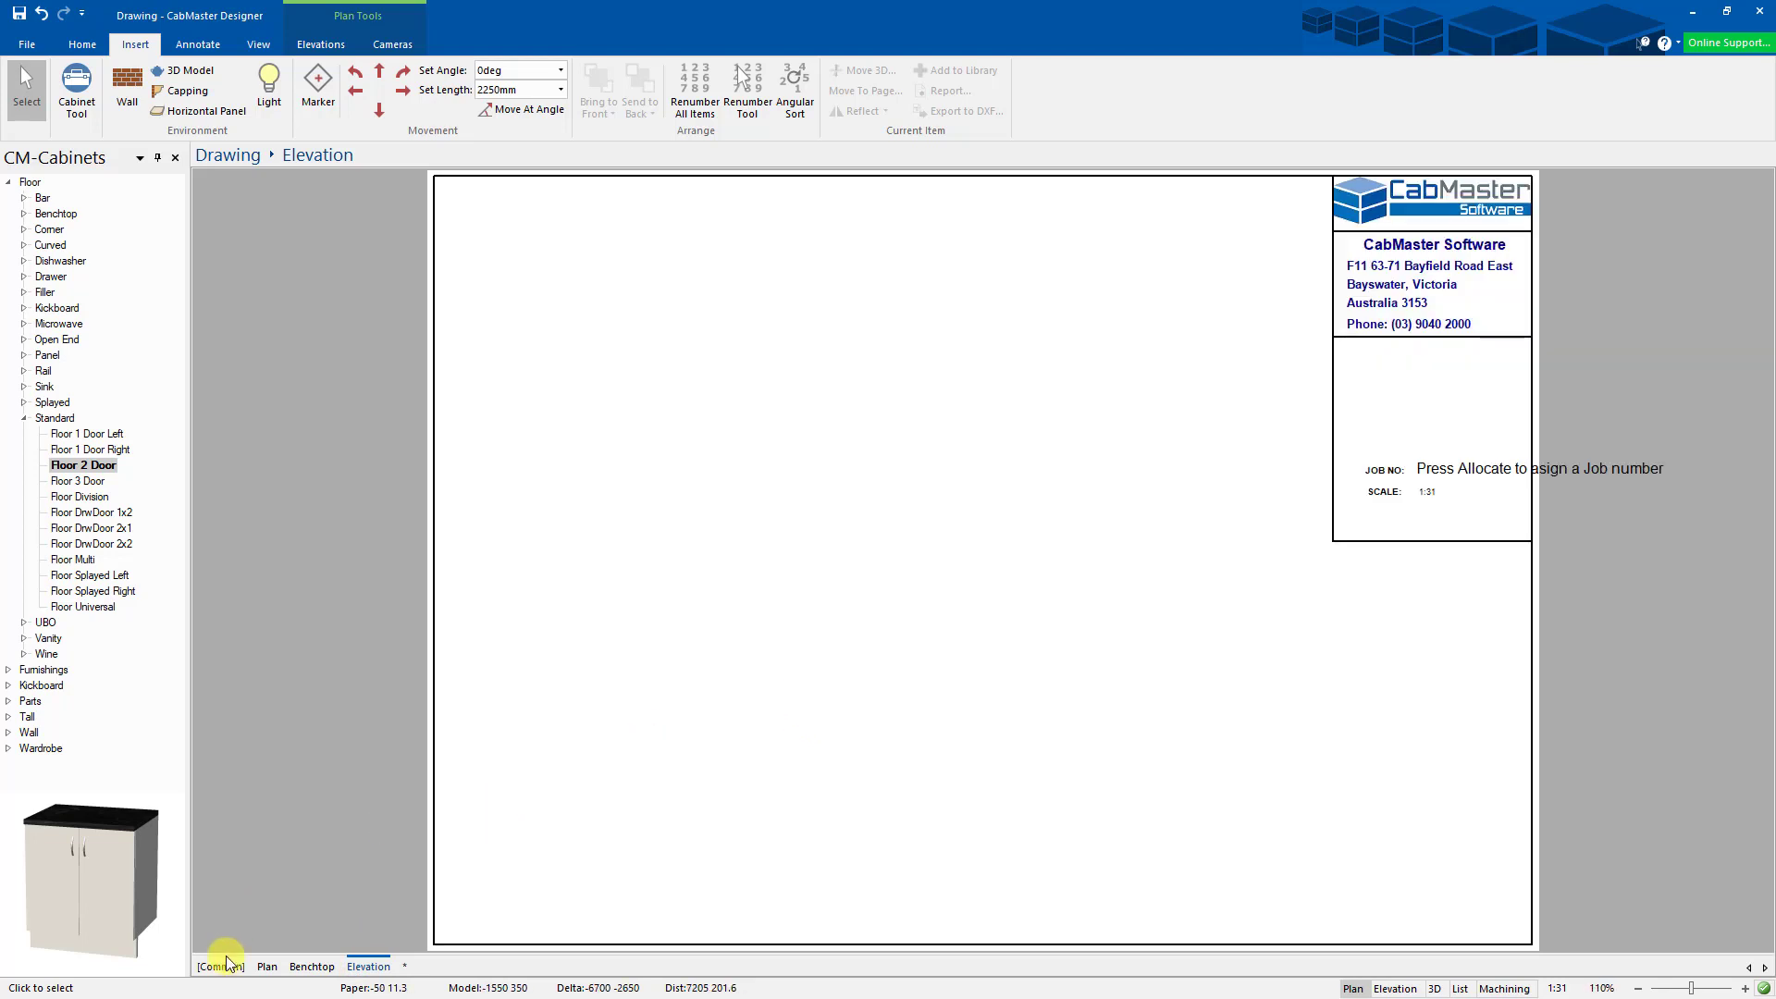
pyautogui.click(267, 967)
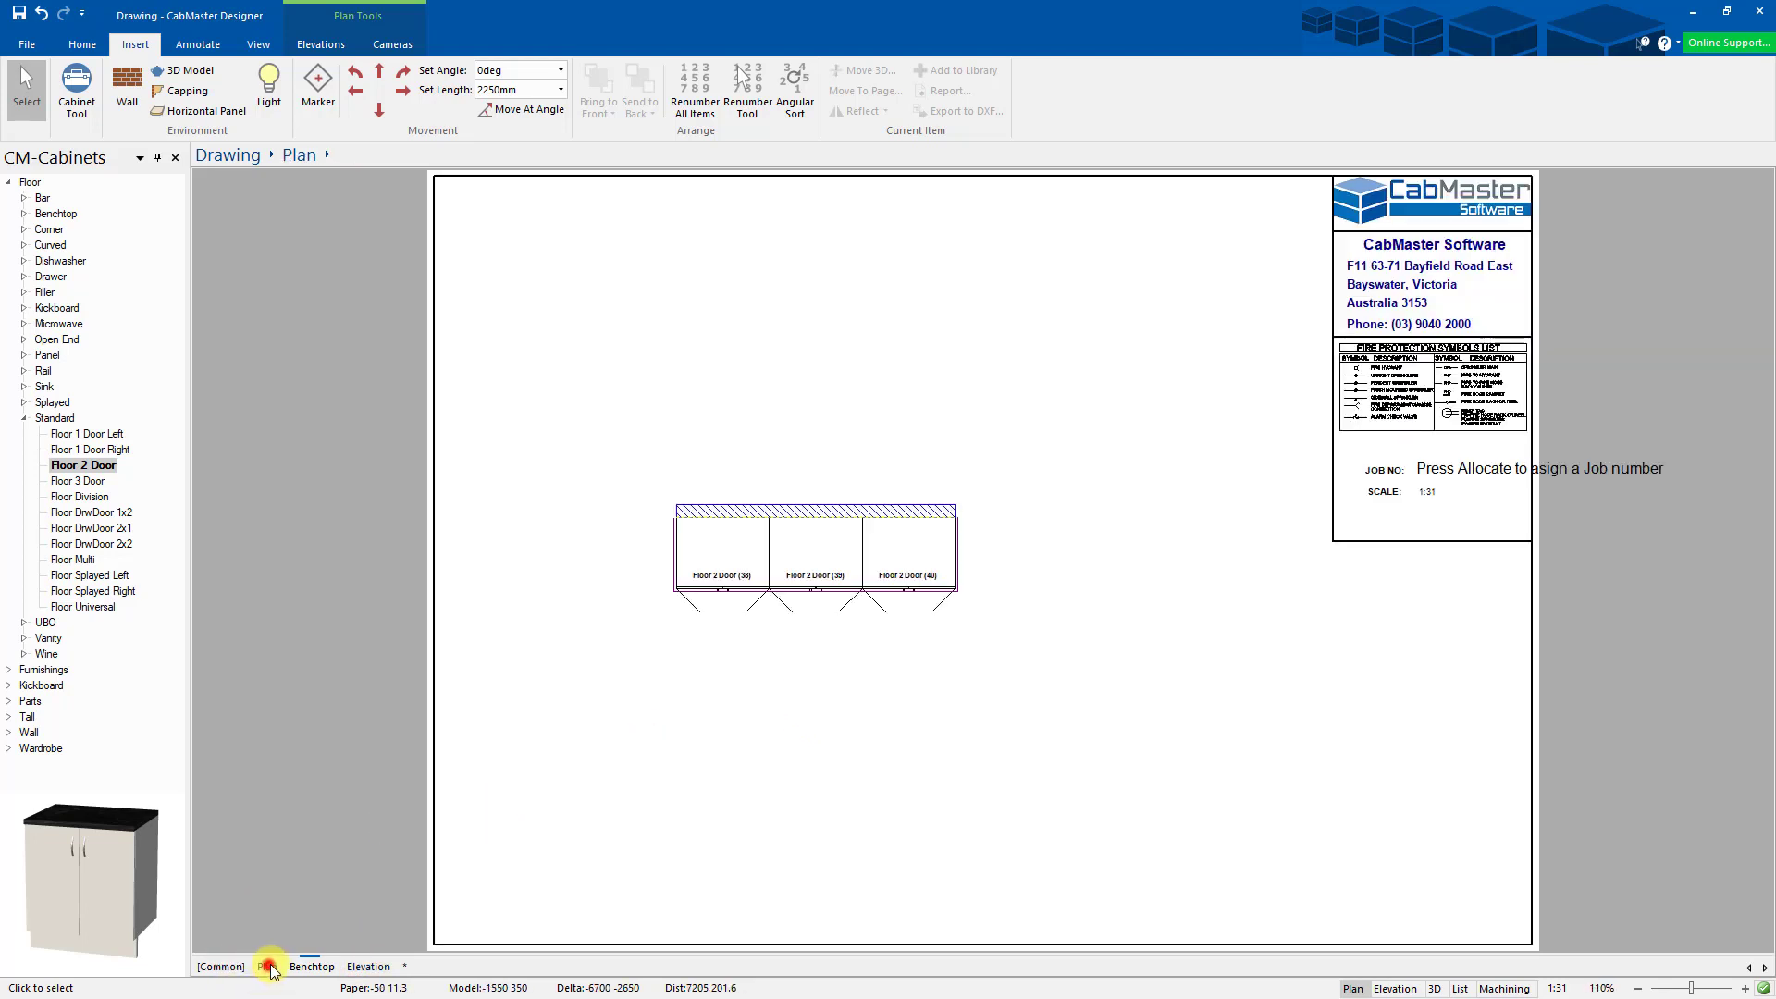
# - Generate an auto elevation of the wall and place it to the right of the plan
pyautogui.rightClick(778, 513)
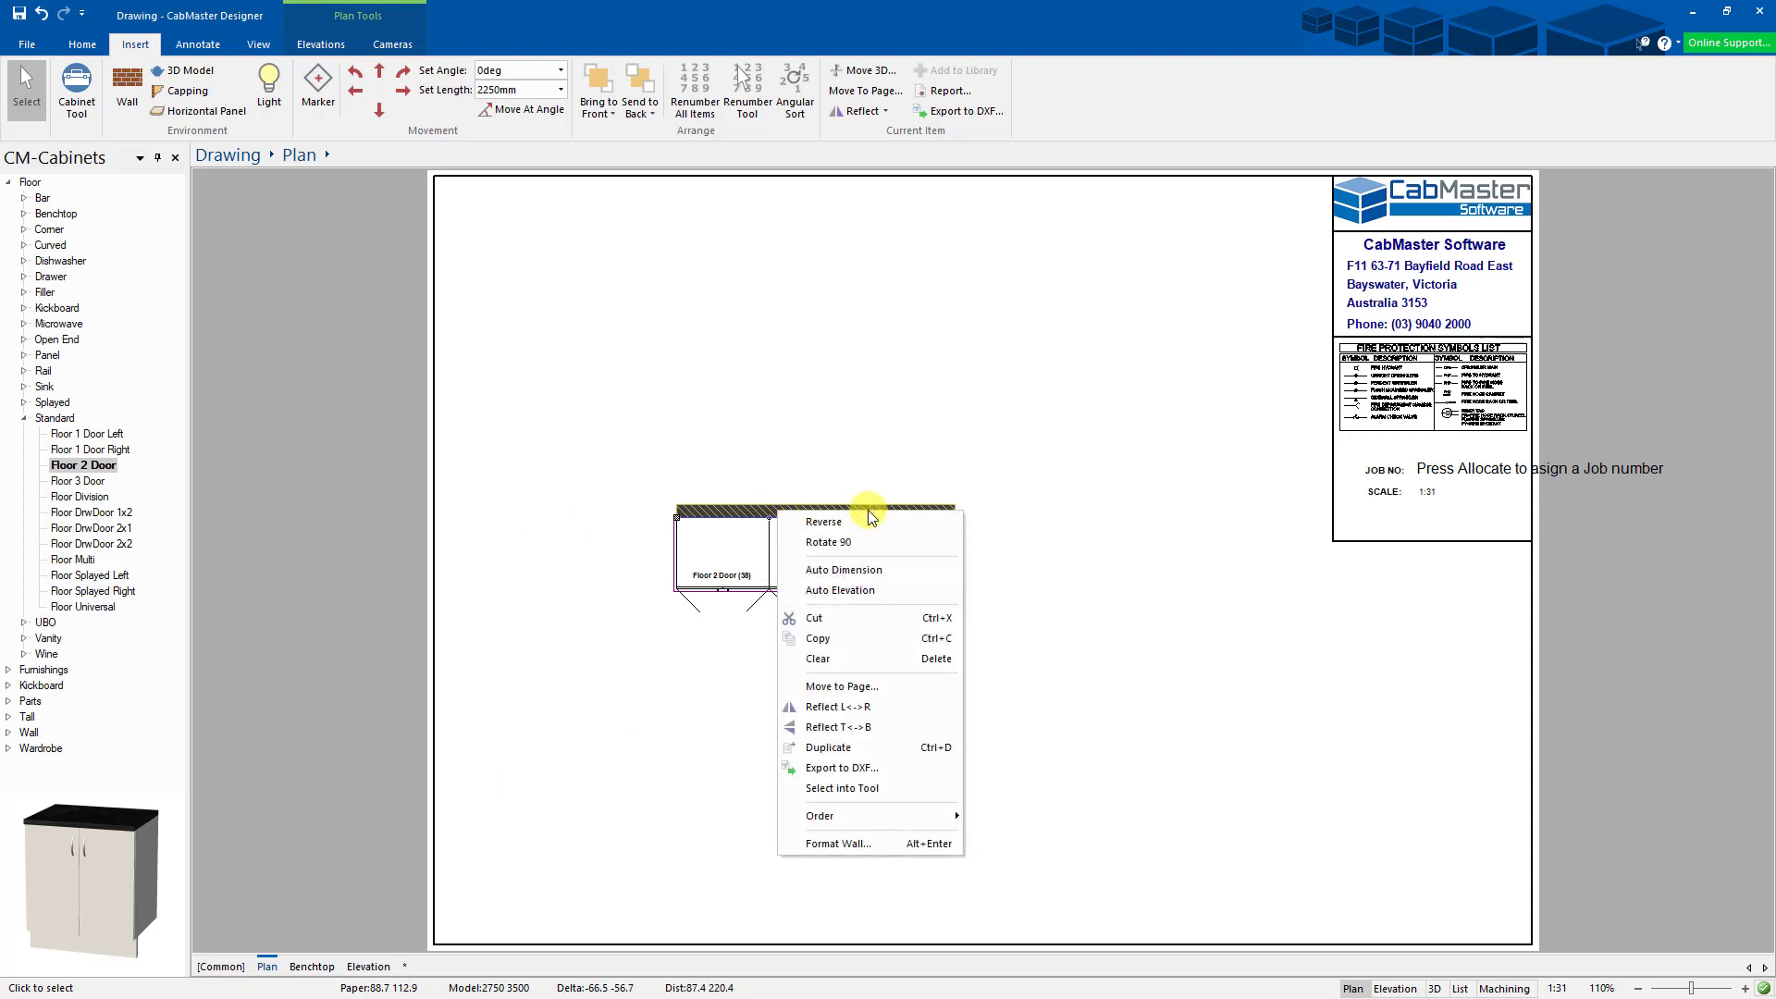
pyautogui.click(871, 591)
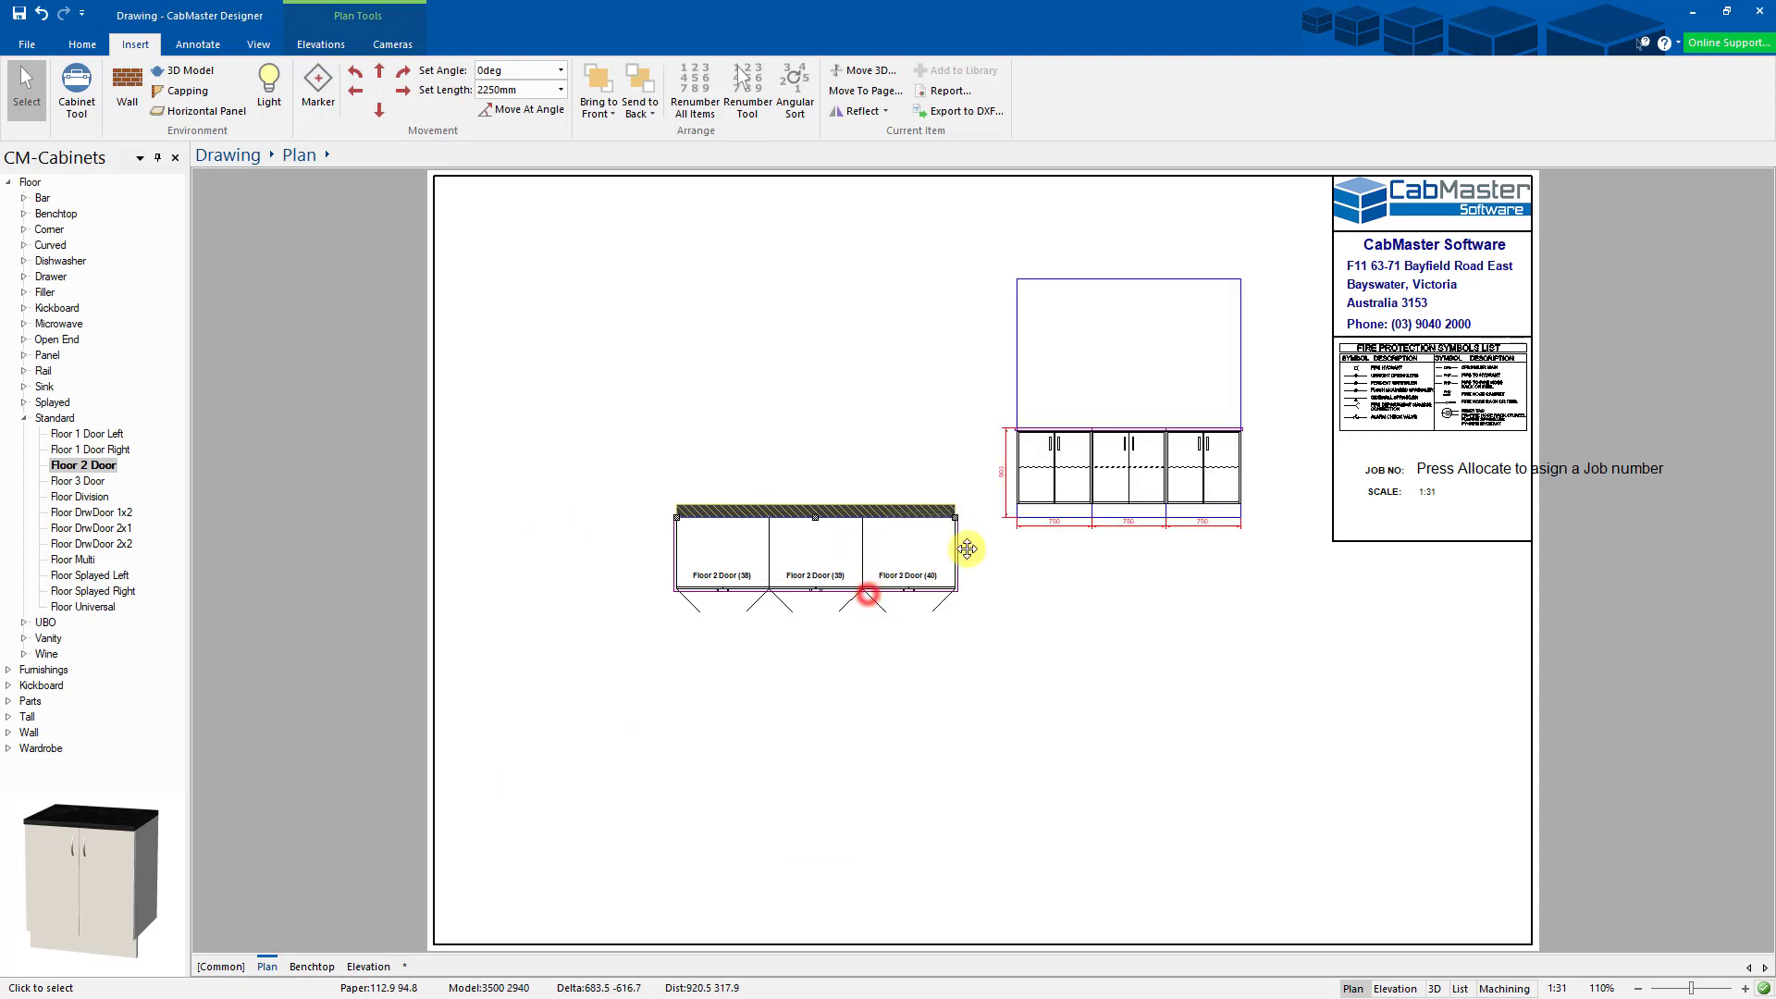
pyautogui.click(1016, 516)
# - Move the elevation to page 3 (Elevation) and position it at the page's upper left
pyautogui.rightClick(1015, 519)
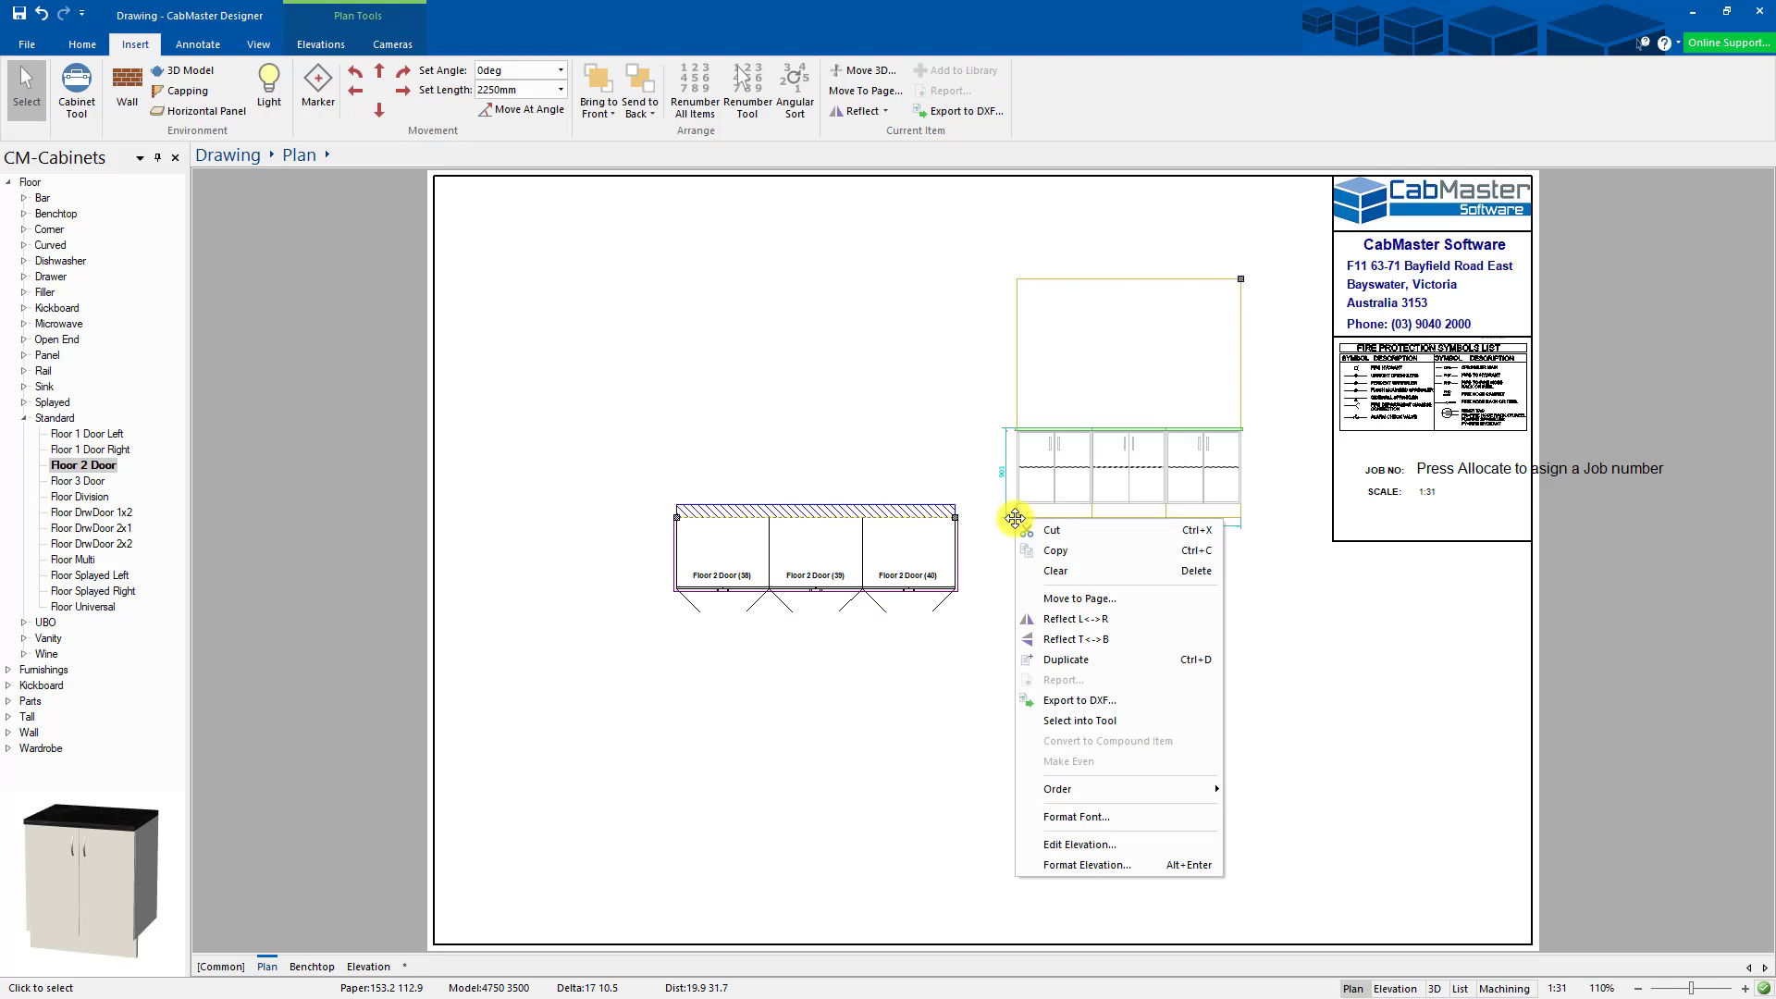
pyautogui.click(1090, 598)
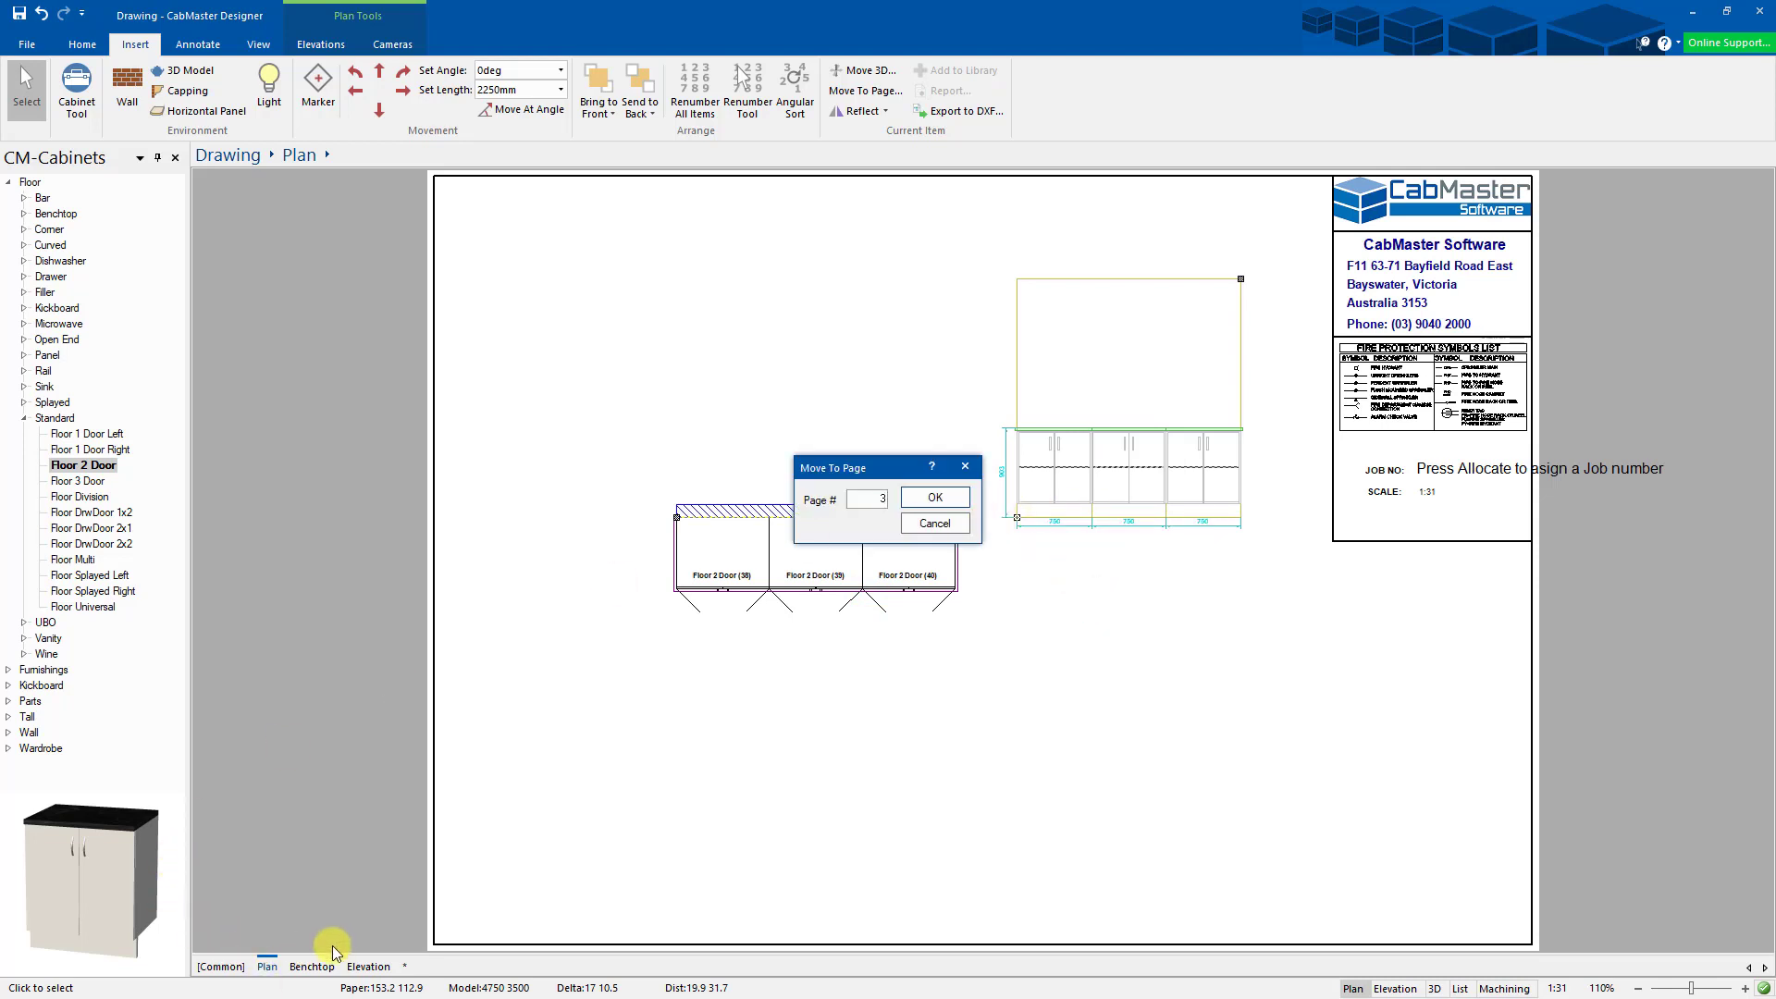
pyautogui.click(935, 499)
pyautogui.click(871, 747)
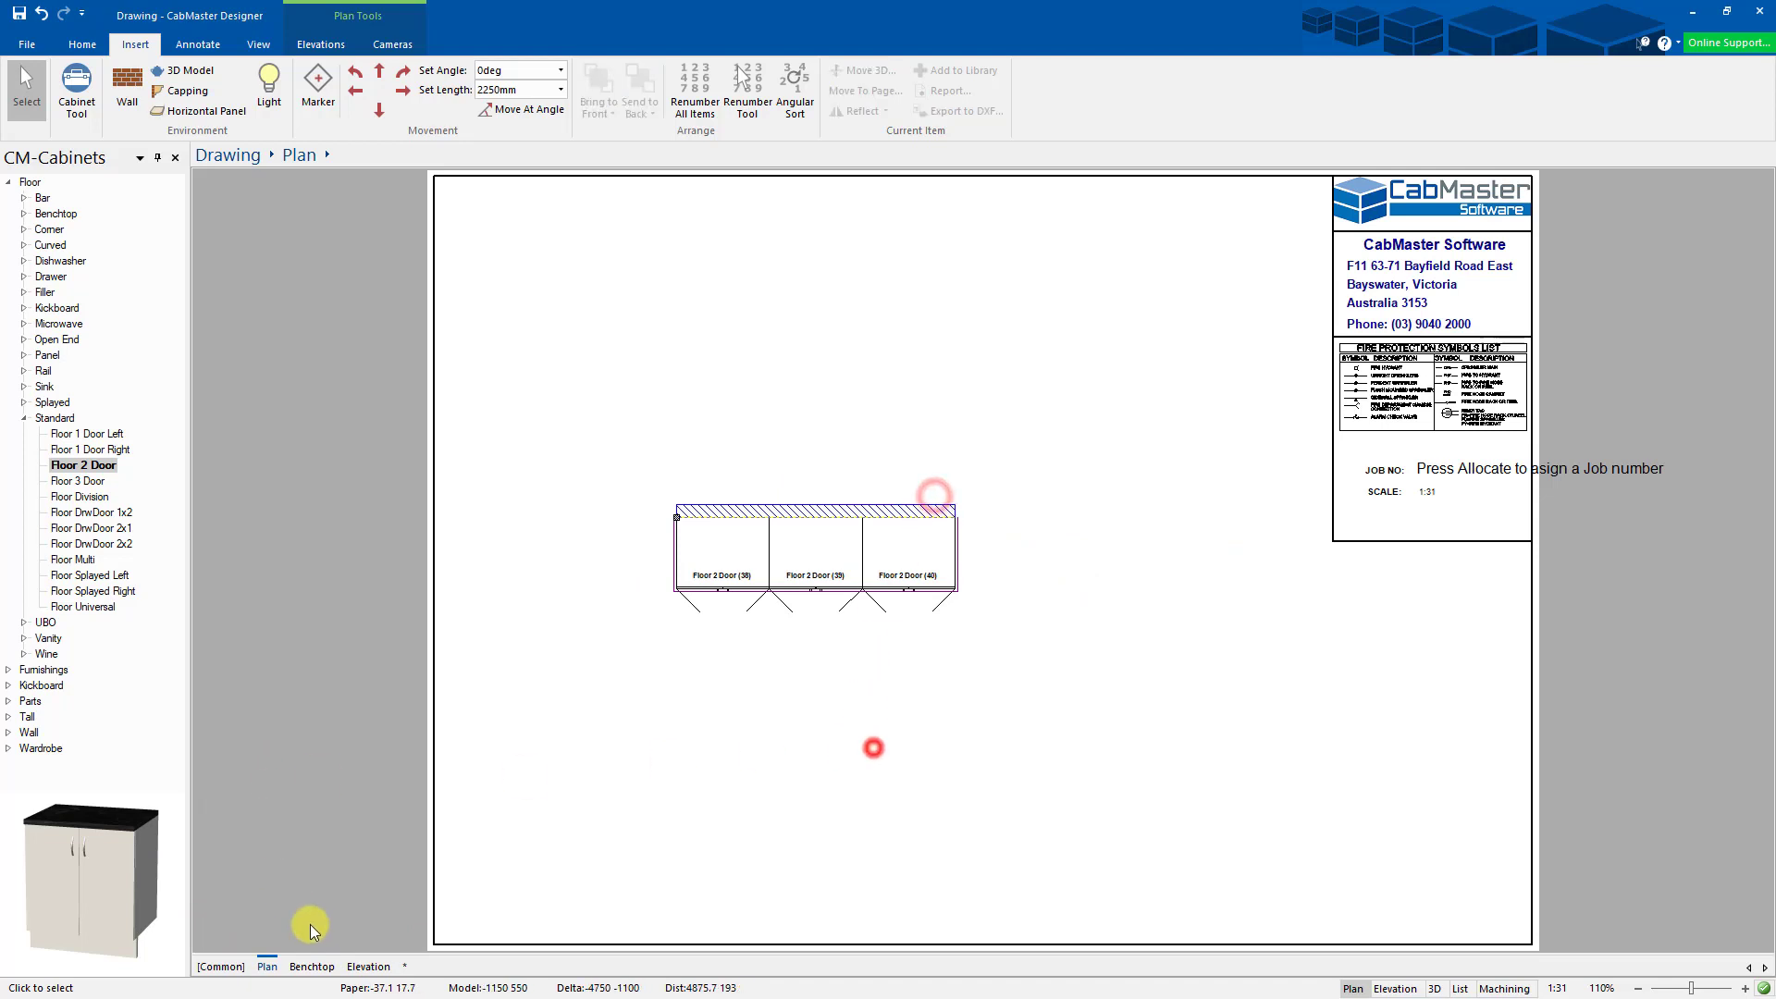
pyautogui.click(369, 967)
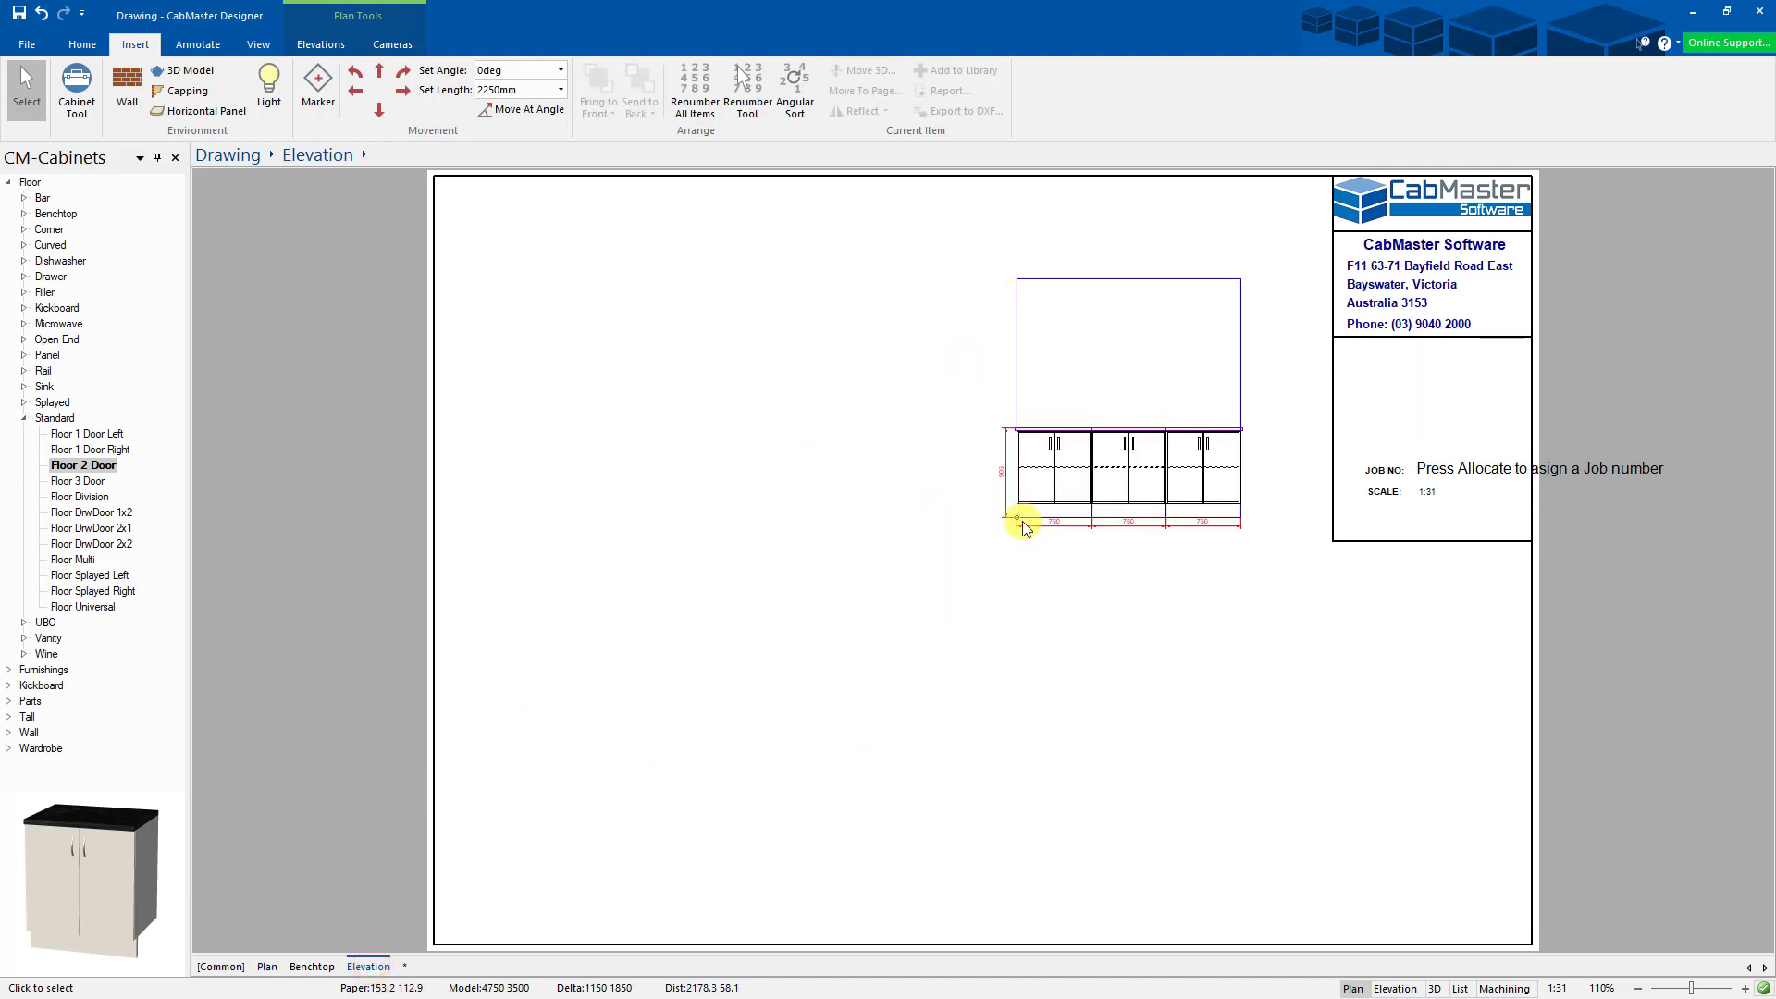
pyautogui.moveTo(1017, 516); pyautogui.dragTo(568, 492)
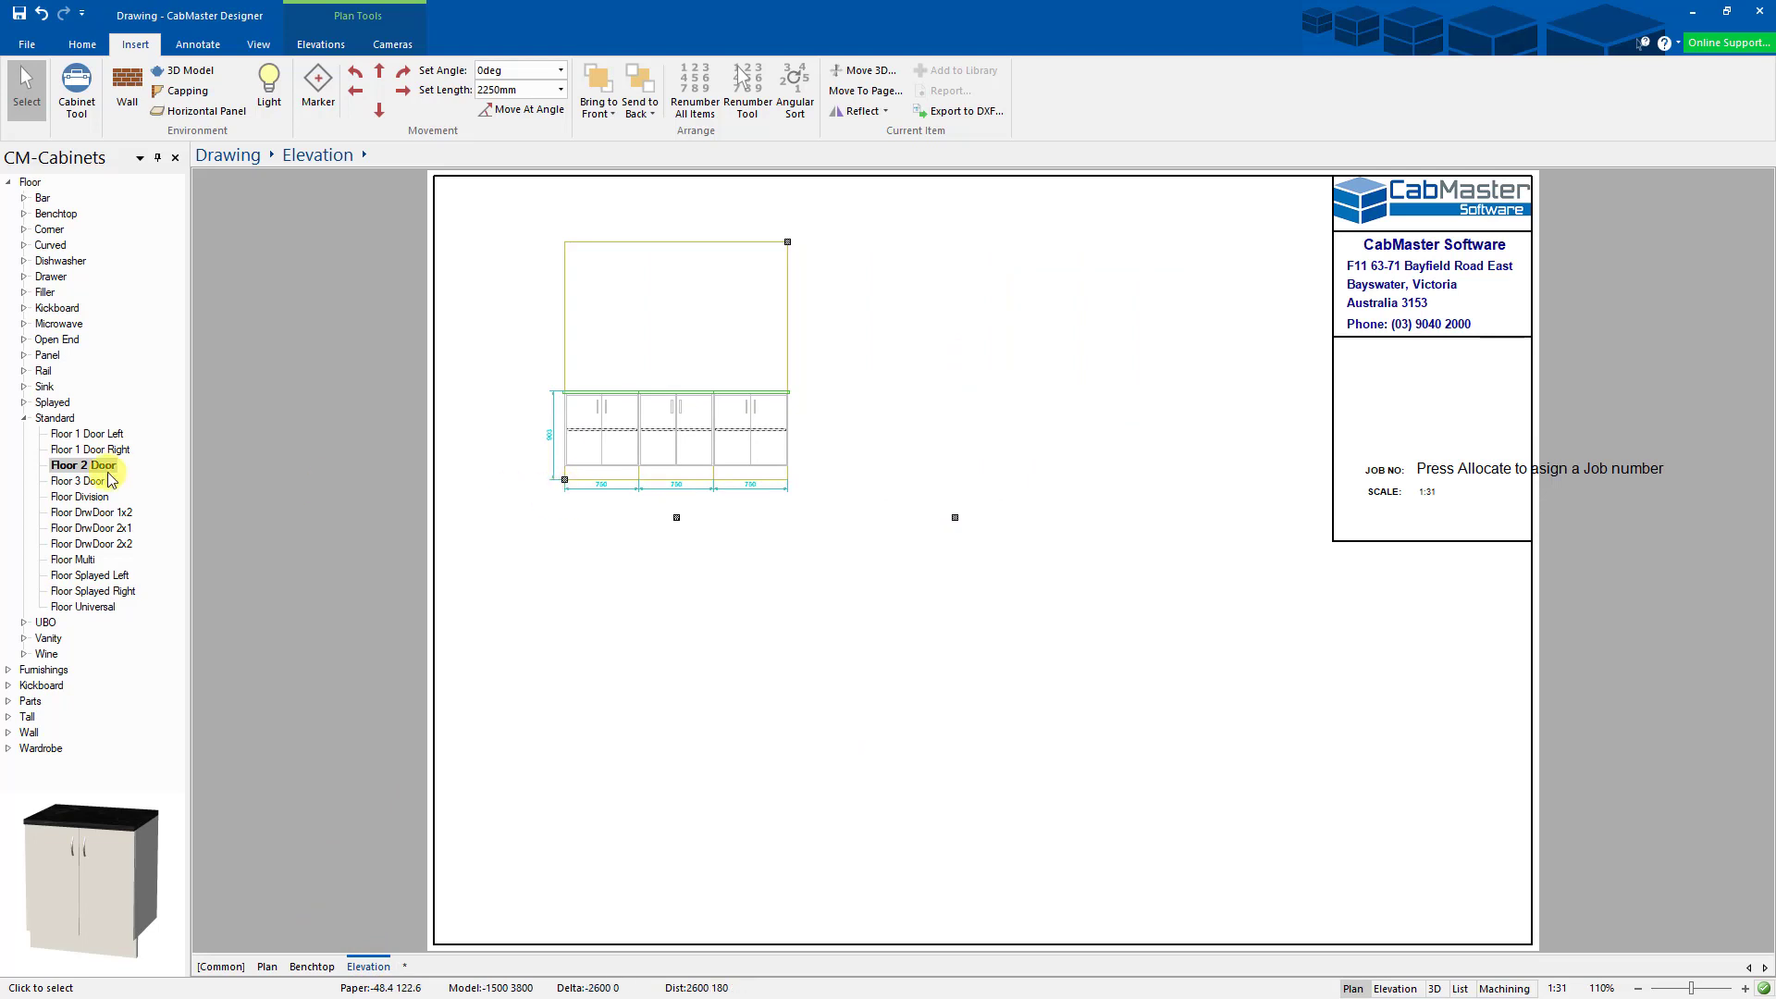
pyautogui.click(725, 548)
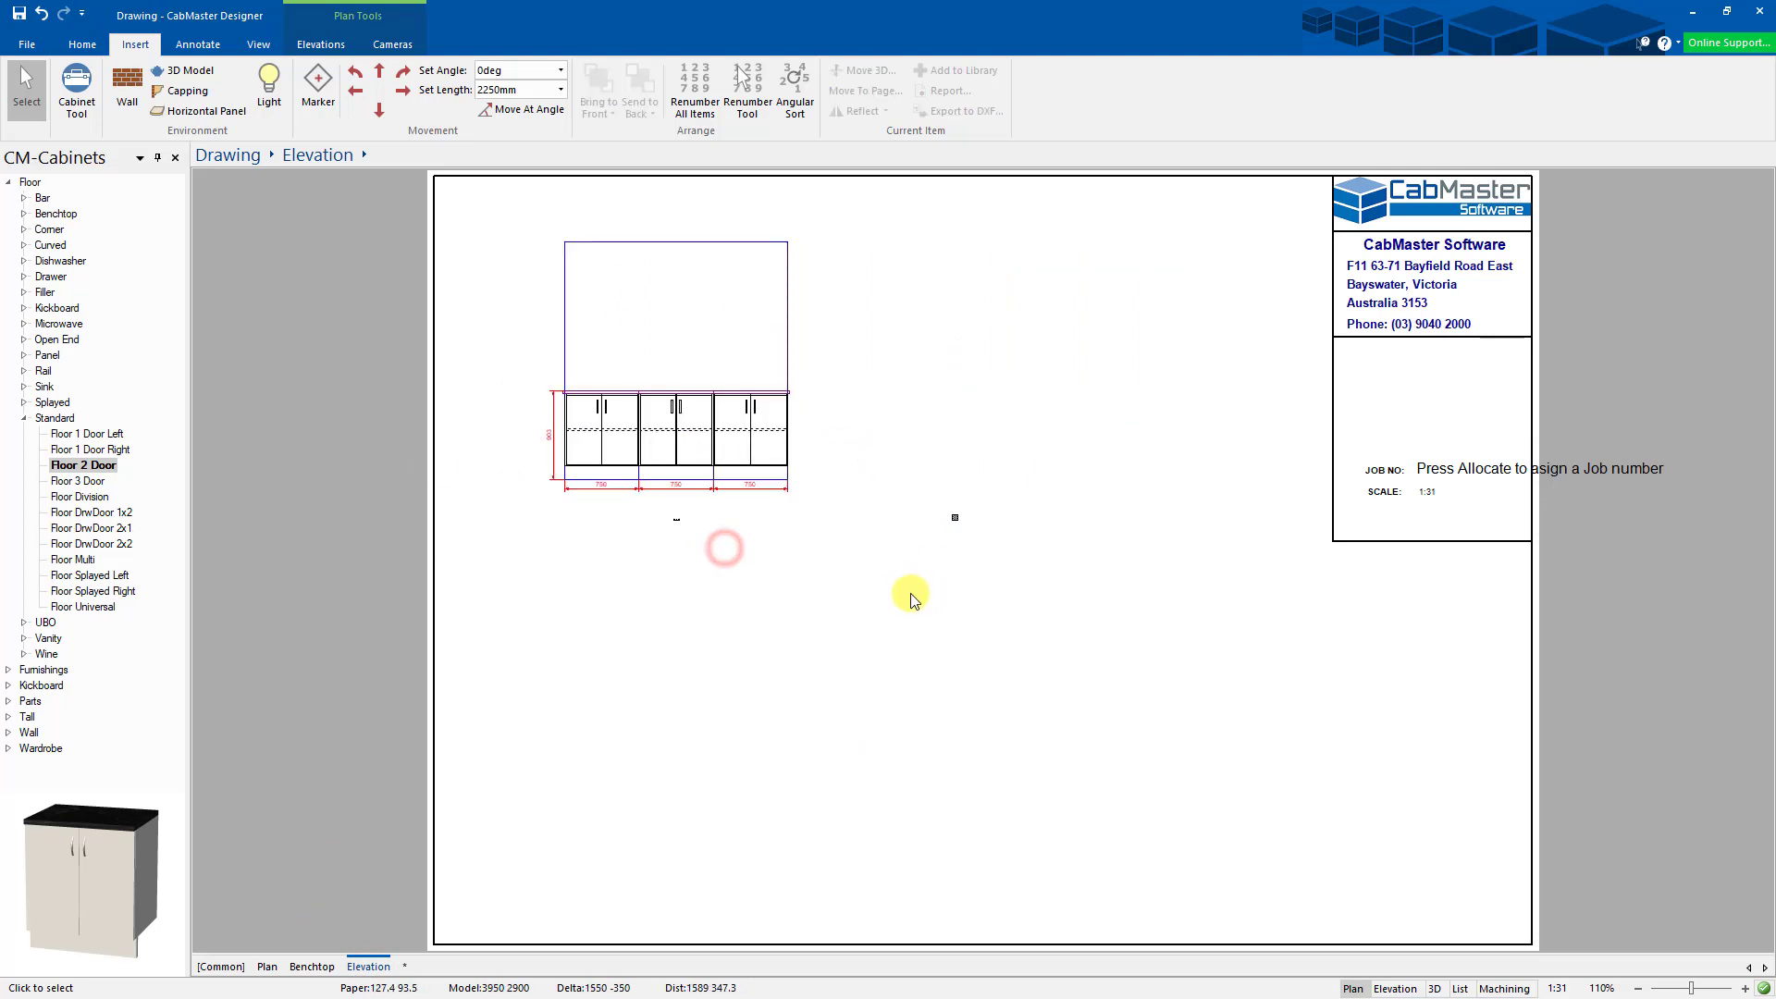
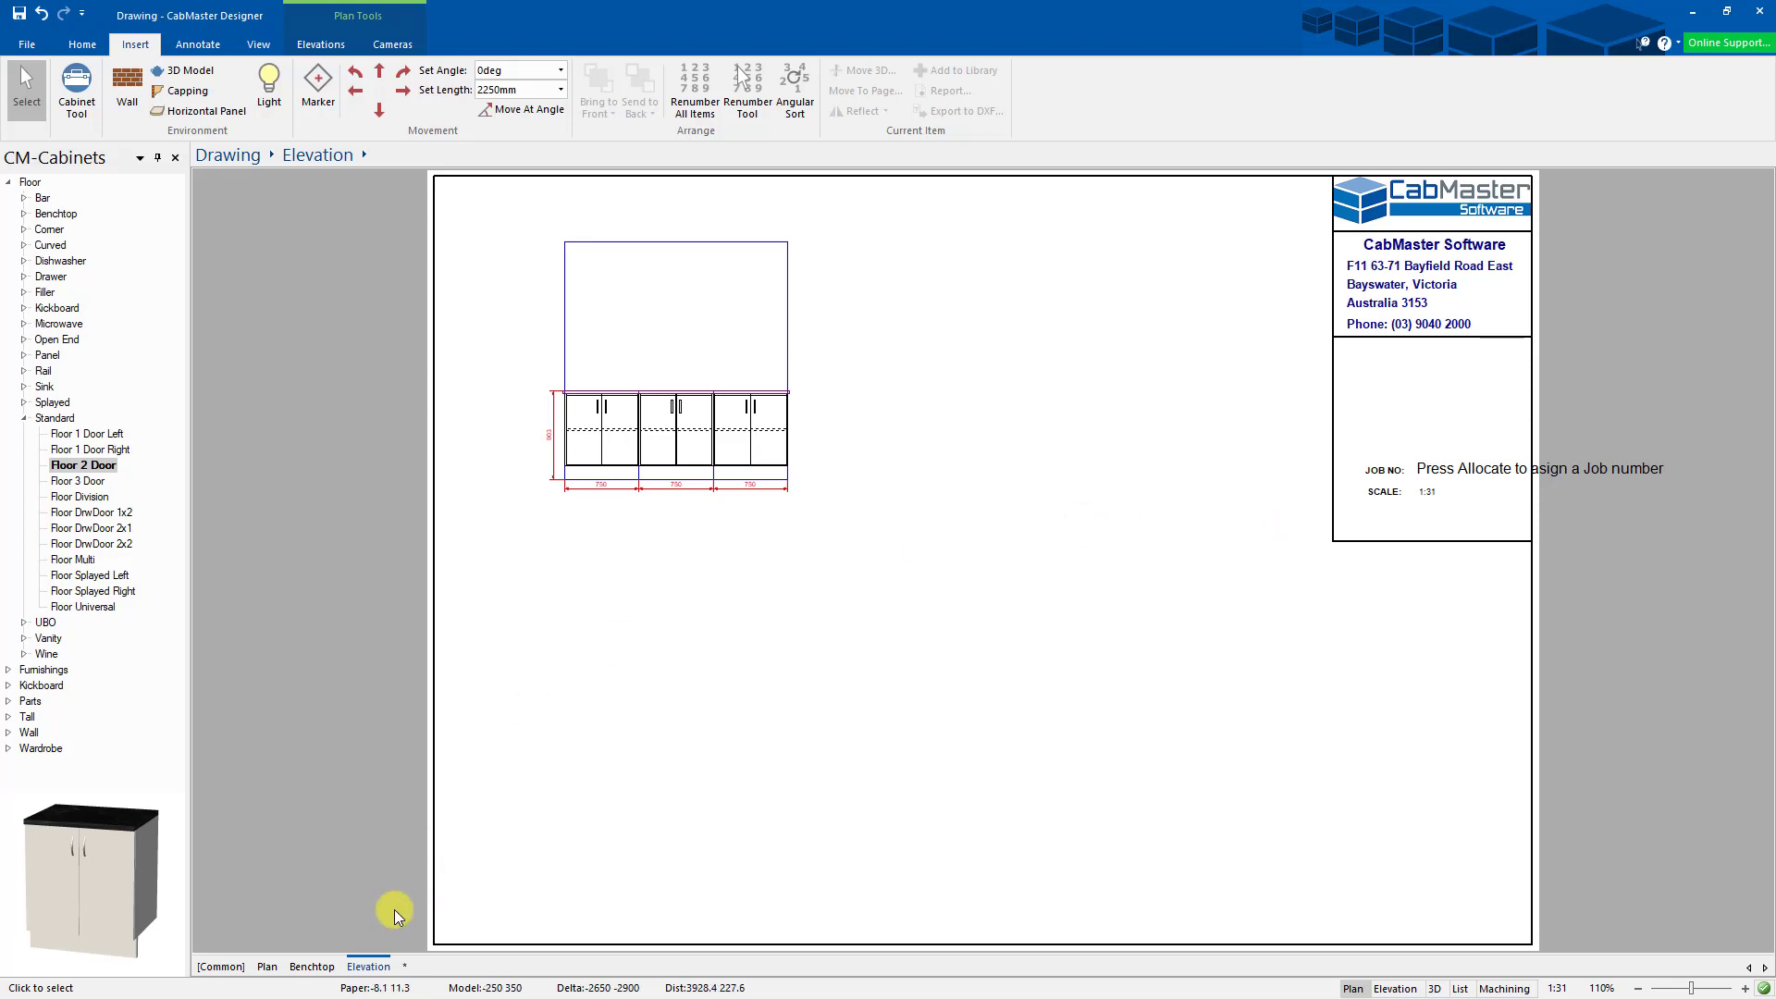
# - Review the Benchtop and Plan pages, then start a Save As and cancel it
pyautogui.click(306, 968)
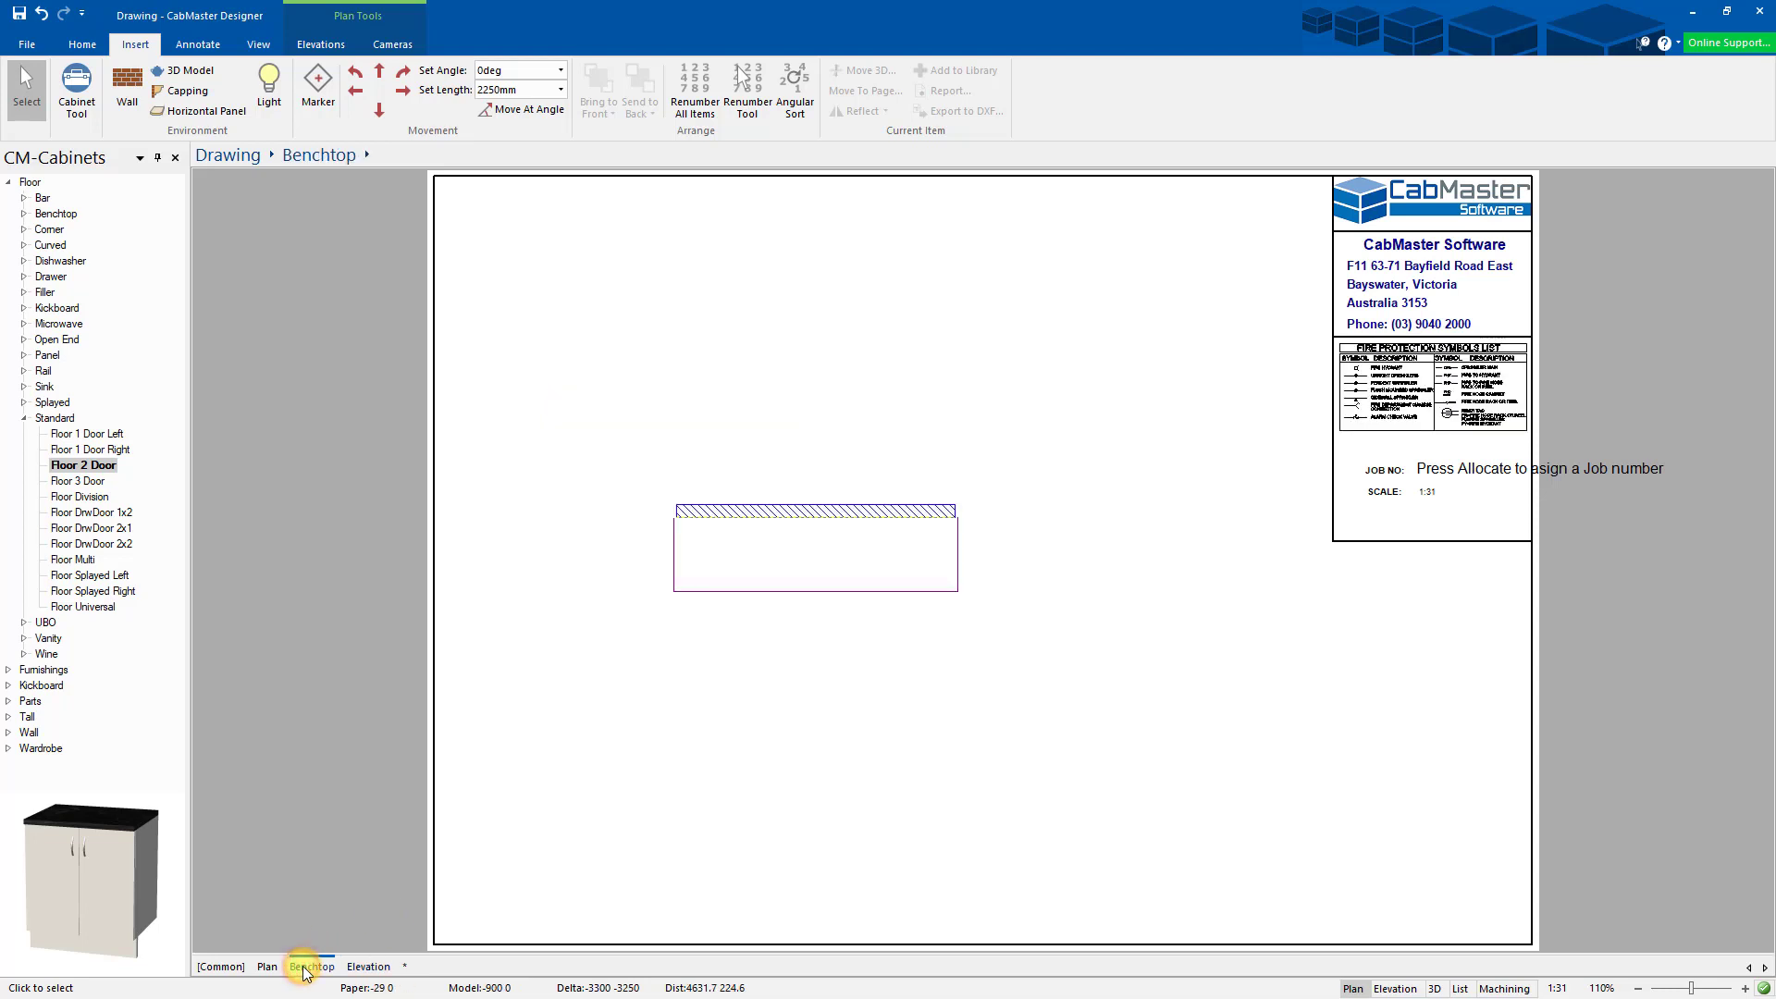
pyautogui.click(268, 968)
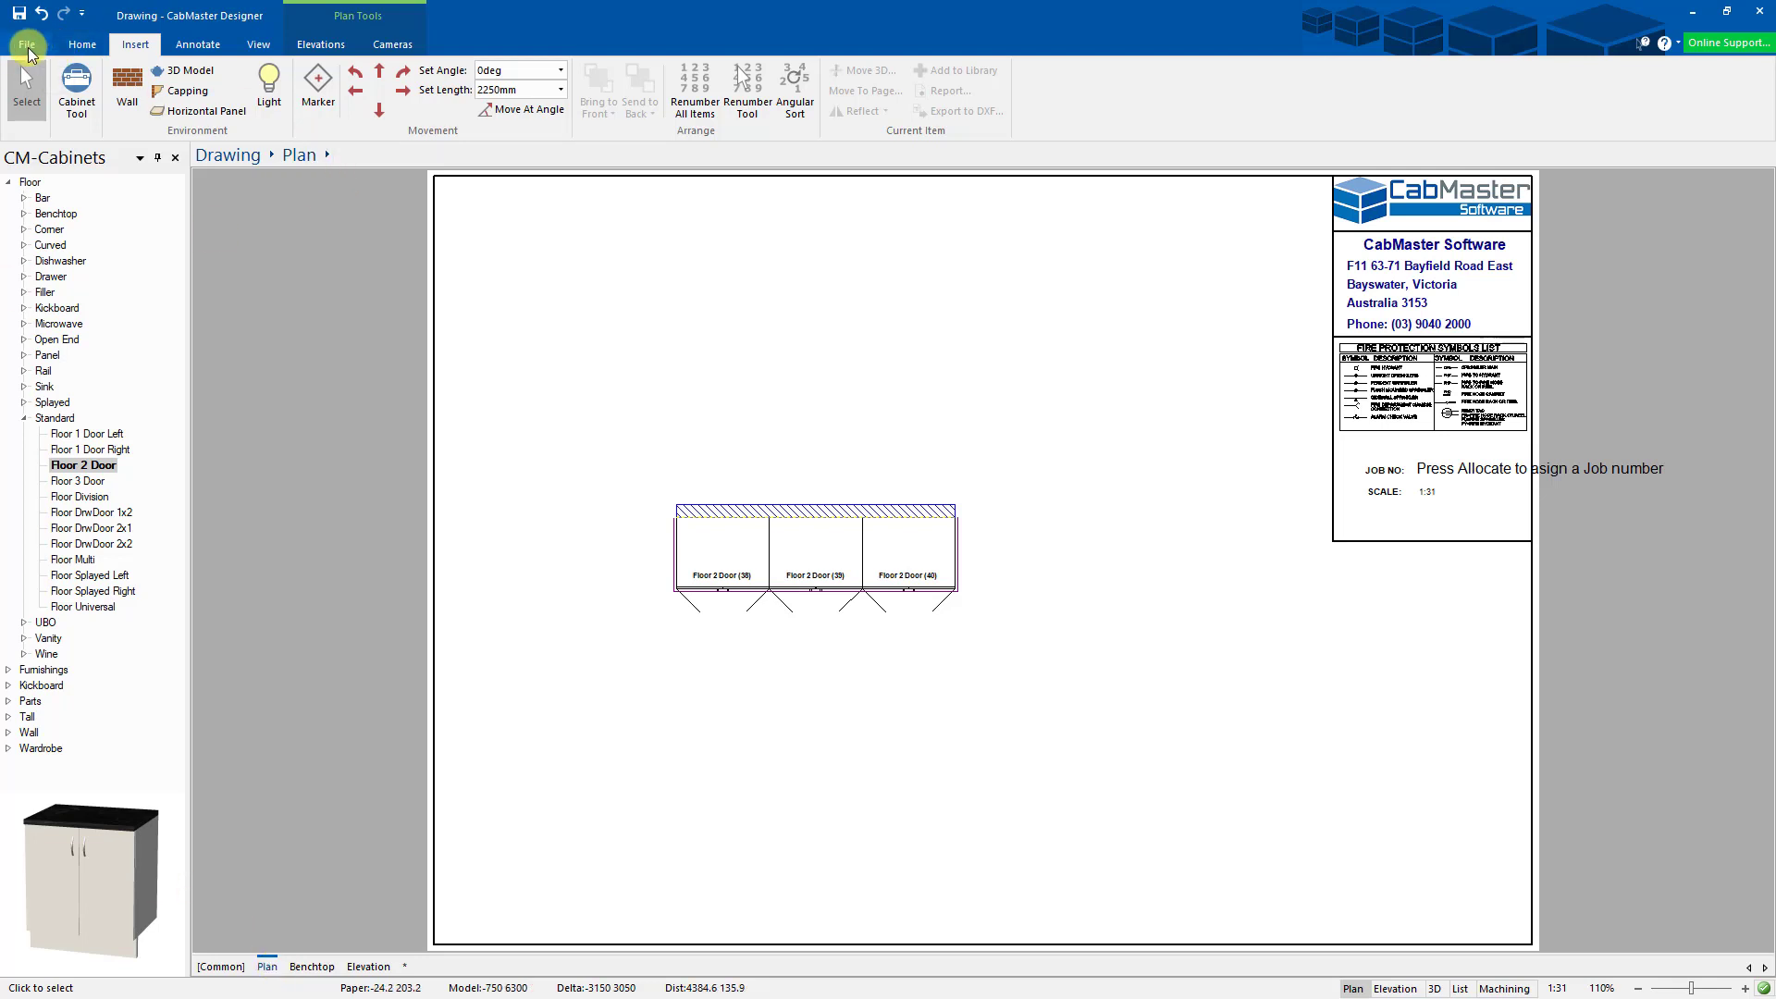
pyautogui.click(27, 45)
pyautogui.click(57, 244)
pyautogui.click(820, 465)
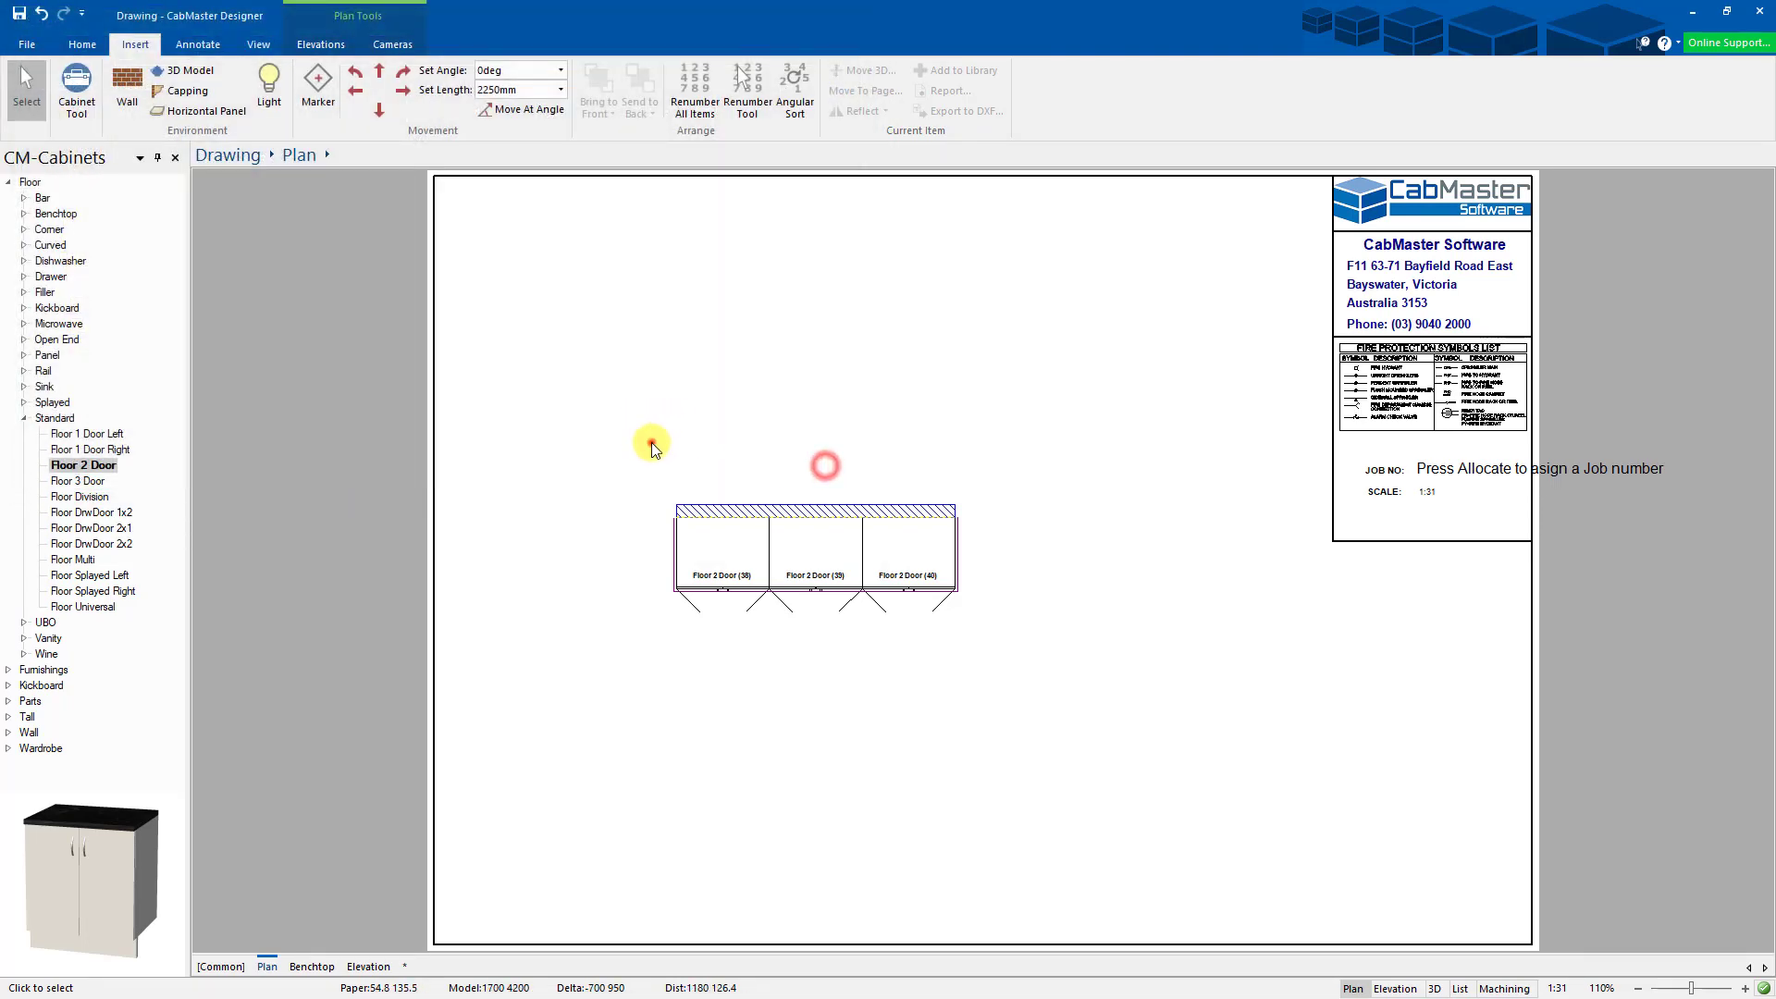
# - Delete the three Floor 2 Door cabinets, confirm Elevation, Benchtop and Plan pages are empty, and hide [Common]
pyautogui.moveTo(652, 442); pyautogui.dragTo(1042, 663)
pyautogui.press('Delete')
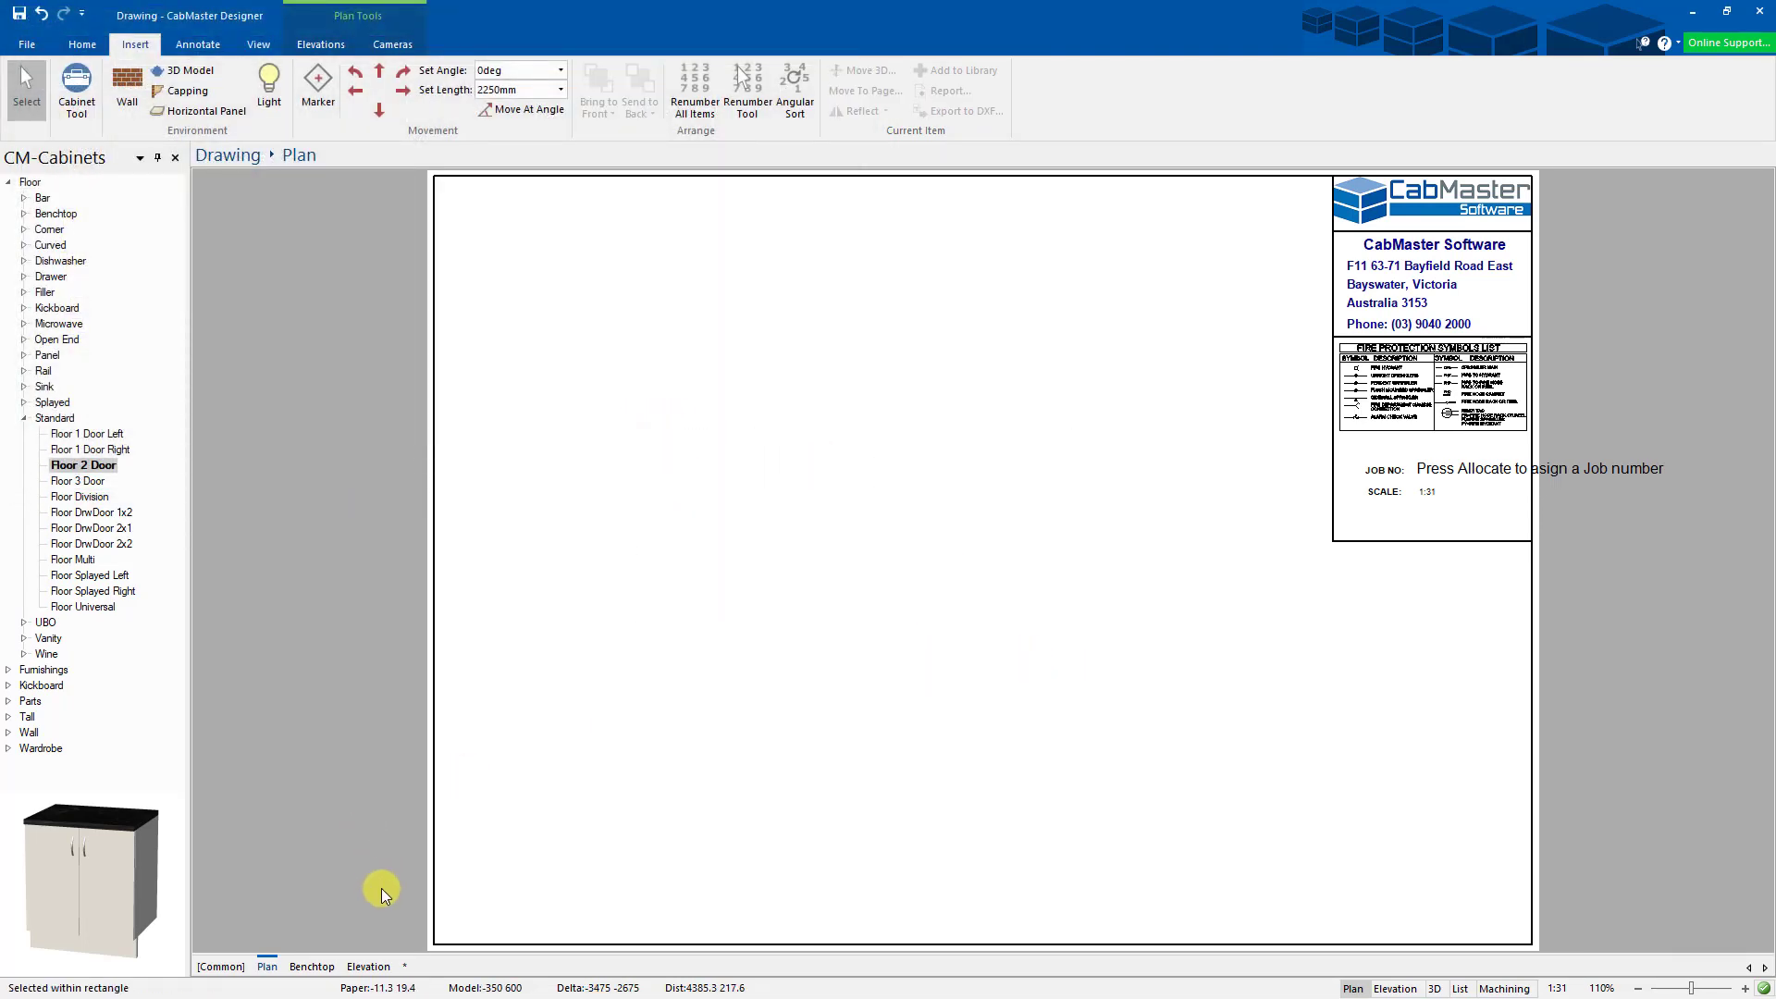
pyautogui.click(371, 967)
pyautogui.moveTo(630, 294); pyautogui.dragTo(1156, 713)
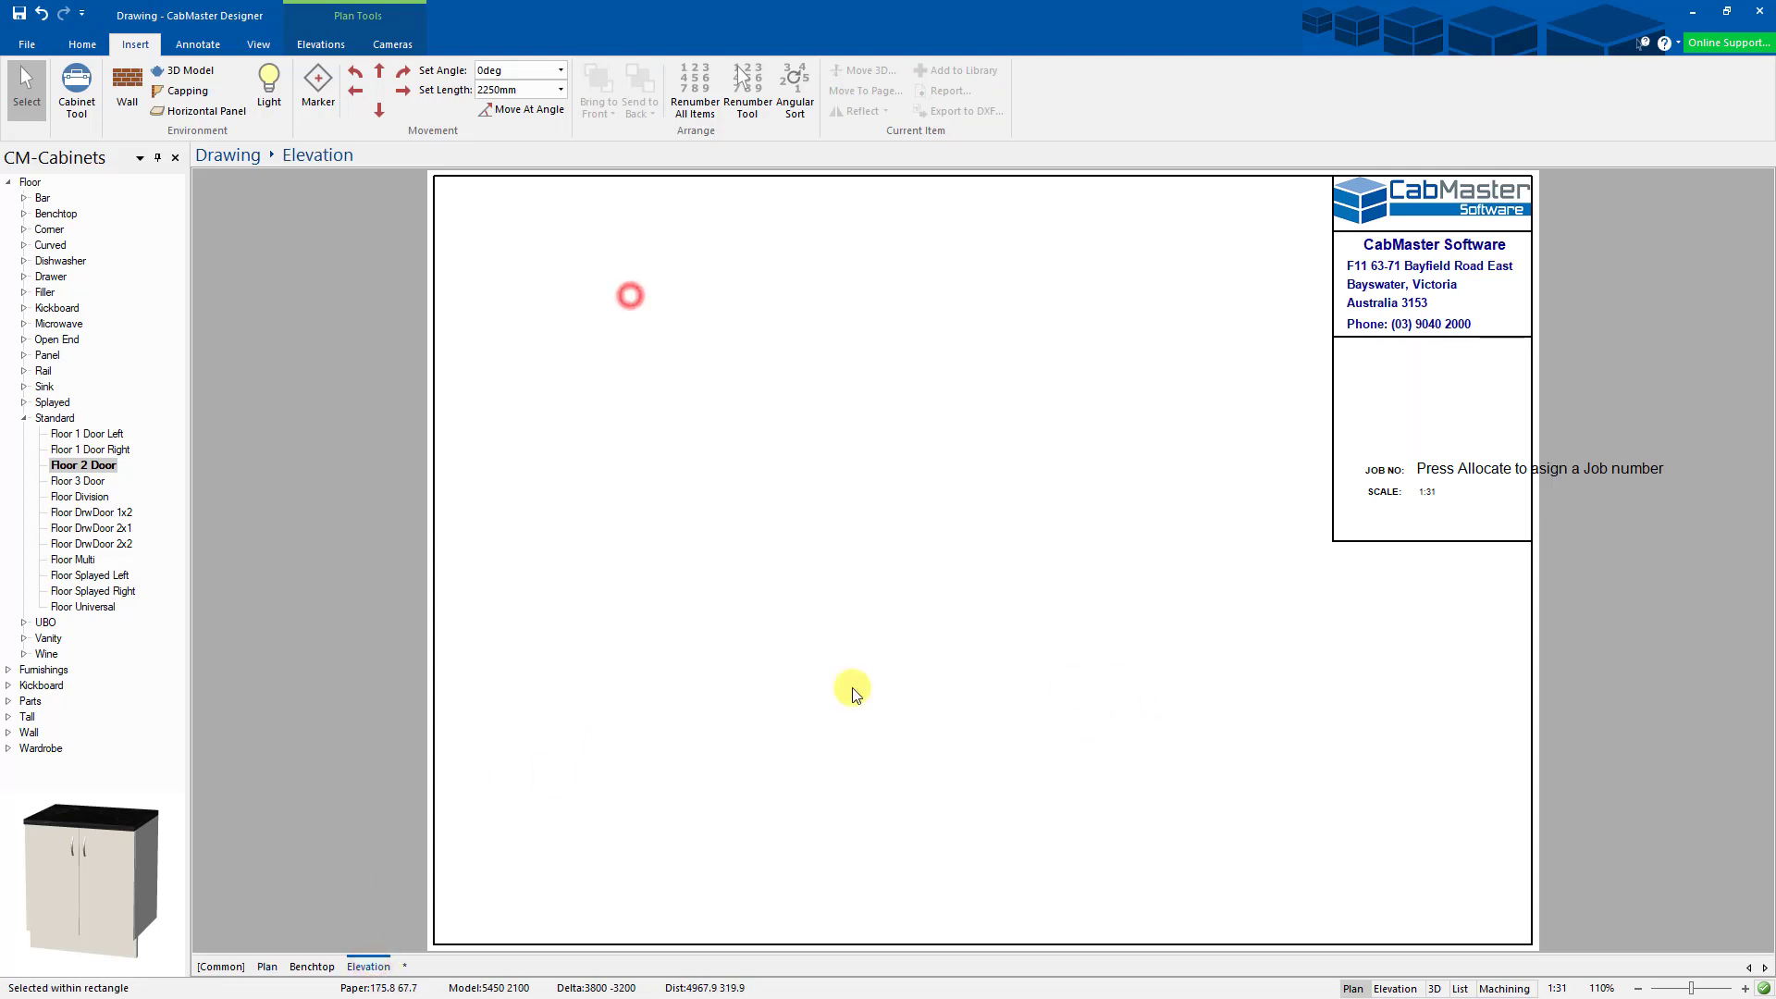
pyautogui.click(320, 967)
pyautogui.click(263, 967)
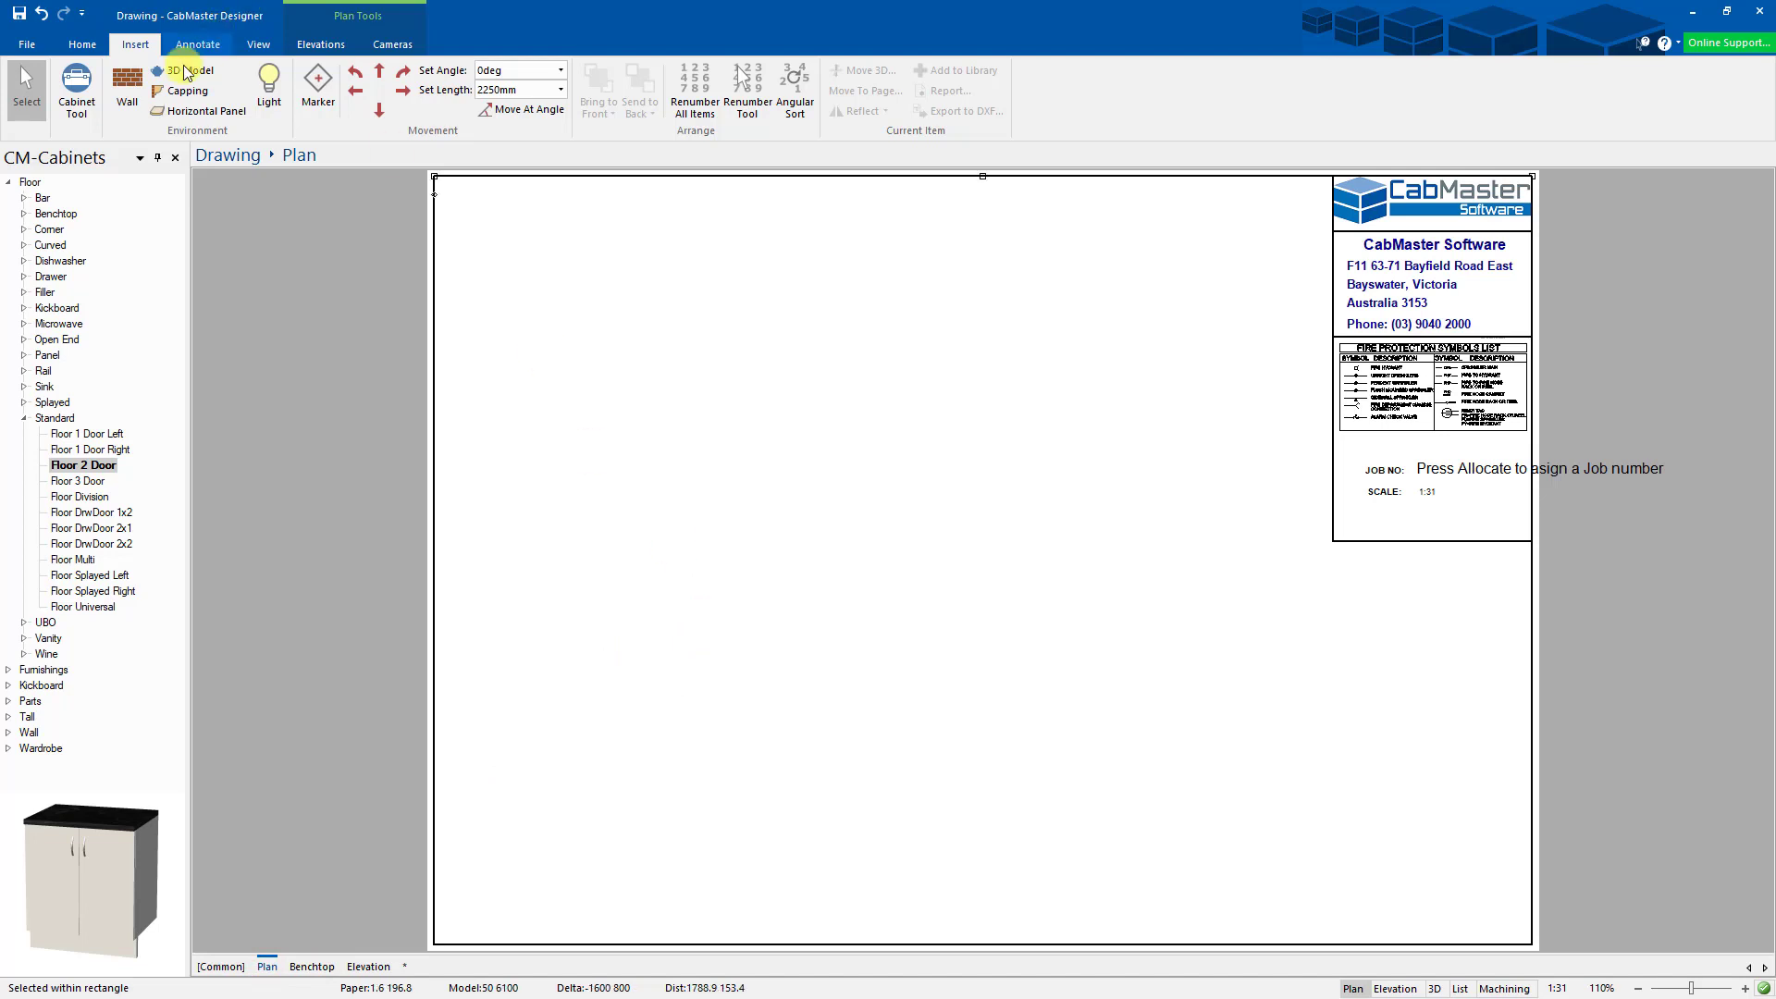
pyautogui.rightClick(224, 962)
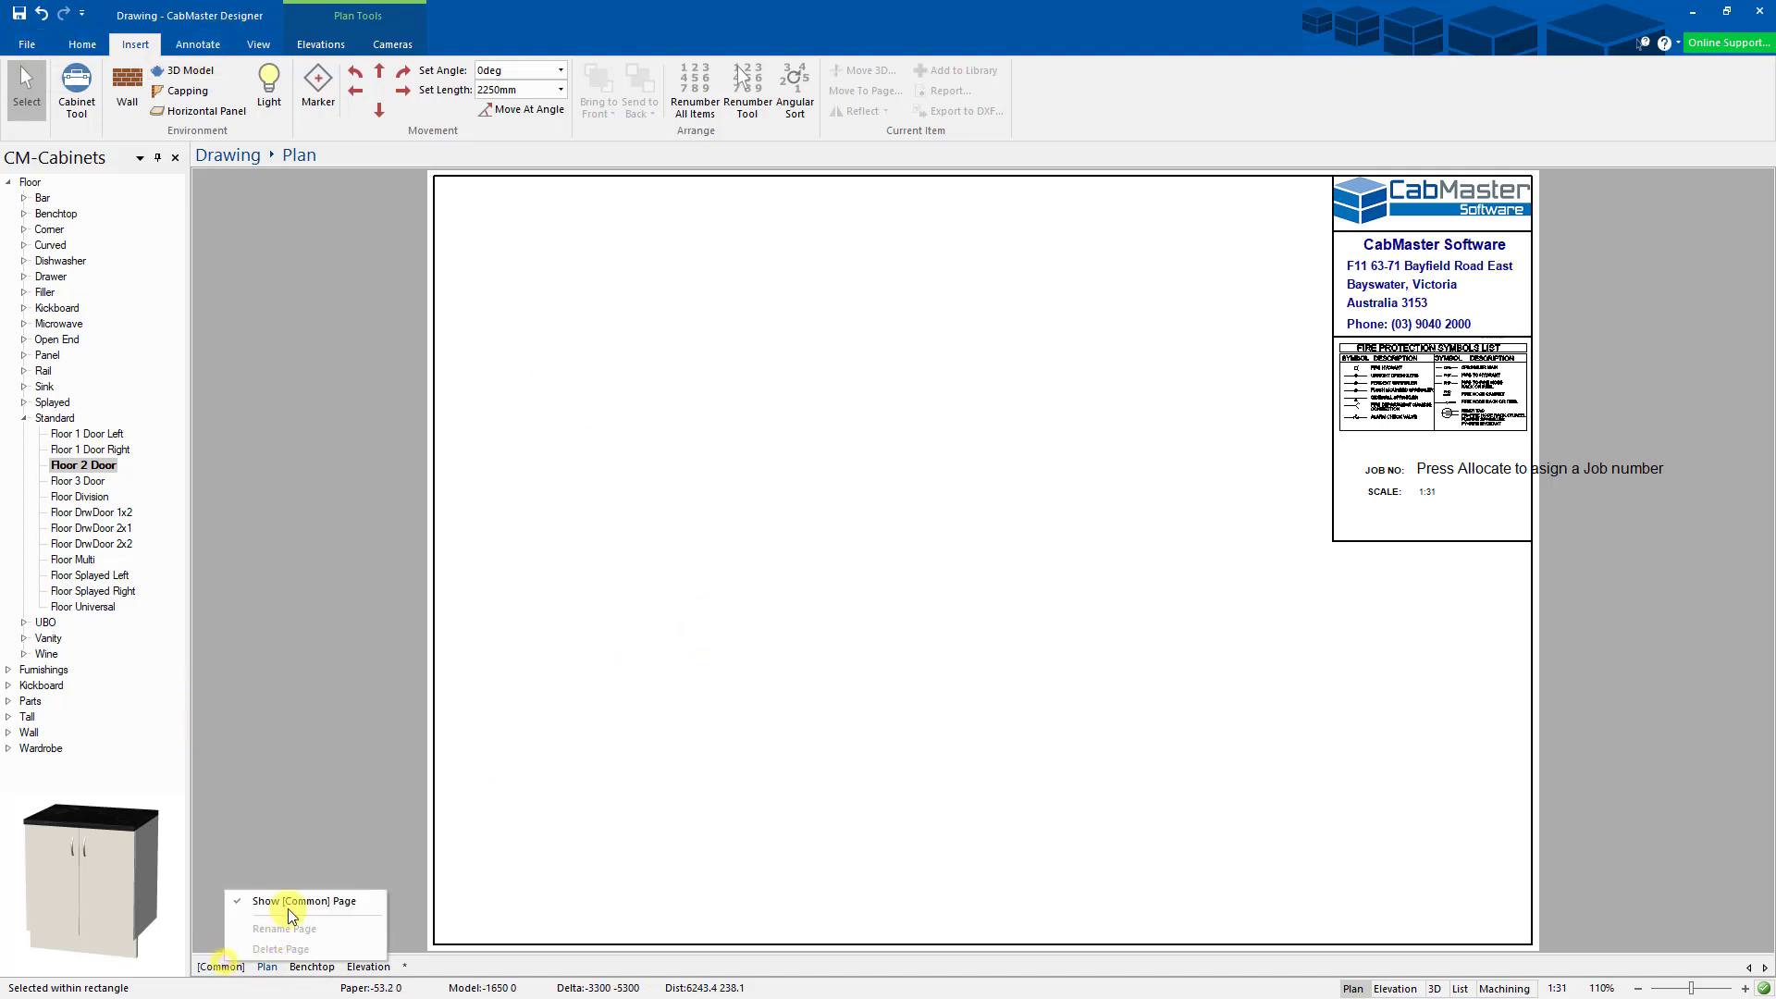
pyautogui.click(287, 899)
# - Start a Save As with file type Templates (*.QIT) in the CabMasterProV11 Template folder
pyautogui.click(27, 45)
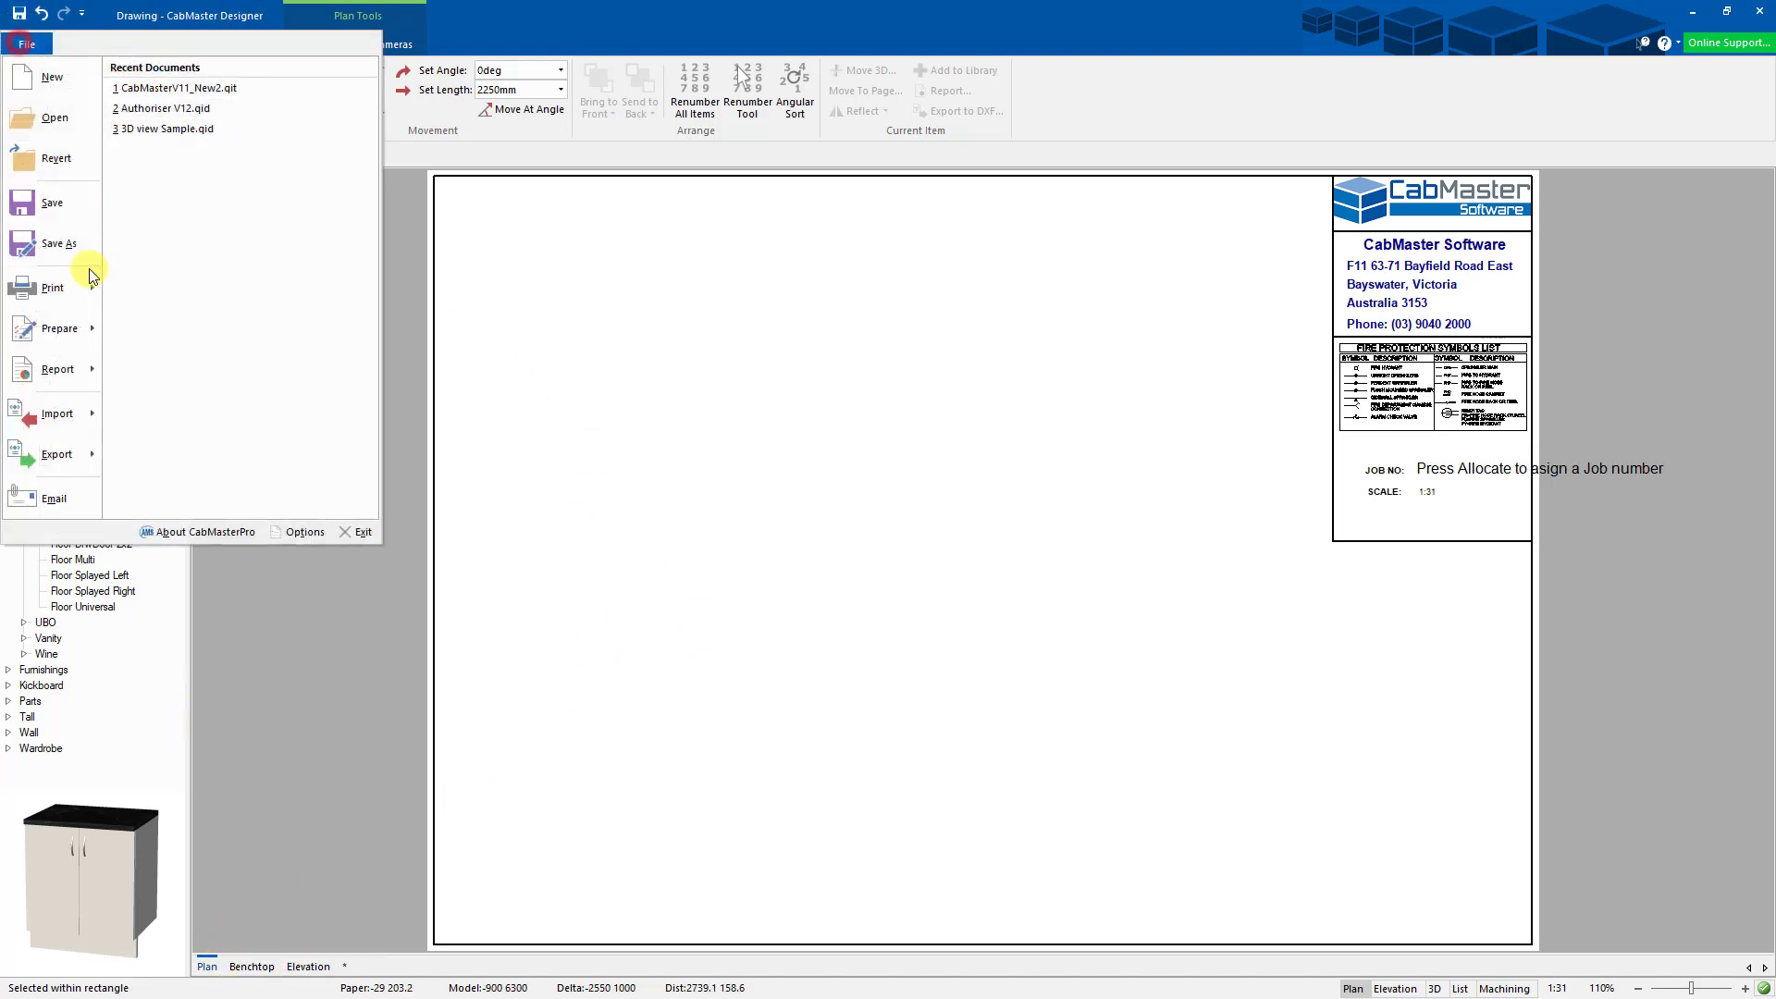
pyautogui.click(63, 245)
pyautogui.click(268, 431)
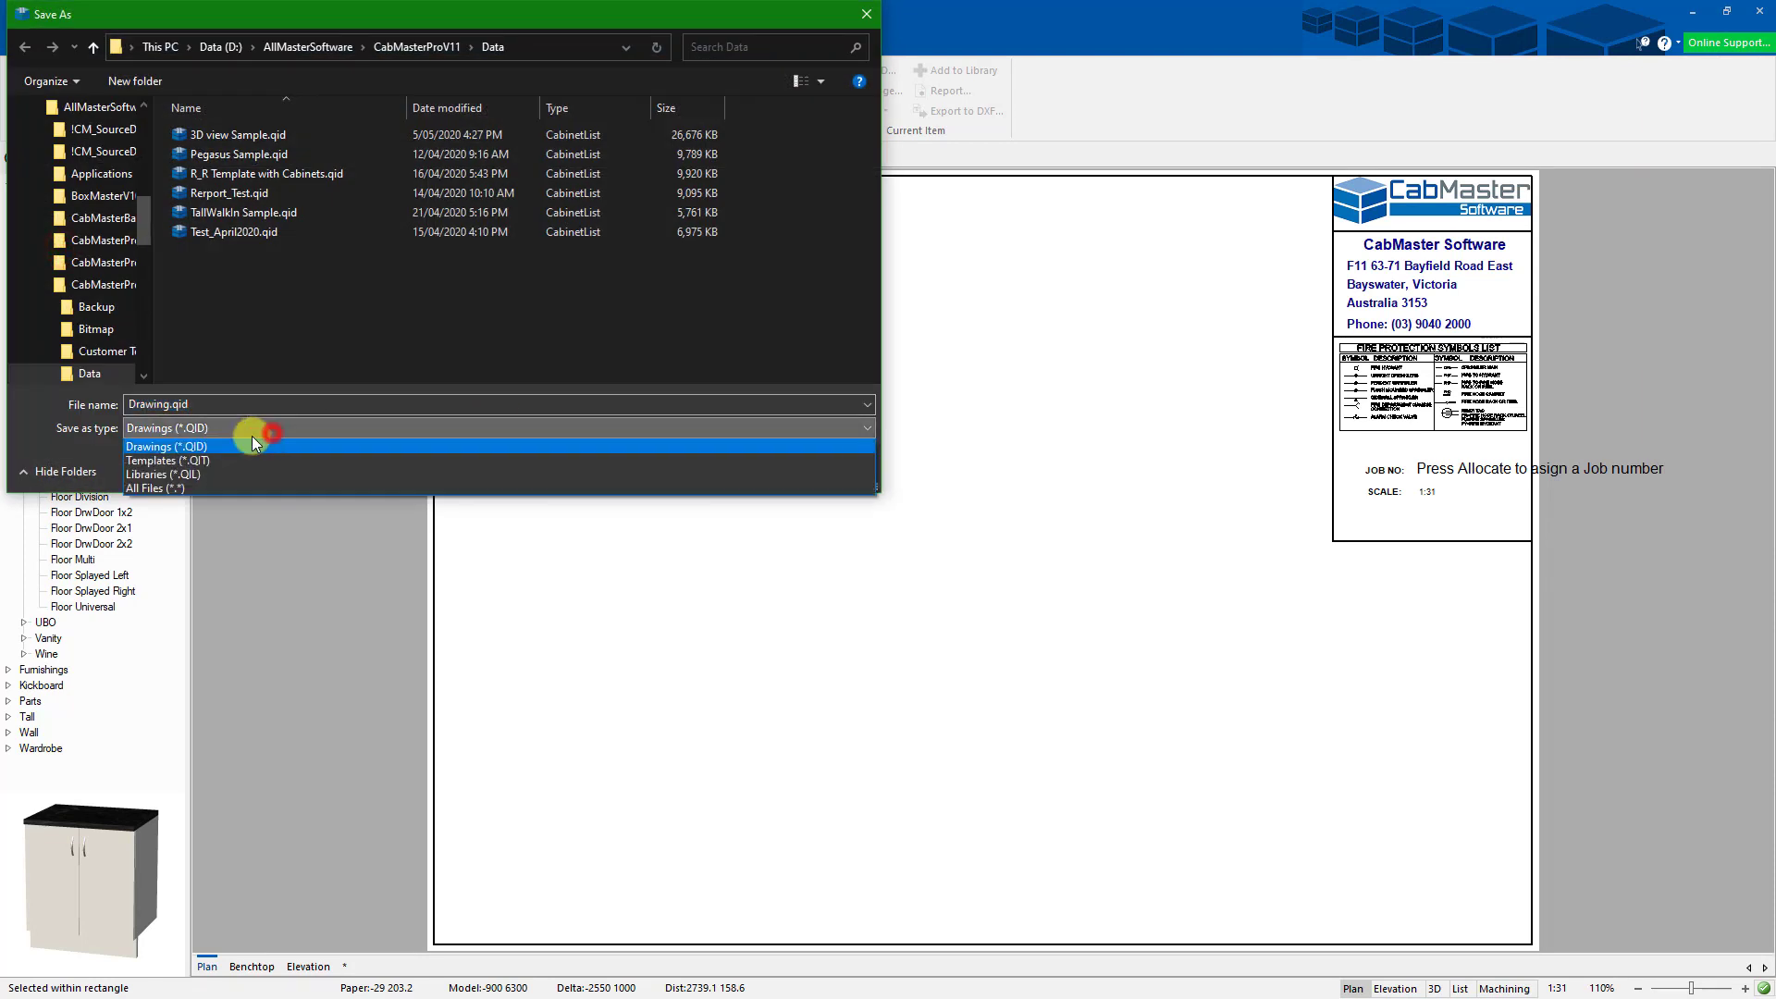
pyautogui.click(204, 460)
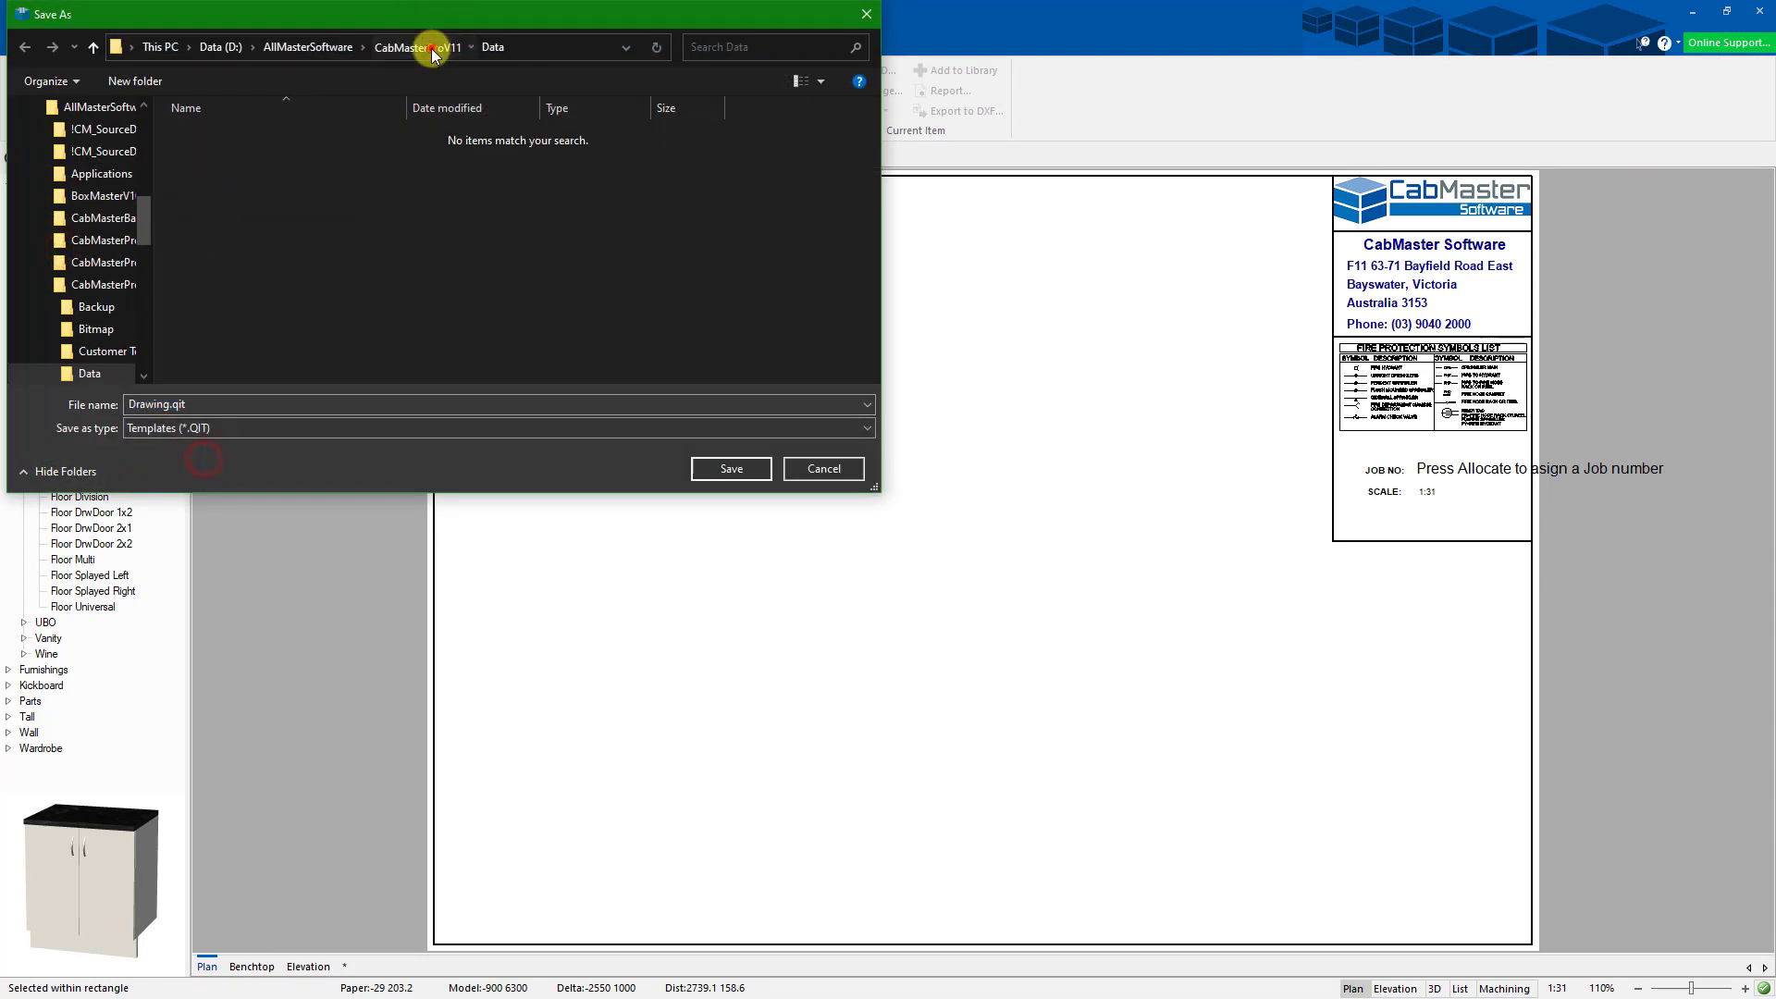
pyautogui.click(428, 47)
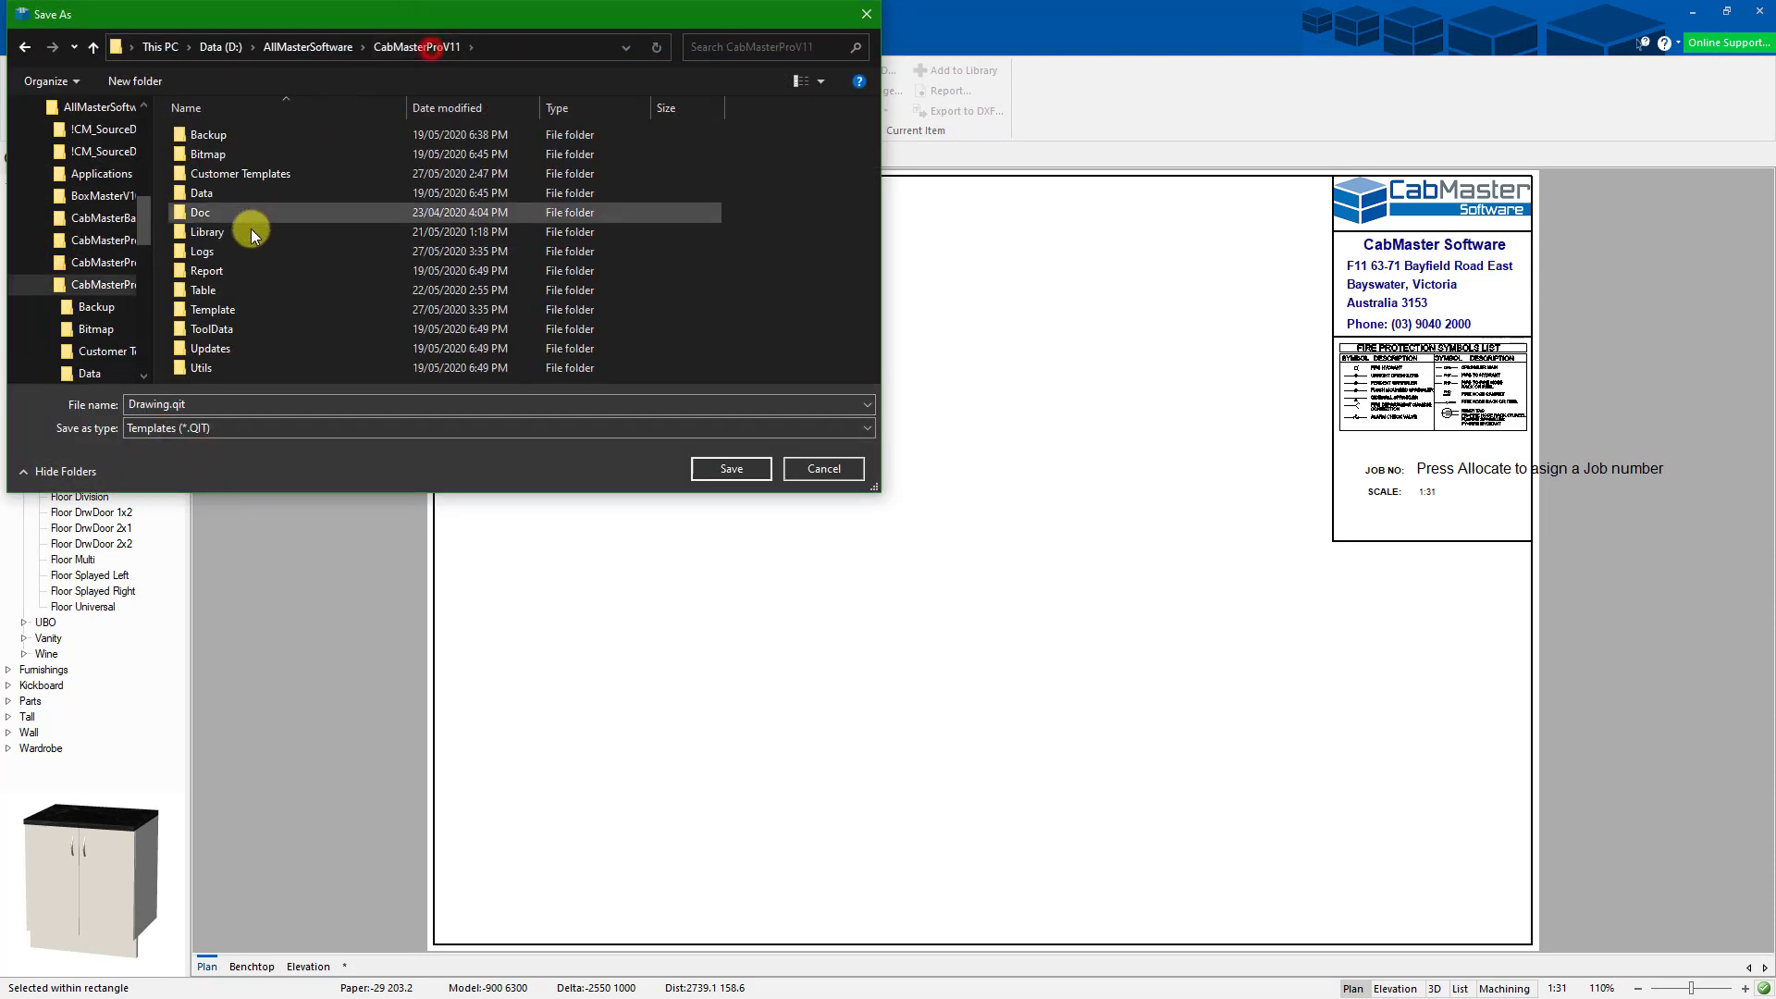
pyautogui.click(230, 314)
pyautogui.doubleClick(231, 315)
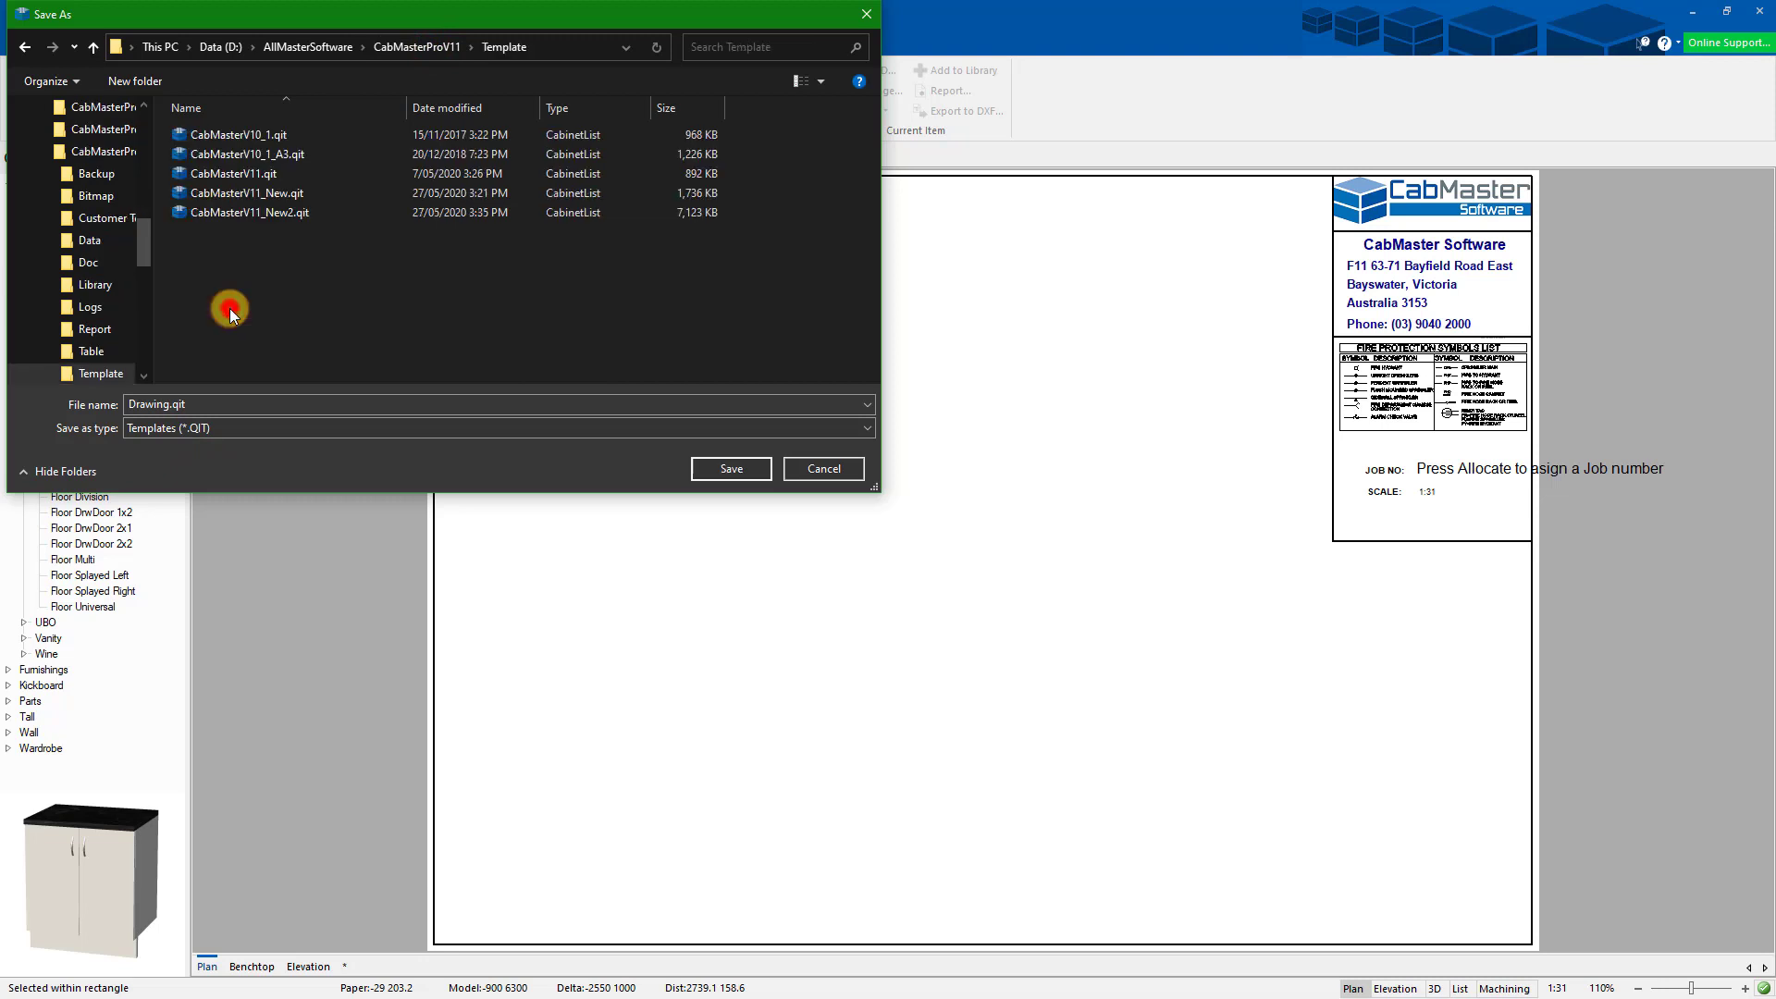
# - Save the template as CabMasterV11_Sample, keeping only differences, then close the drawing without saving again
pyautogui.click(243, 194)
pyautogui.click(225, 403)
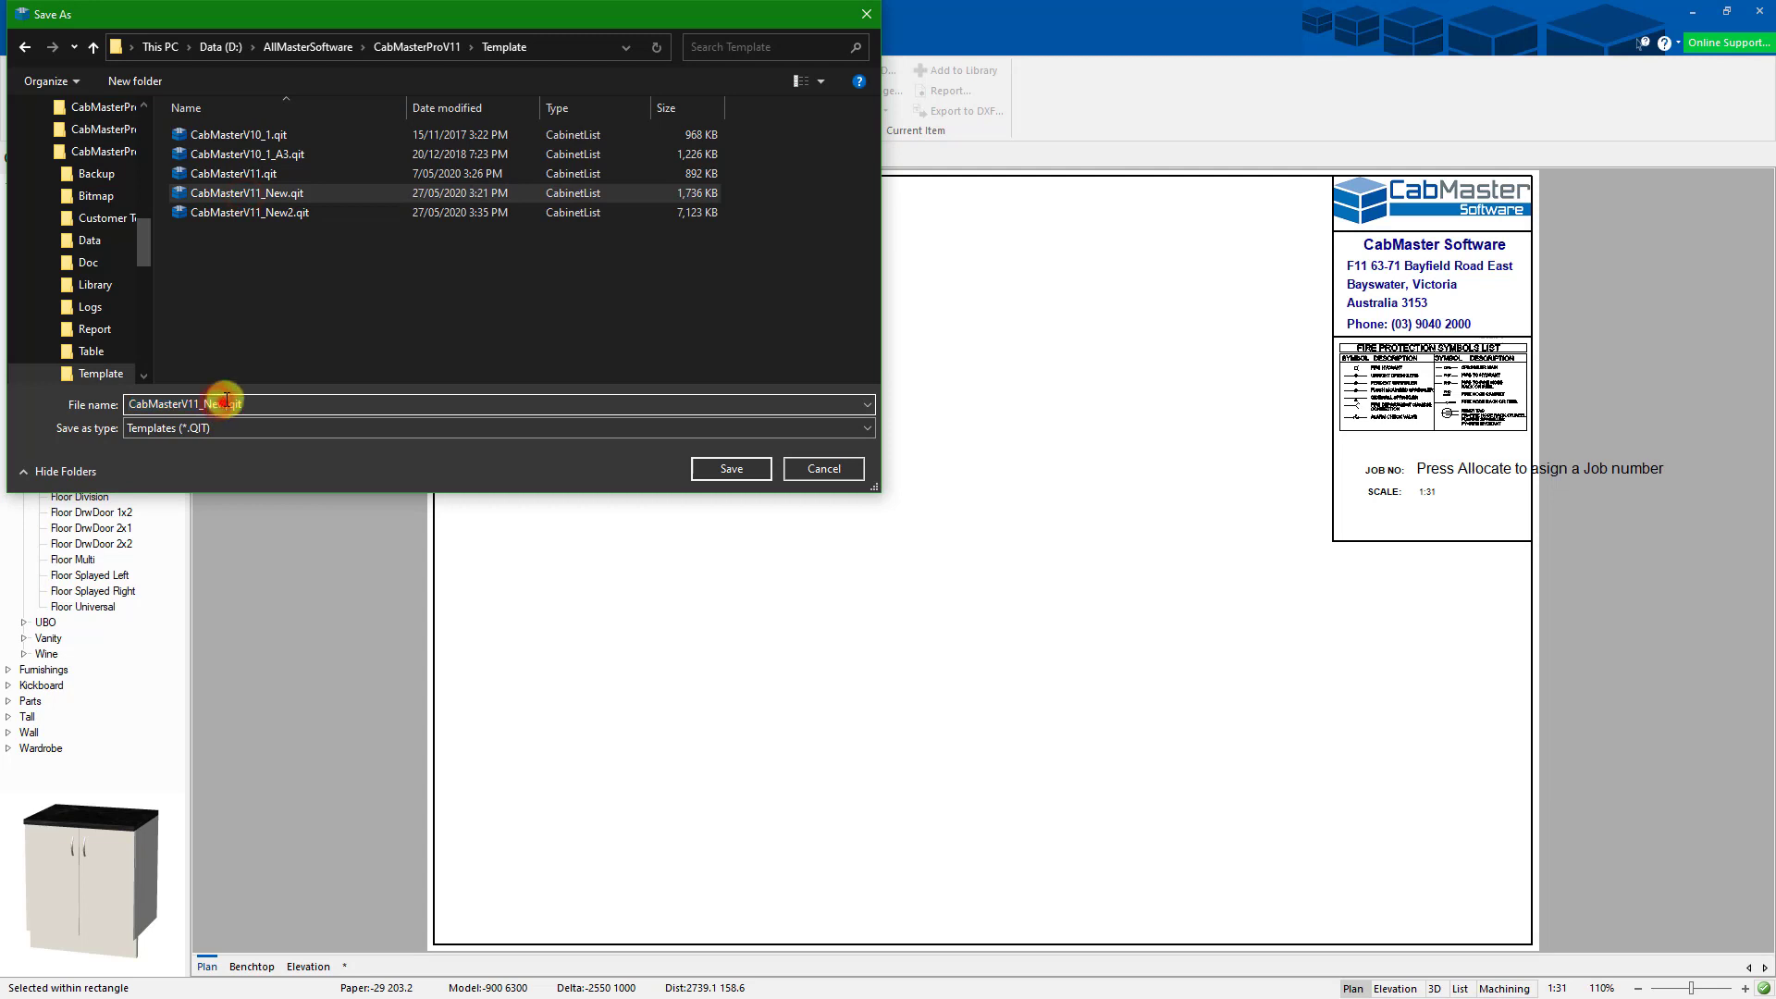
pyautogui.press('BackSpace')
pyautogui.press('BackSpace')
pyautogui.press('BackSpace')
pyautogui.press('BackSpace')
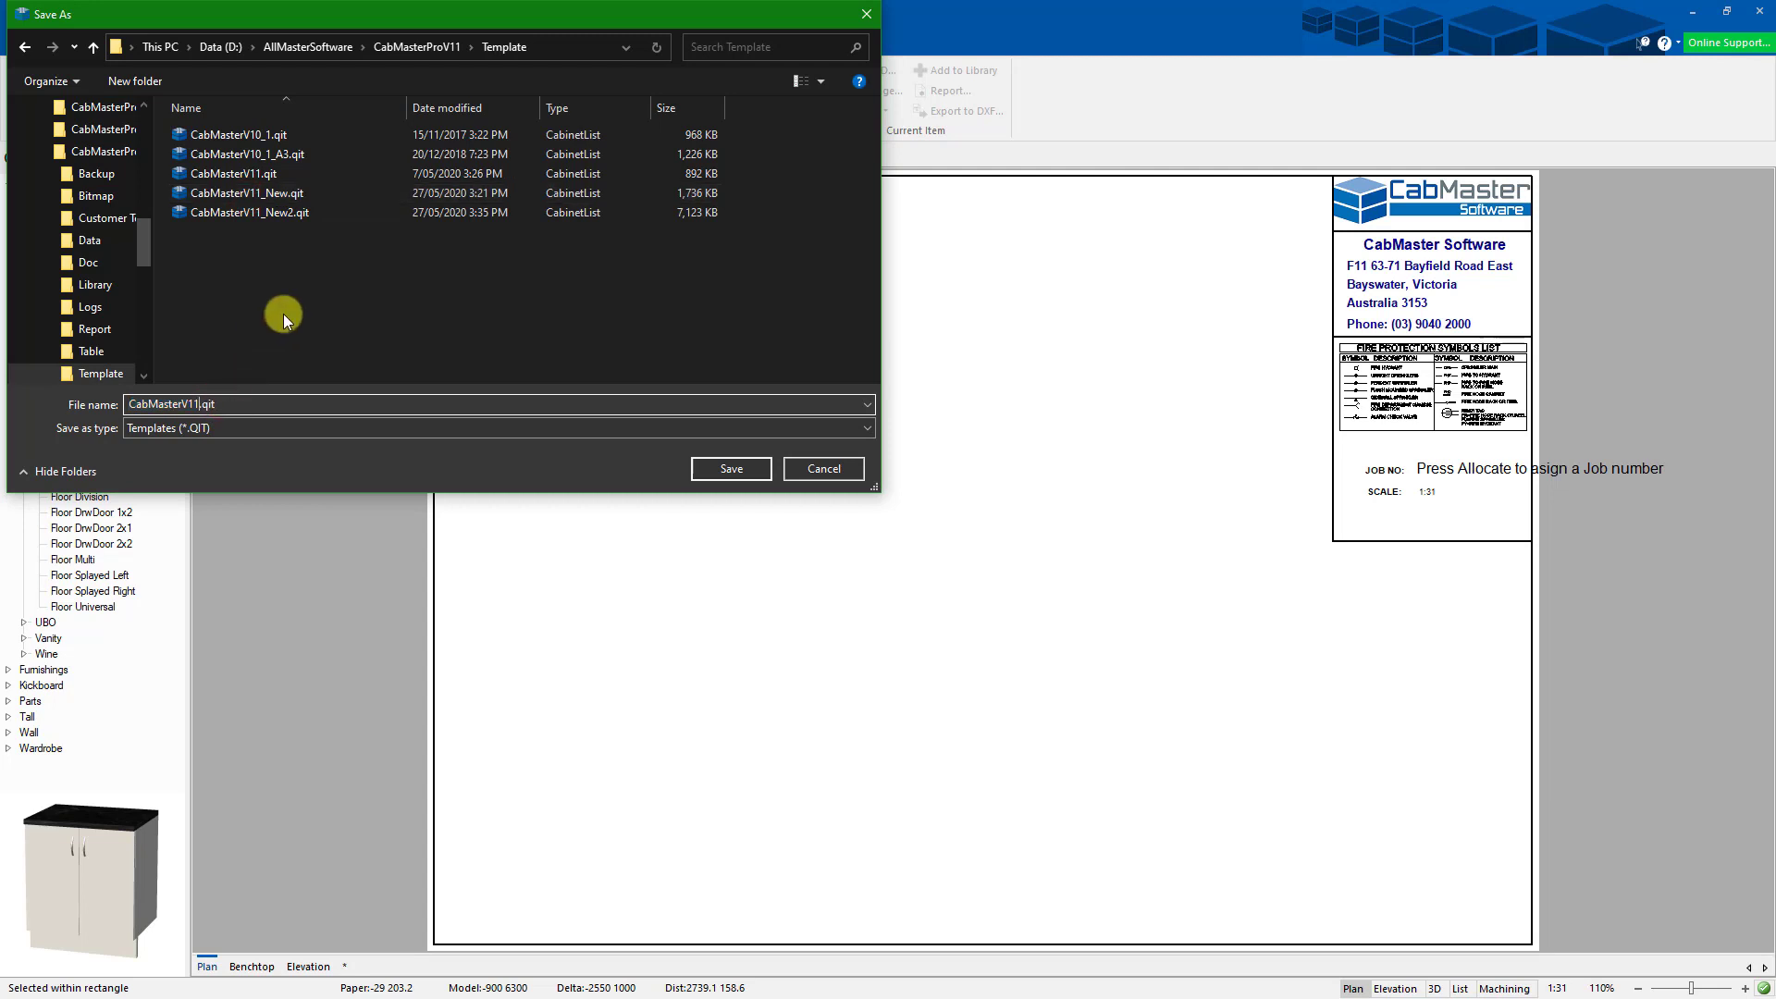
pyautogui.write('_Sample')
pyautogui.click(732, 469)
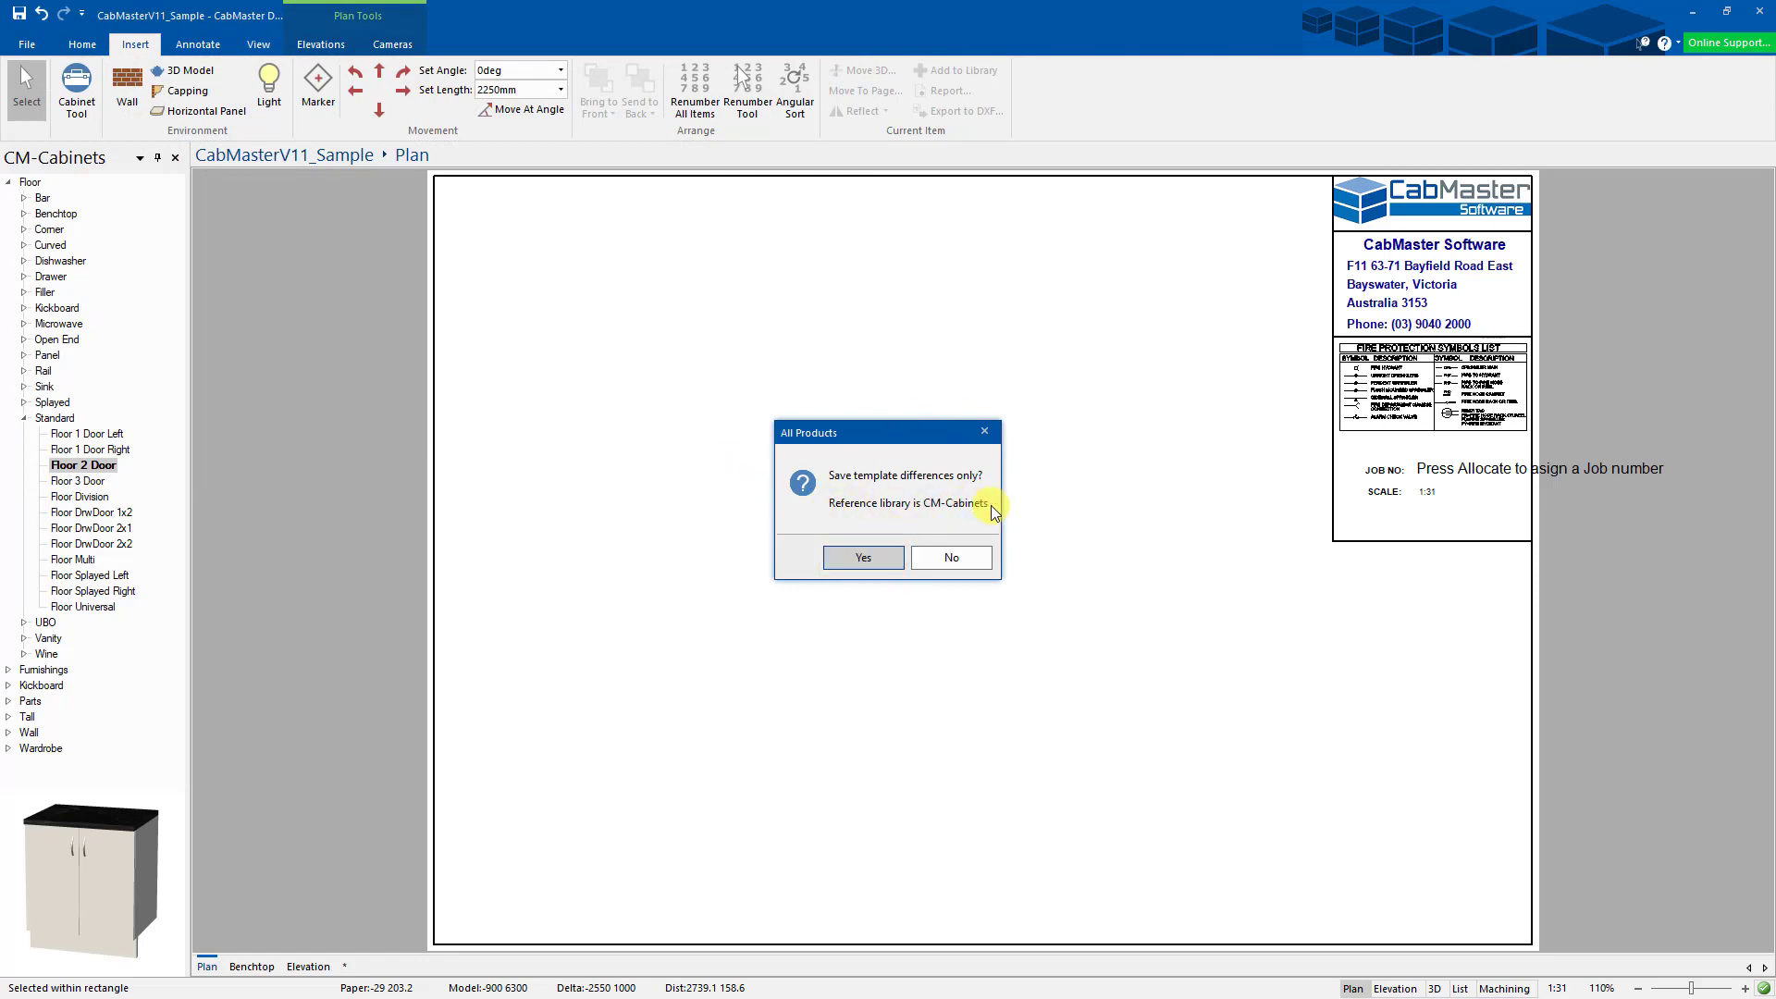
pyautogui.click(873, 559)
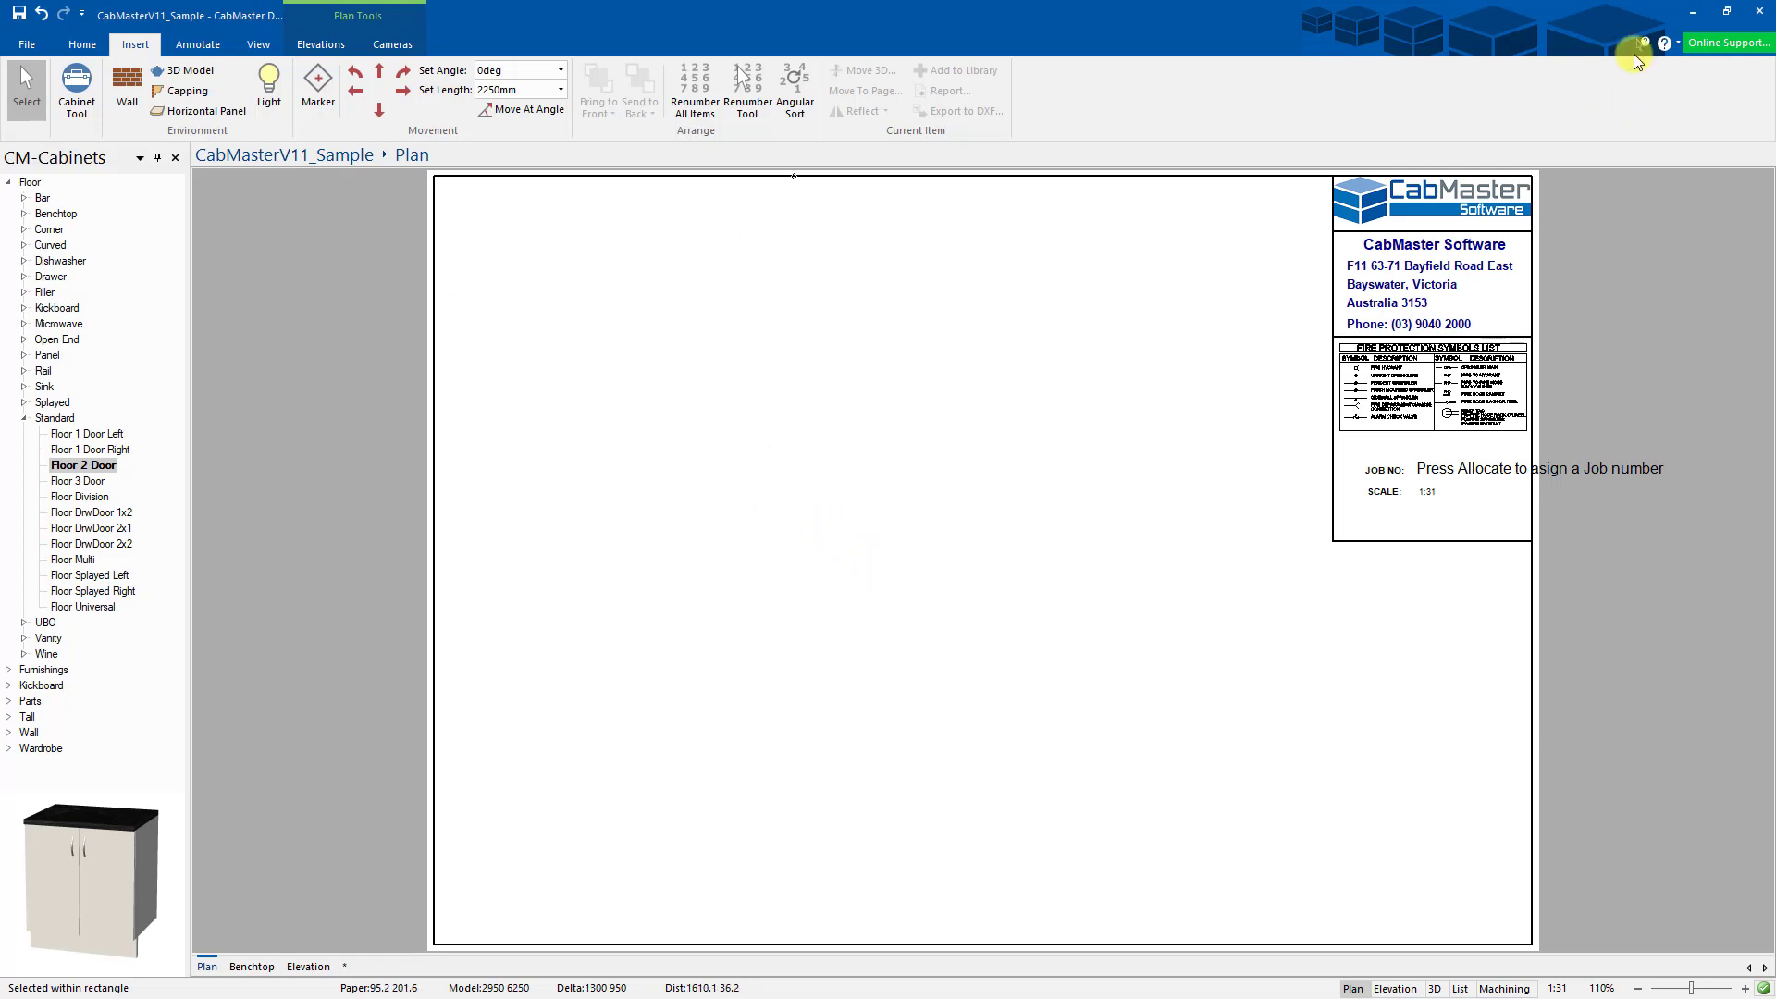
pyautogui.click(1760, 13)
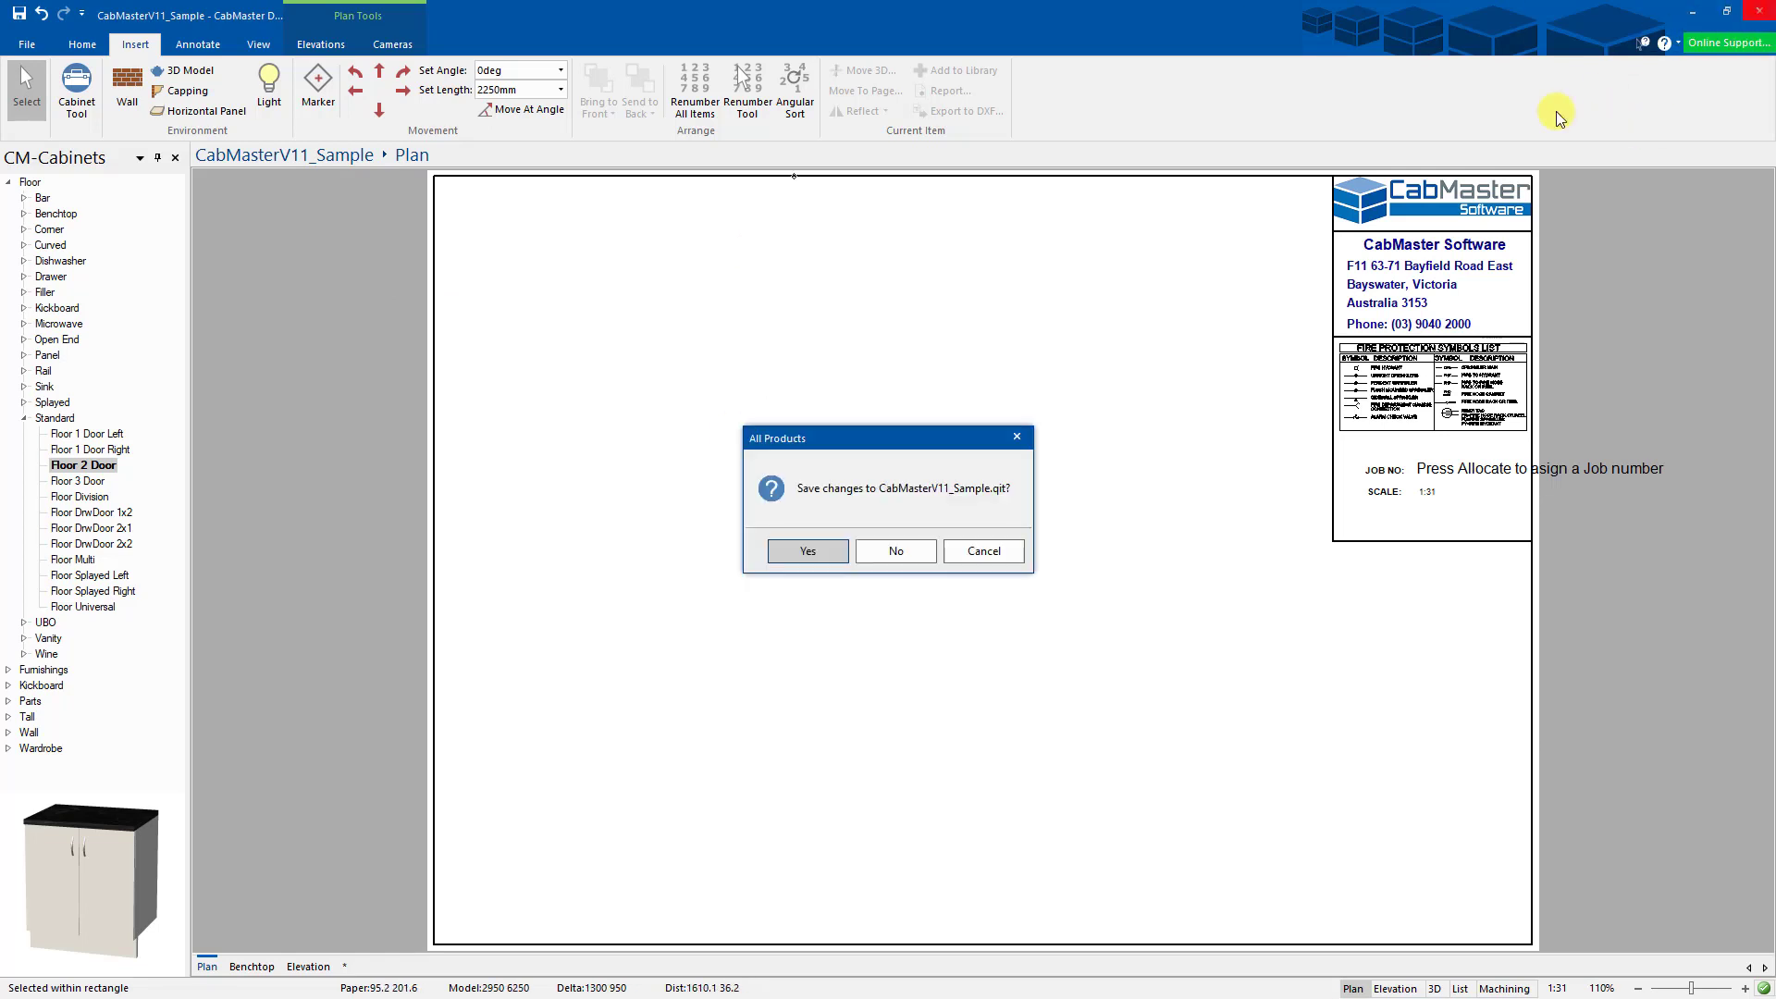
pyautogui.click(895, 551)
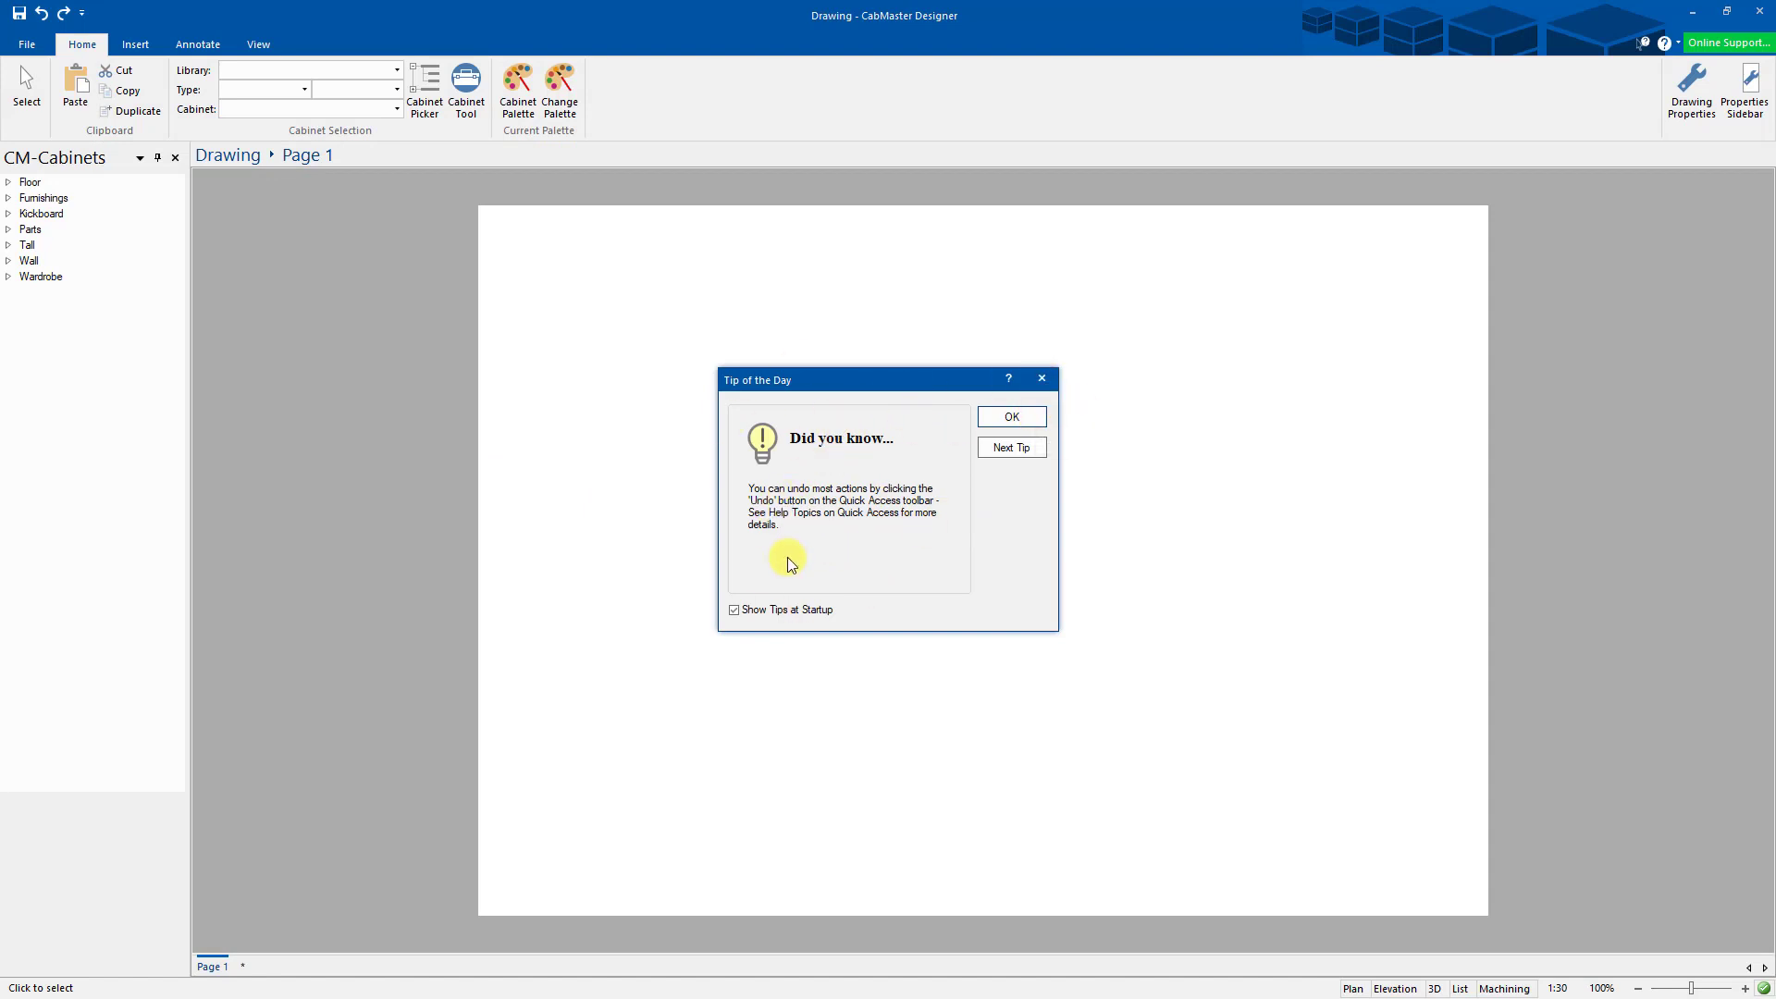
# - Create a new drawing from the CabMasterV11_Sample template, accepting the default drawing setup
pyautogui.click(1012, 417)
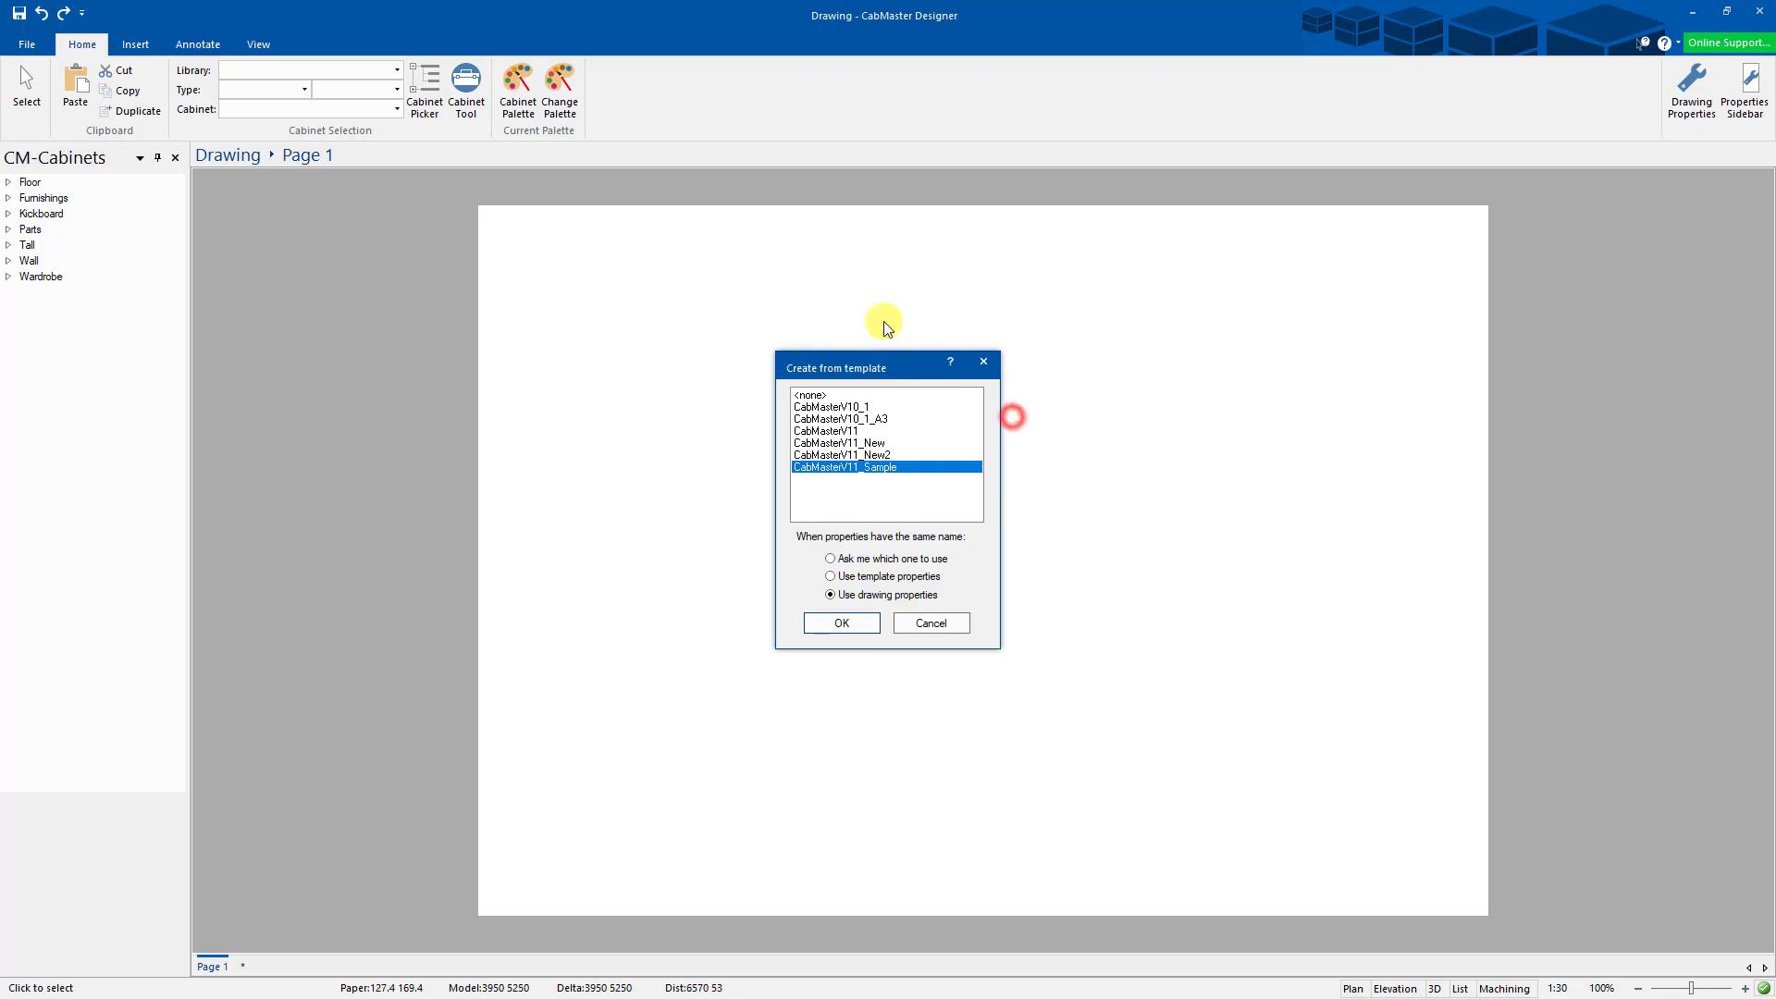
pyautogui.click(840, 467)
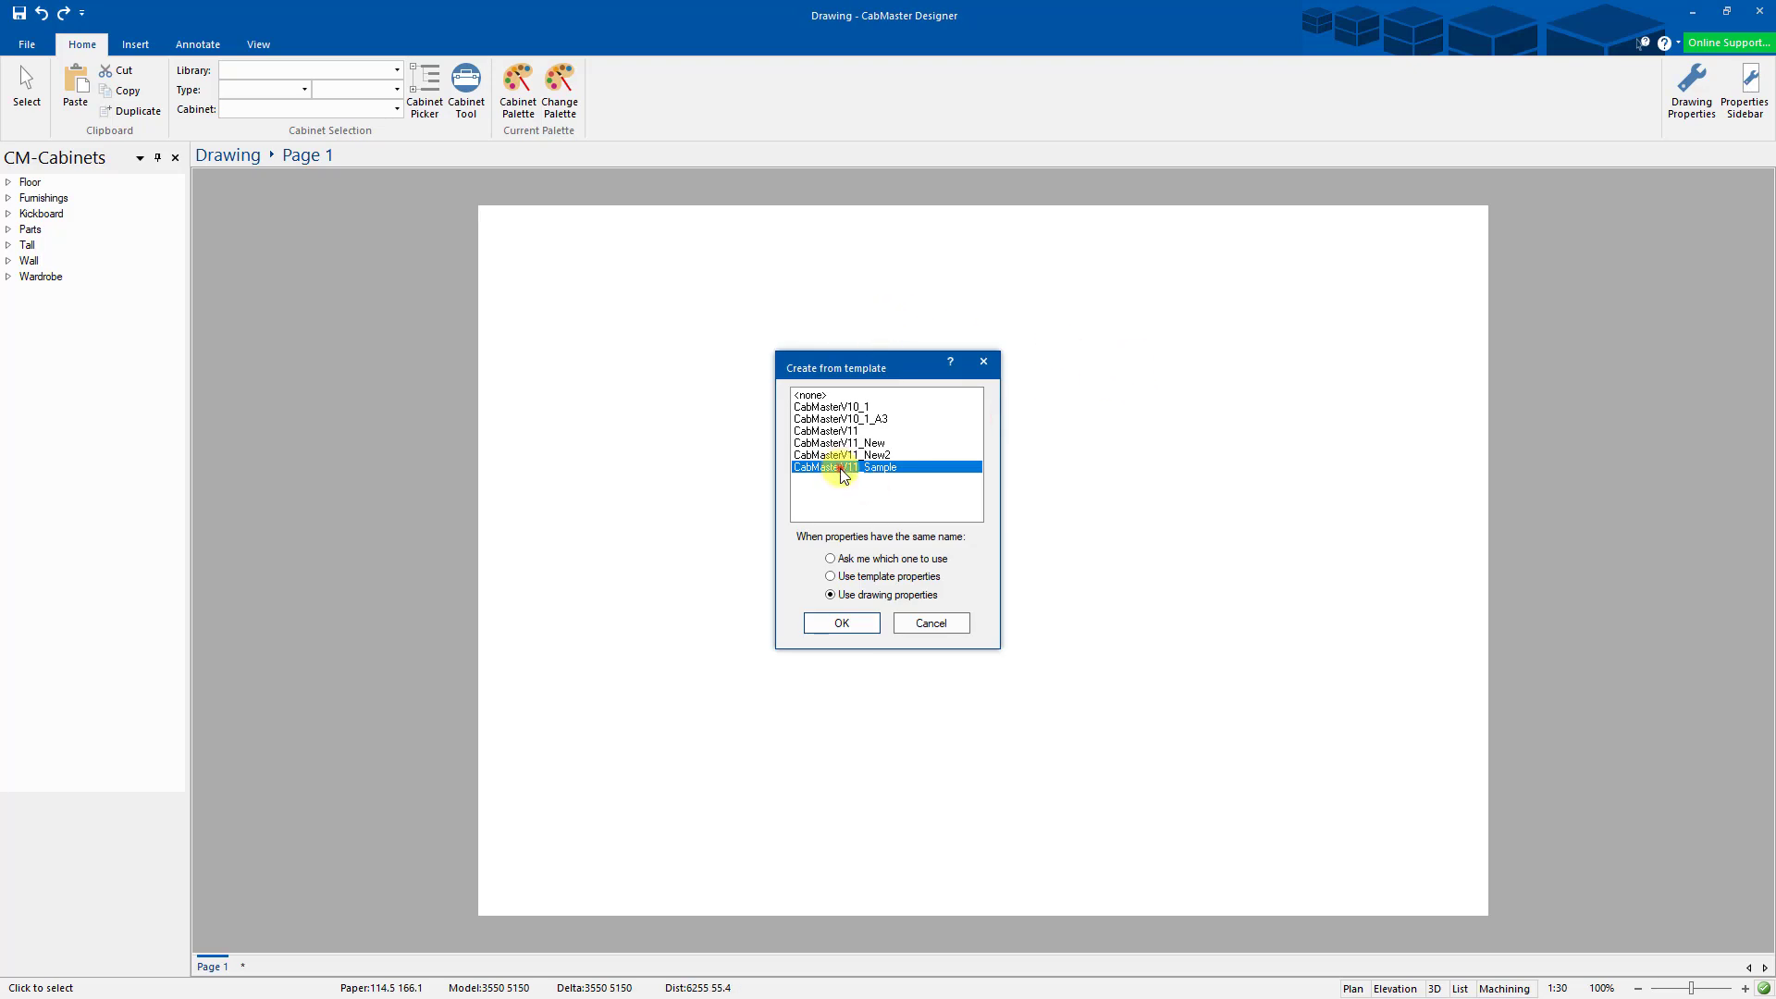
pyautogui.click(839, 625)
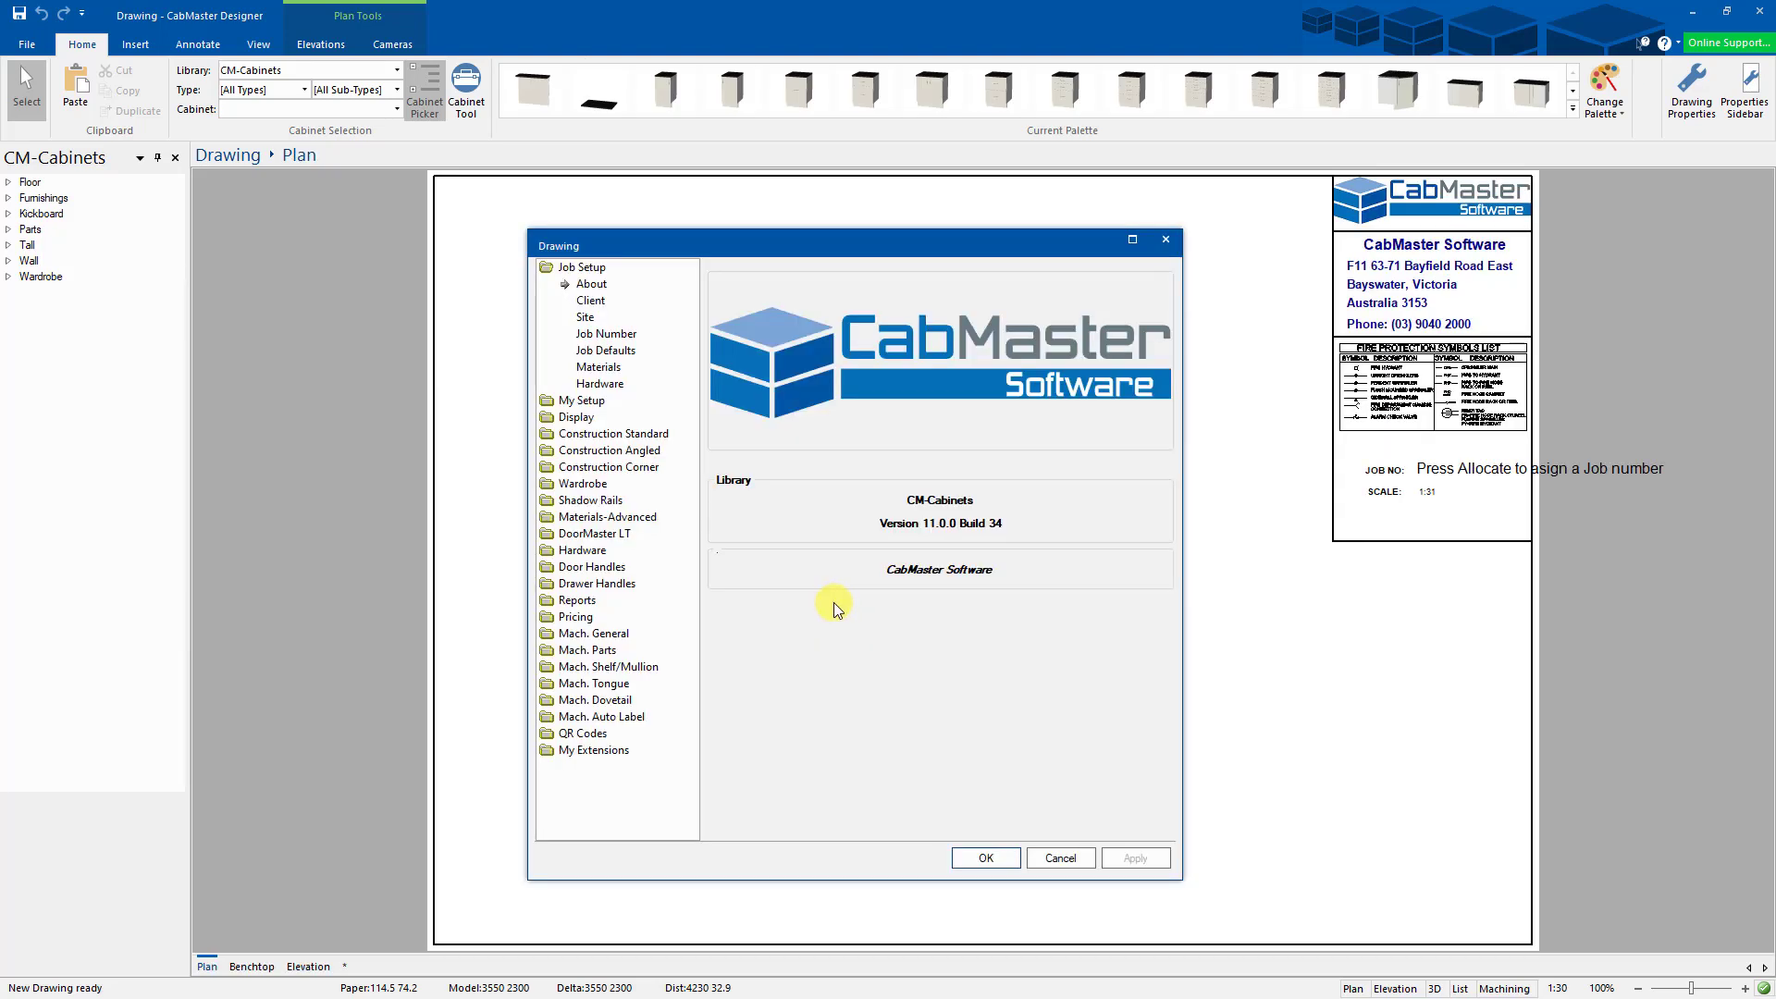
pyautogui.click(987, 858)
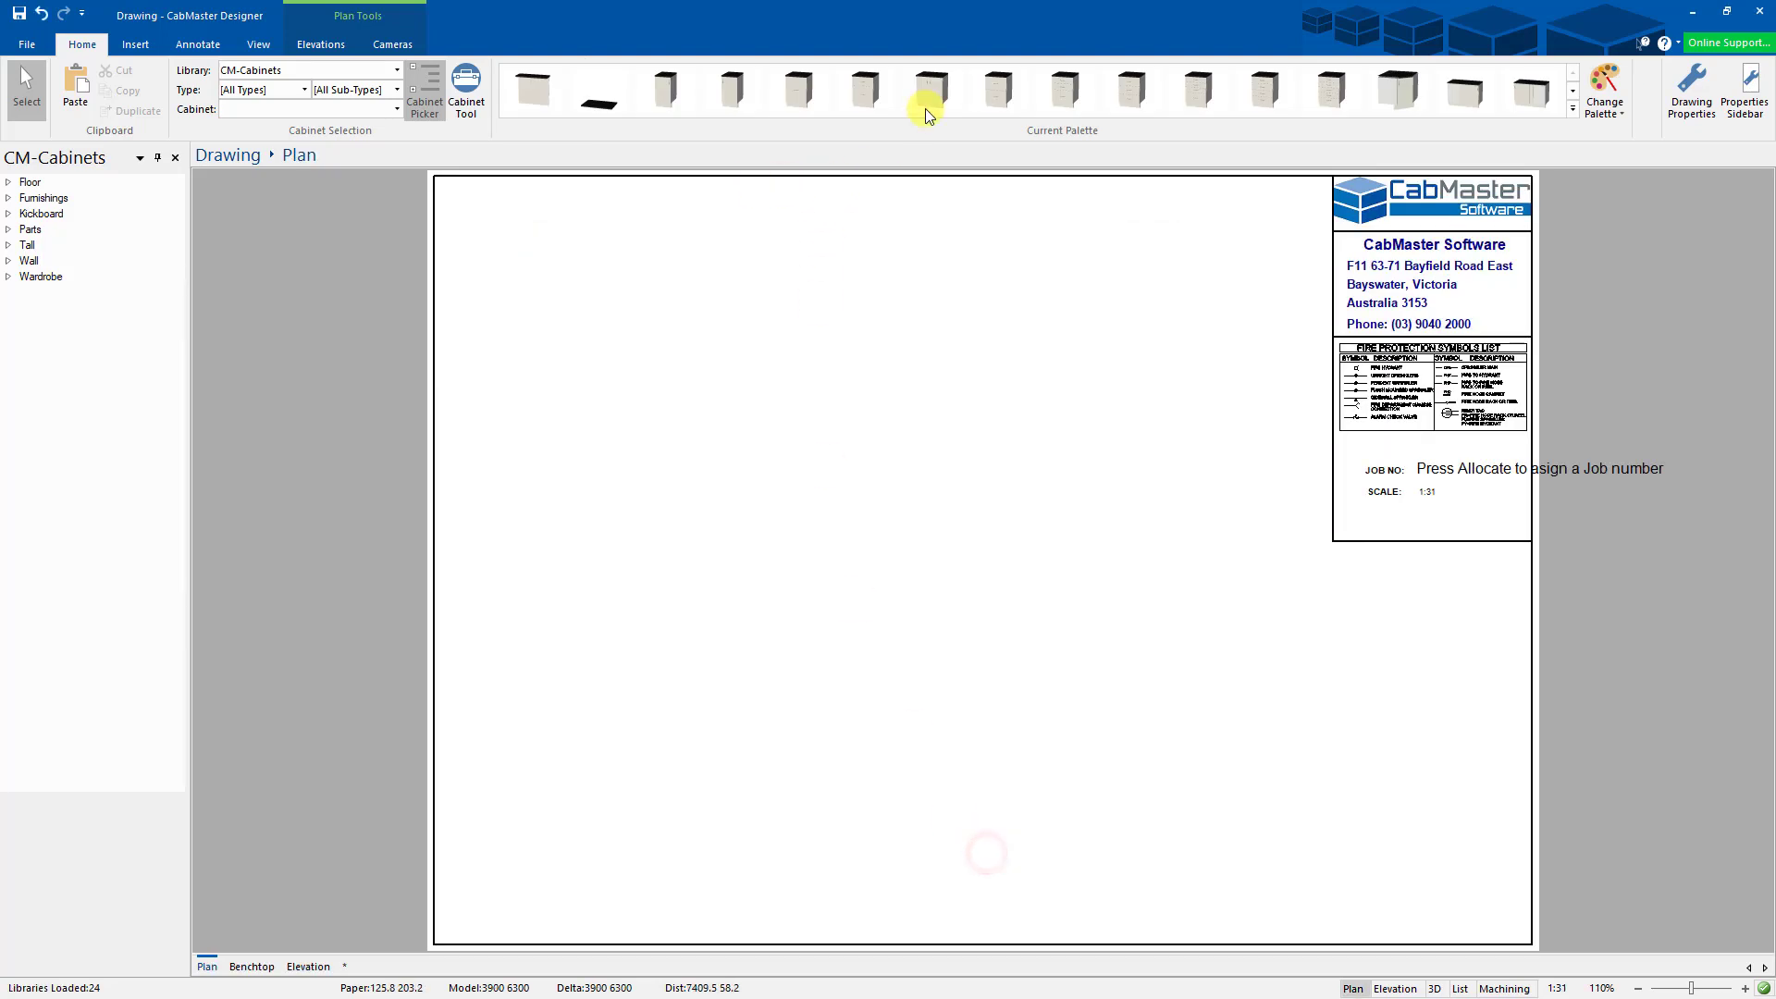
# - Place three Floor 2 Door cabinets in a row and check the Benchtop, Elevation and Plan pages
pyautogui.click(932, 85)
pyautogui.moveTo(834, 404); pyautogui.dragTo(774, 461)
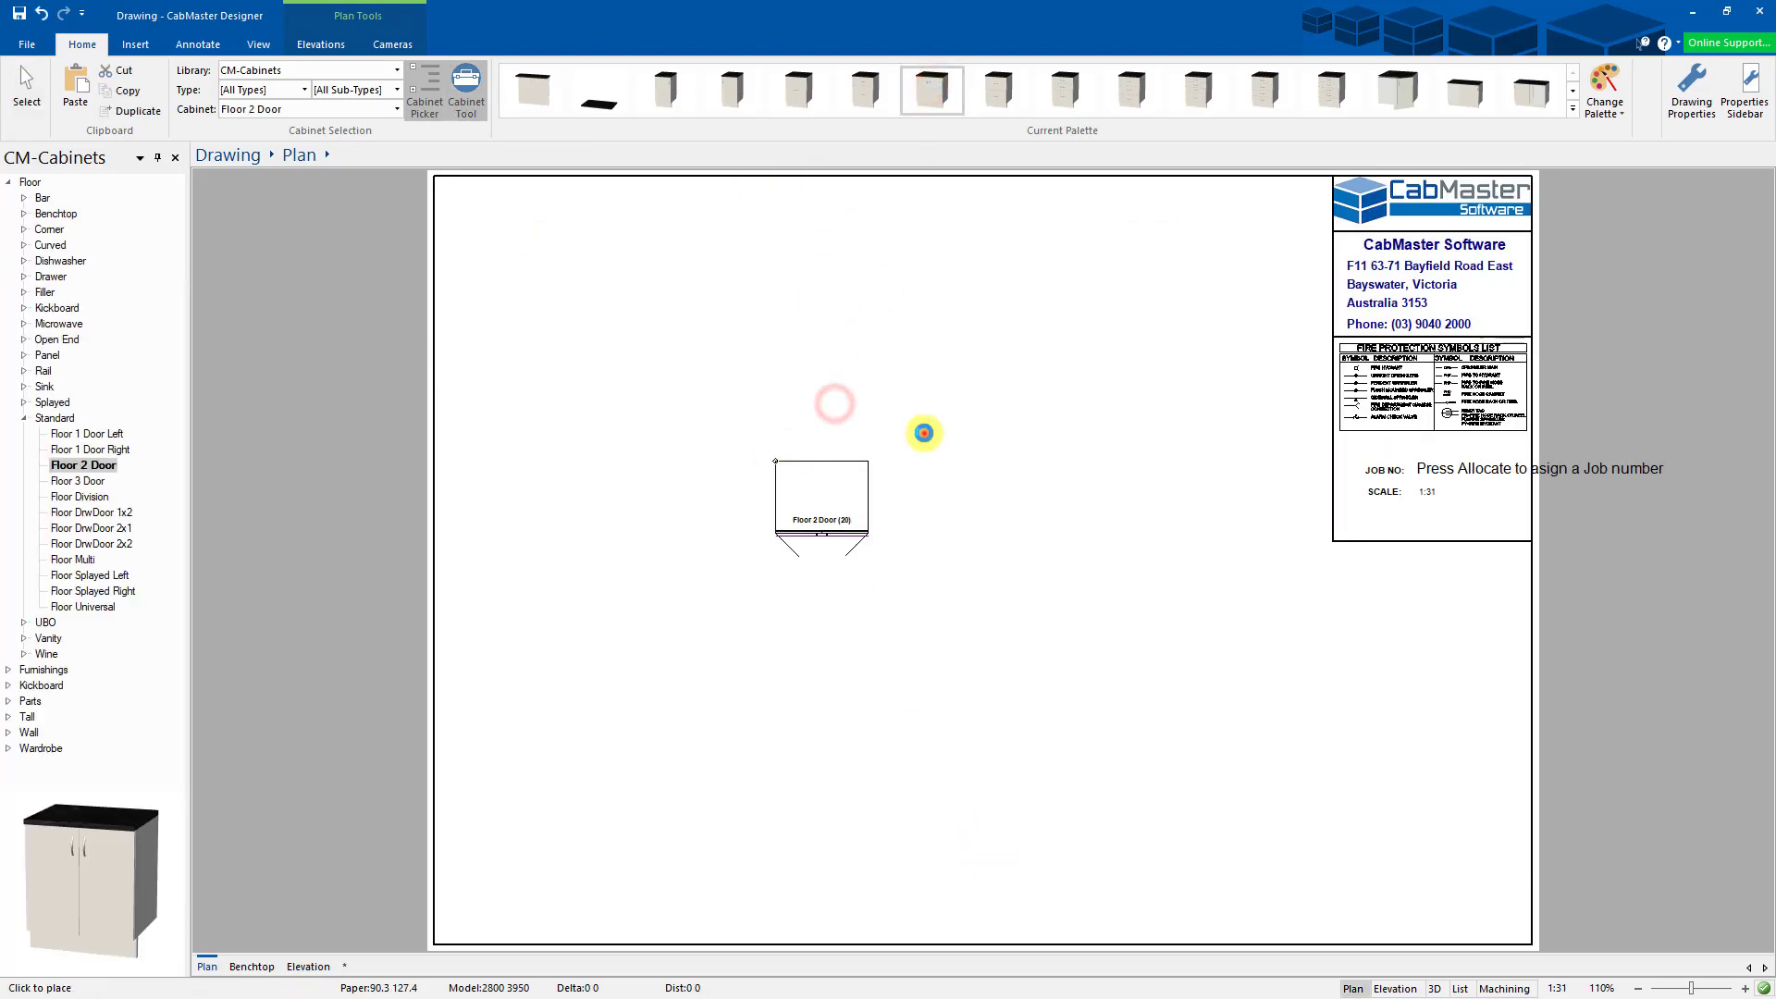
pyautogui.click(923, 433)
pyautogui.click(984, 456)
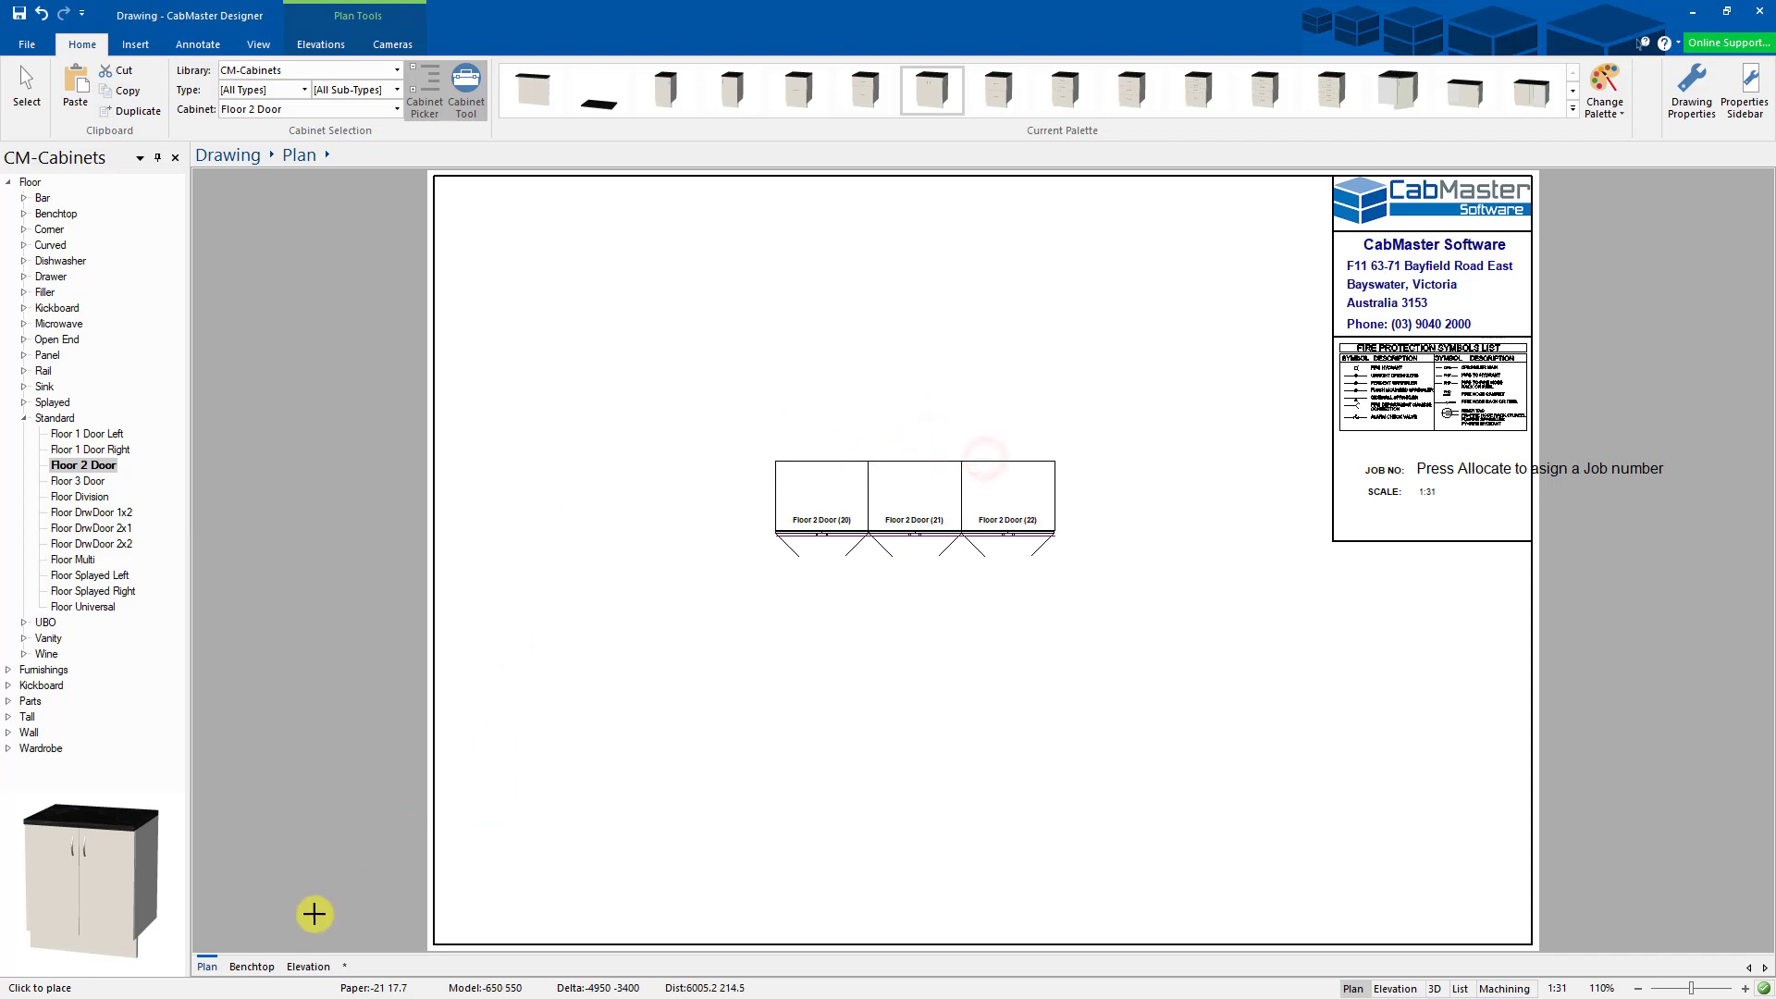
pyautogui.click(252, 967)
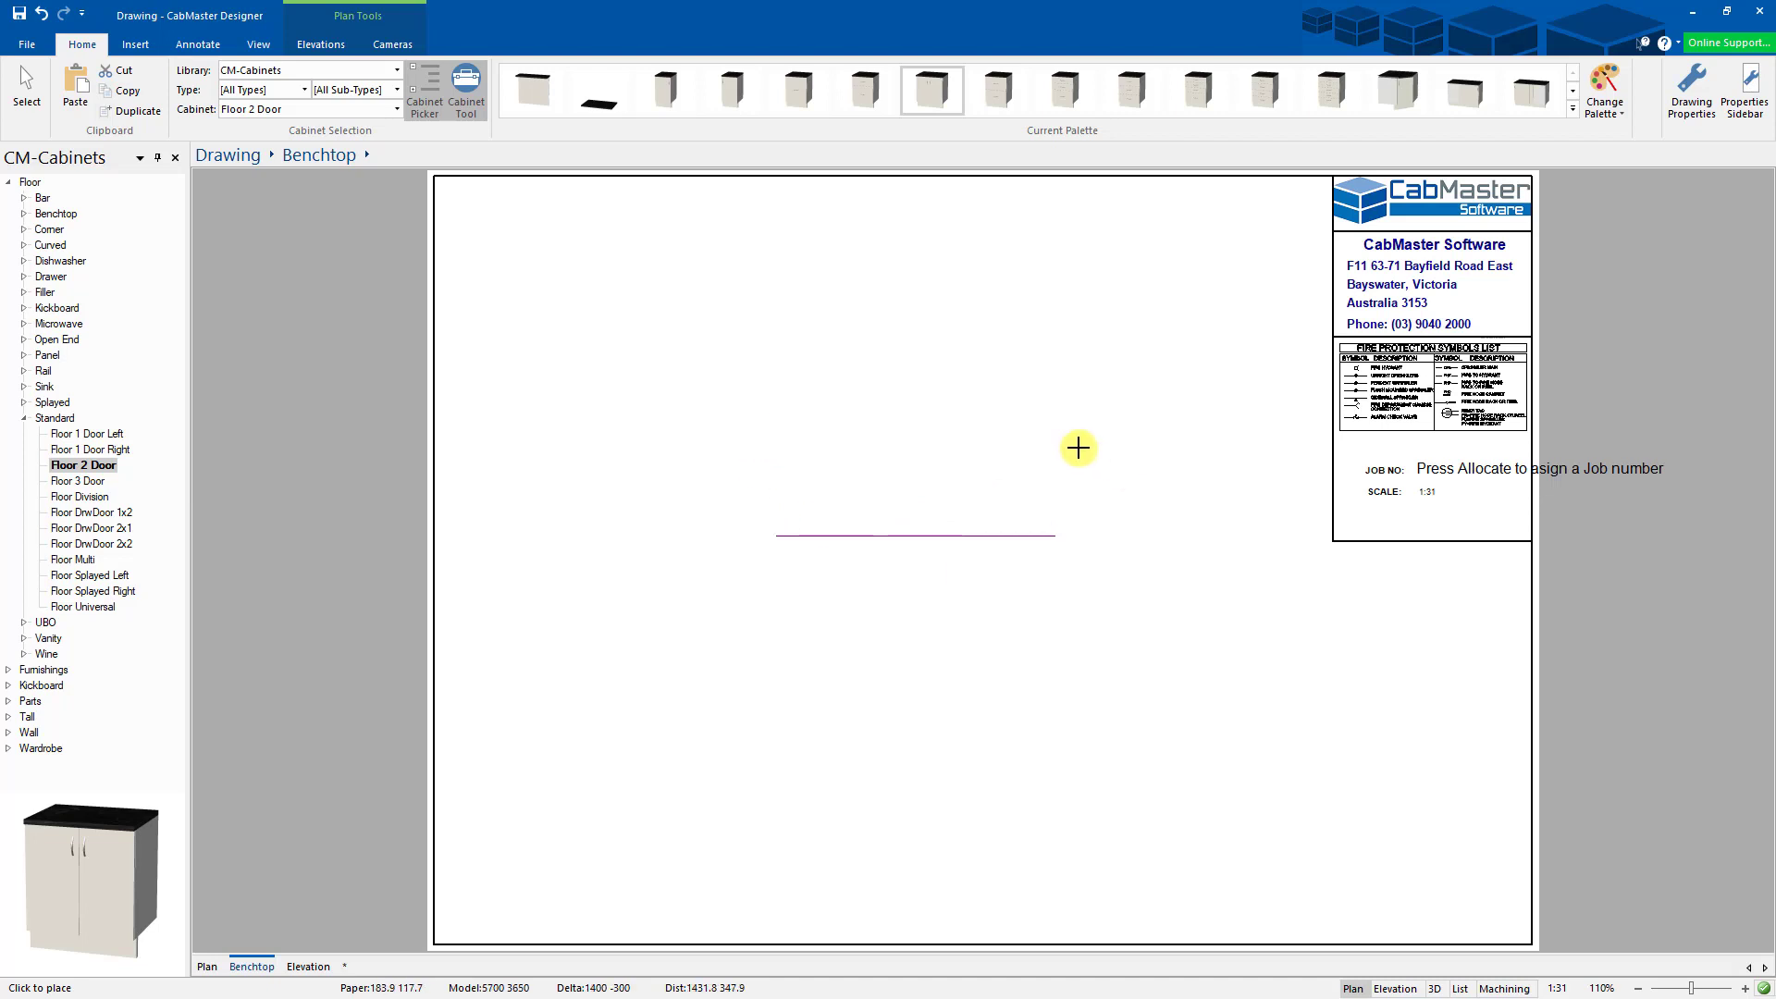
pyautogui.click(306, 968)
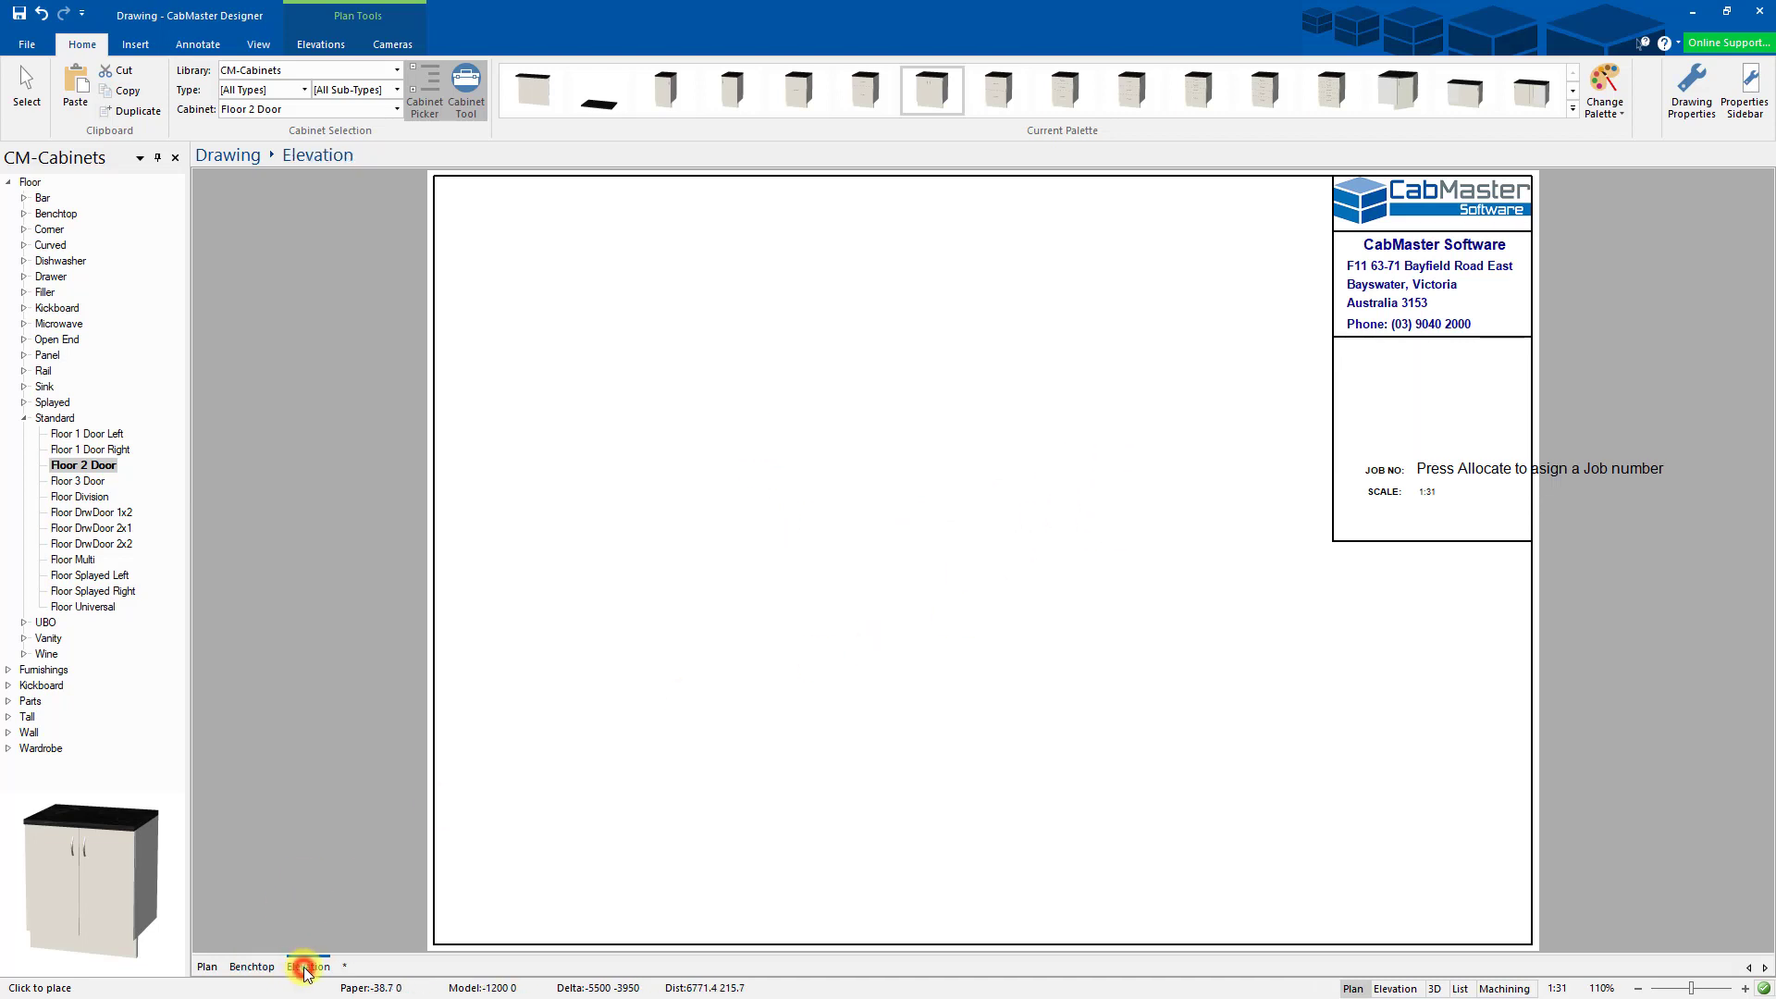
pyautogui.click(260, 966)
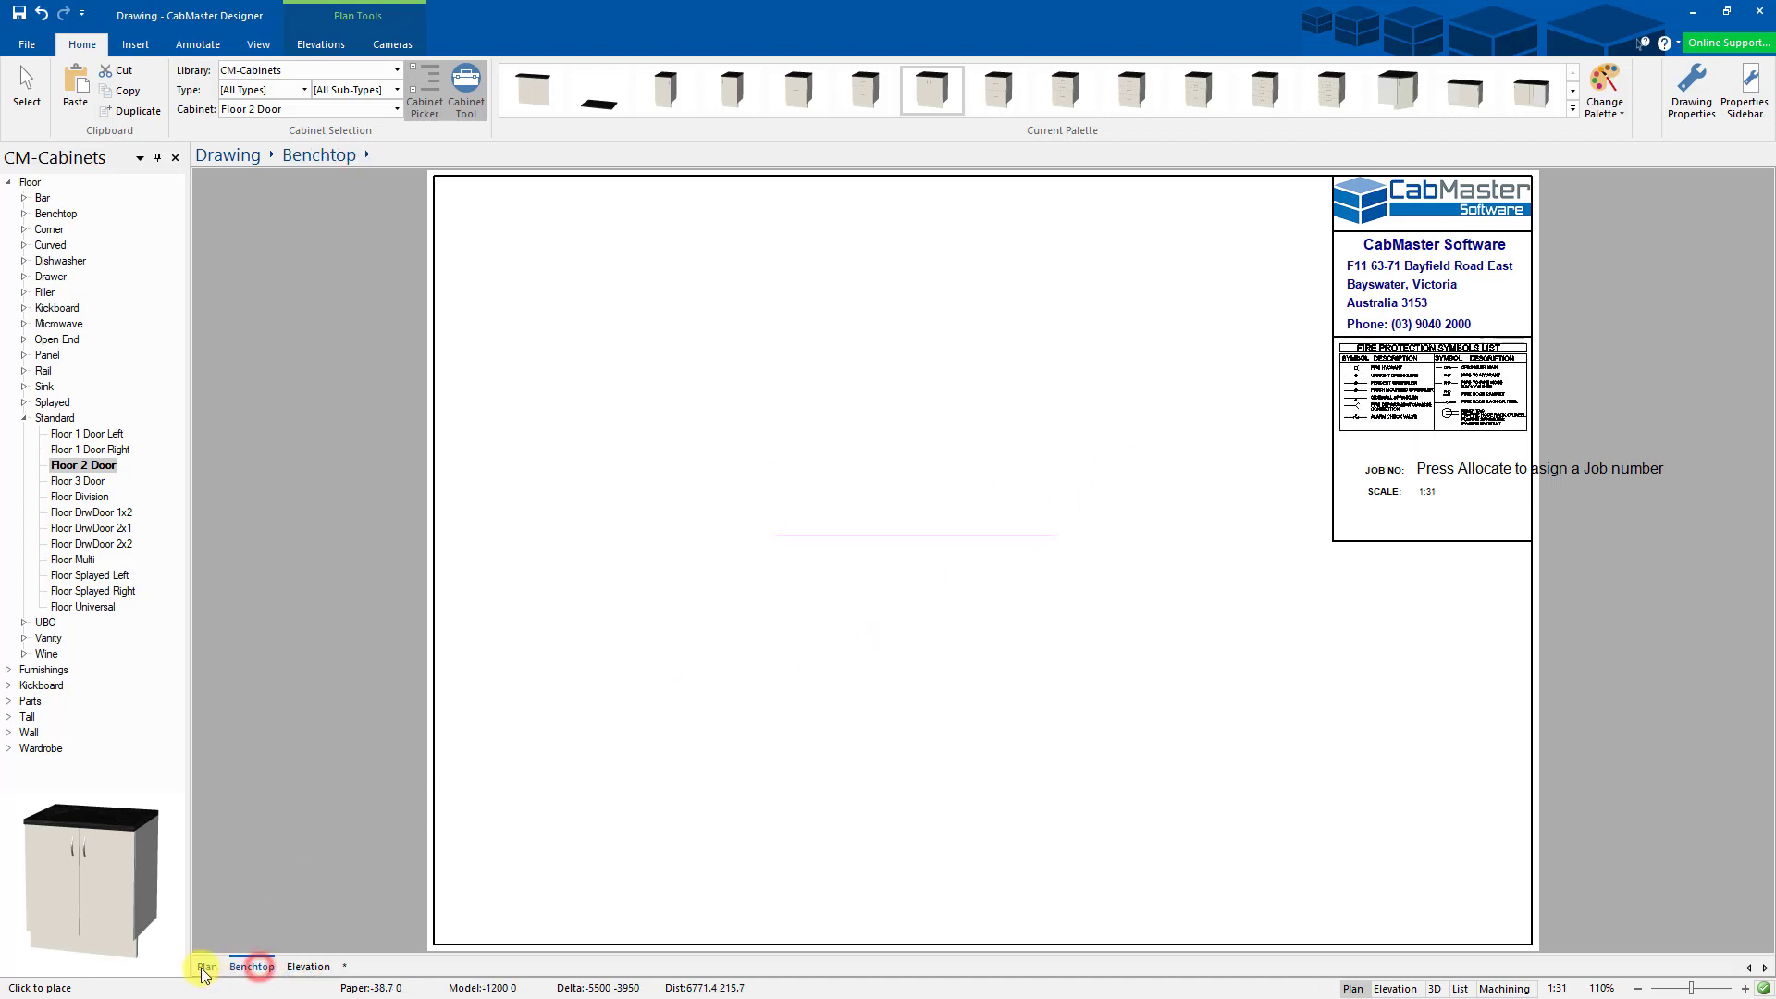
pyautogui.click(206, 969)
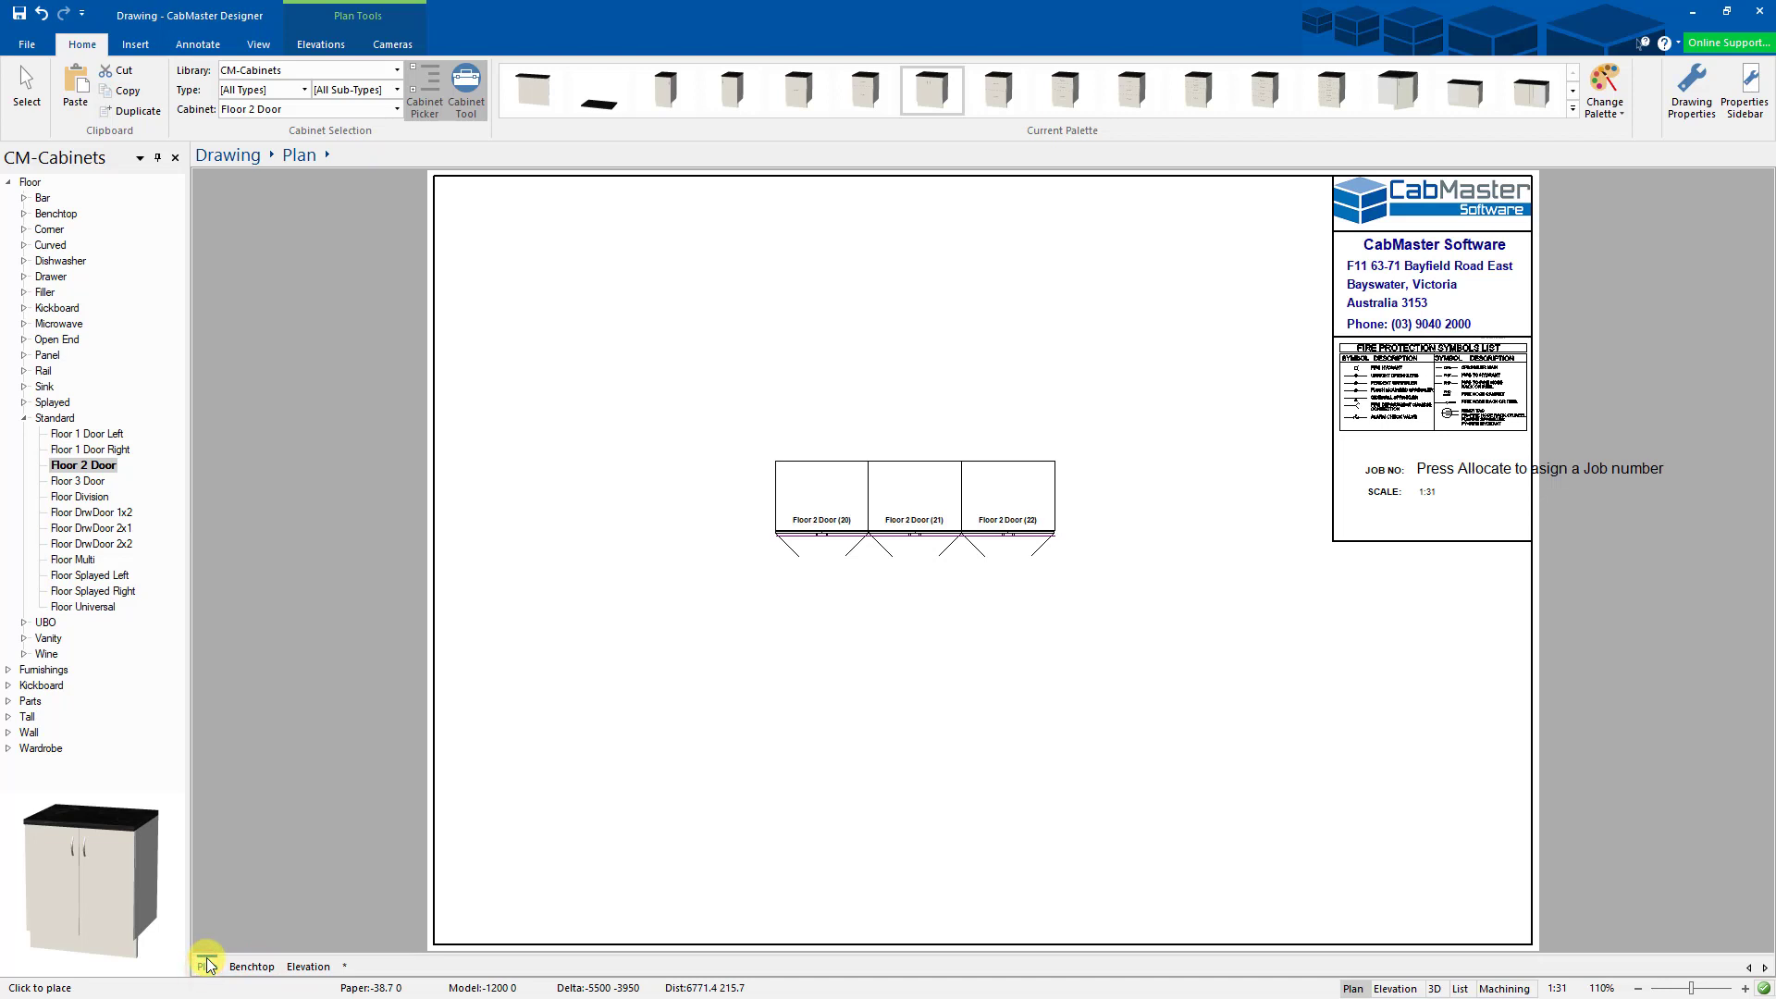